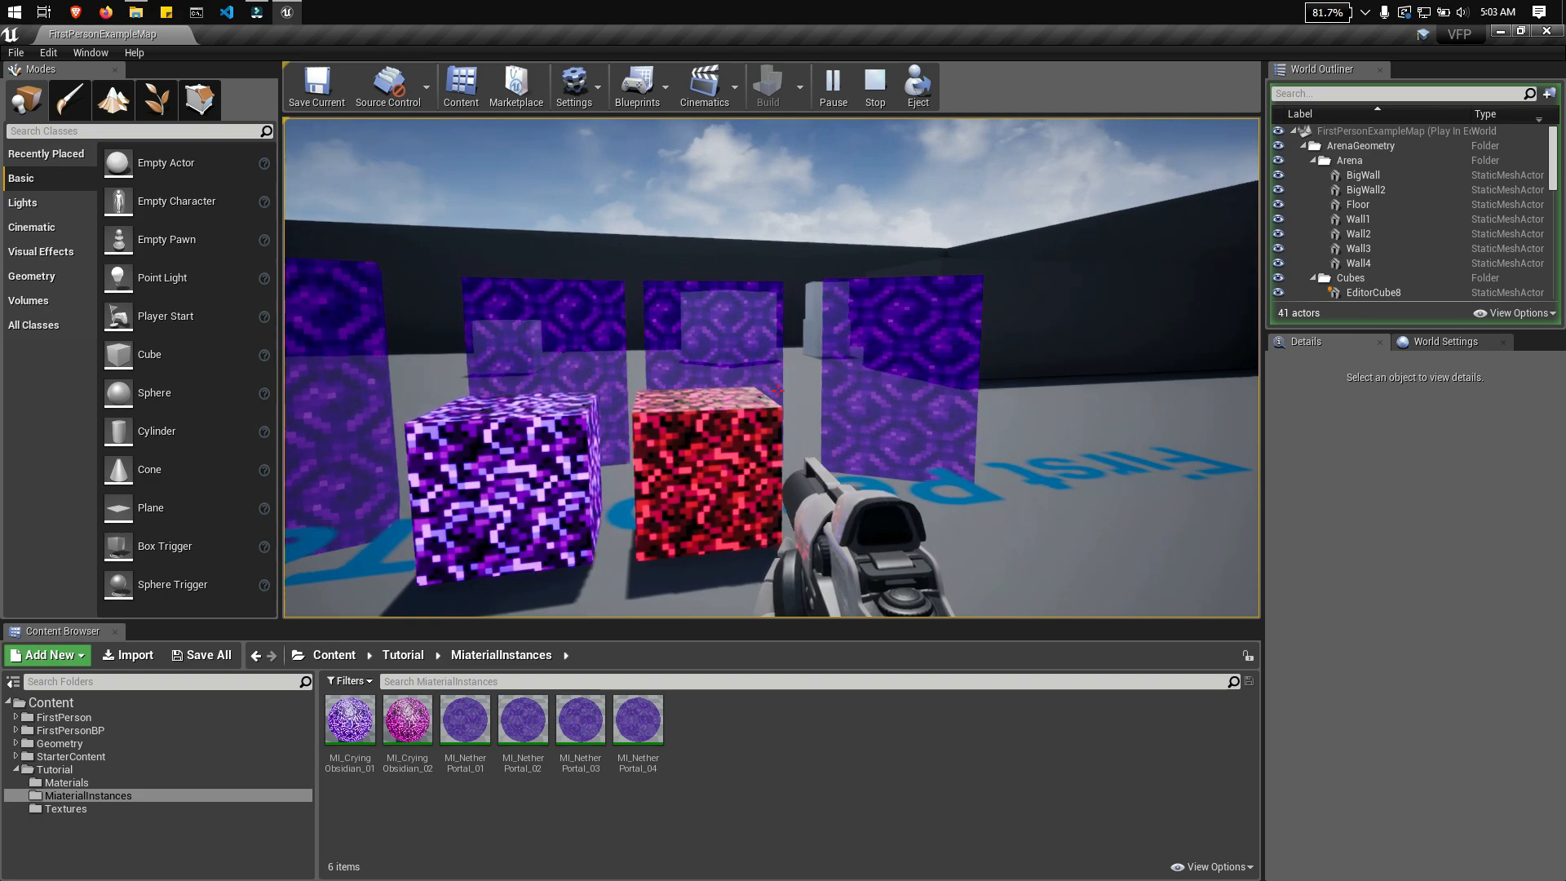
Step: Walk around the running level to examine the crying obsidian cubes and nether portal panels, ending the play session when finished
key(a)
key(d)
key(a)
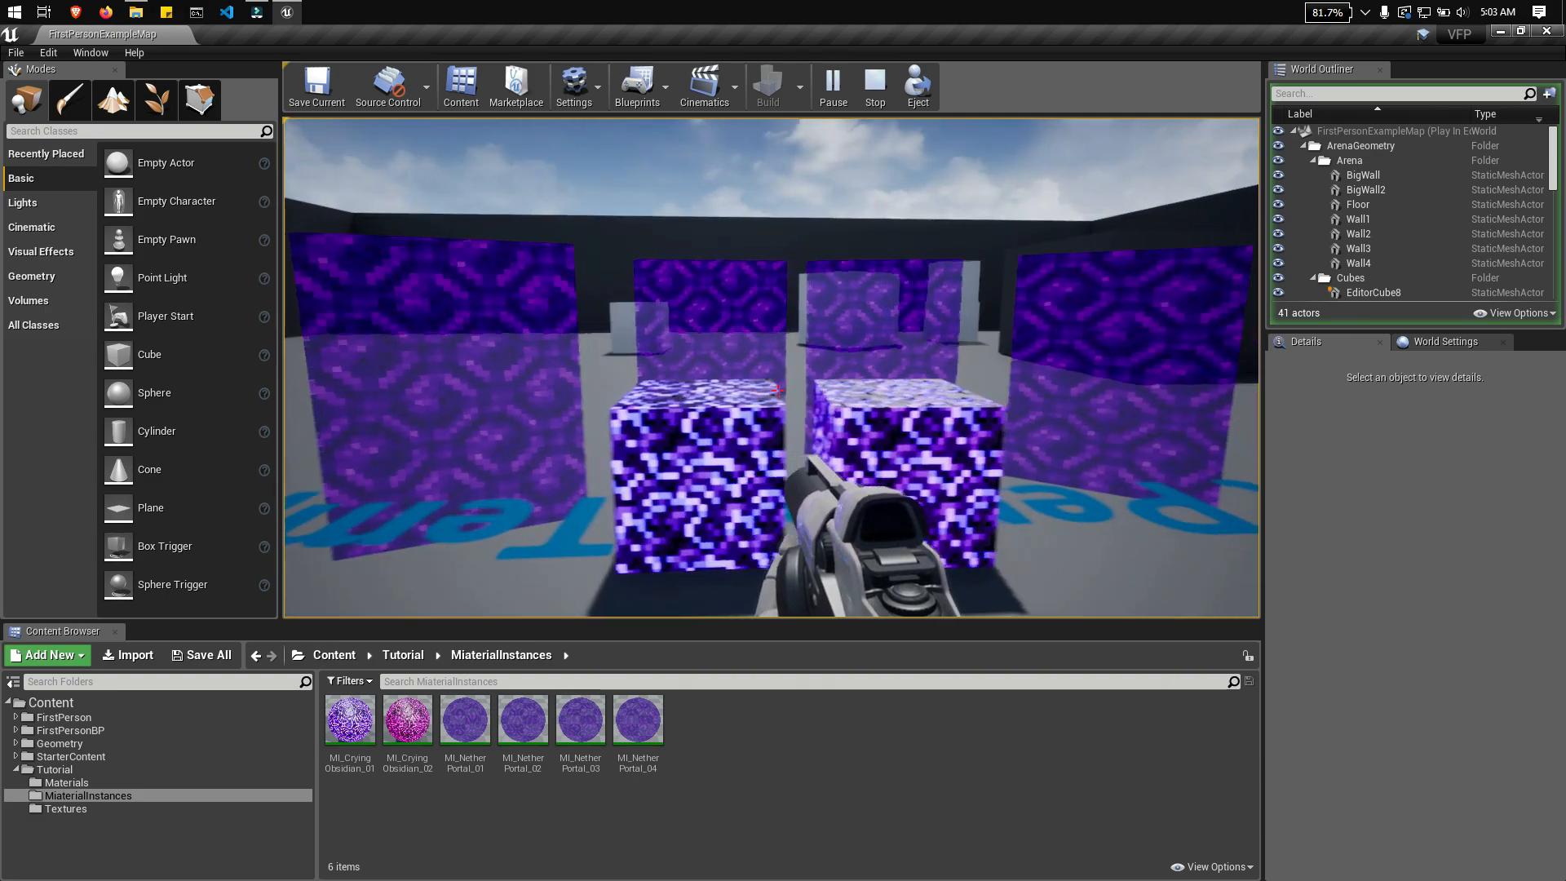
key(w)
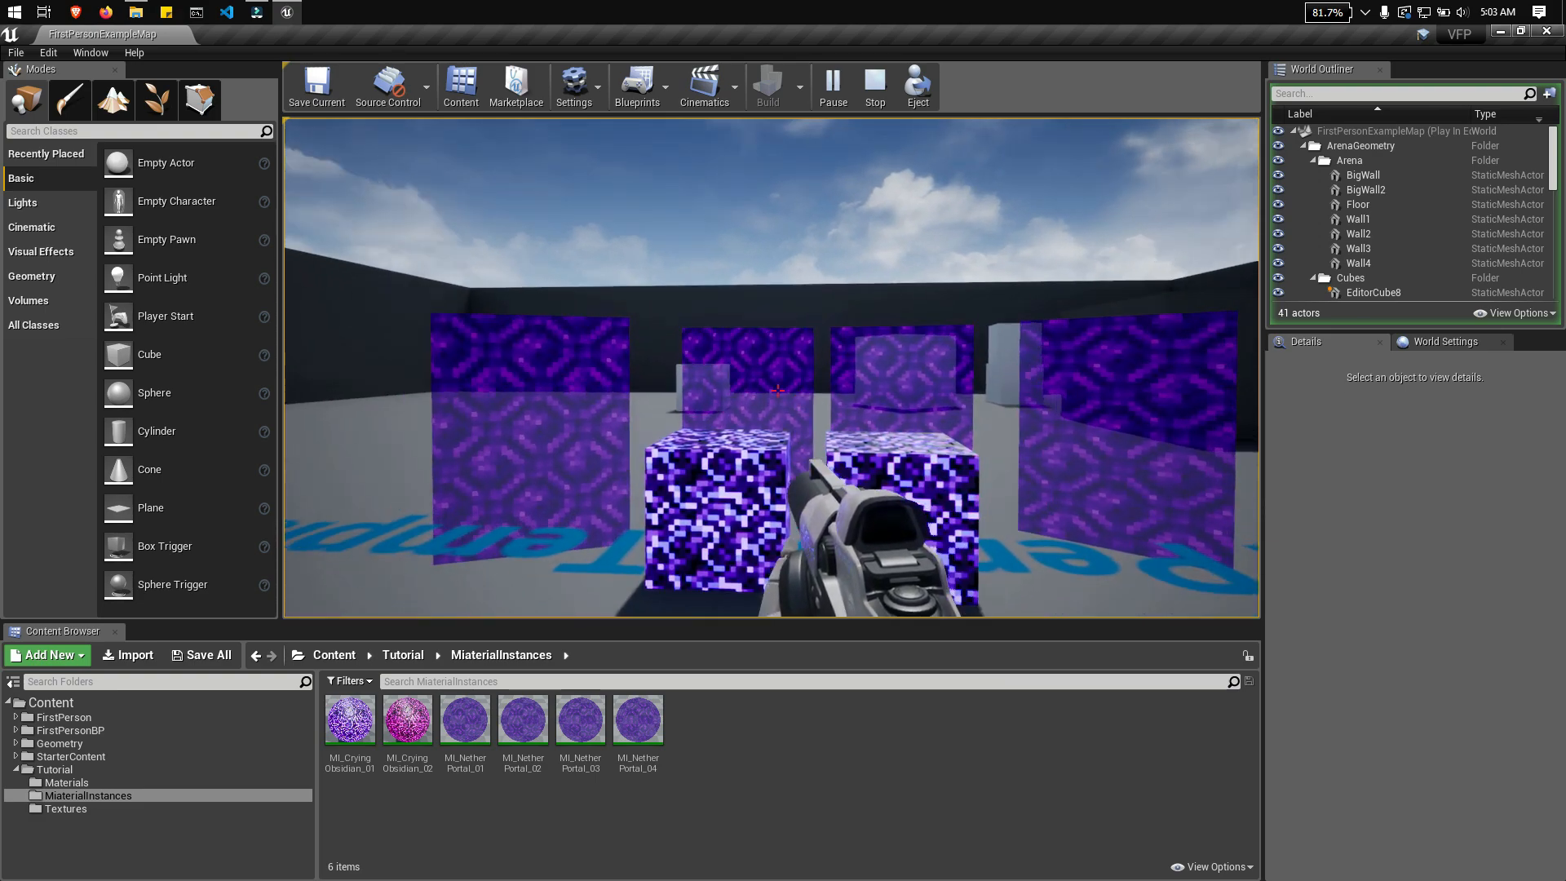
key(s)
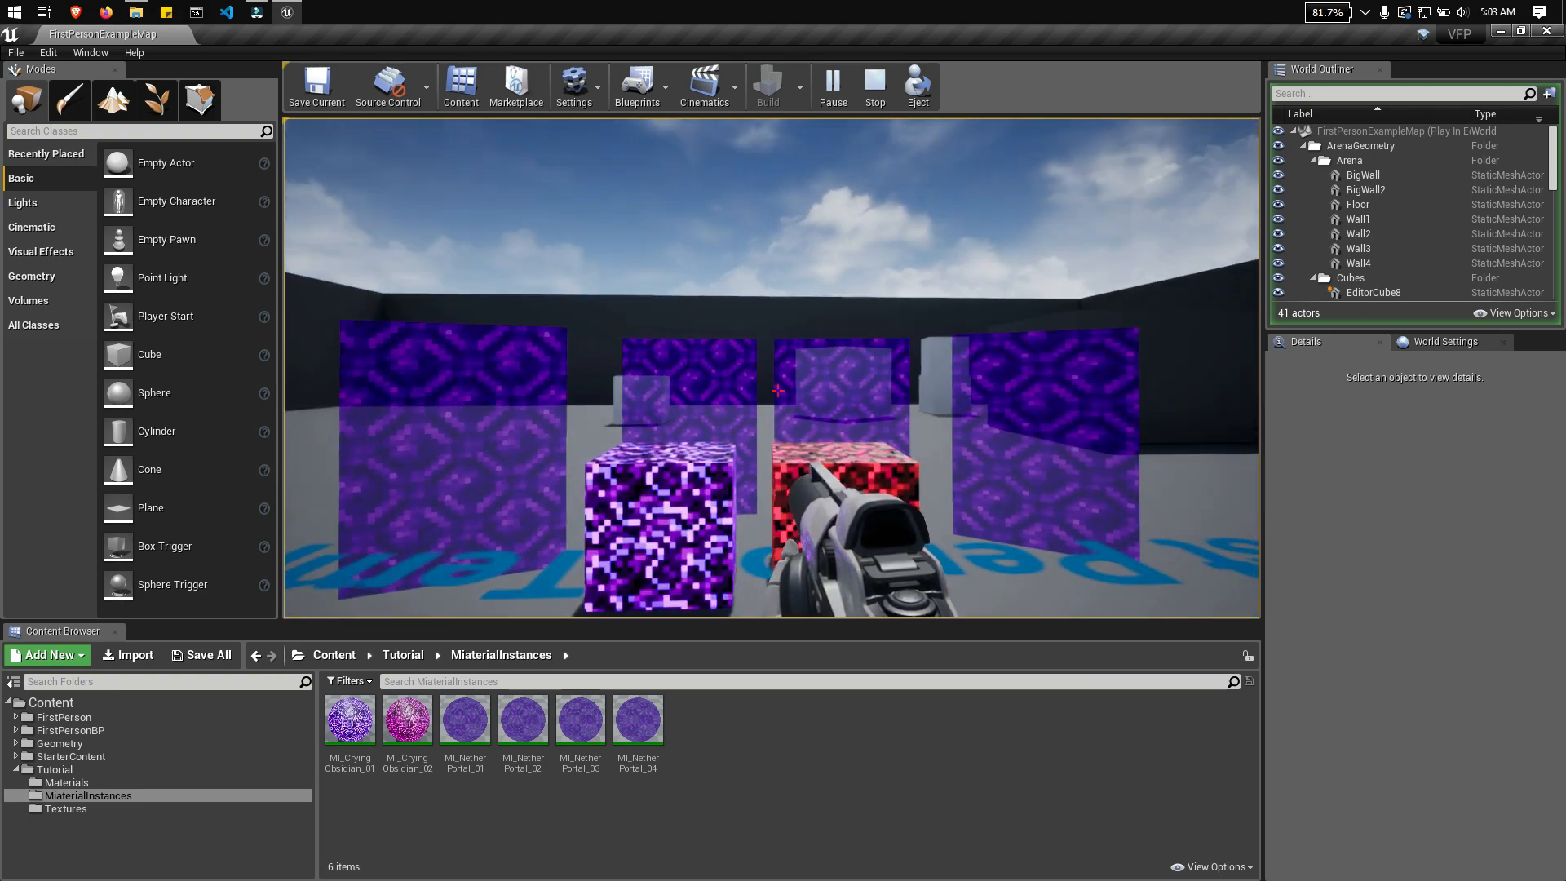
key(w)
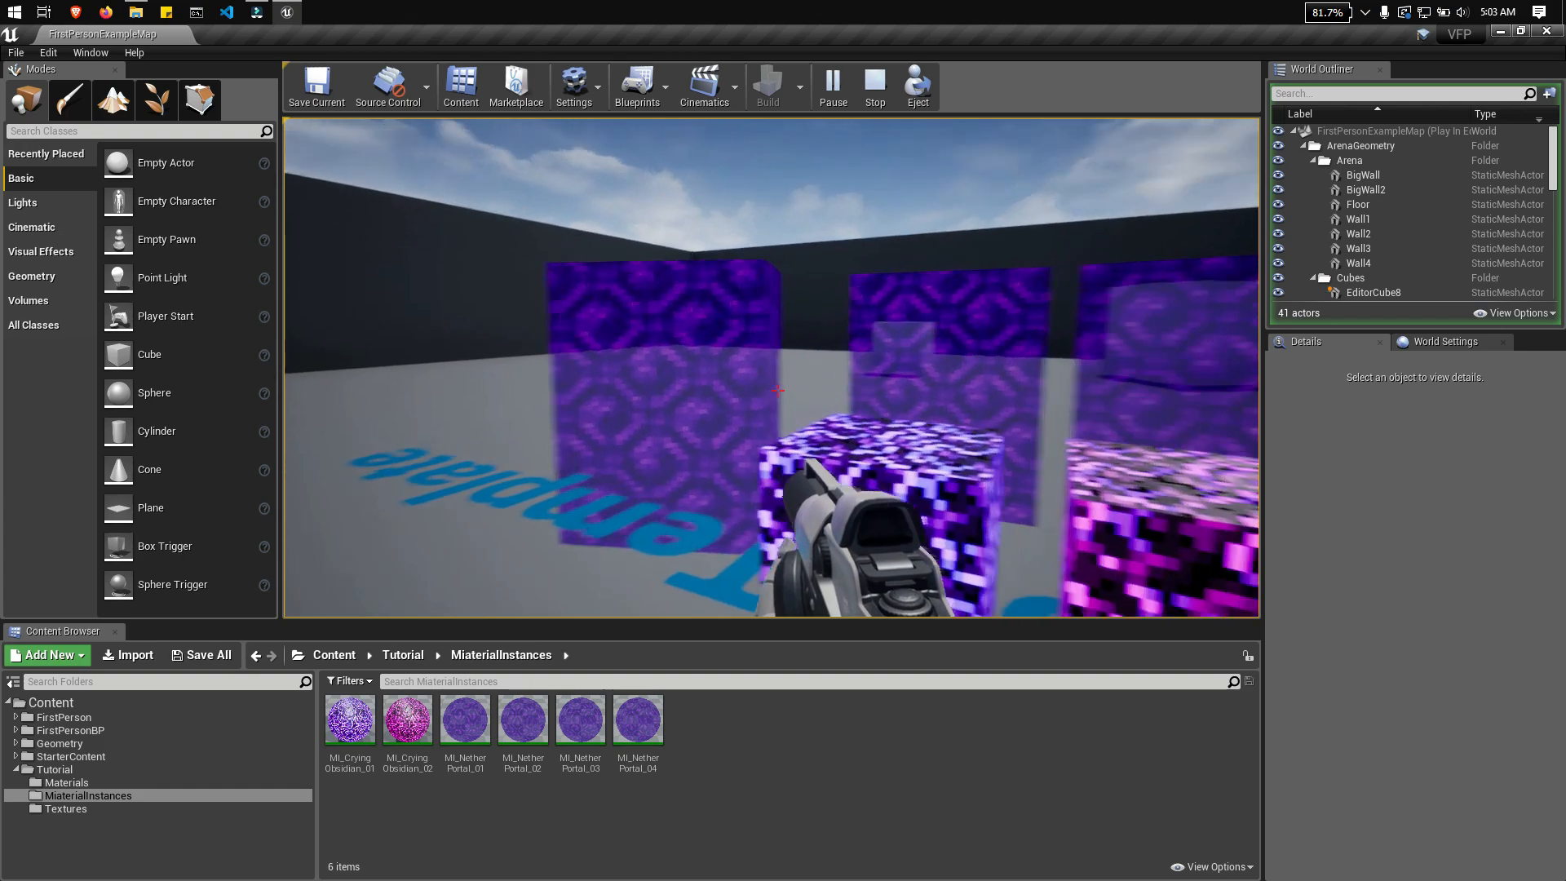
key(s)
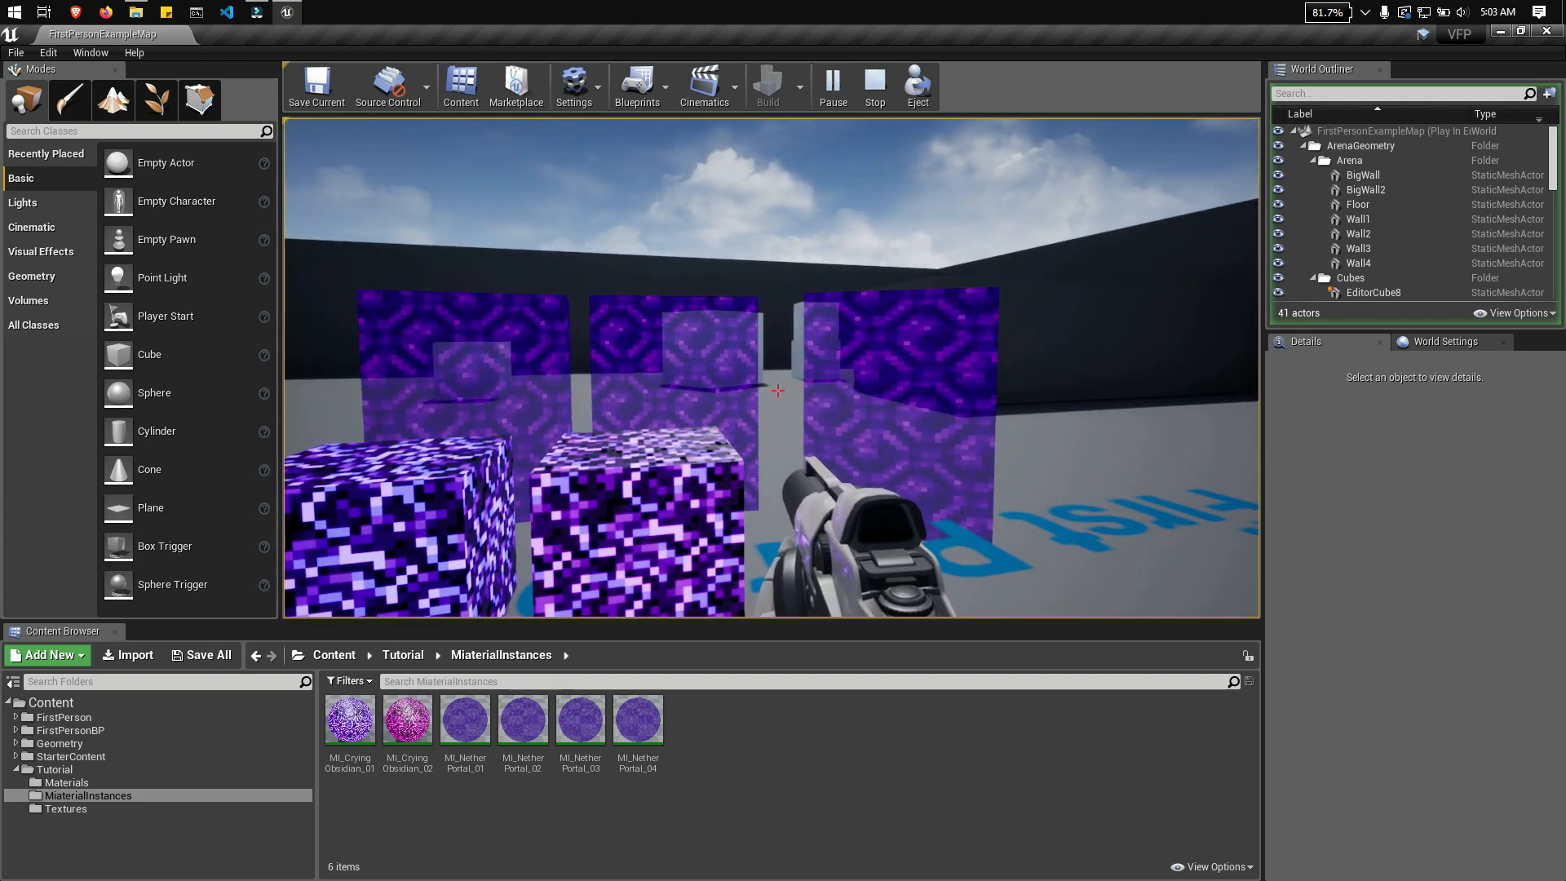
key(s)
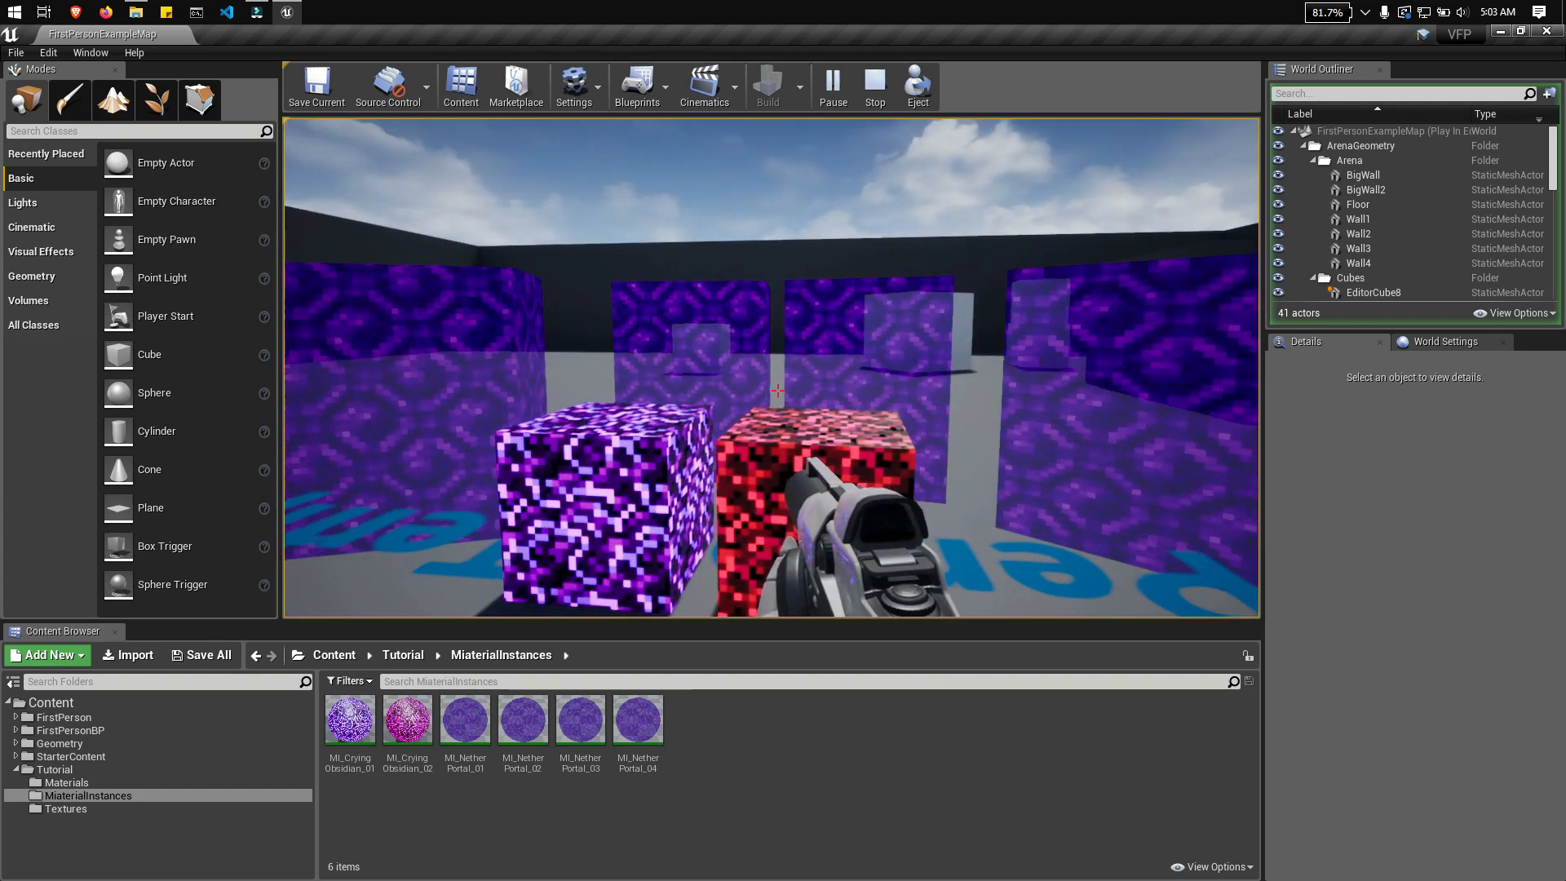
key(d)
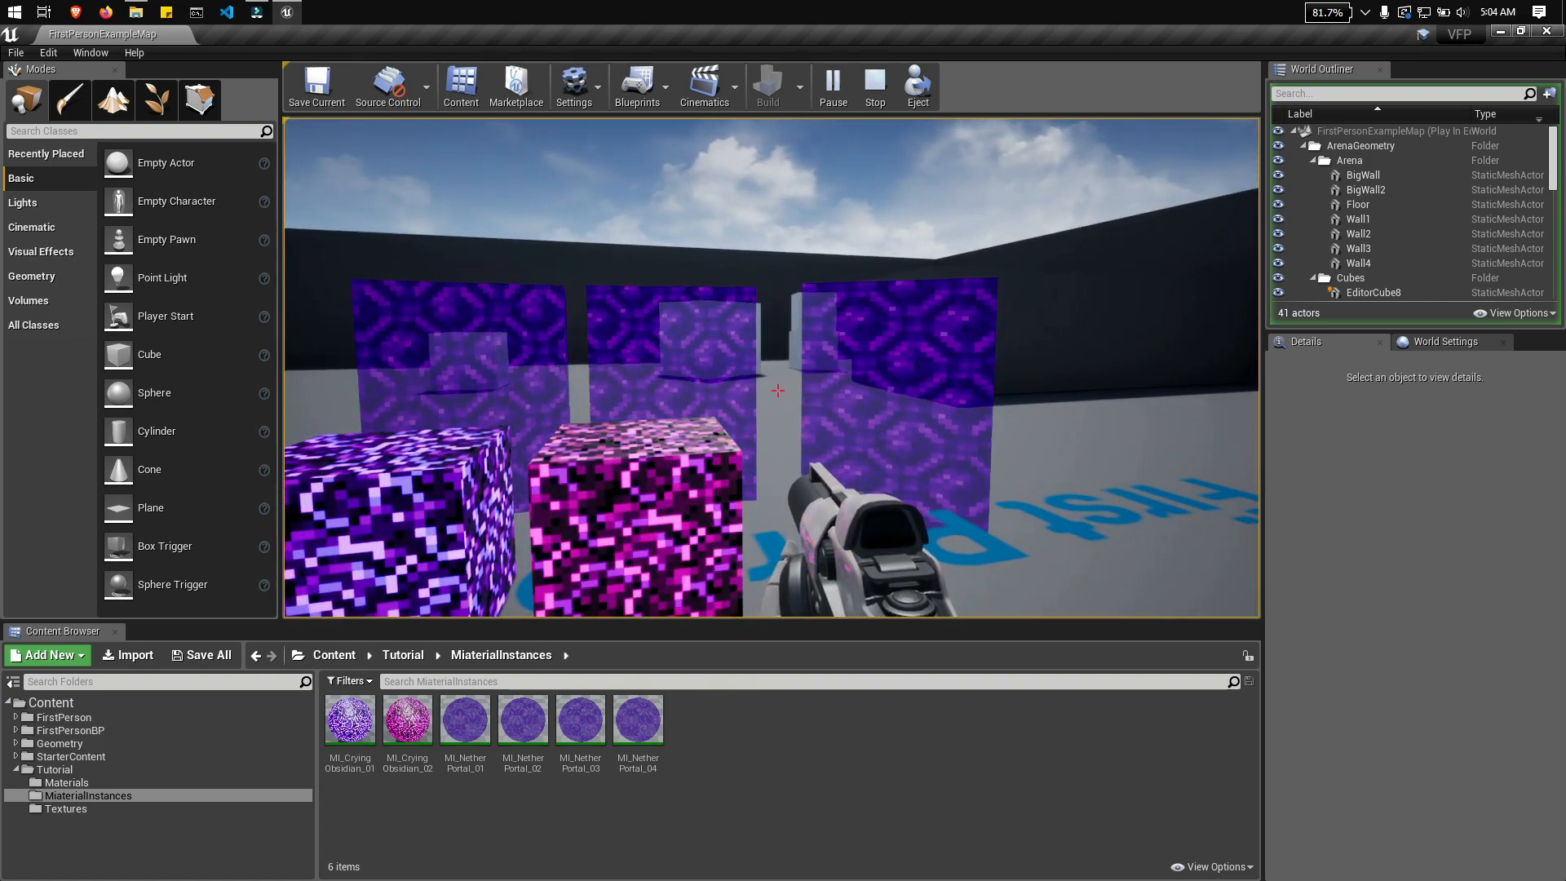
key(a)
key(d)
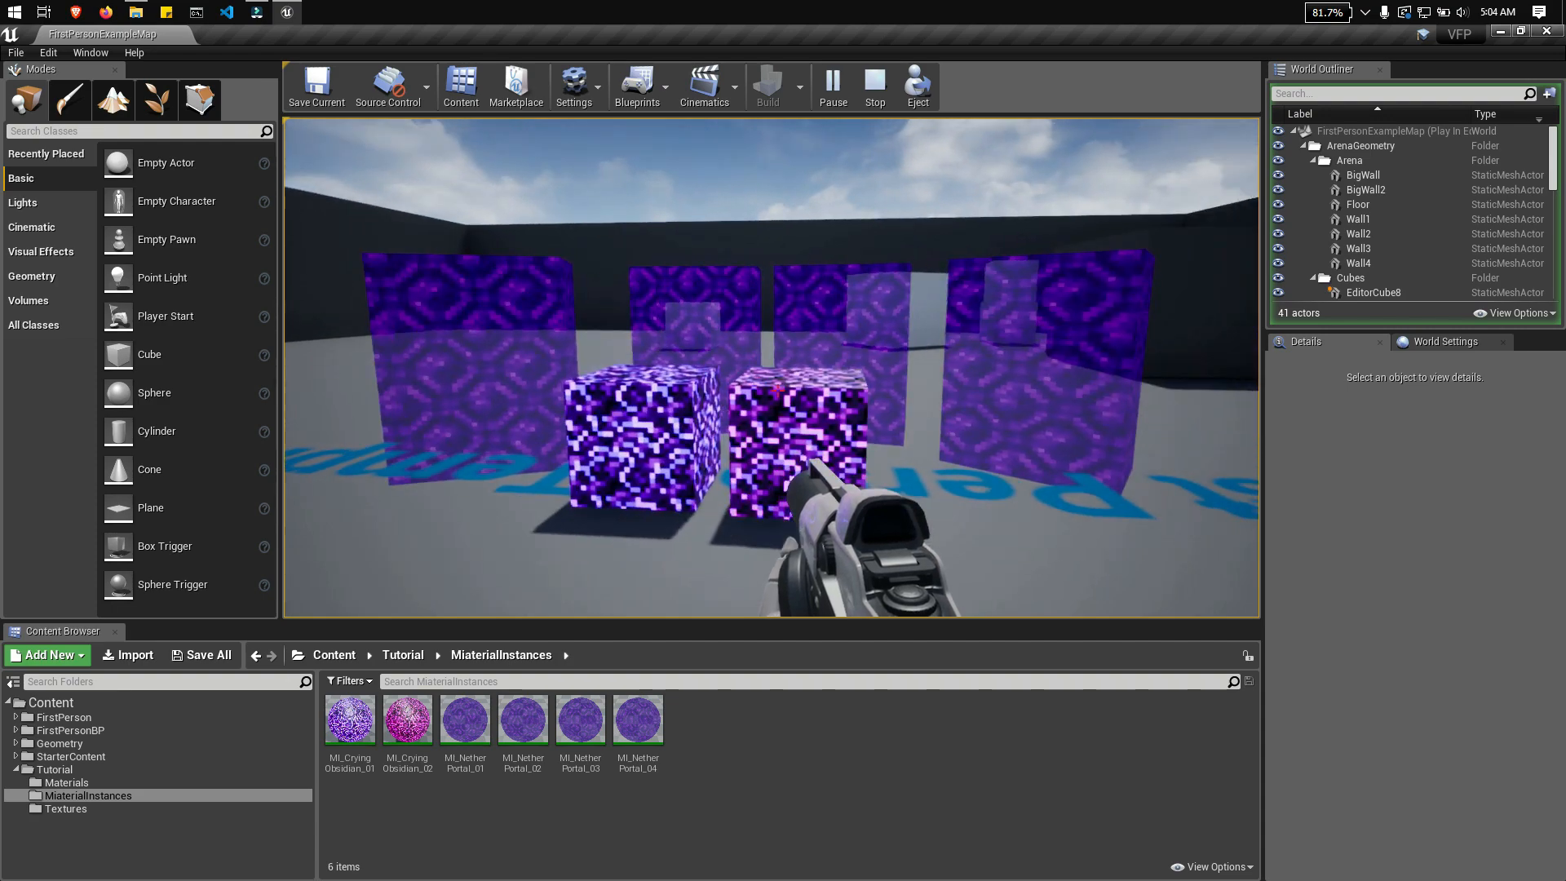
key(w)
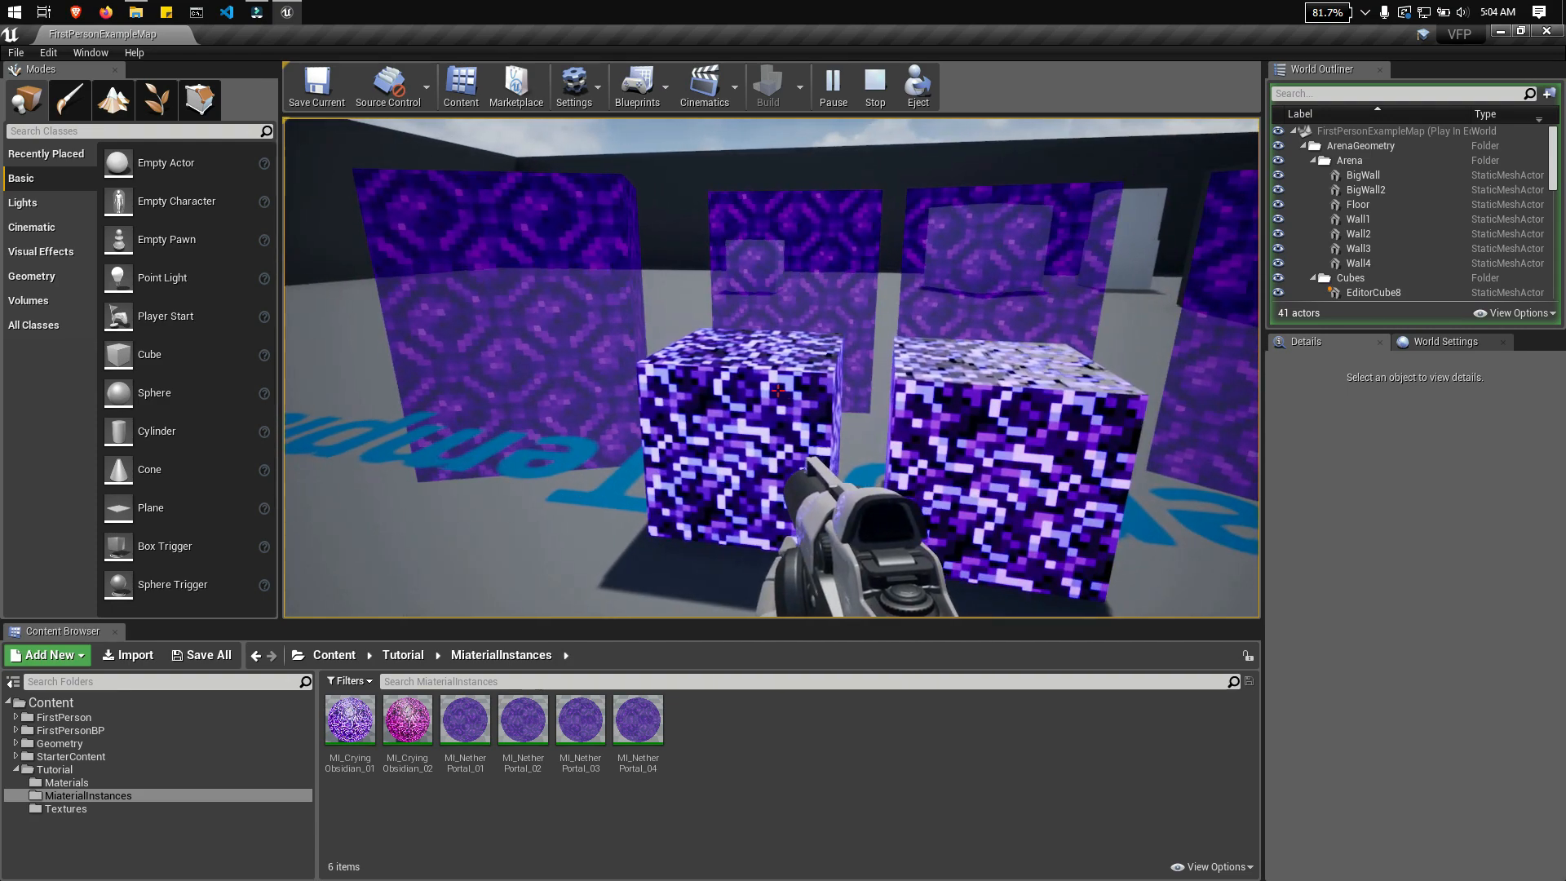
key(a)
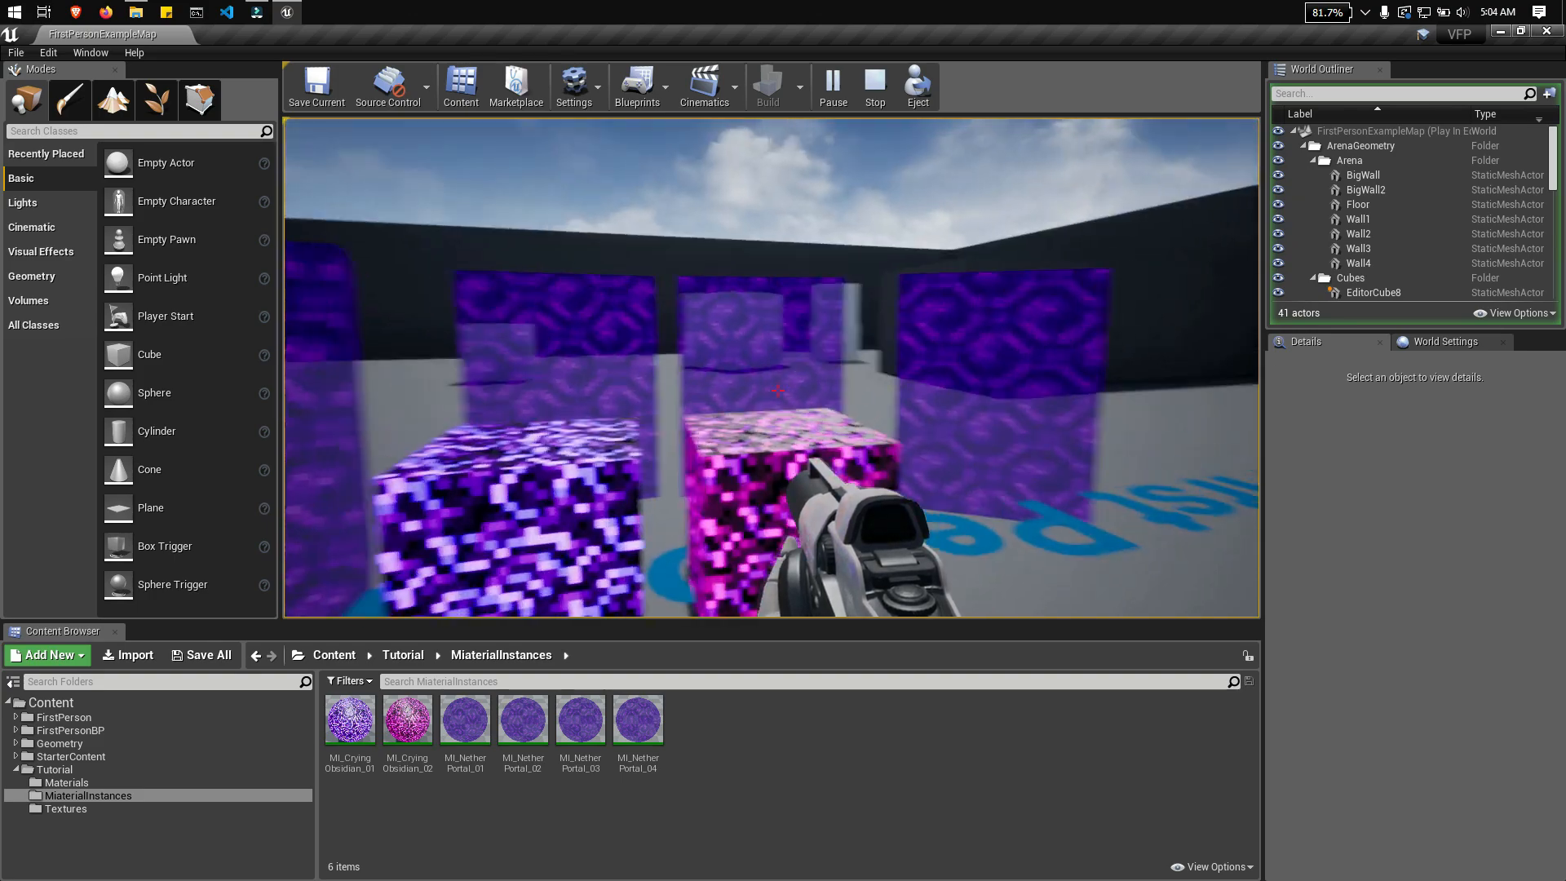
key(a)
key(w)
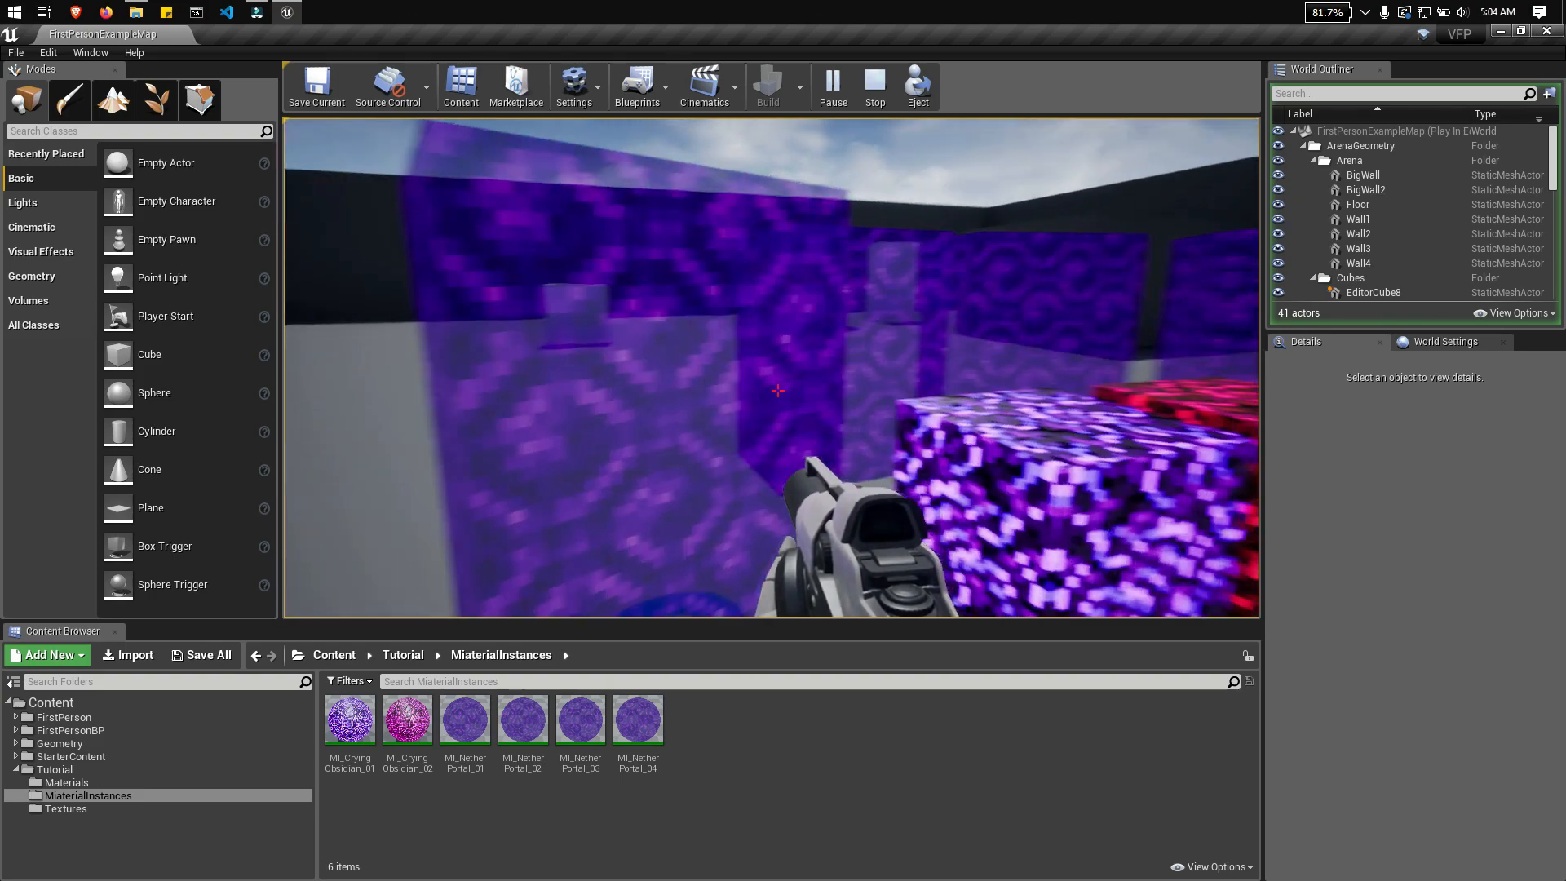
key(s)
key(d)
key(s)
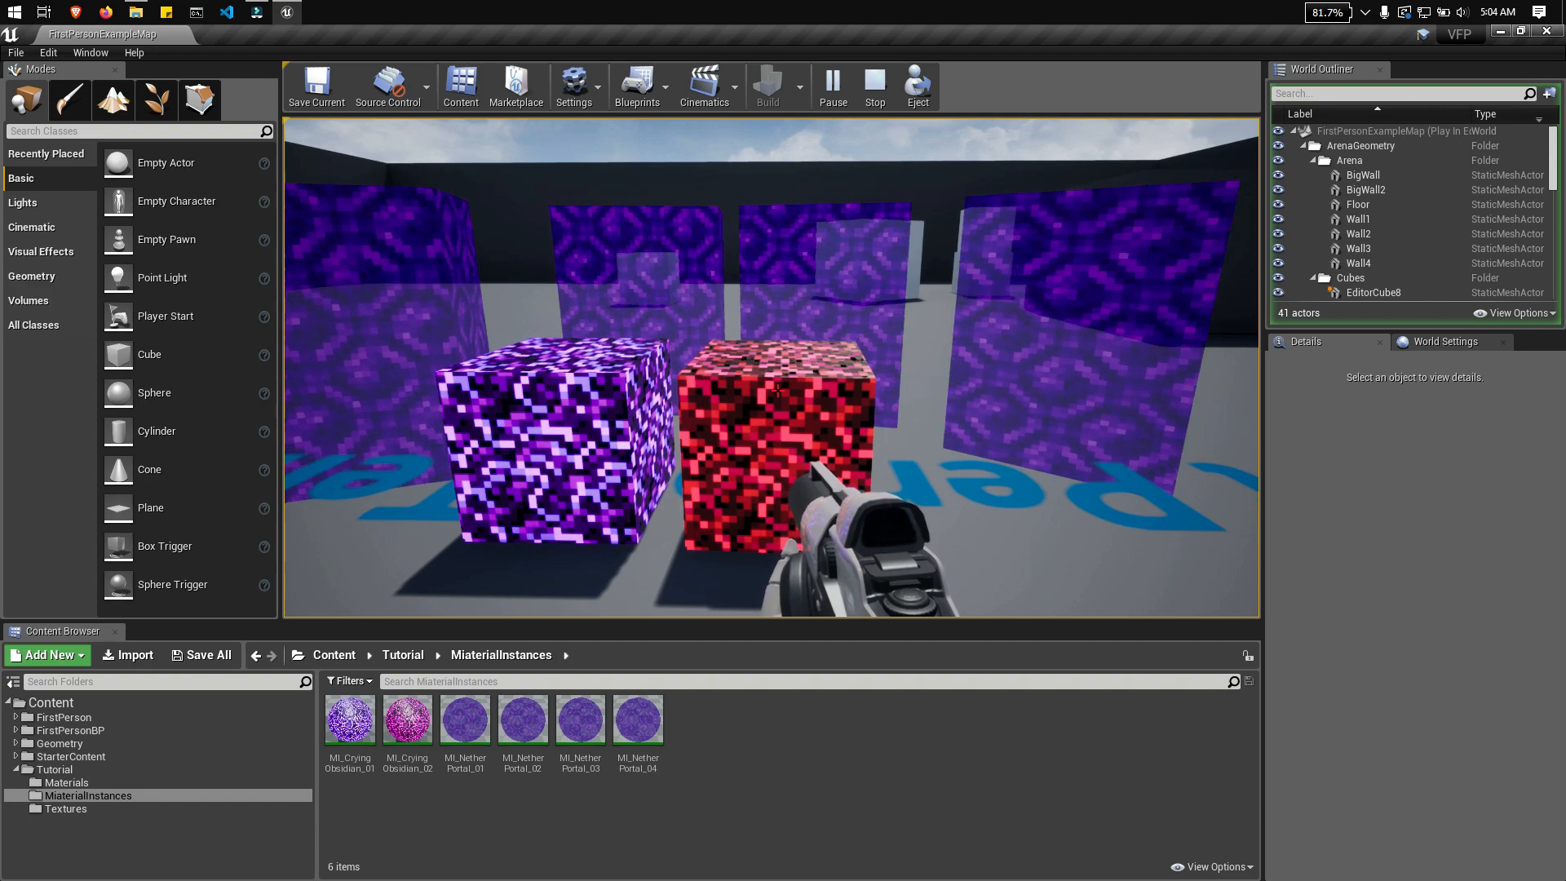
key(w)
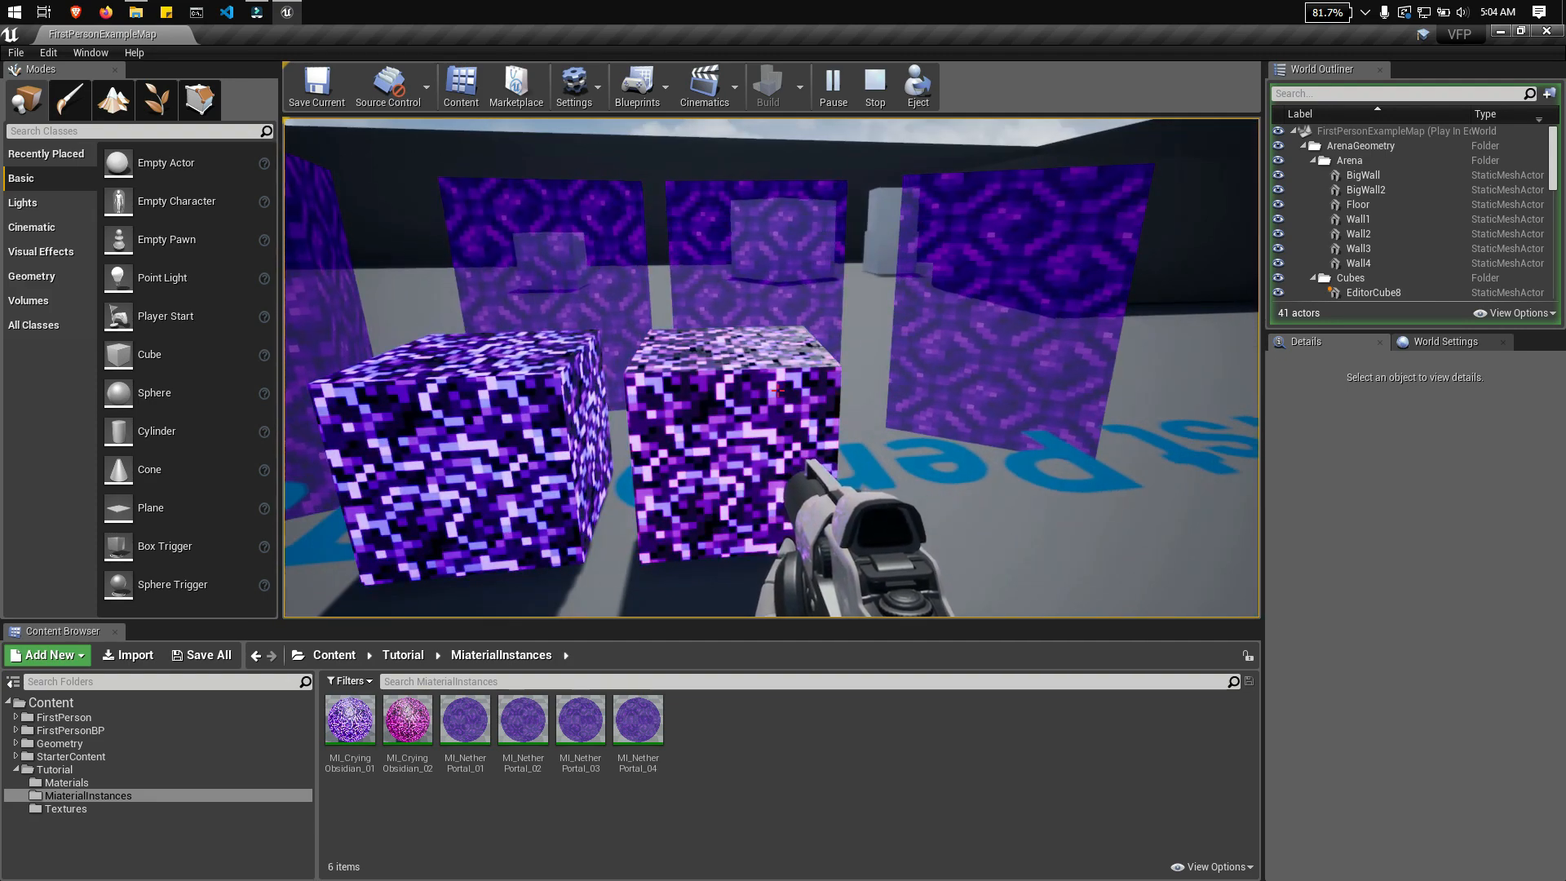
key(Escape)
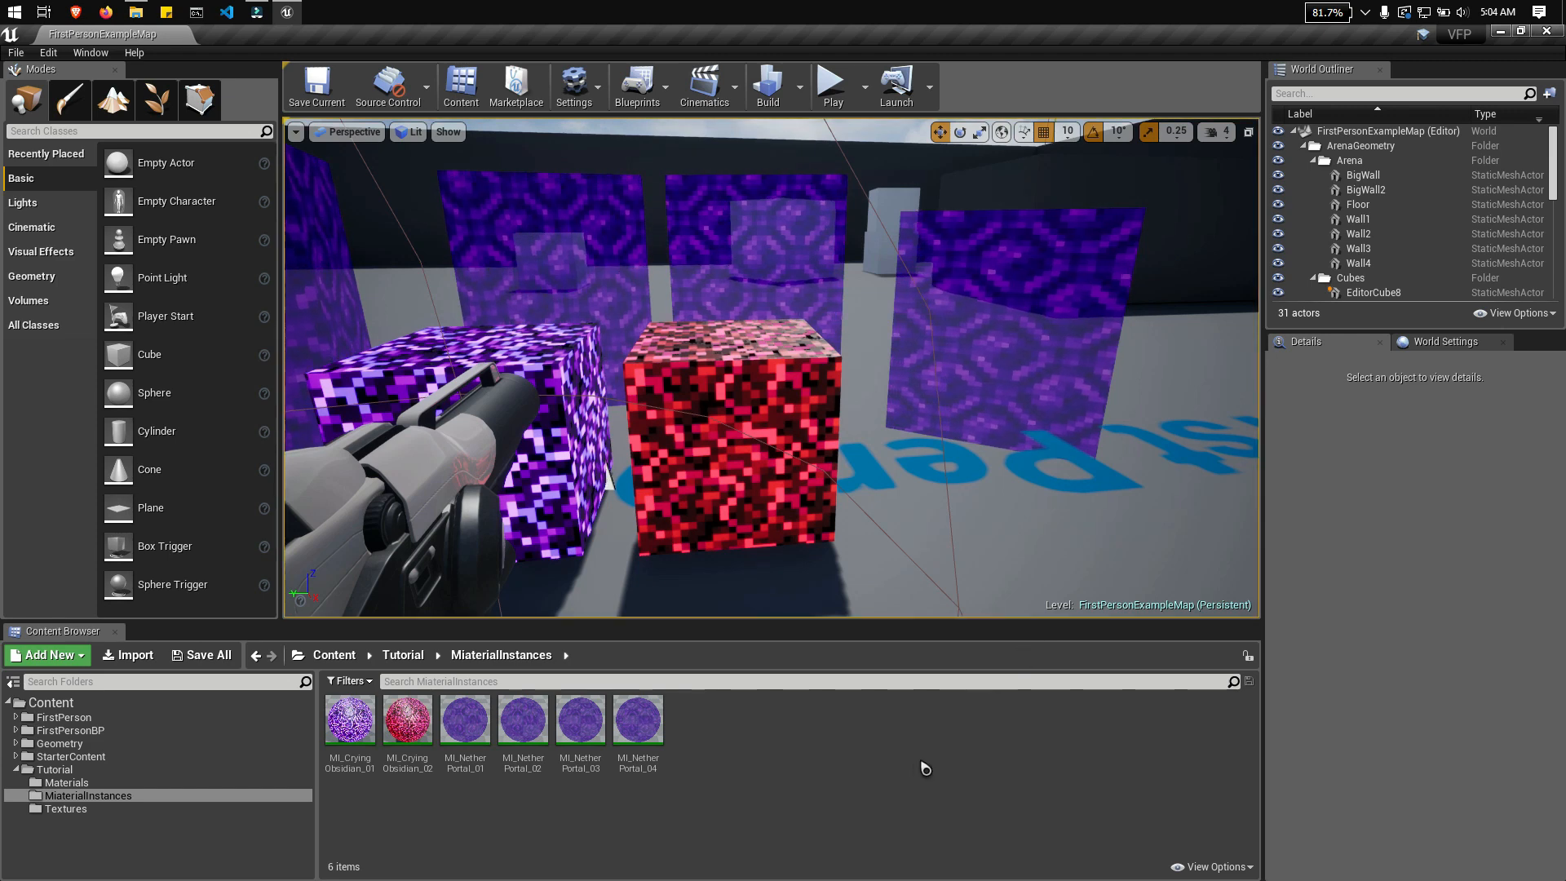
Step: Create a Blueprint Class with Actor as its parent in the MiaterialInstances folder and name it B_NetherPortal
right_click(762, 717)
mouse_move(779, 706)
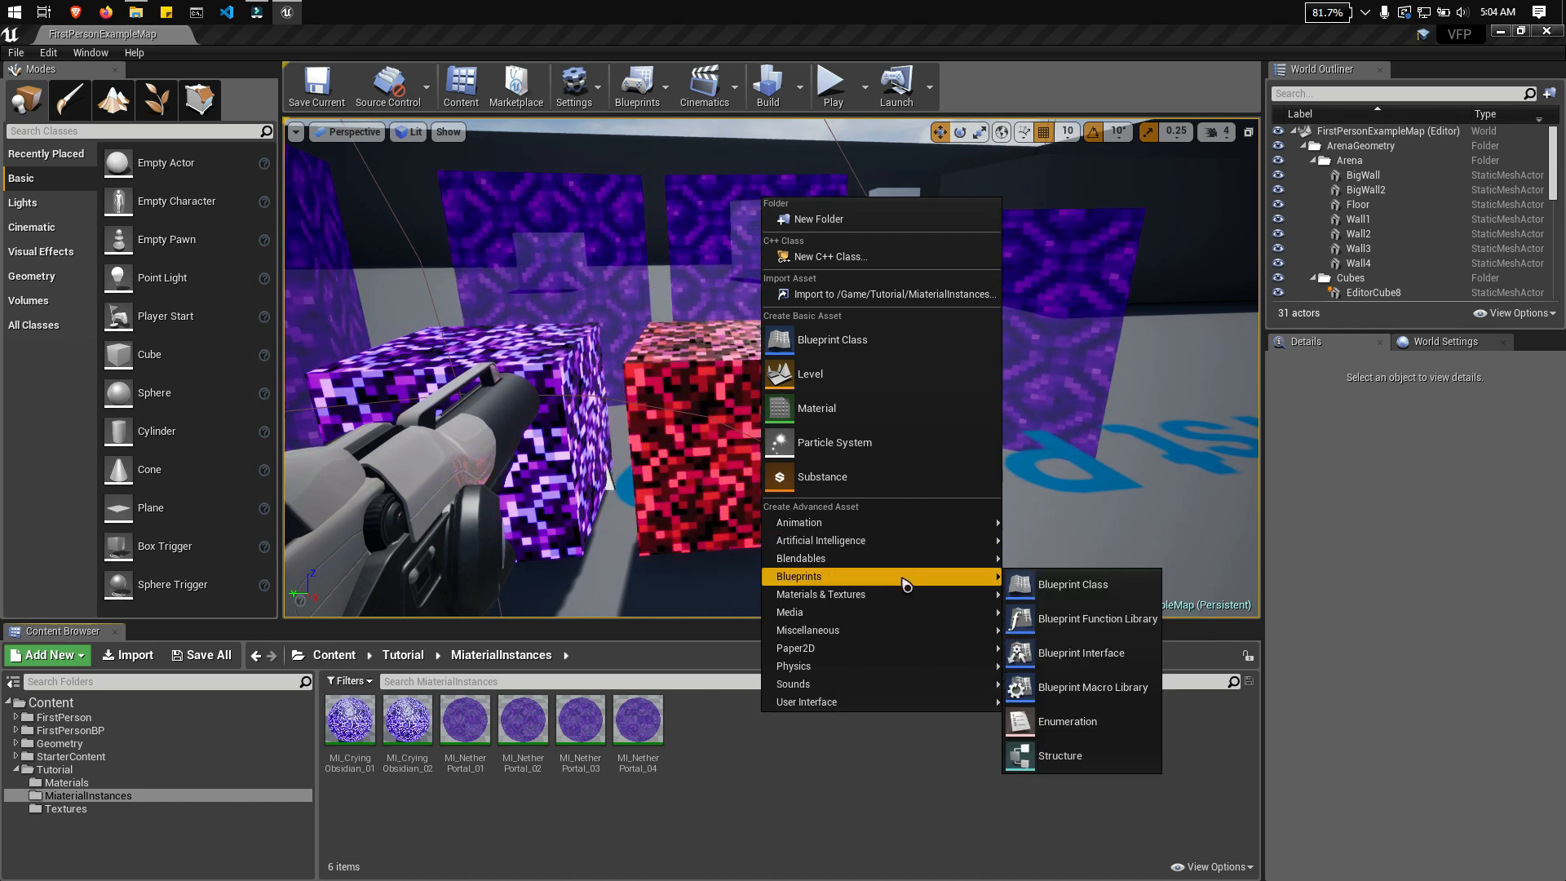
right_click(822, 755)
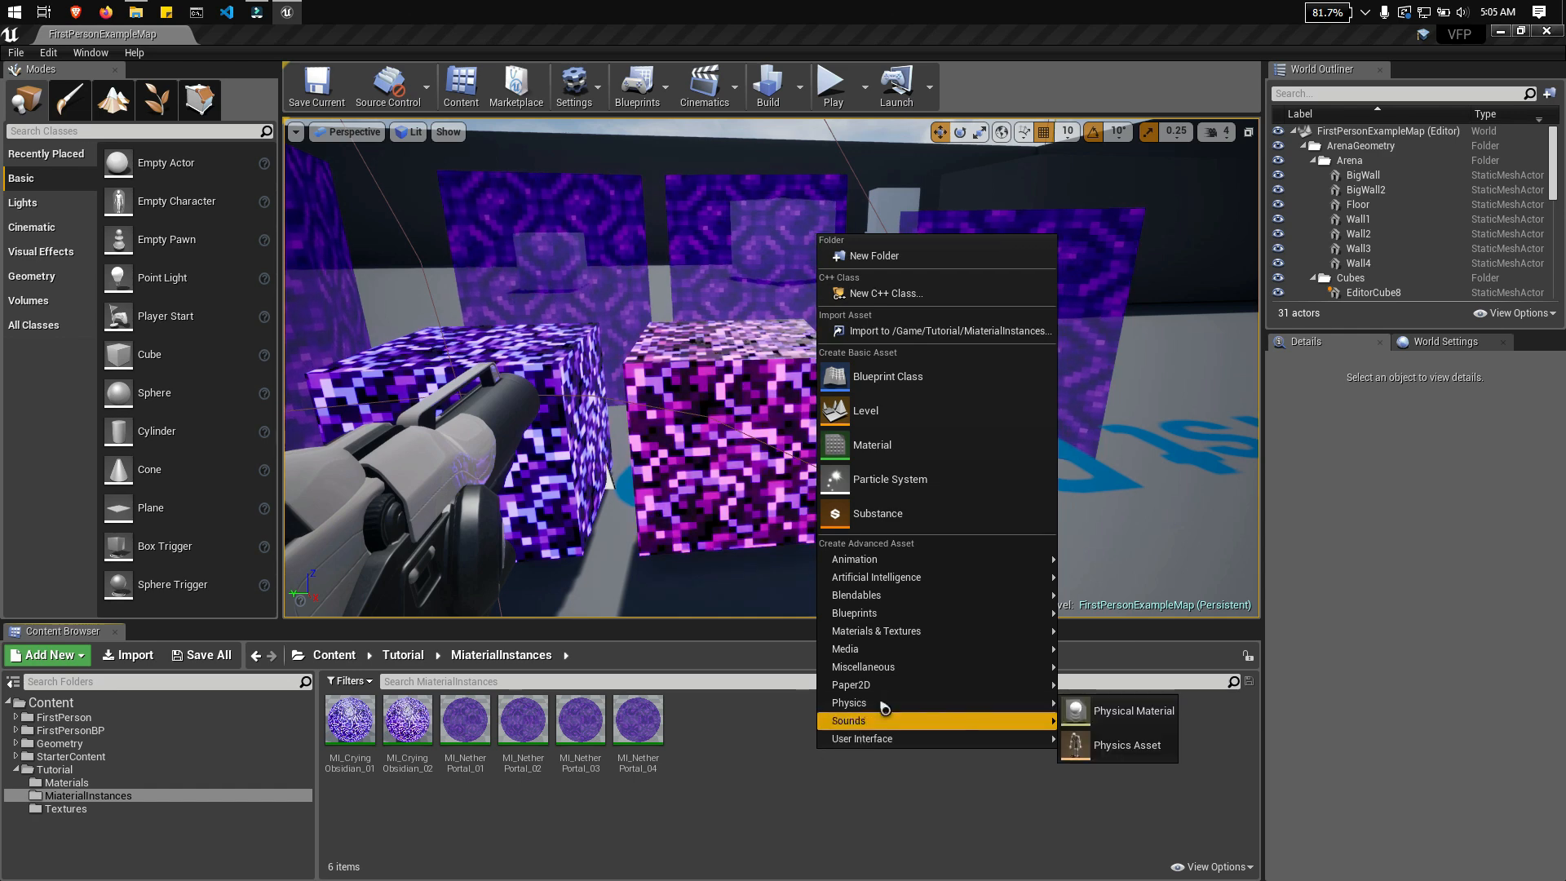
click(930, 380)
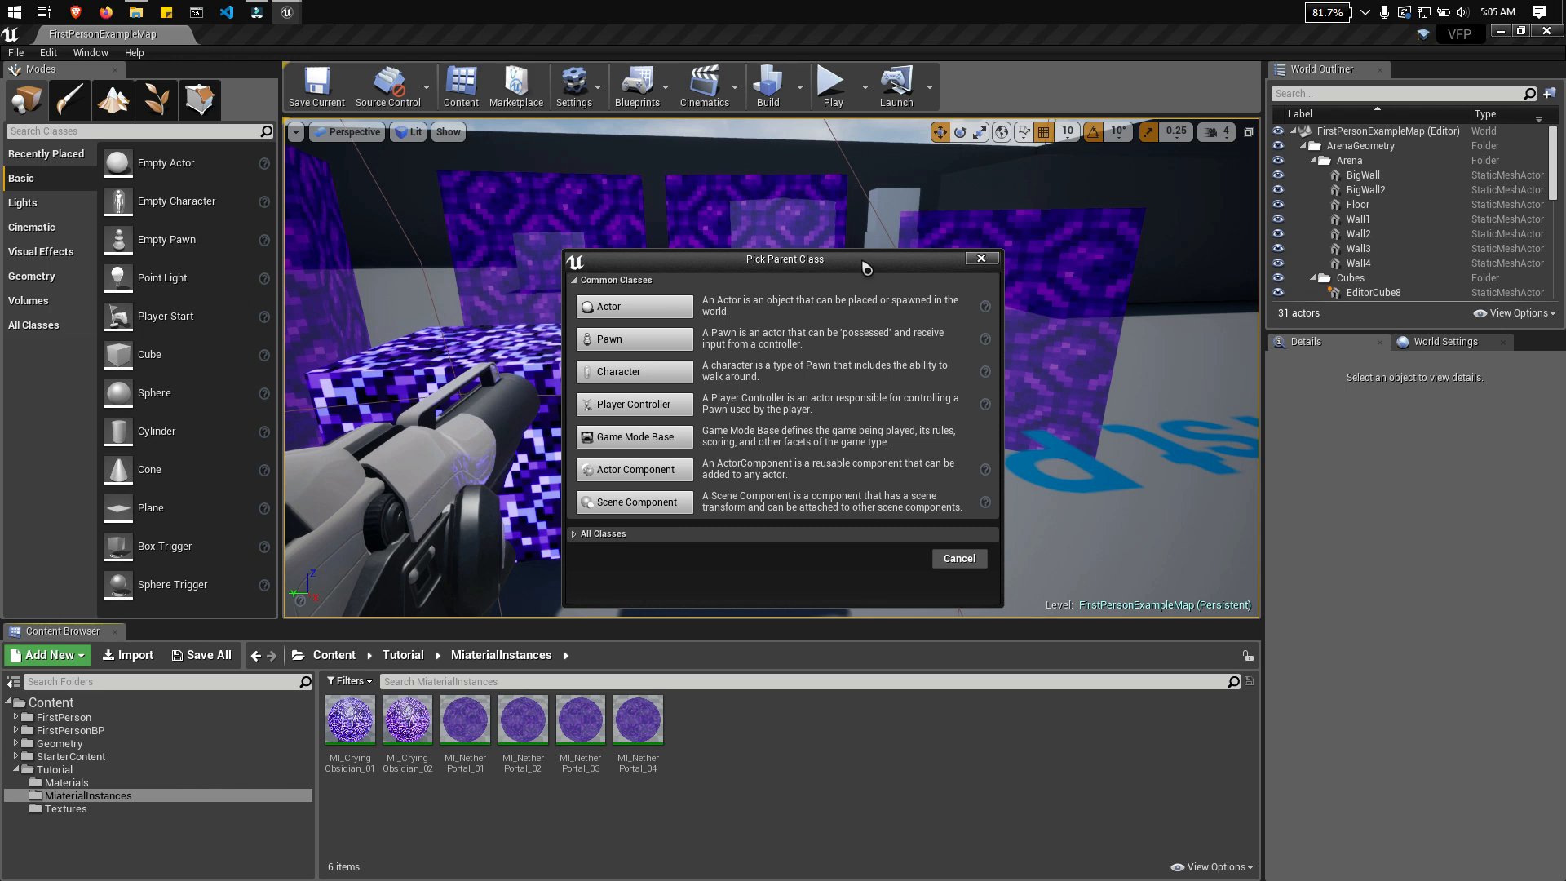
drag(846, 265, 792, 236)
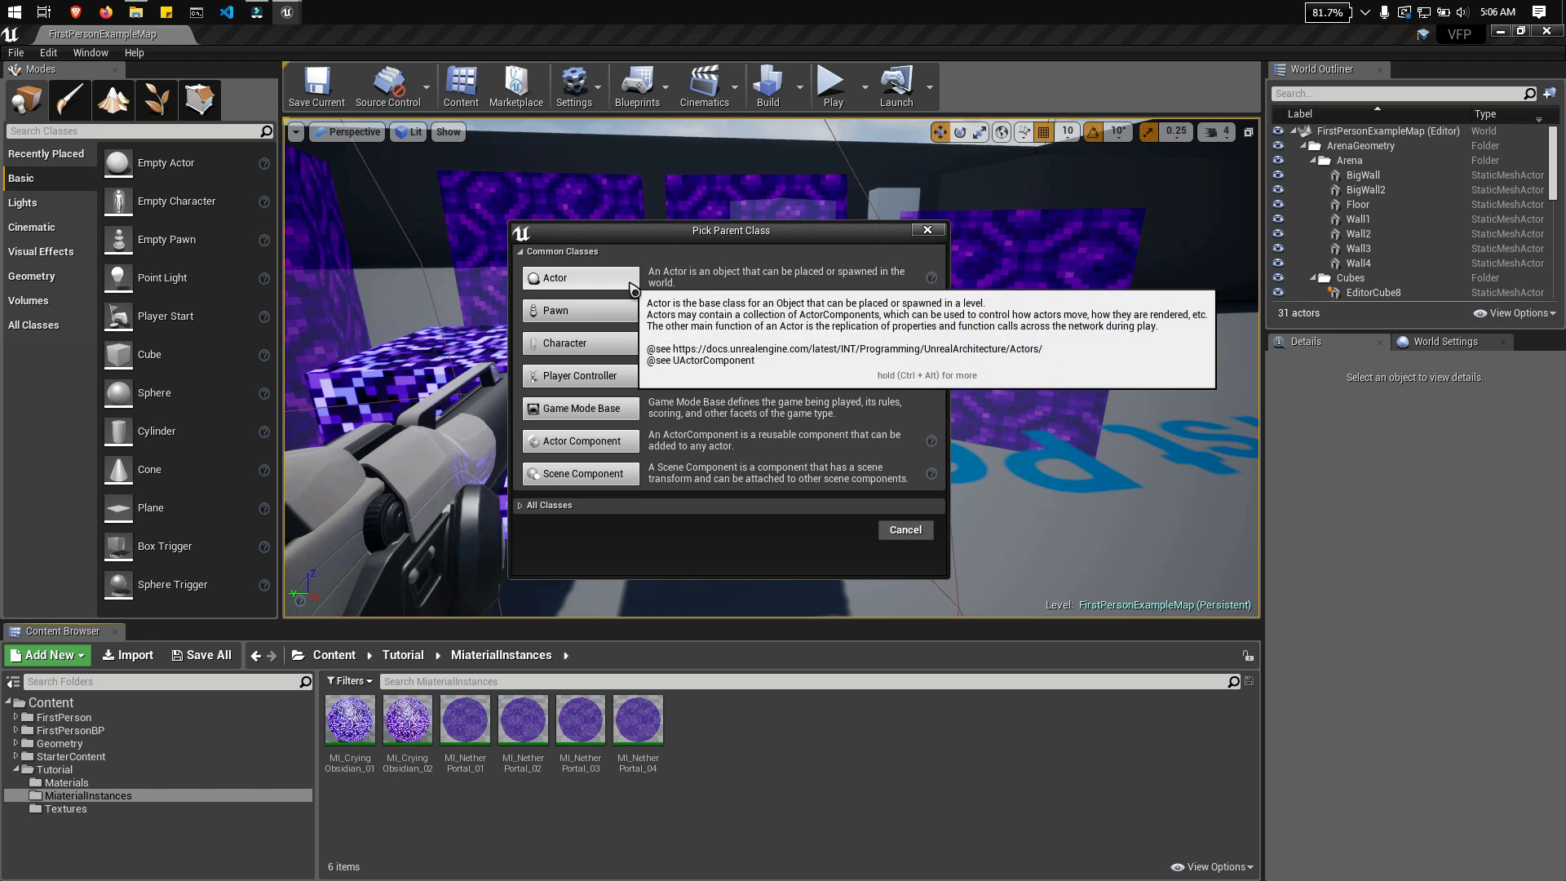
click(596, 283)
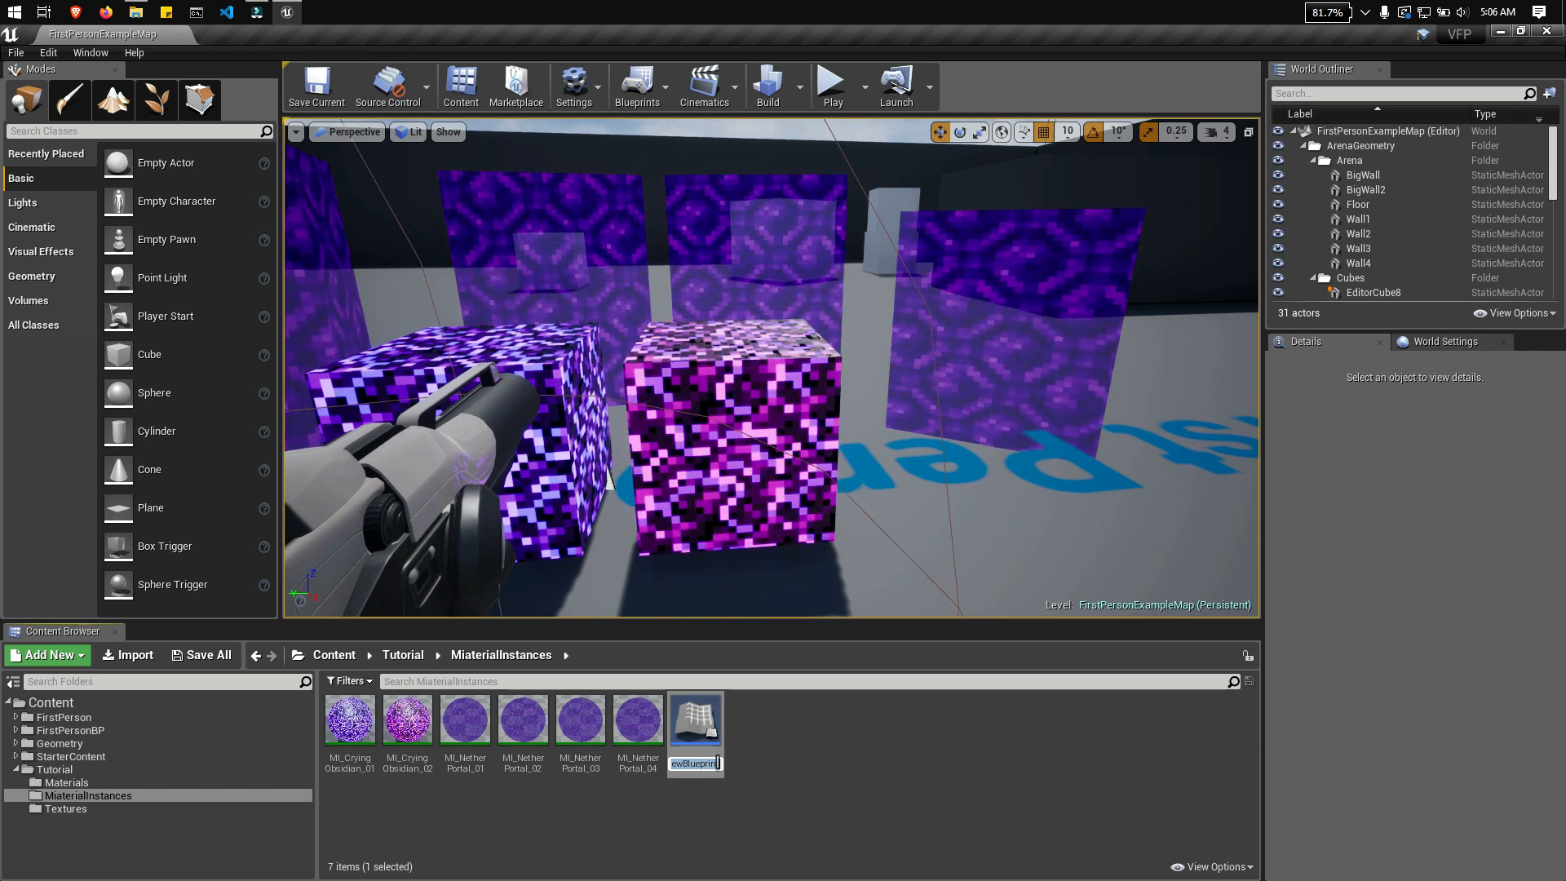
text(B)
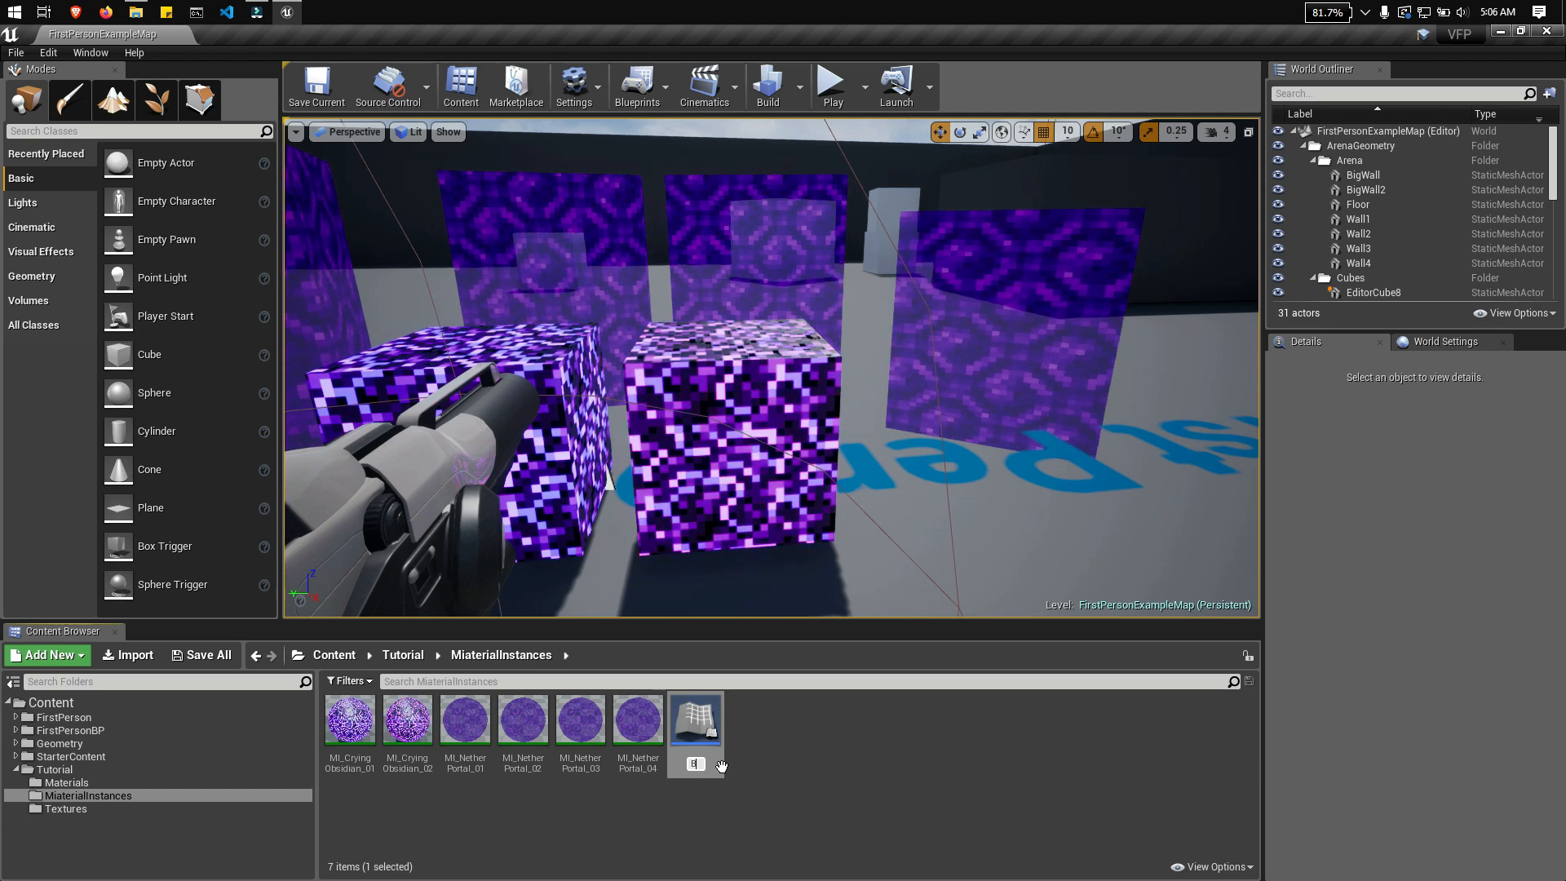
text(_Nether)
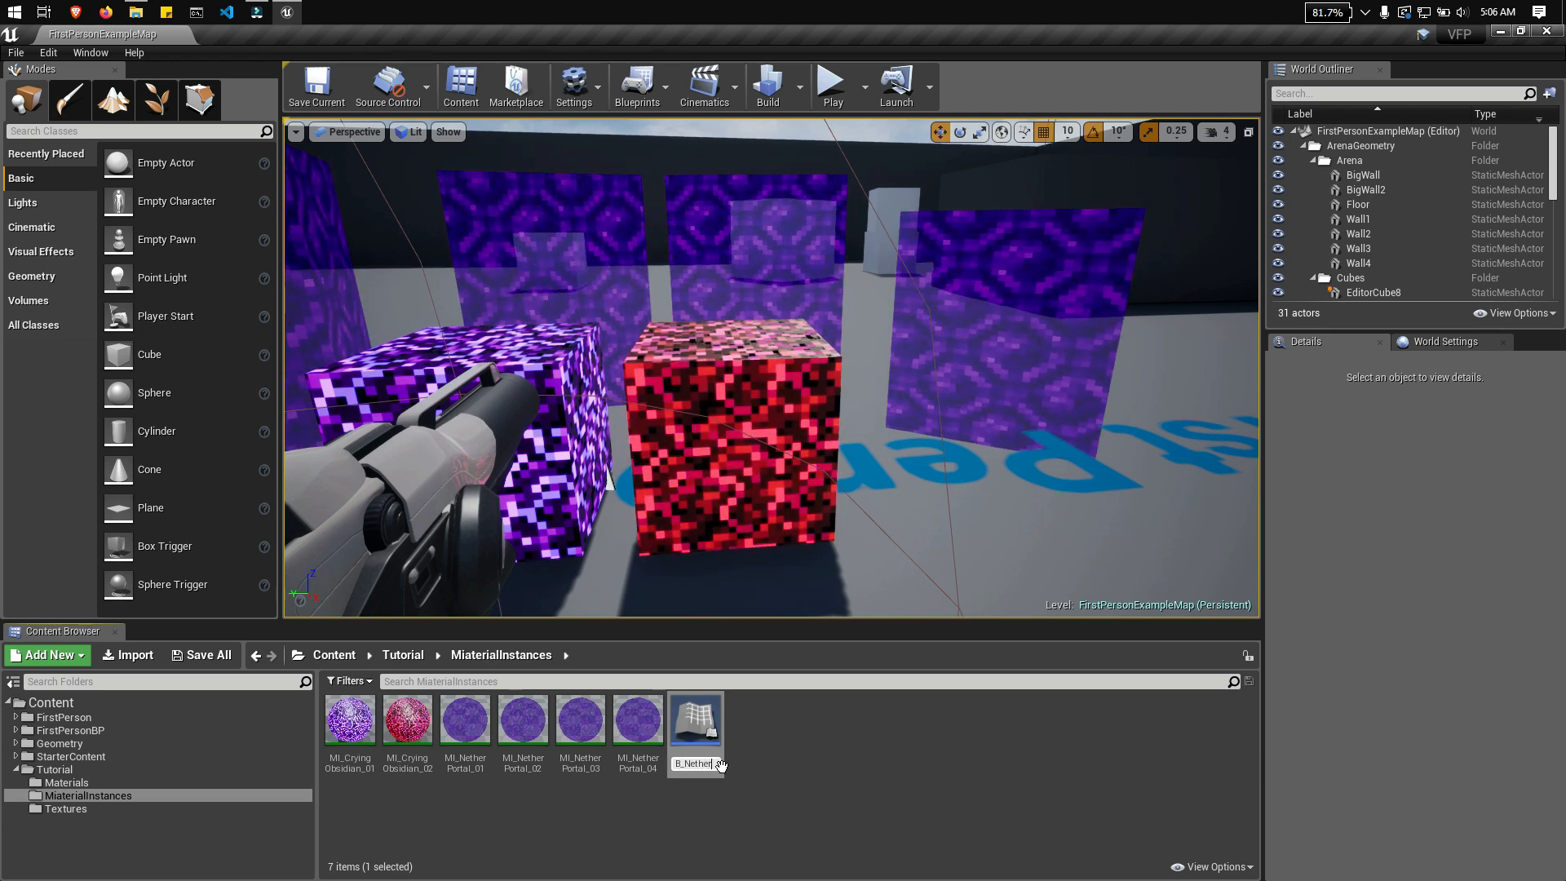
text(Port)
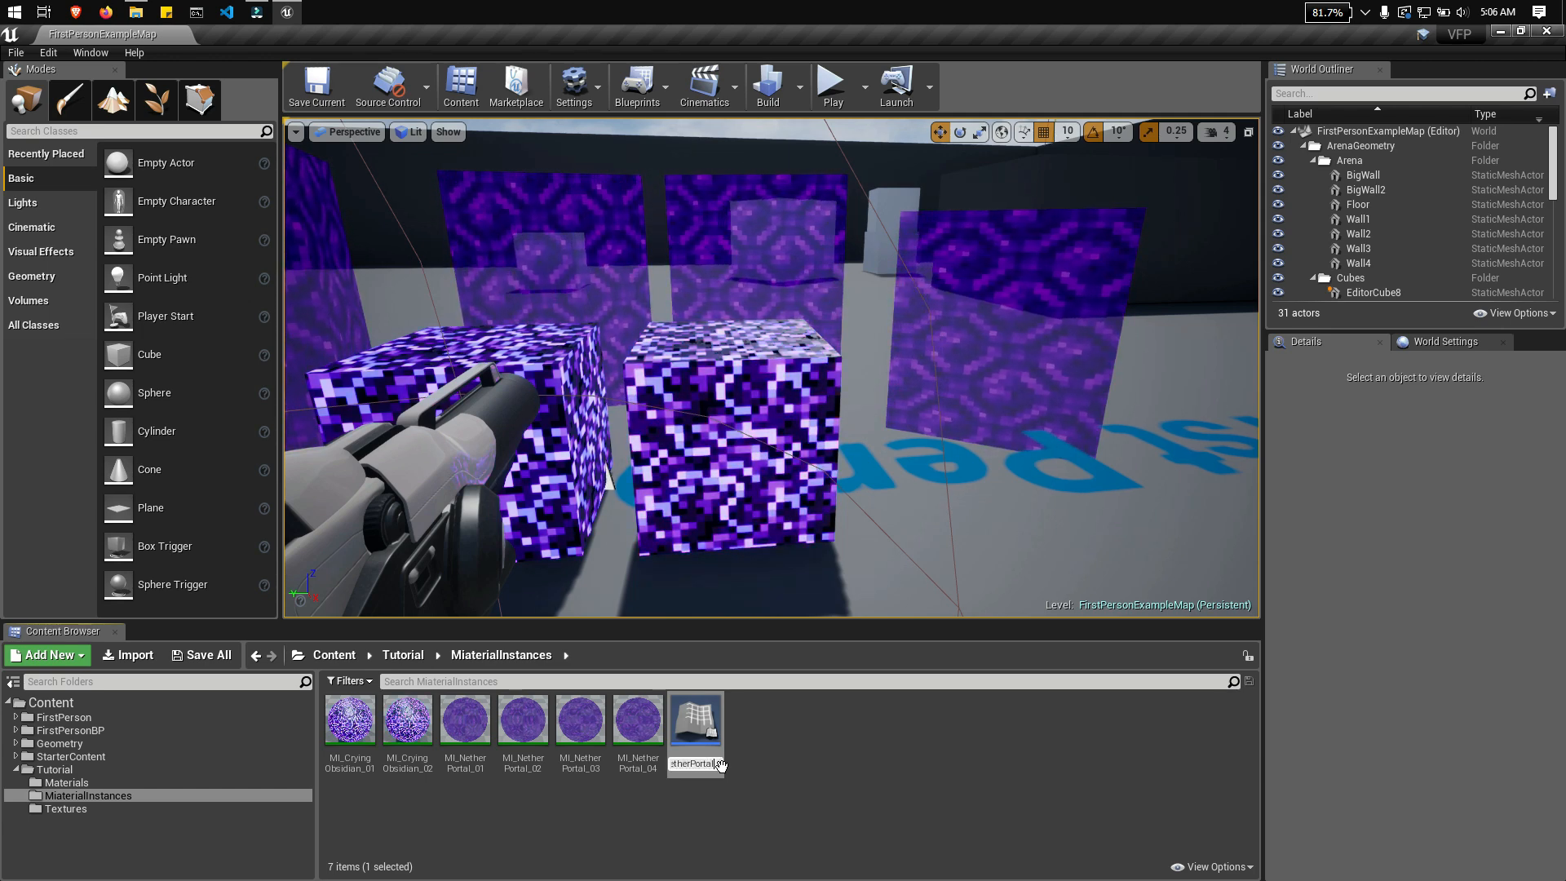
text(al)
key(Return)
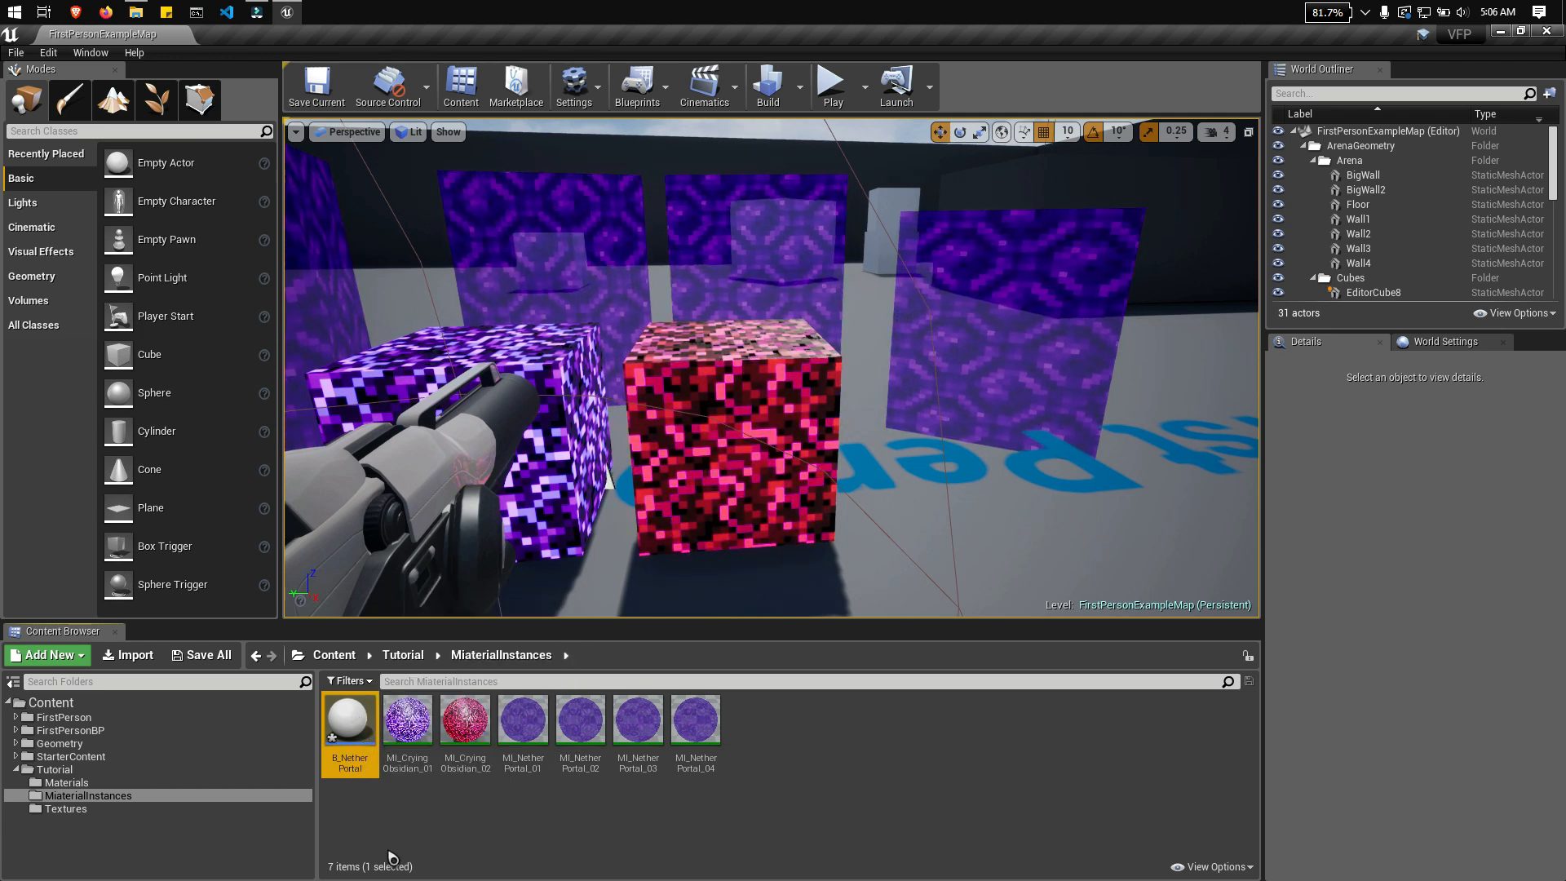
Step: Create a new folder named Blueprint inside the Tutorial folder
click(498, 839)
click(67, 771)
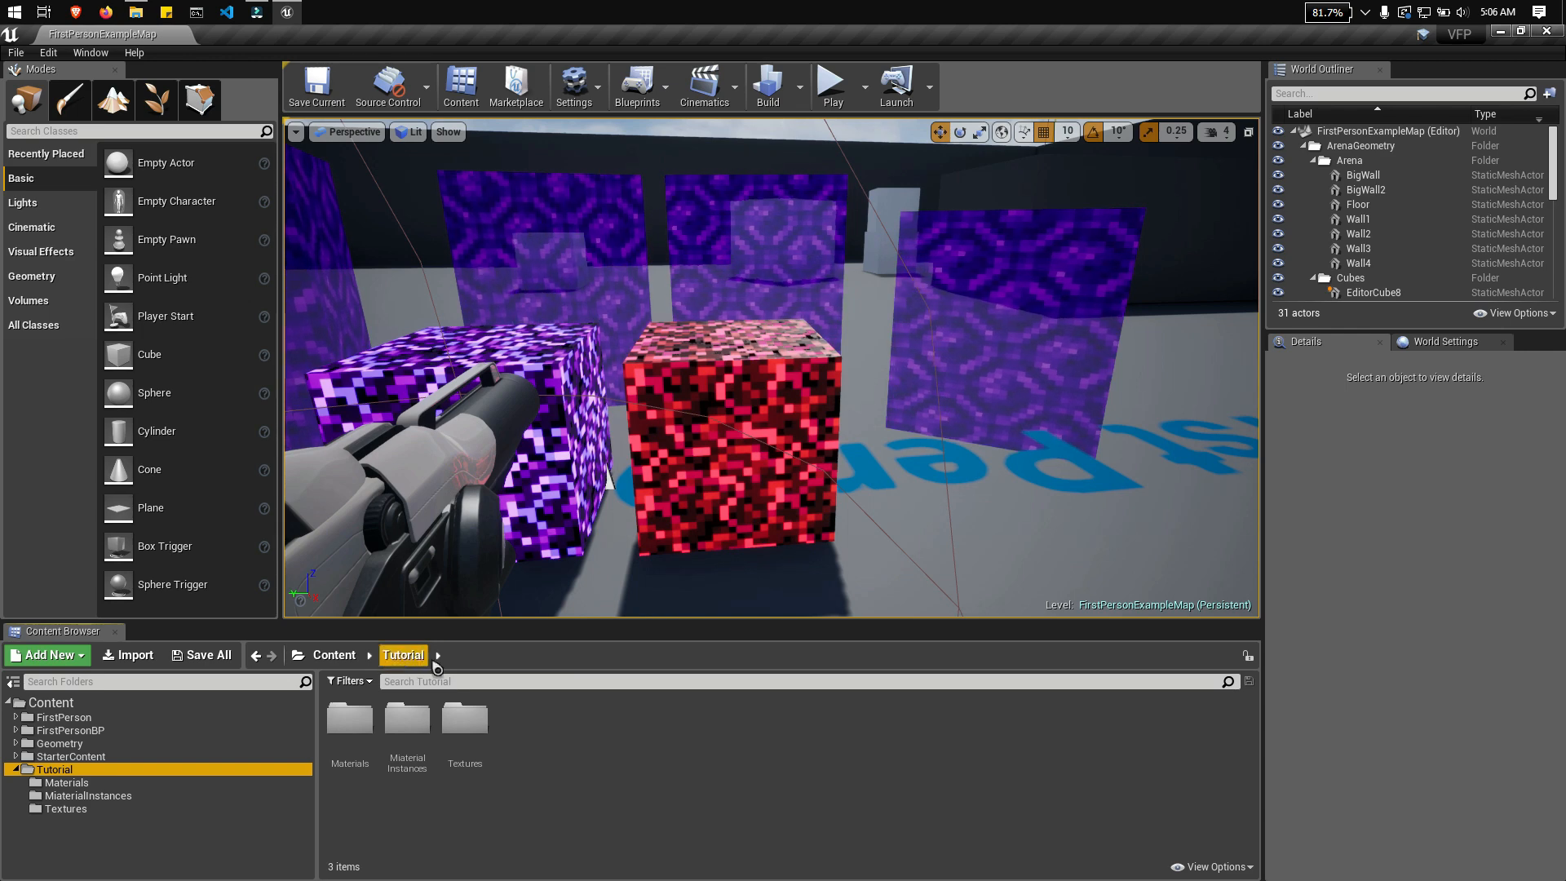
right_click(600, 738)
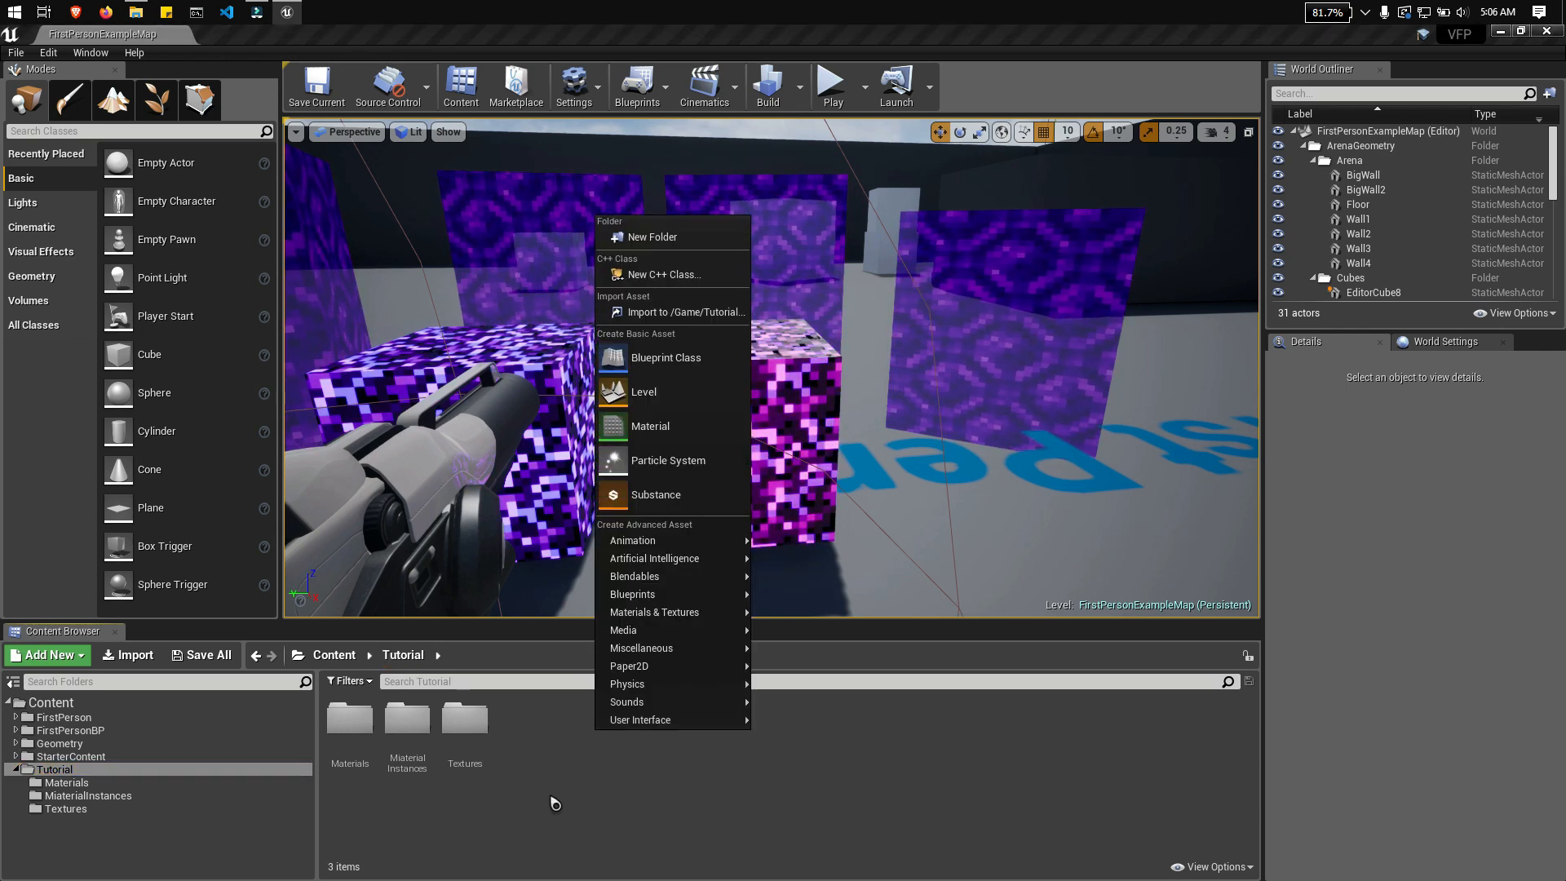
click(653, 237)
text(B)
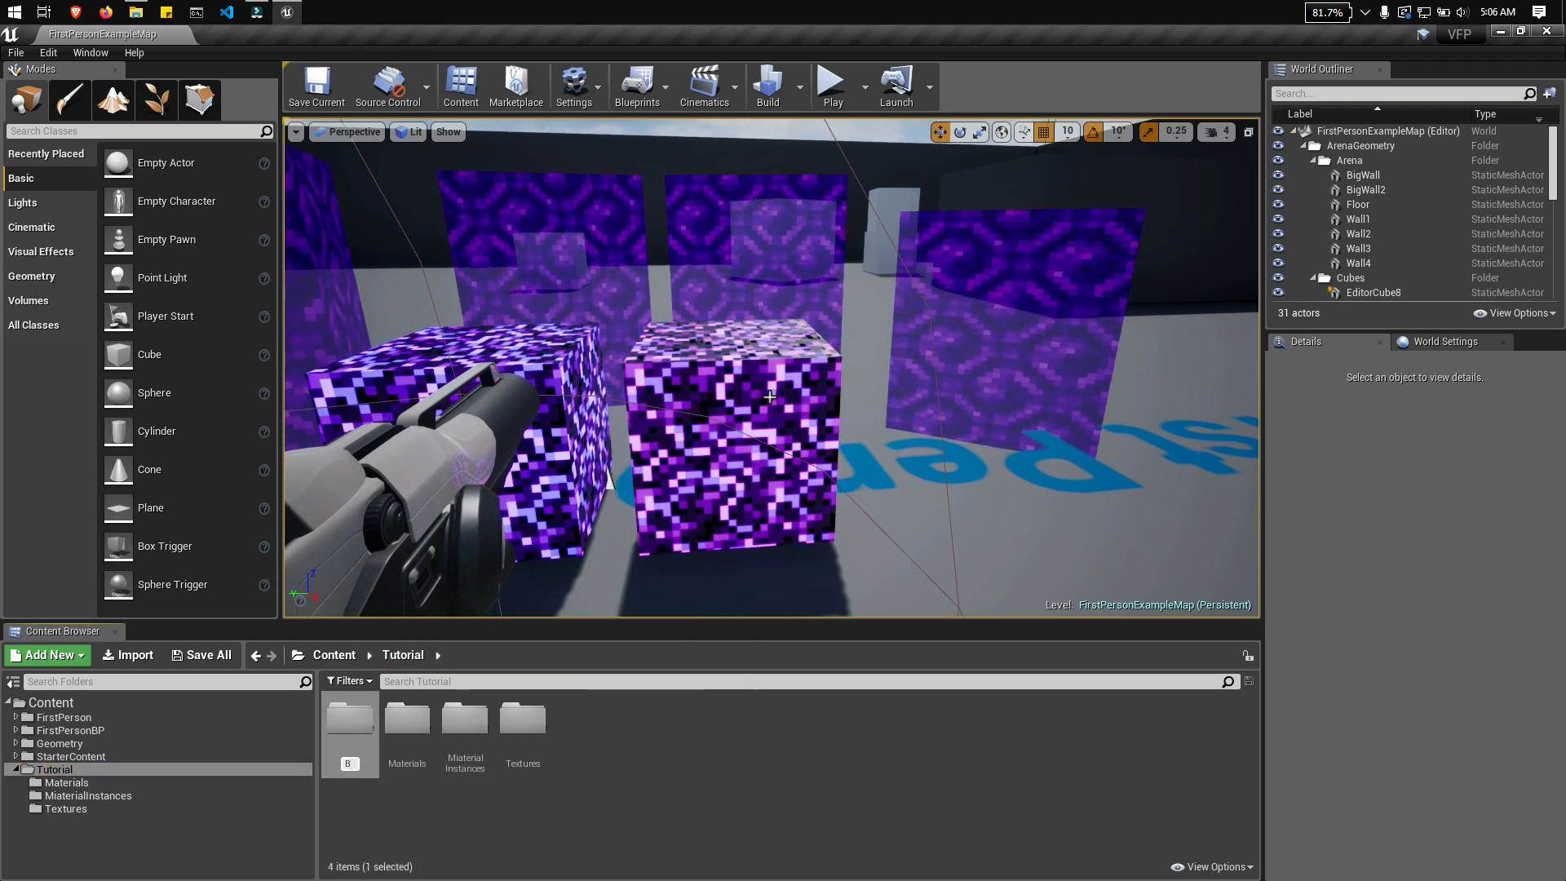
text(lueprint)
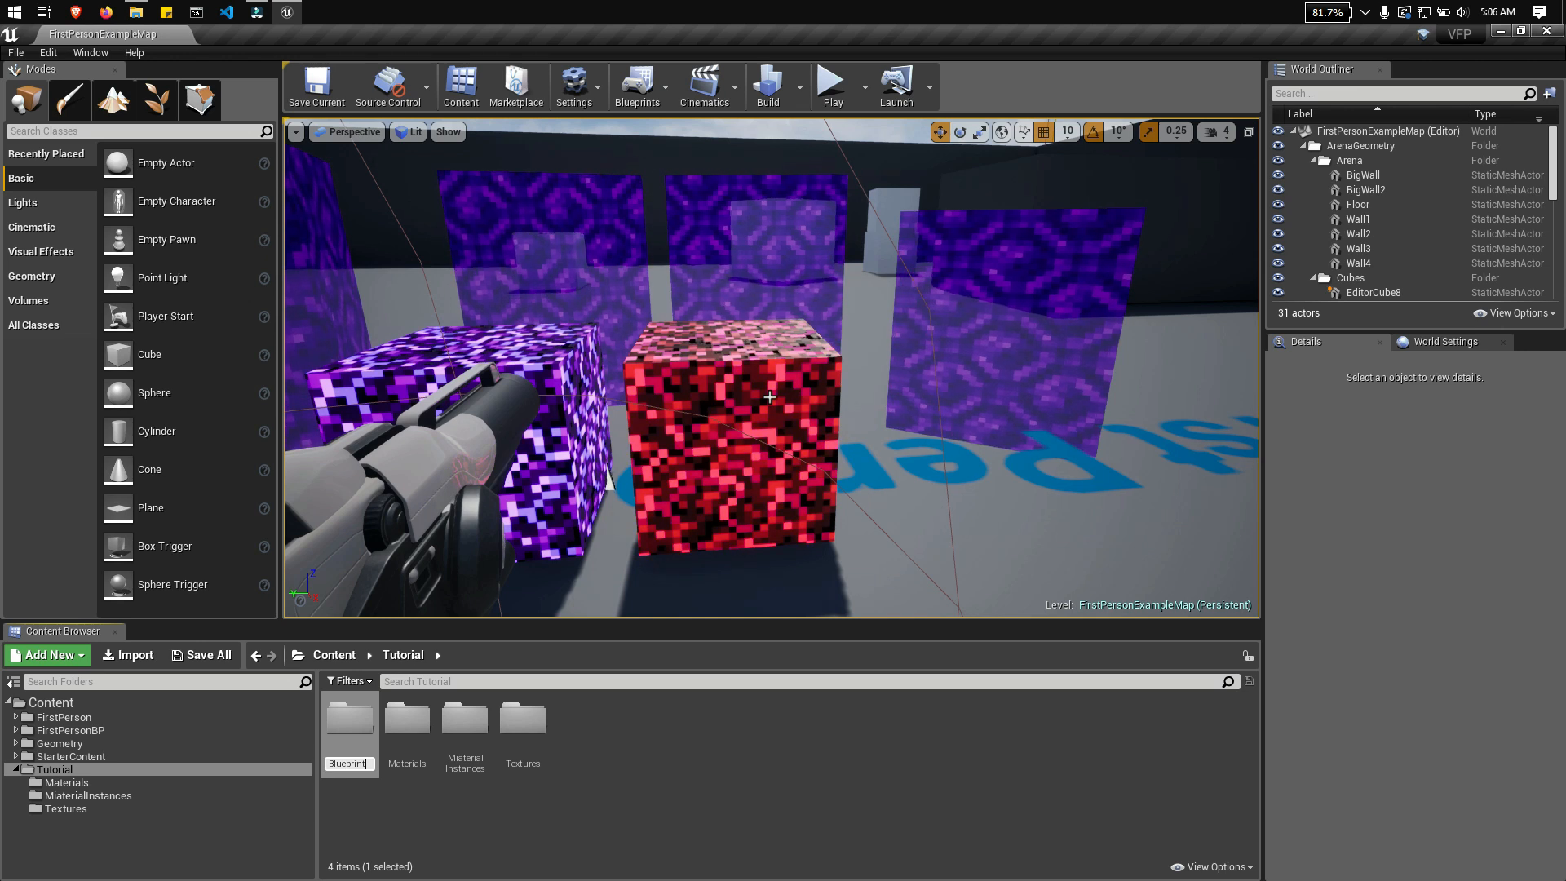
key(Return)
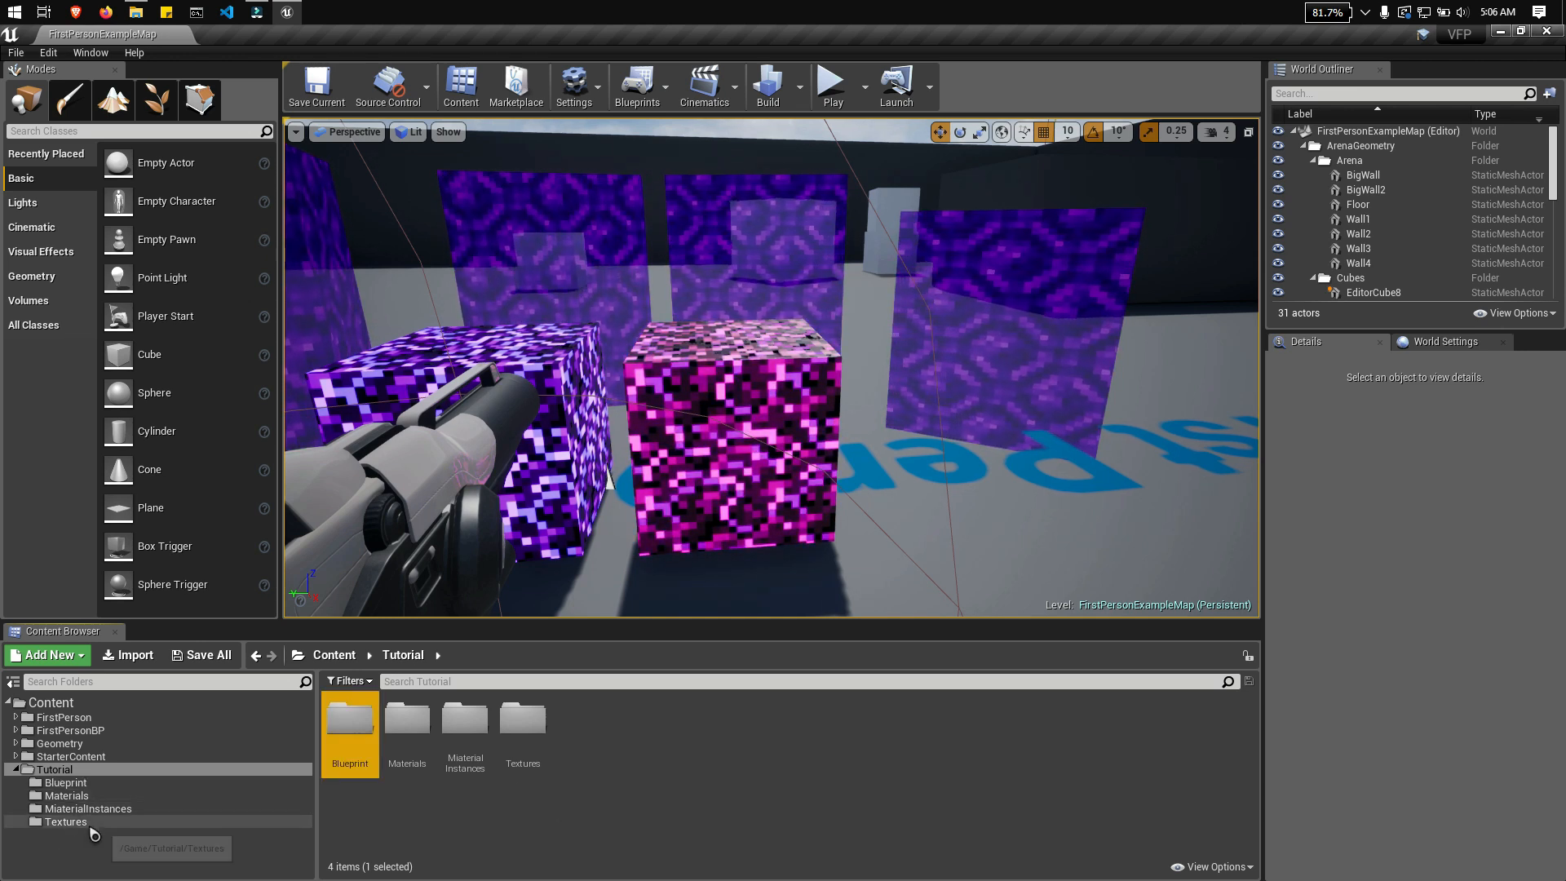
Step: Move the B_NetherPortal Blueprint from the MiaterialInstances folder into the Blueprint folder
click(91, 797)
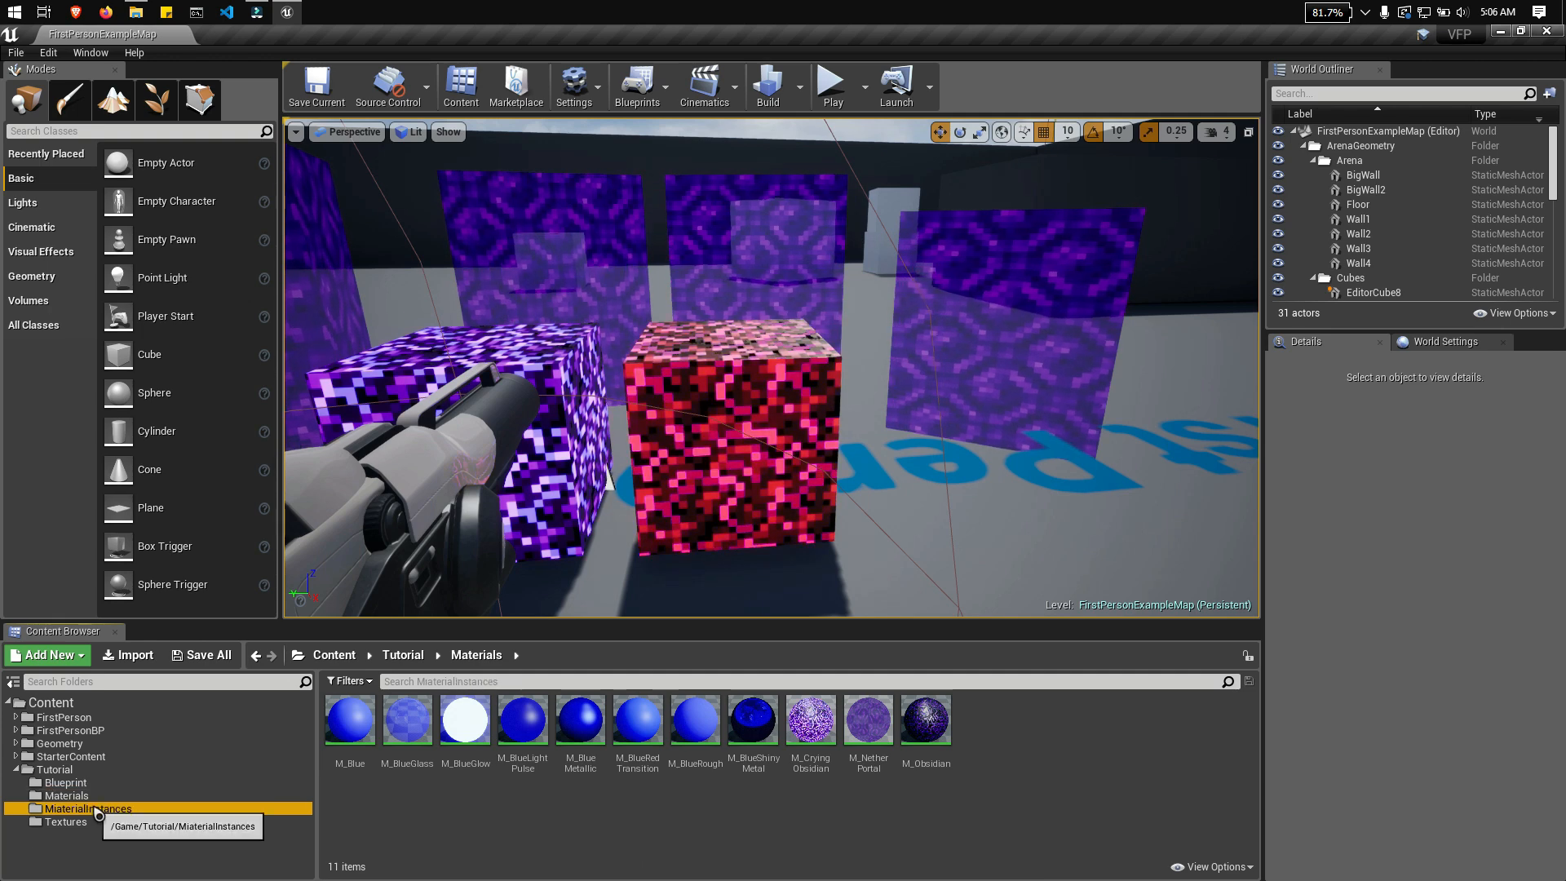
click(97, 808)
click(349, 721)
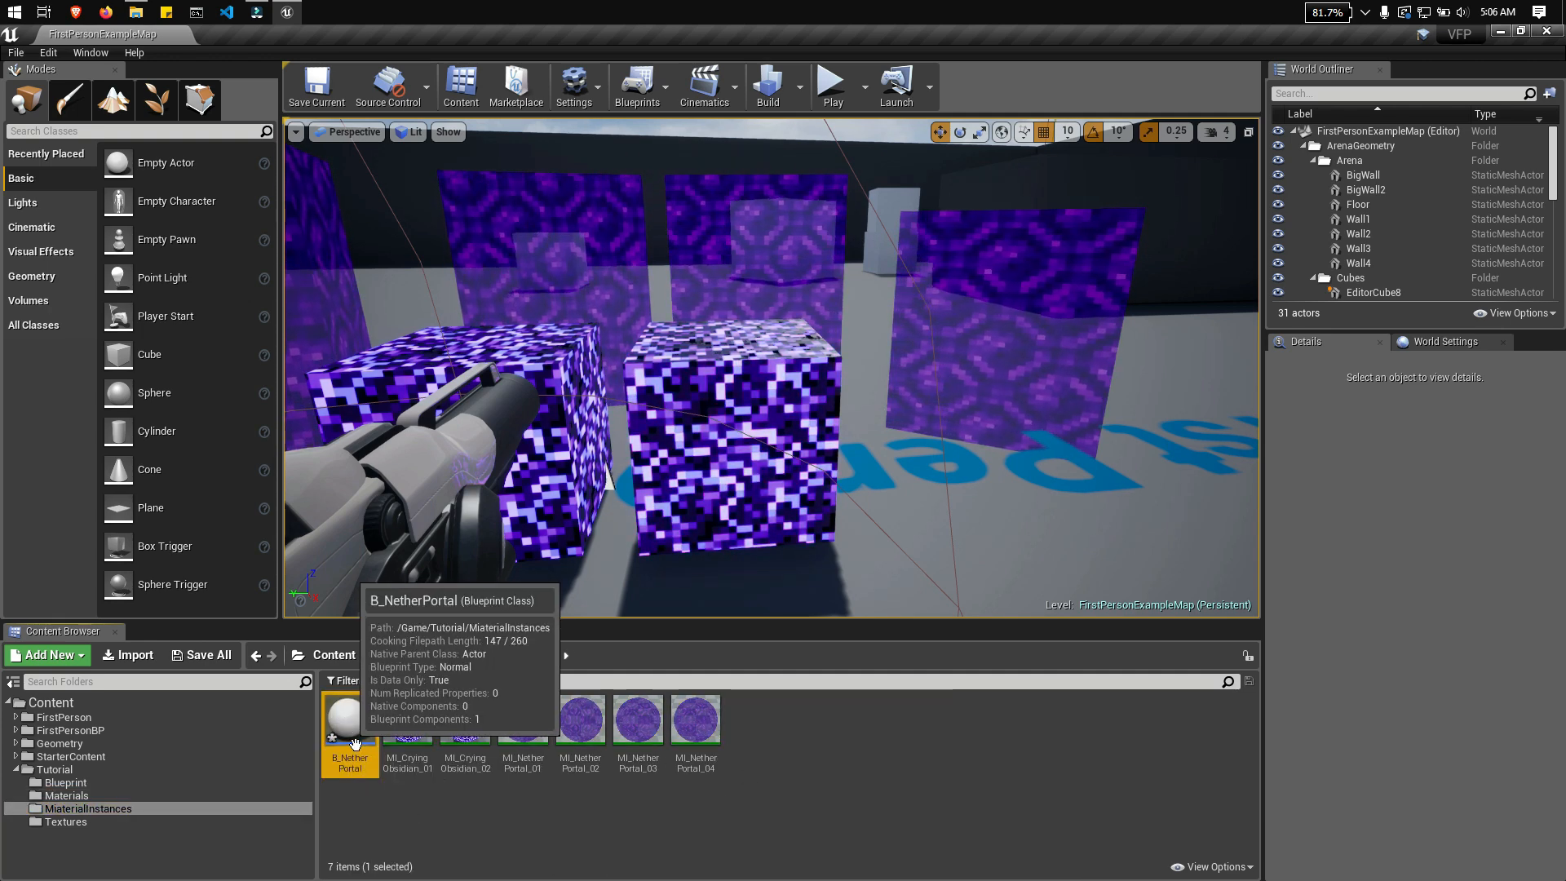
drag(349, 721, 75, 785)
click(115, 829)
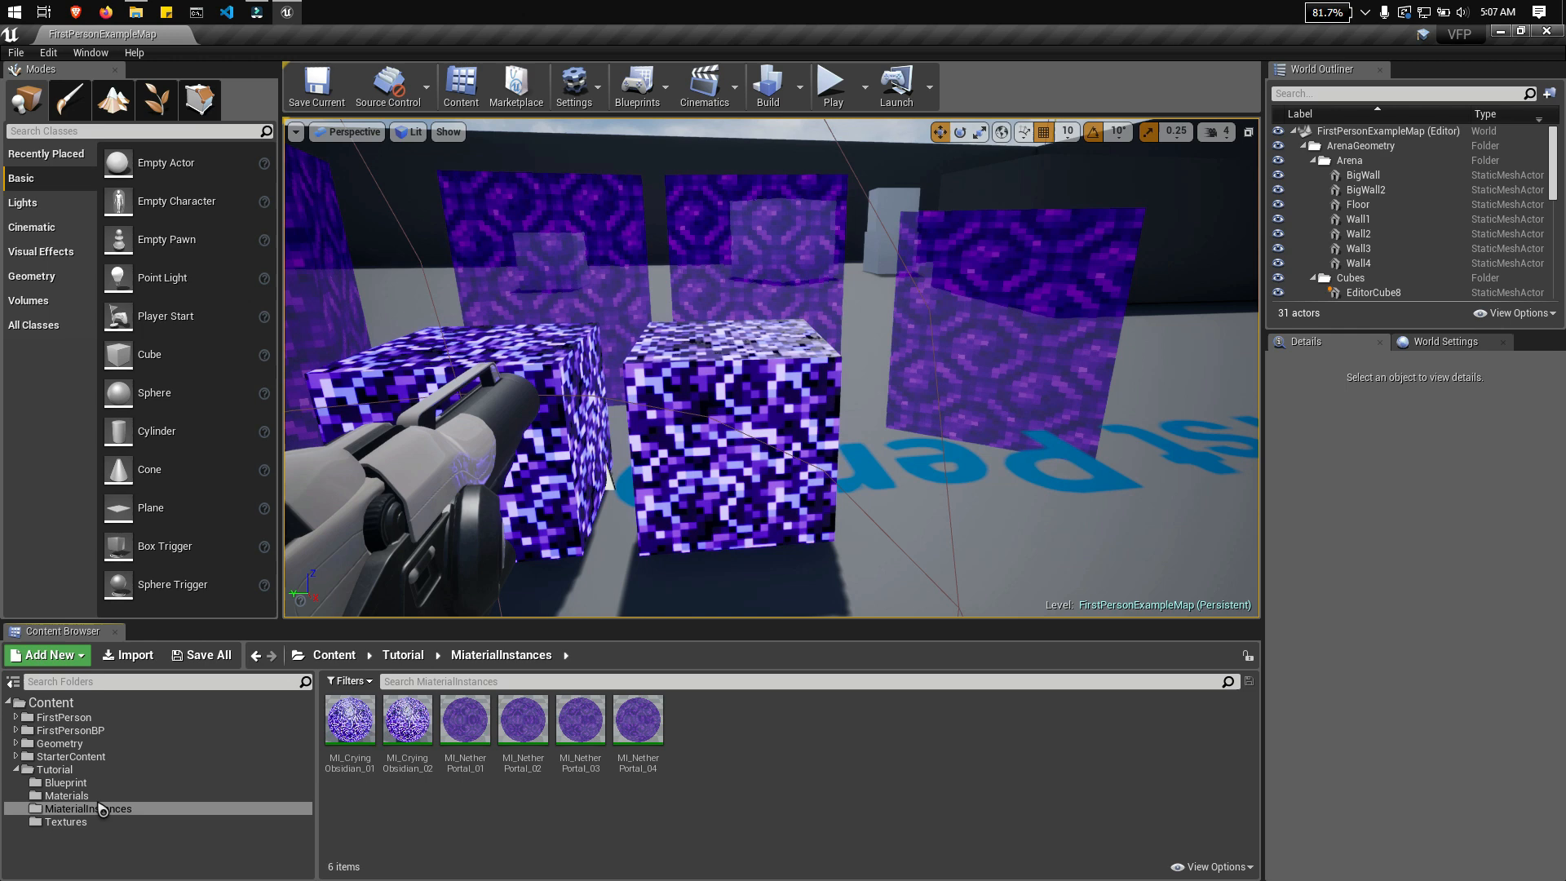
Step: Open B_NetherPortal from the Blueprint folder and dock its editor as a tab beside FirstPersonExampleMap
click(65, 782)
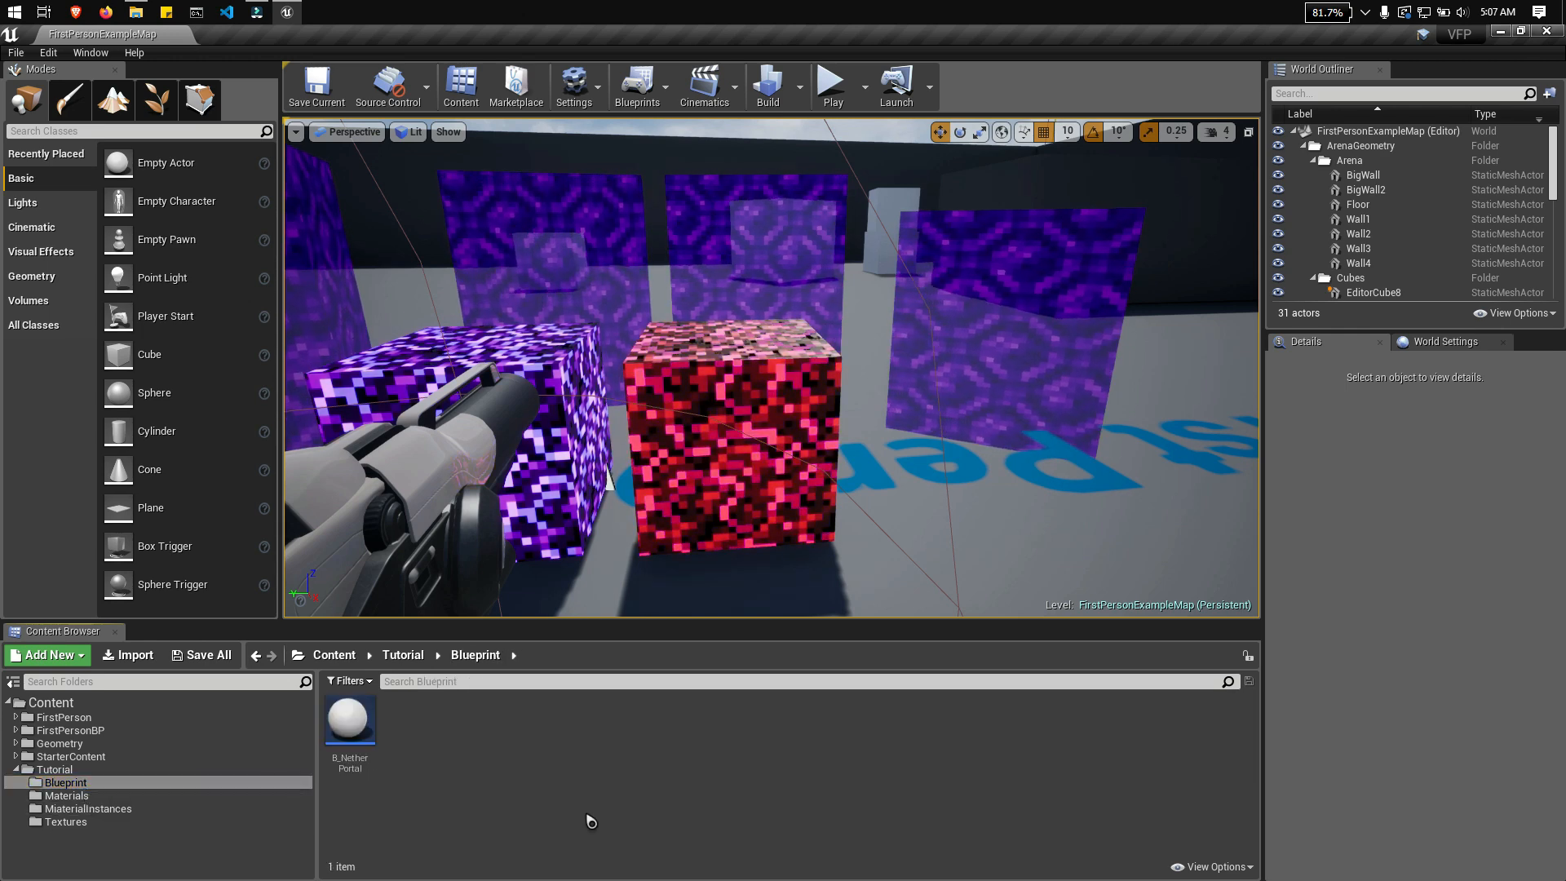
double_click(346, 726)
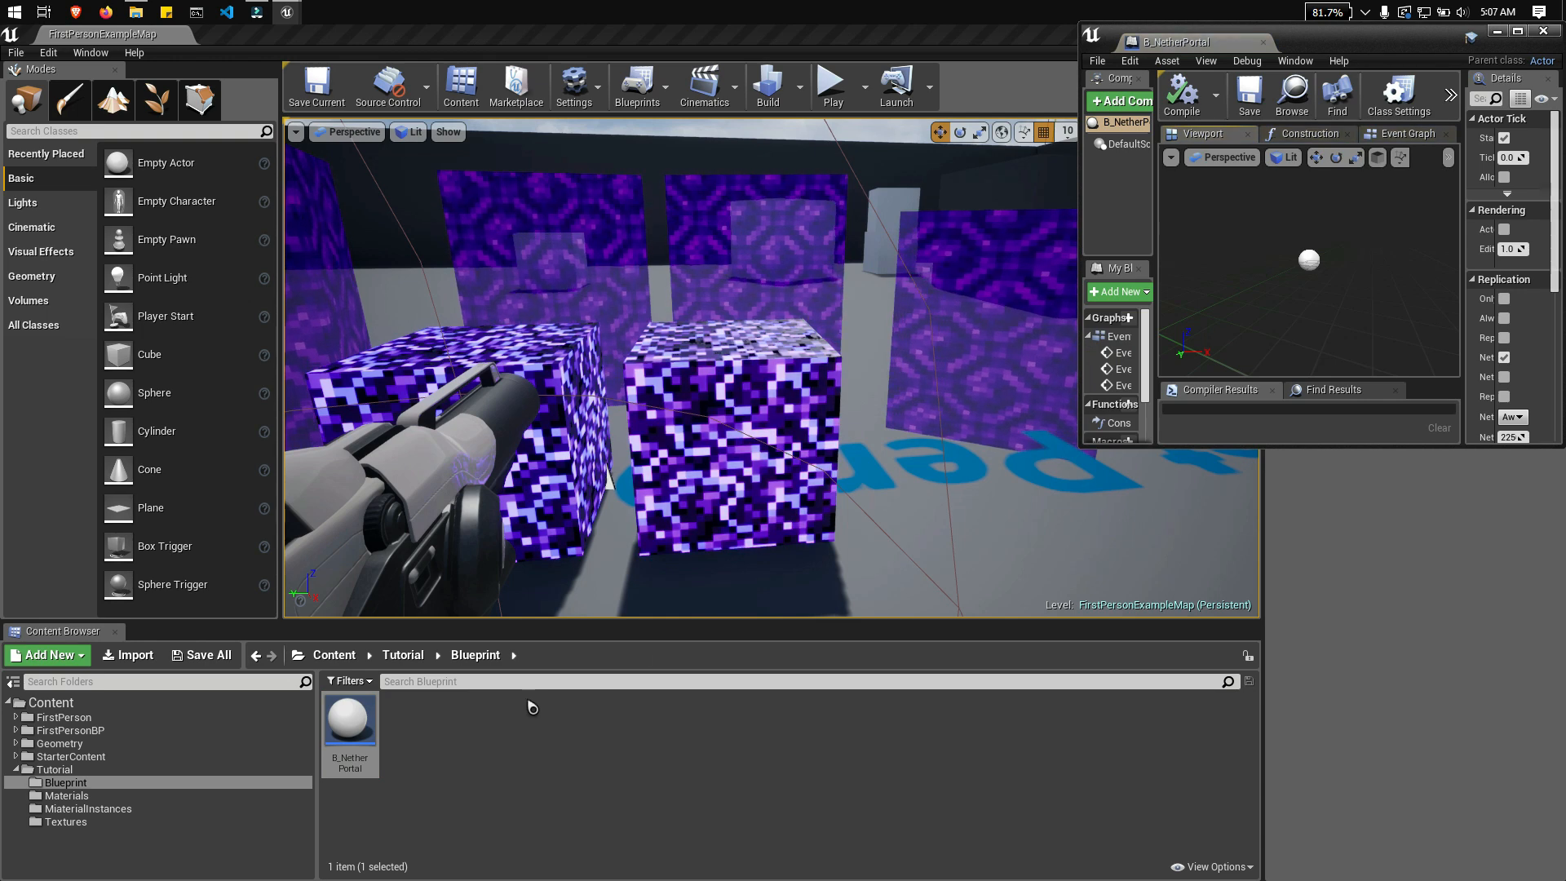
drag(1193, 54, 253, 34)
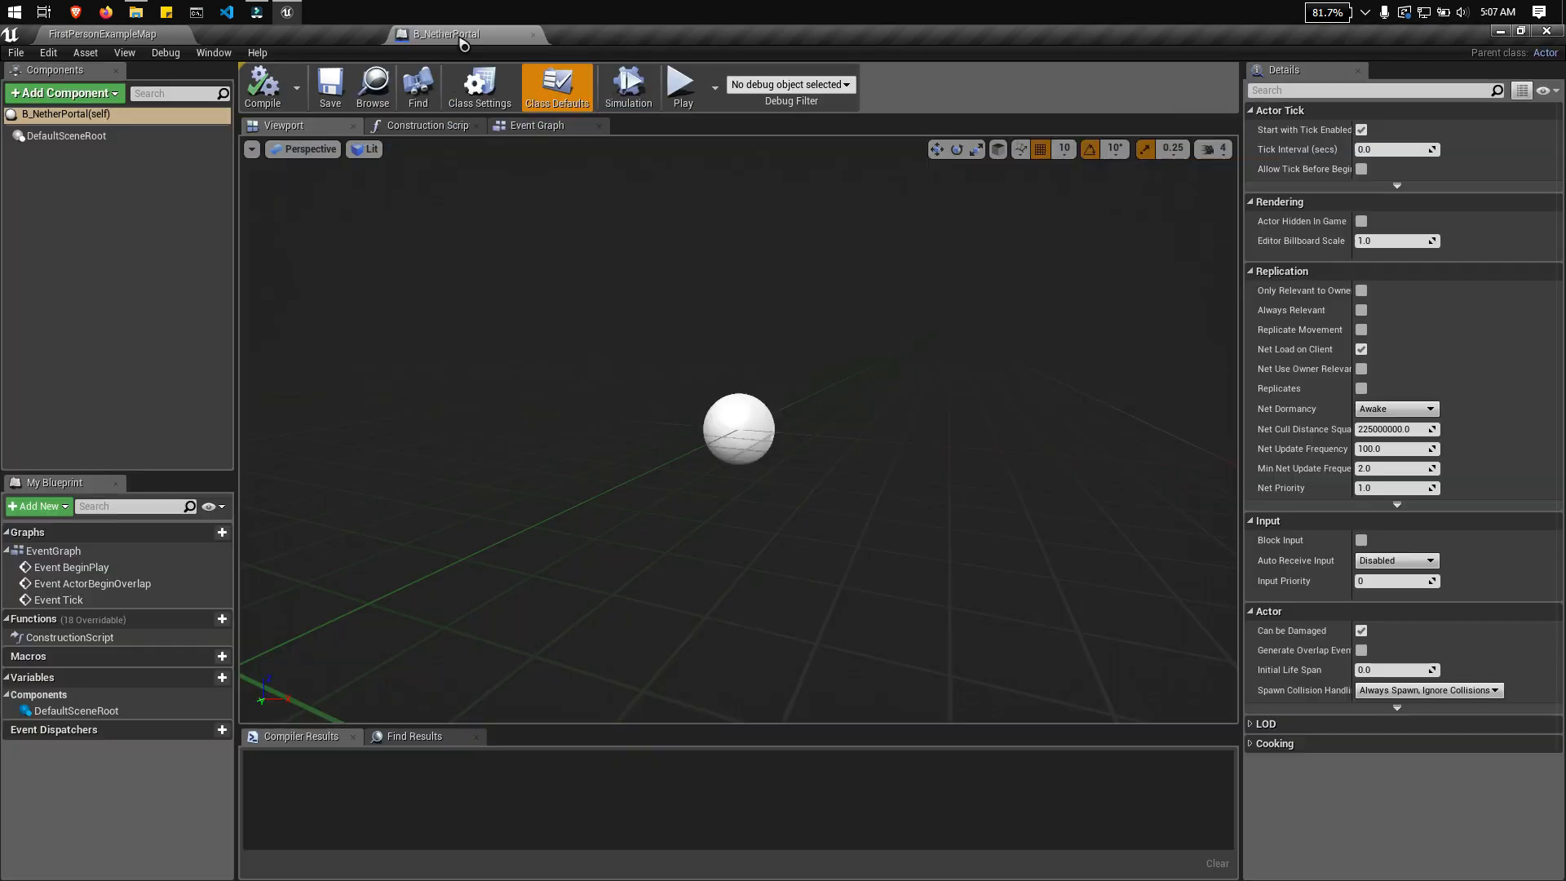
drag(695, 321, 761, 319)
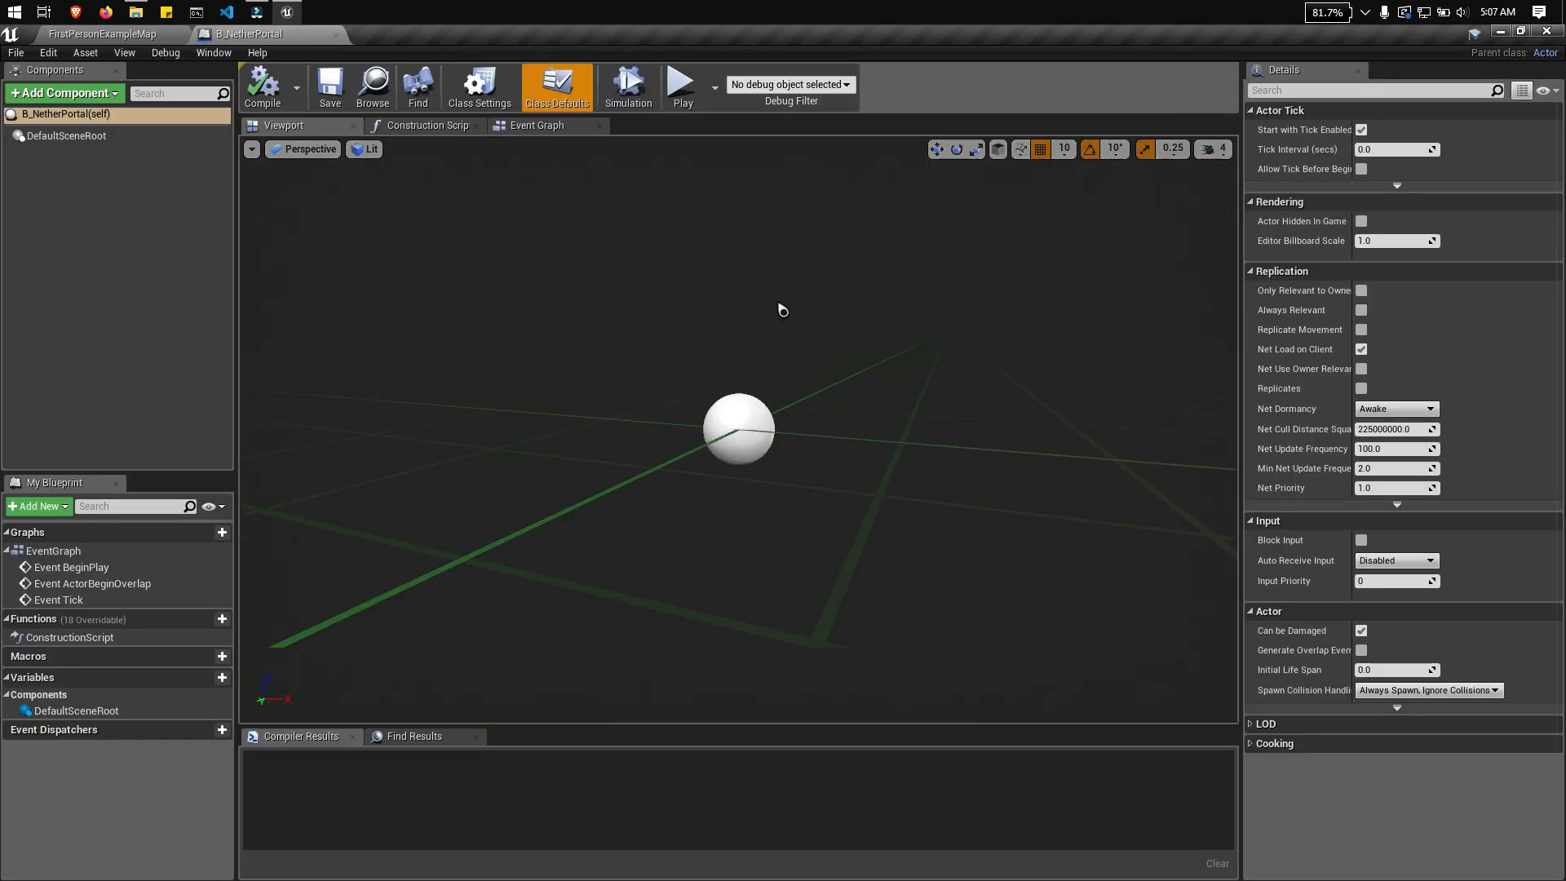
Step: Look over the B_NetherPortal Blueprint's Viewport, Construction Script and Event Graph
scroll(783, 310, down, 4)
mouse_move(808, 301)
right_down()
mouse_move(726, 292)
mouse_move(828, 265)
mouse_move(770, 248)
mouse_move(947, 269)
mouse_move(811, 303)
right_up()
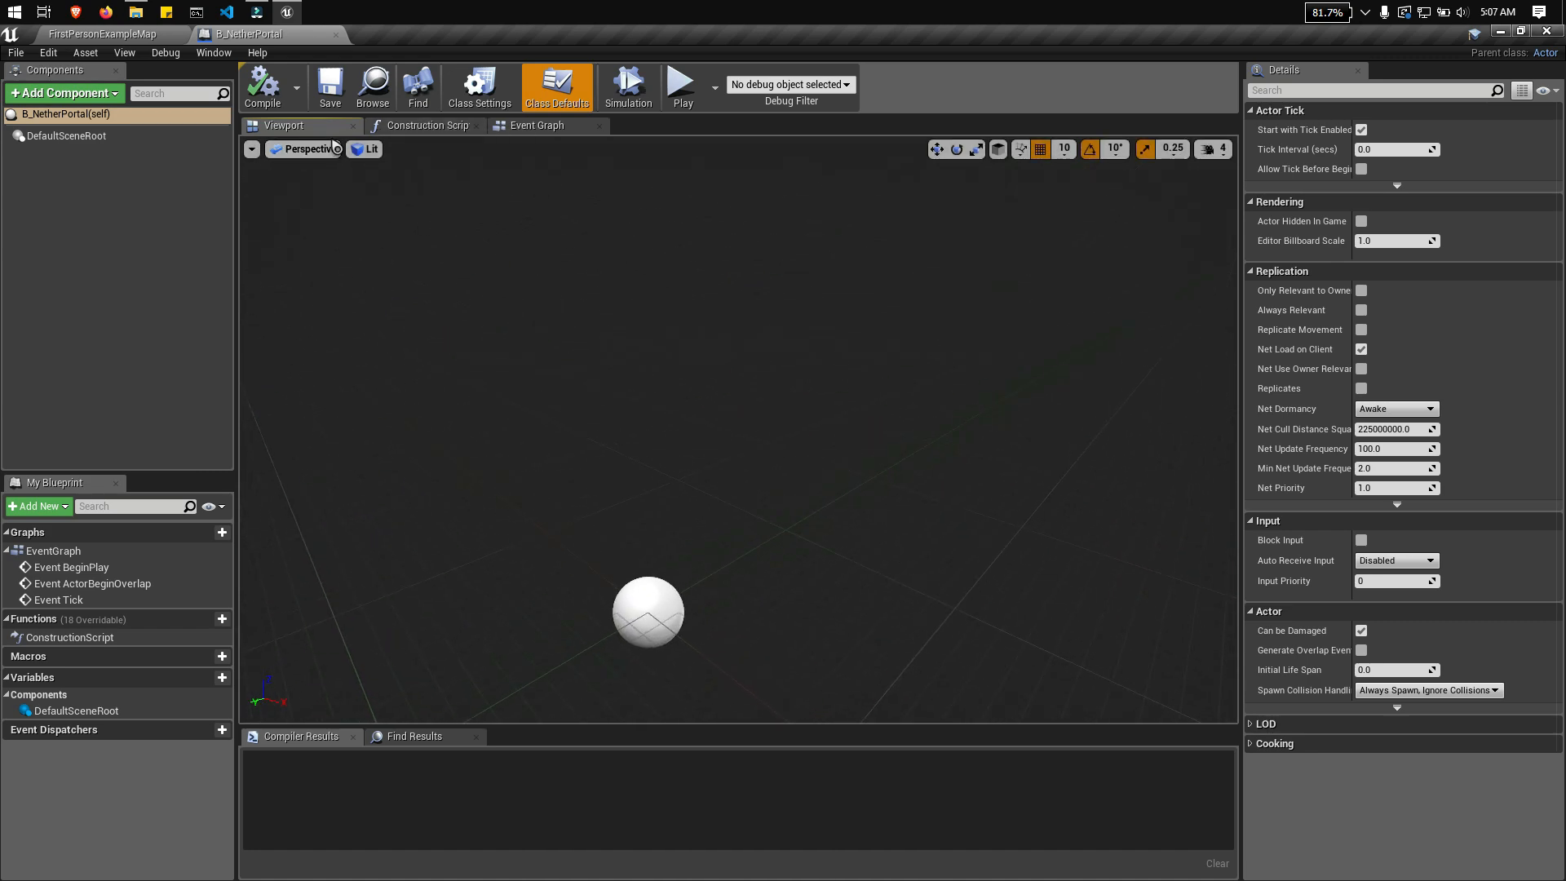
click(426, 126)
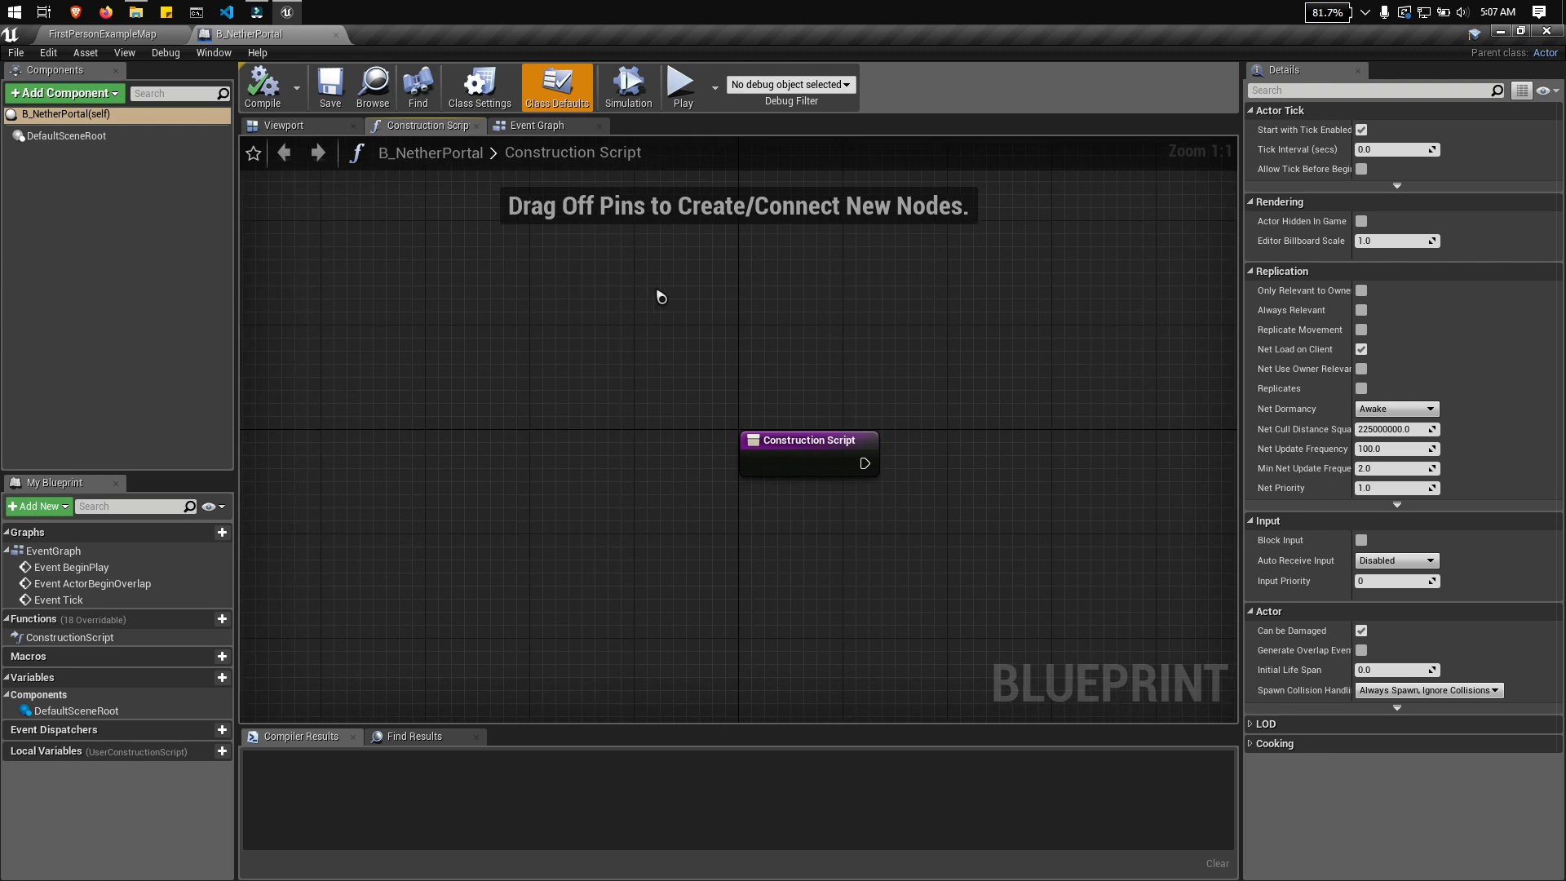
click(538, 126)
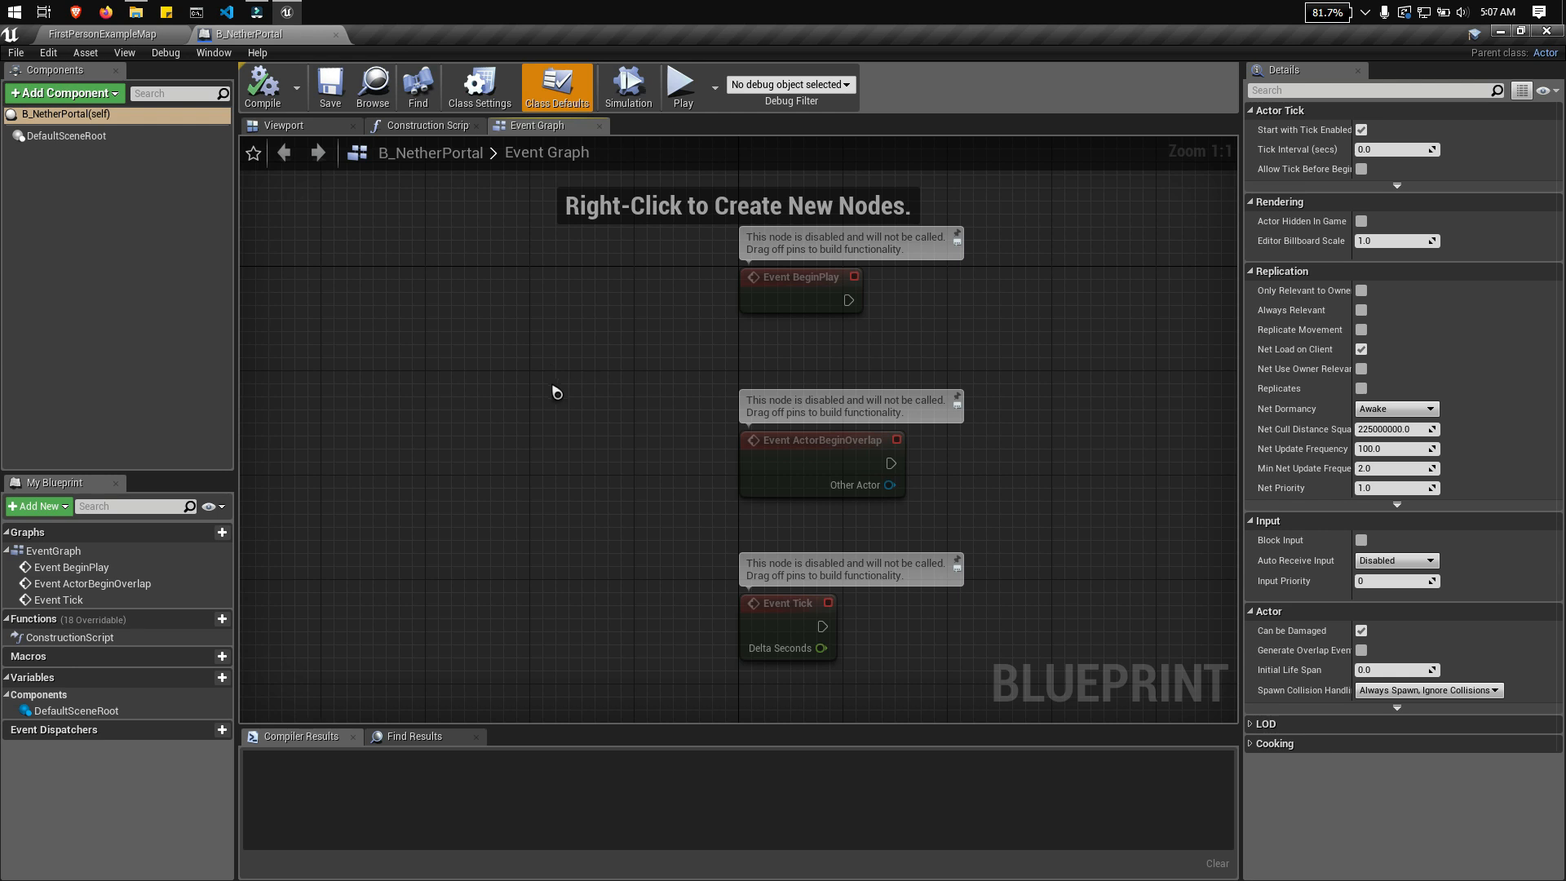
right_drag(556, 393, 528, 374)
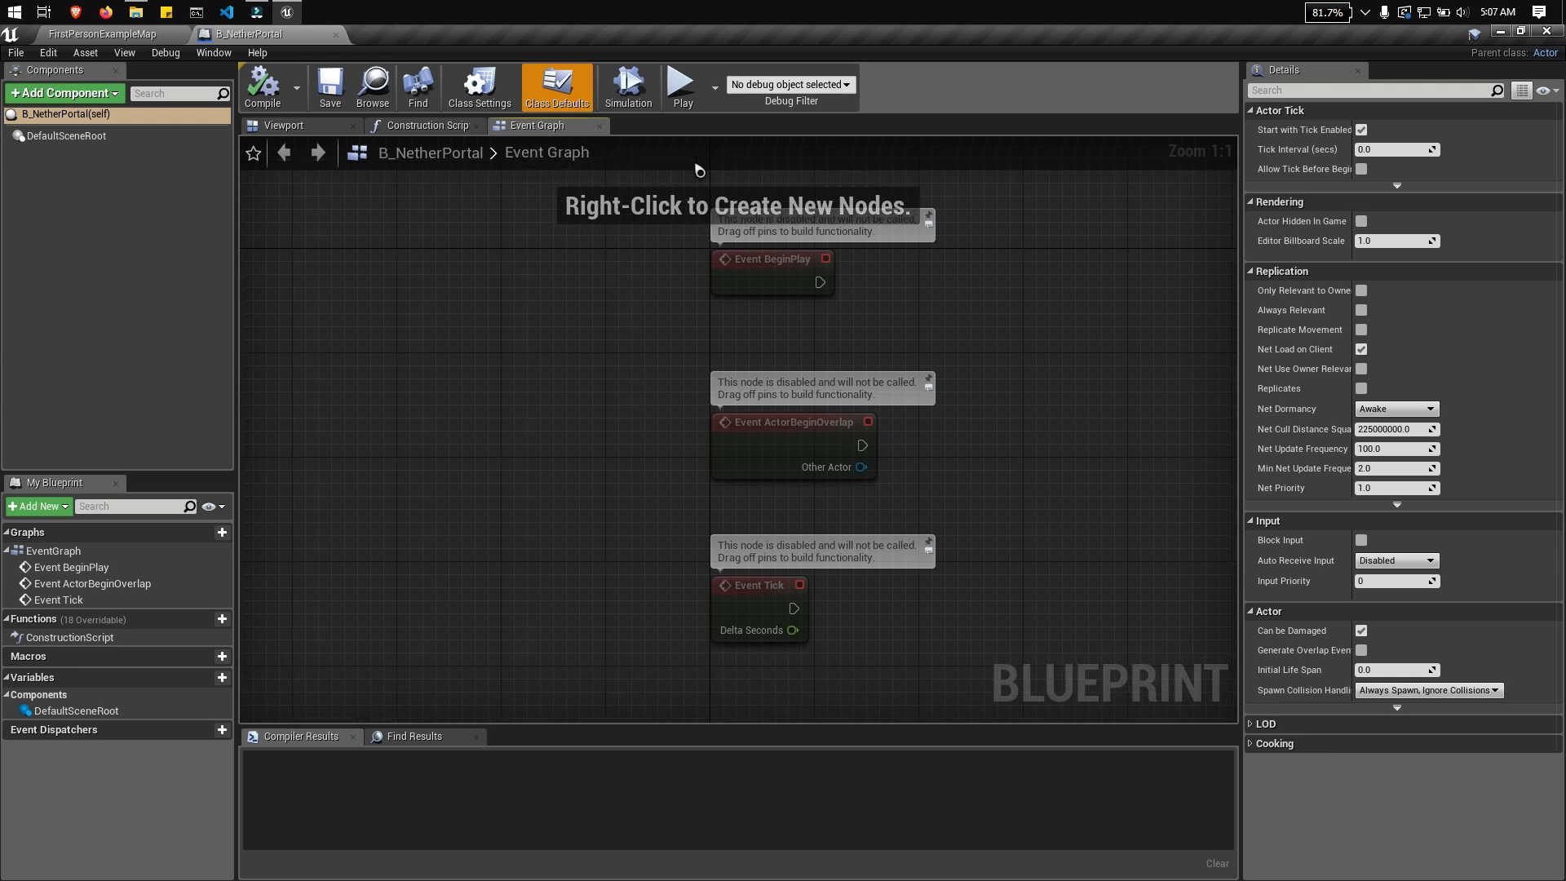
right_drag(1080, 448, 826, 376)
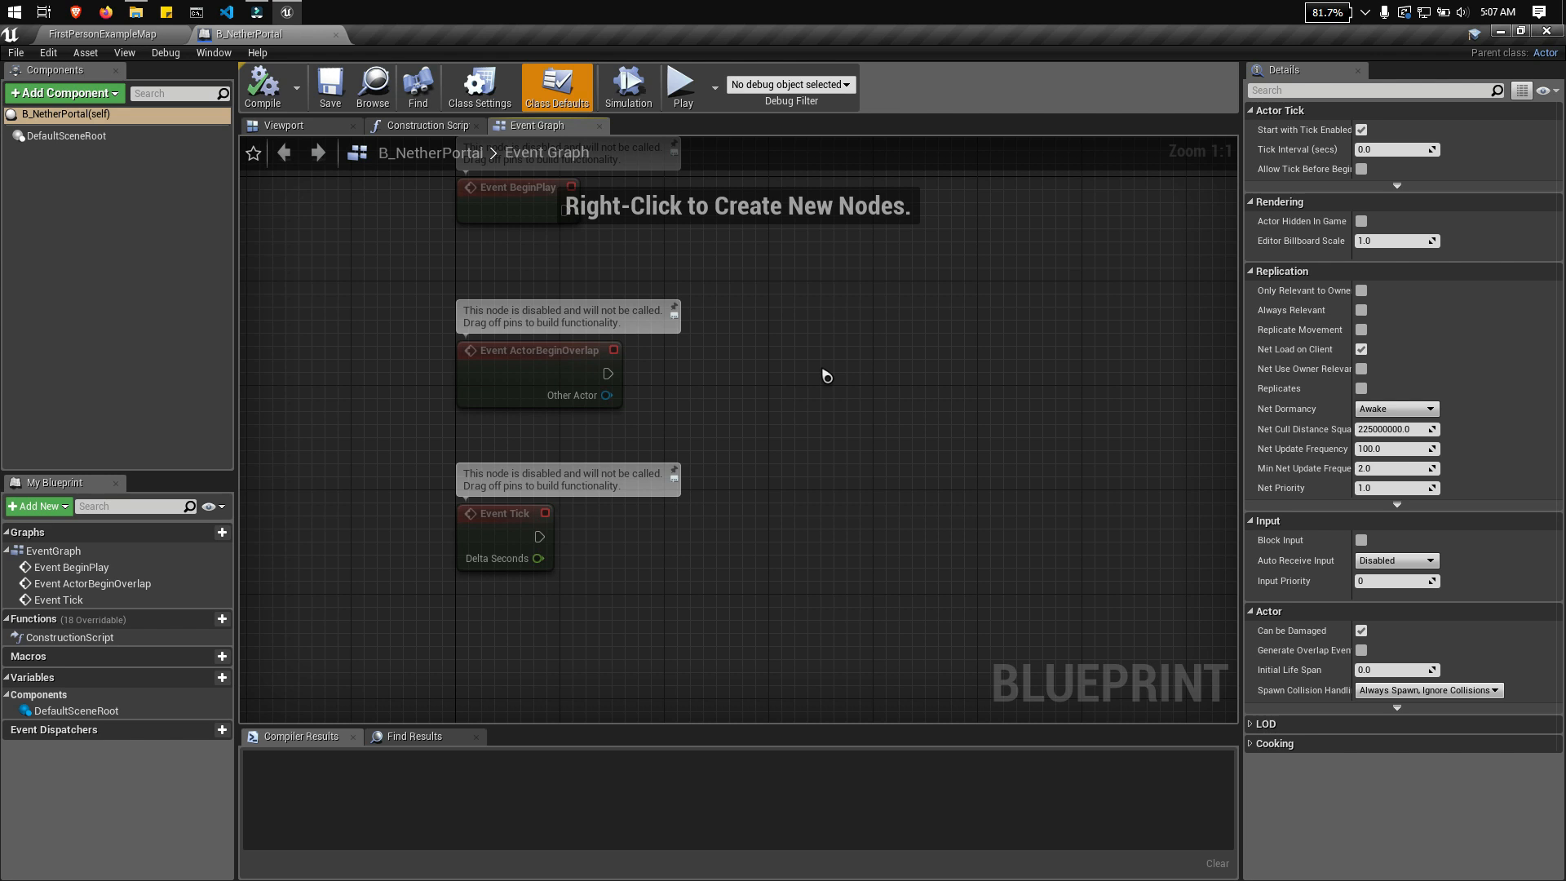
scroll(855, 421, down, 1)
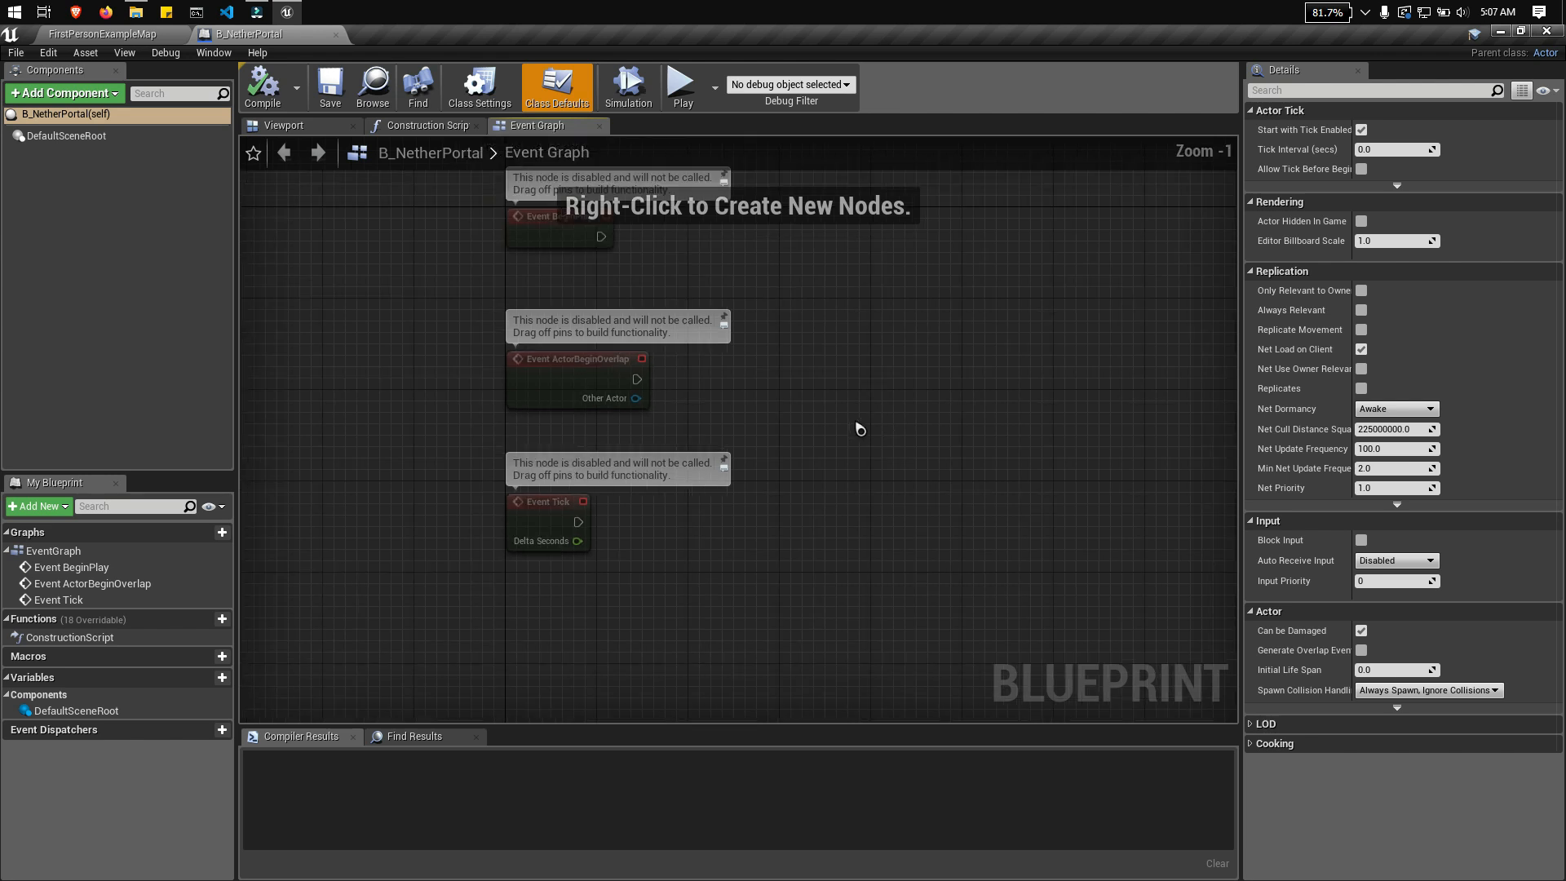
scroll(947, 344, up, 1)
mouse_move(947, 344)
right_down()
mouse_move(896, 454)
mouse_move(950, 360)
right_up()
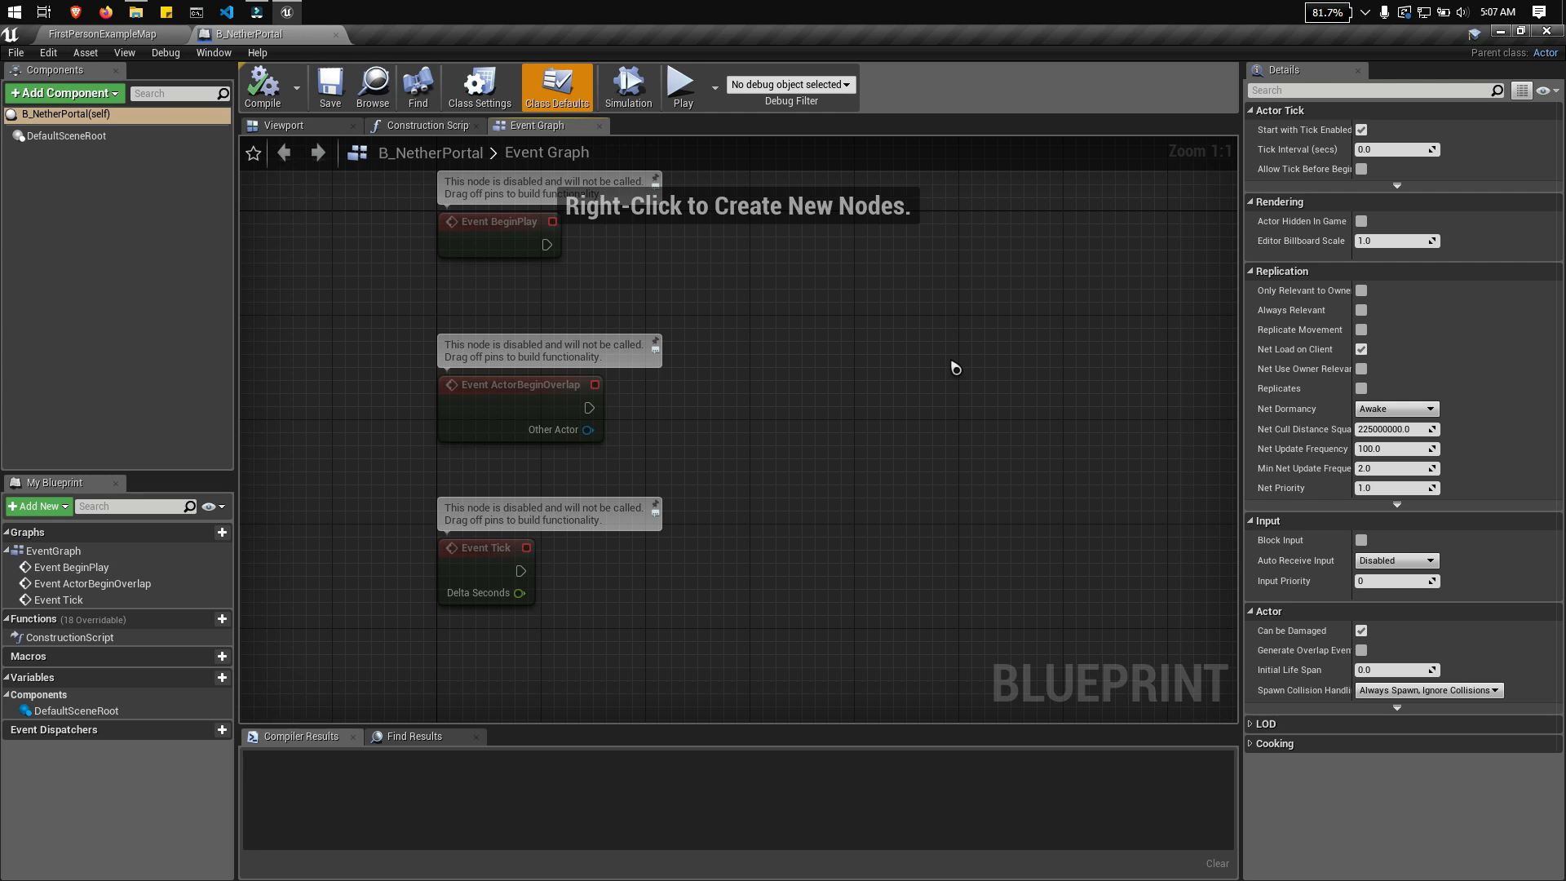
right_drag(889, 374, 900, 343)
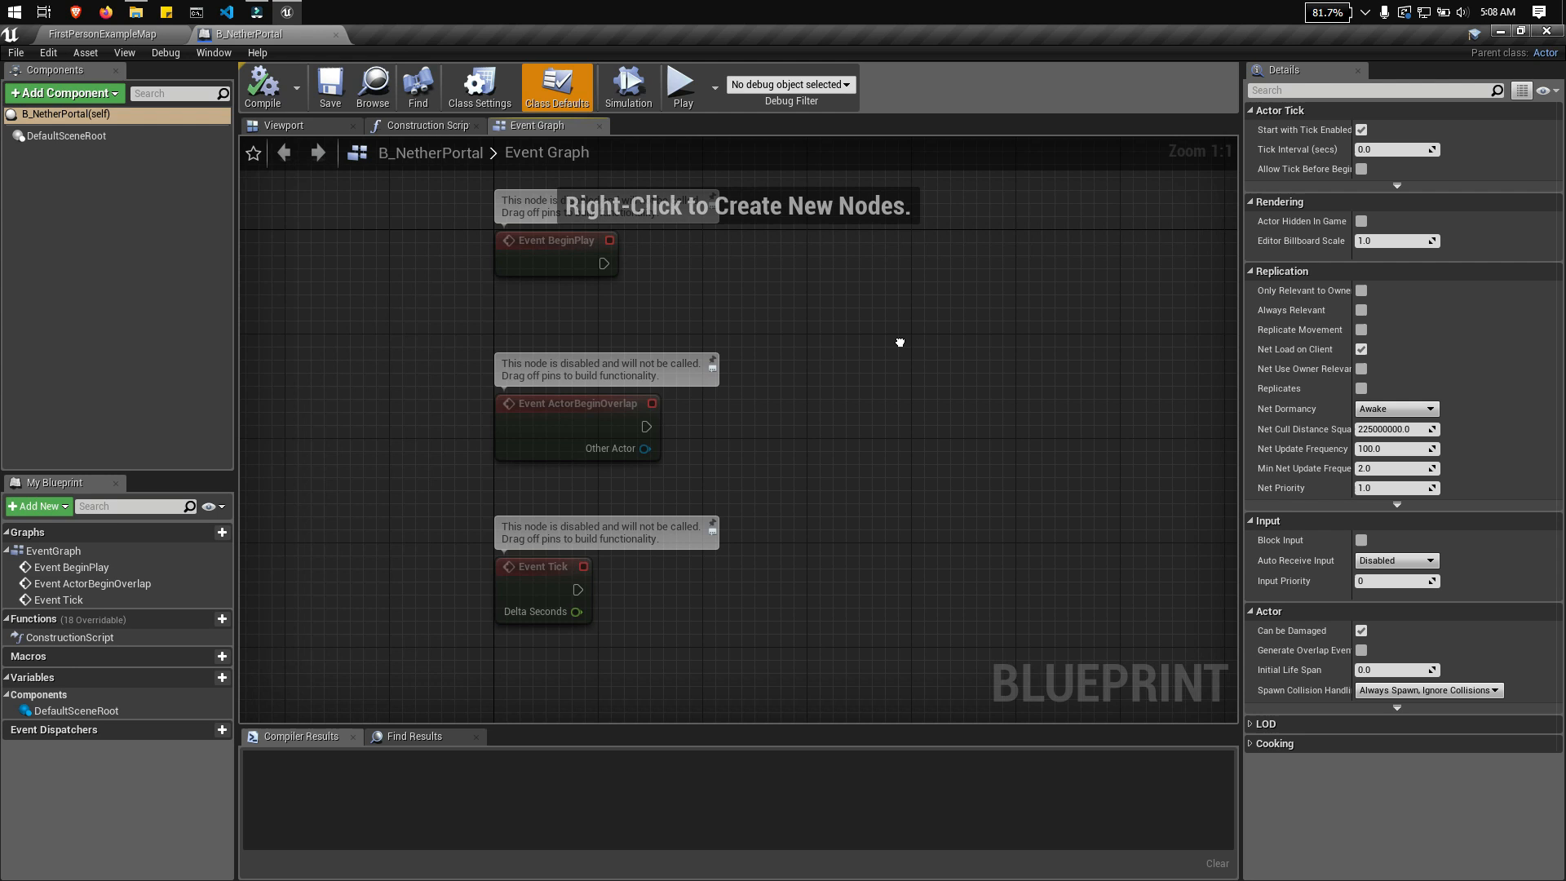
click(436, 126)
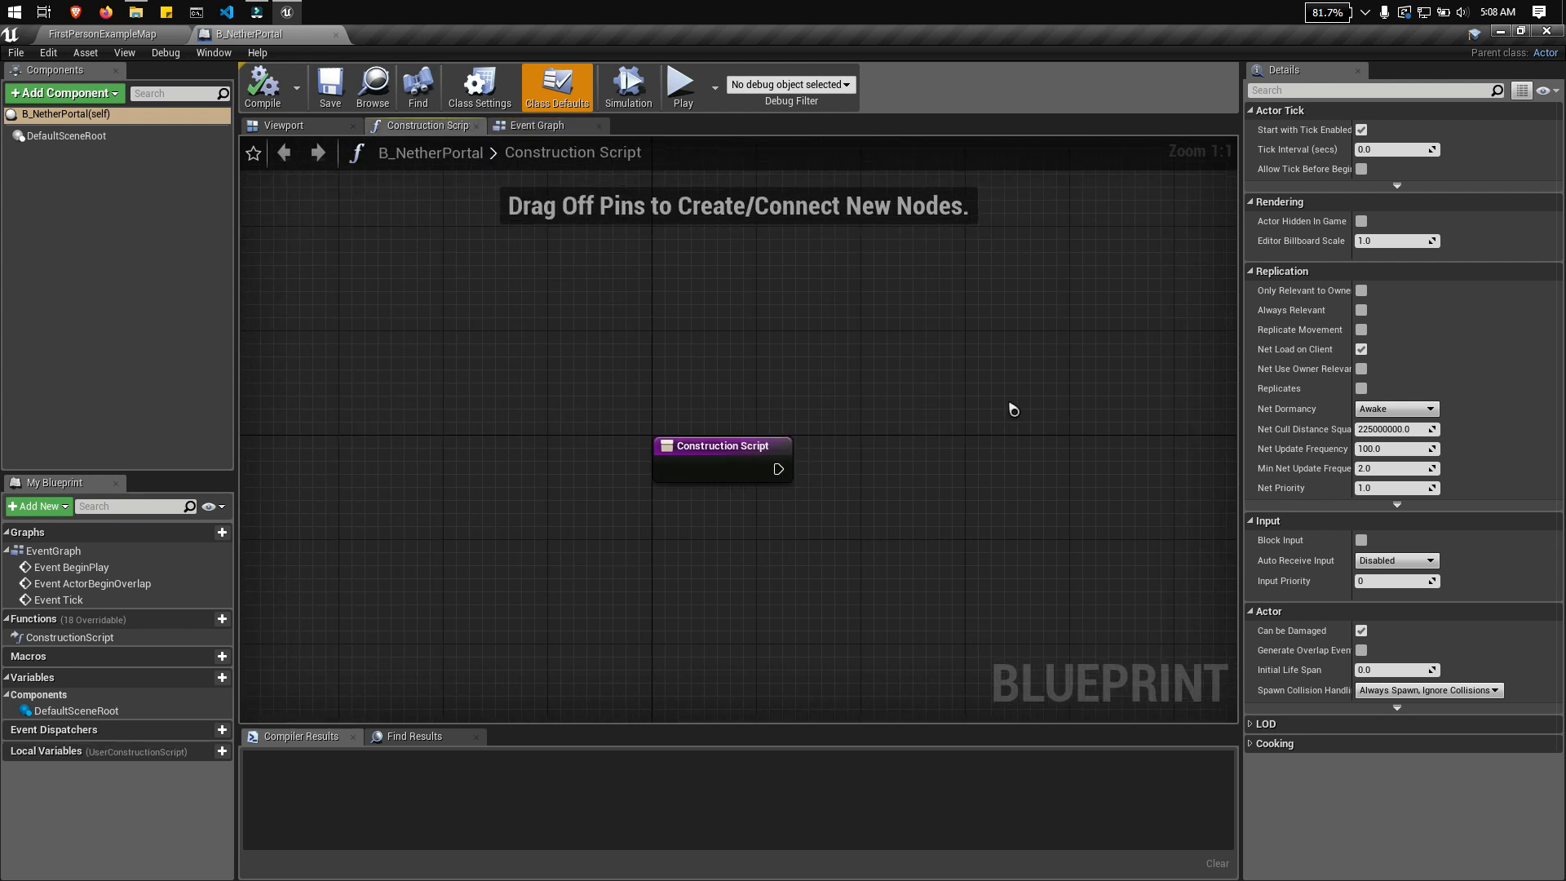
right_drag(889, 391, 940, 382)
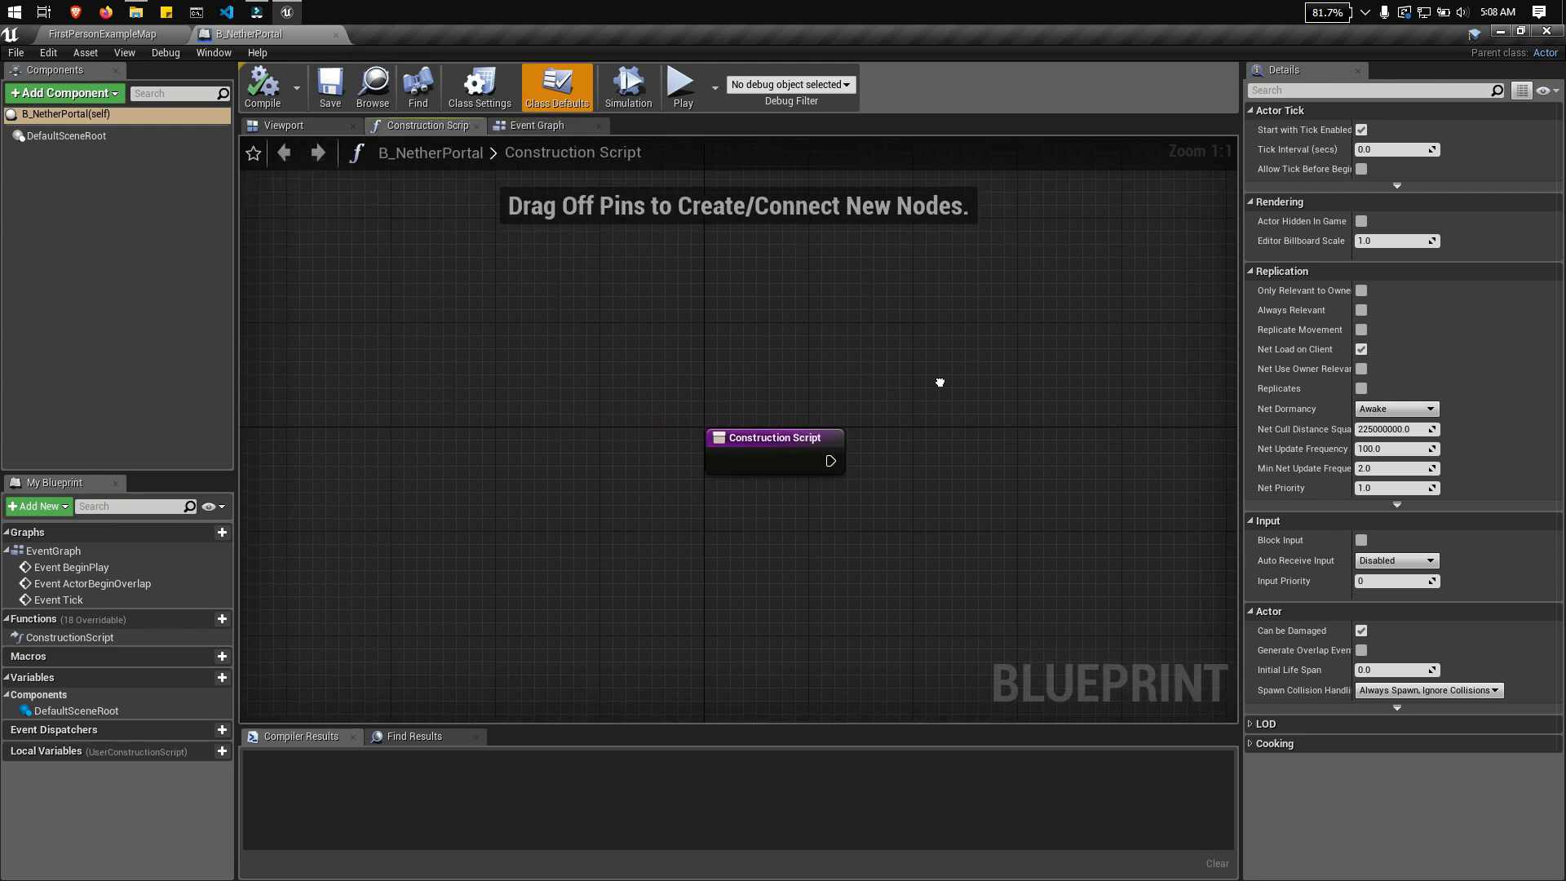
click(304, 125)
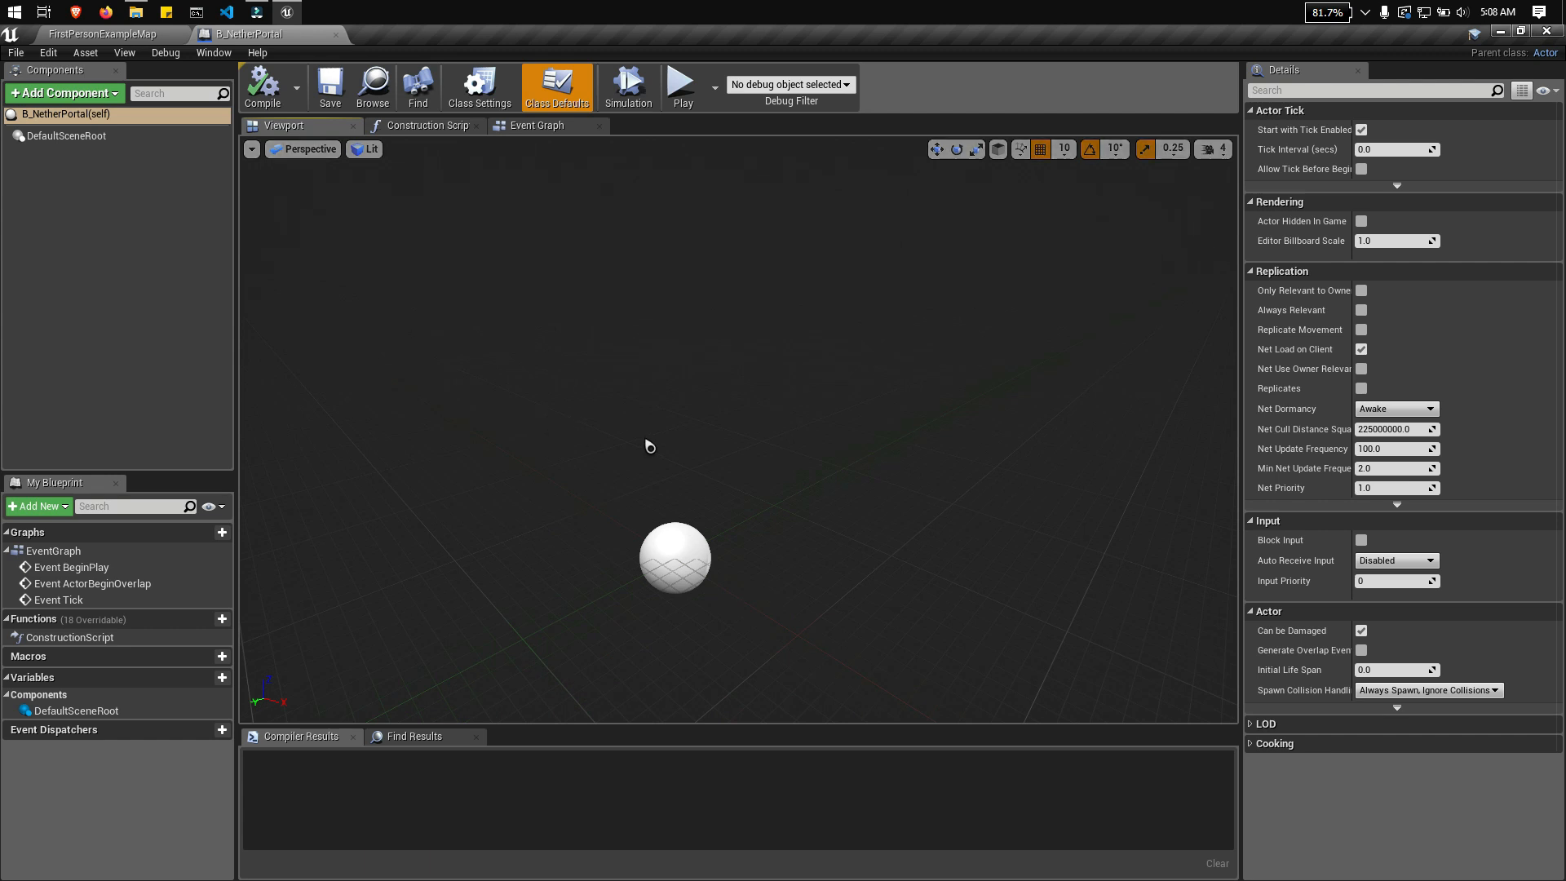
right_drag(760, 454, 715, 448)
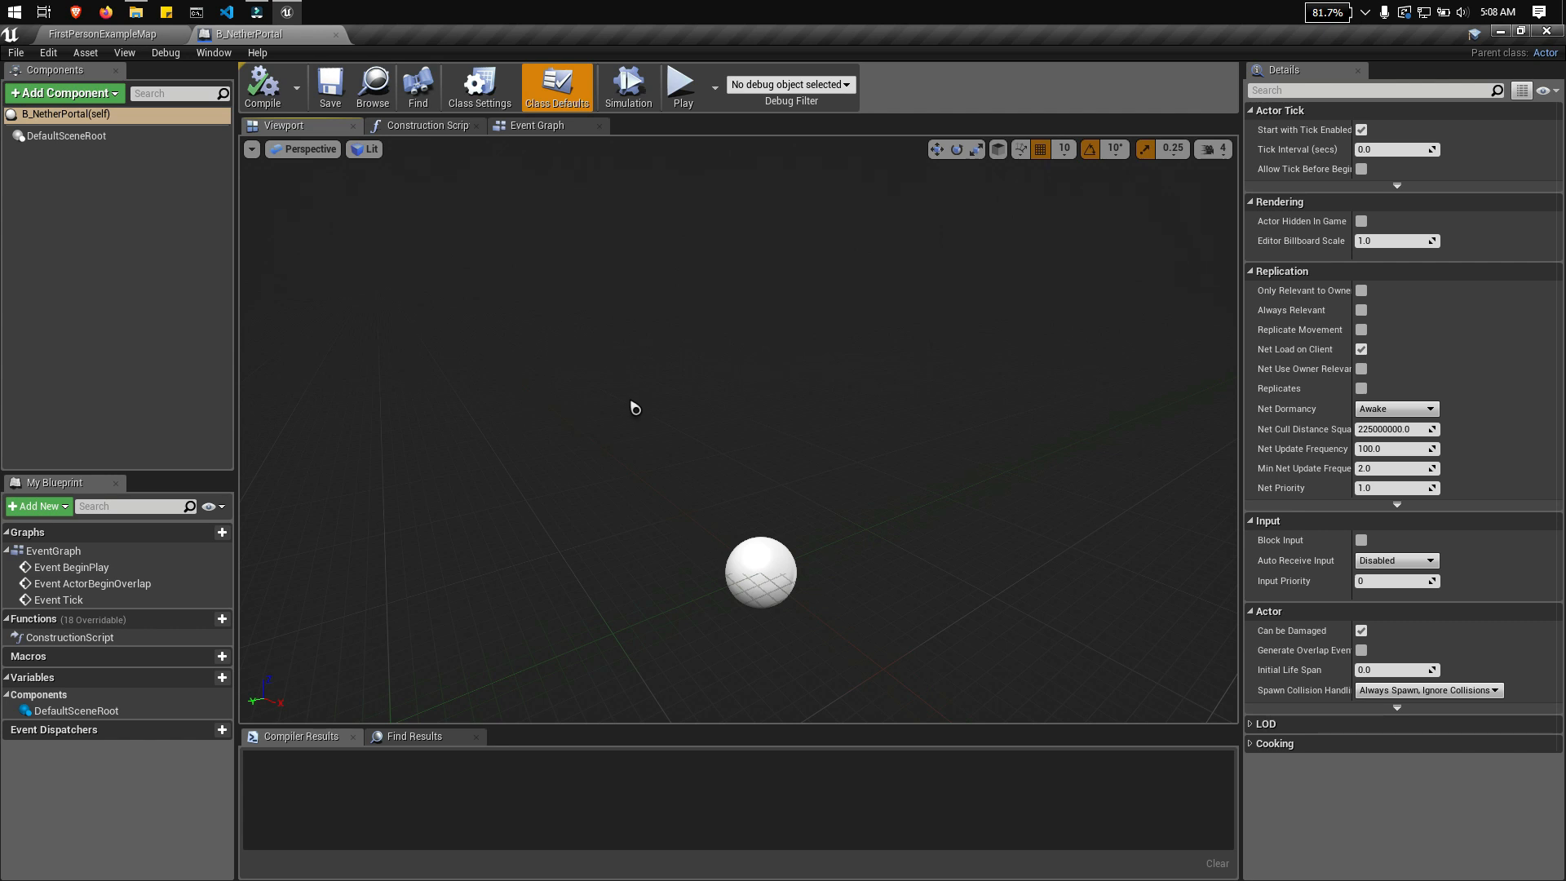
Step: Select the DefaultSceneRoot component and examine it in the Blueprint's 3D viewport from several angles
click(193, 257)
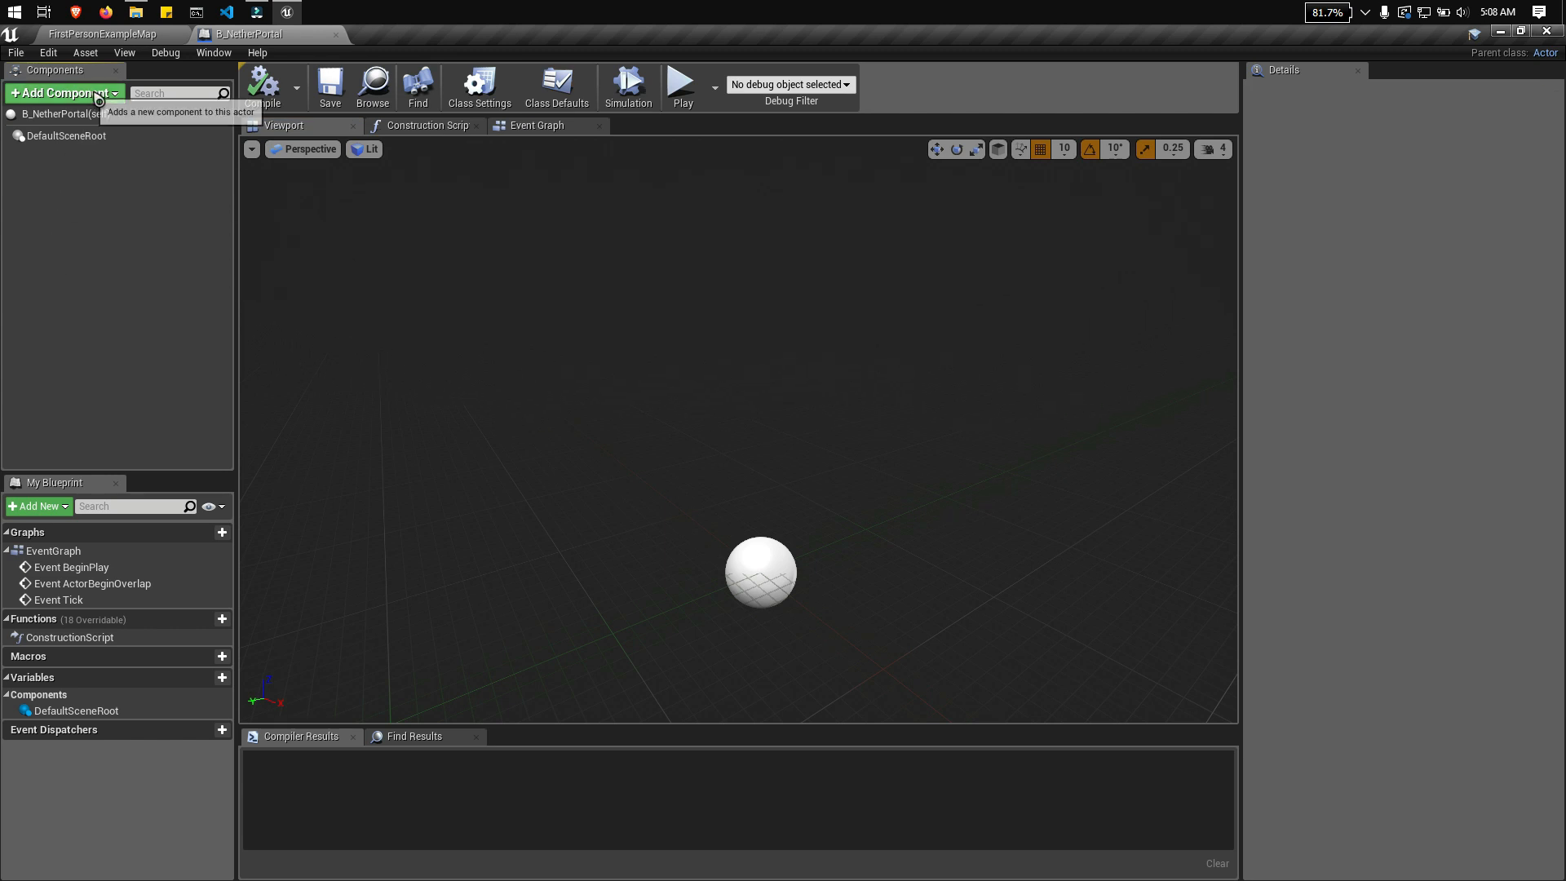
click(67, 136)
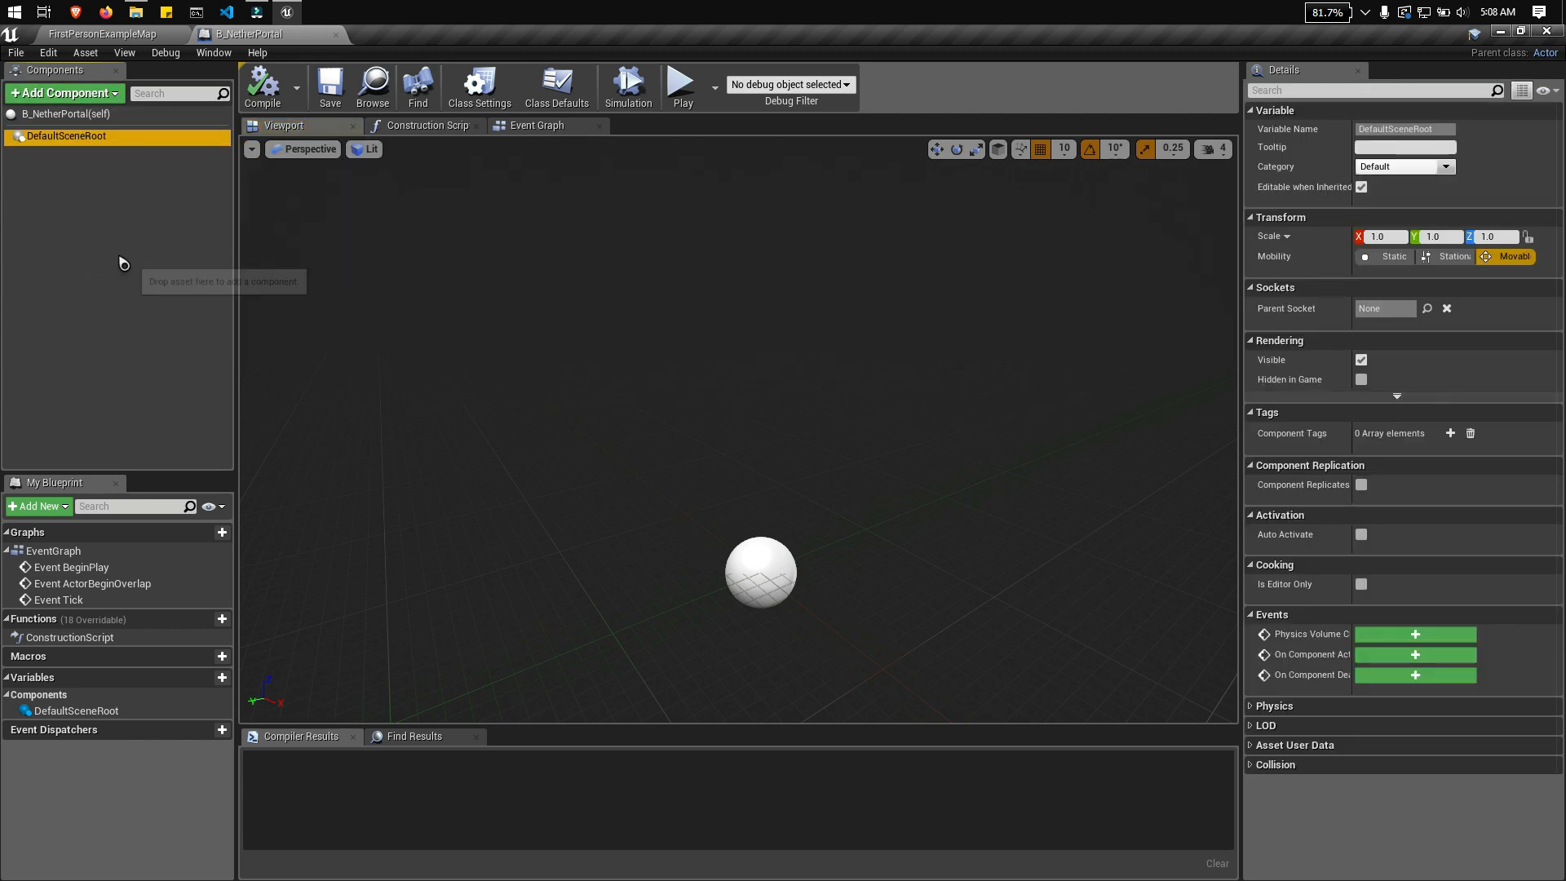
right_drag(691, 527, 746, 784)
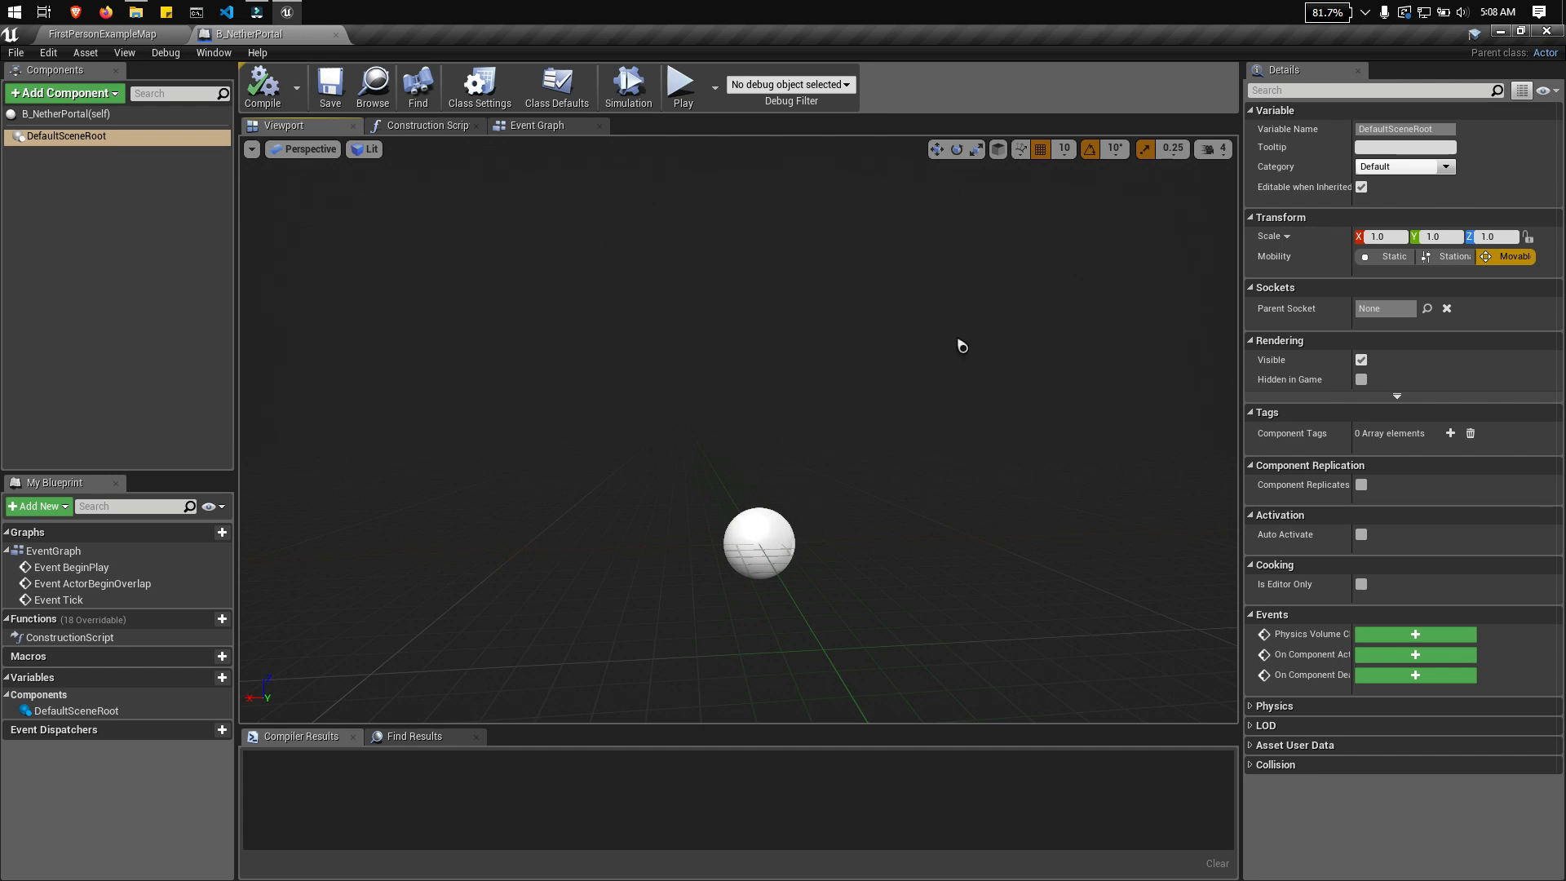
right_drag(803, 473, 803, 530)
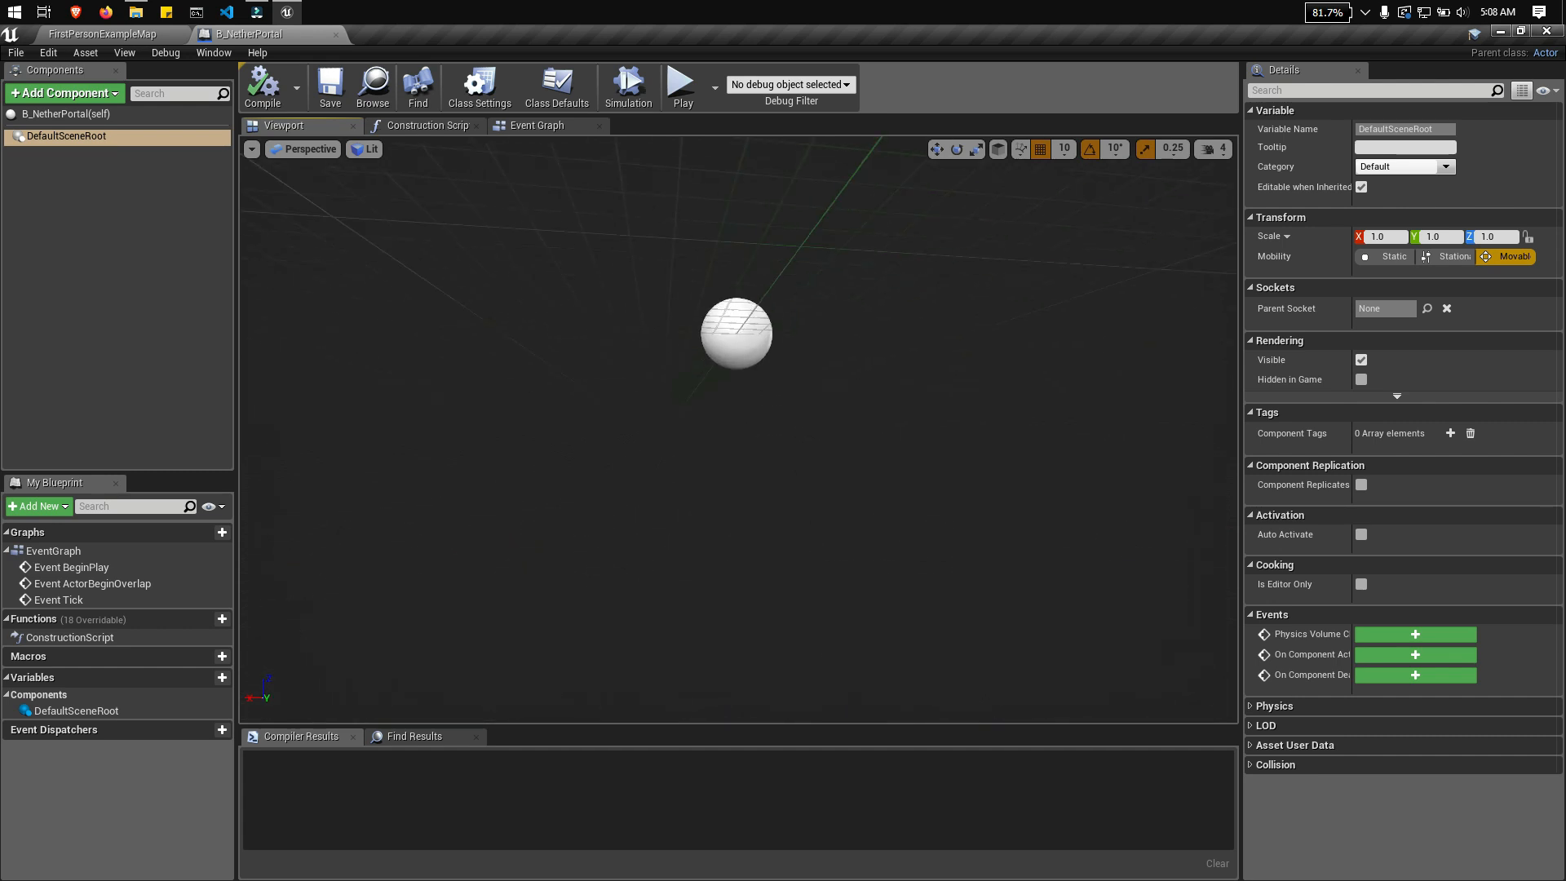
middle_drag(803, 530, 798, 466)
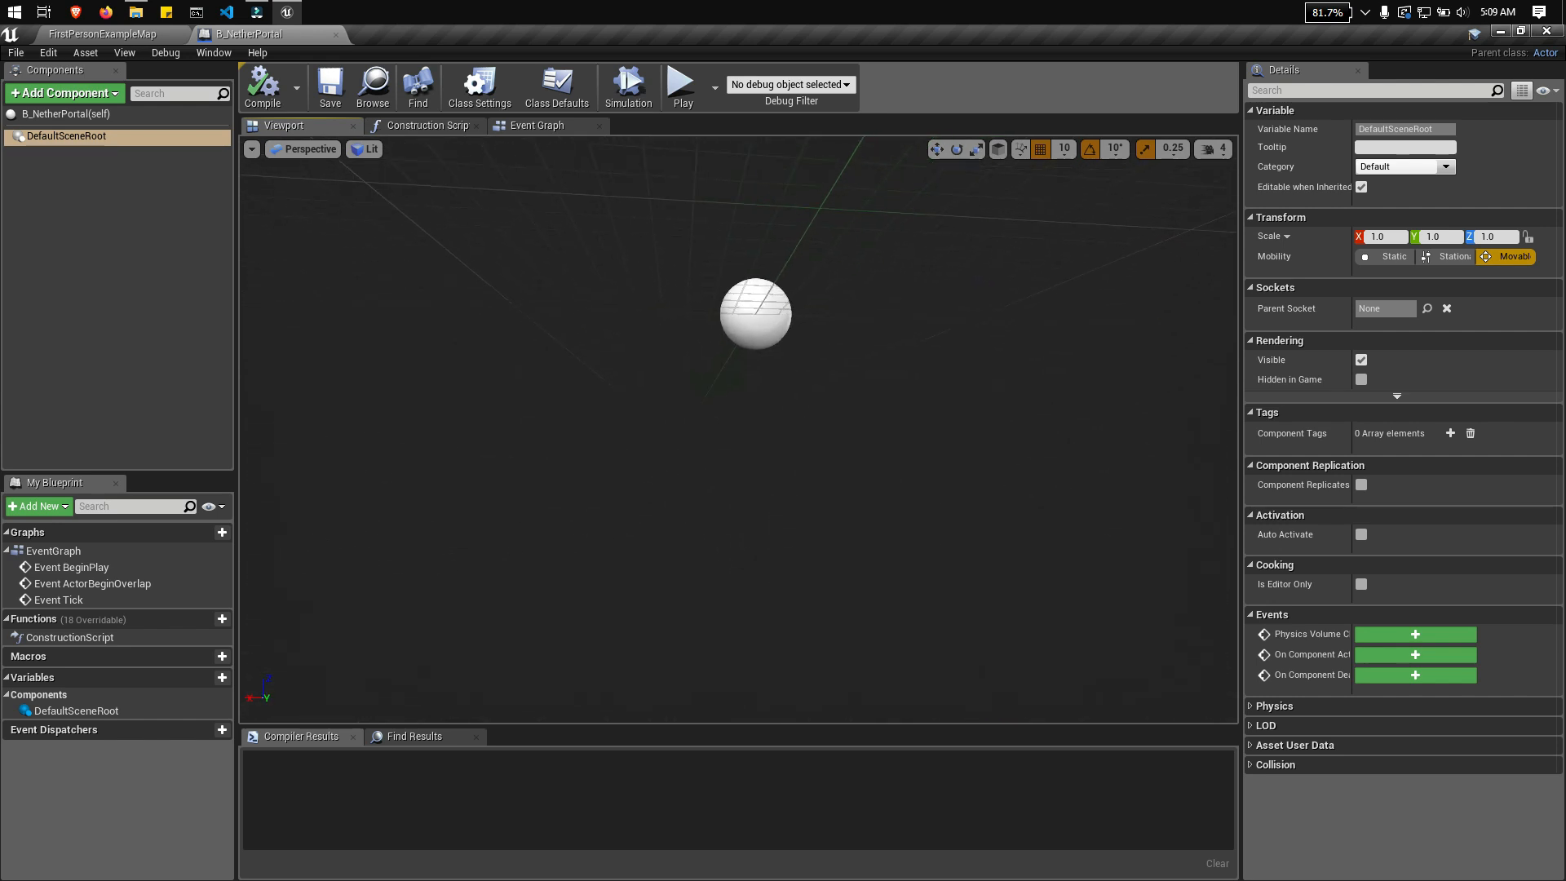
right_drag(798, 467, 765, 358)
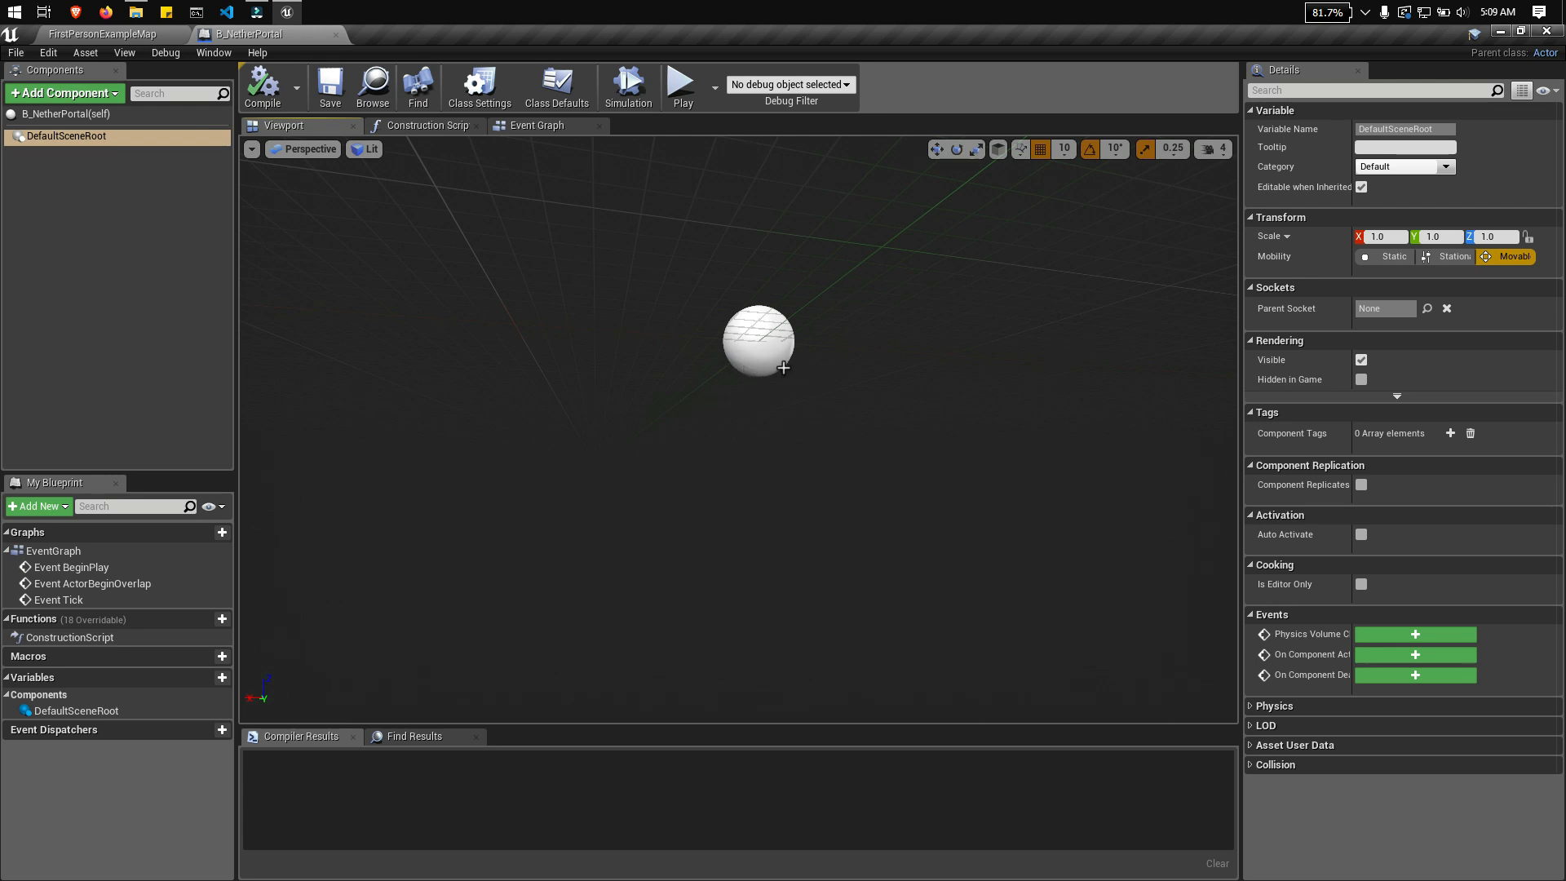
right_drag(738, 355, 779, 368)
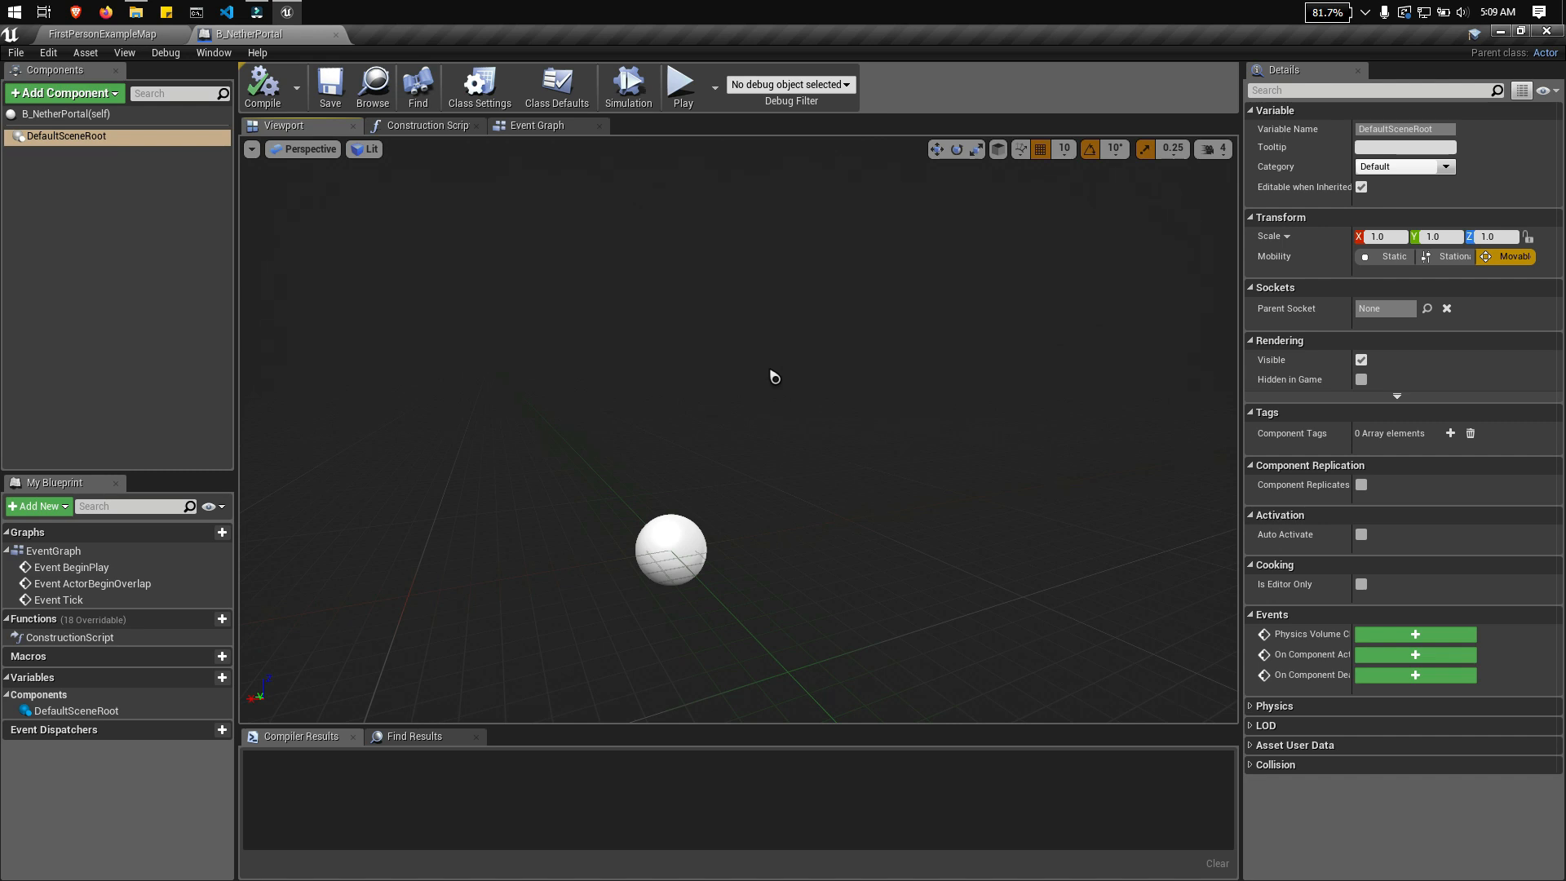
mouse_move(799, 378)
right_down()
mouse_move(754, 371)
mouse_move(787, 374)
mouse_move(788, 351)
right_up()
right_drag(807, 502, 808, 691)
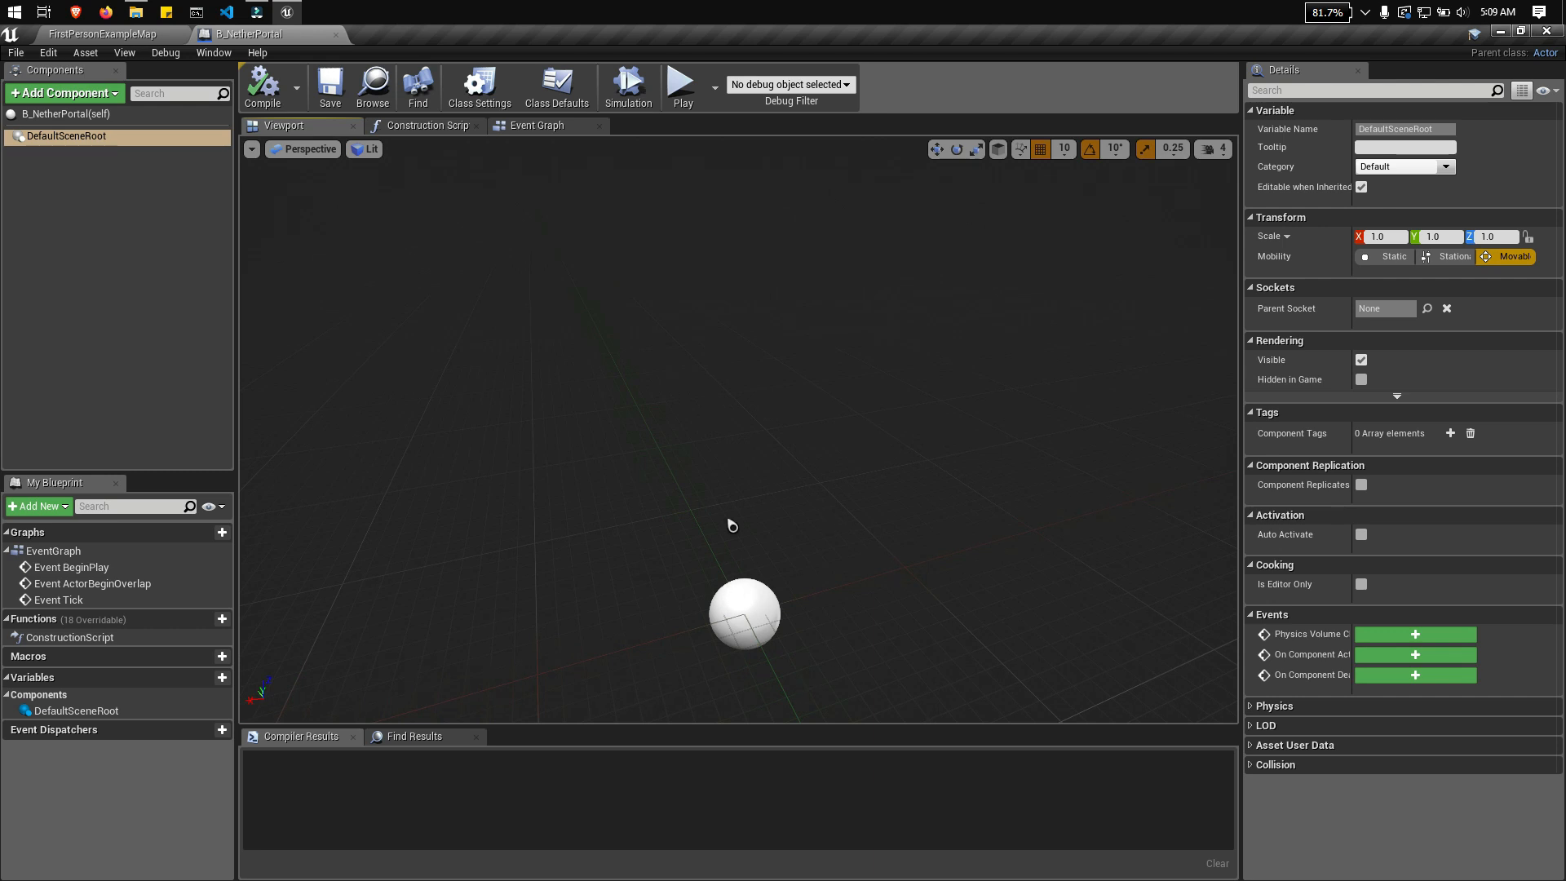
mouse_move(732, 512)
right_down()
mouse_move(767, 517)
mouse_move(767, 571)
mouse_move(759, 522)
right_up()
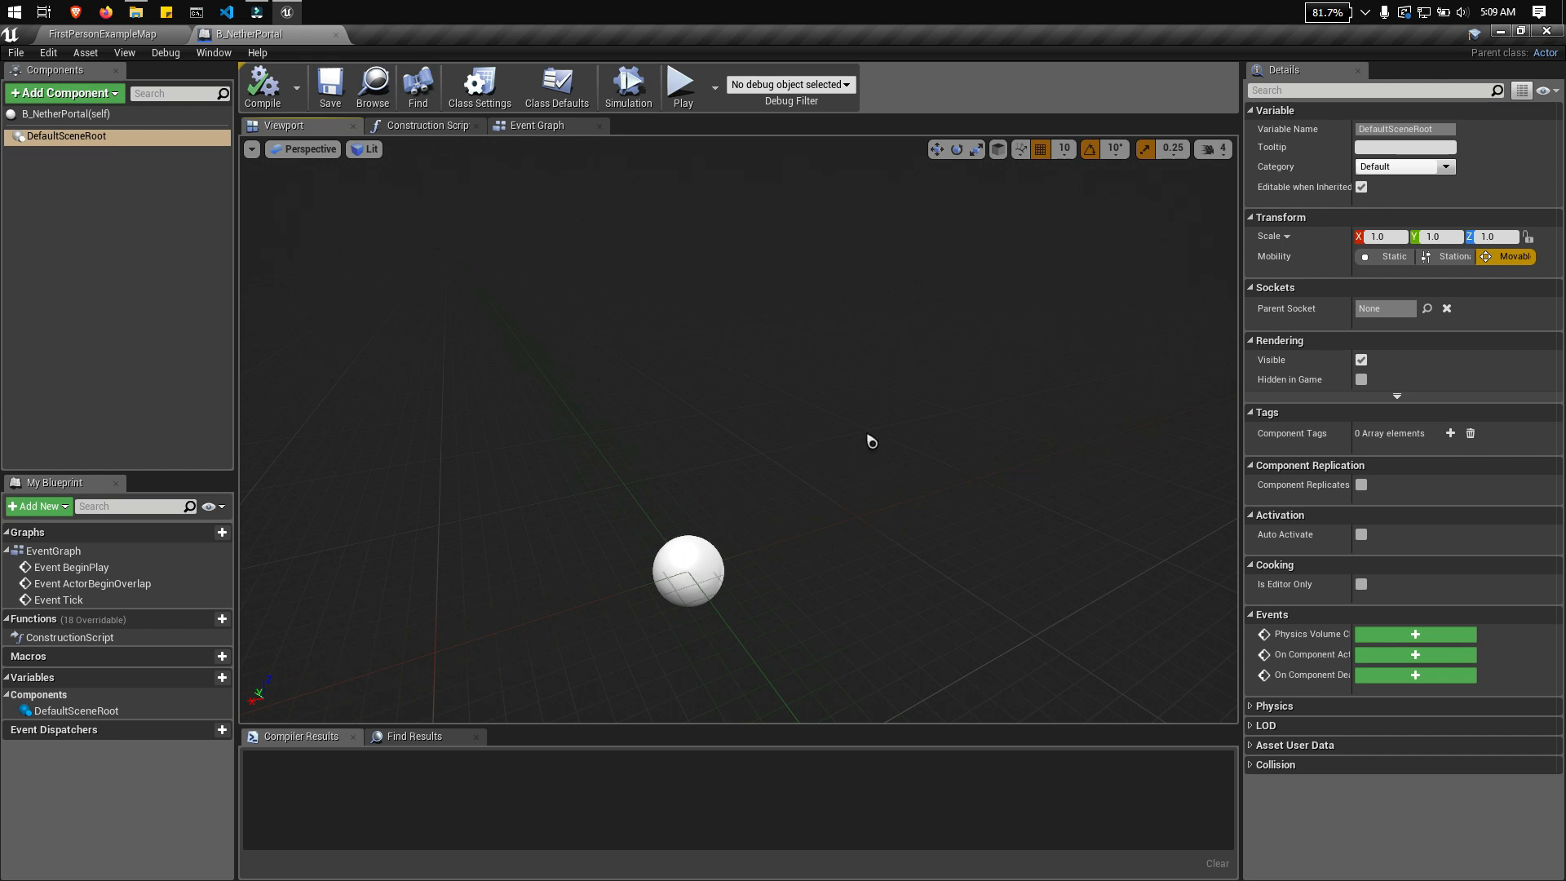
mouse_move(898, 424)
right_down()
mouse_move(840, 424)
mouse_move(1006, 416)
mouse_move(795, 424)
mouse_move(866, 426)
right_up()
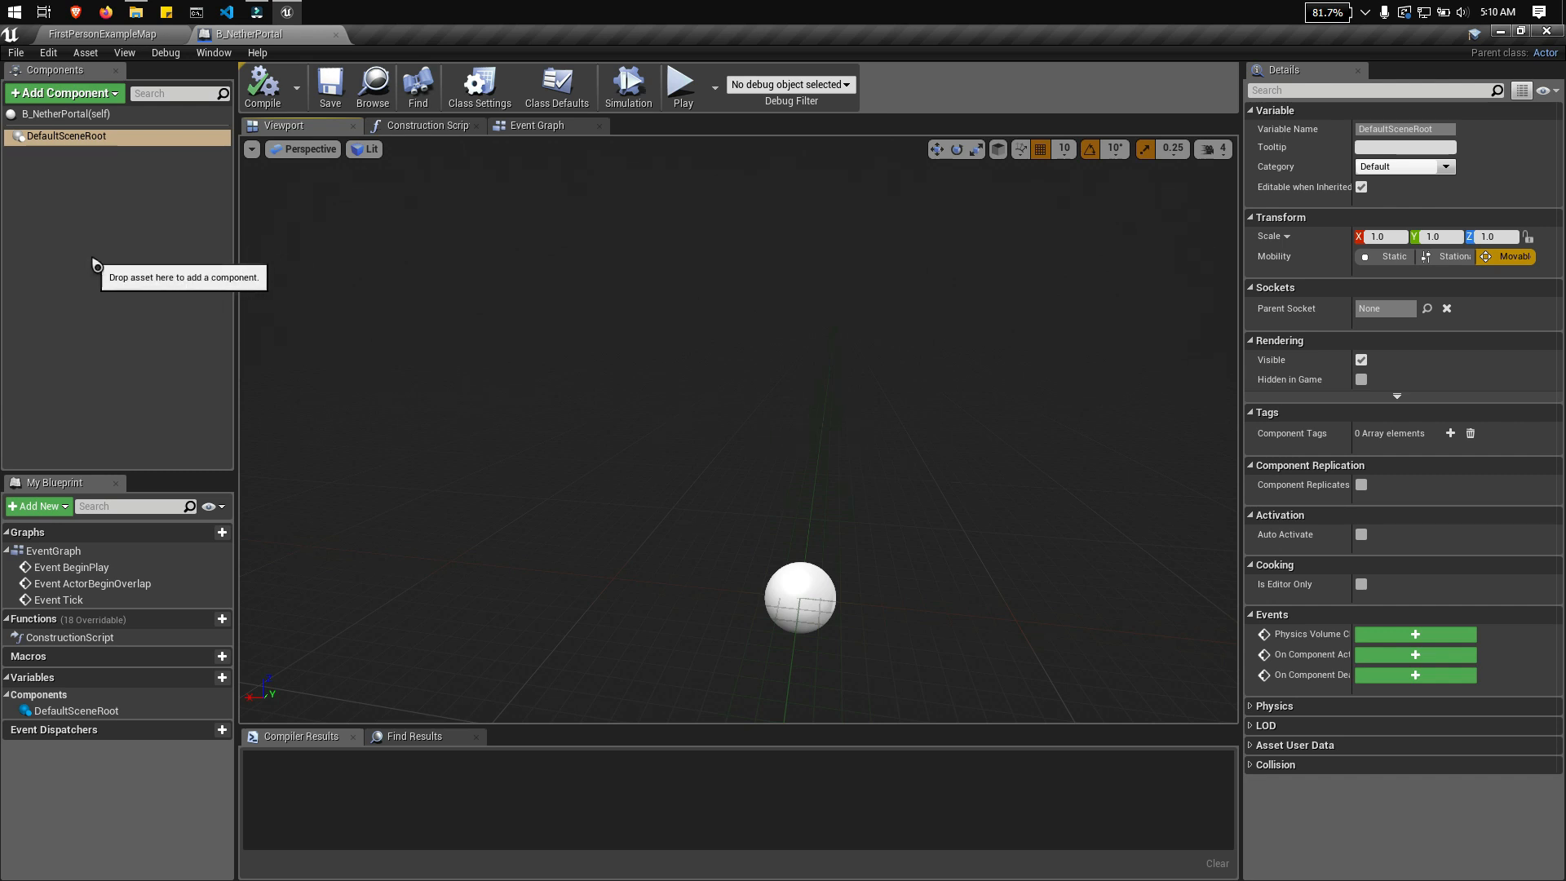
Step: Add a Static Mesh component under DefaultSceneRoot, keeping its default name
click(93, 100)
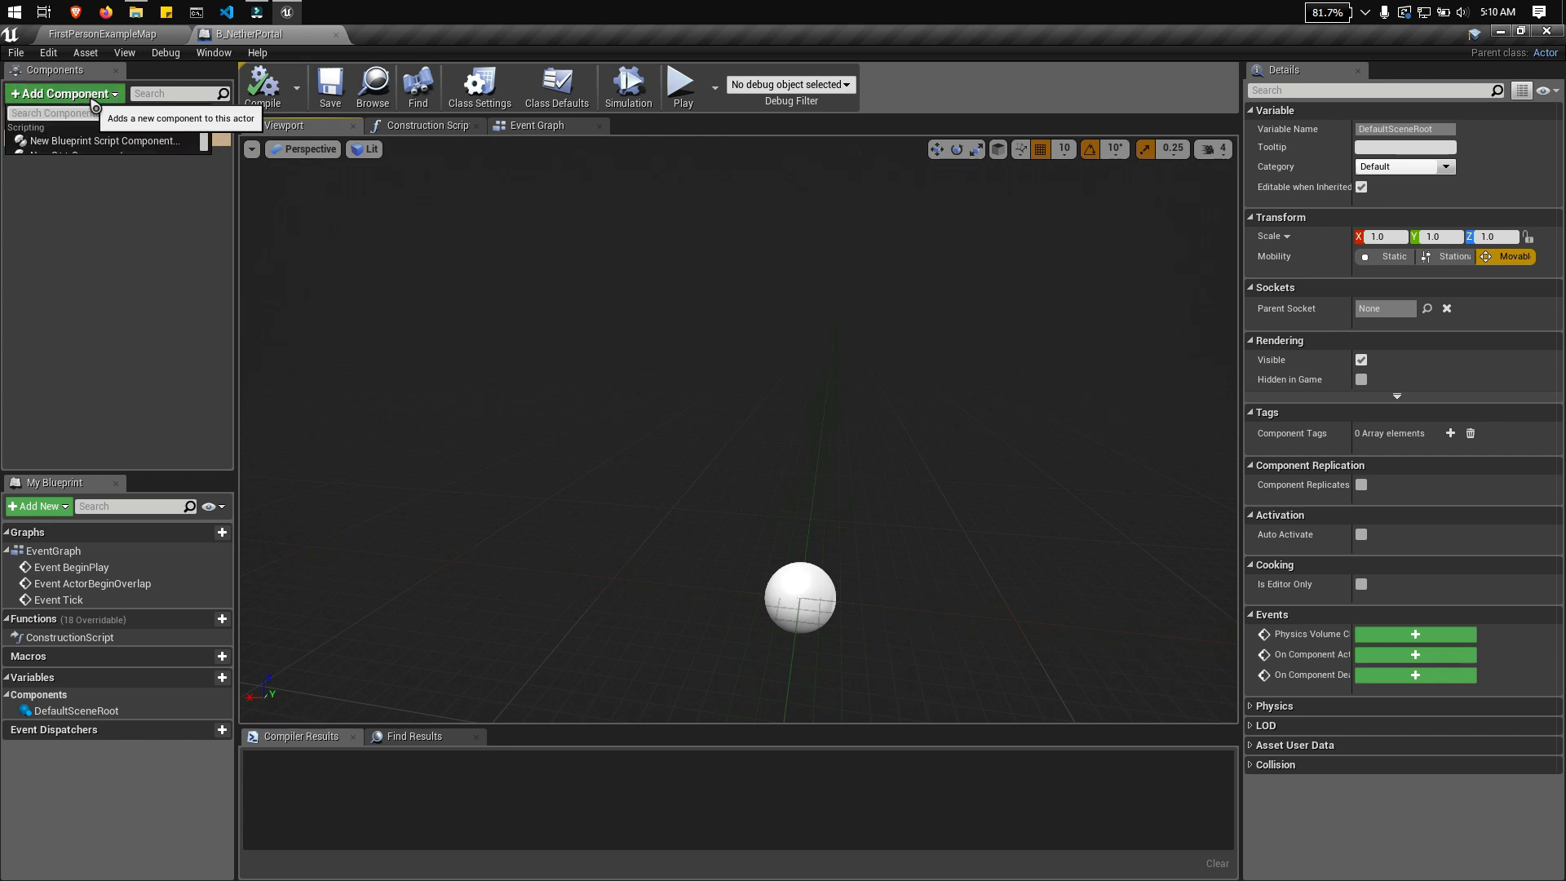
text(stat)
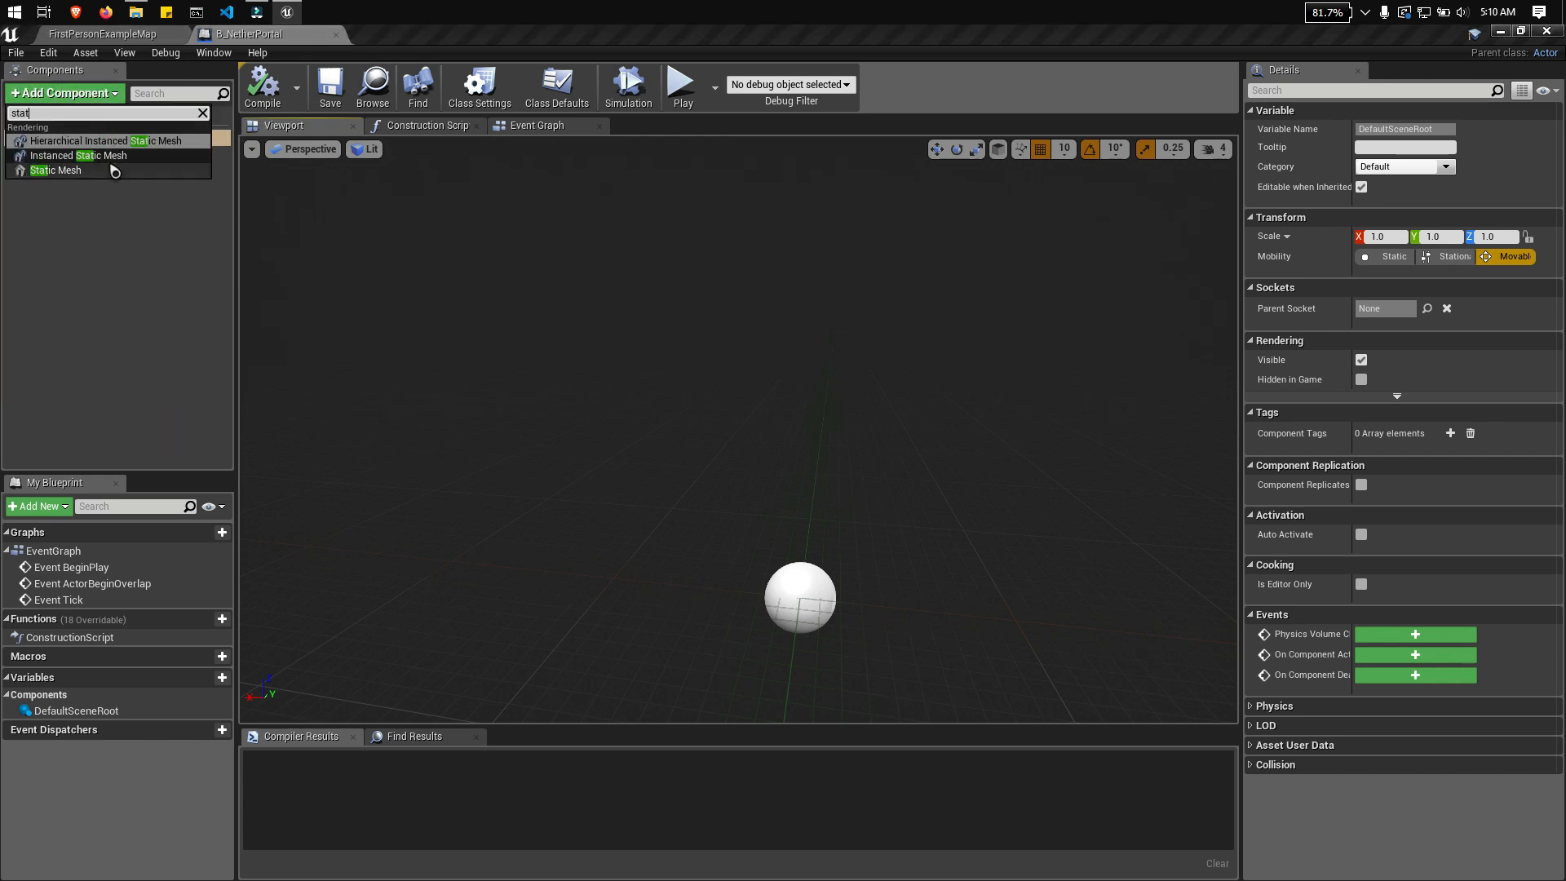
click(114, 170)
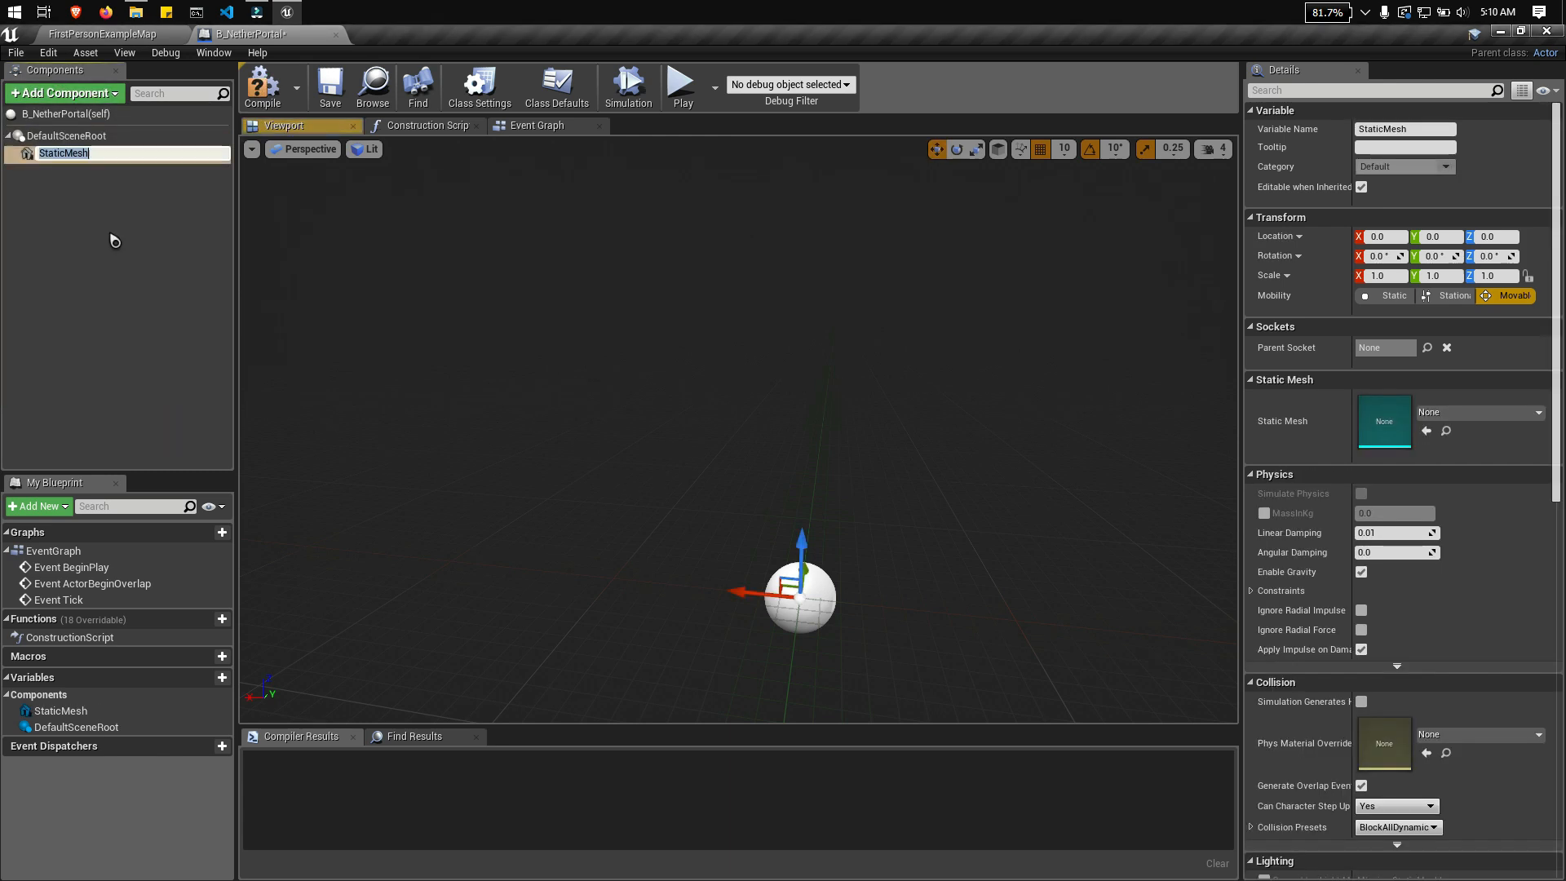
click(104, 281)
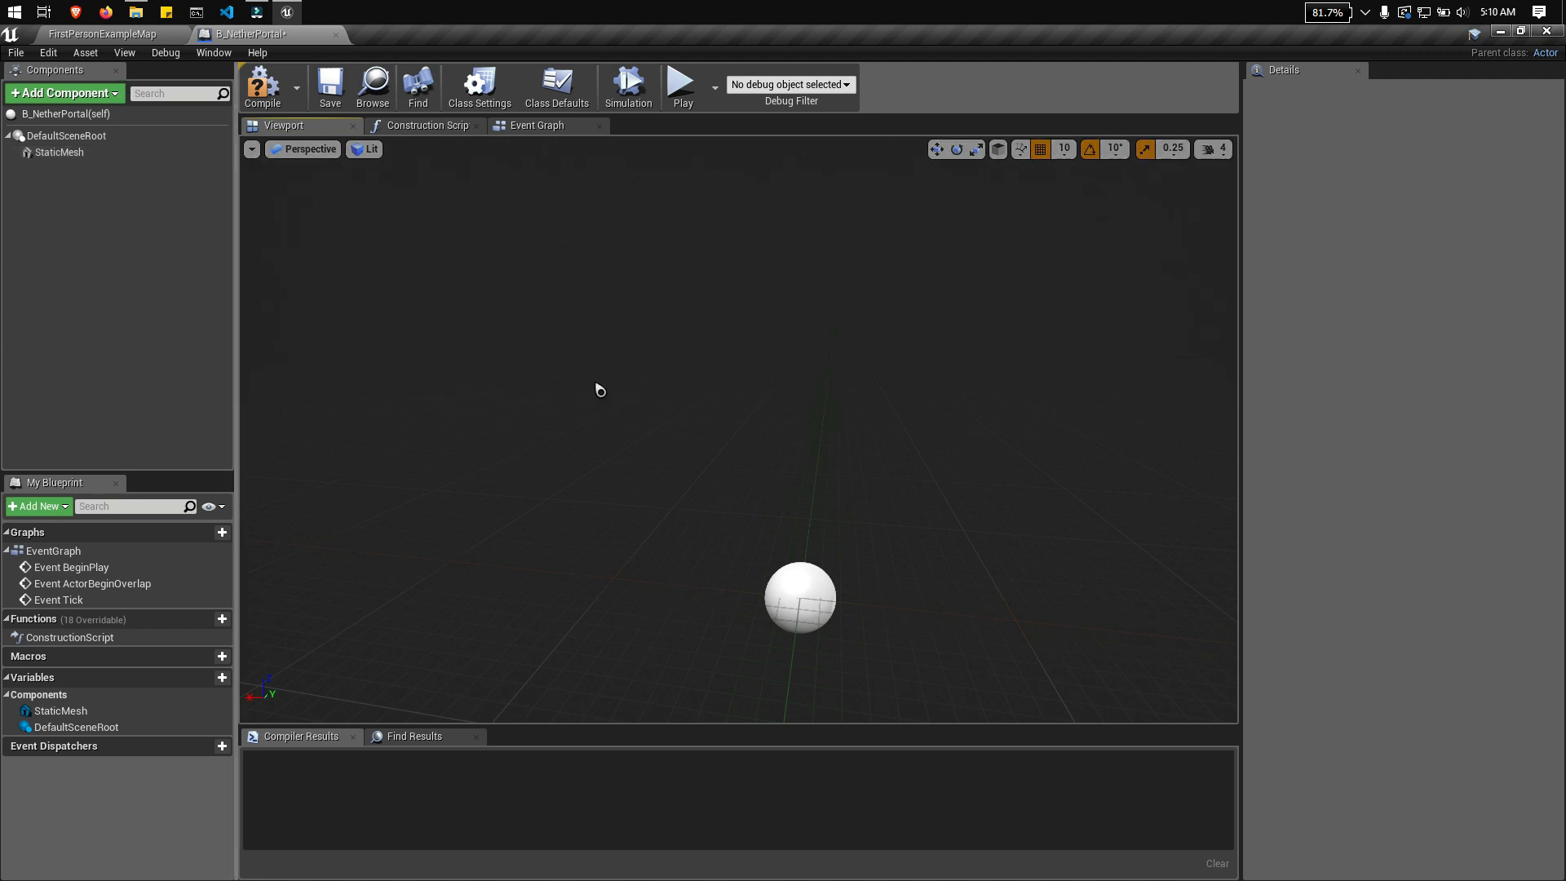
Step: Duplicate the StaticMesh component and name the copy ObsidianBottom
click(96, 153)
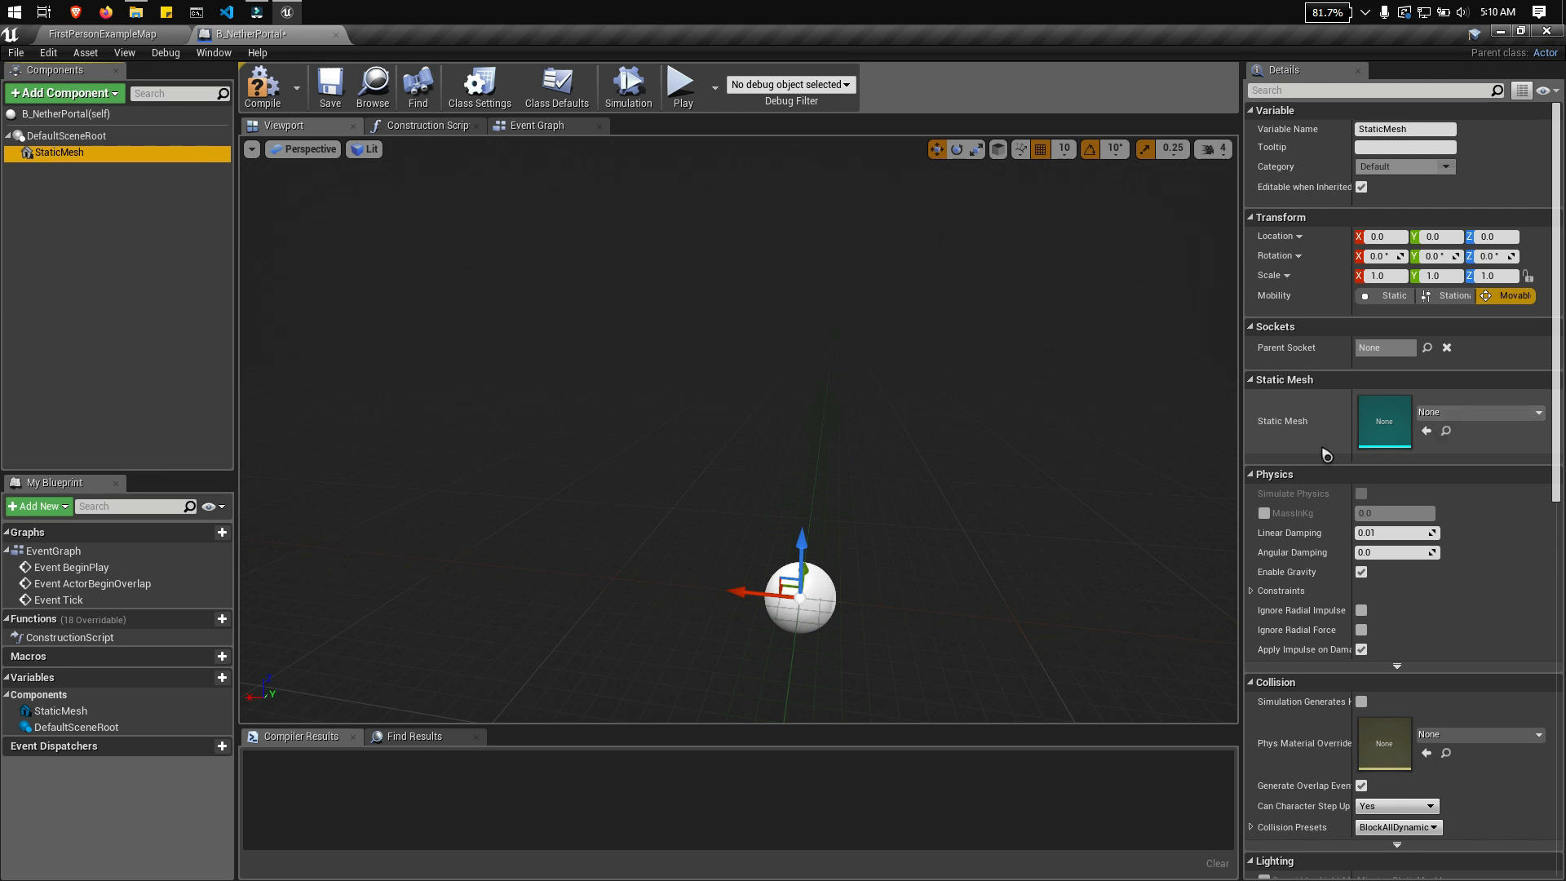
right_click(96, 162)
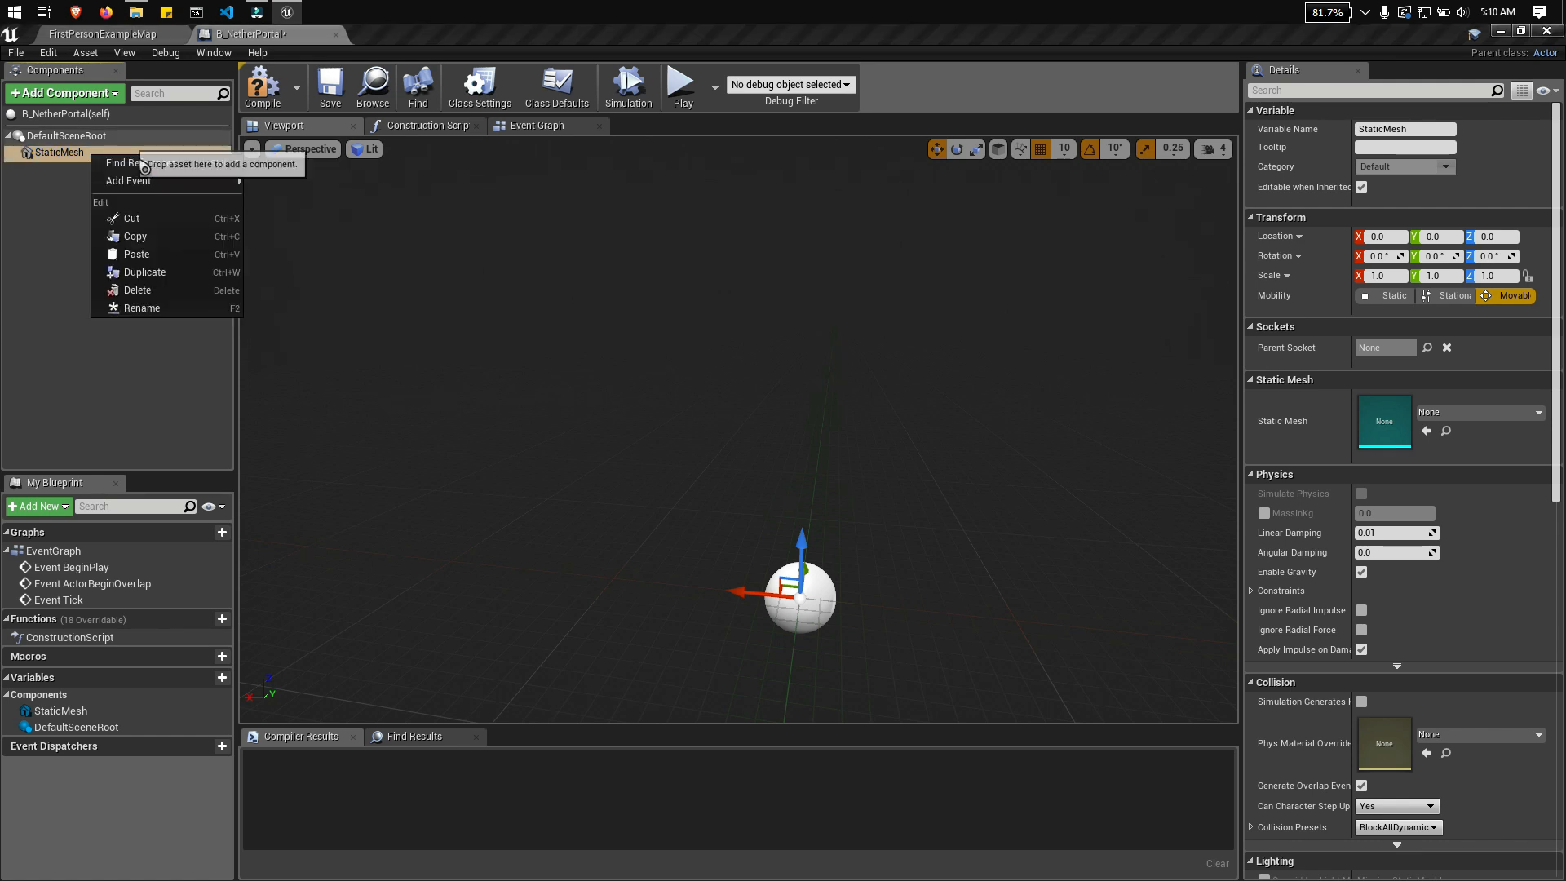
click(122, 218)
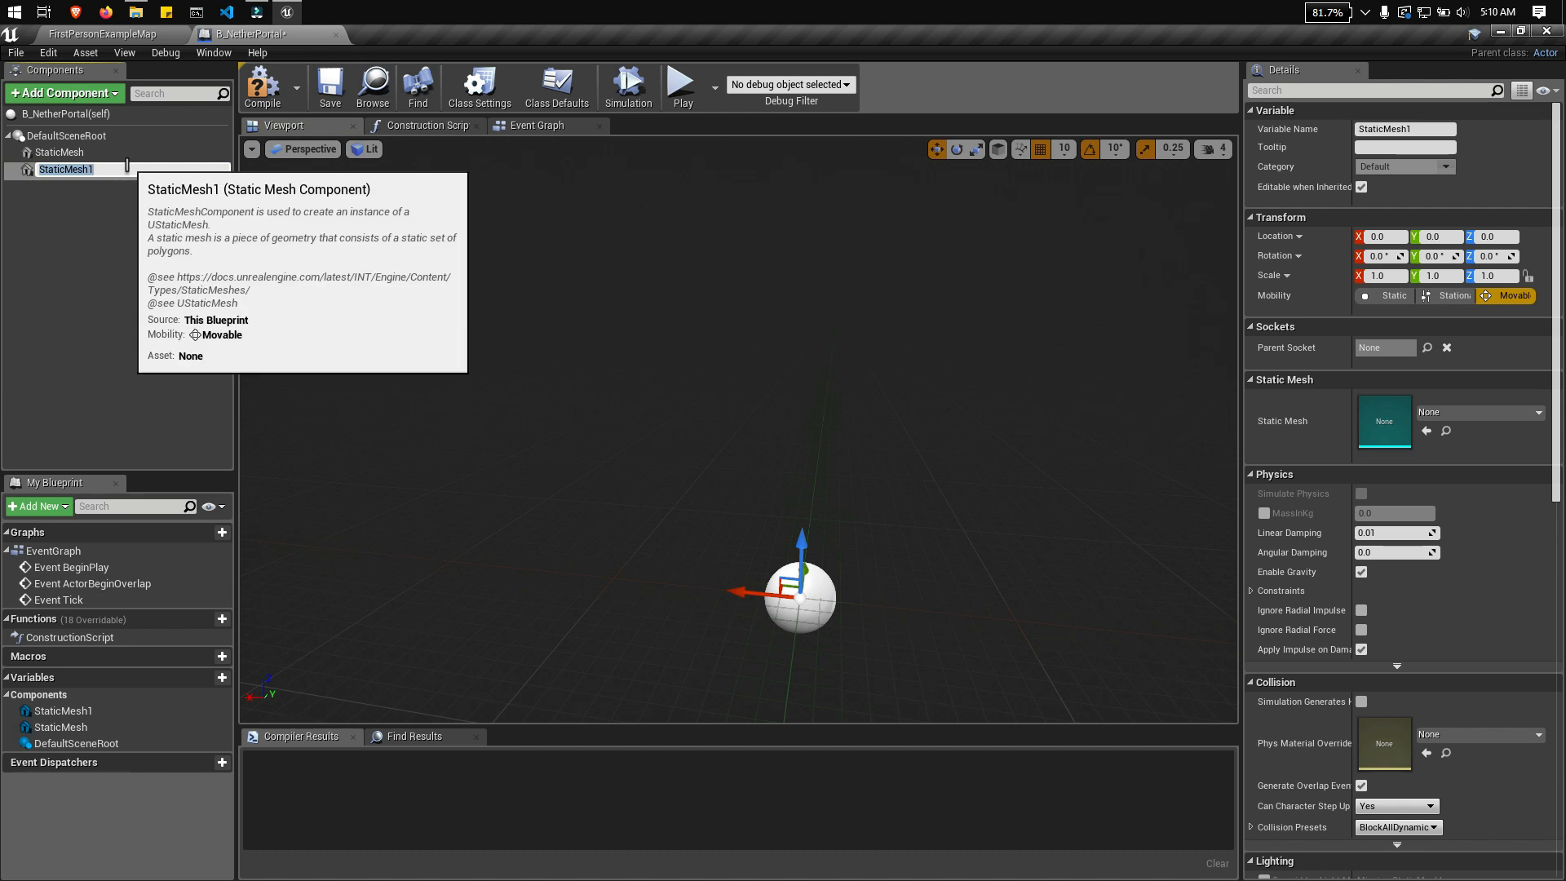
text(ObsidianBottom)
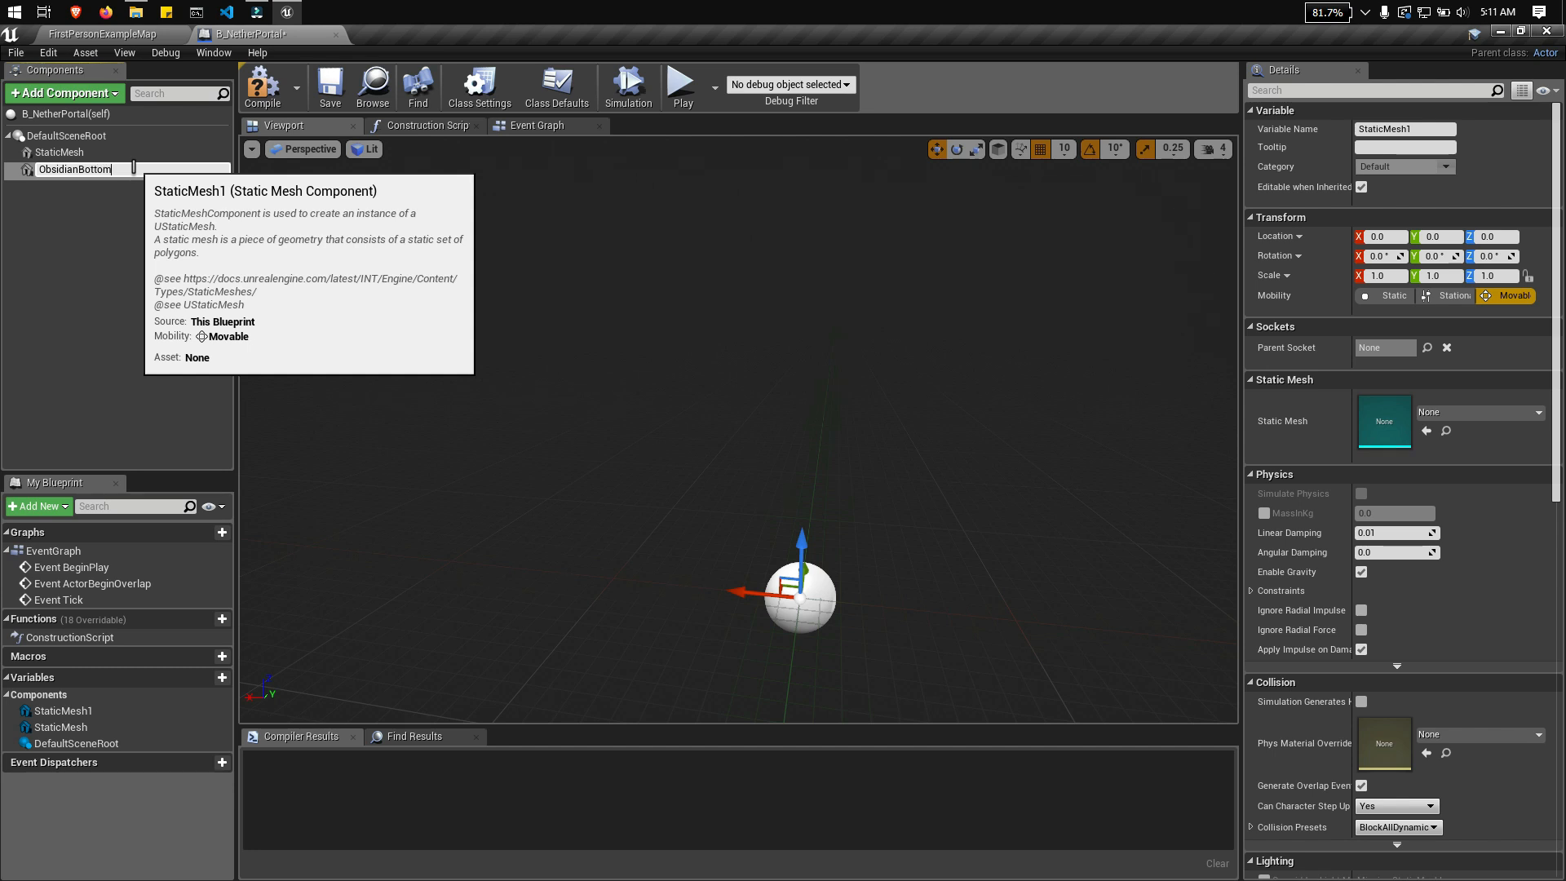
click(88, 199)
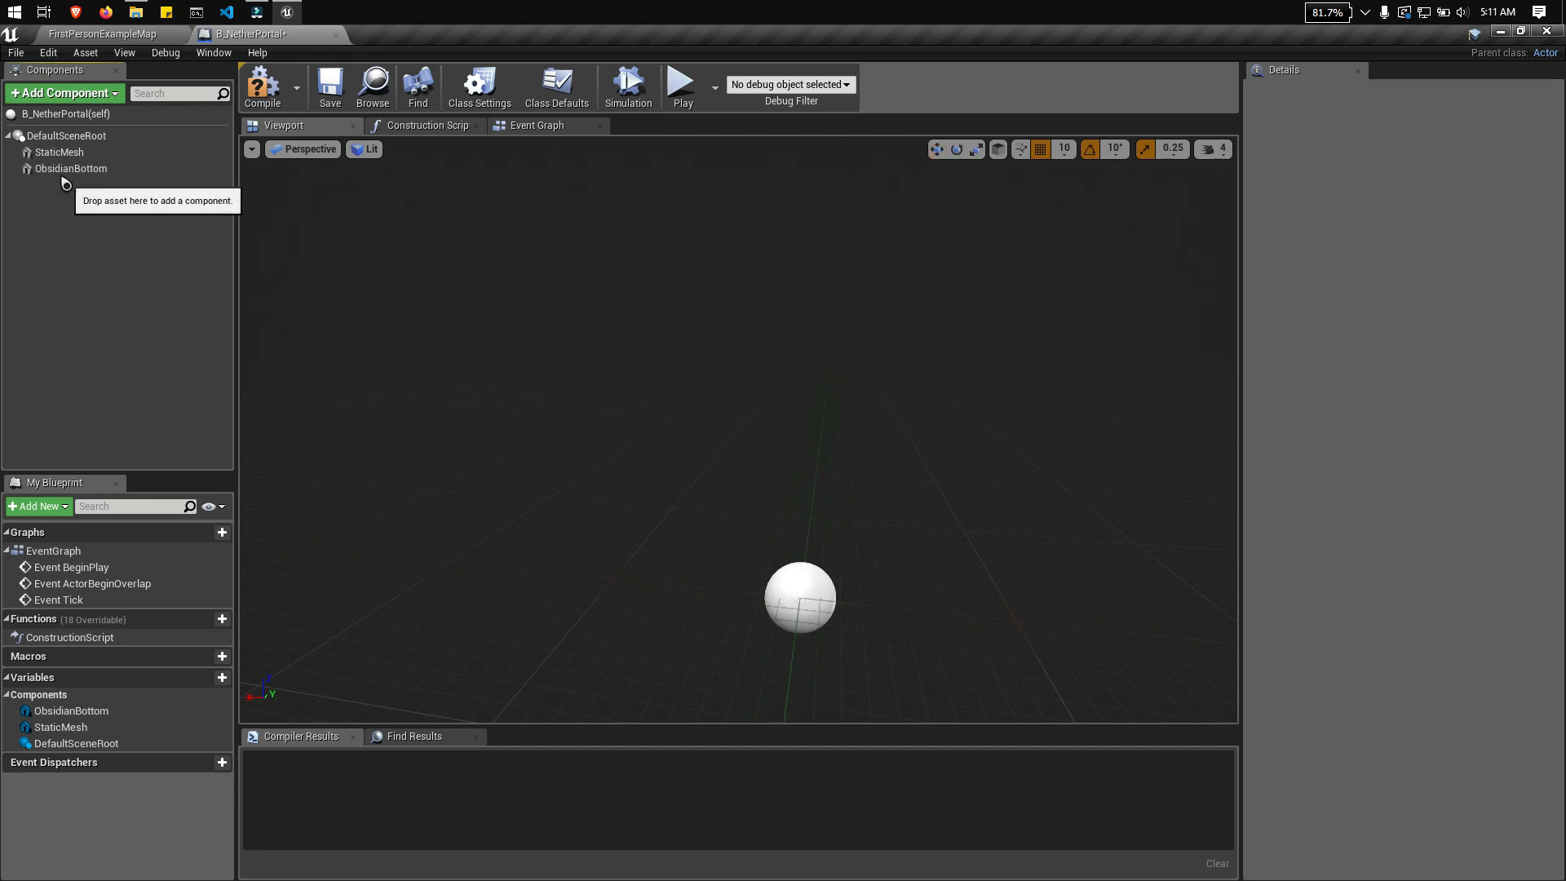
Step: Attach the ObsidianBottom component to StaticMesh as its child
click(58, 169)
drag(45, 187, 72, 160)
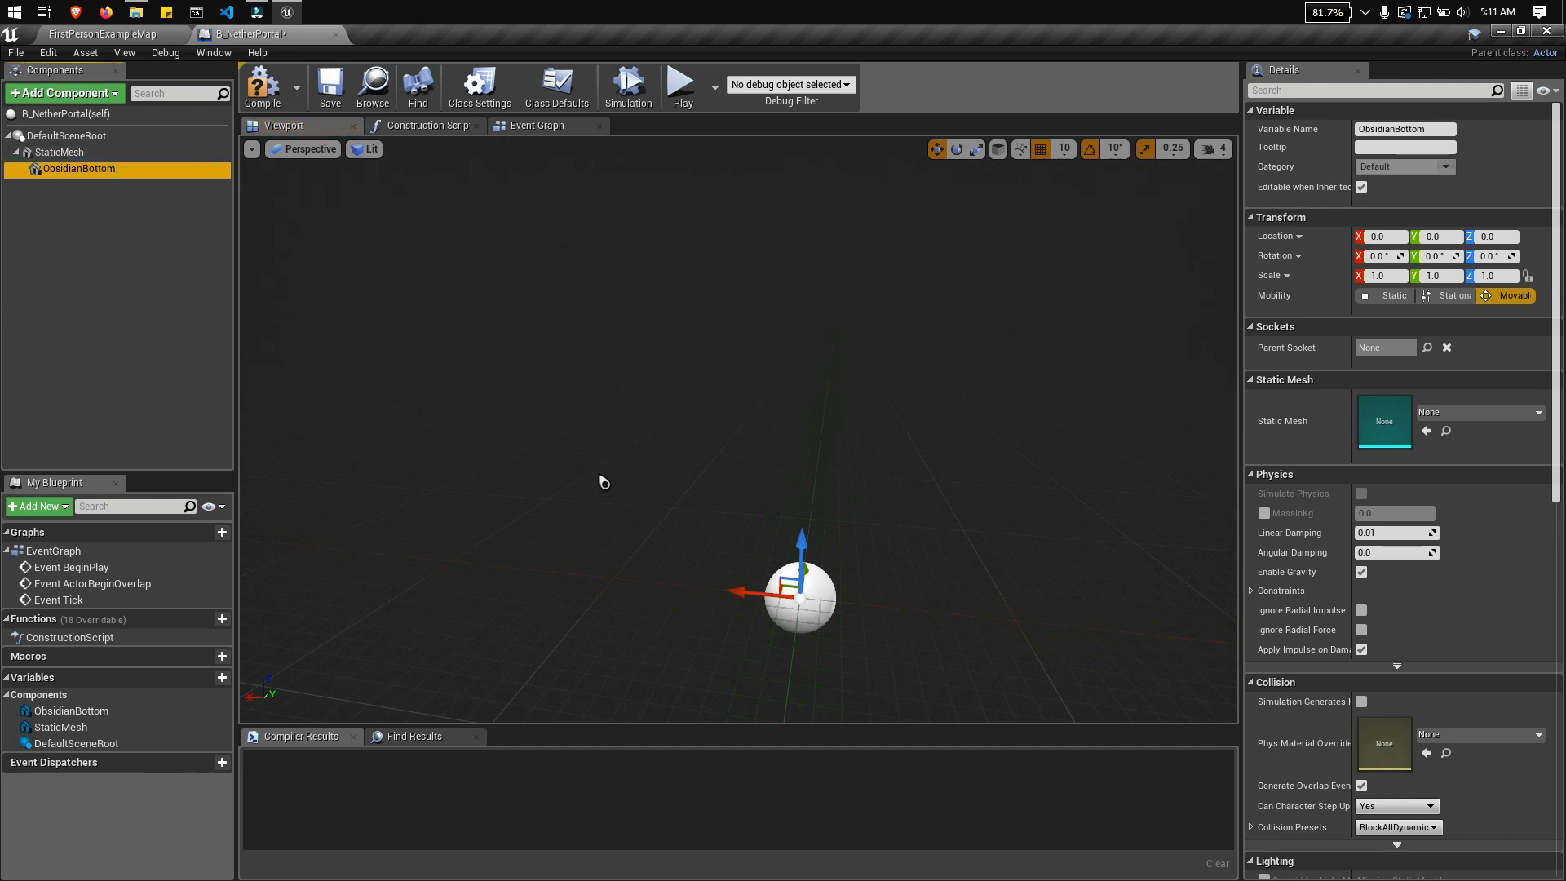
mouse_move(602, 480)
right_down()
mouse_move(555, 483)
mouse_move(619, 490)
right_up()
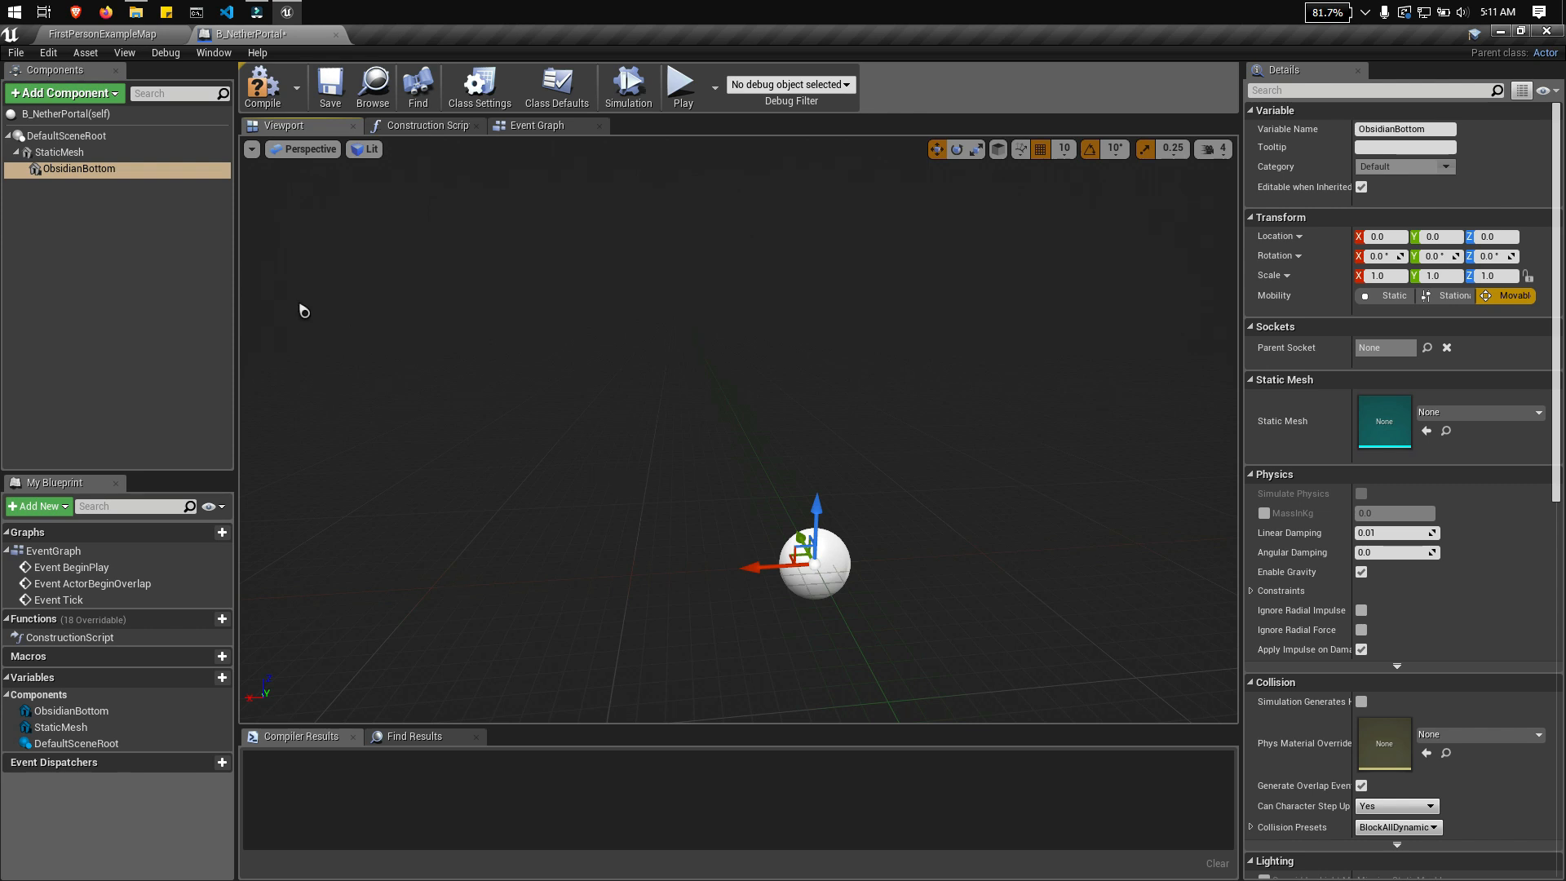
Step: Assign the 1M_Cube mesh to the ObsidianBottom component
click(119, 173)
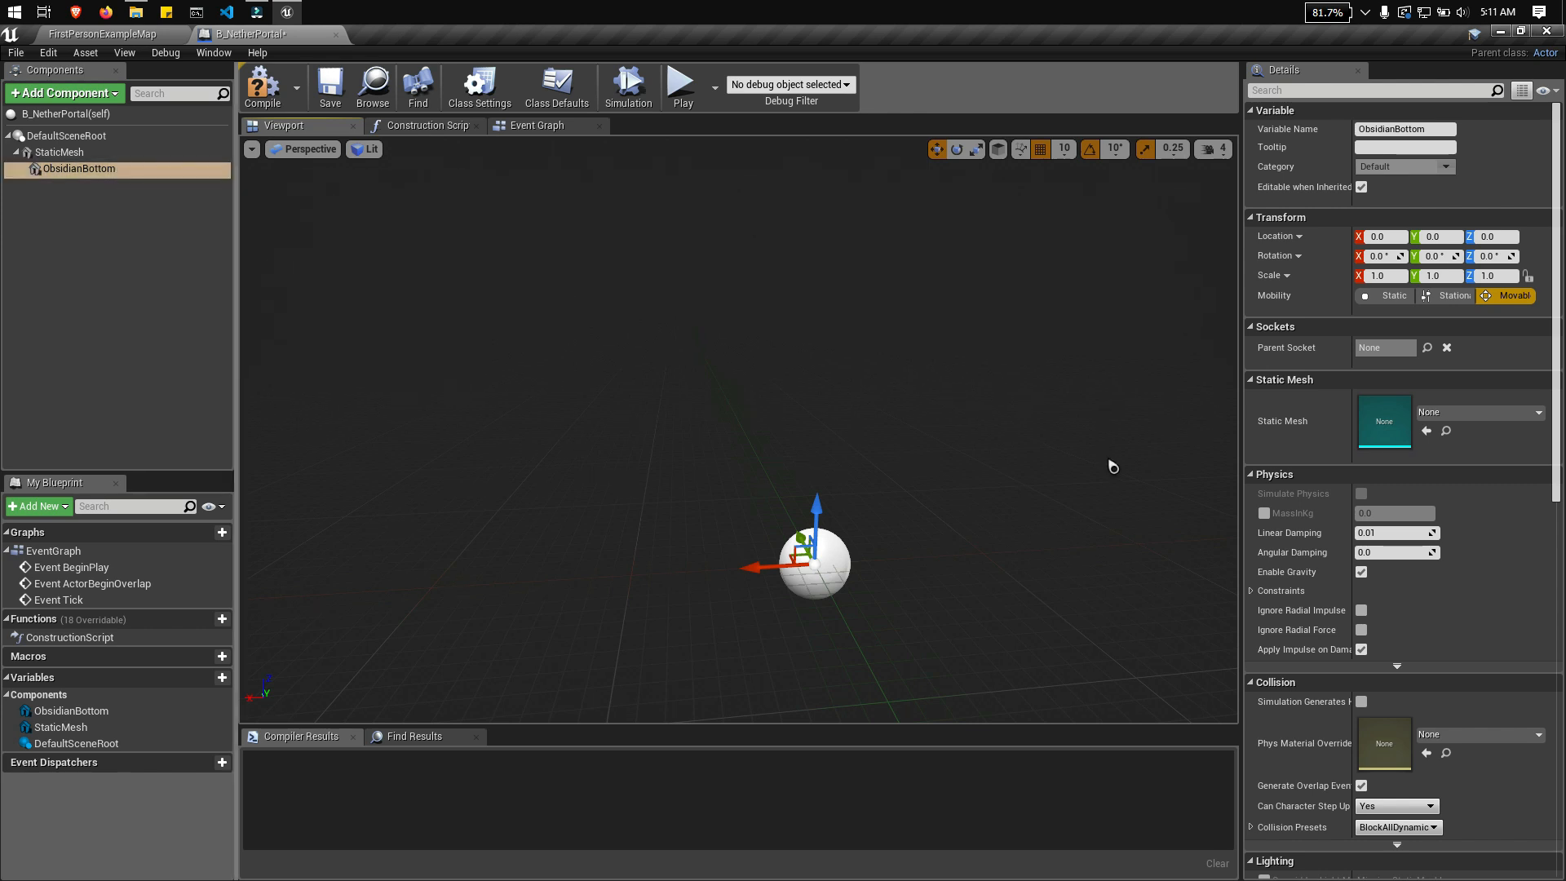
click(1532, 423)
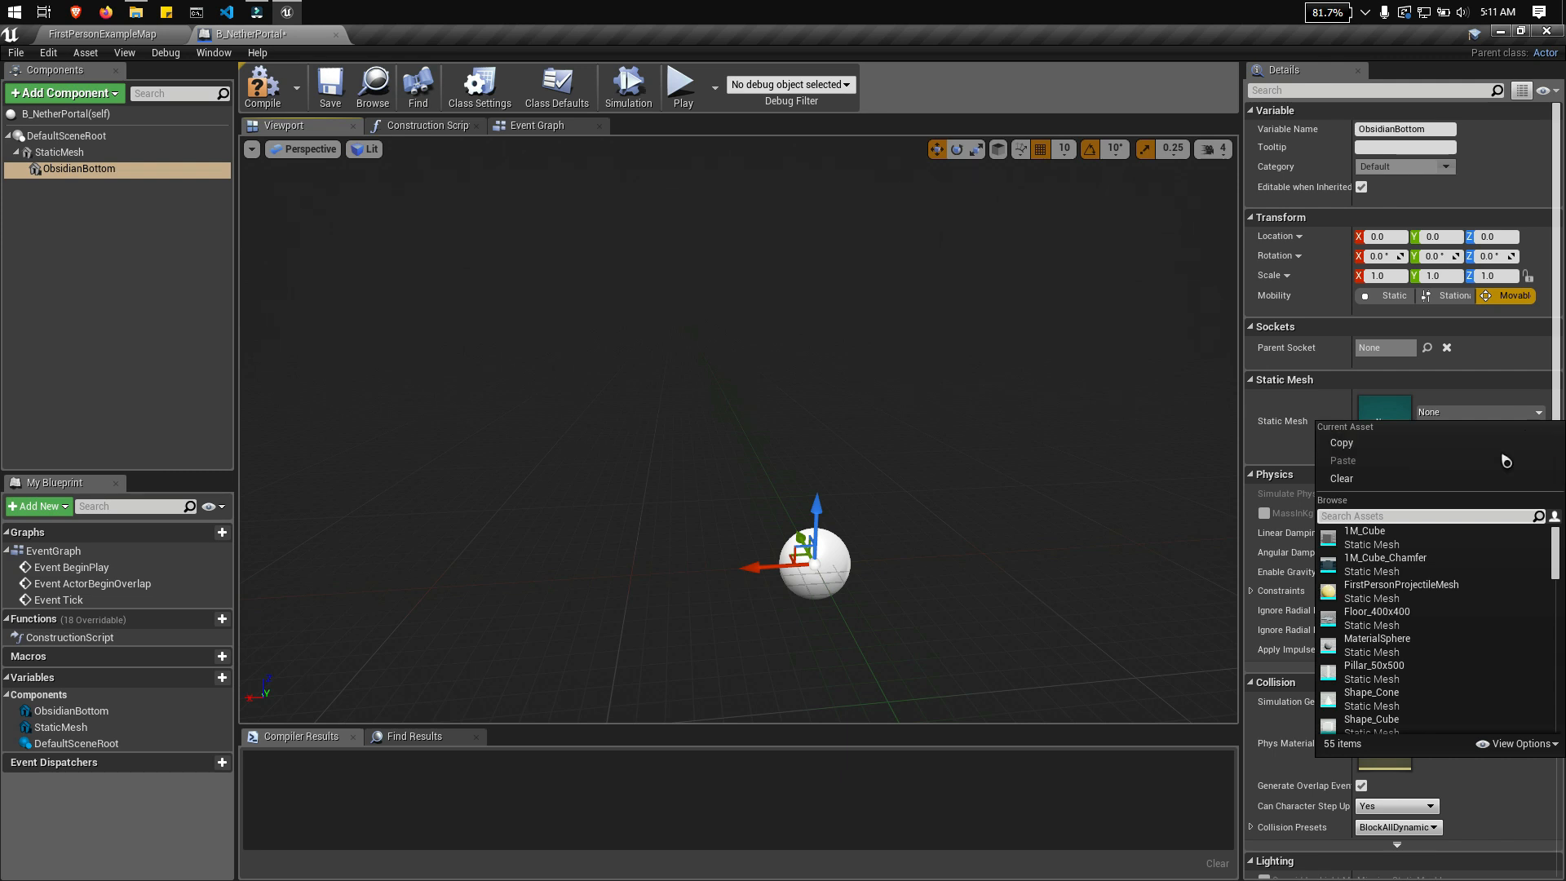
click(1432, 546)
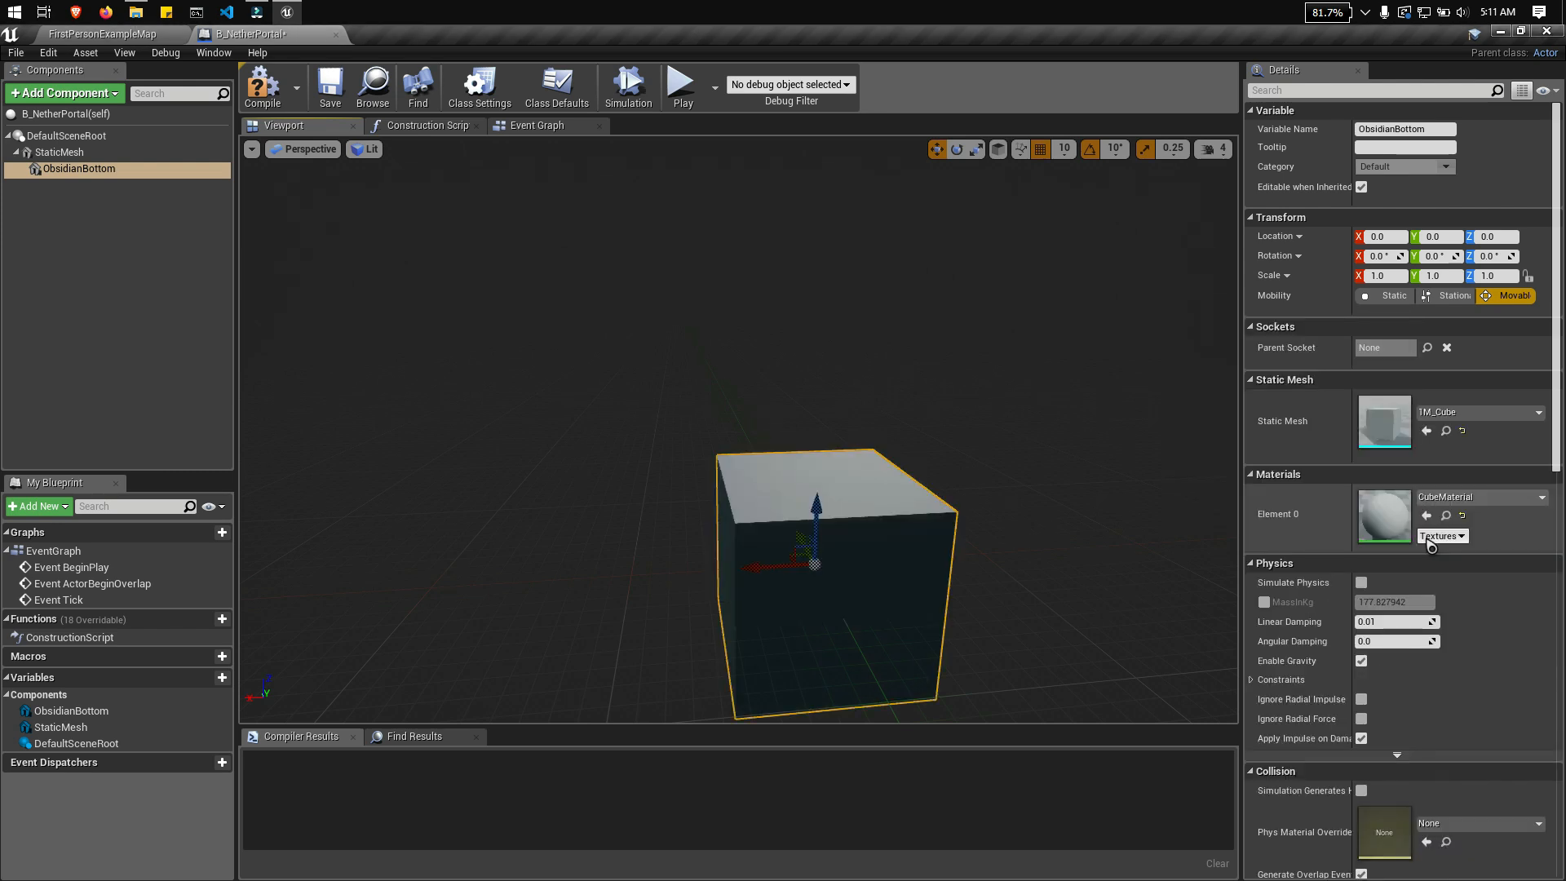
Step: Assign the M_Obsidian material to the ObsidianBottom cube's Element 0 slot
scroll(927, 561, down, 3)
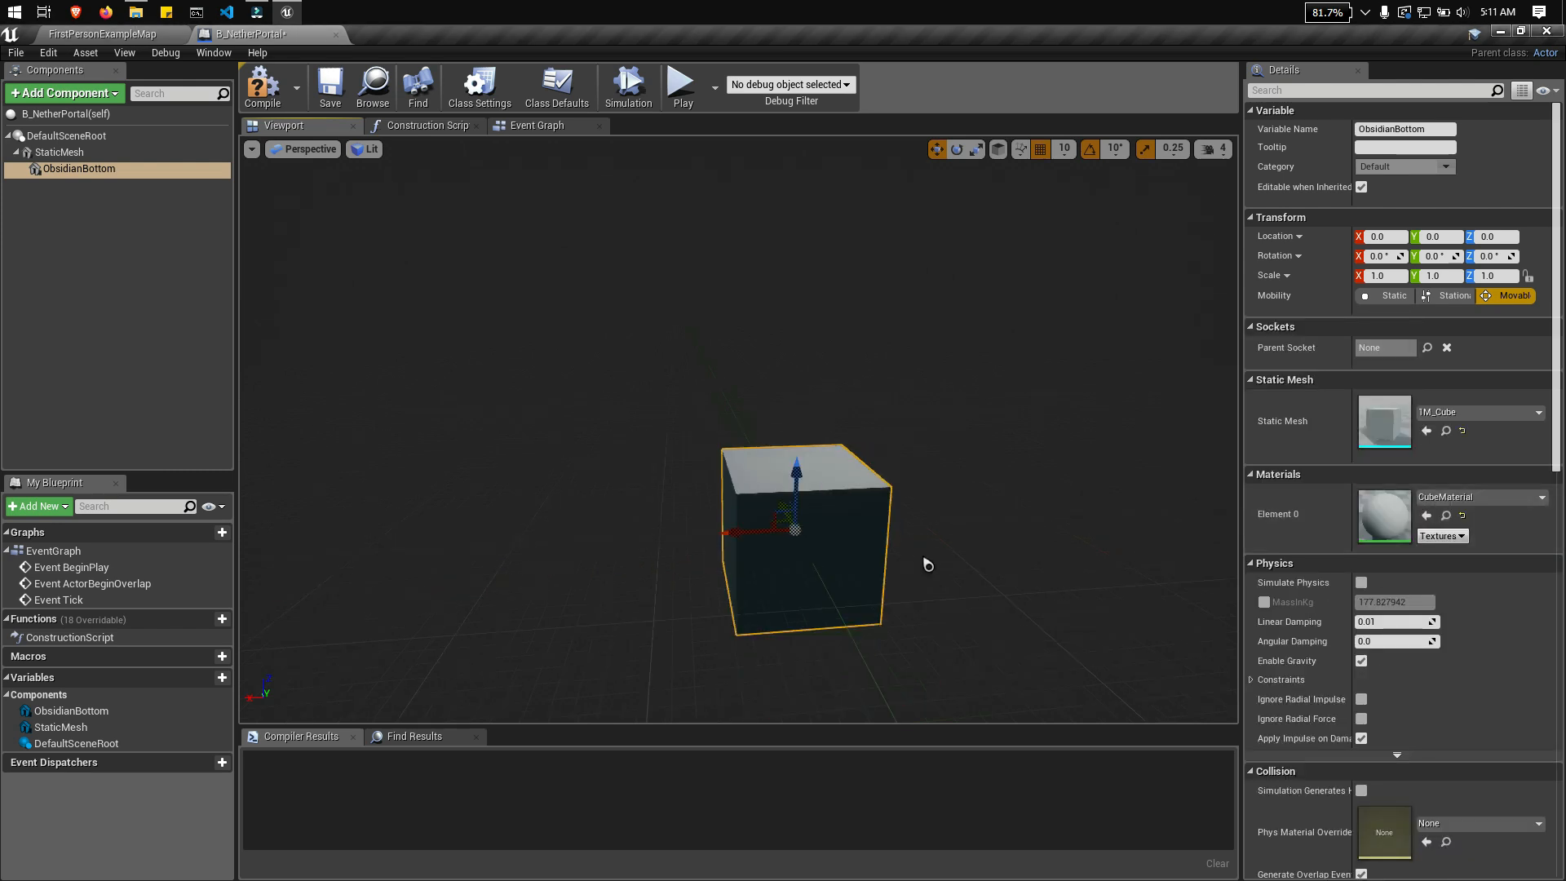
key(d)
mouse_move(927, 562)
right_down()
mouse_move(881, 554)
mouse_move(908, 558)
right_up()
key(a)
scroll(1515, 454, down, 2)
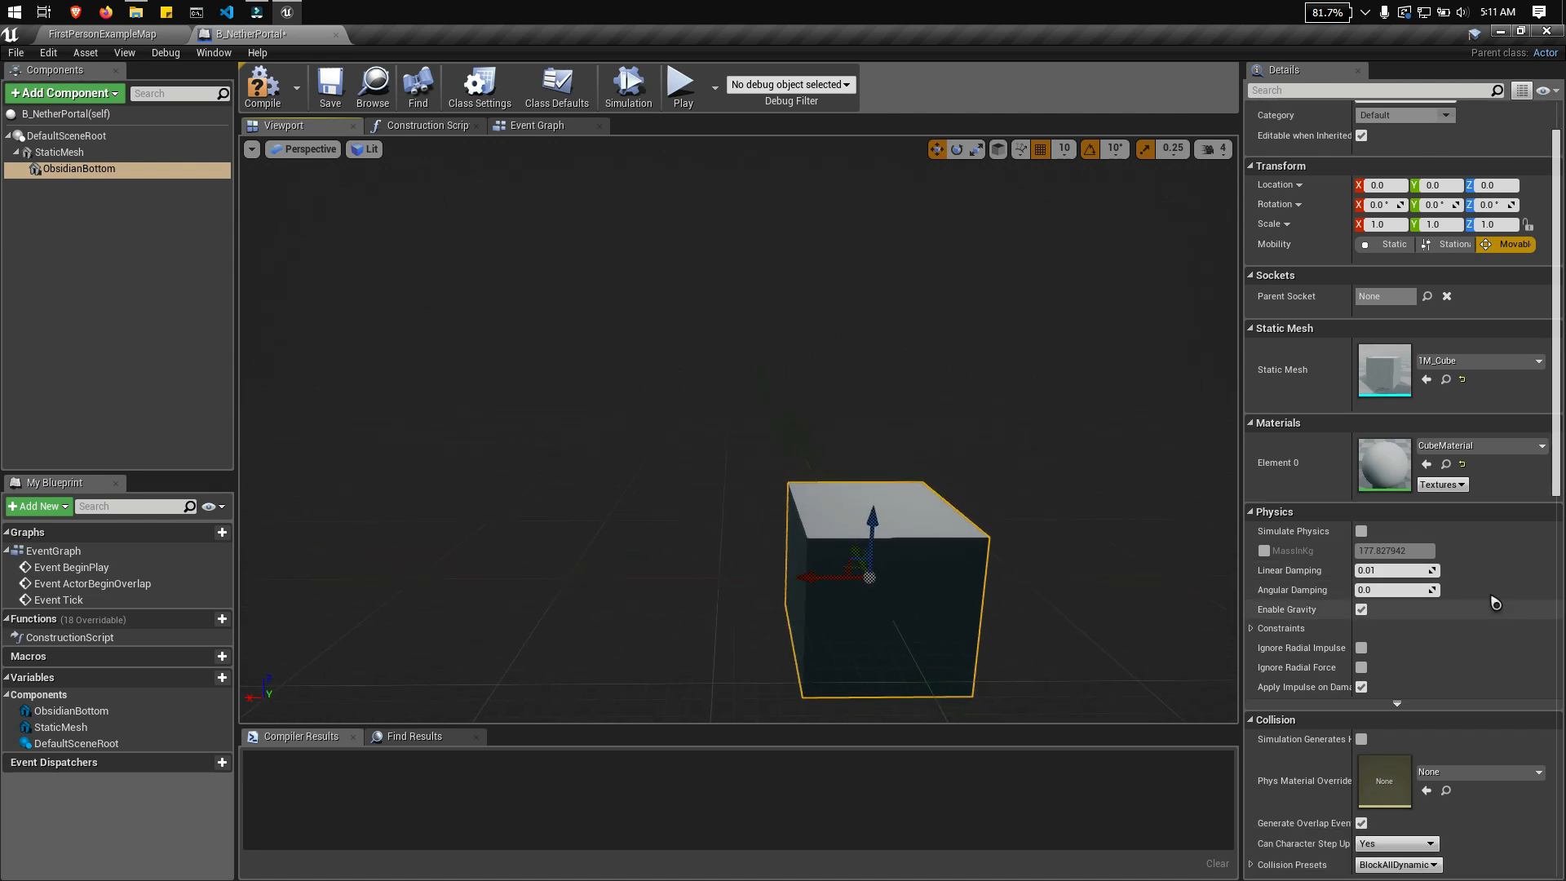
click(1514, 449)
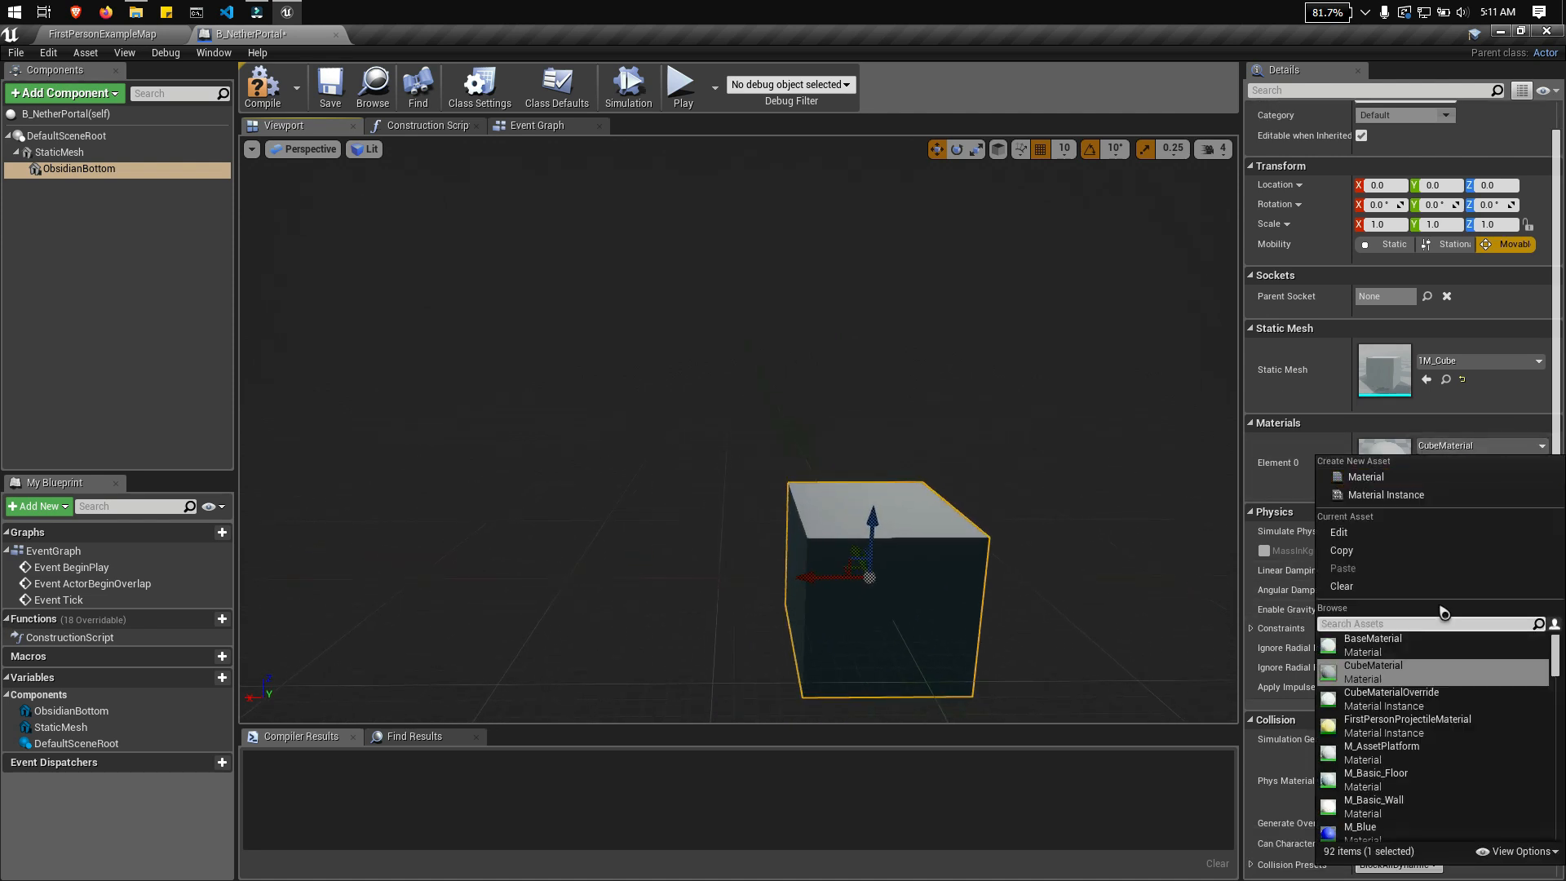
text(ob)
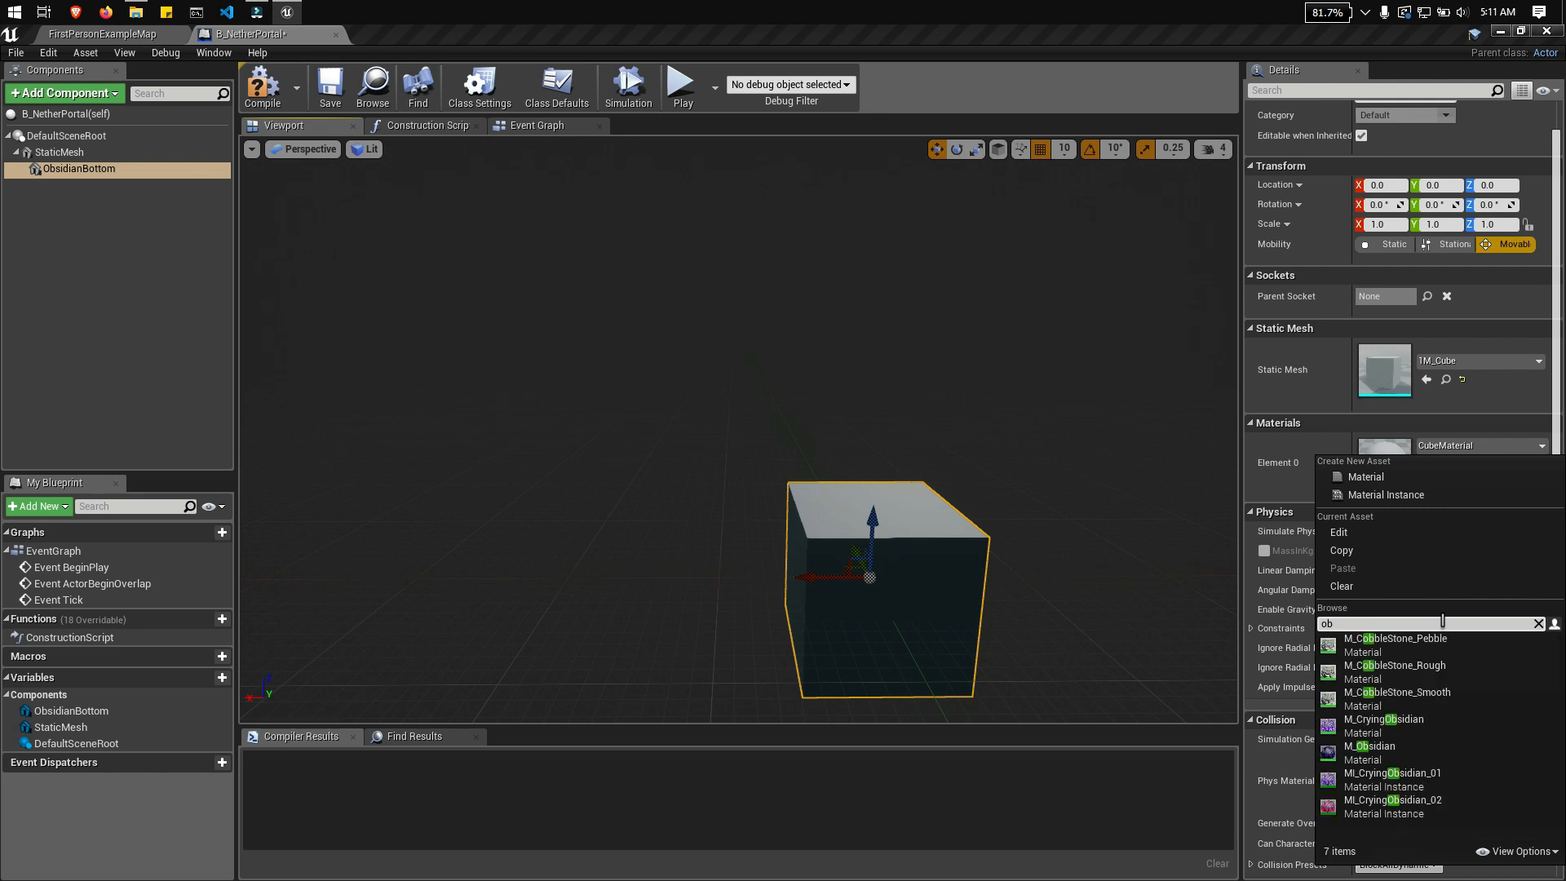
click(1373, 750)
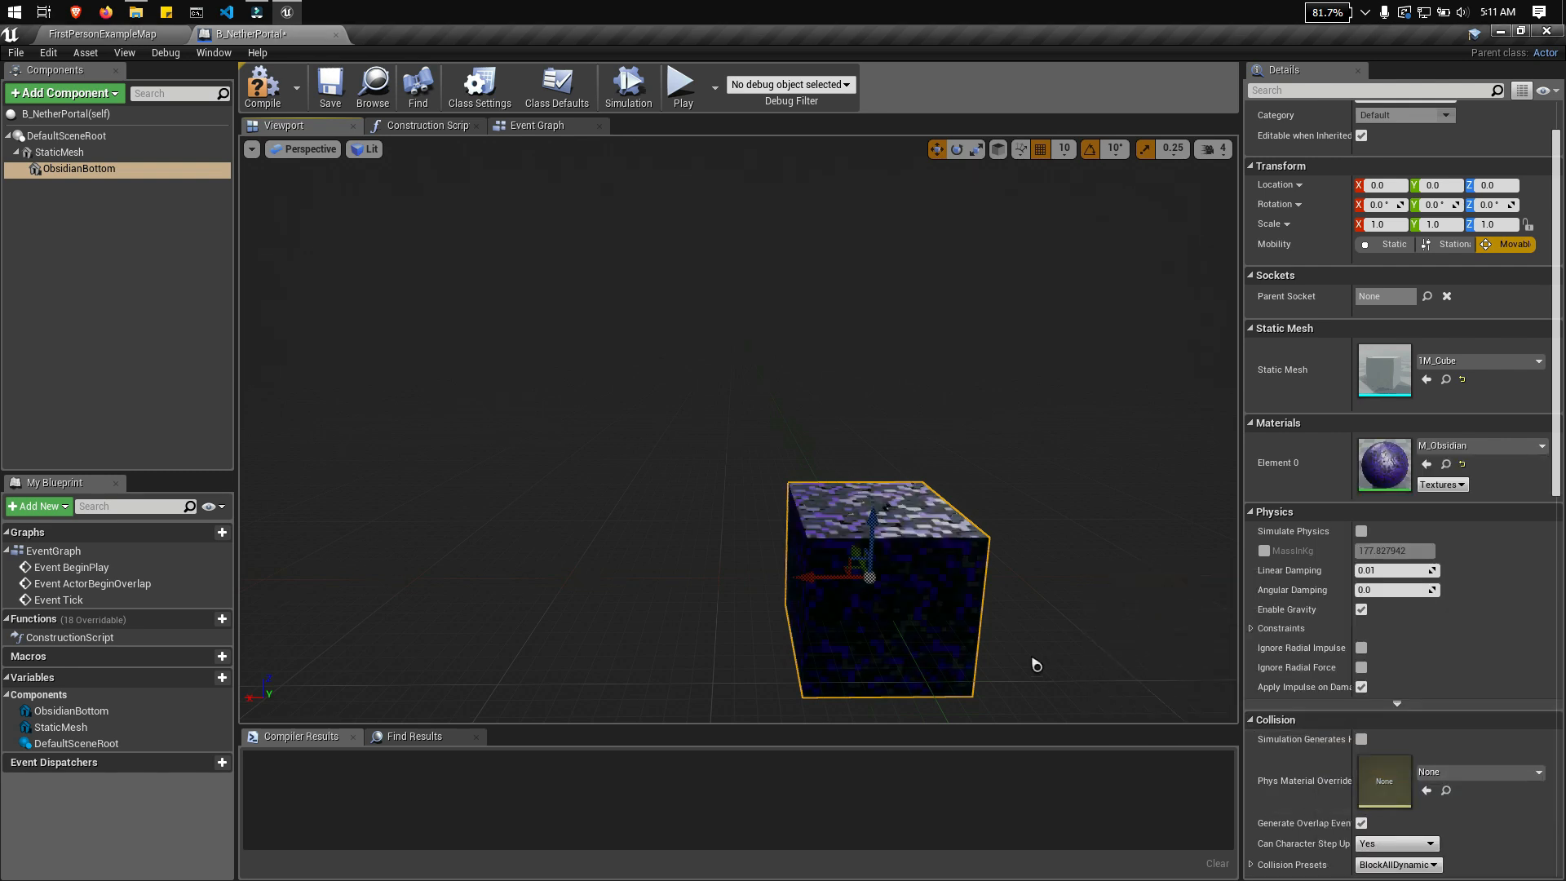
Step: Try to raise the ObsidianBottom block along the Z axis in the perspective view, and undo the move
mouse_move(1032, 658)
right_down()
mouse_move(857, 663)
mouse_move(1003, 662)
right_up()
key(d)
mouse_move(1059, 640)
right_down()
mouse_move(1008, 643)
mouse_move(1060, 639)
right_up()
key(s)
key(w)
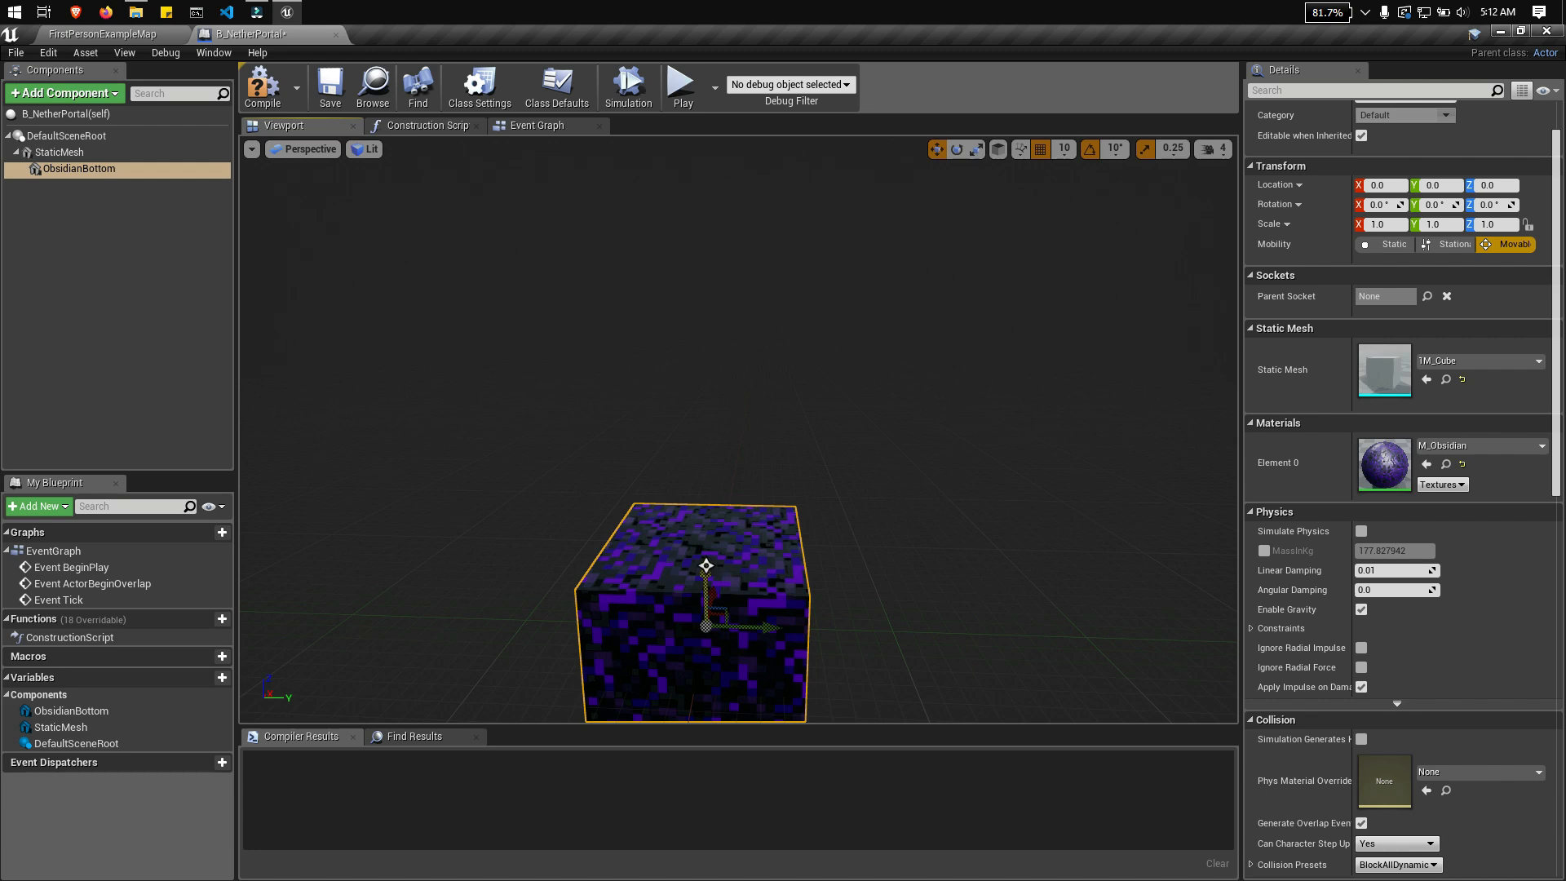
drag(708, 567, 708, 514)
key(ctrl+z)
Step: Switch the viewport to the Front orthographic view and display the scene in Unlit mode
right_drag(898, 640, 877, 665)
click(801, 570)
key(d)
right_drag(970, 552, 797, 523)
scroll(1014, 525, down, 3)
mouse_move(1013, 525)
right_down()
mouse_move(990, 518)
mouse_move(1002, 535)
right_up()
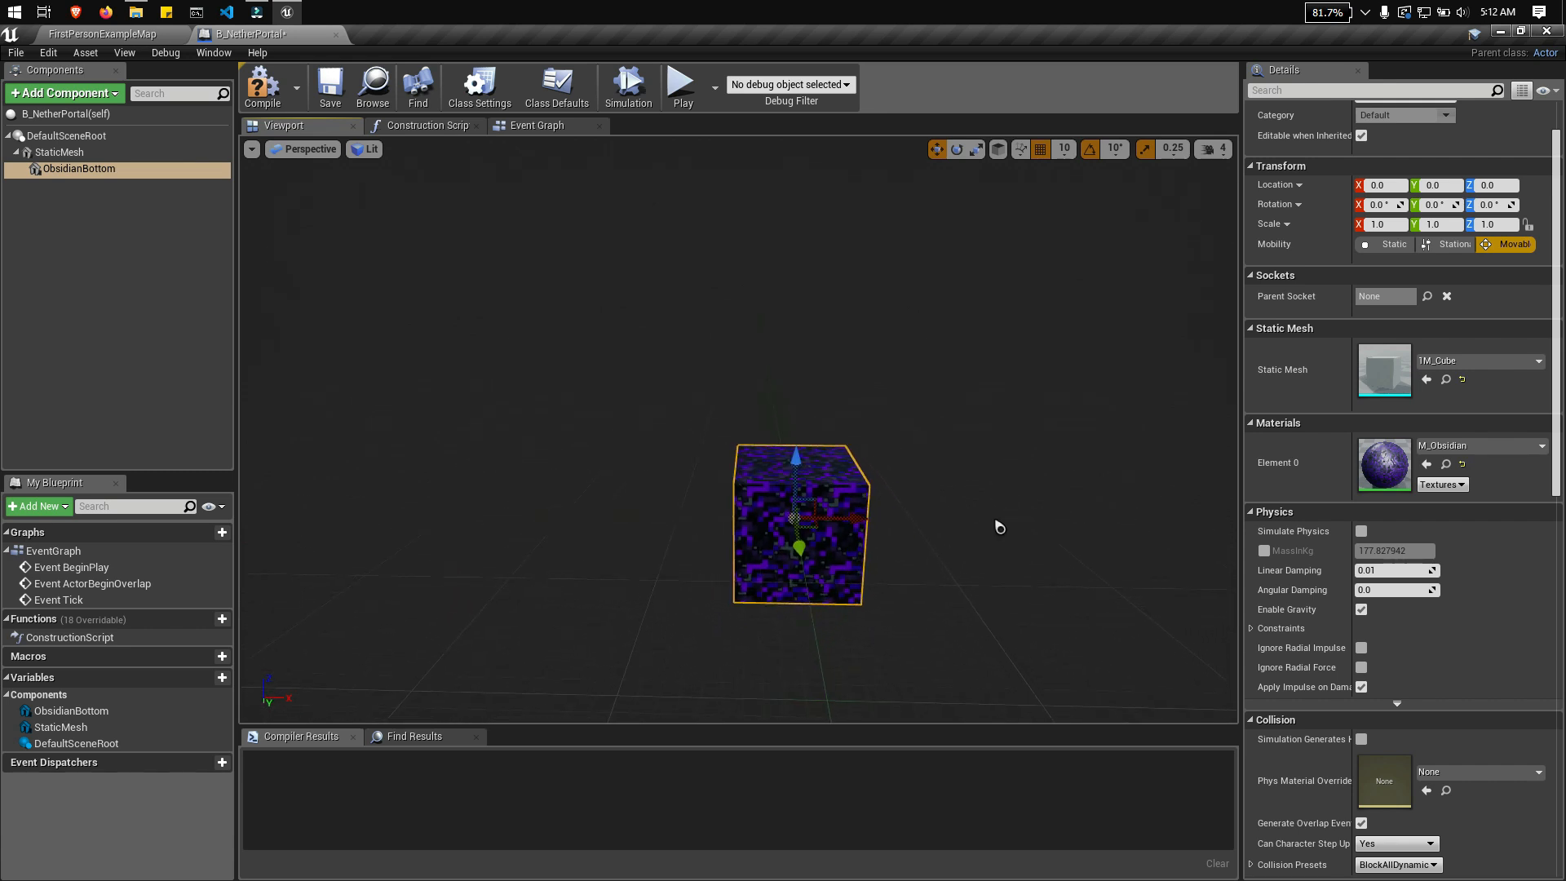
click(323, 155)
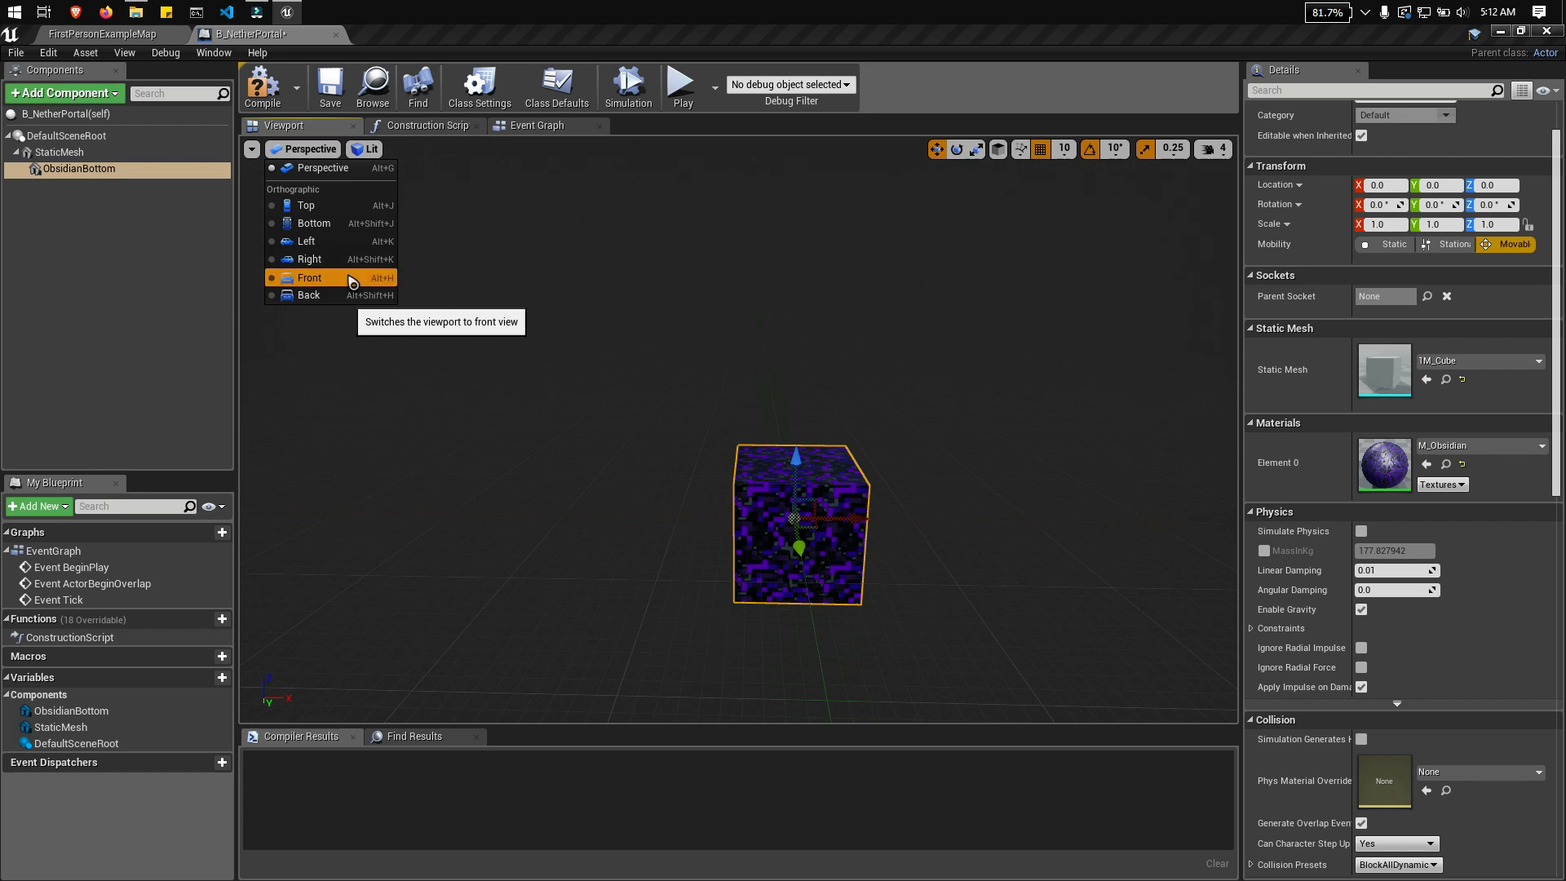
click(352, 280)
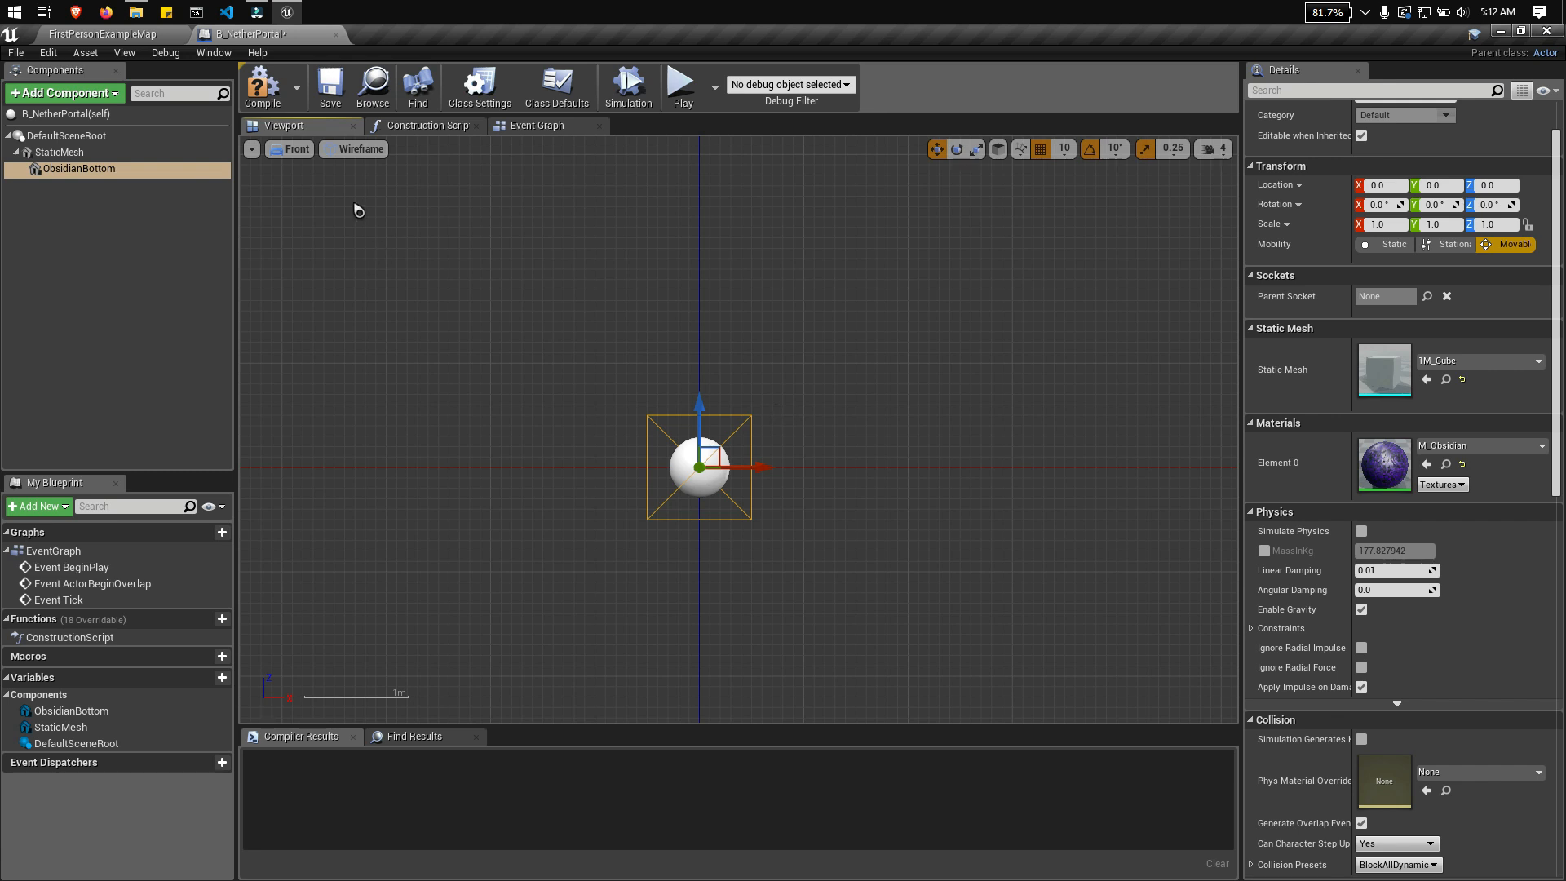
click(379, 152)
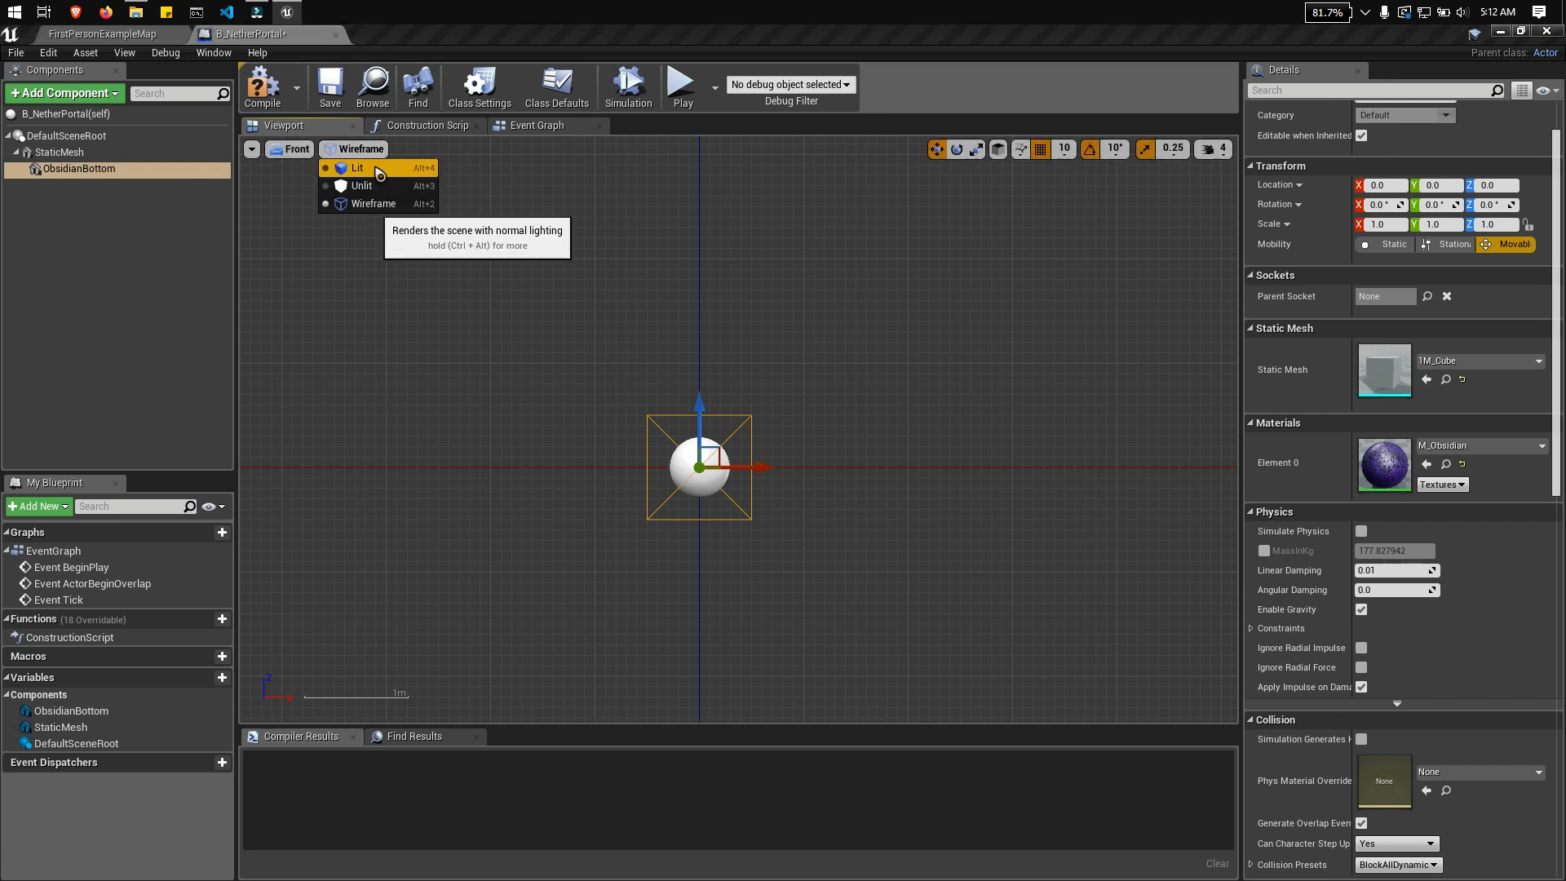
click(372, 187)
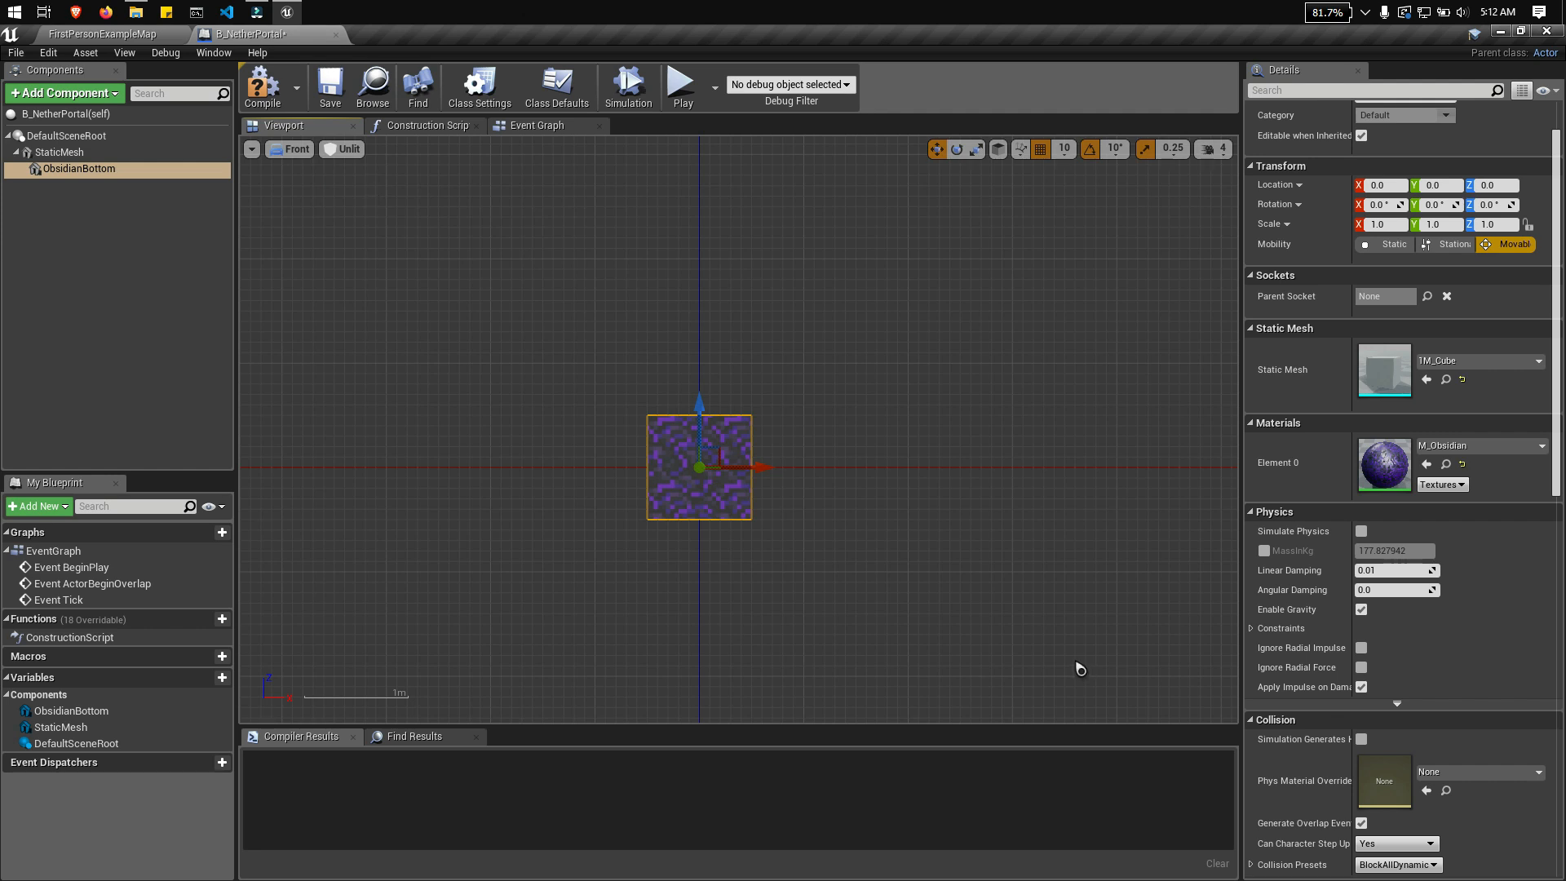
Step: Raise the ObsidianBottom block along the Z axis to a Z location of 50
right_drag(836, 581, 1000, 518)
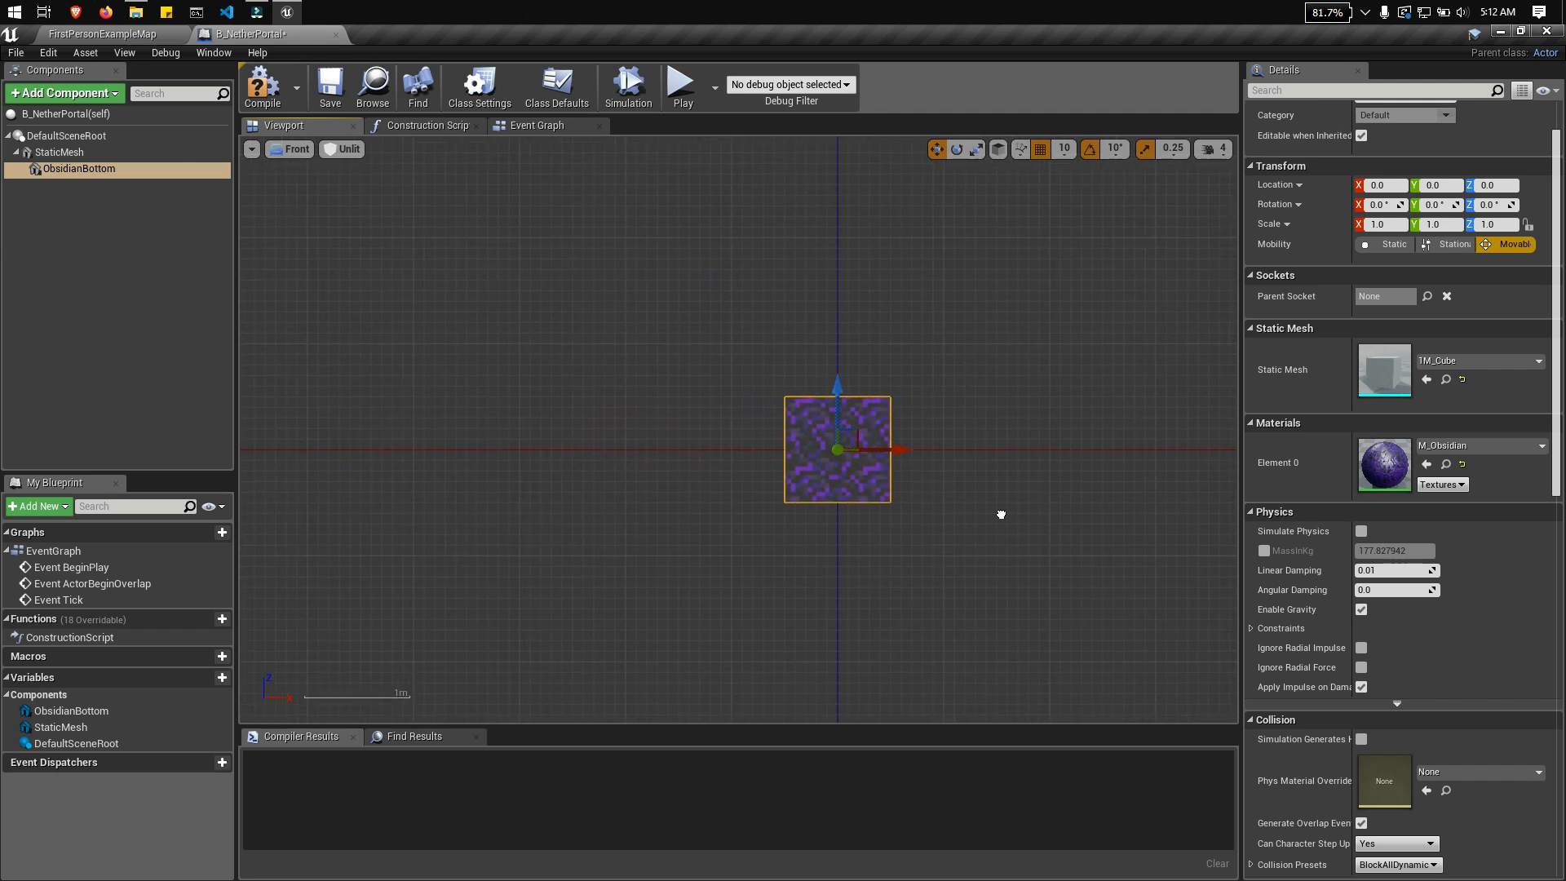
drag(843, 406, 879, 351)
right_drag(990, 494, 1016, 515)
scroll(1101, 524, up, 1)
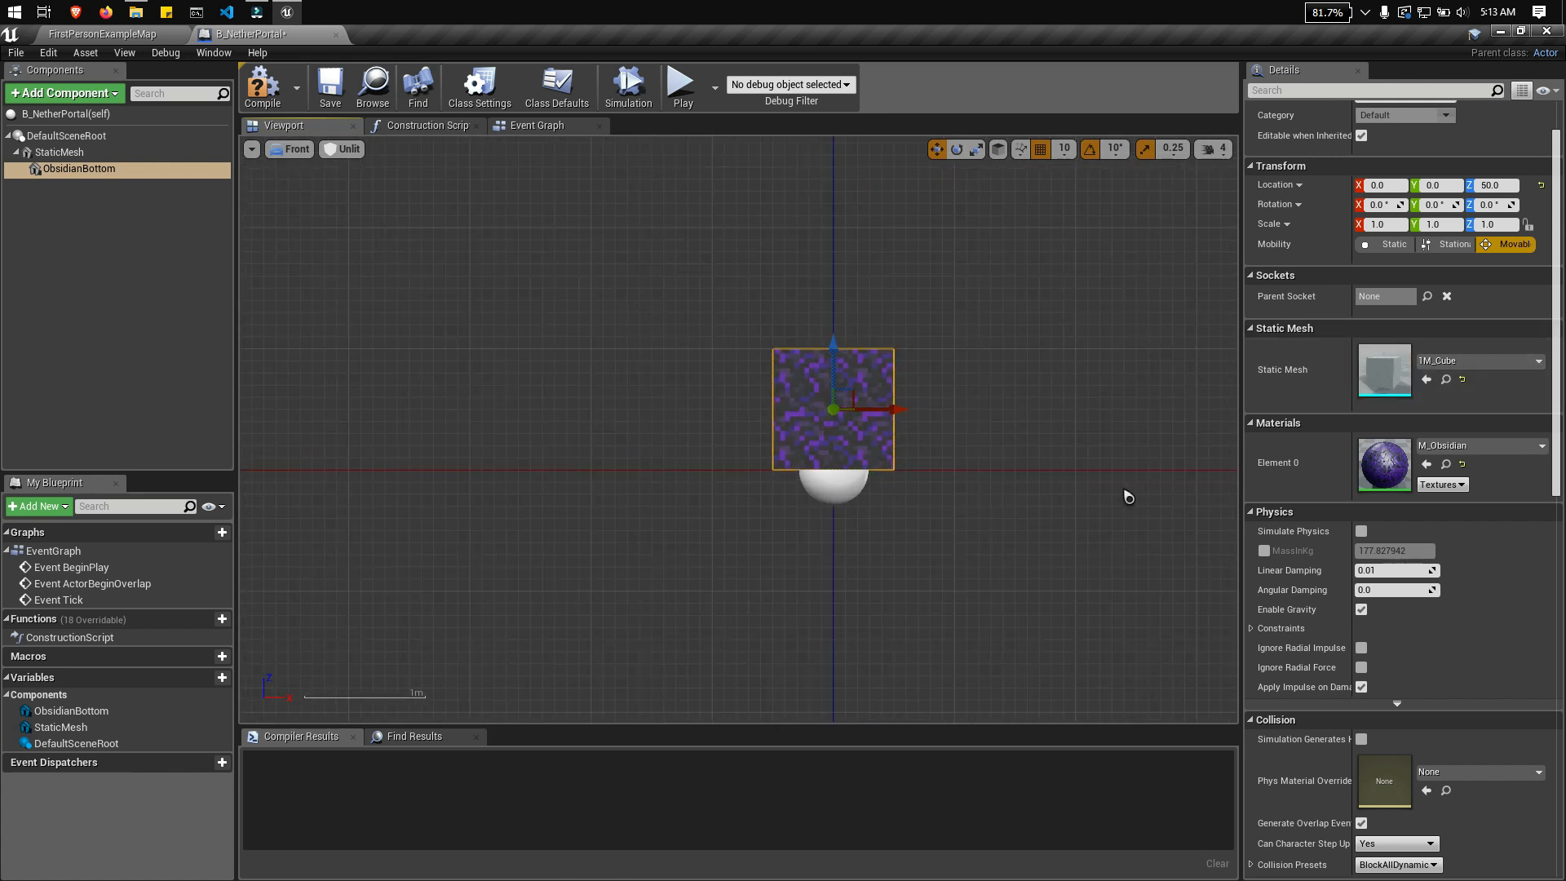
Step: Set the X scale of the ObsidianBottom block to 2
scroll(1125, 496, down, 1)
right_drag(1343, 319, 1356, 390)
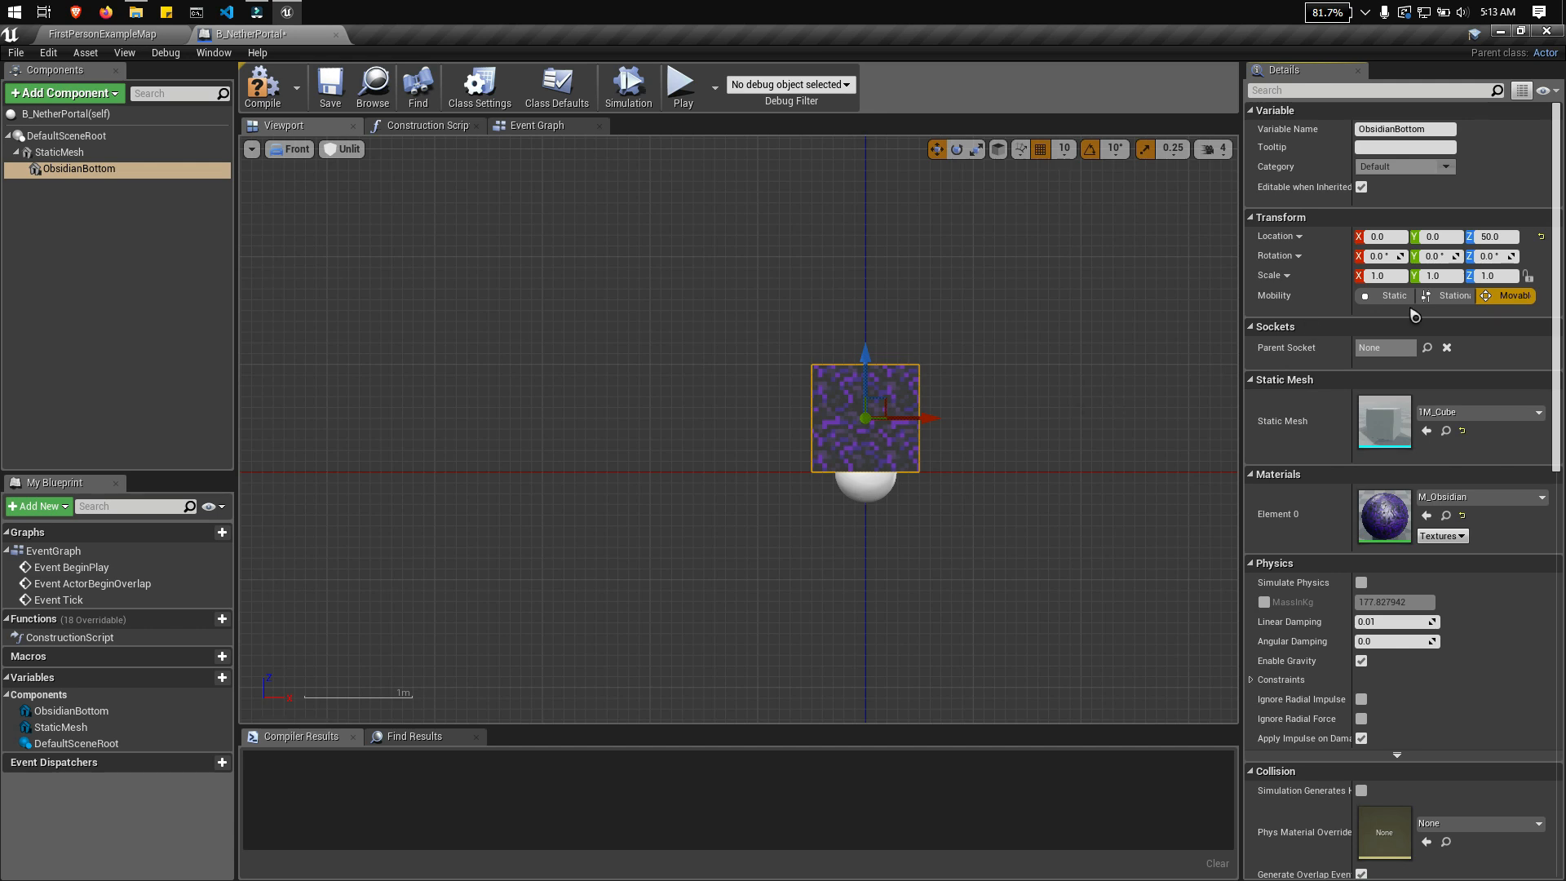
click(1378, 276)
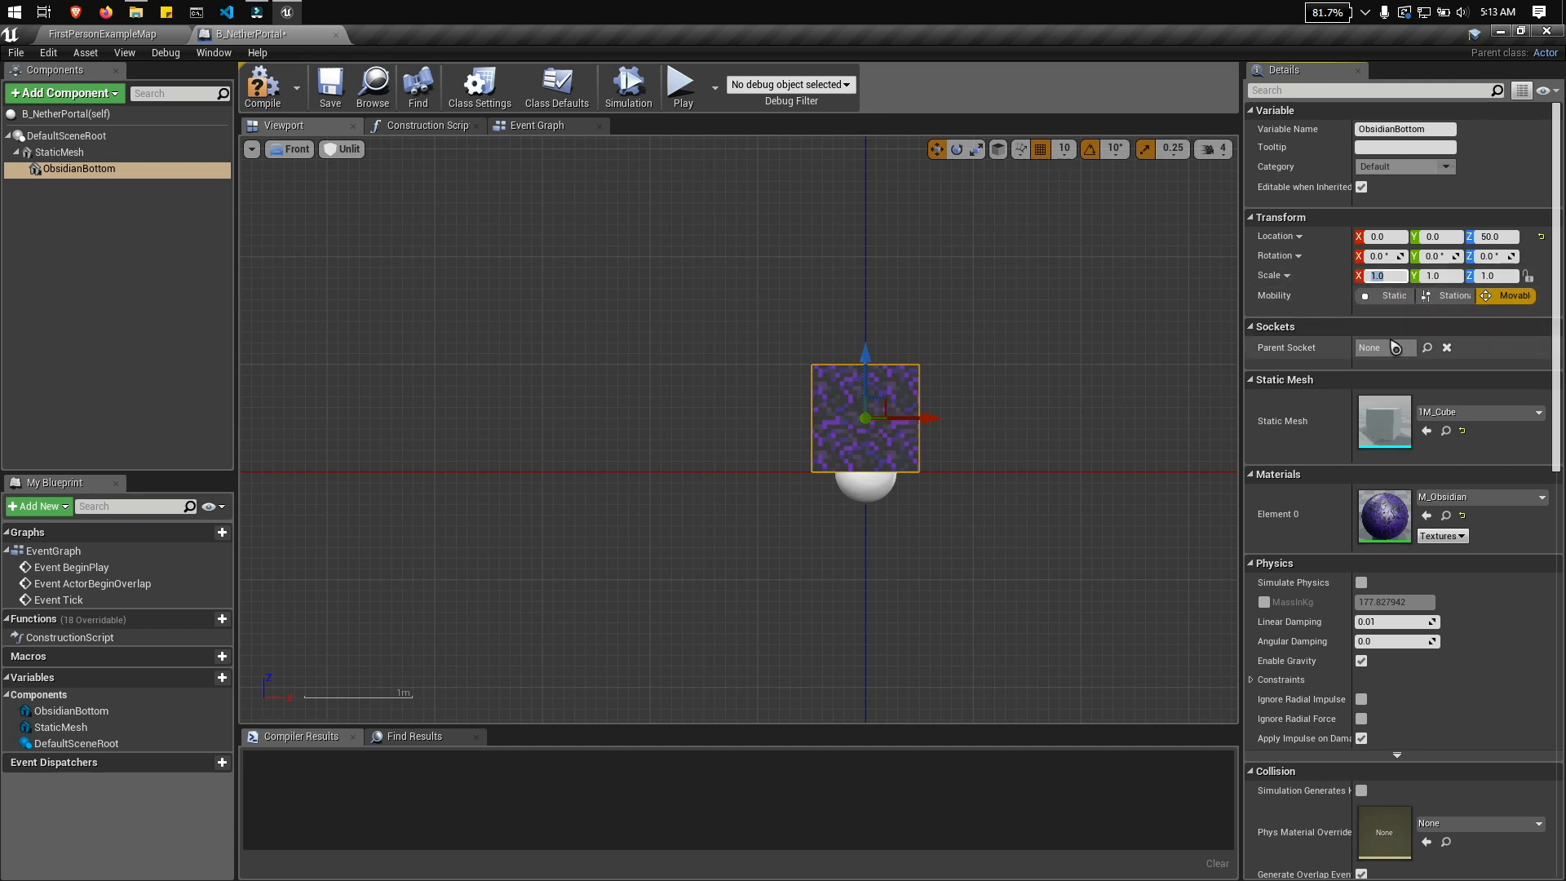
text(2)
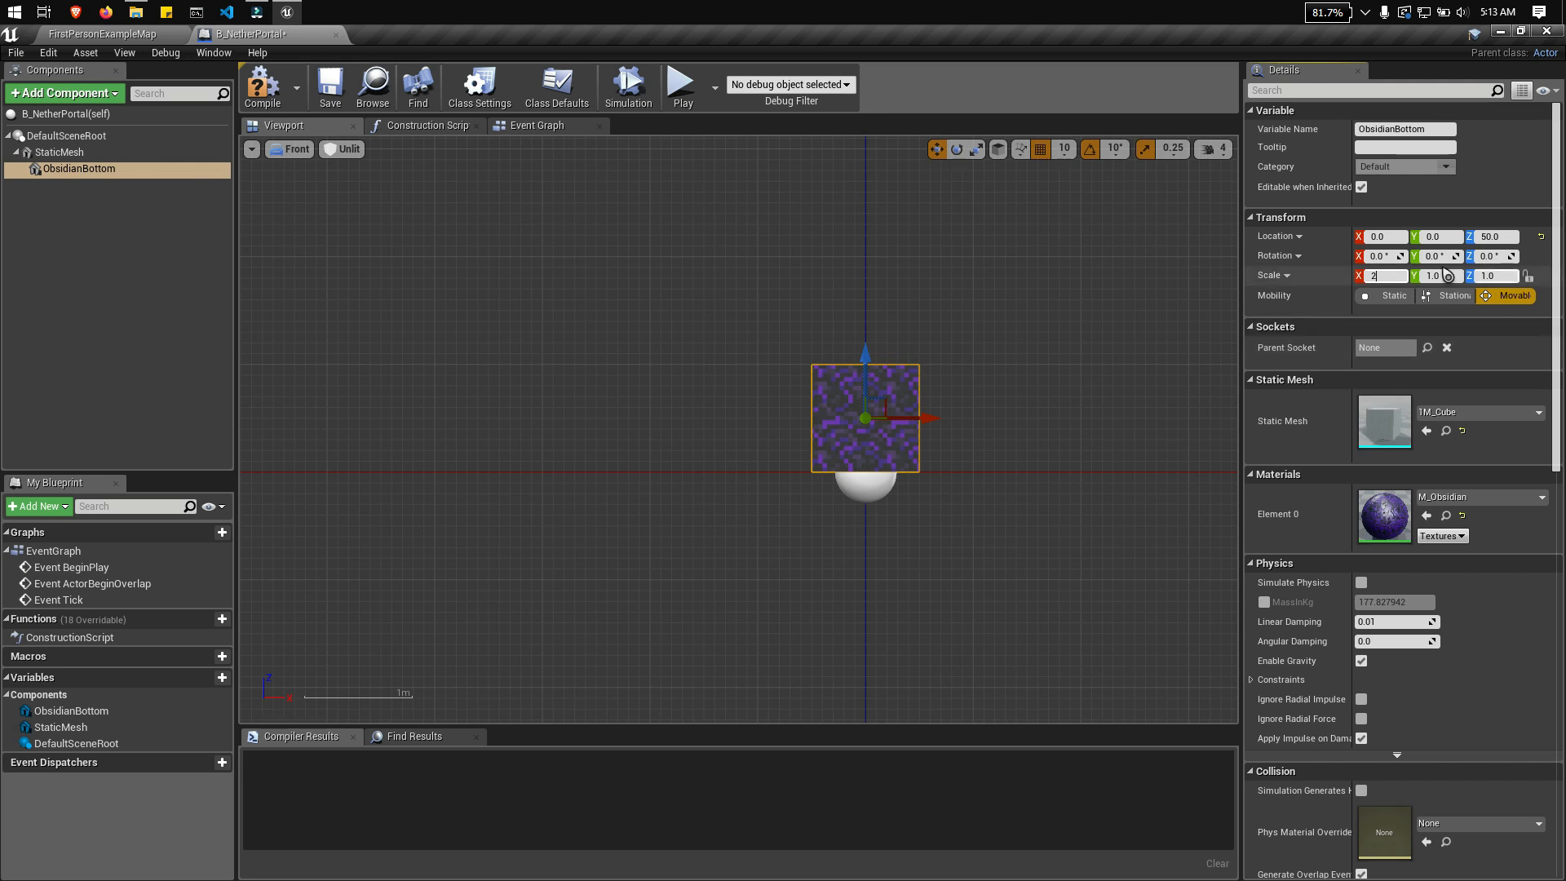
key(Tab)
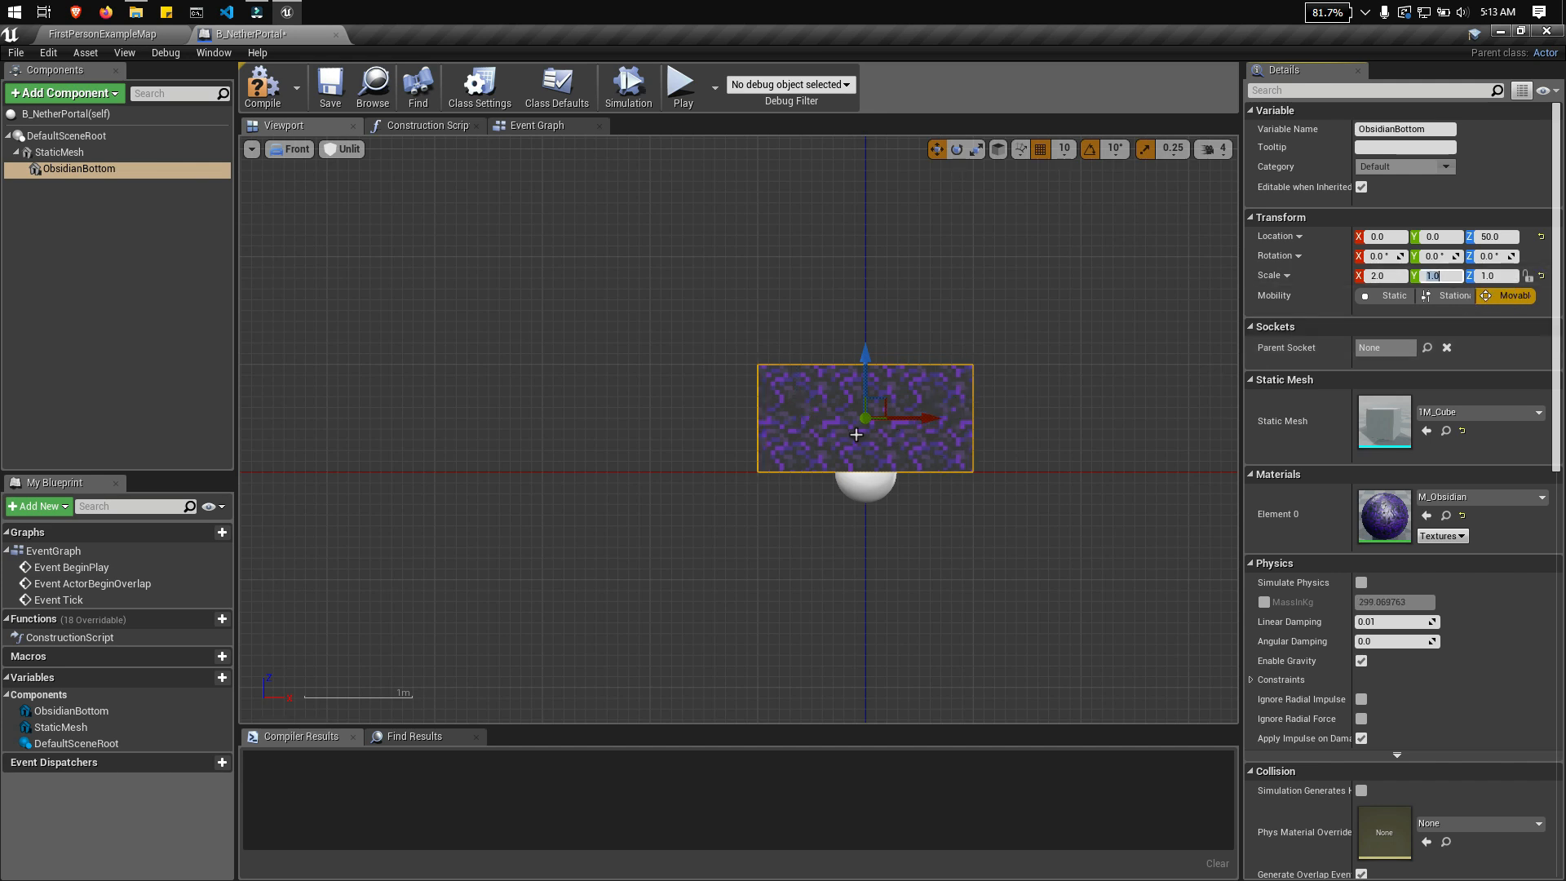
click(901, 419)
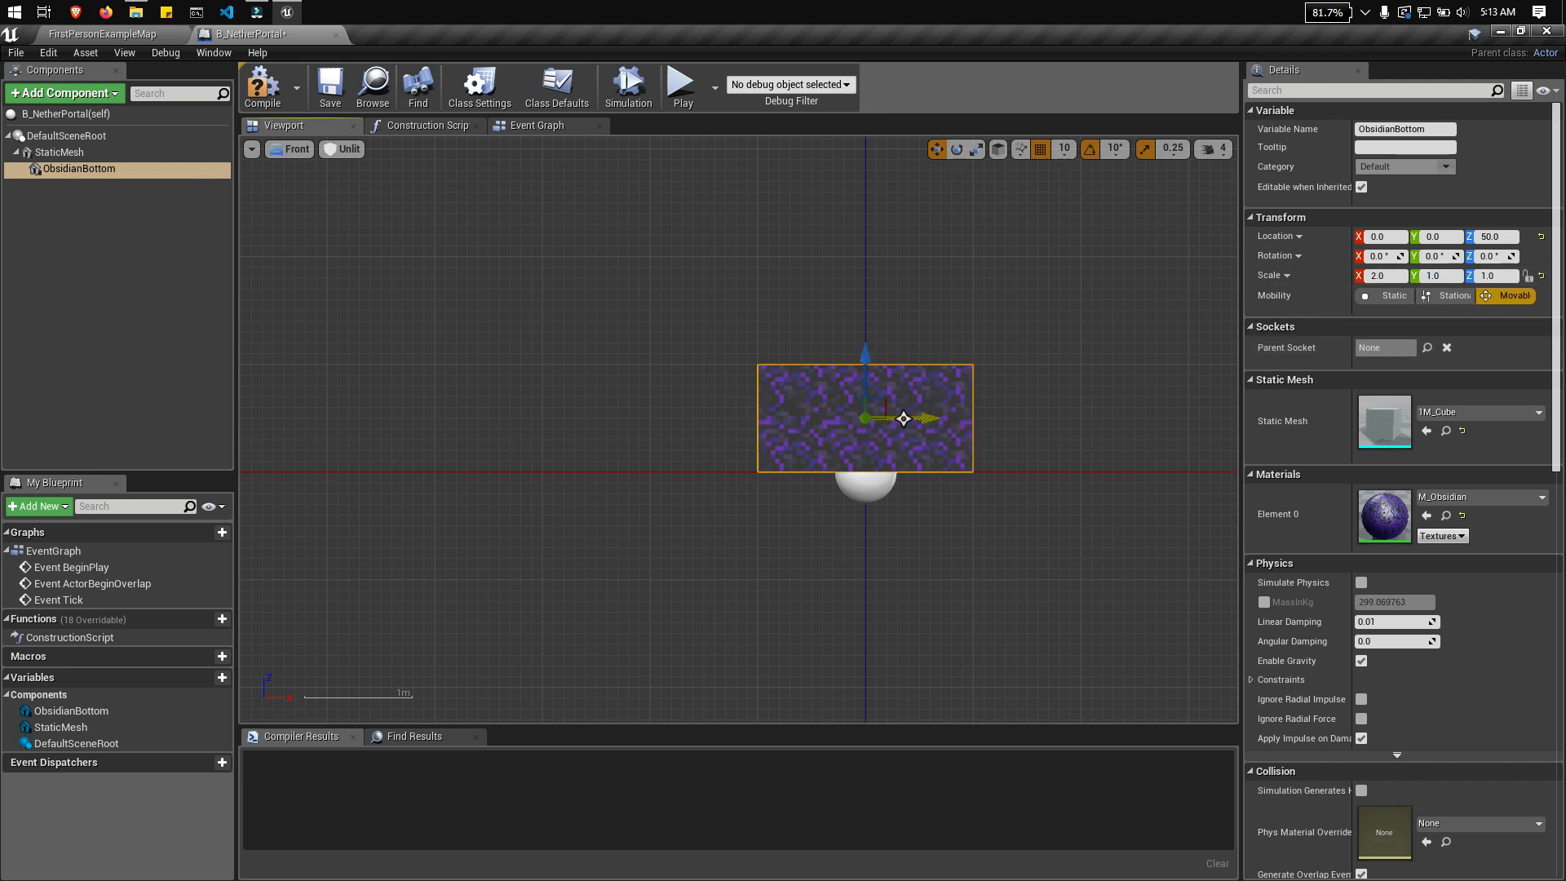
Step: Duplicate the ObsidianBottom component and name the copy ObsidianTop
right_drag(967, 330, 973, 473)
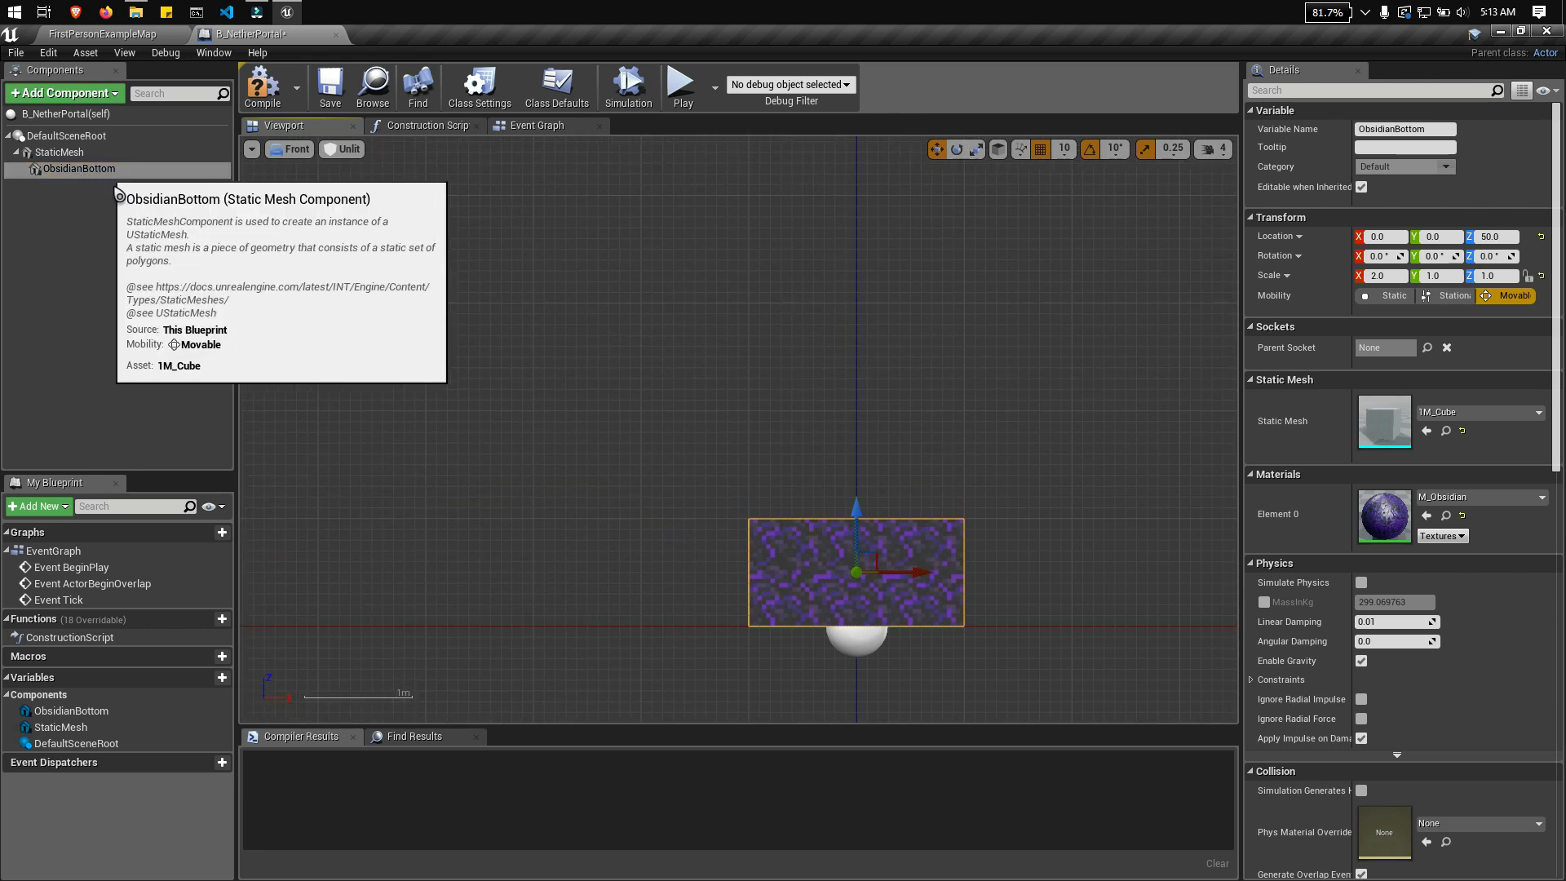
right_click(97, 169)
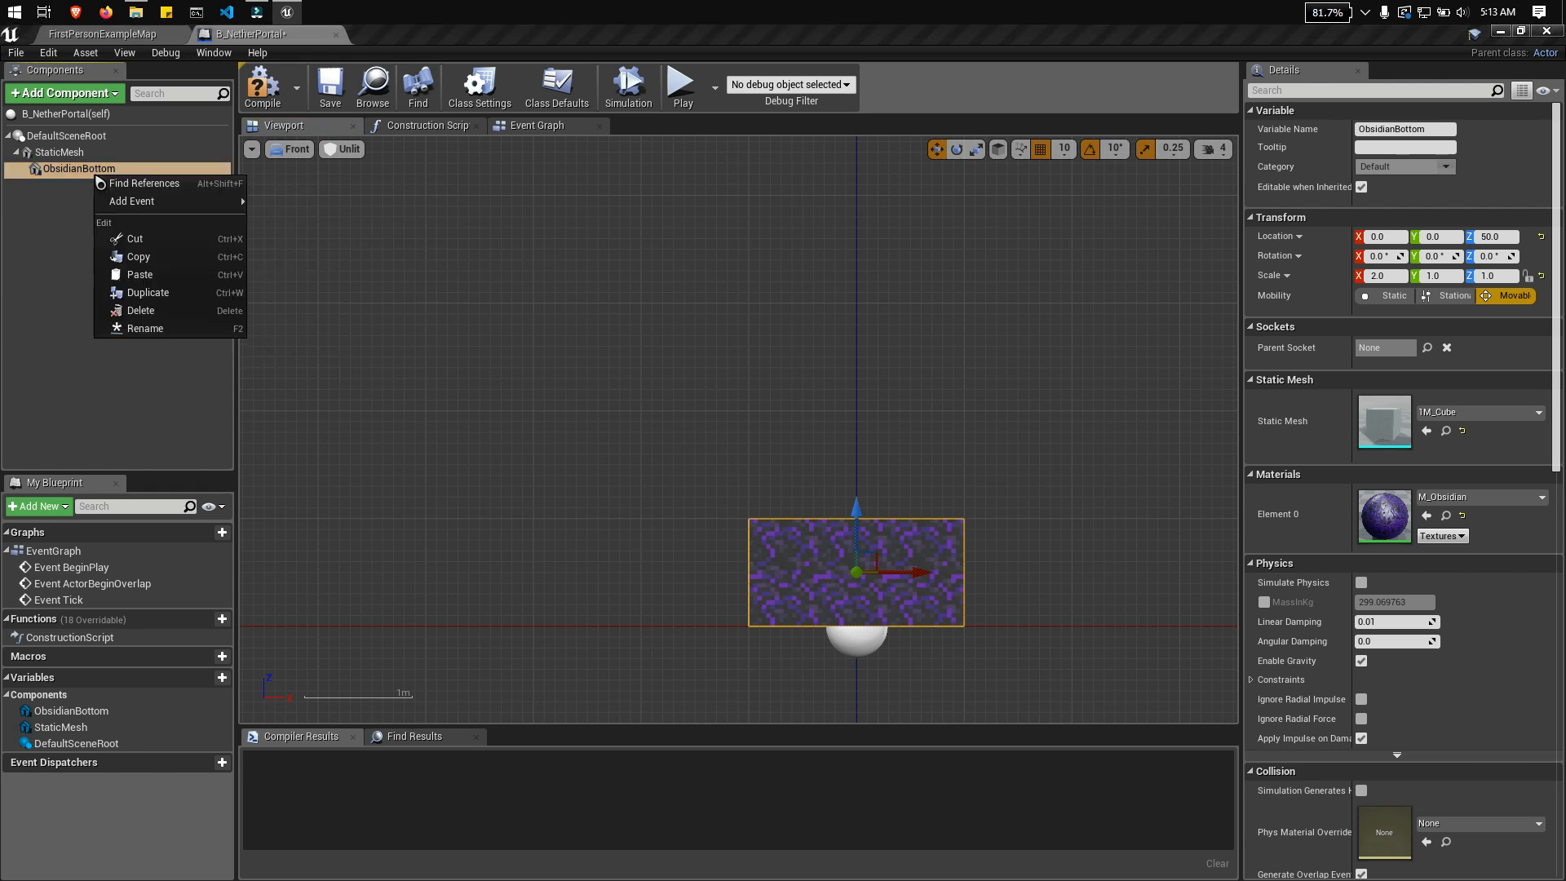
click(135, 292)
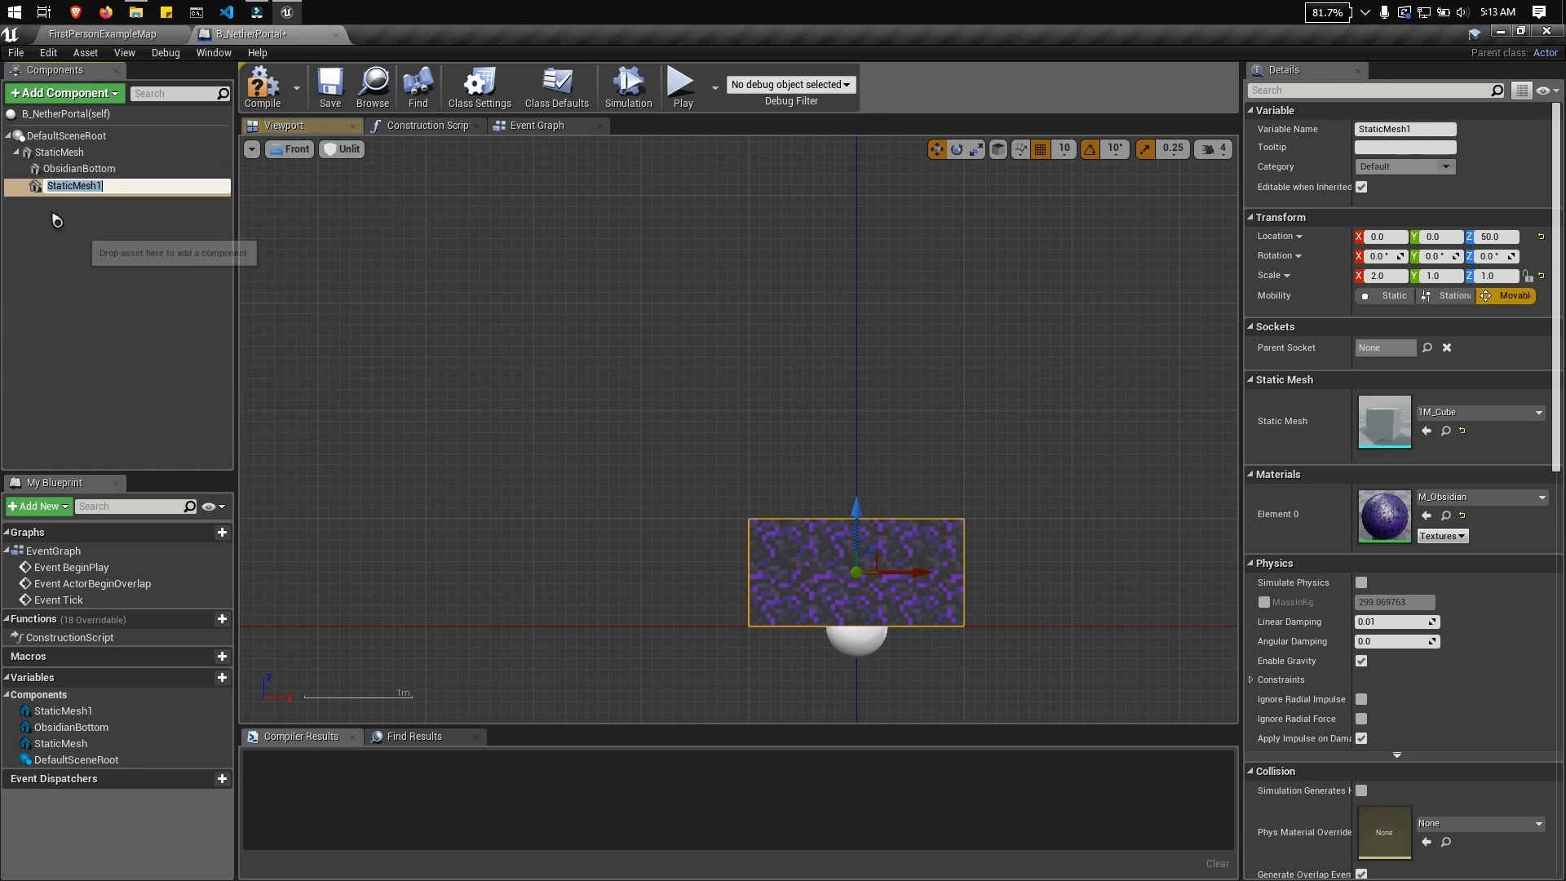
text(ObsidianTop)
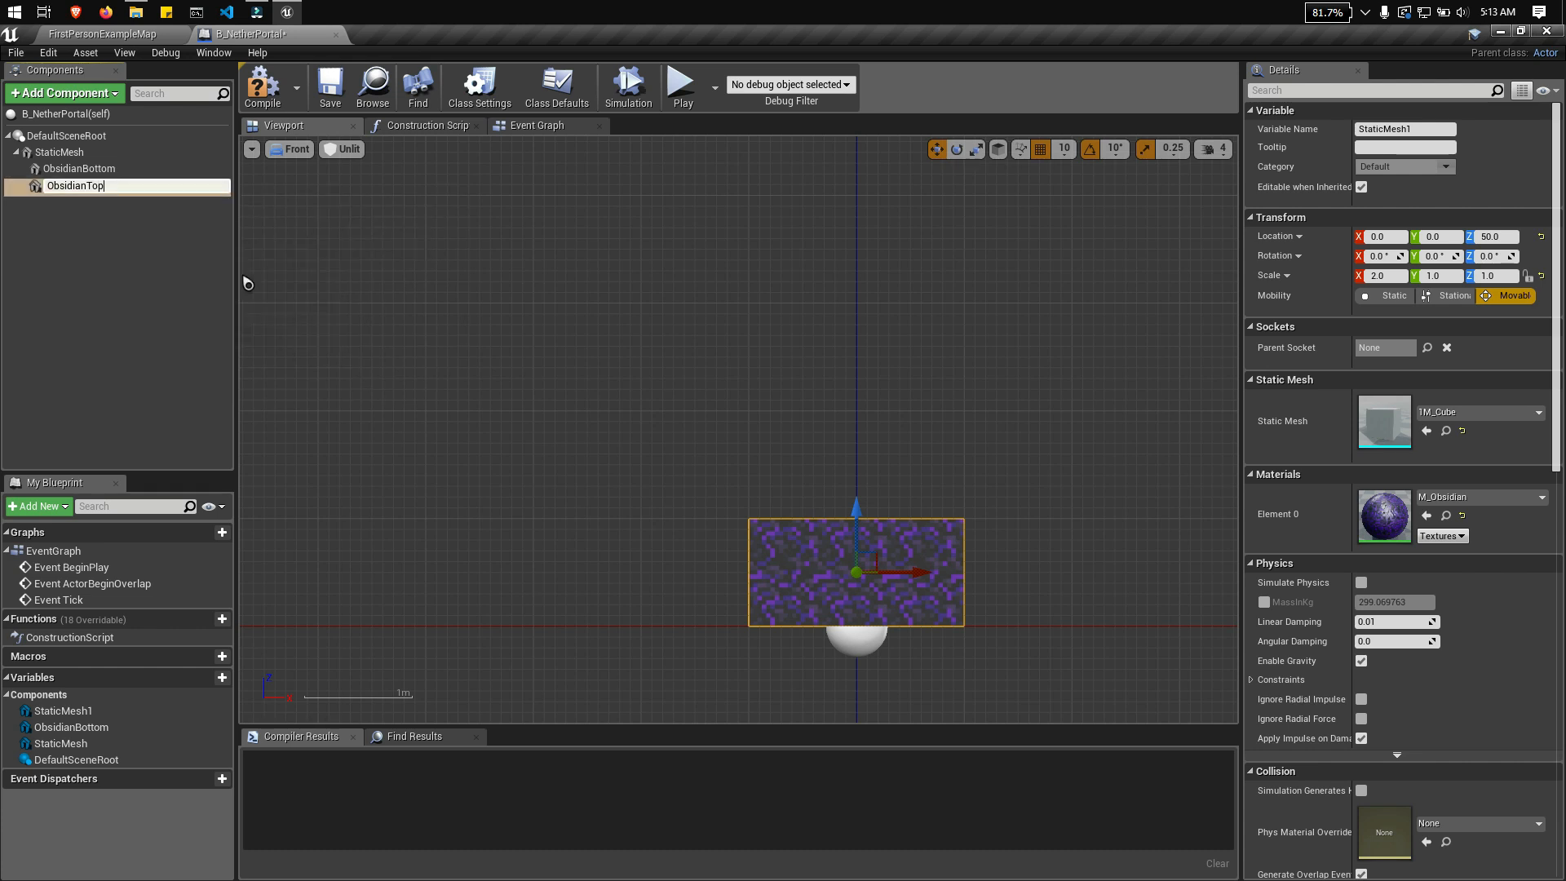
click(114, 280)
click(884, 561)
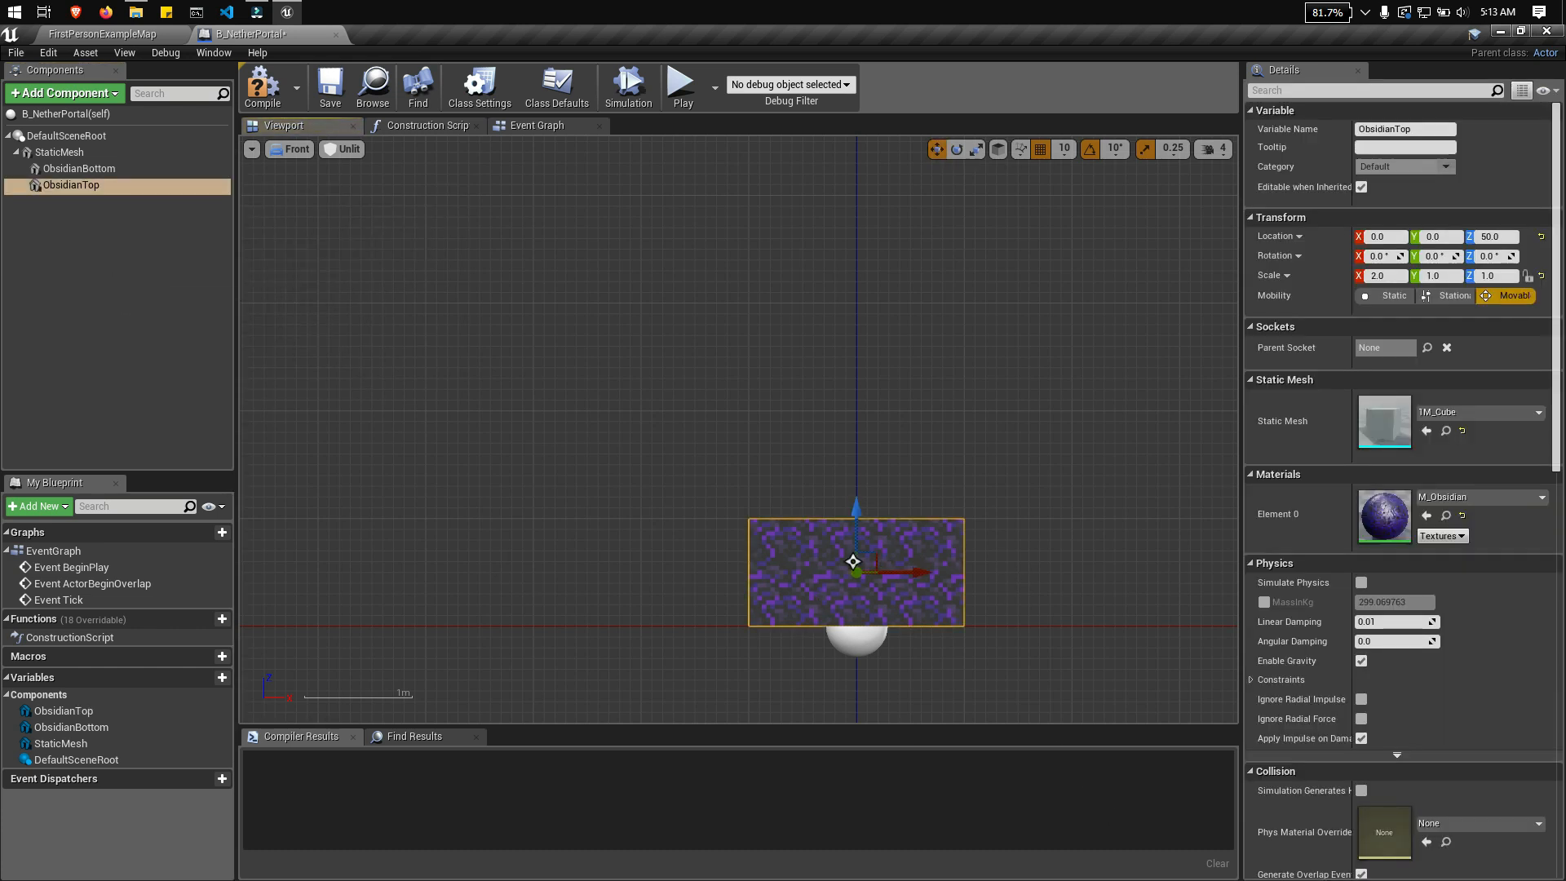
Step: Raise the ObsidianTop block above the bottom block to a Z location of 450
drag(858, 535, 858, 212)
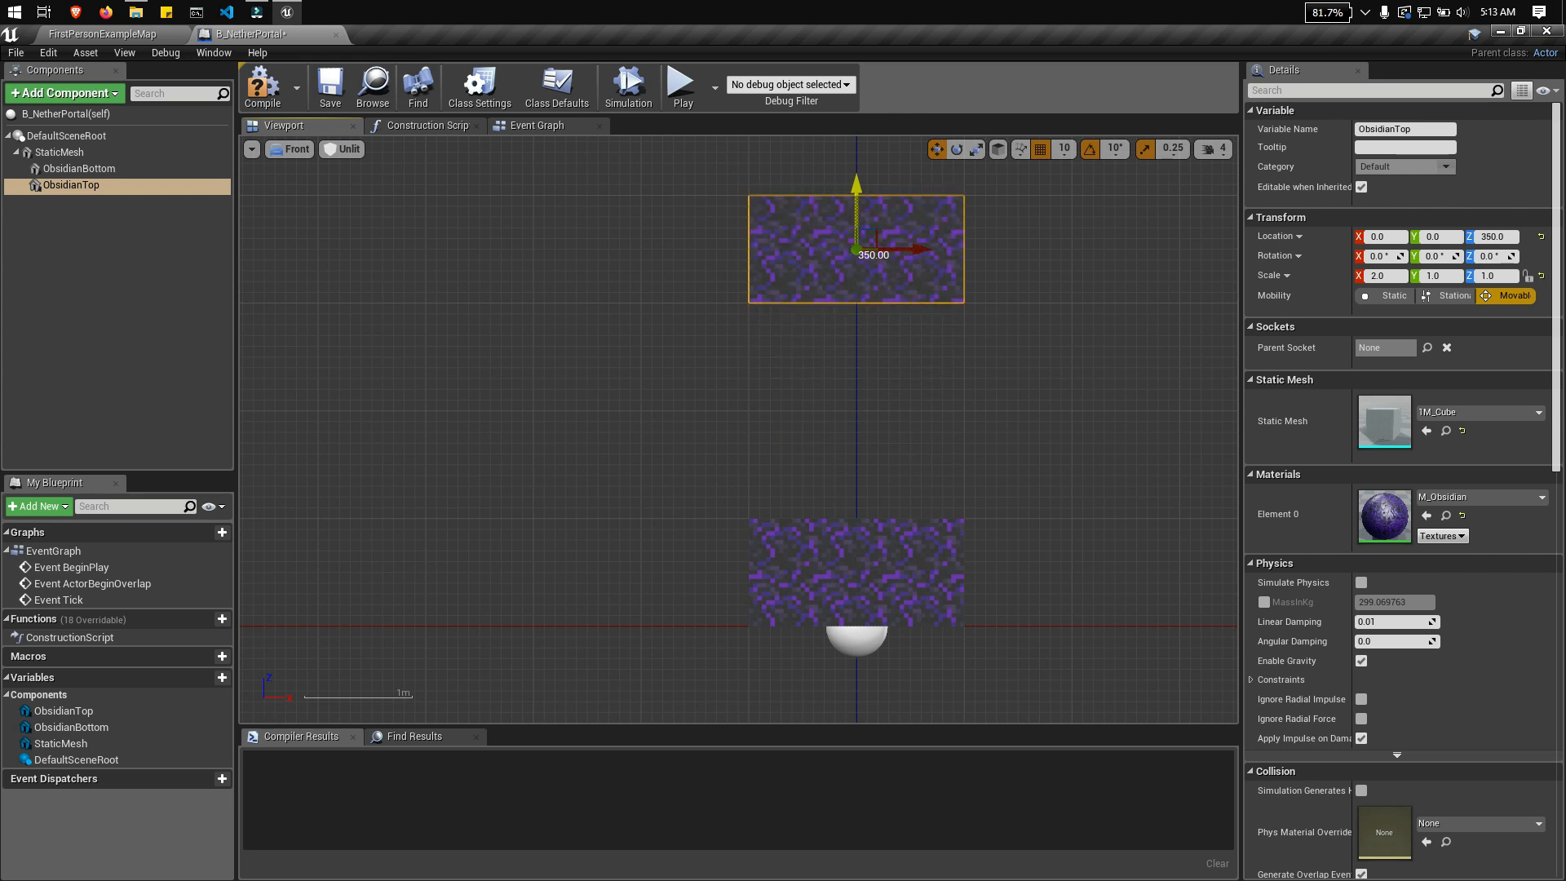
right_drag(1011, 577, 998, 666)
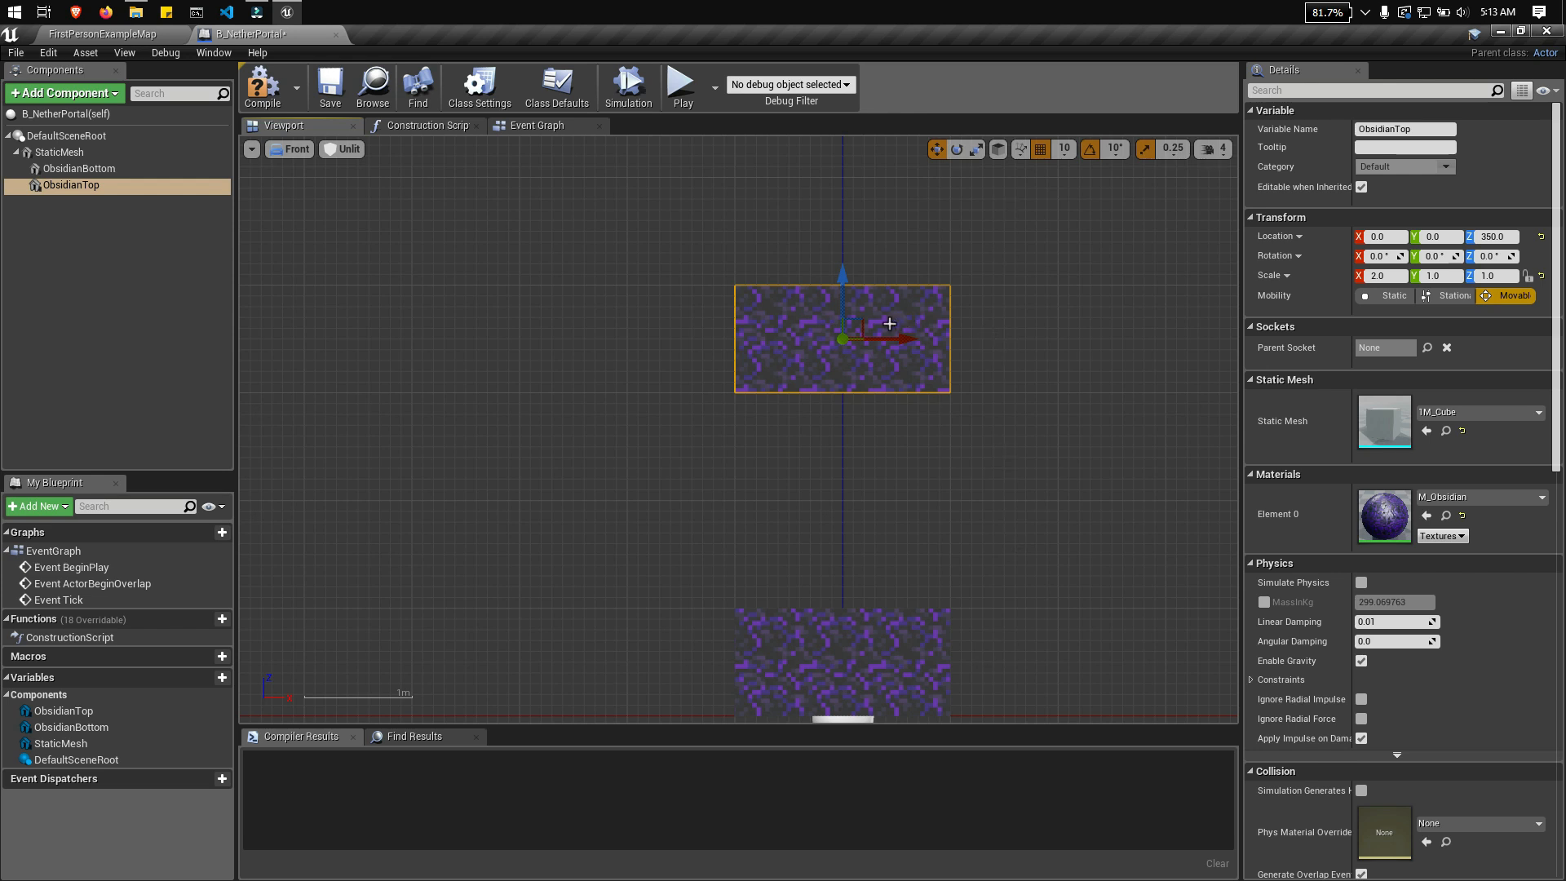
drag(843, 280, 858, 175)
scroll(986, 440, up, 3)
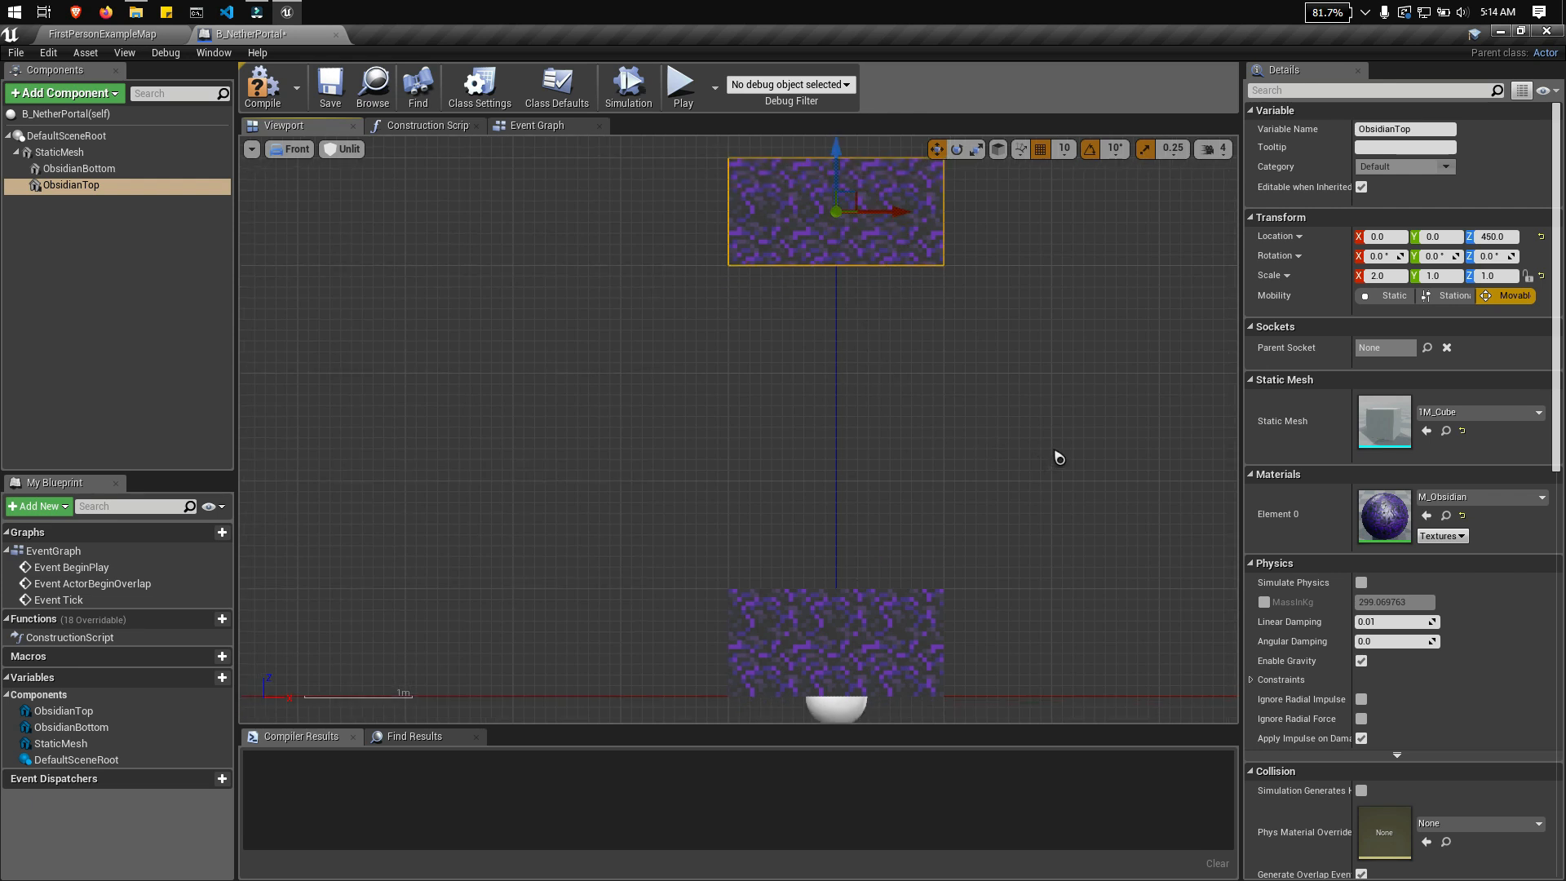
Step: Paste a copy of the ObsidianTop component and attach it to StaticMesh as its child
right_drag(1005, 471, 949, 497)
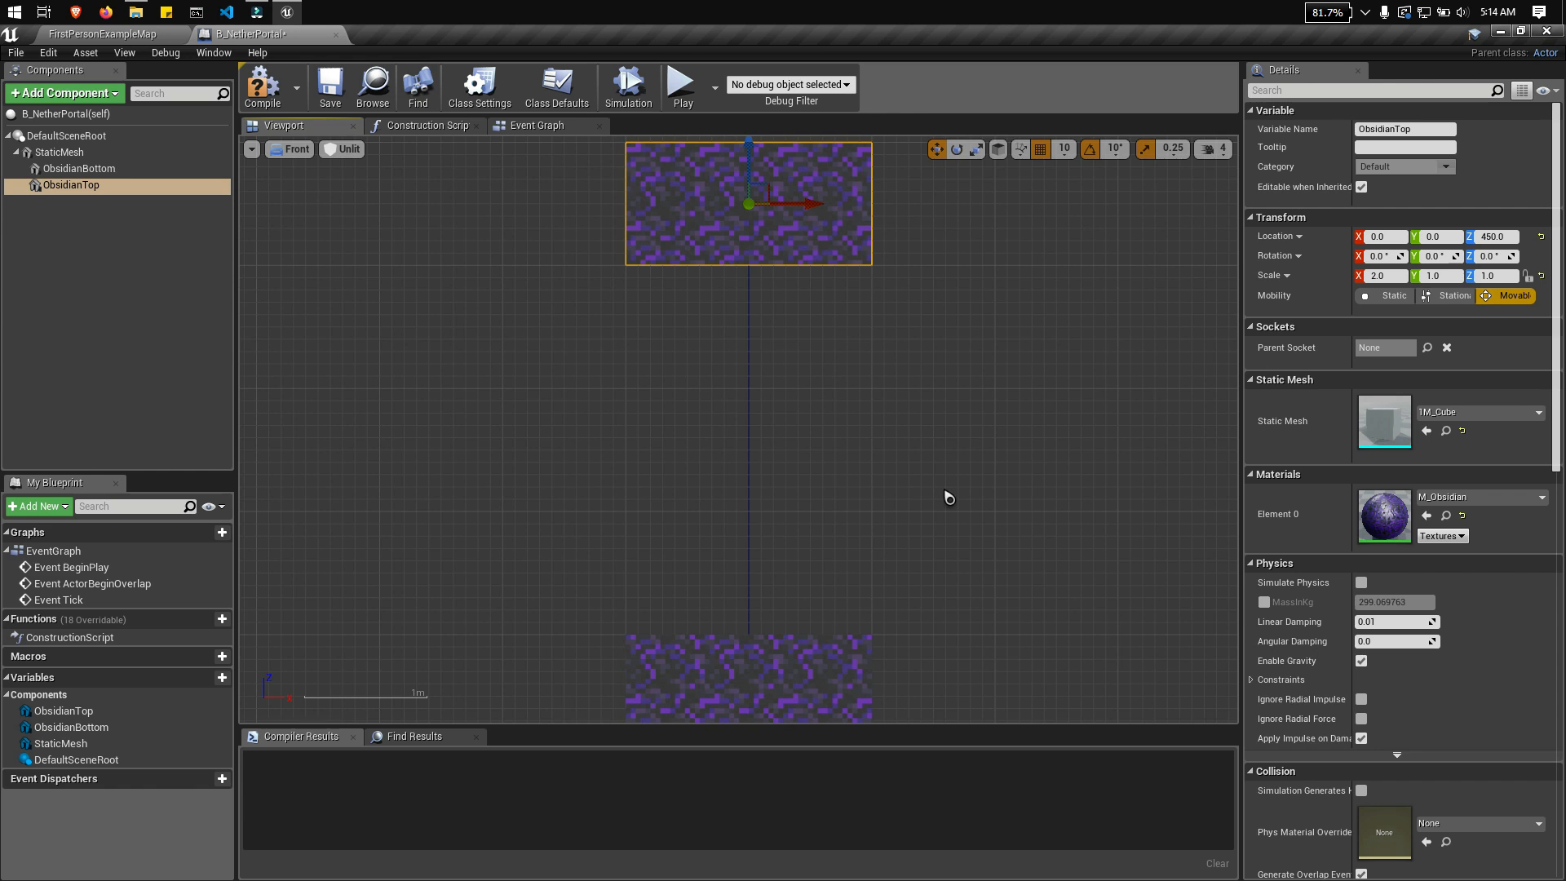
right_drag(650, 353, 731, 327)
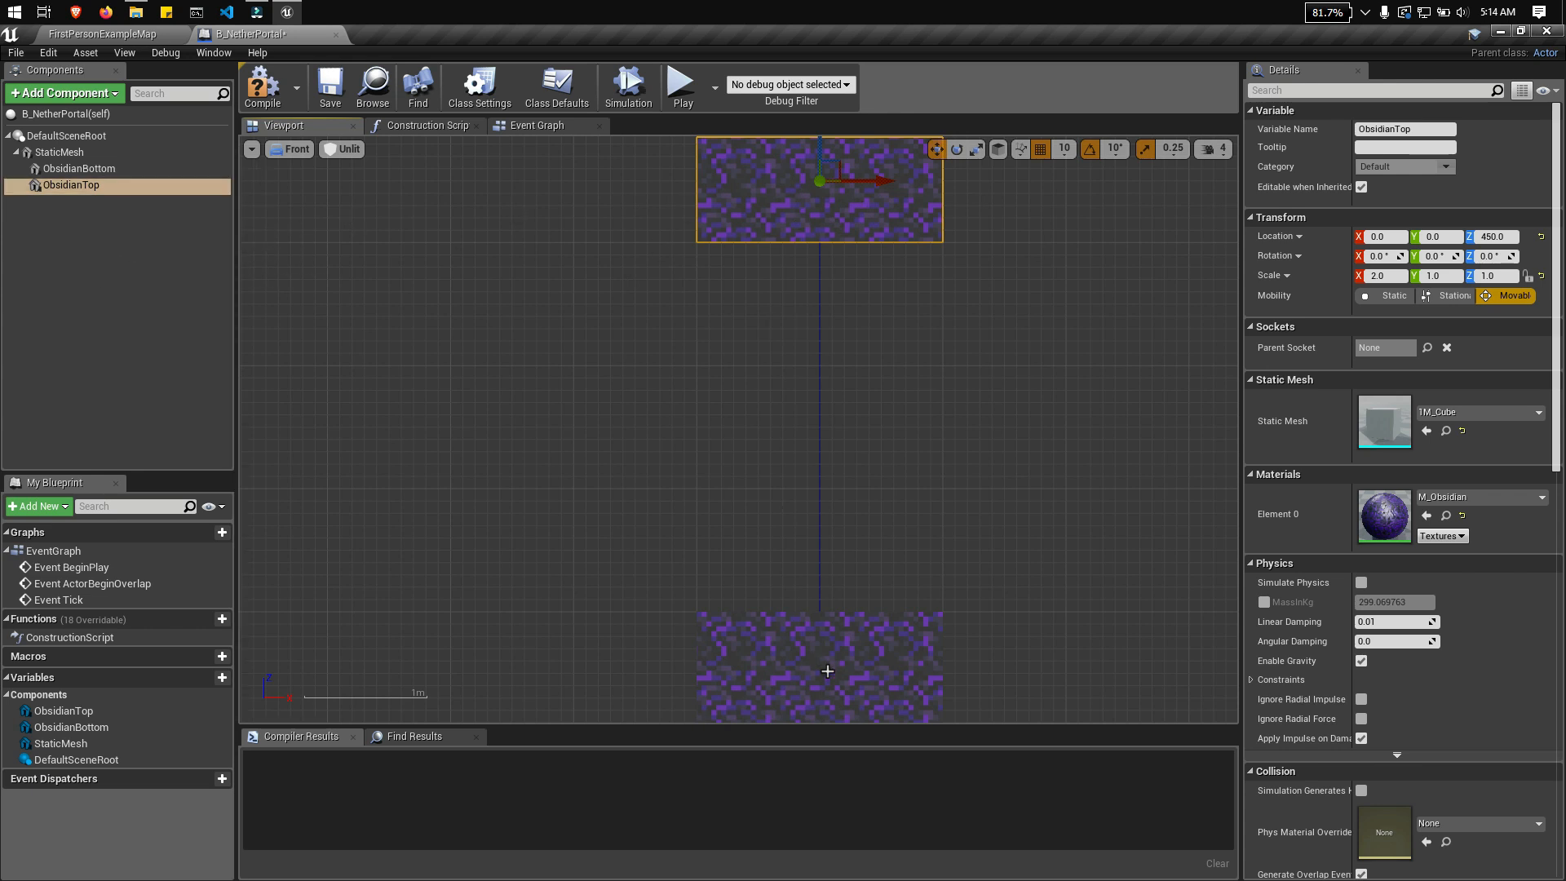
key(ctrl+v)
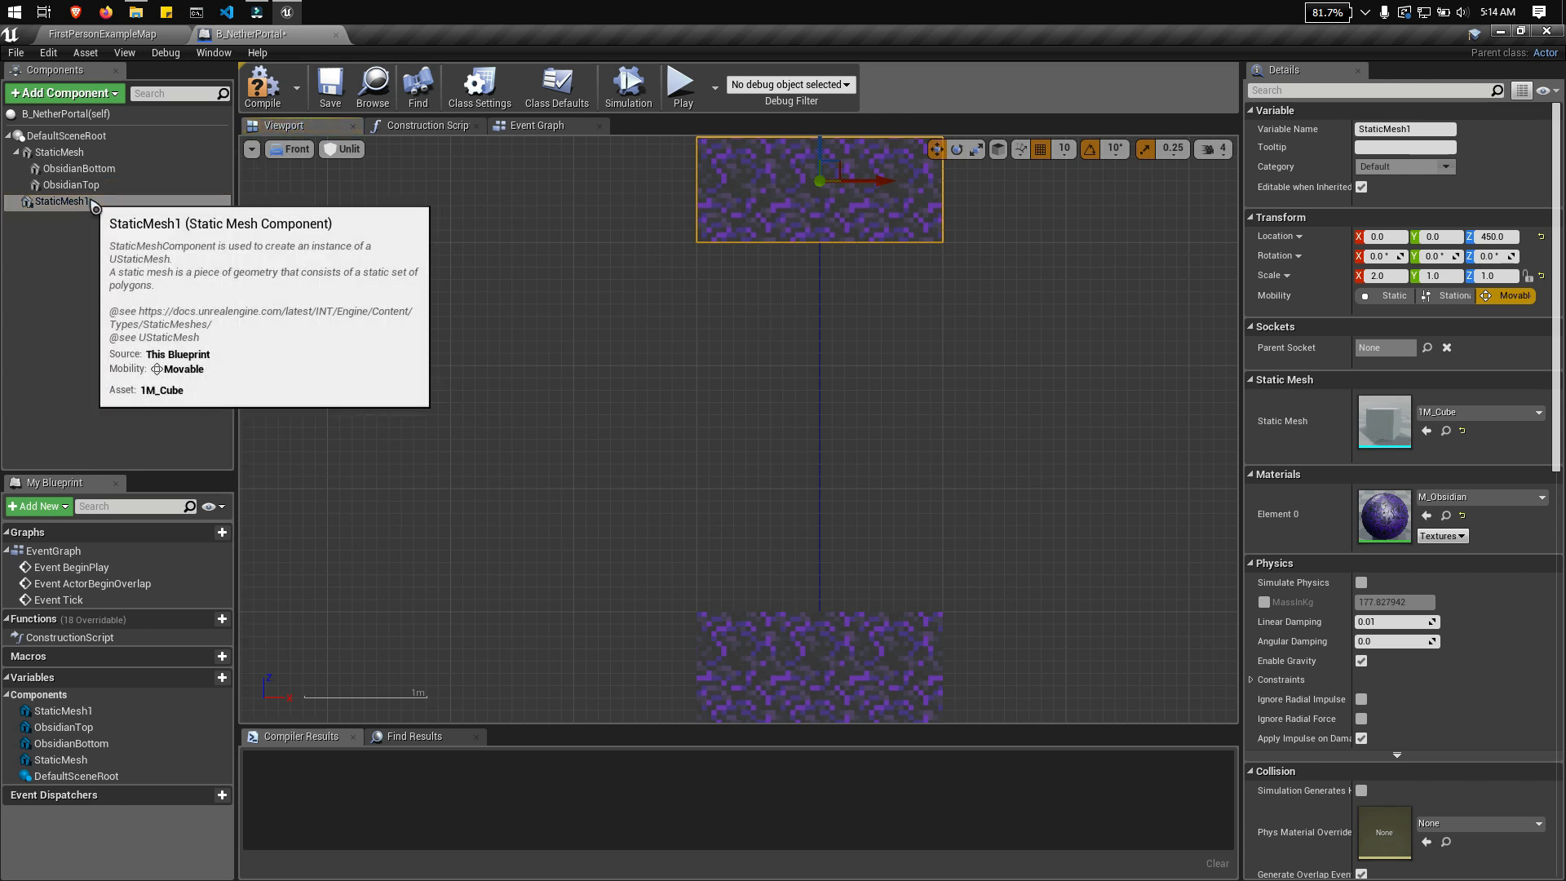
drag(84, 198, 73, 153)
Step: Rename the pasted StaticMesh1 component as ObsidianLeft
right_click(79, 201)
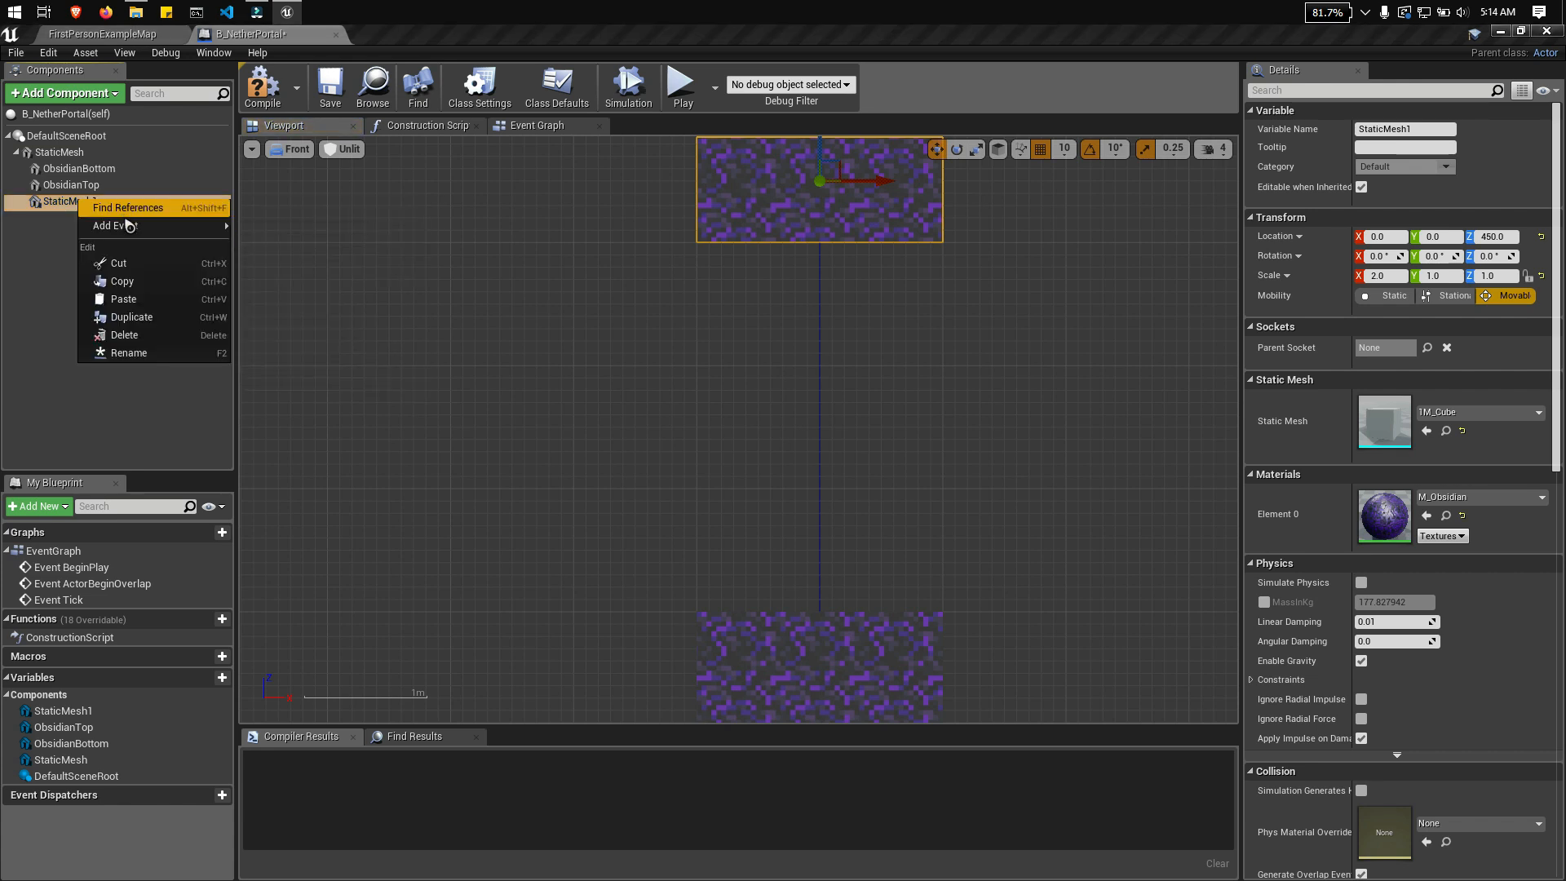
click(129, 354)
text(ObsidianLeft)
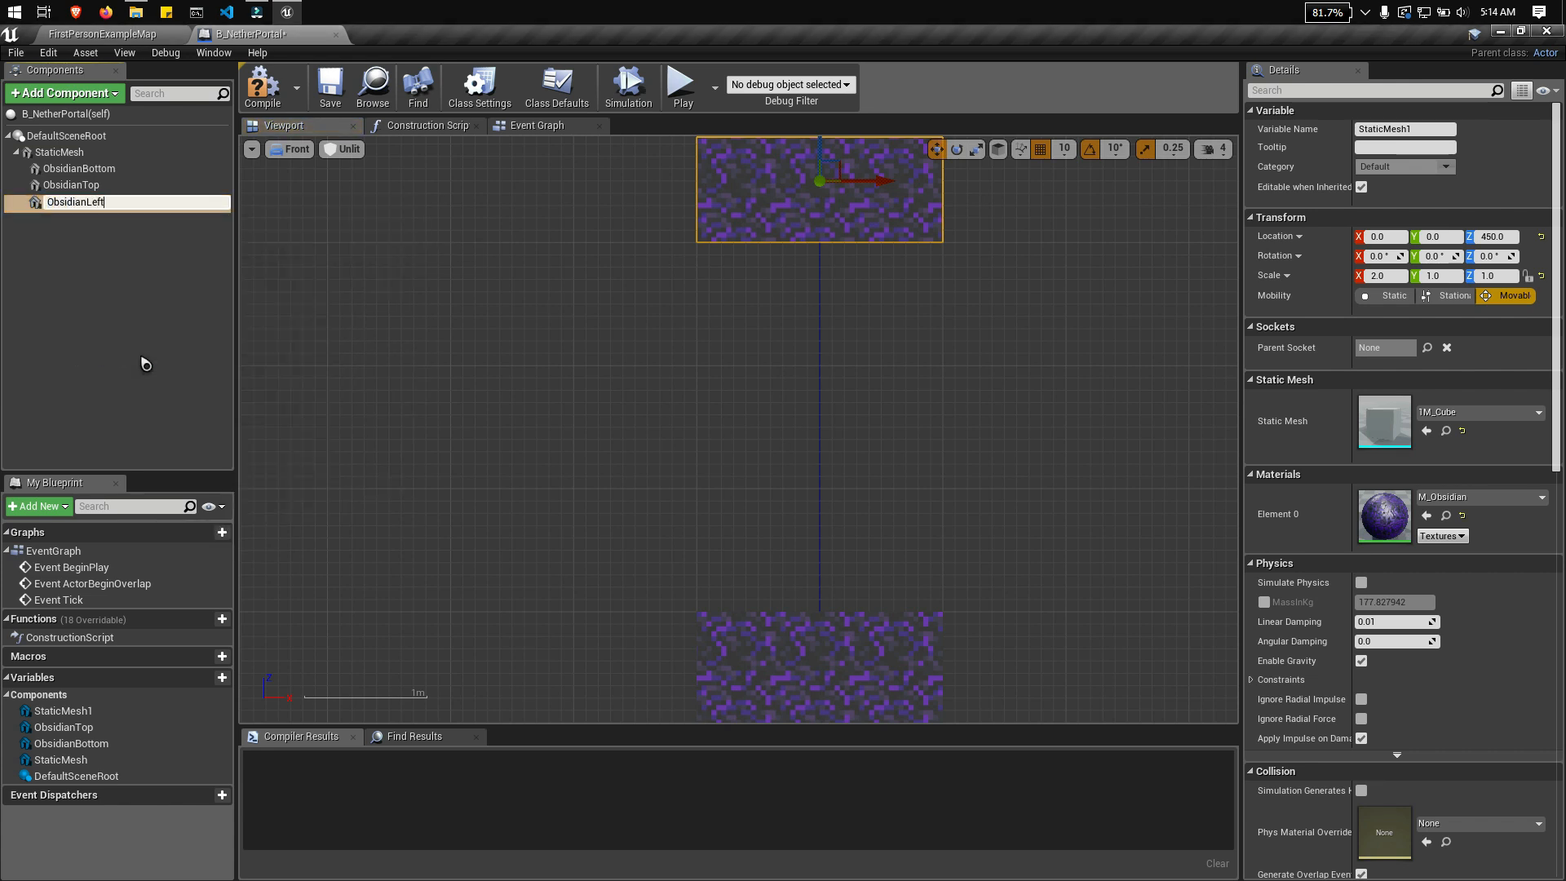
key(Return)
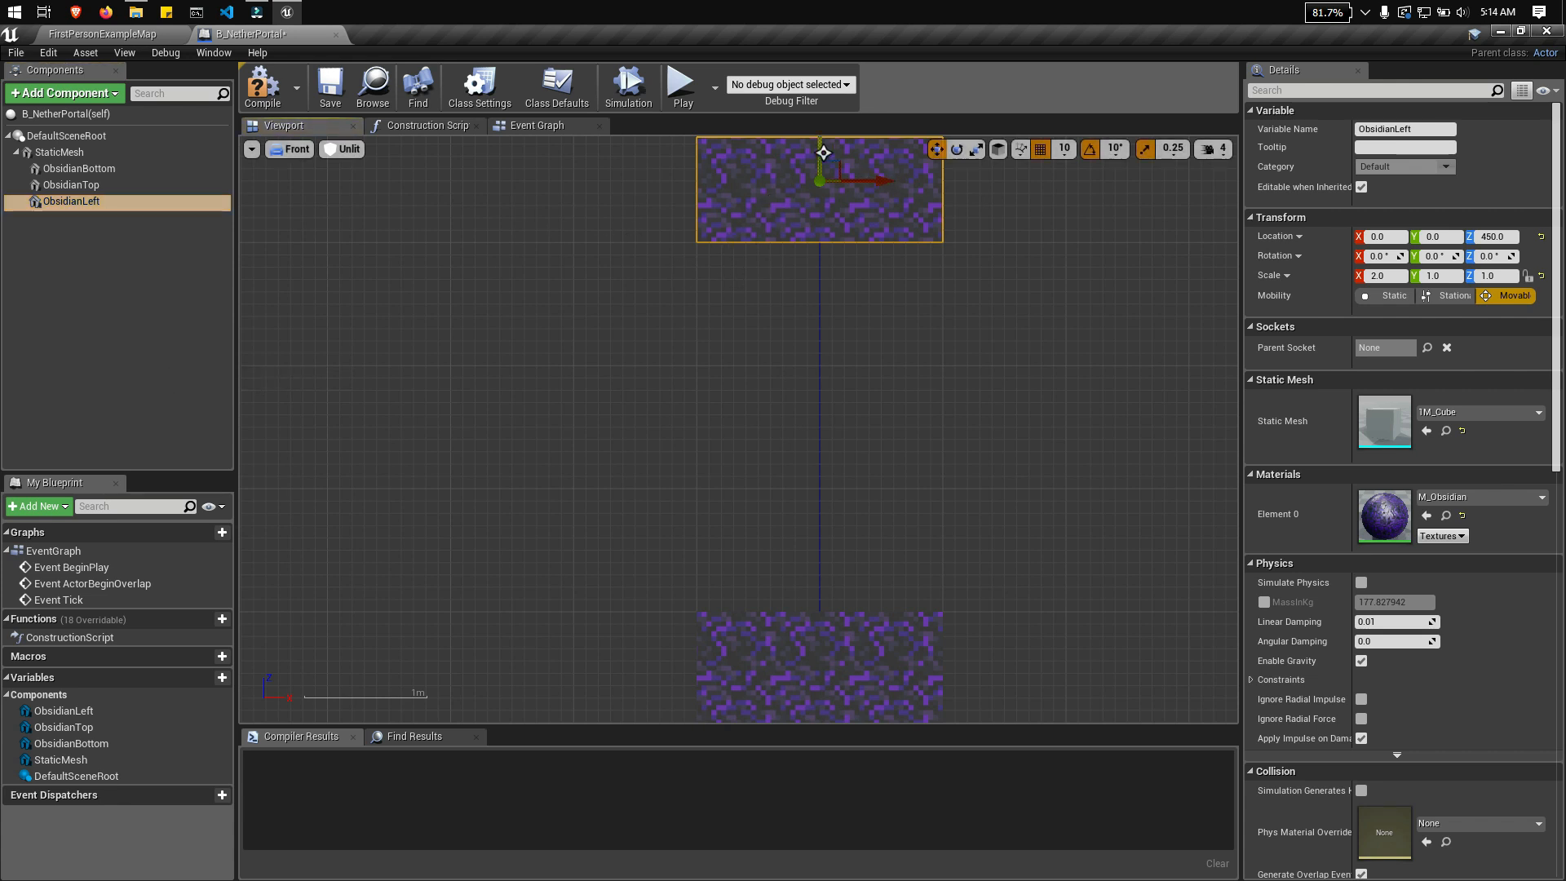
Step: Move ObsidianLeft to X -150, Z 280 and set its scale to 1 in X and 5 in Z
drag(820, 143, 819, 344)
drag(881, 388, 697, 423)
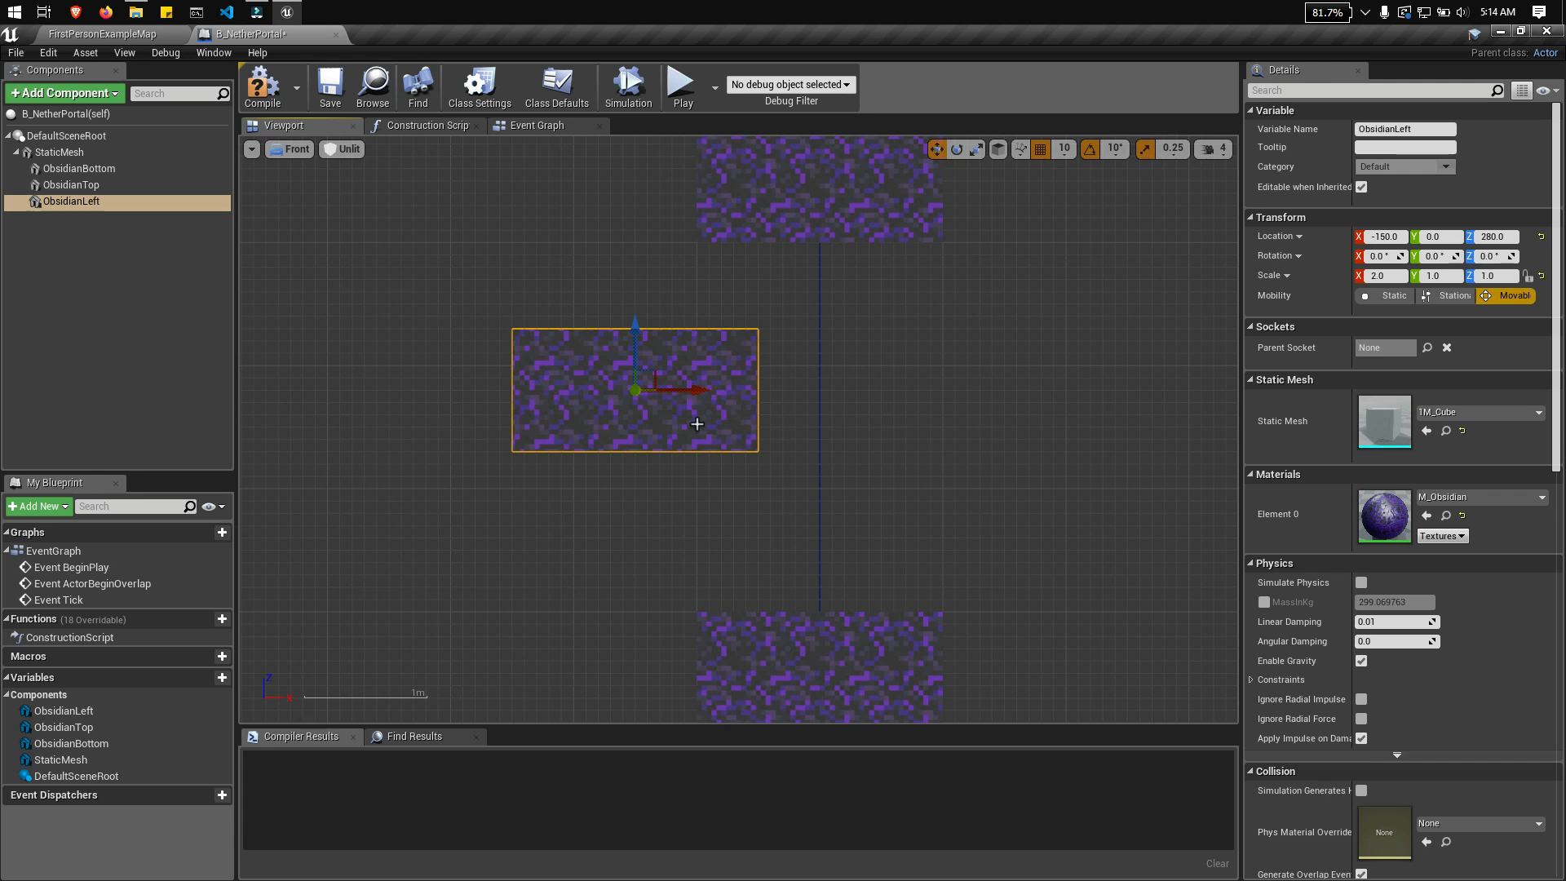
click(1384, 276)
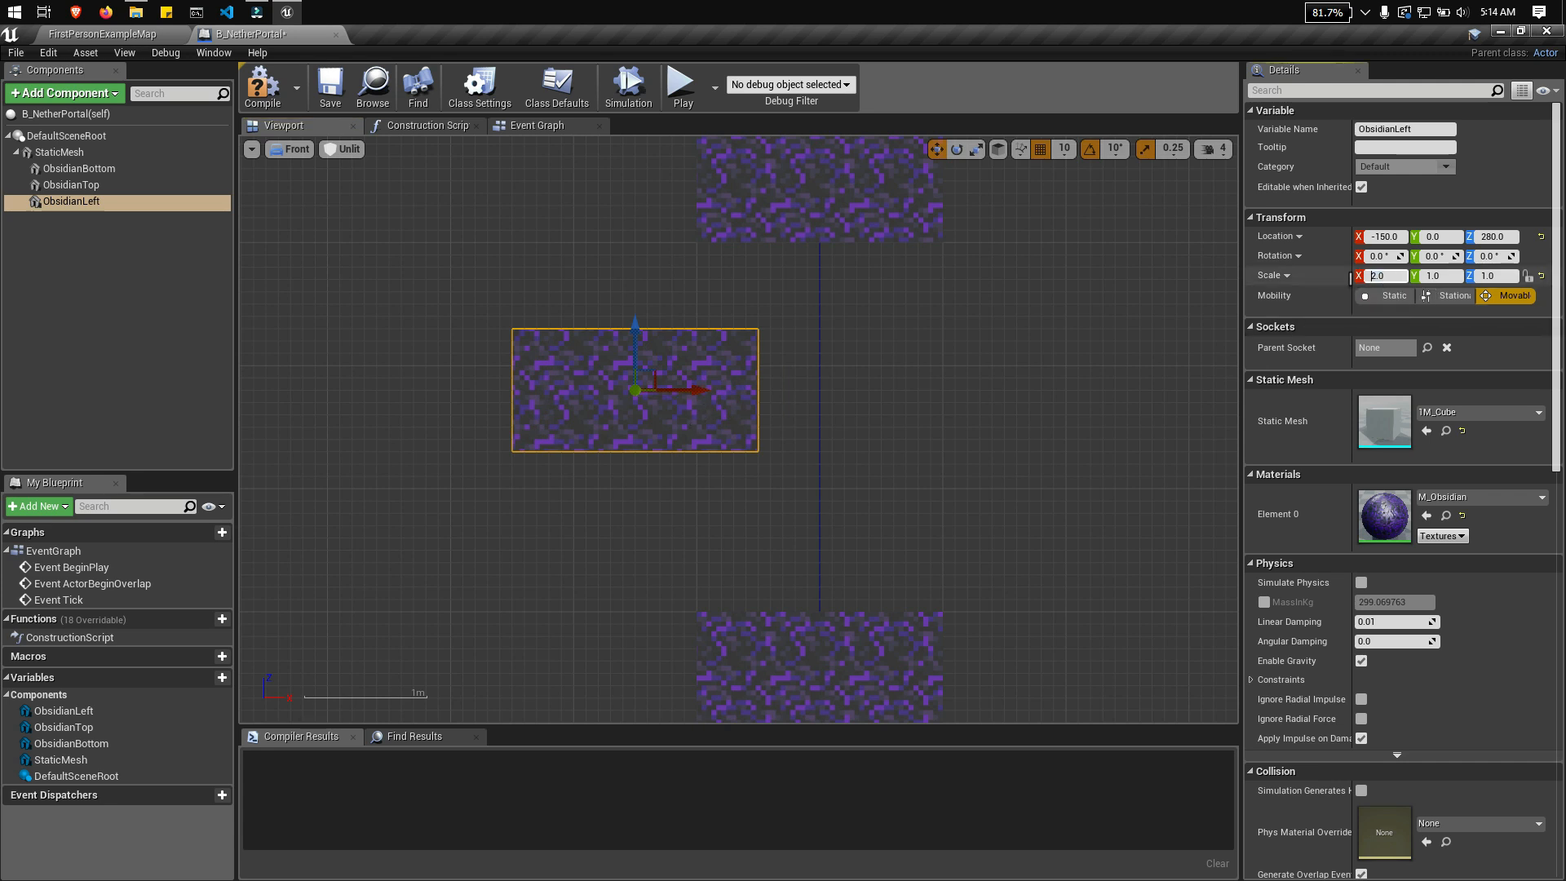
text(1)
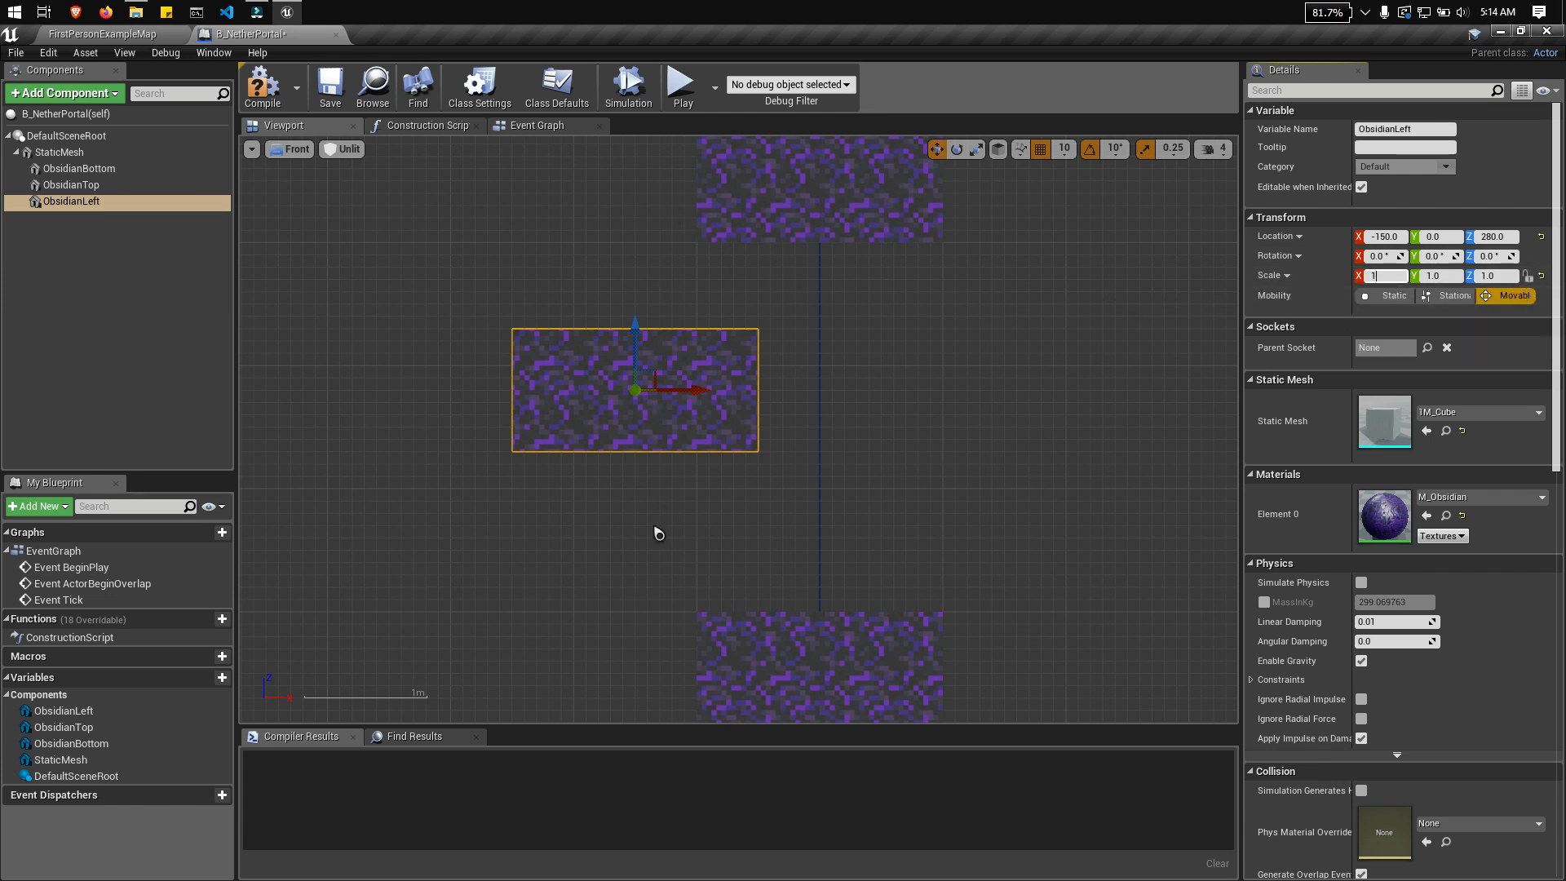
click(1492, 277)
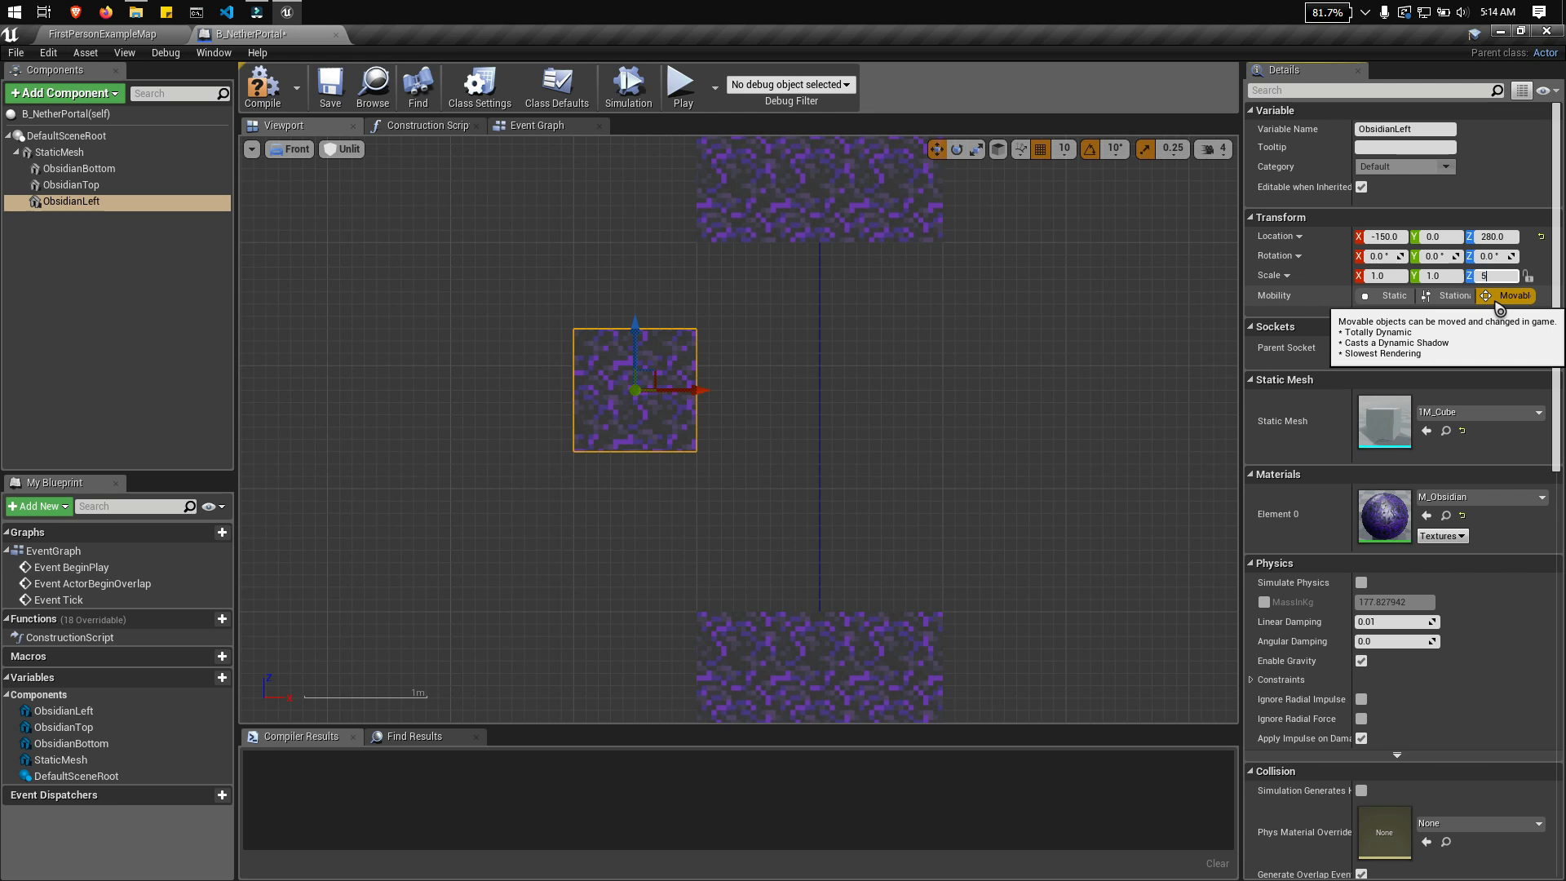
text(5)
key(Return)
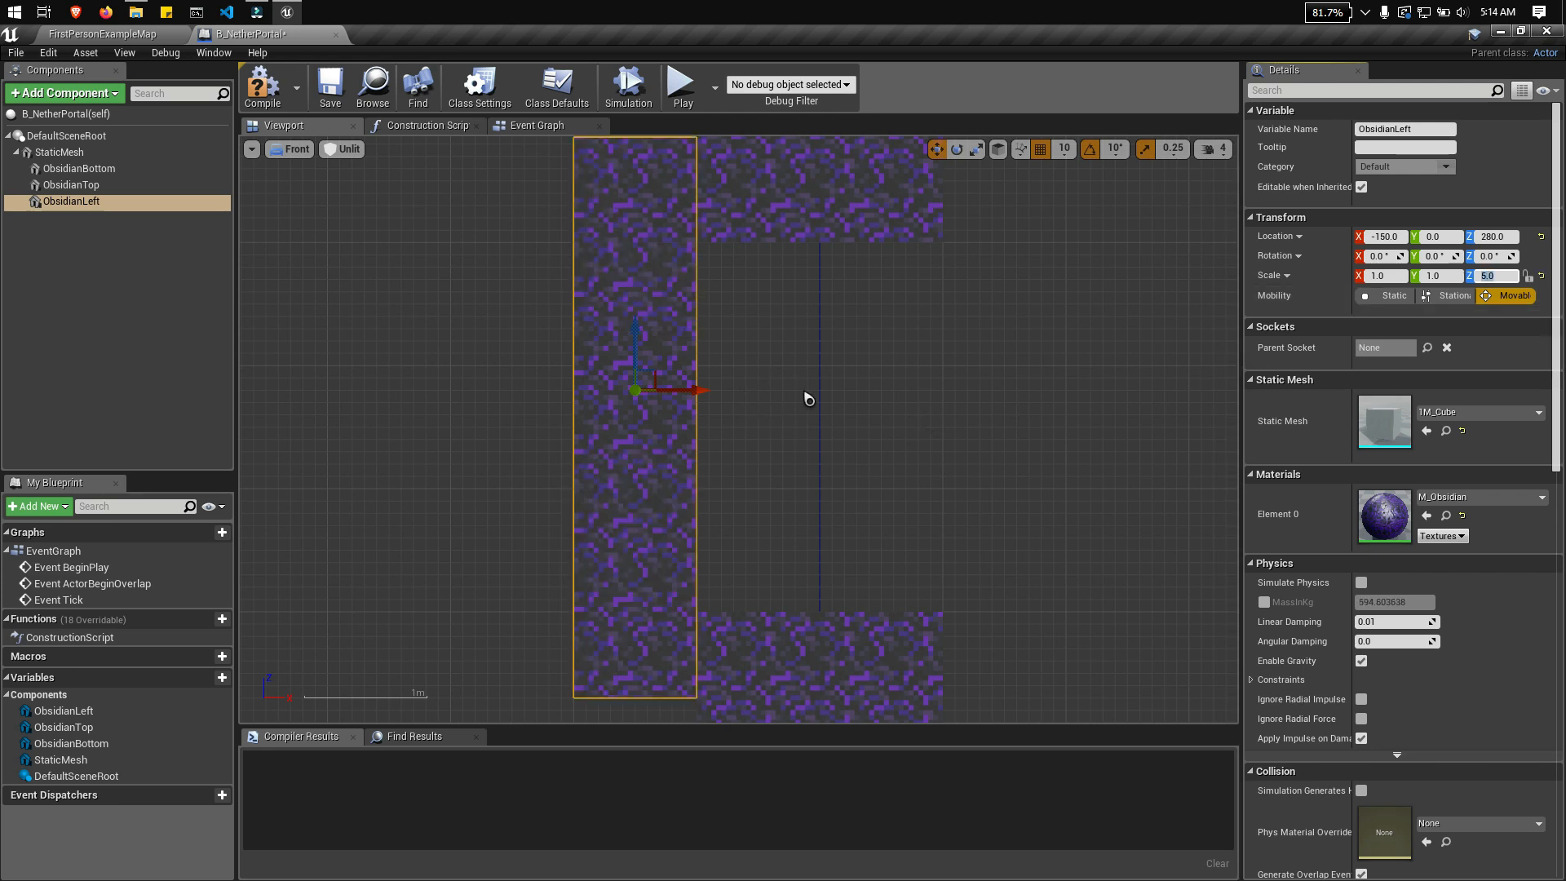
Step: Lower the ObsidianLeft pillar to a Z location of 250 so it aligns with the top and bottom blocks
right_drag(807, 398, 837, 462)
drag(665, 403, 662, 441)
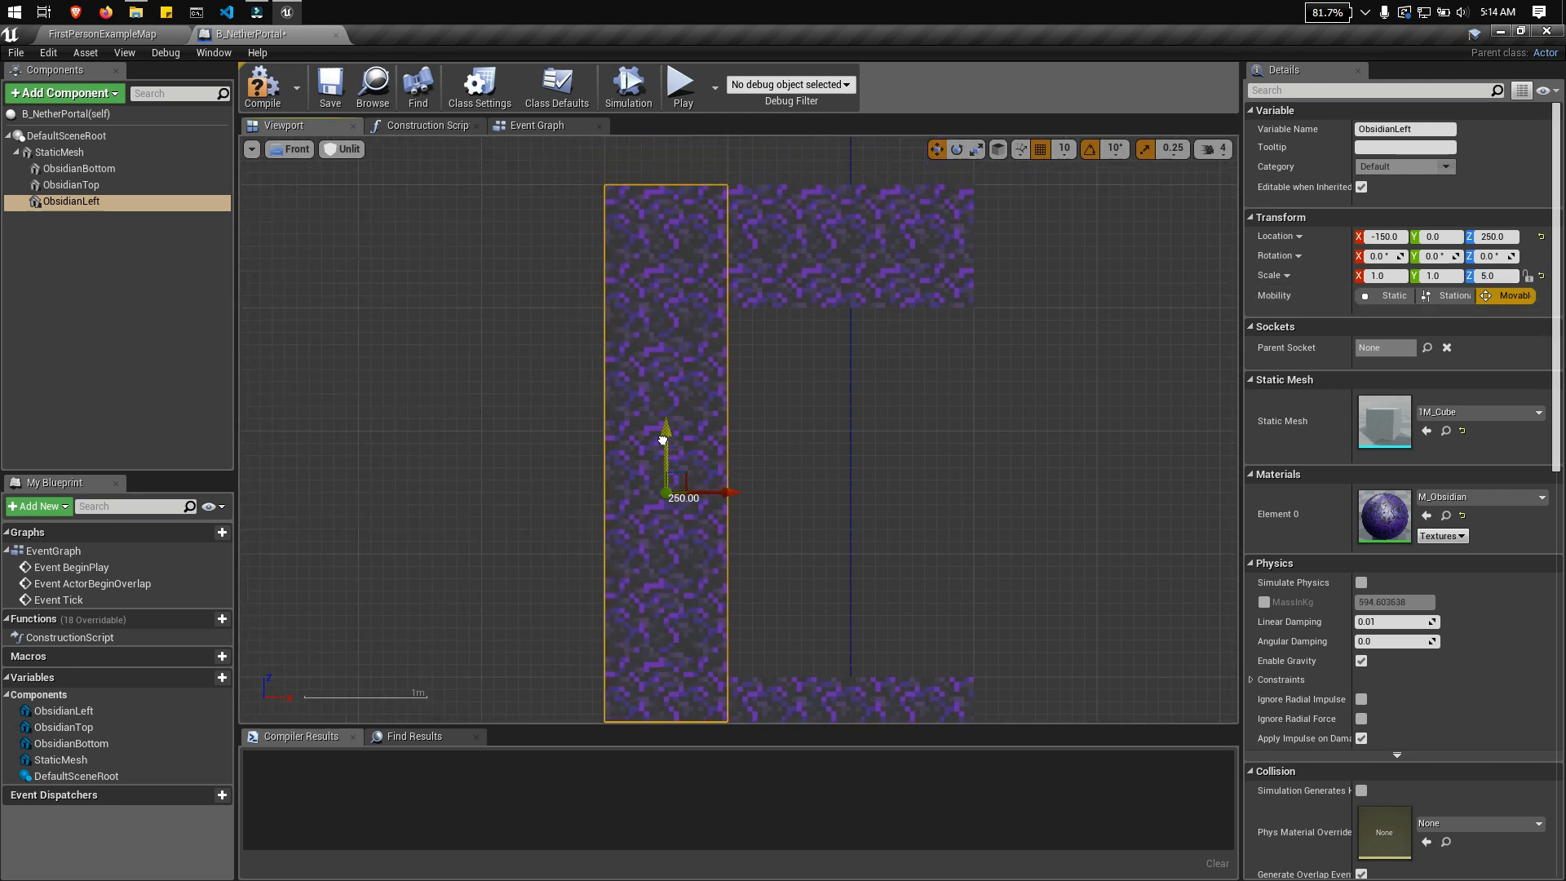
right_drag(881, 426, 849, 291)
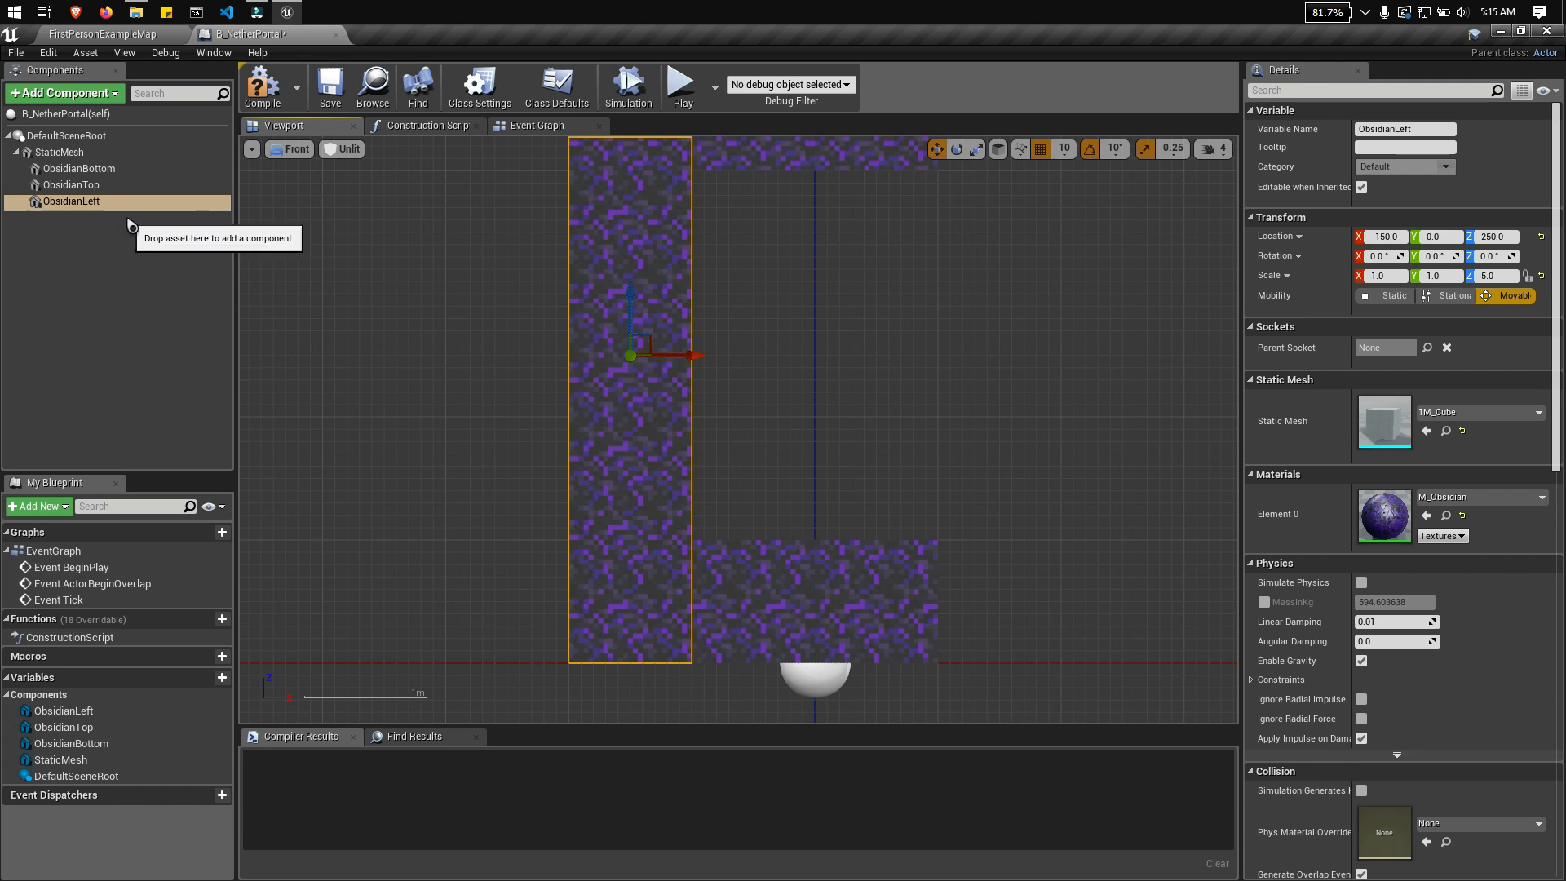
Step: Duplicate the ObsidianLeft component and name the copy ObsidianRight
right_click(99, 202)
click(138, 359)
key(ctrl+c)
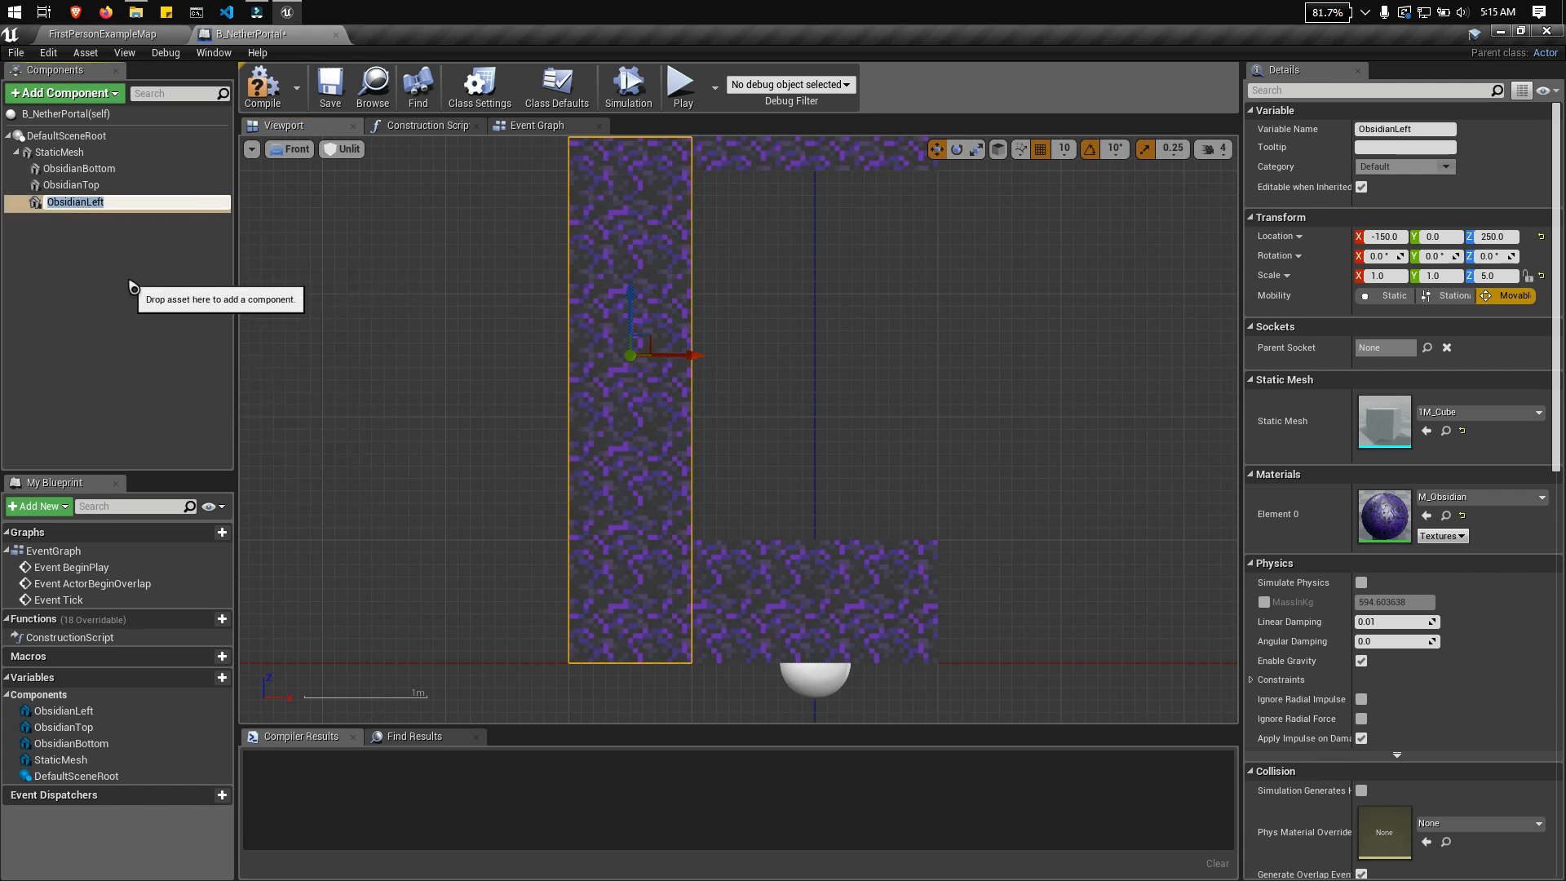
click(127, 275)
click(89, 201)
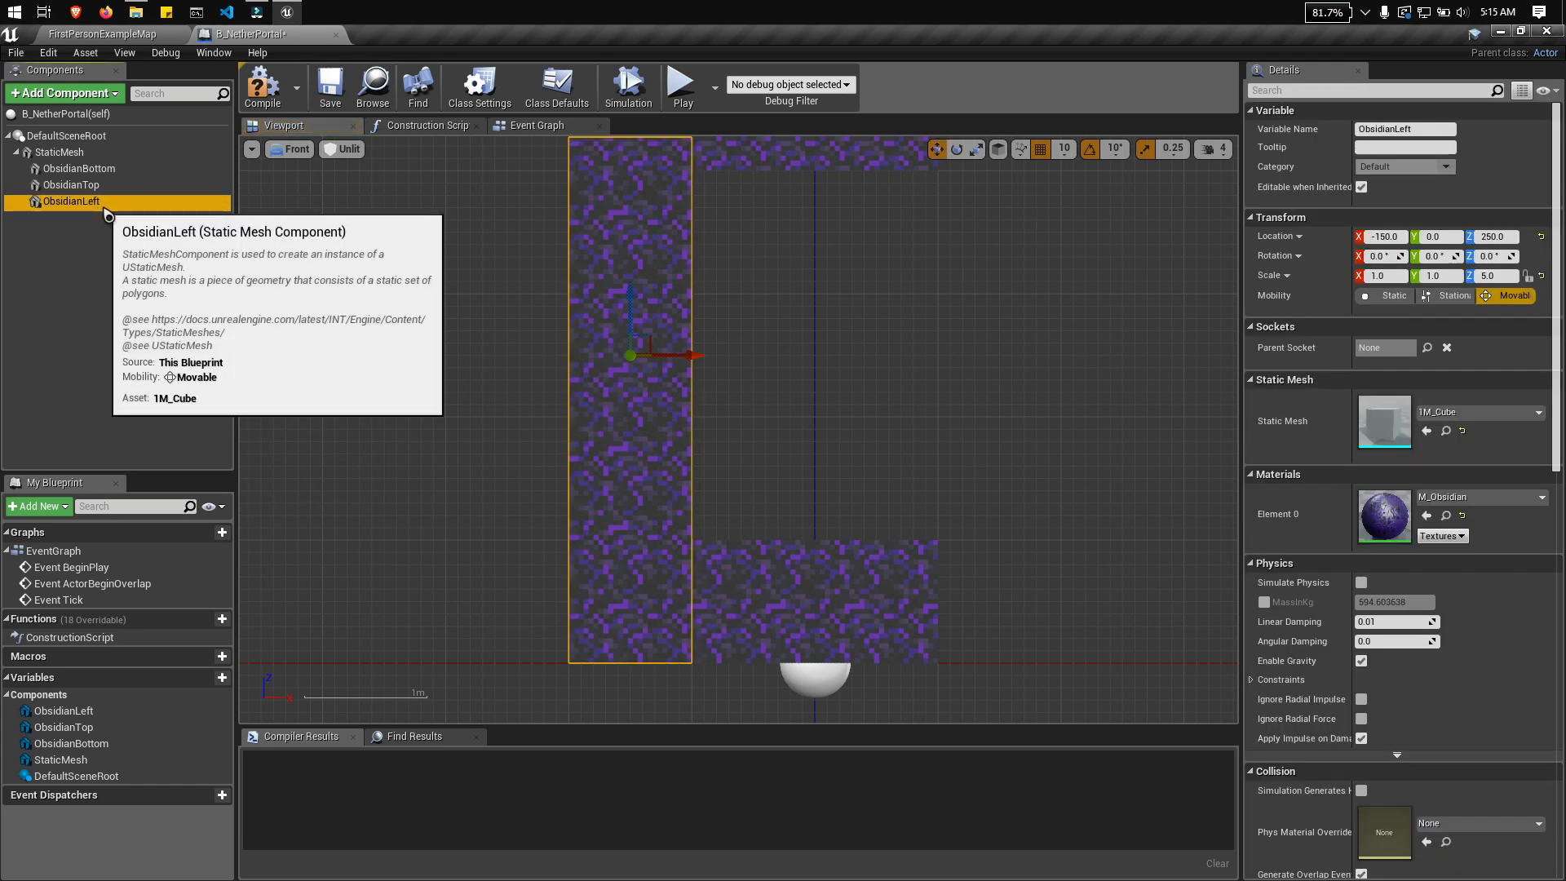
right_click(107, 214)
click(135, 318)
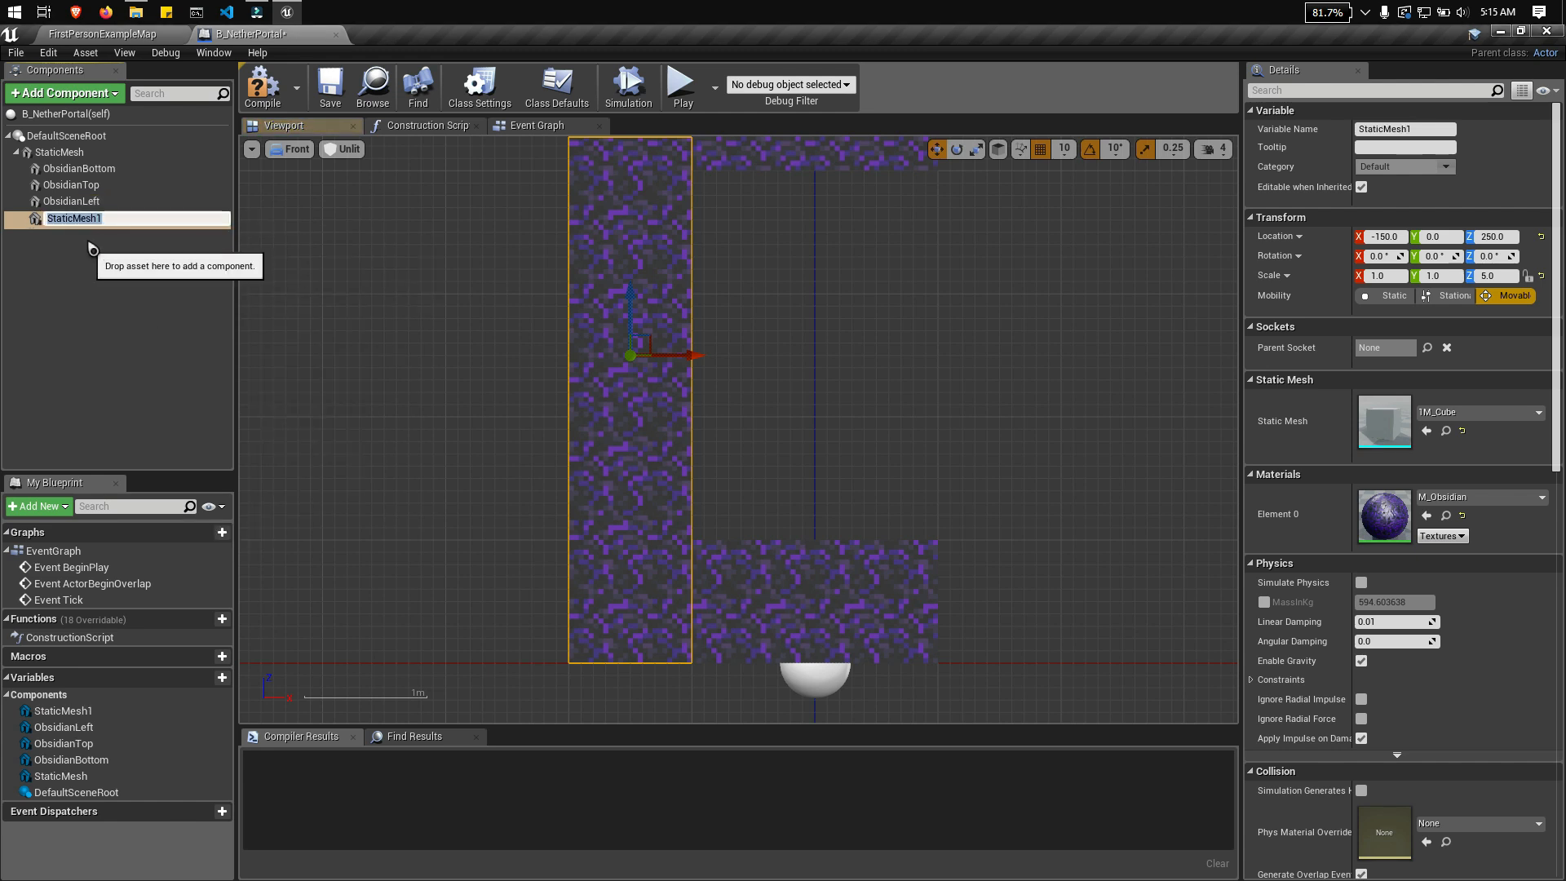
key(ctrl+v)
key(BackSpace)
key(BackSpace)
key(BackSpace)
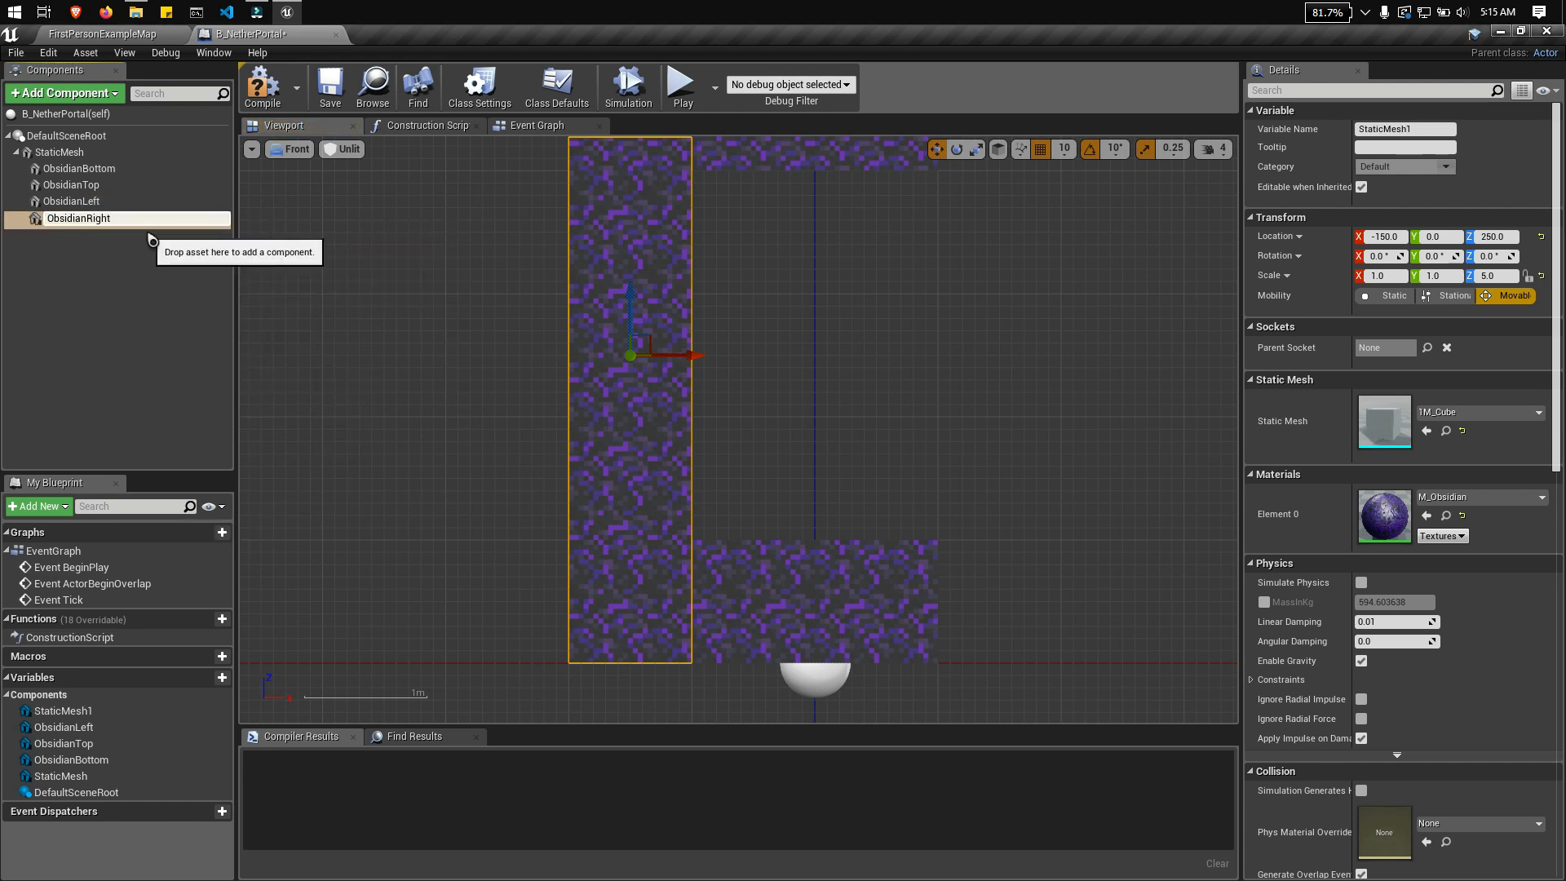
text(Right)
key(Return)
Step: Move the ObsidianRight pillar to the opposite side of the frame at an X location of 150
drag(692, 356, 1061, 358)
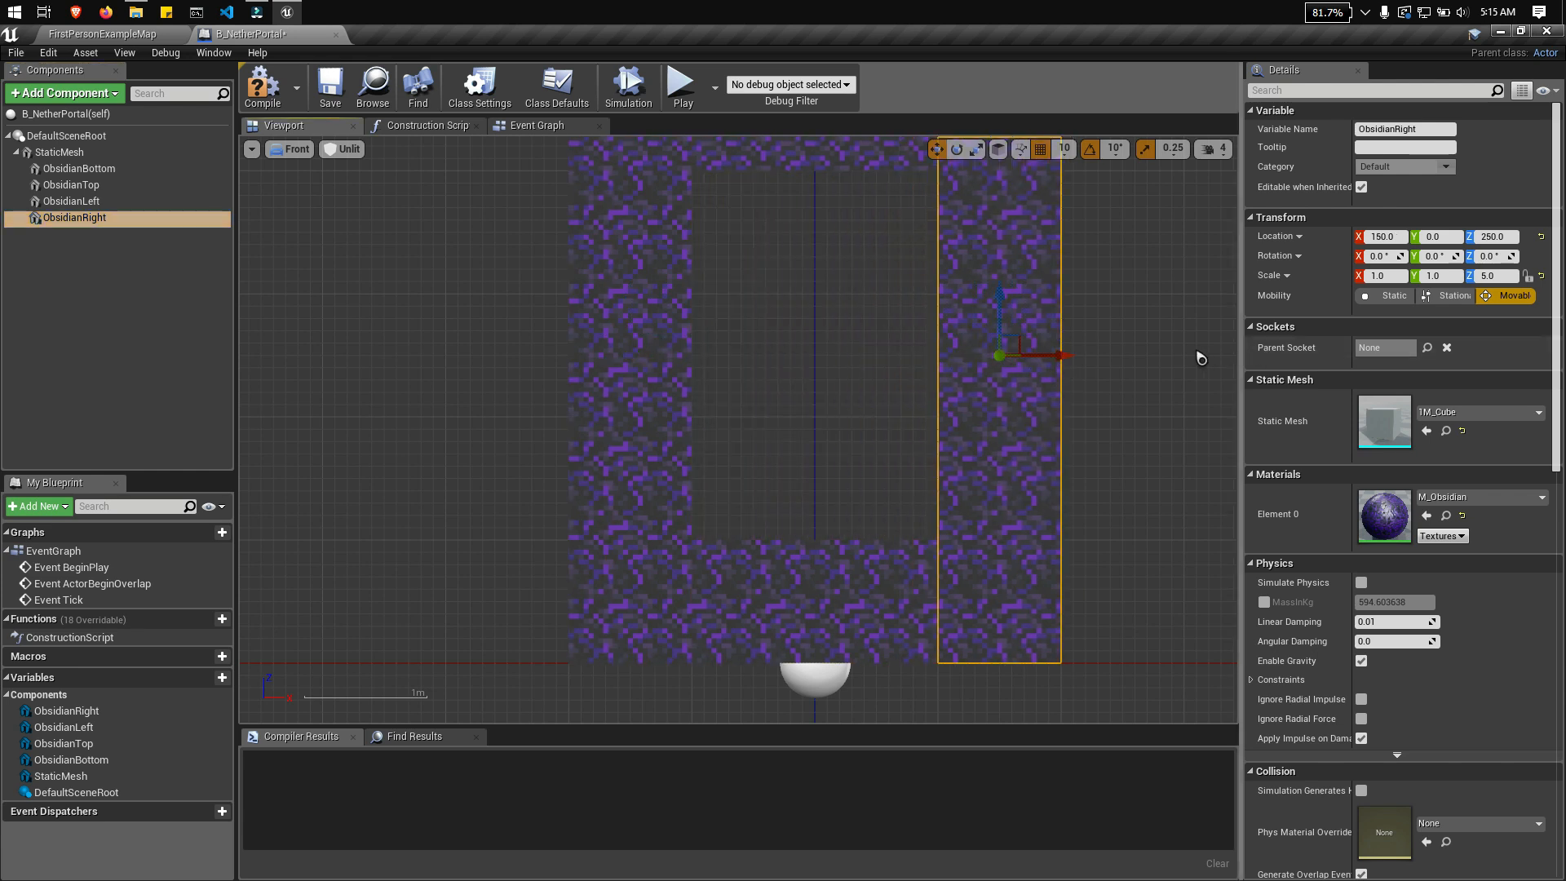
right_drag(1201, 357, 1070, 312)
click(795, 320)
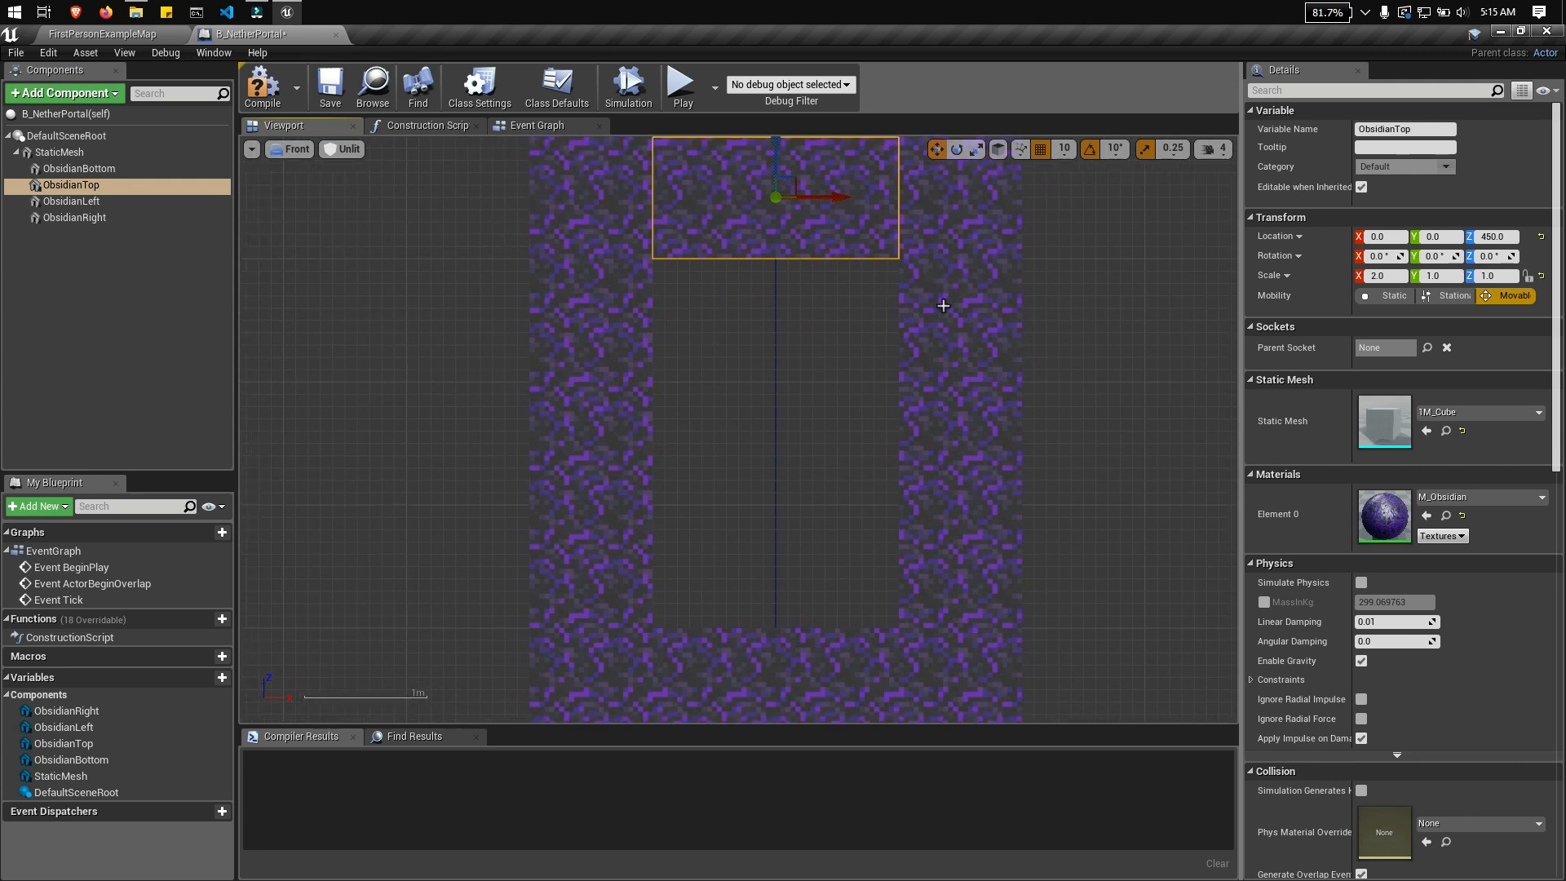
right_drag(1073, 322, 1059, 367)
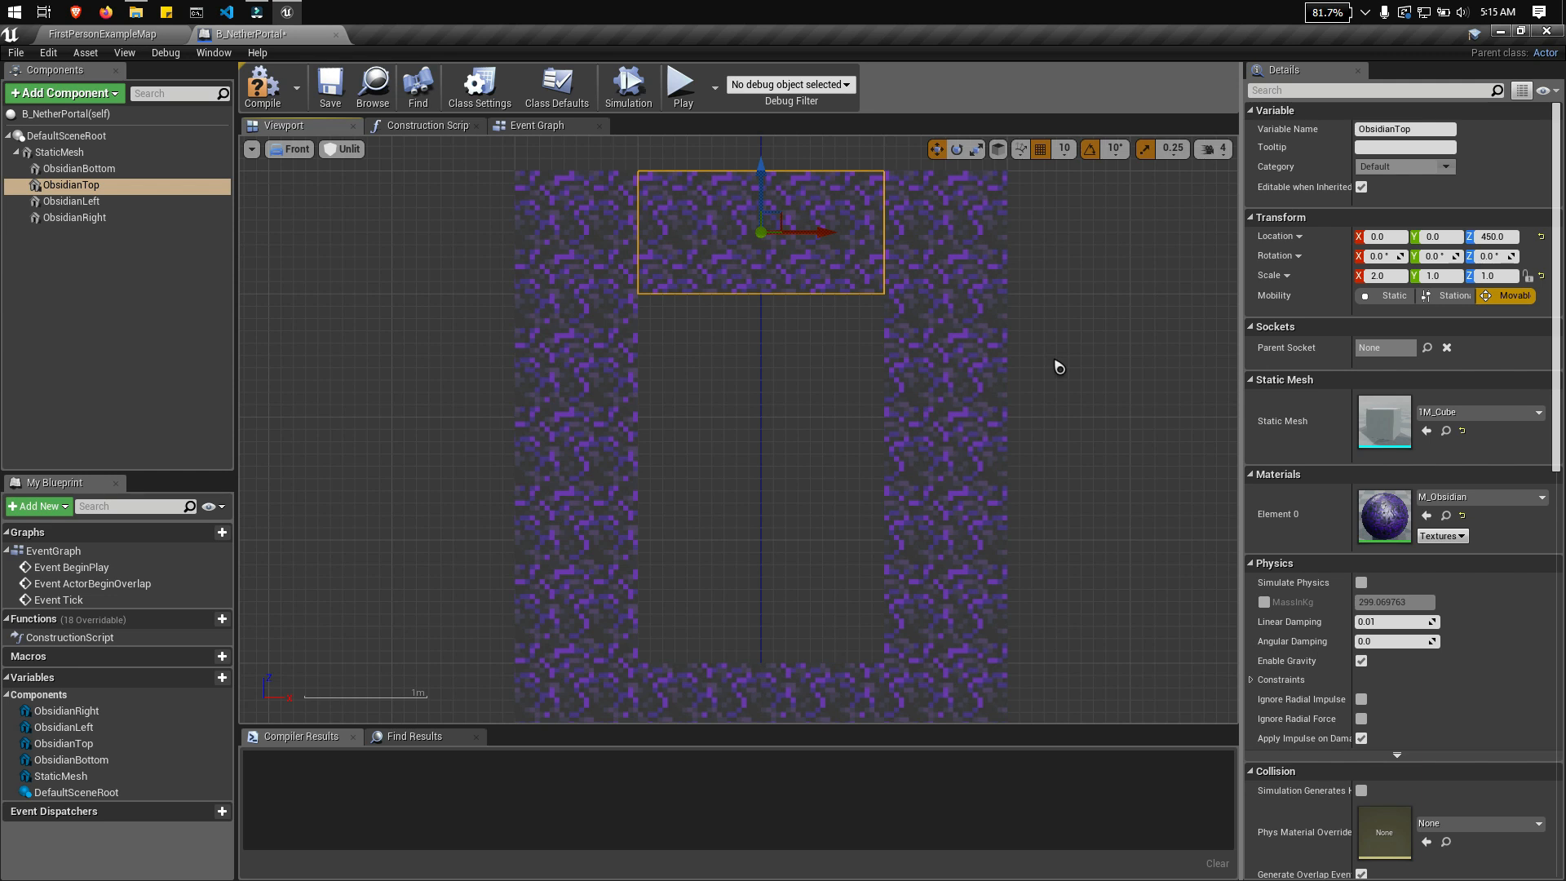
Step: Set the Z scale of both ObsidianLeft and ObsidianRight to 3 together
click(988, 376)
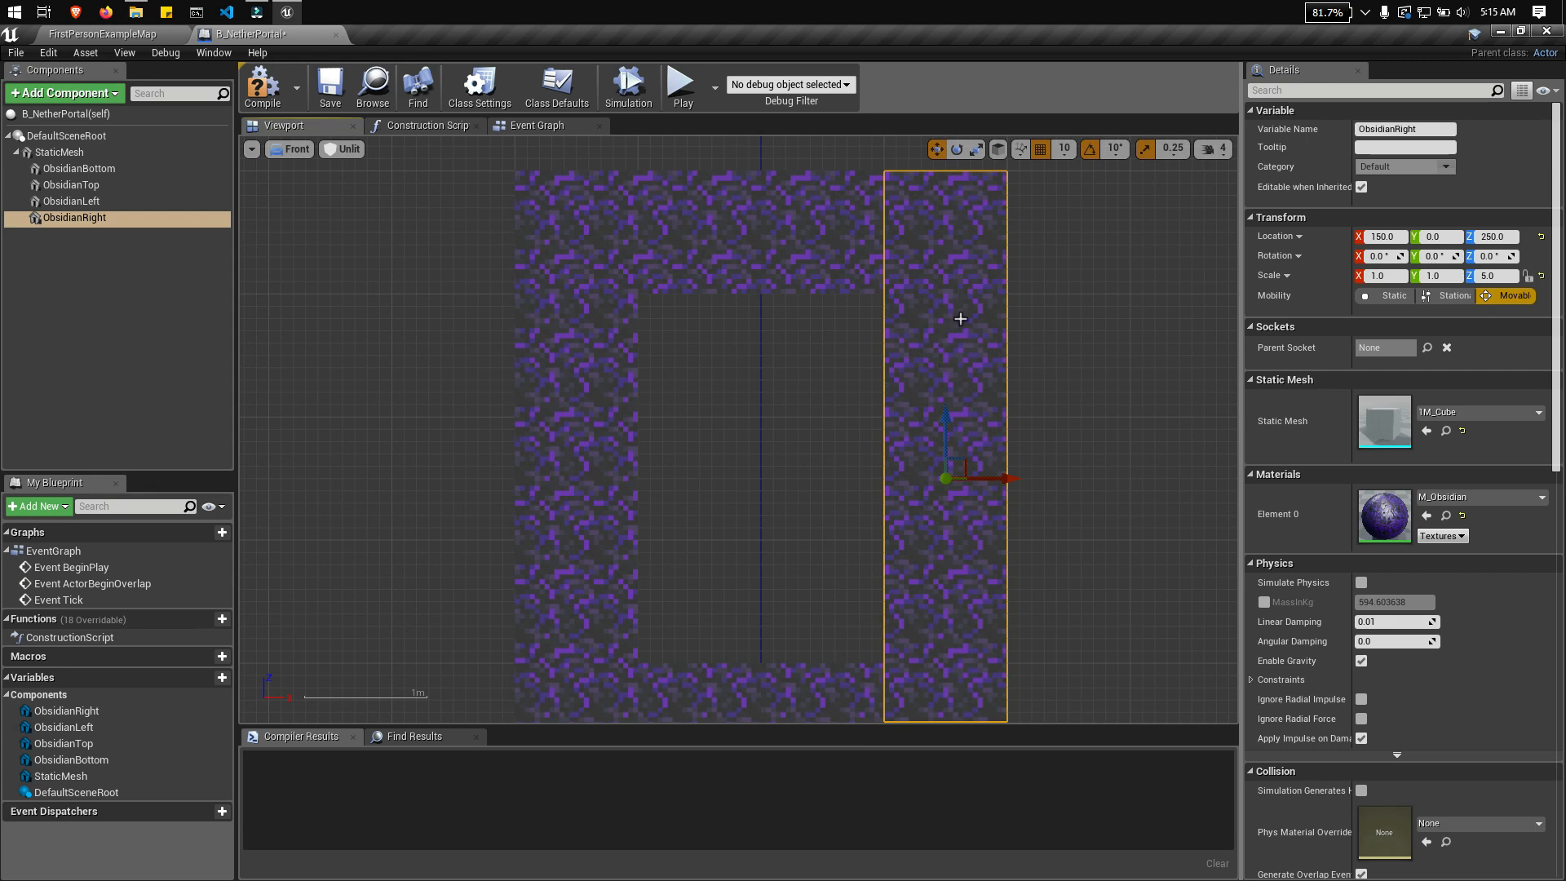
click(88, 204)
key(ctrl+a)
click(87, 249)
click(81, 201)
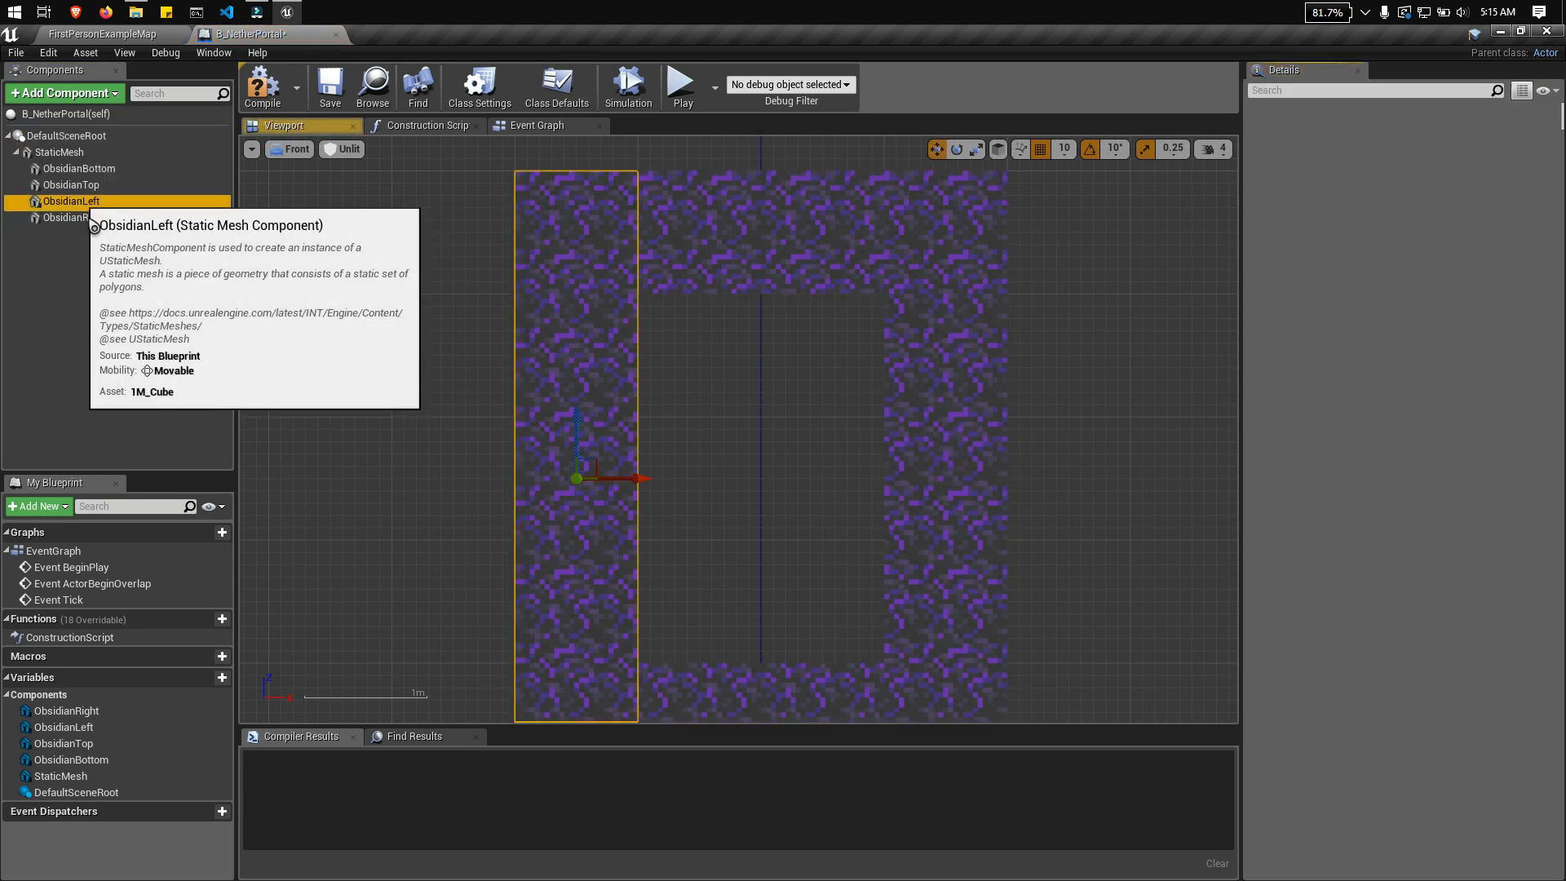
ctrl+click(82, 217)
click(1493, 169)
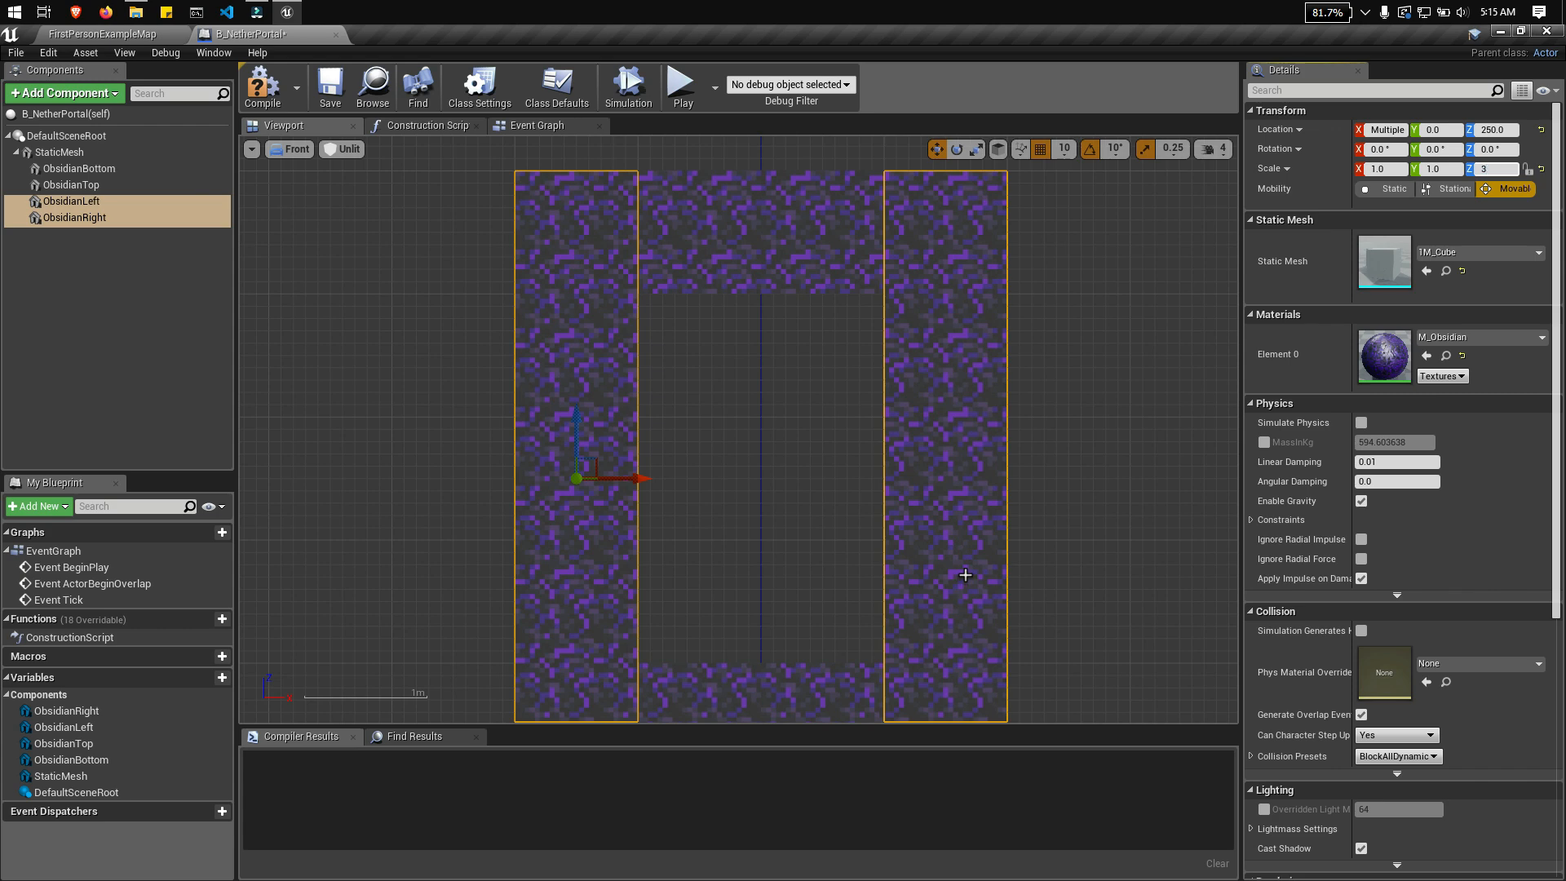
key(Return)
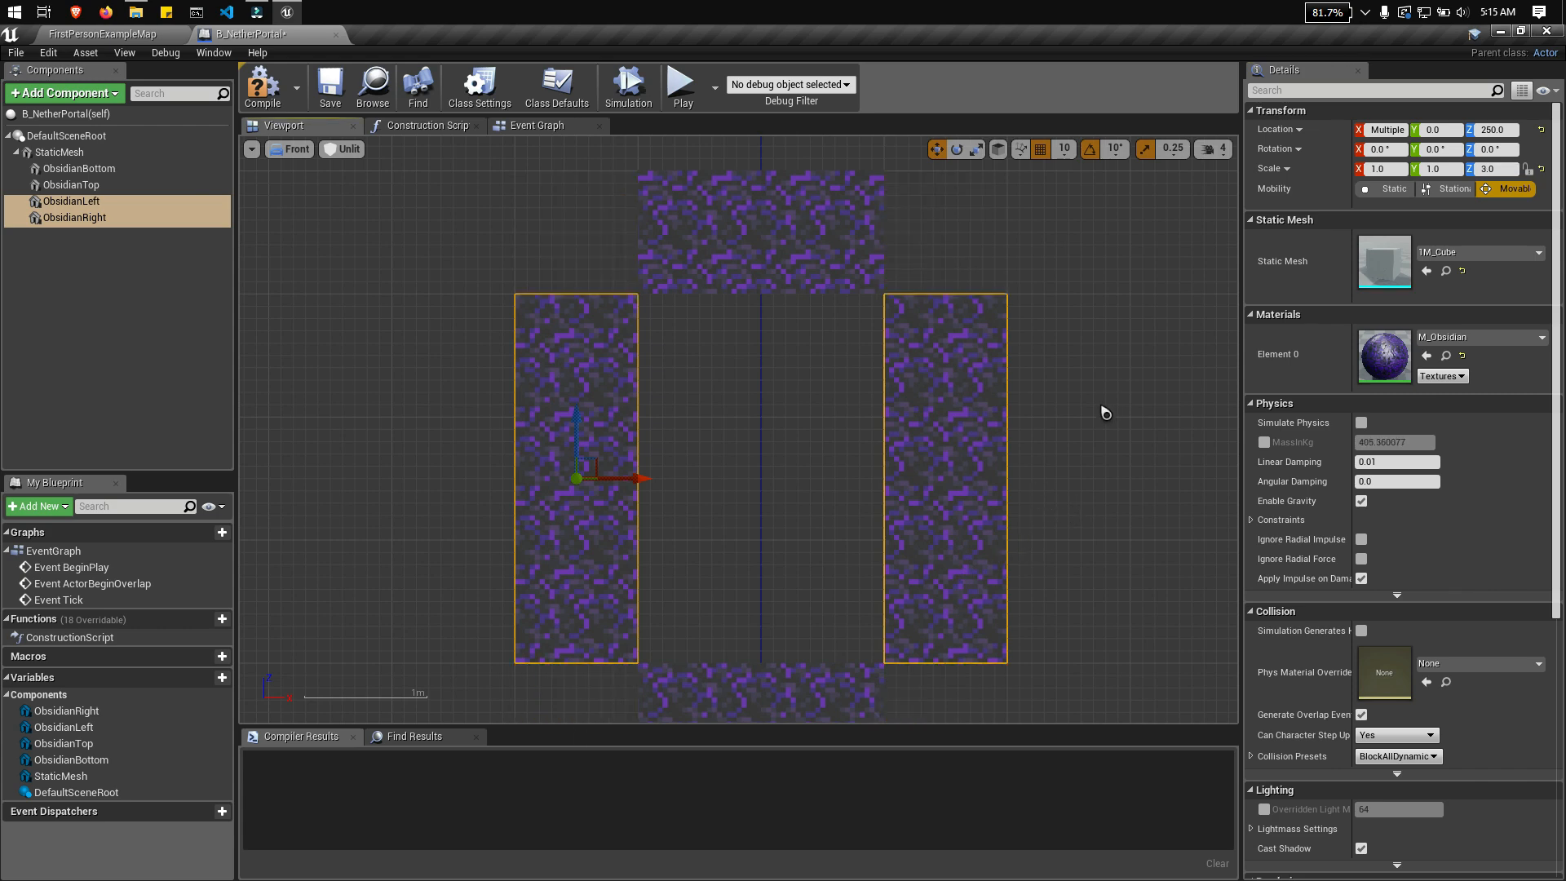
Step: Duplicate the ObsidianRight component and name the copy CryObsidianTopLeft
click(701, 271)
click(75, 217)
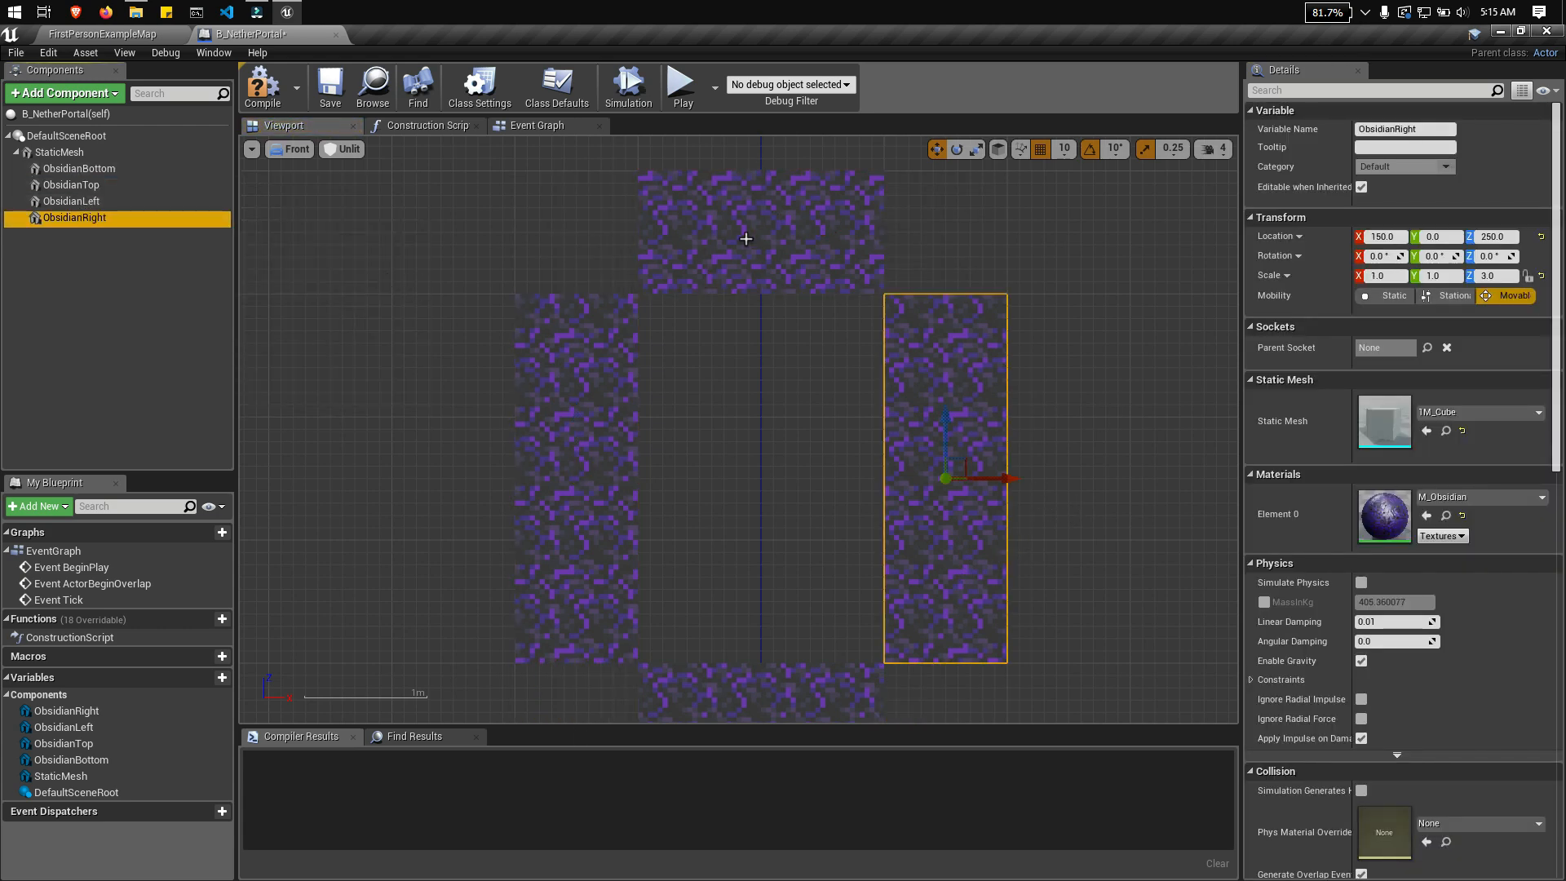
right_click(88, 218)
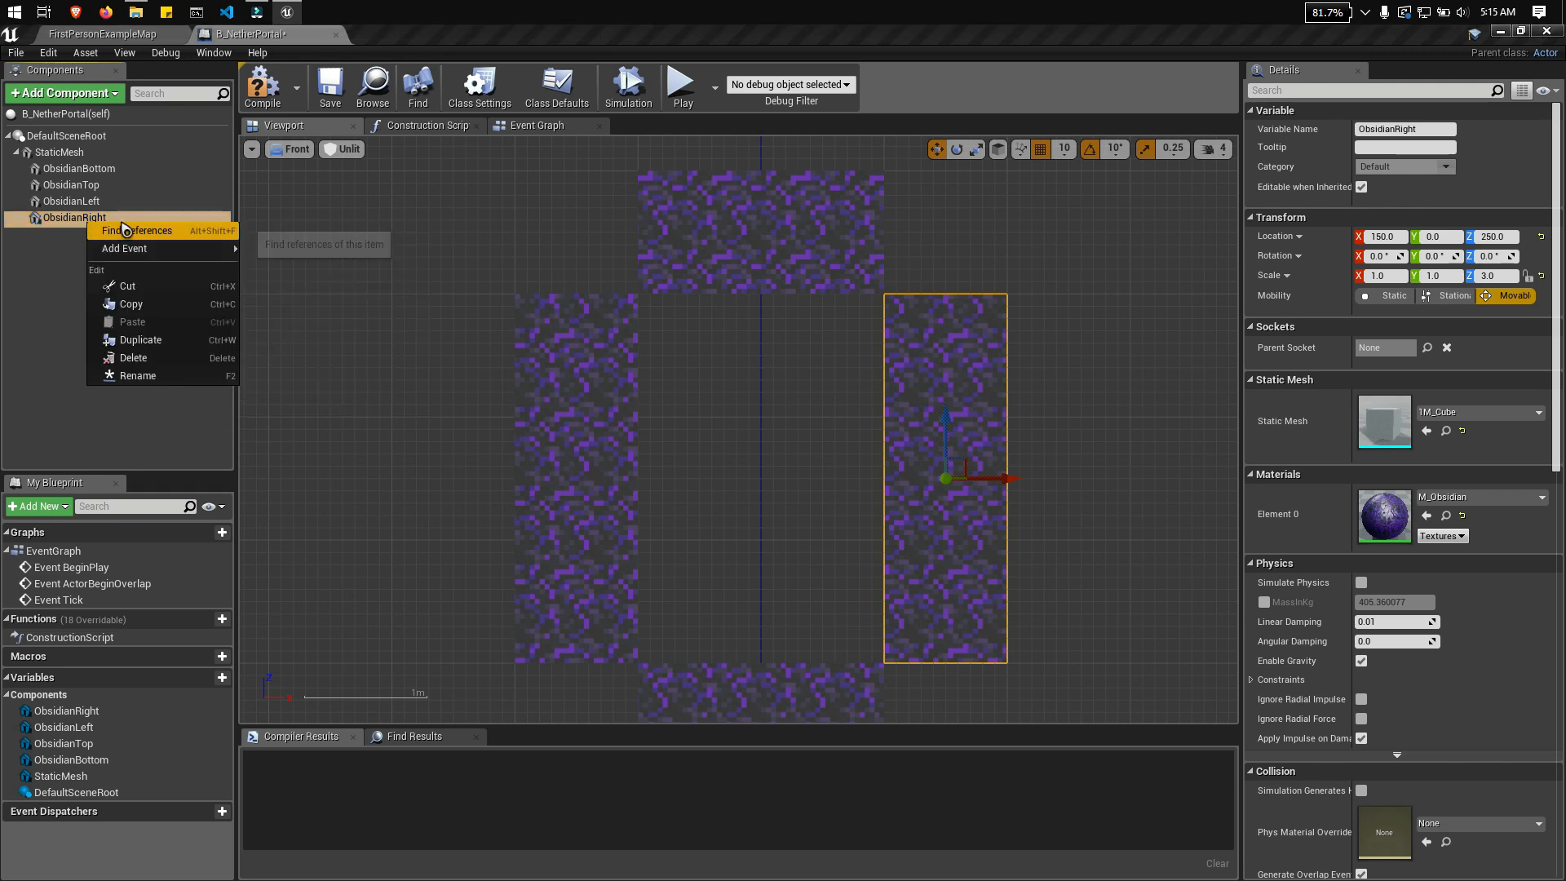
click(147, 385)
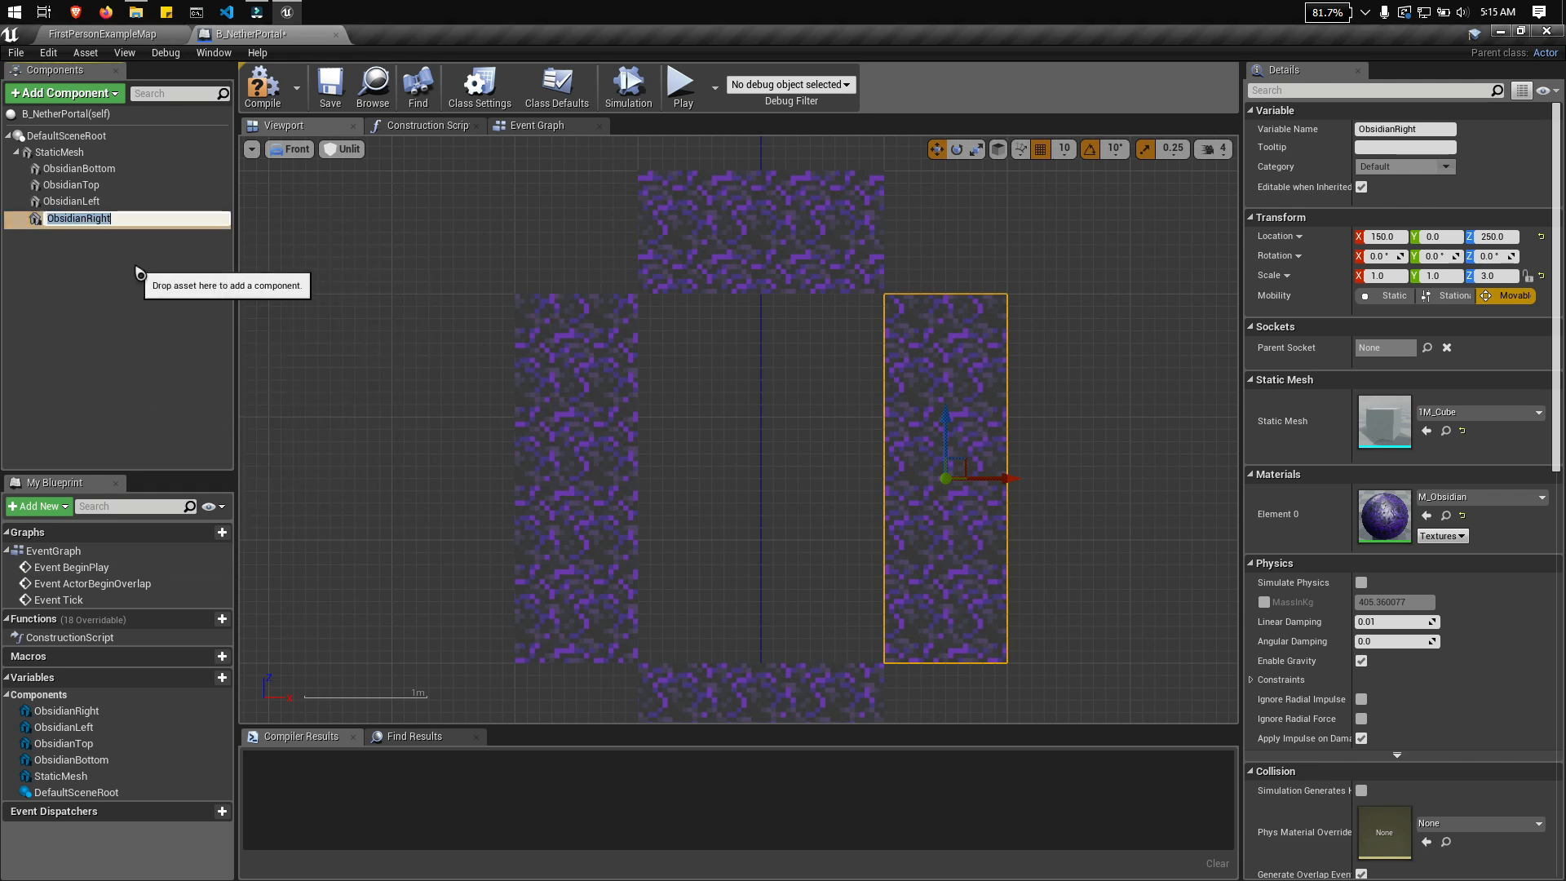
right_click(119, 219)
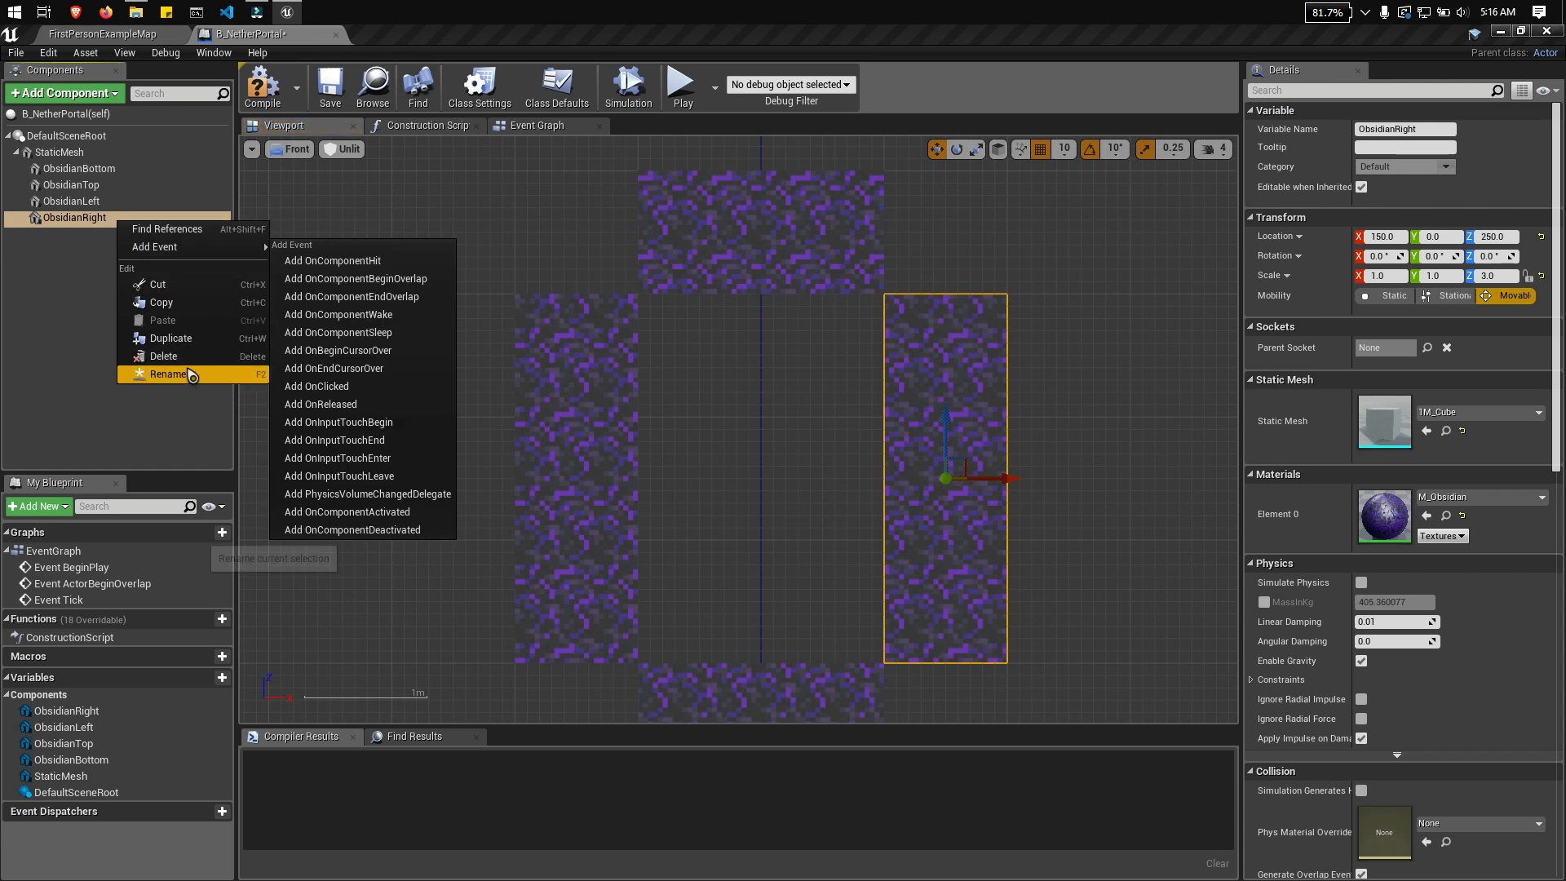
click(170, 338)
text(CryObsidianTopLeft)
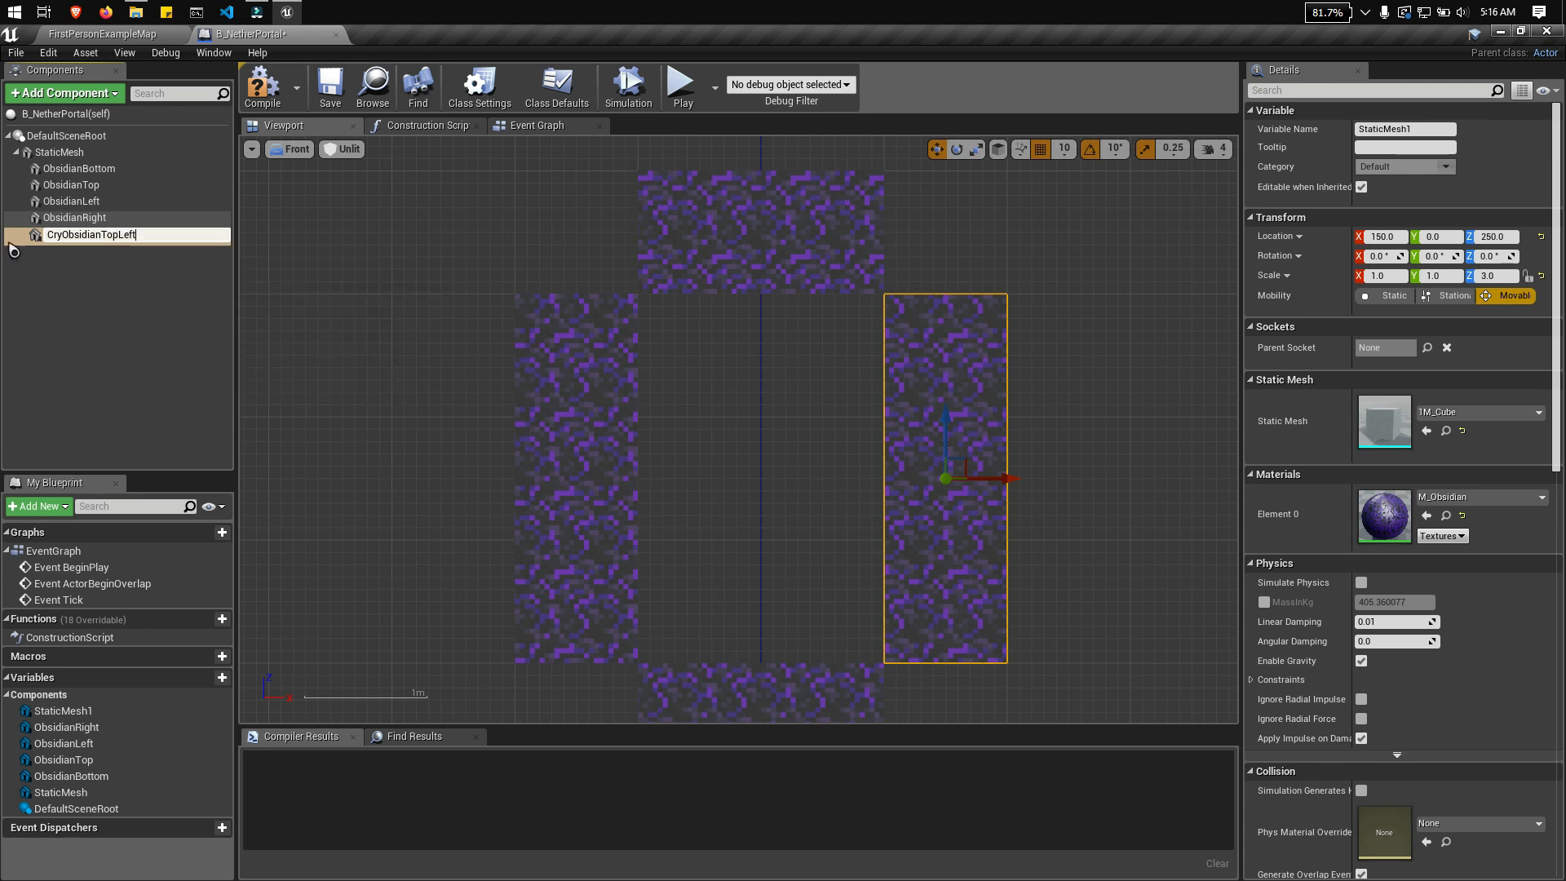
key(Return)
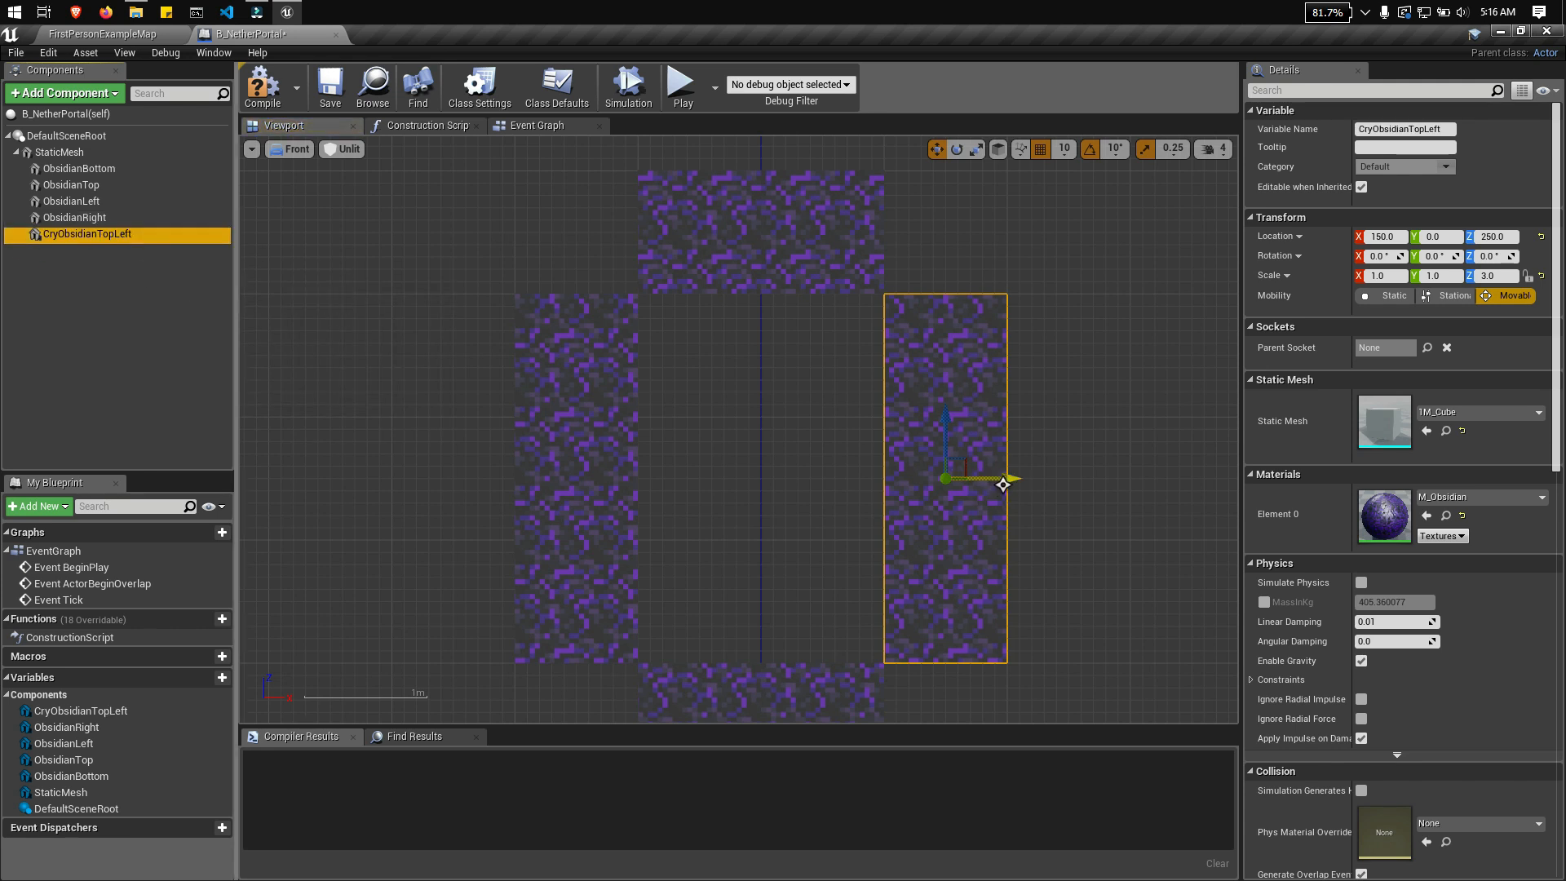
Step: Set CryObsidianTopLeft's Z scale to 1 and place it in the frame's top-left corner at X -150, Z 450
drag(1003, 485, 1137, 484)
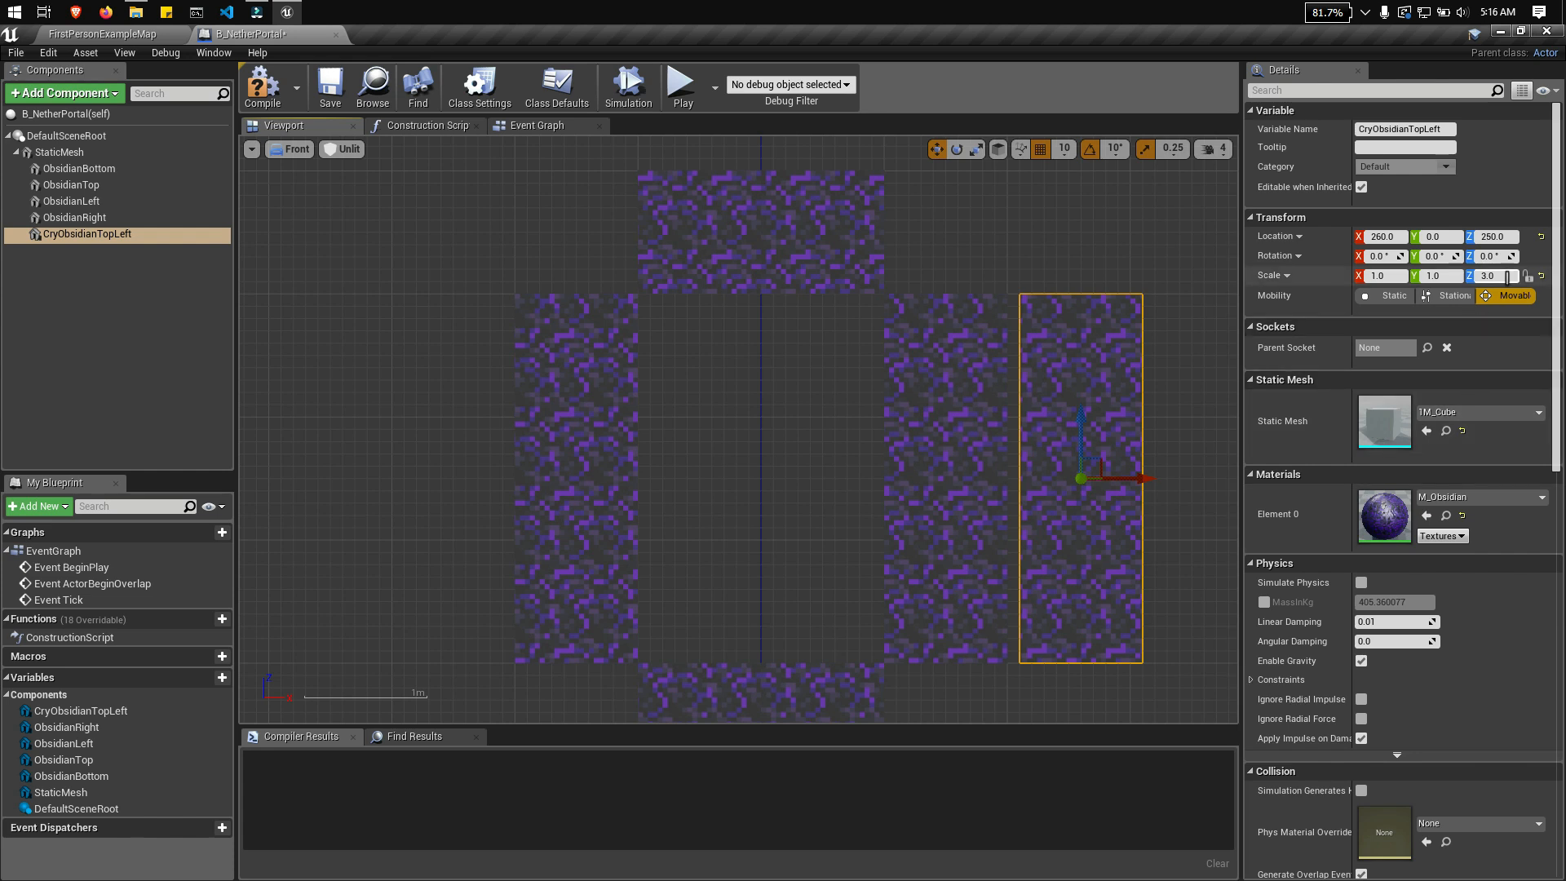
text(1)
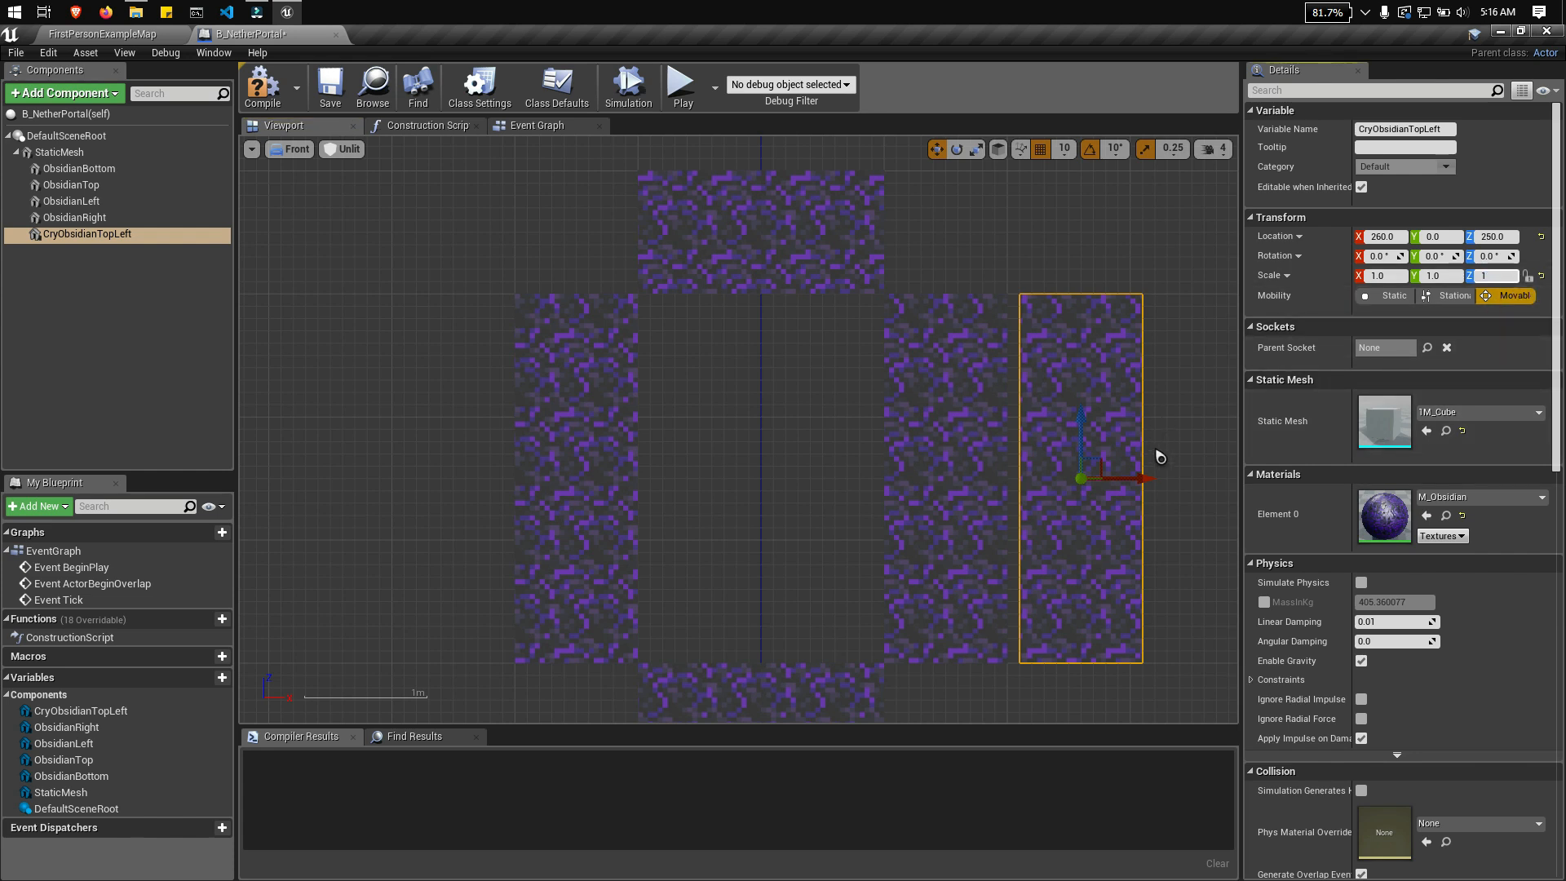
key(Return)
drag(1085, 427, 1078, 184)
drag(1142, 237, 620, 234)
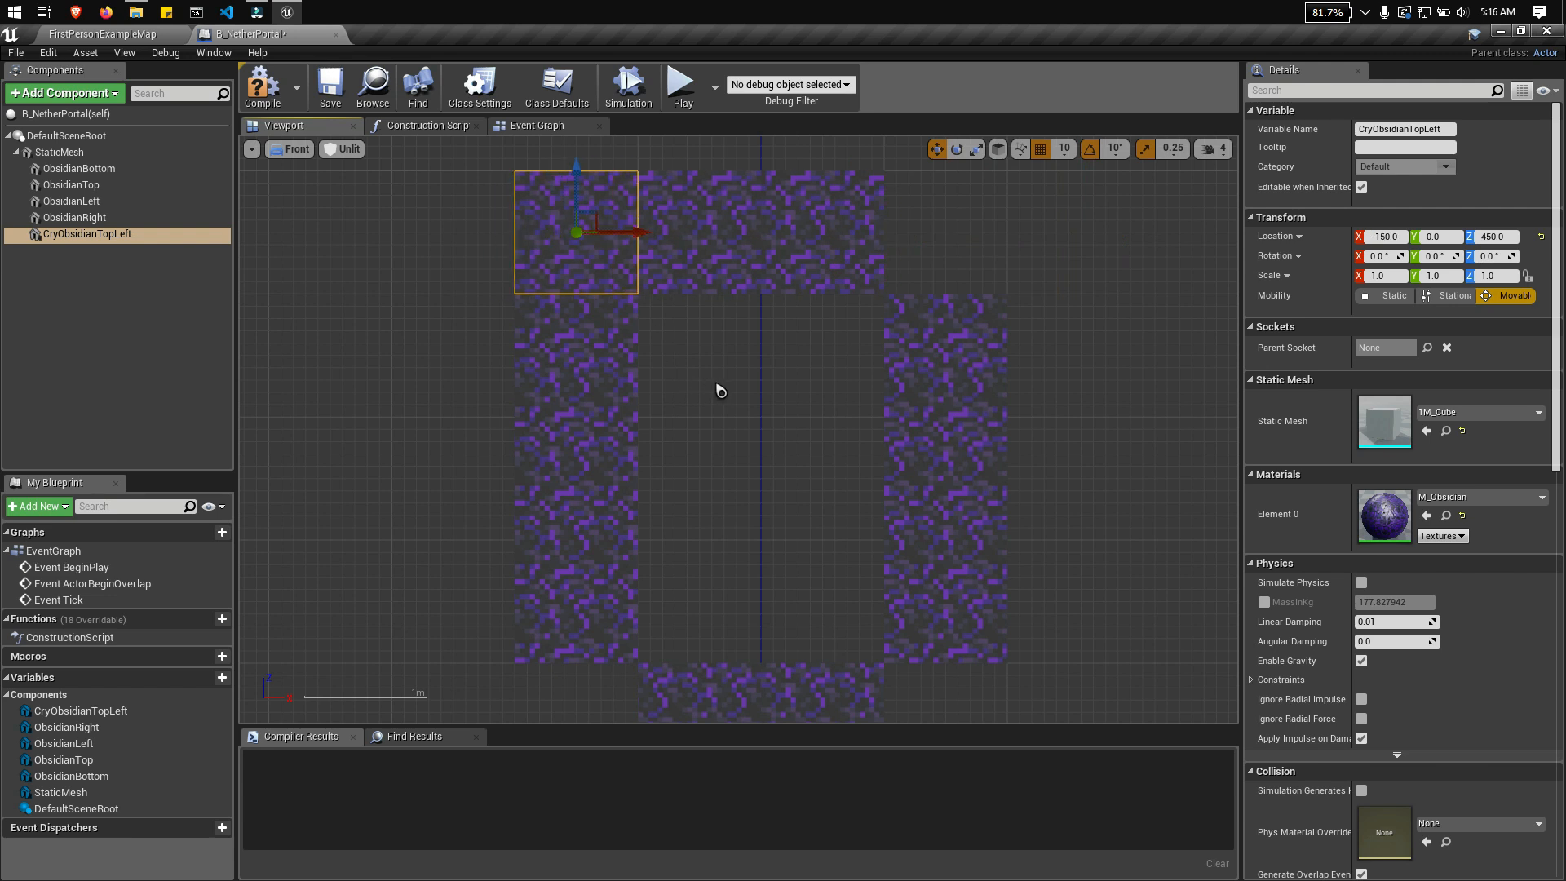
Step: Assign the MI_CryingObsidian_01 material to the CryObsidianTopLeft block
click(1540, 499)
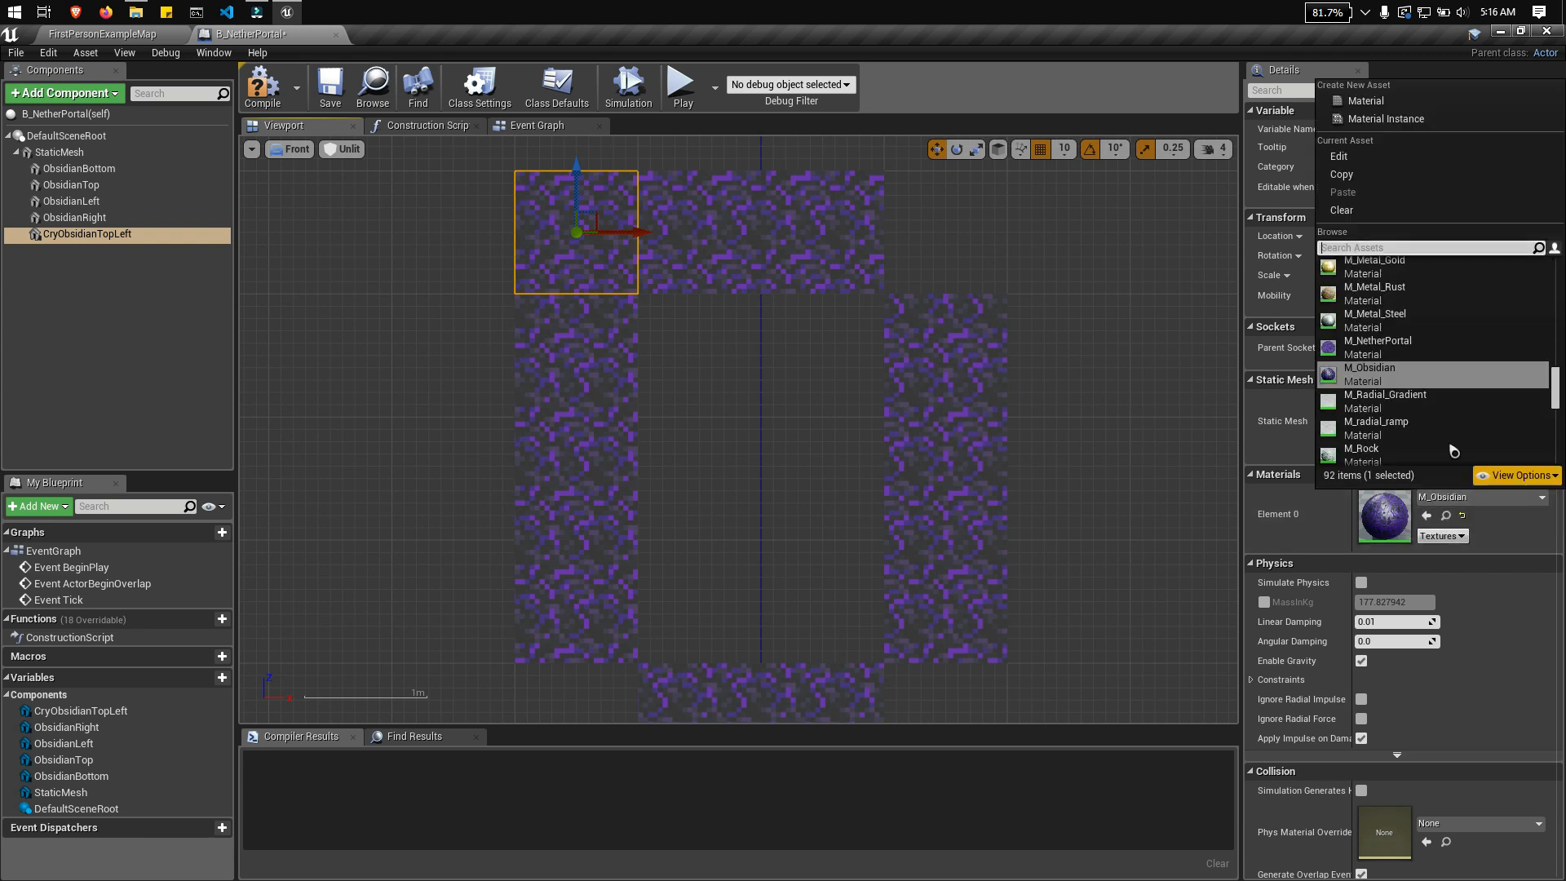
text(cry)
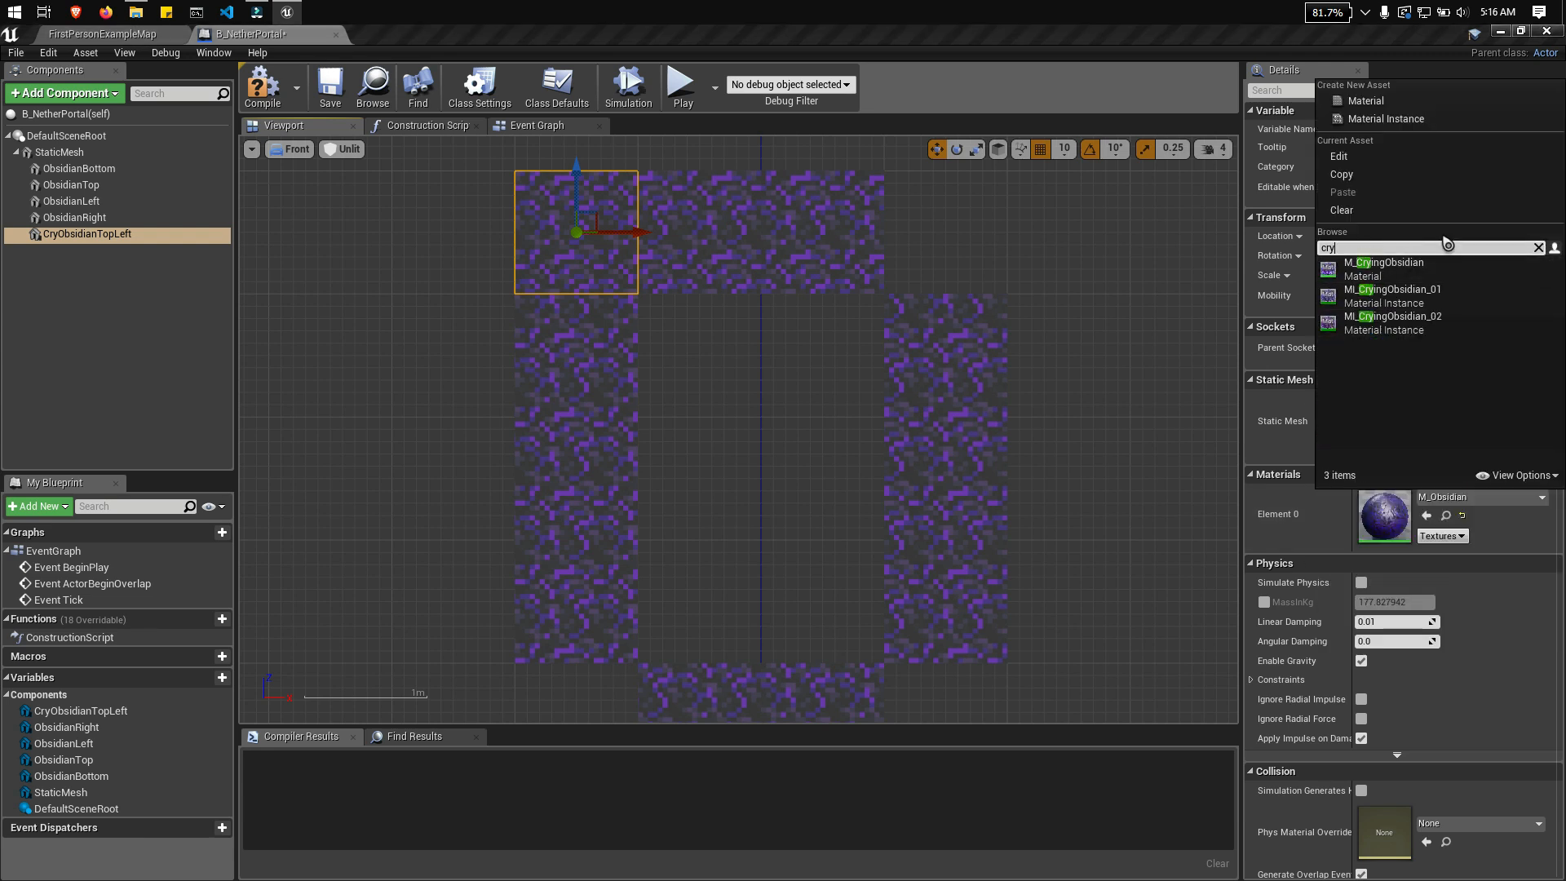
click(1456, 306)
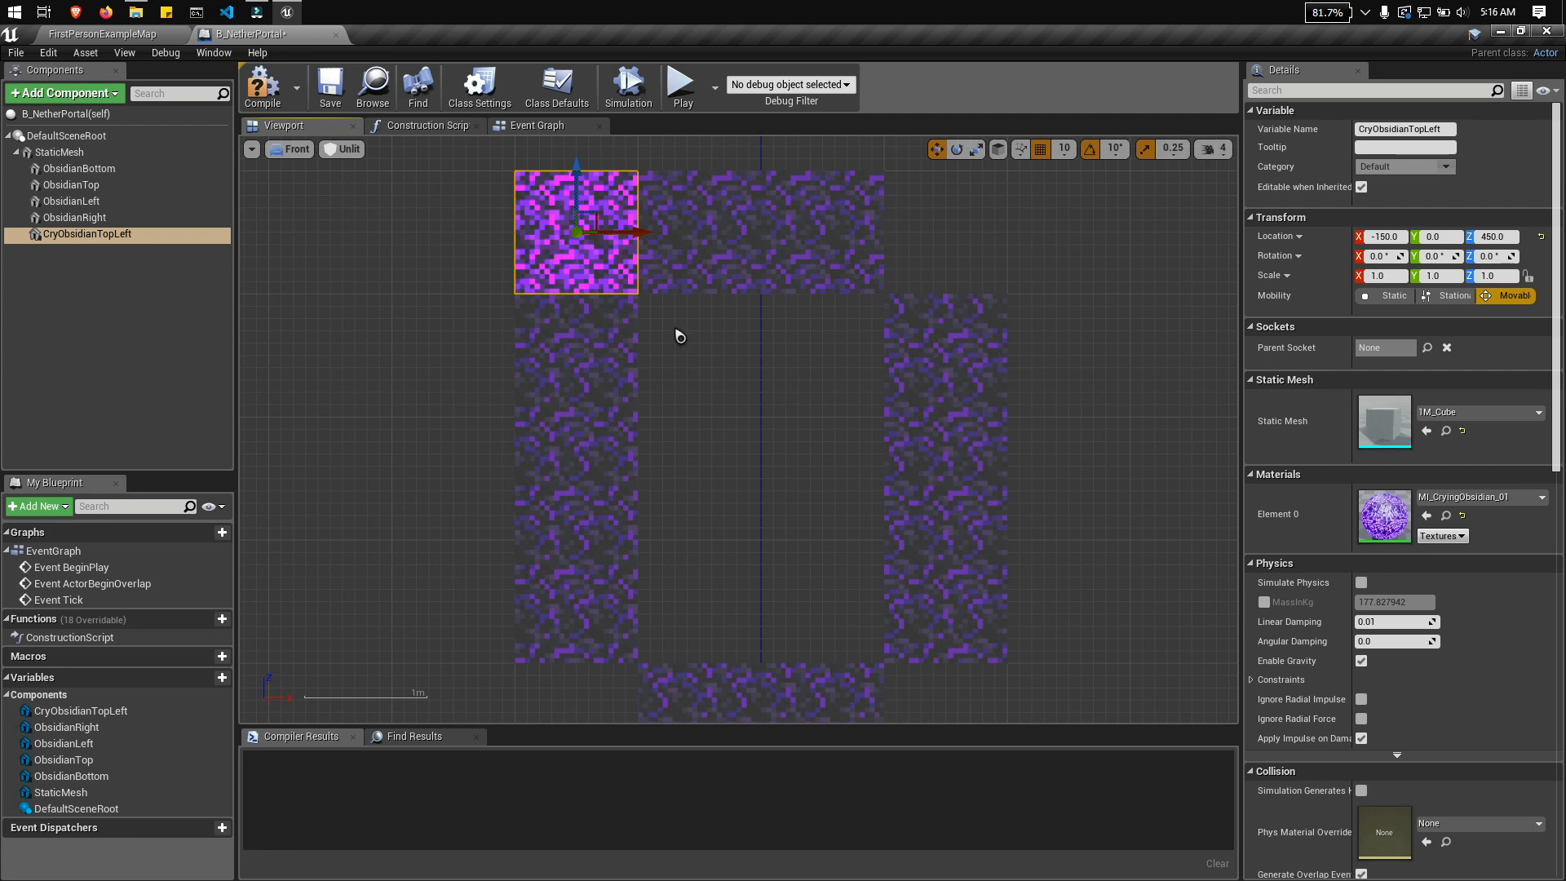
Step: Duplicate CryObsidianTopLeft as CryObsidianTopRight and move the copy to the frame's top-right corner at X 150
right_click(124, 234)
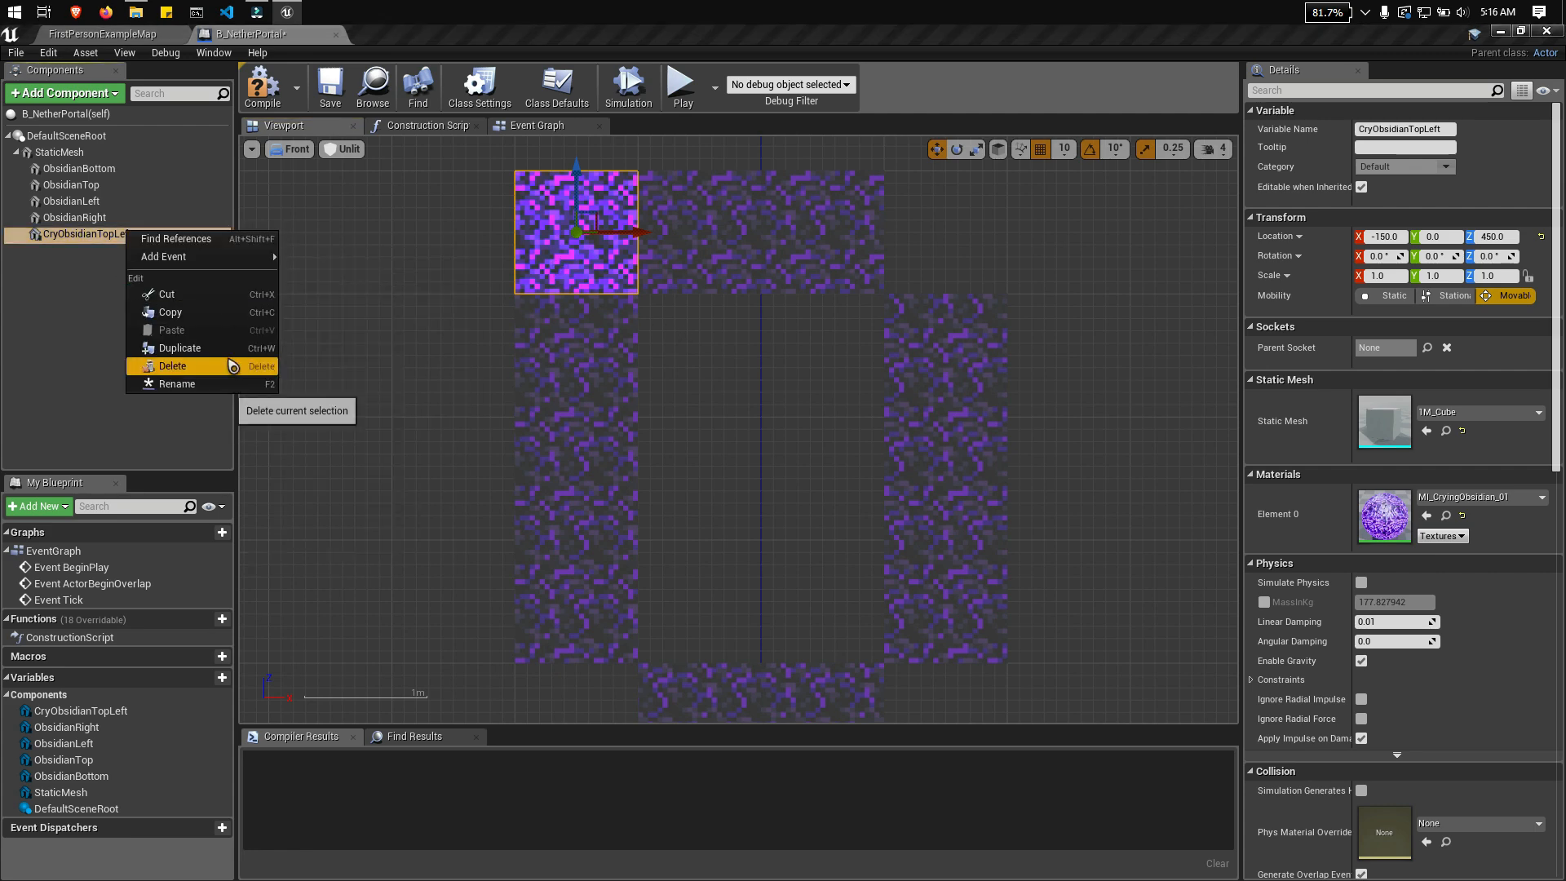
click(227, 378)
key(ctrl+c)
click(139, 246)
right_click(134, 236)
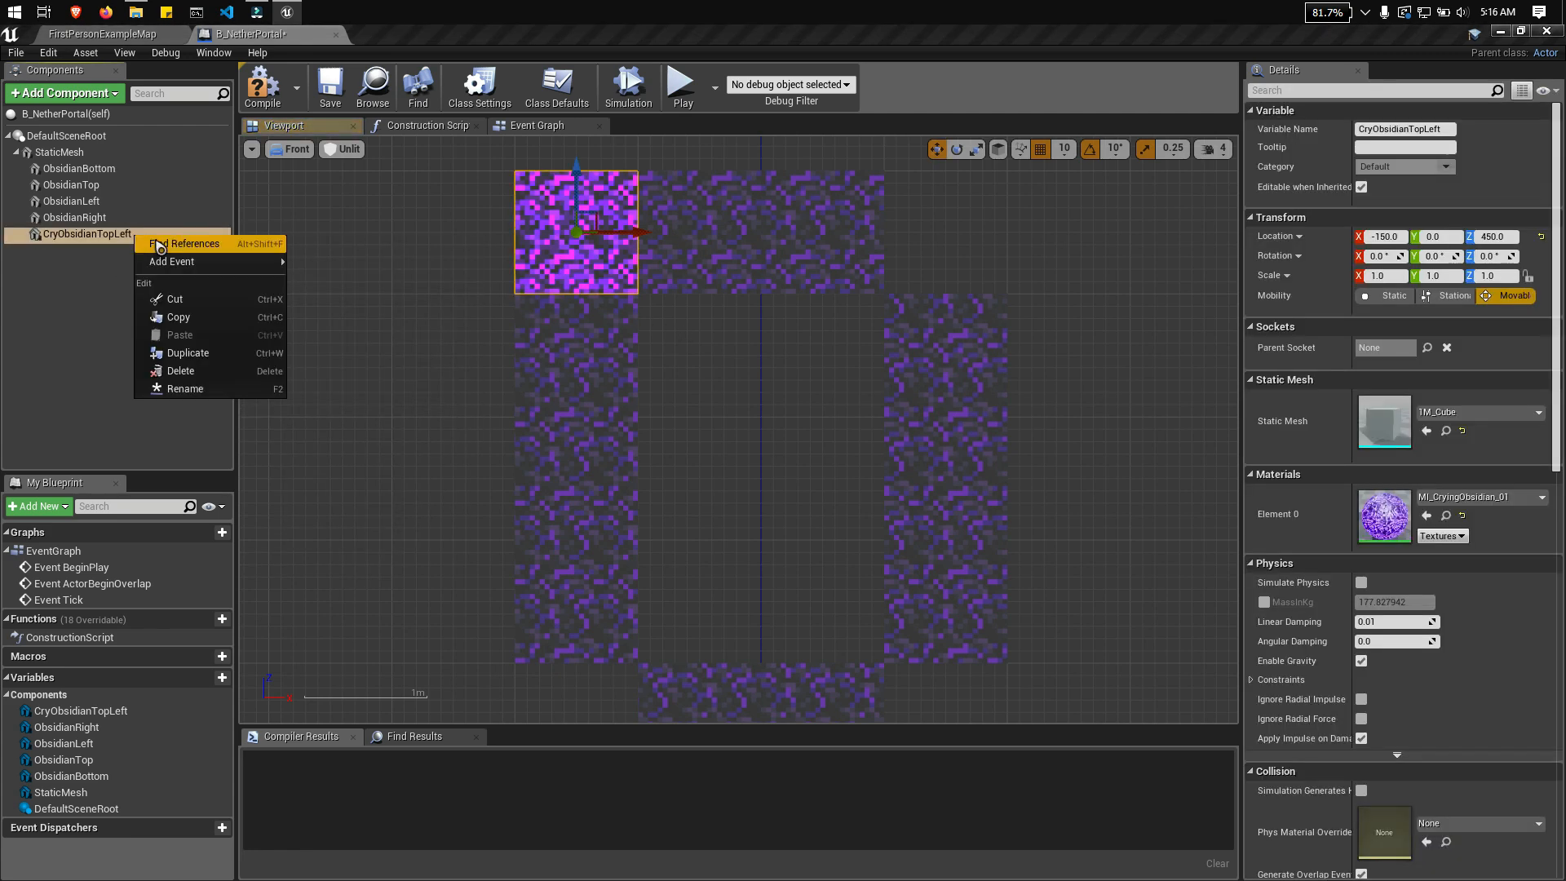
click(200, 359)
key(ctrl+v)
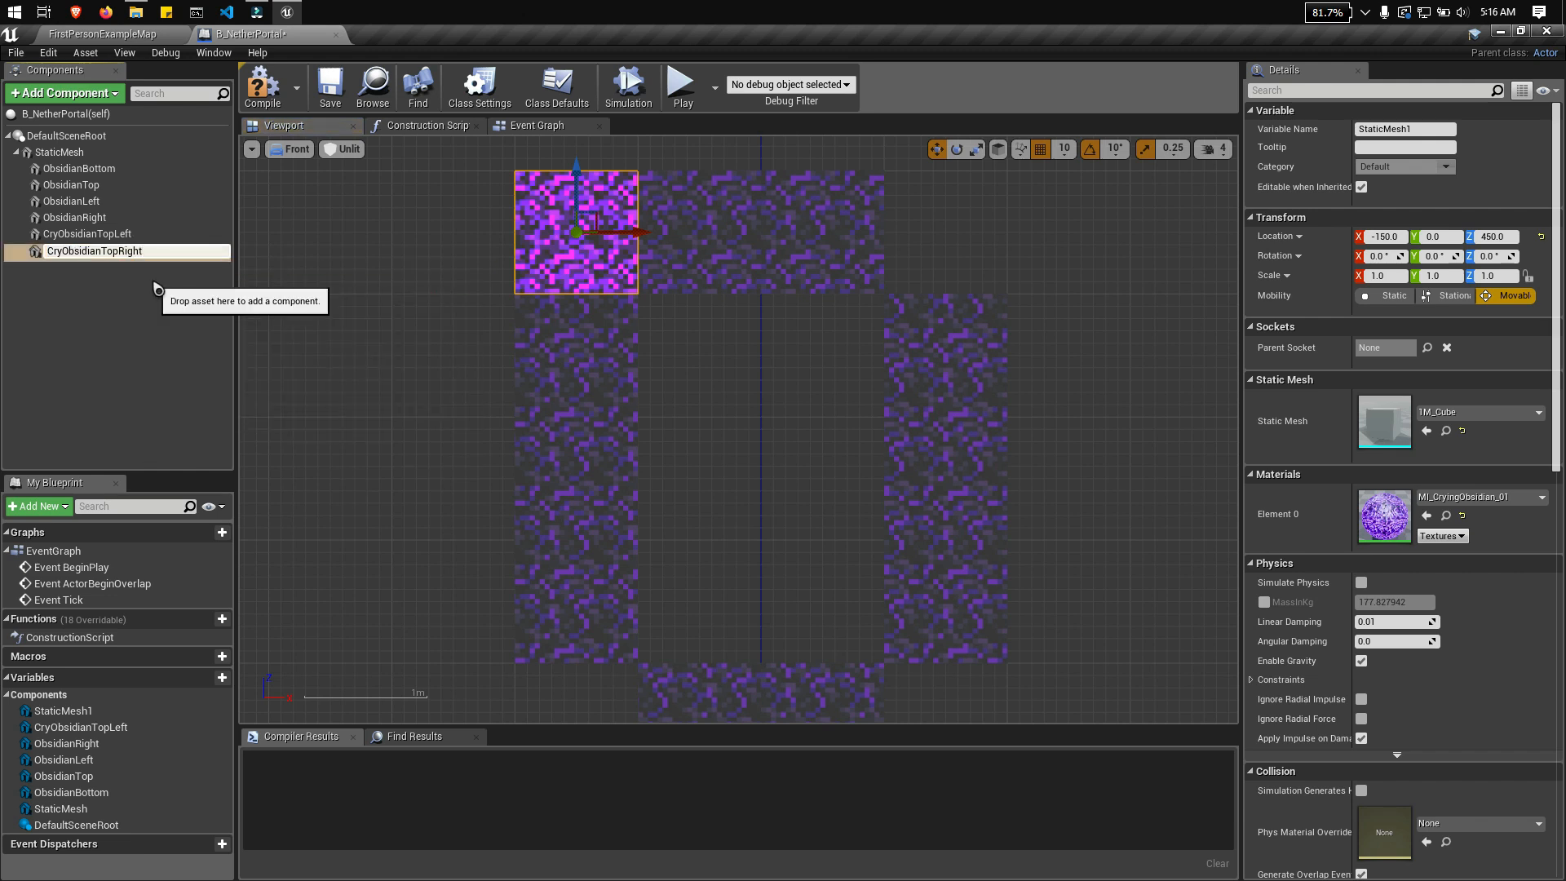
key(Return)
drag(651, 232, 1018, 258)
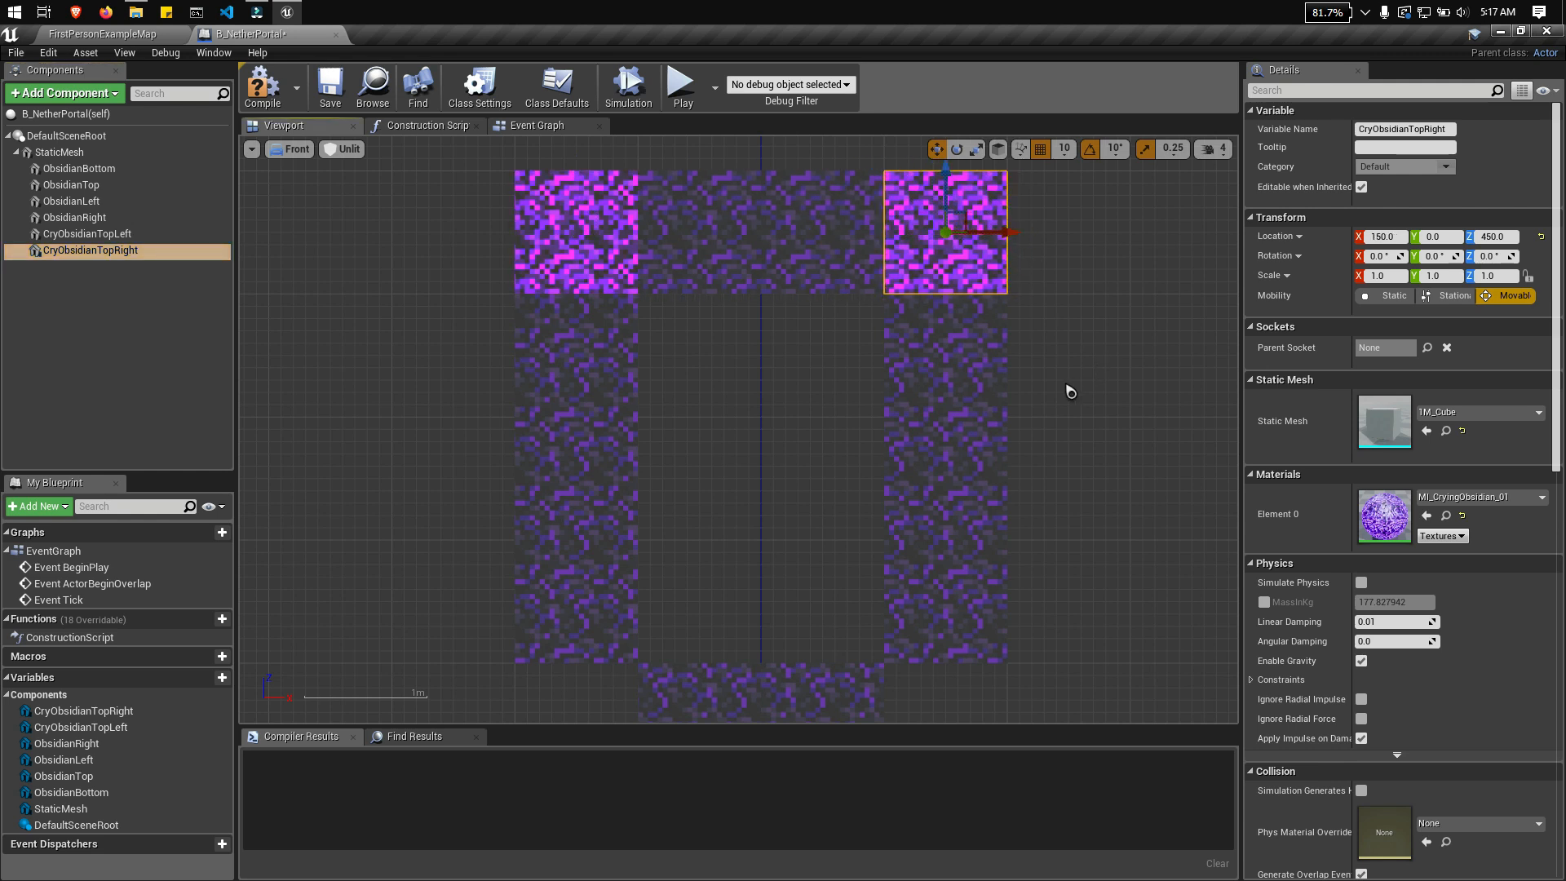
Step: Duplicate CryObsidianTopRight as CryObsidianBottomLeft and move the copy to the frame's bottom-left corner at X -150, Z 50
right_click(115, 252)
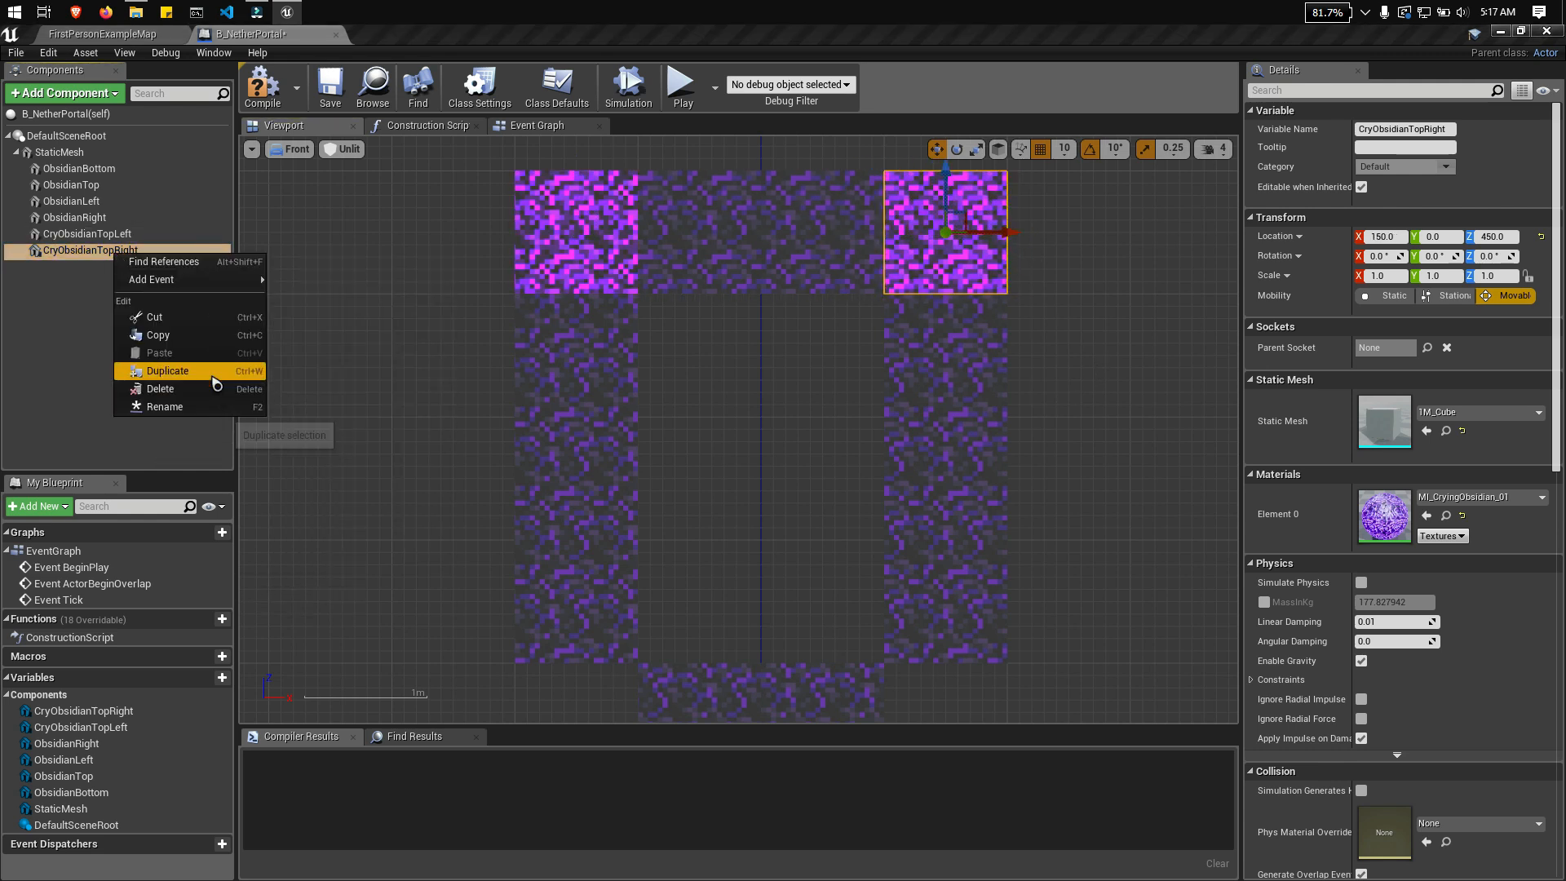
click(168, 371)
text(CryObsidianTopLeft)
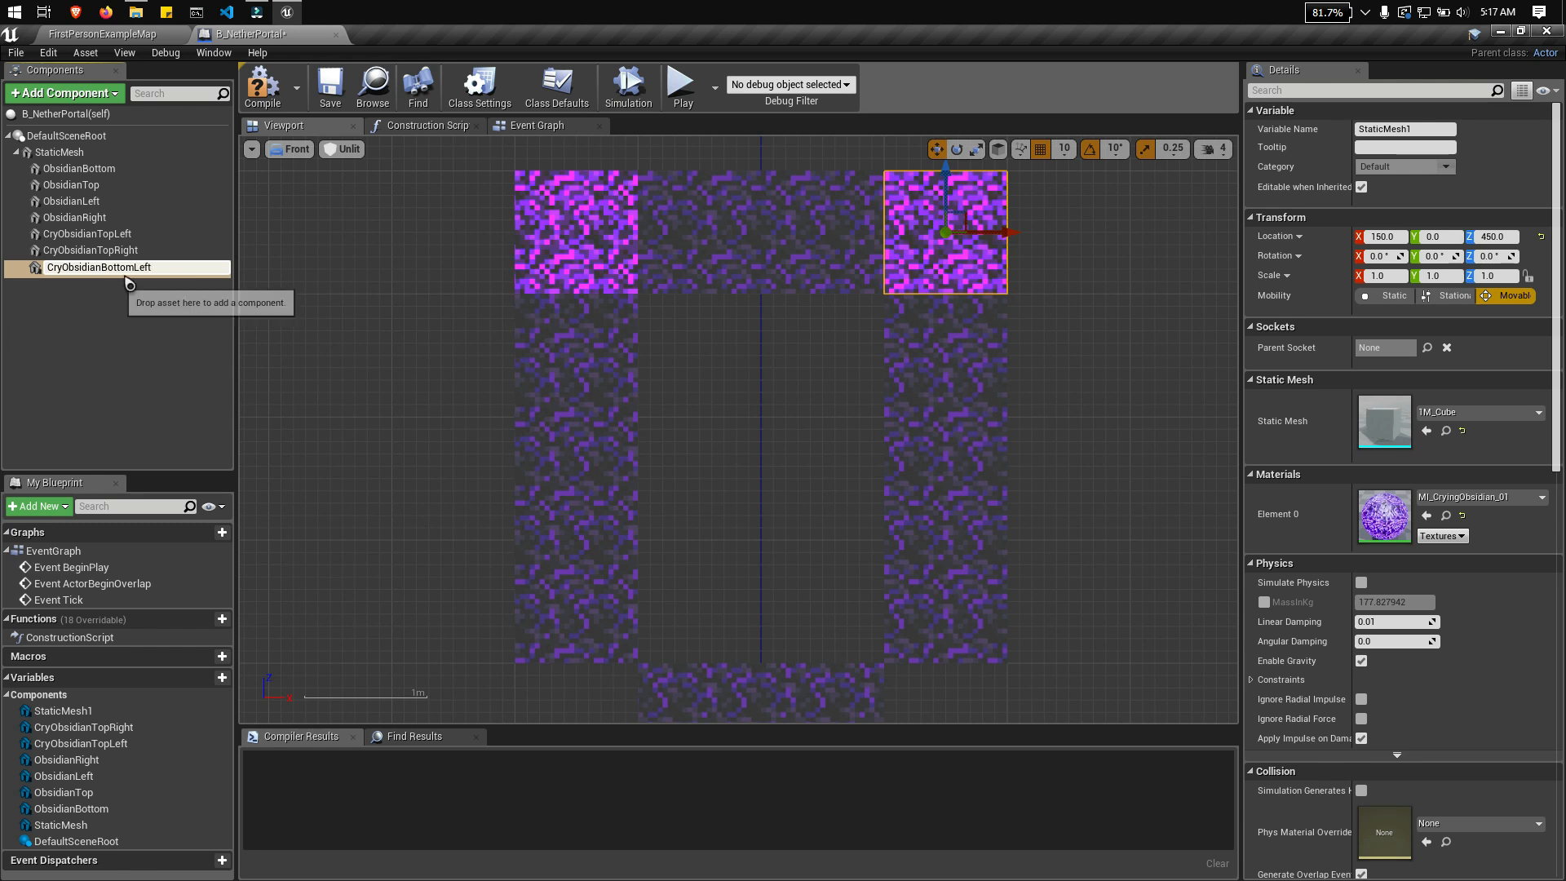
drag(172, 266, 13, 234)
key(ctrl+c)
key(Return)
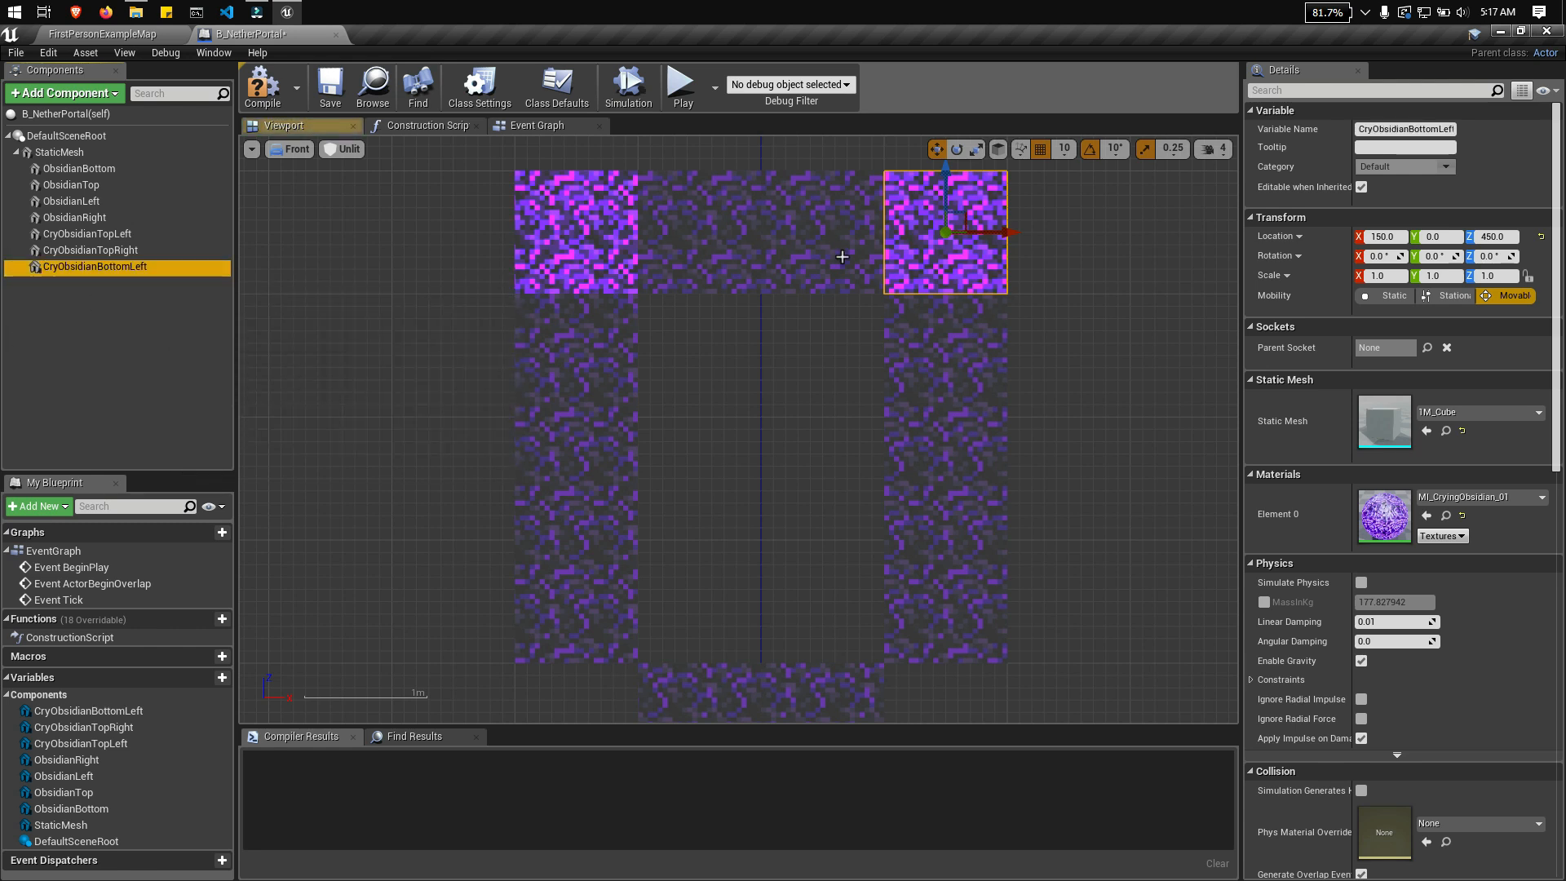
drag(1017, 236, 644, 251)
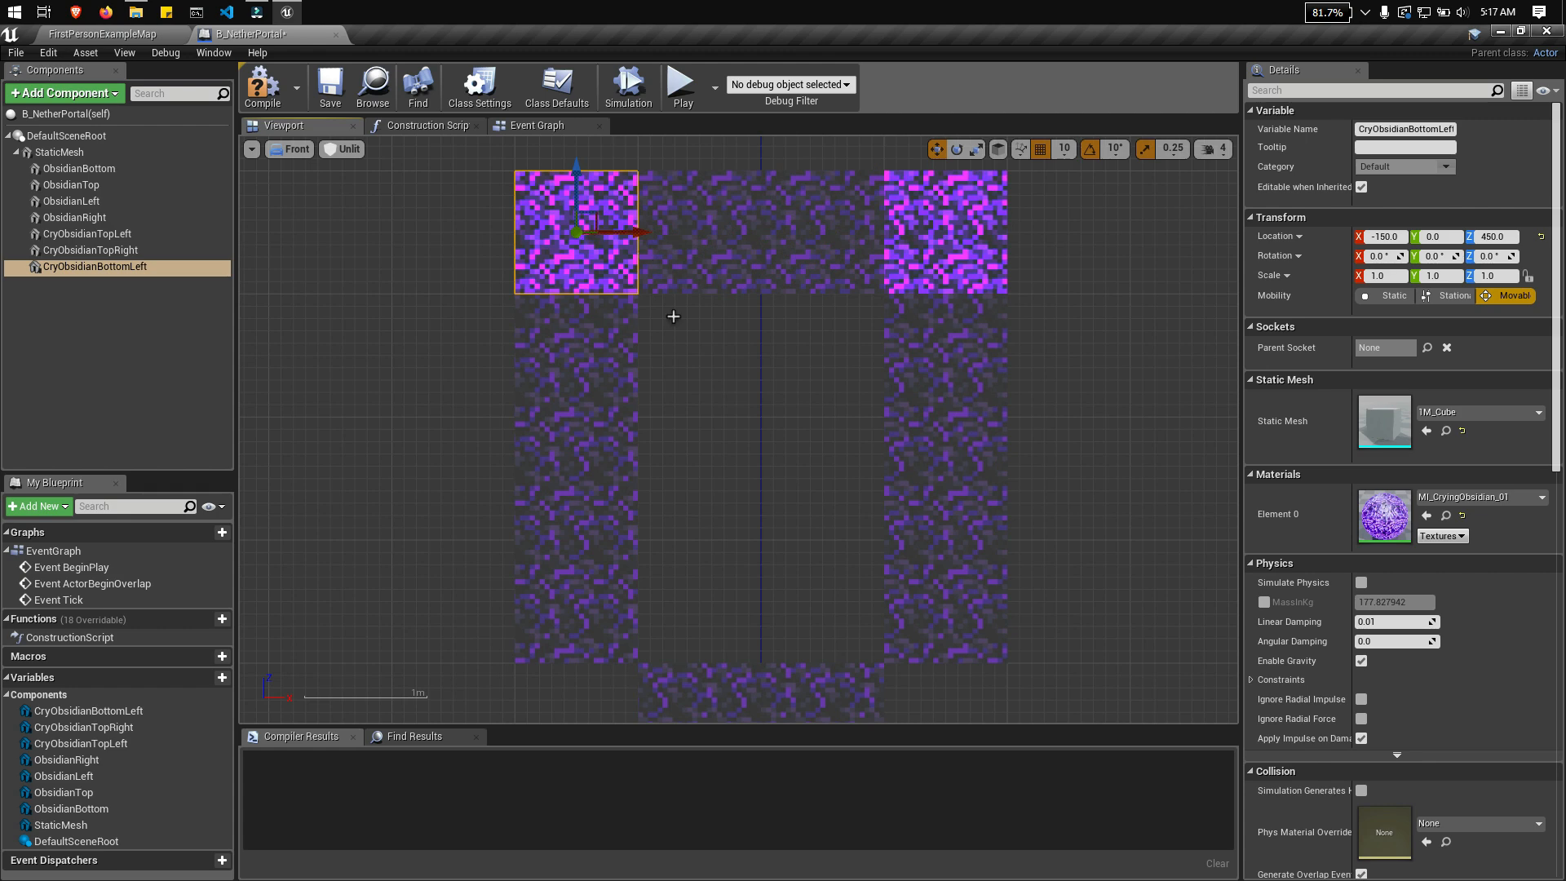
right_drag(673, 317, 690, 275)
drag(590, 167, 574, 646)
right_drag(745, 483, 723, 356)
Step: Duplicate CryObsidianBottomLeft as CryObsidianBottomRight and move the copy to the frame's bottom-right corner at X 150
right_click(134, 265)
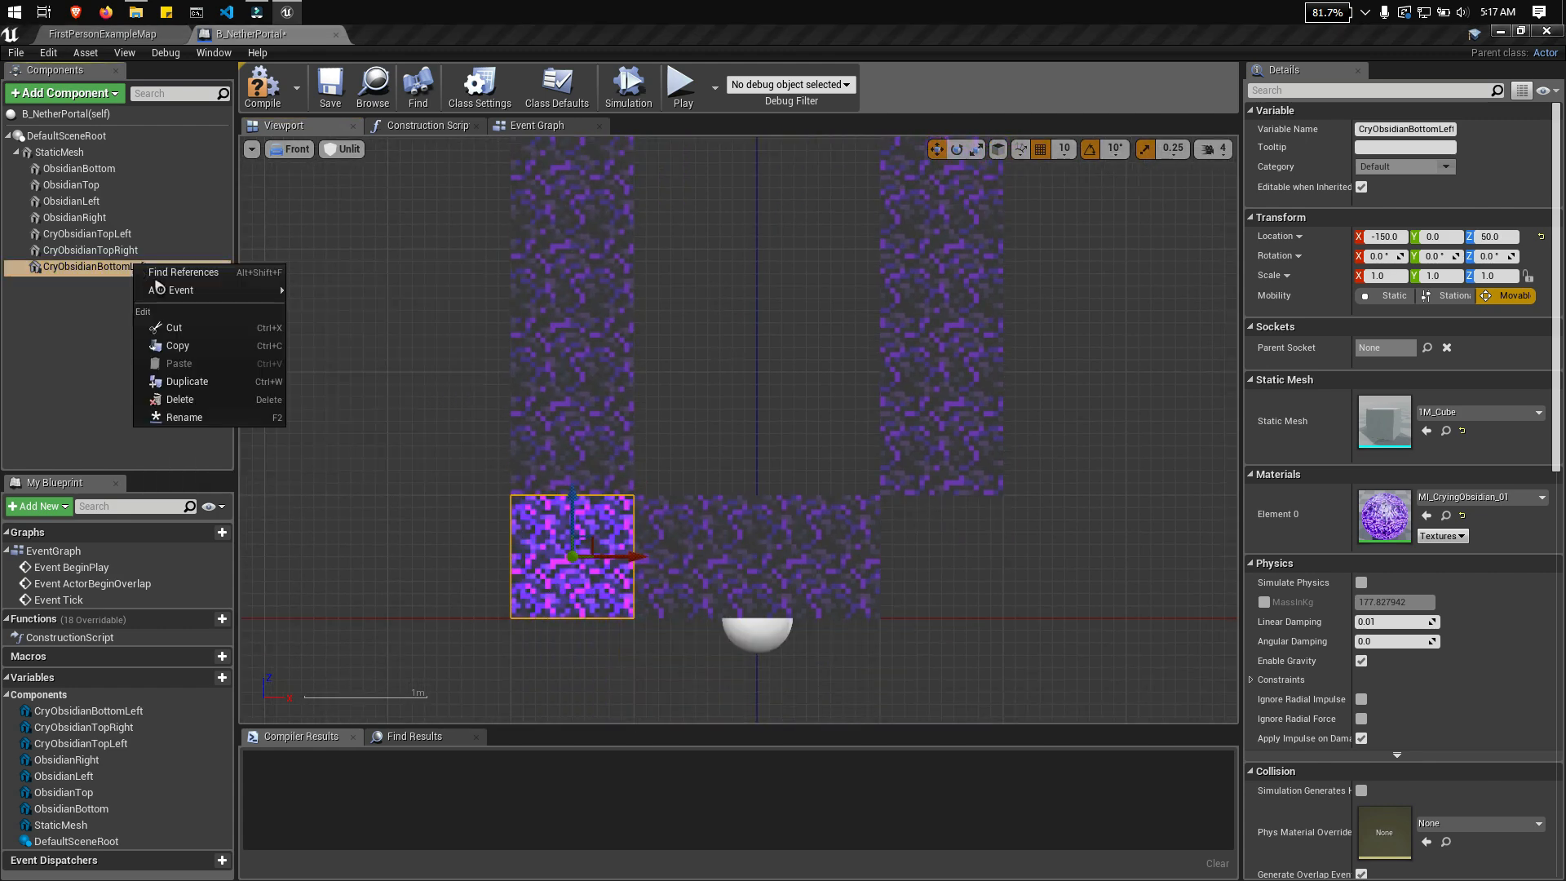
click(186, 380)
key(ctrl+v)
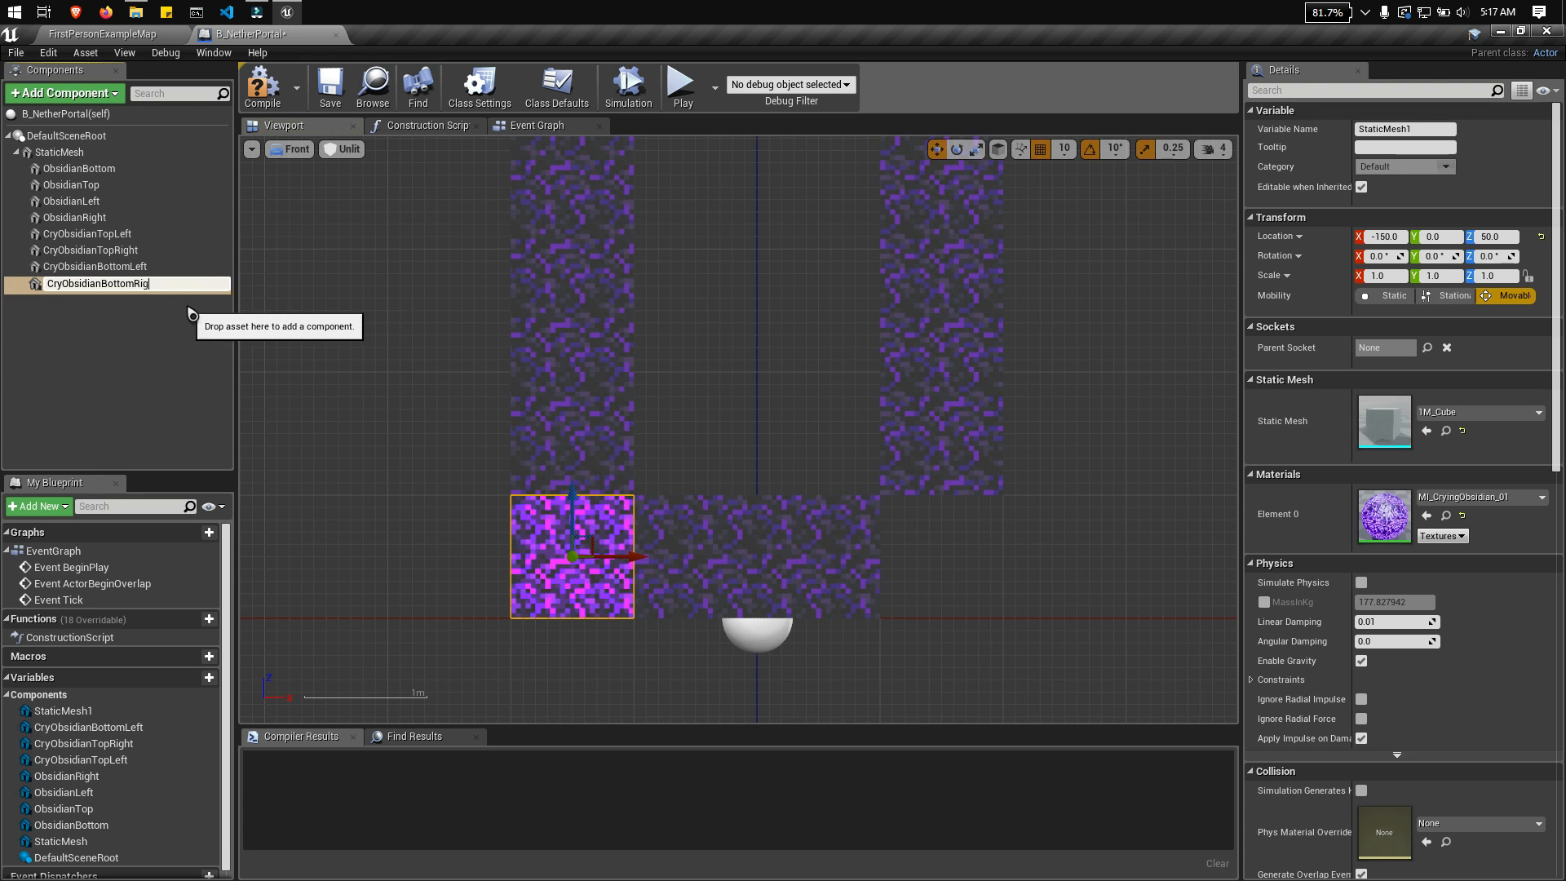
text(Right)
key(Return)
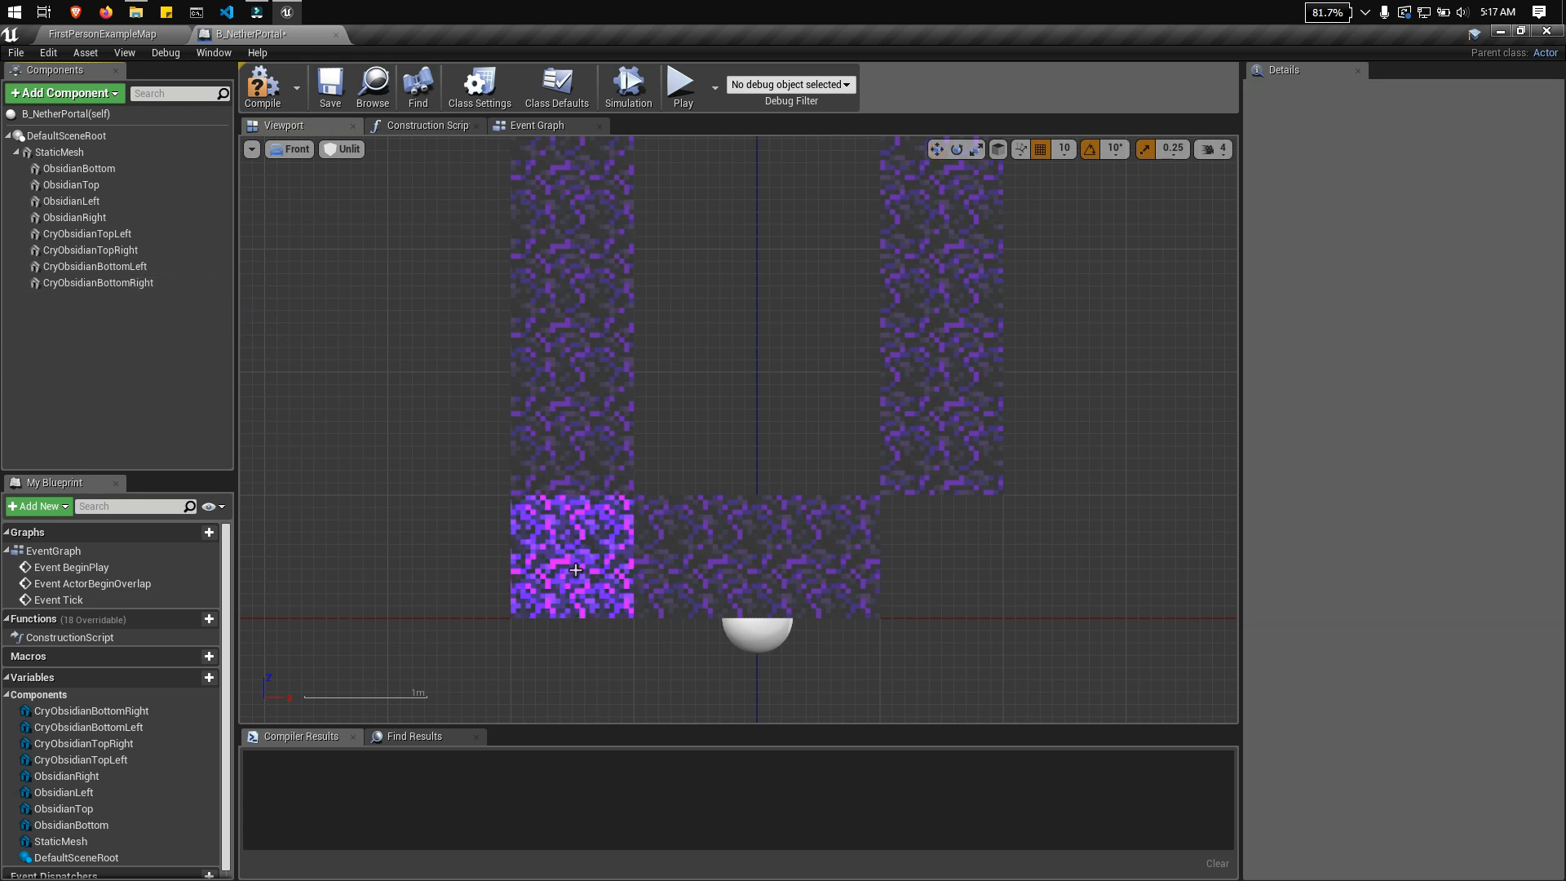
drag(620, 556, 987, 557)
right_drag(1112, 469, 1094, 478)
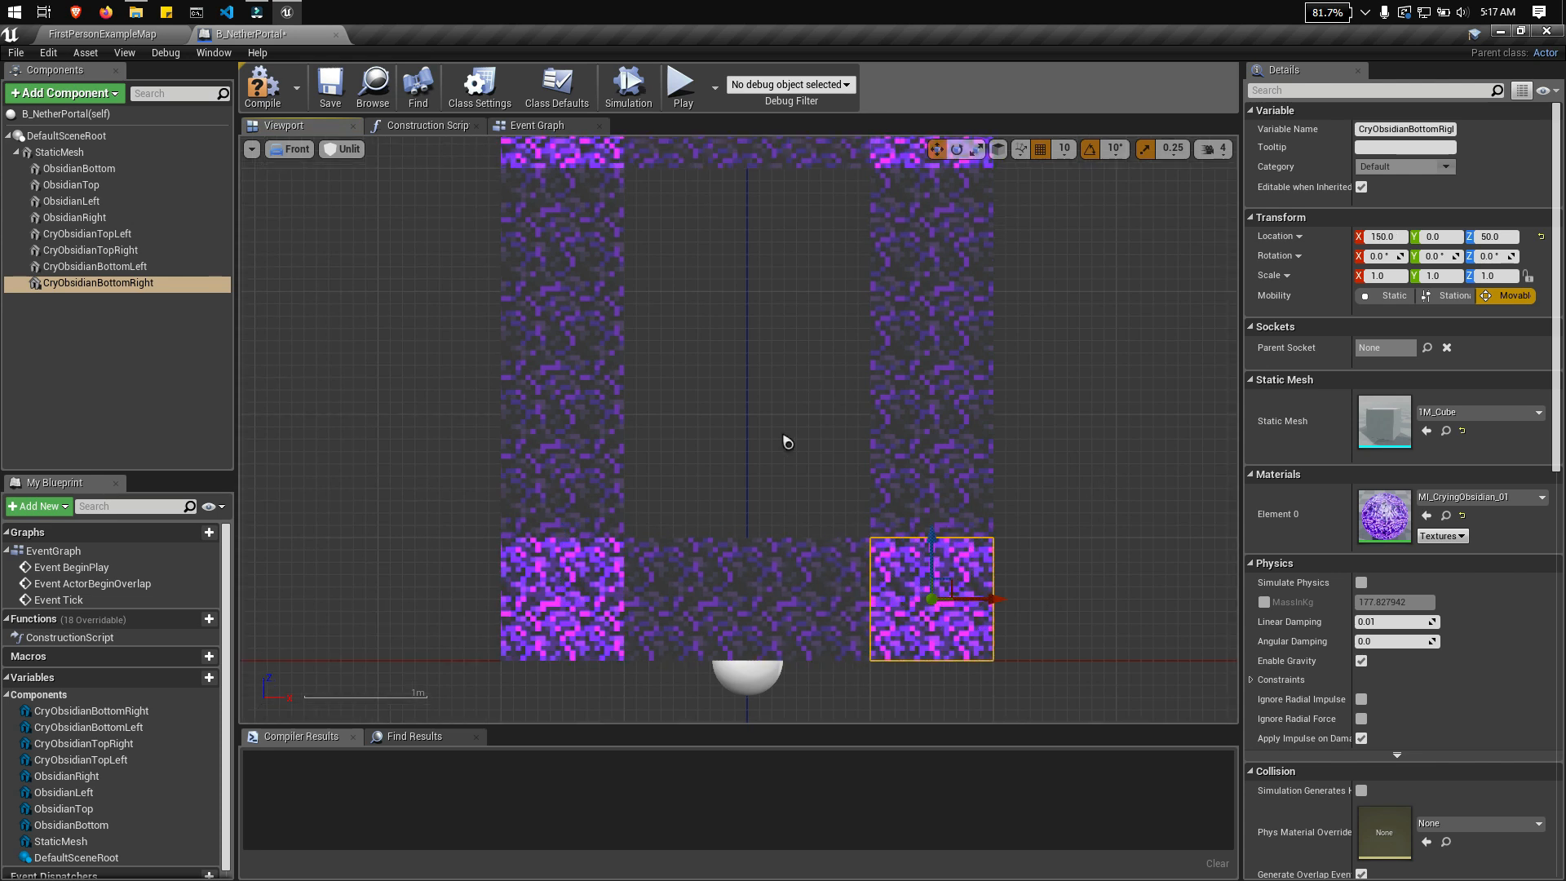
Step: Examine the assembled portal frame from several angles in the perspective view, ending in the front view
scroll(786, 441, down, 3)
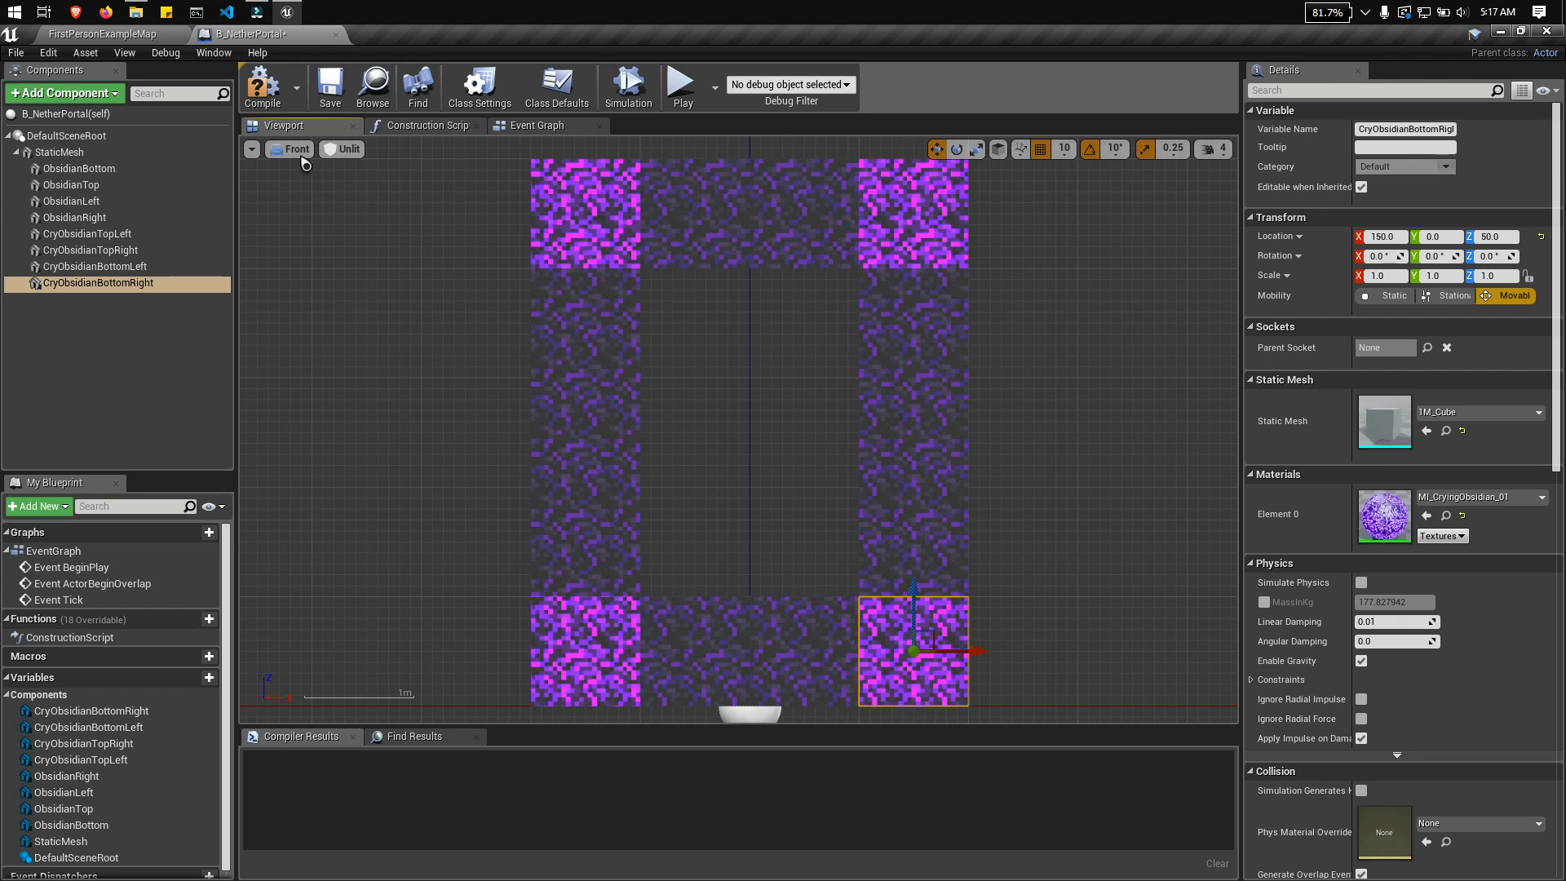
click(297, 149)
click(300, 159)
scroll(856, 373, down, 2)
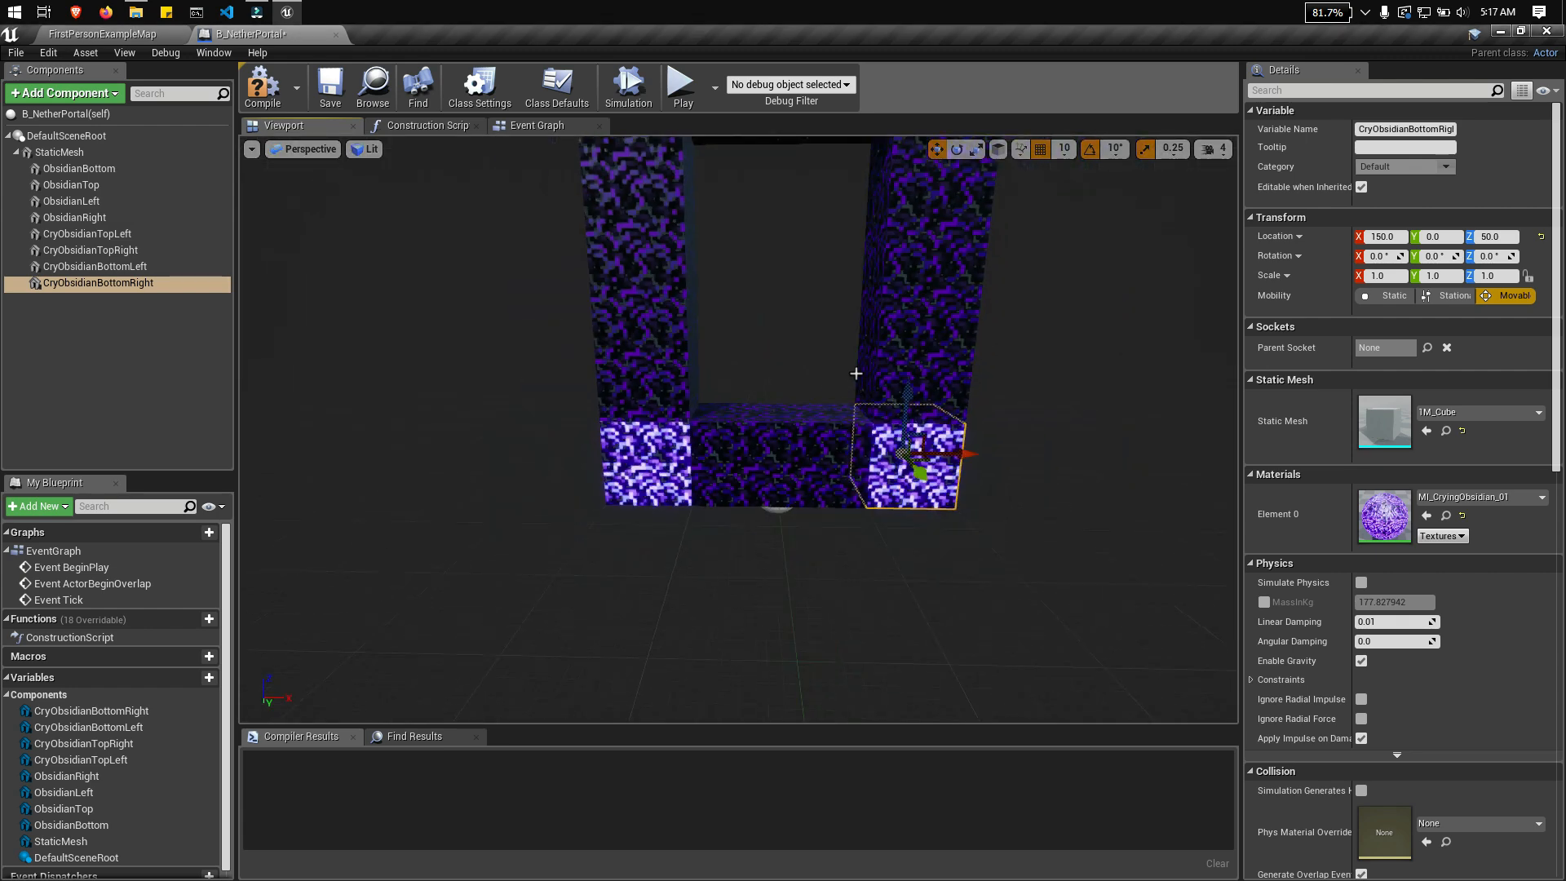
right_drag(820, 310, 735, 318)
click(62, 153)
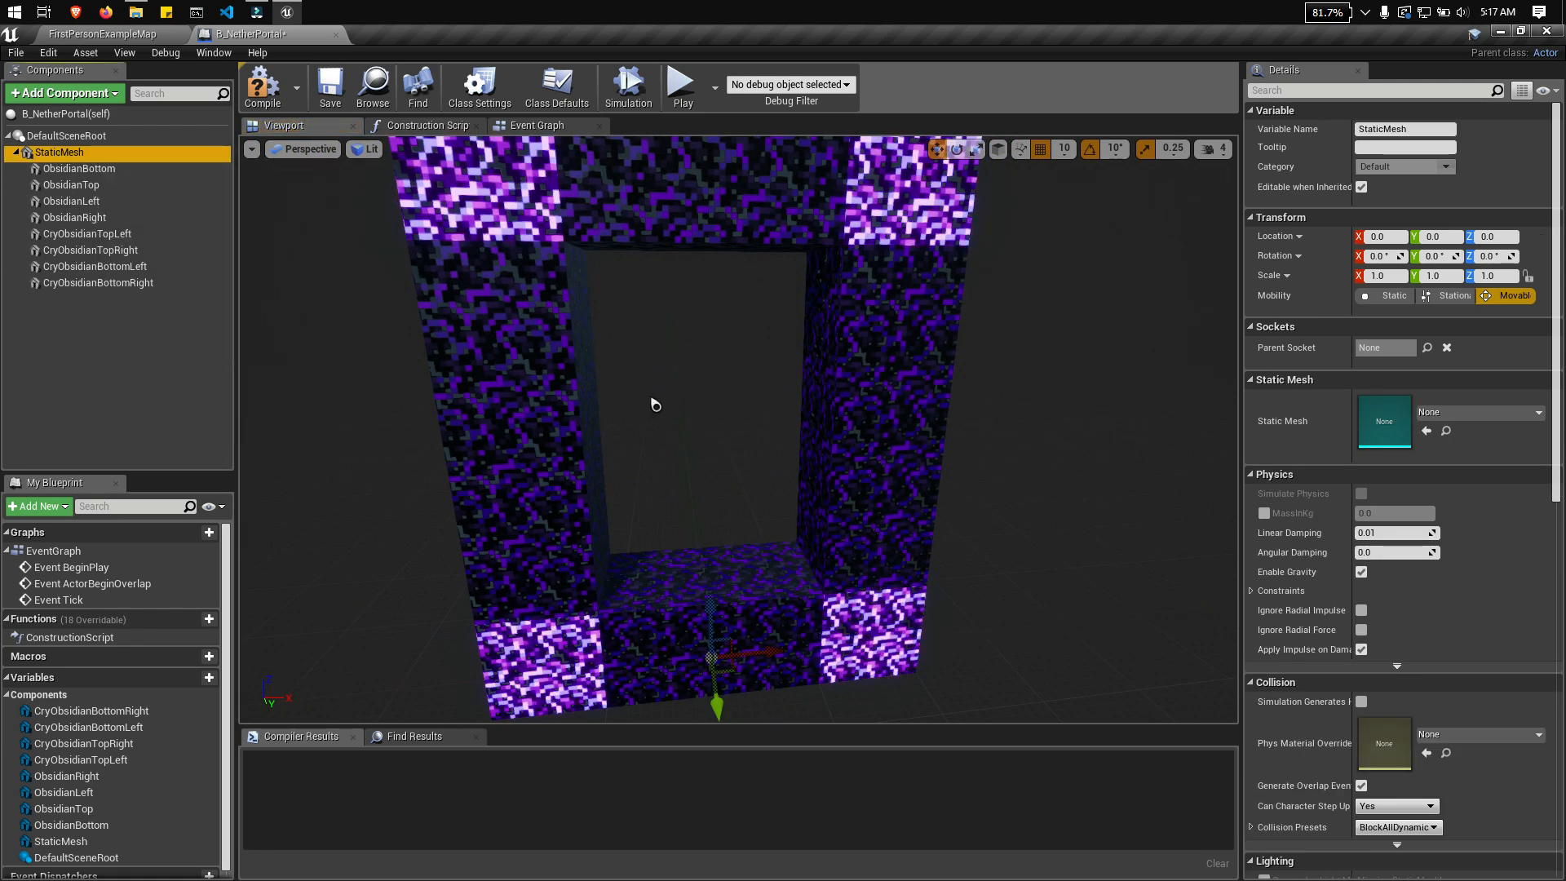
right_drag(656, 405, 575, 416)
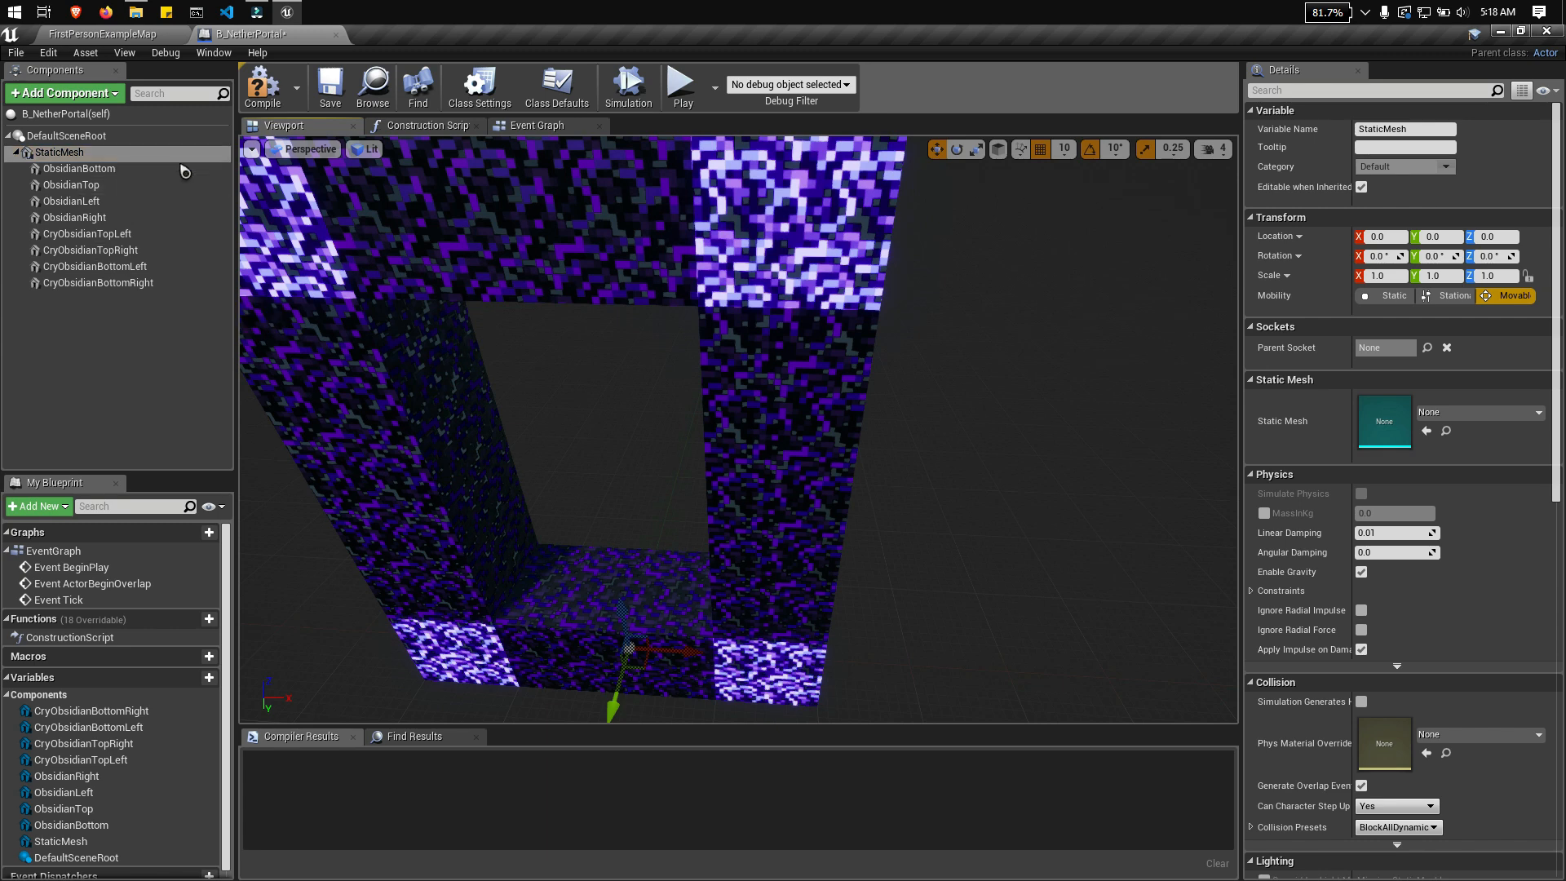
click(310, 149)
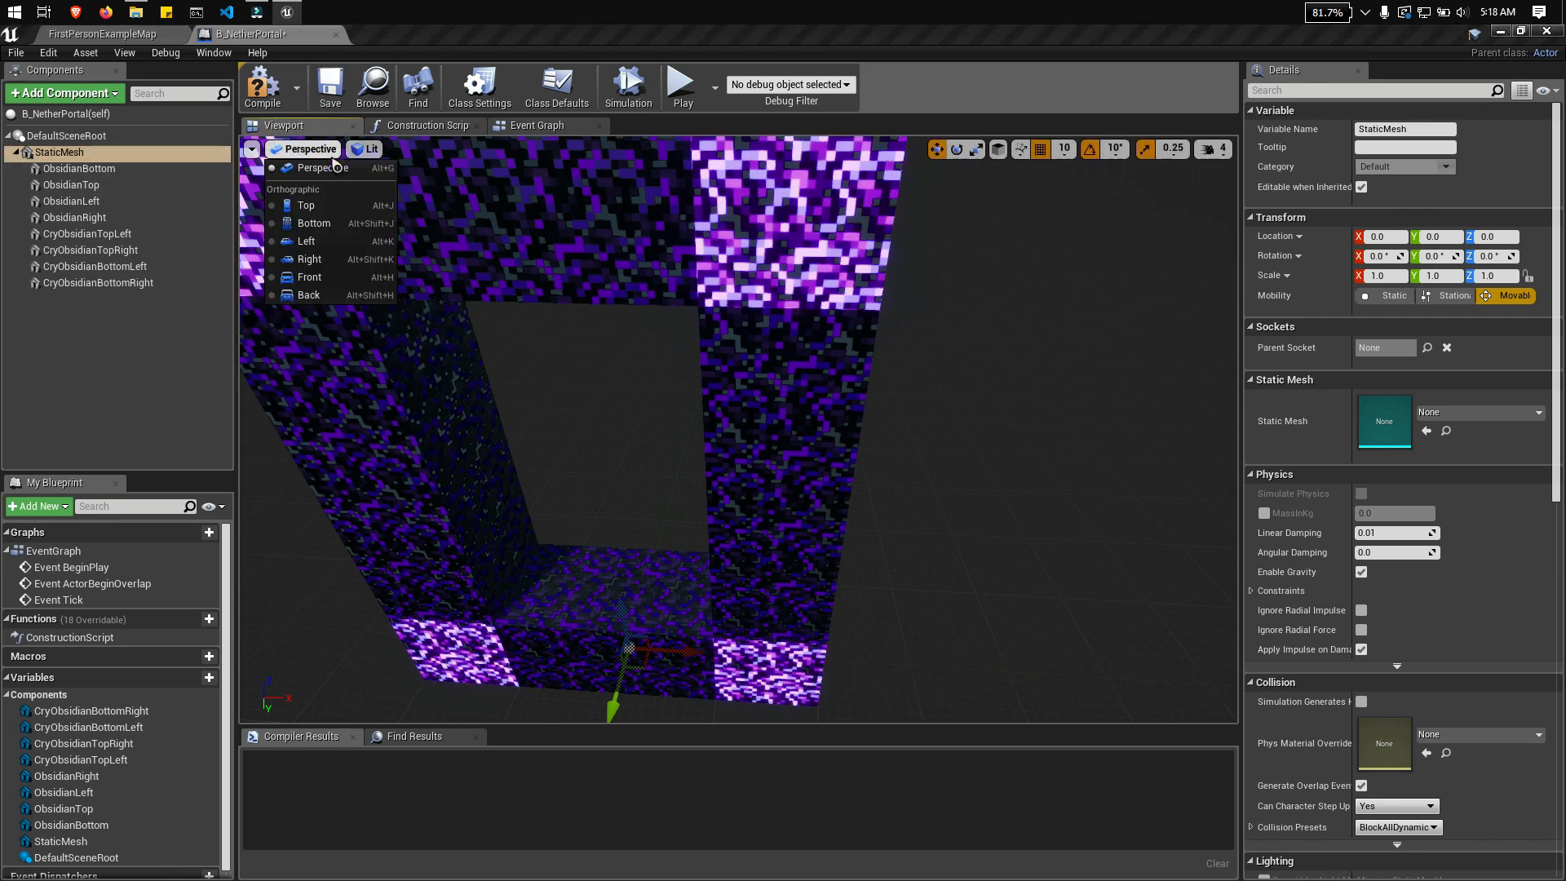
click(349, 278)
scroll(958, 342, up, 2)
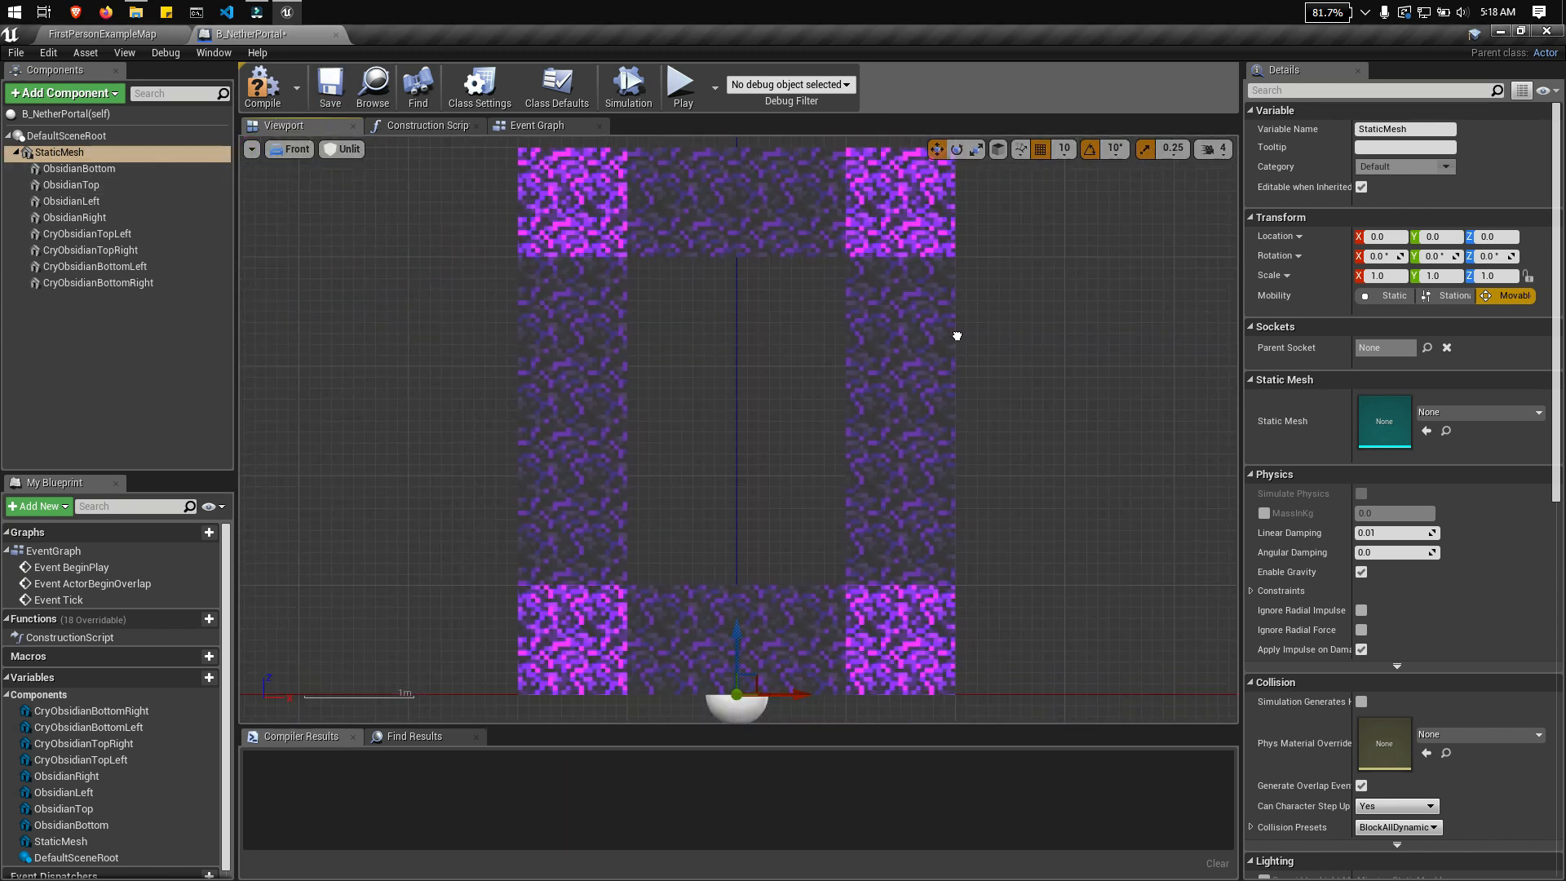
scroll(958, 336, down, 1)
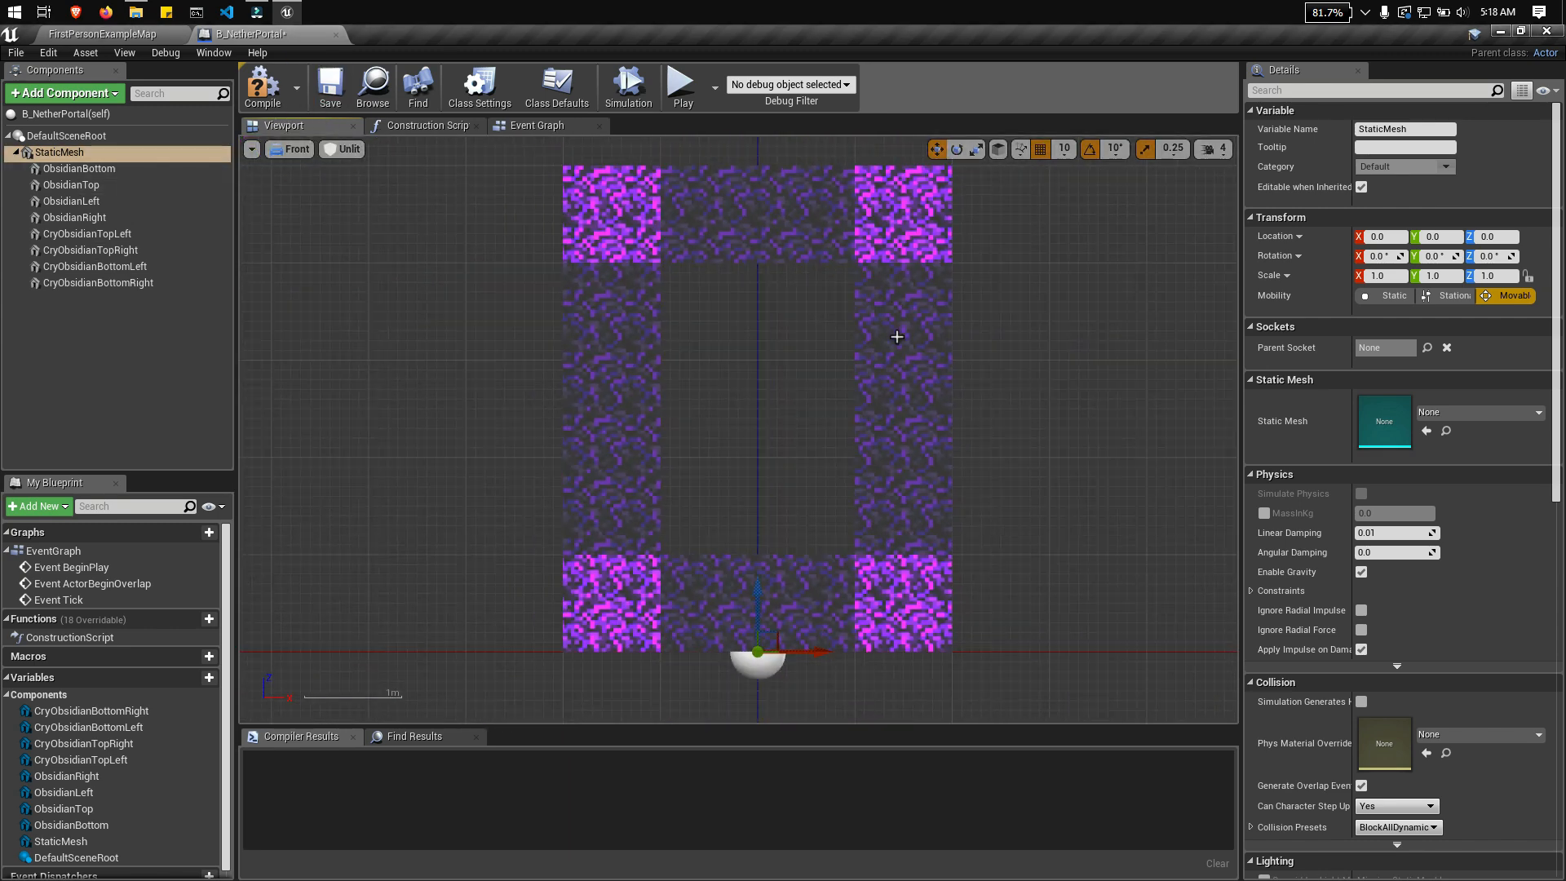
Step: Add a Static Mesh component named Portal under StaticMesh and raise it to Z 250 in the middle of the frame
click(81, 282)
click(61, 152)
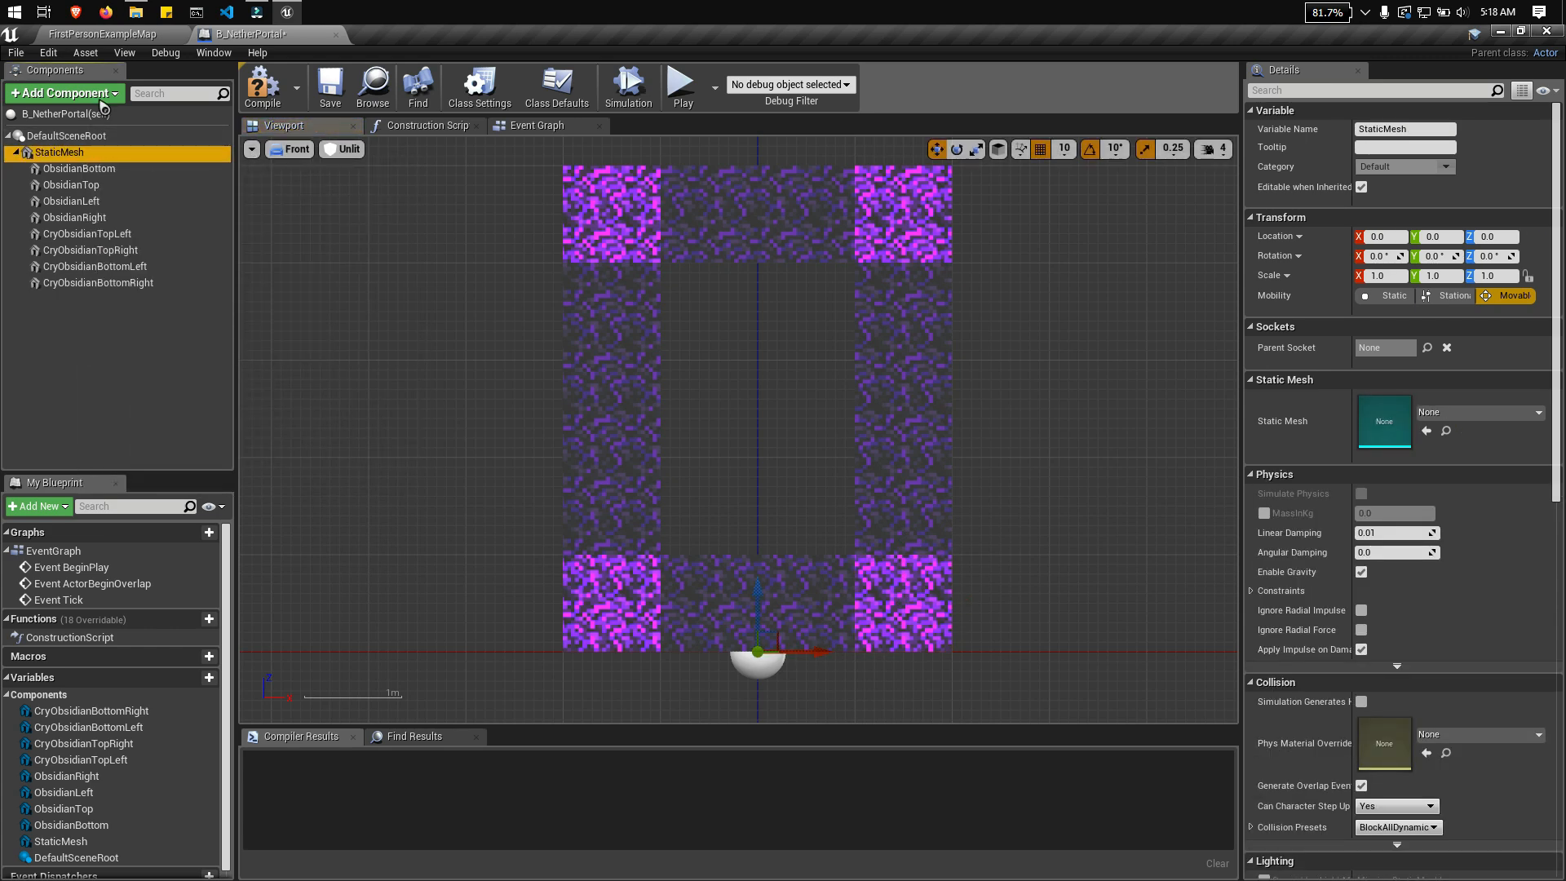
click(64, 93)
text(st)
click(123, 350)
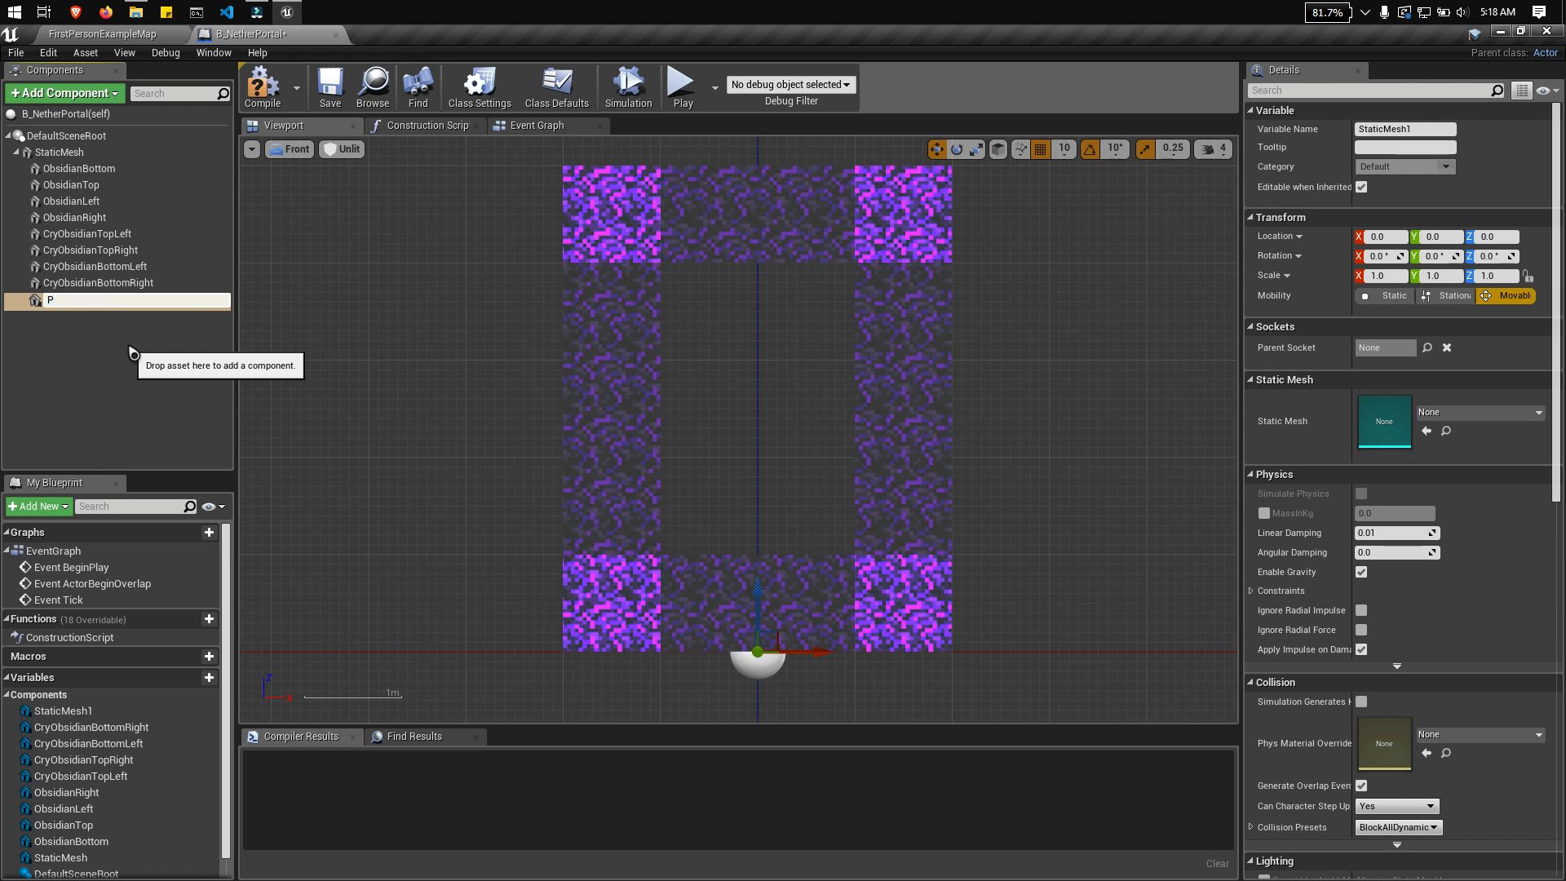
text(Portal)
key(Return)
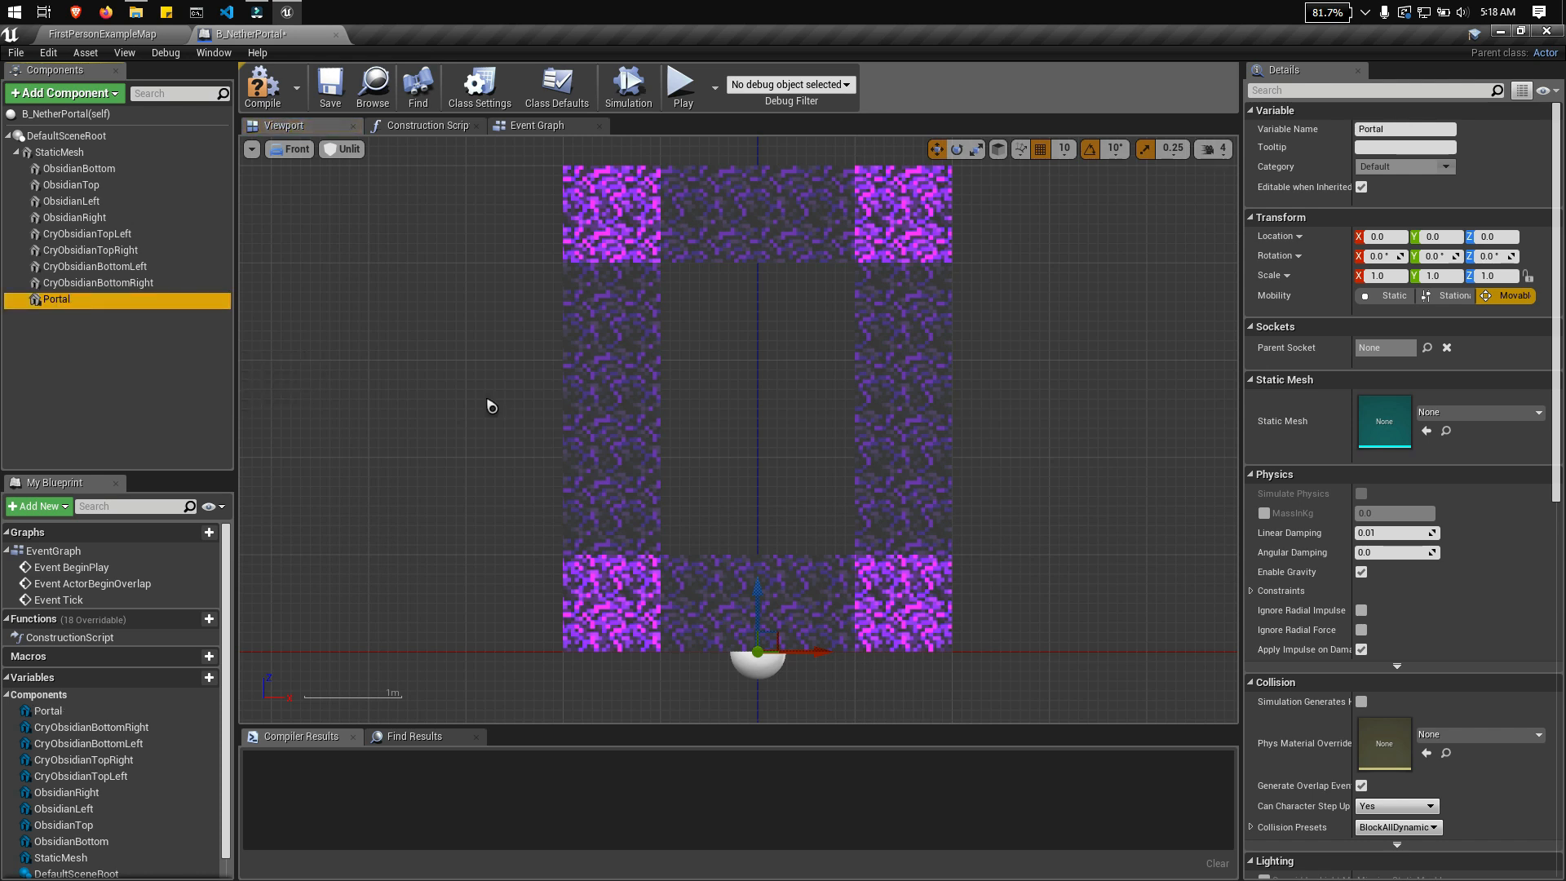
drag(757, 593, 762, 406)
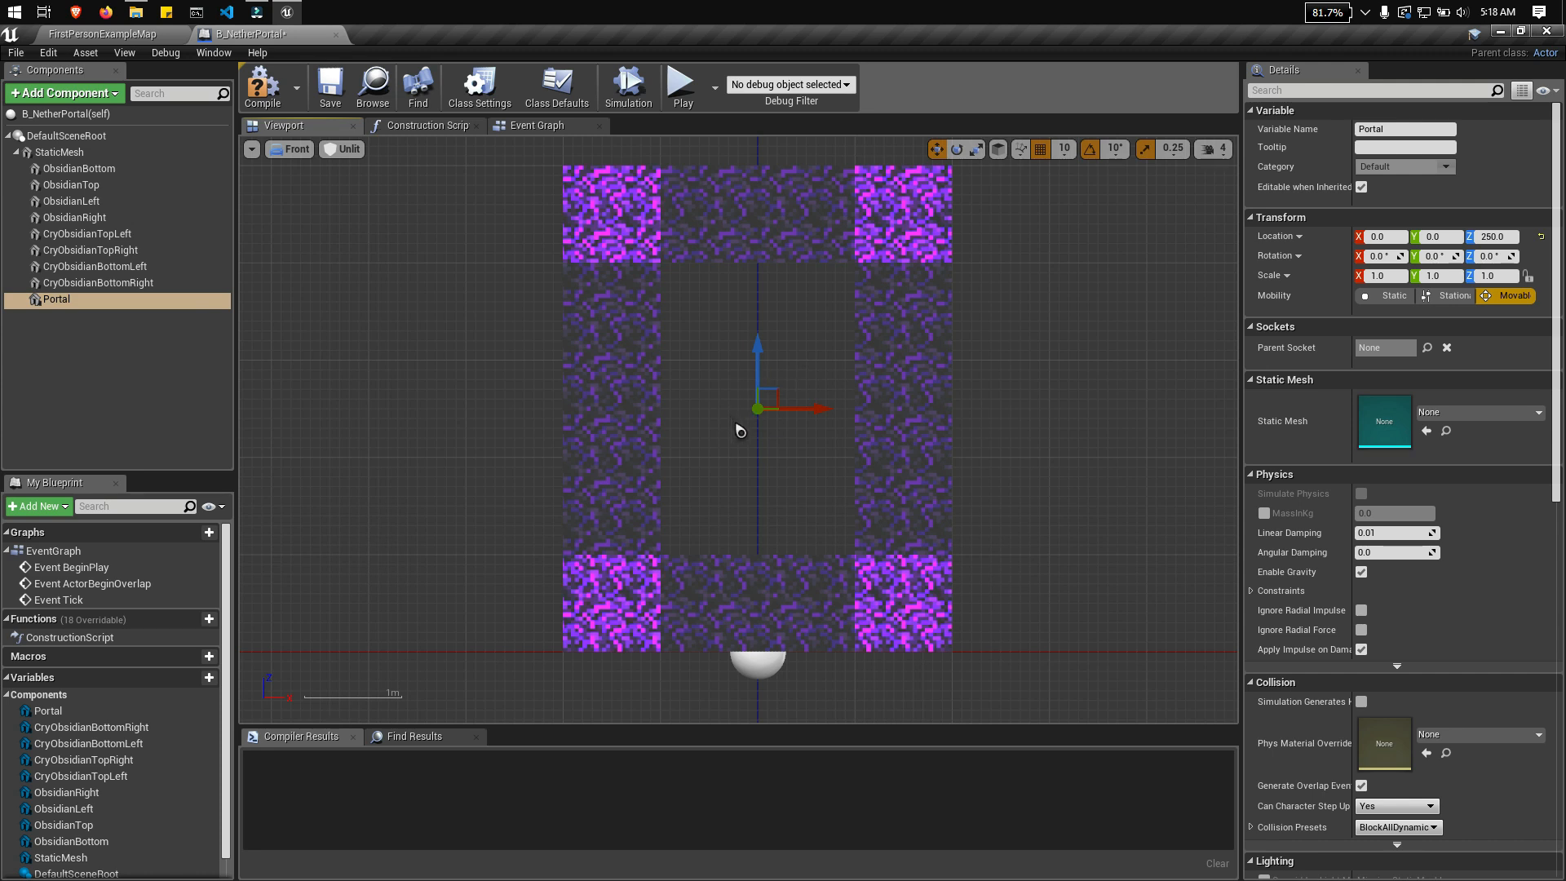
Step: Display the static mesh choices as tiles and assign the 1M_Cube mesh to the Portal component
click(1487, 419)
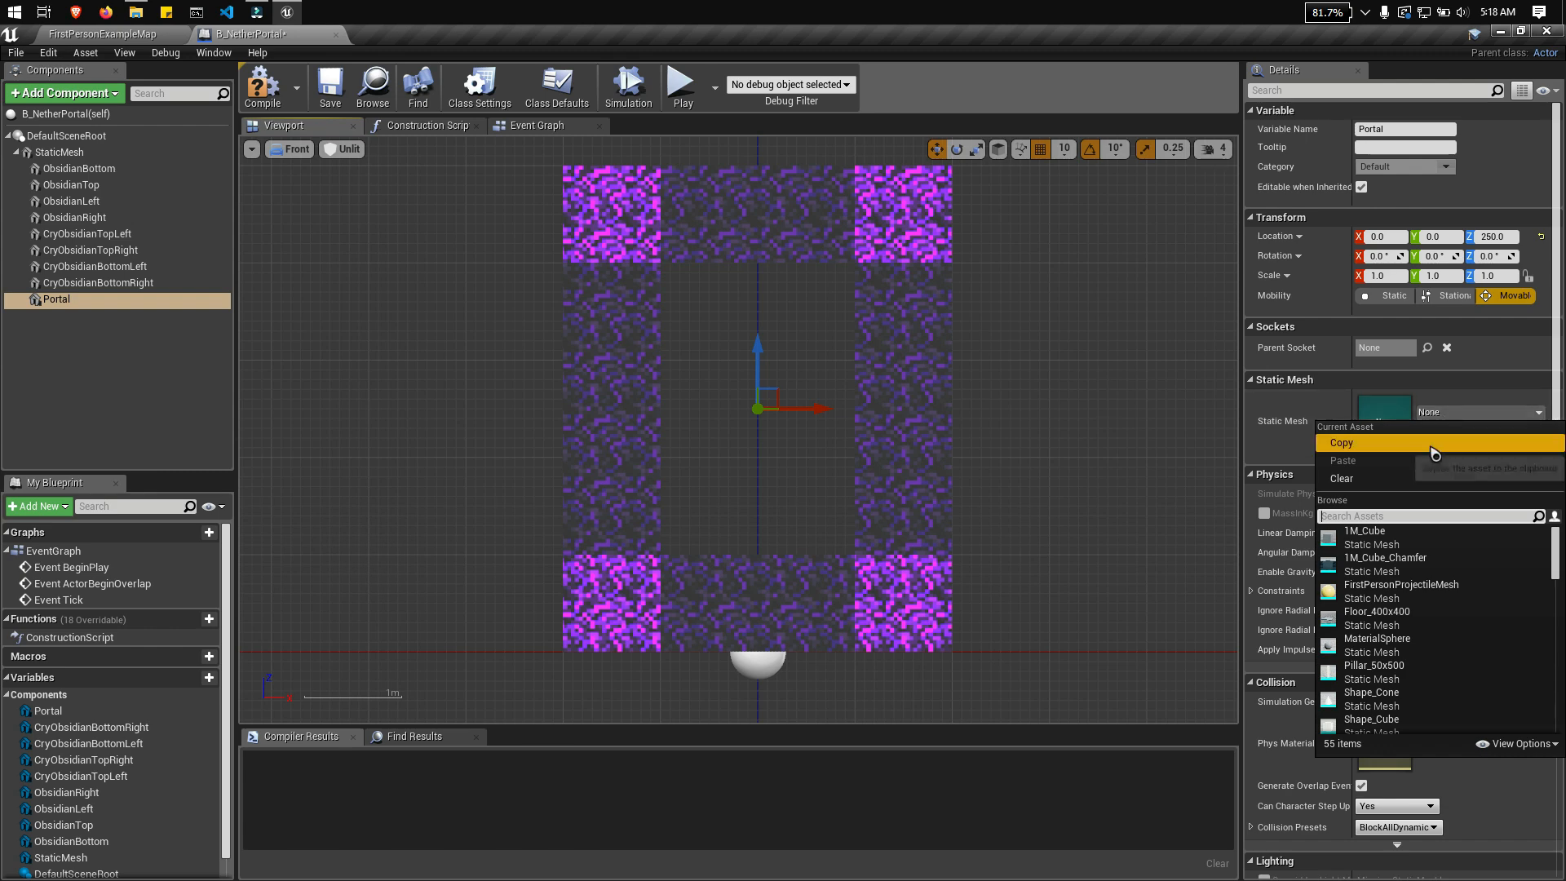
click(1519, 744)
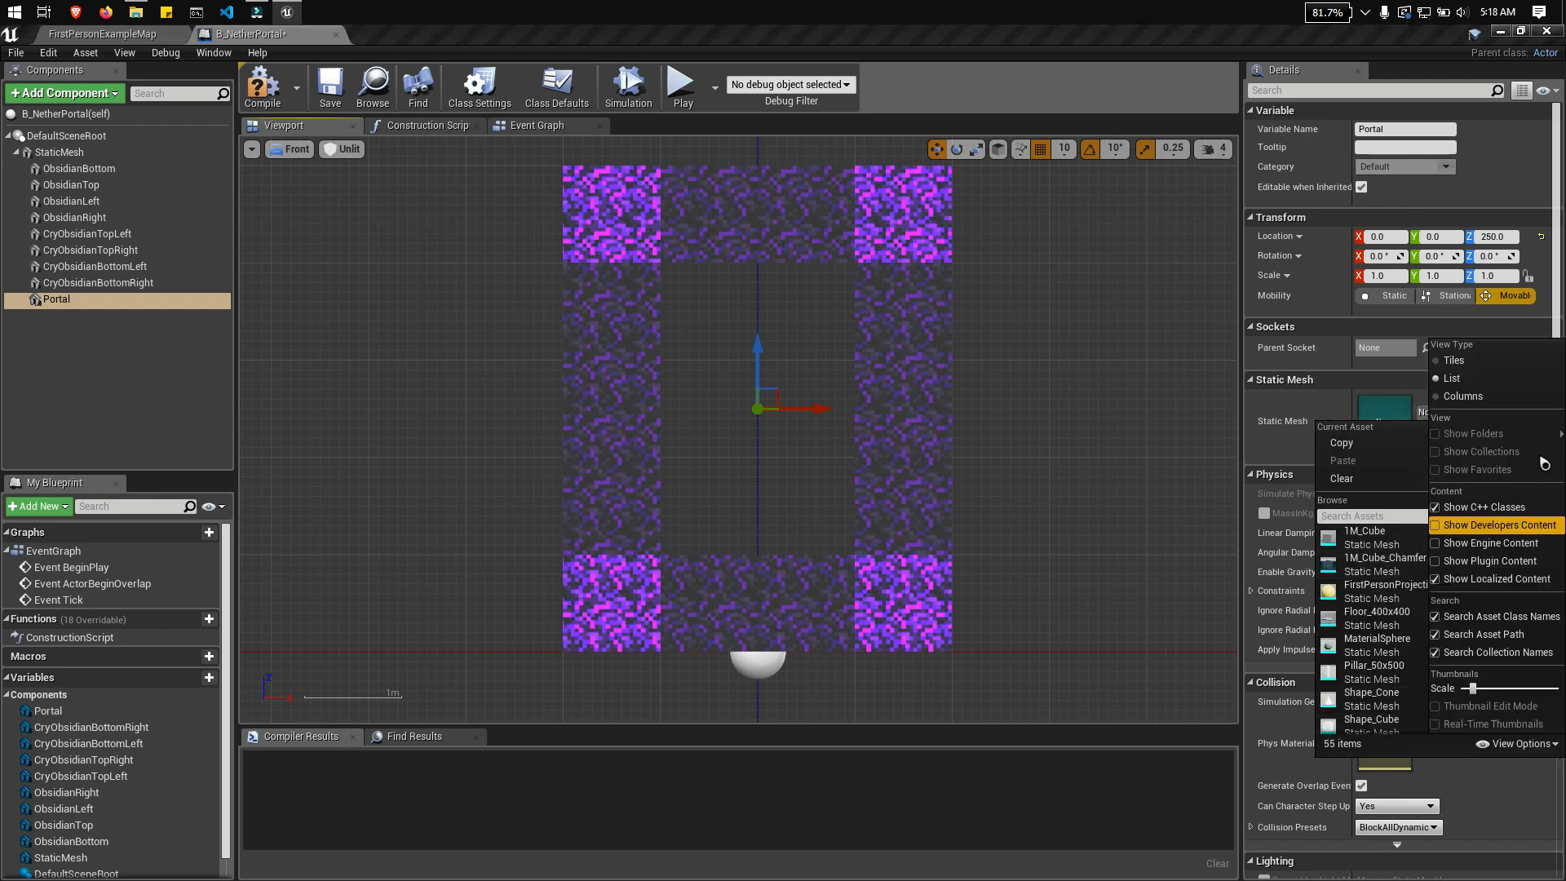
click(1468, 364)
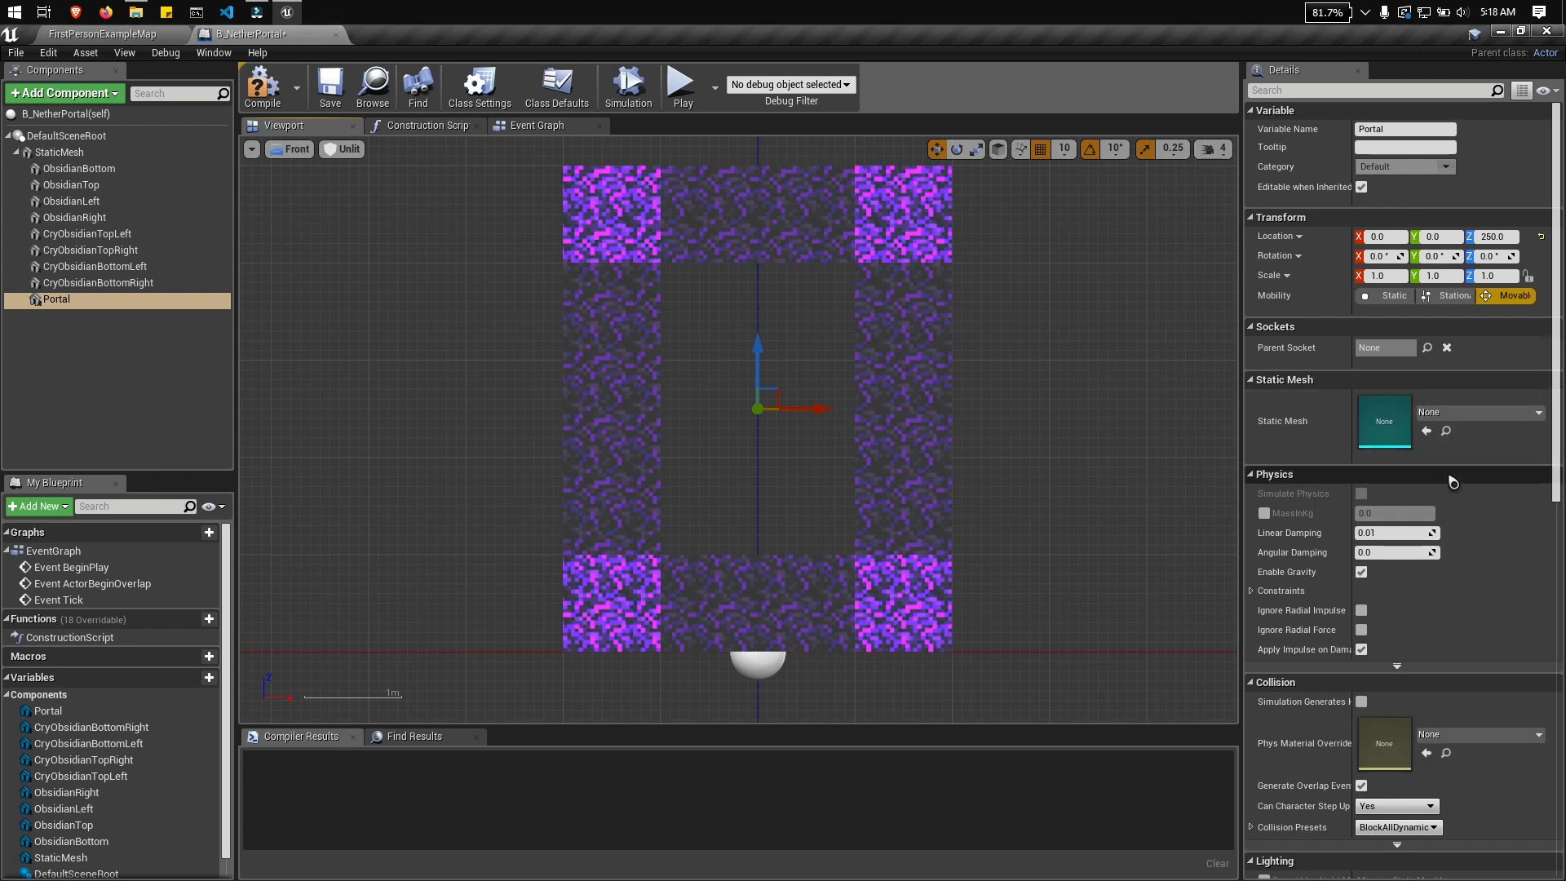
click(1468, 414)
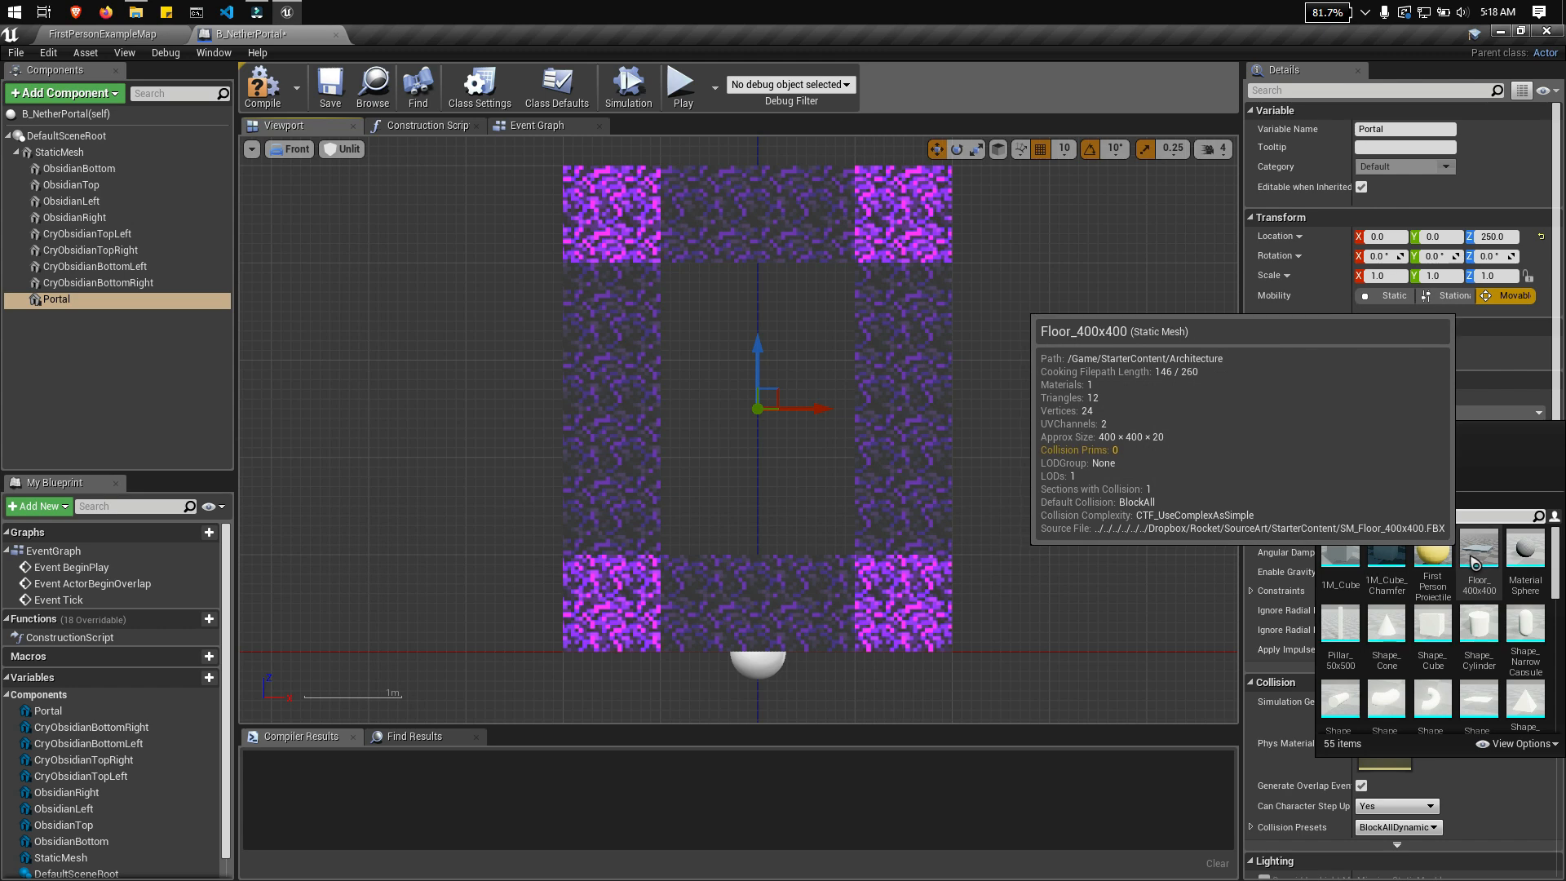
scroll(1382, 590, down, 1)
scroll(1523, 613, down, 6)
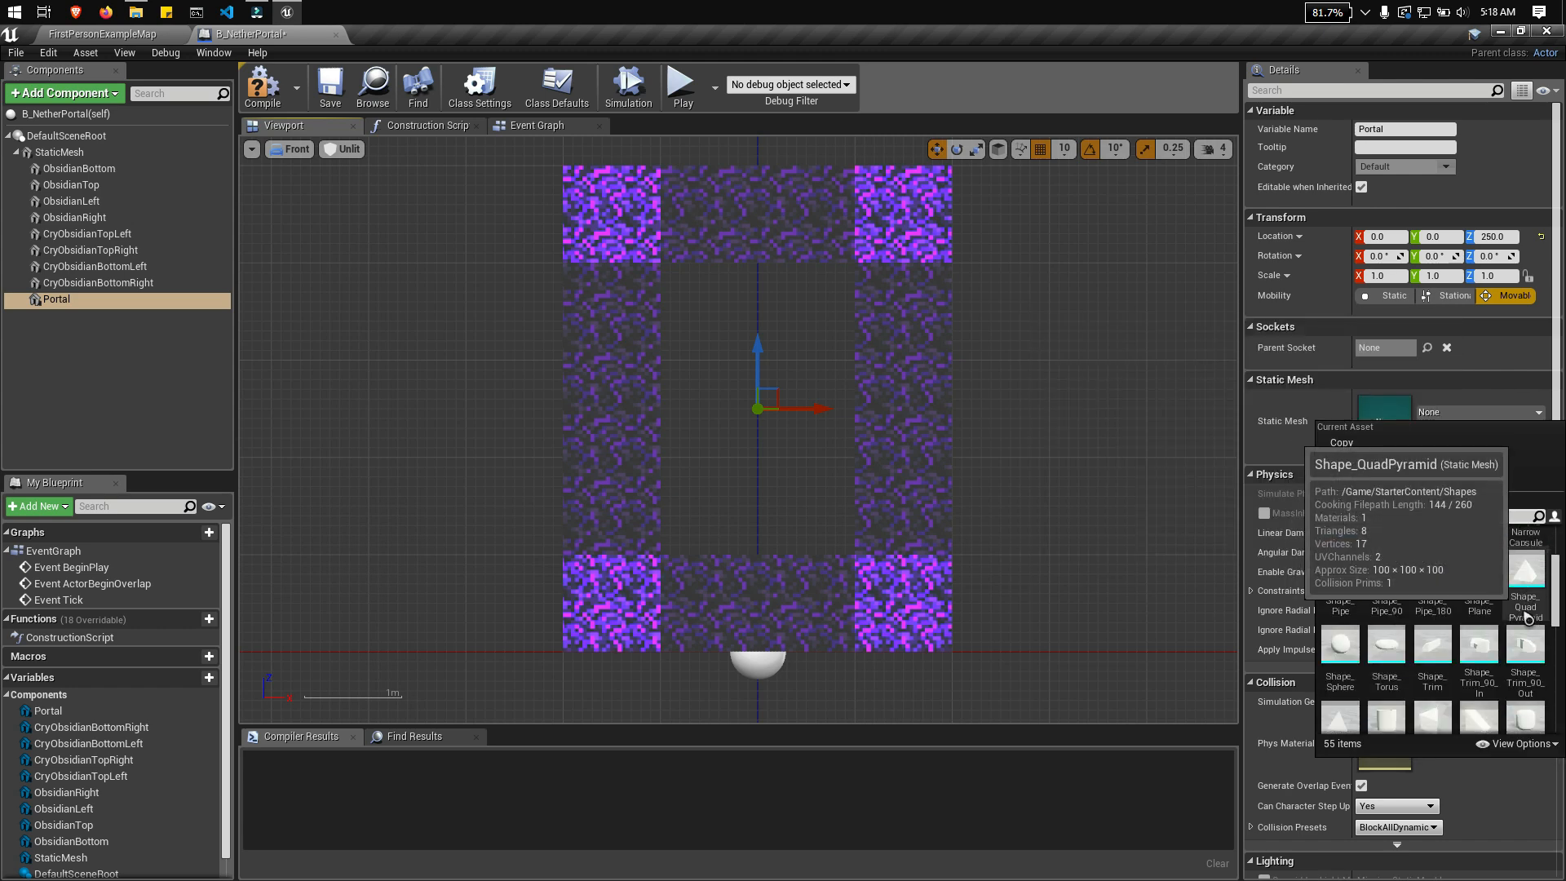
scroll(1533, 578, down, 3)
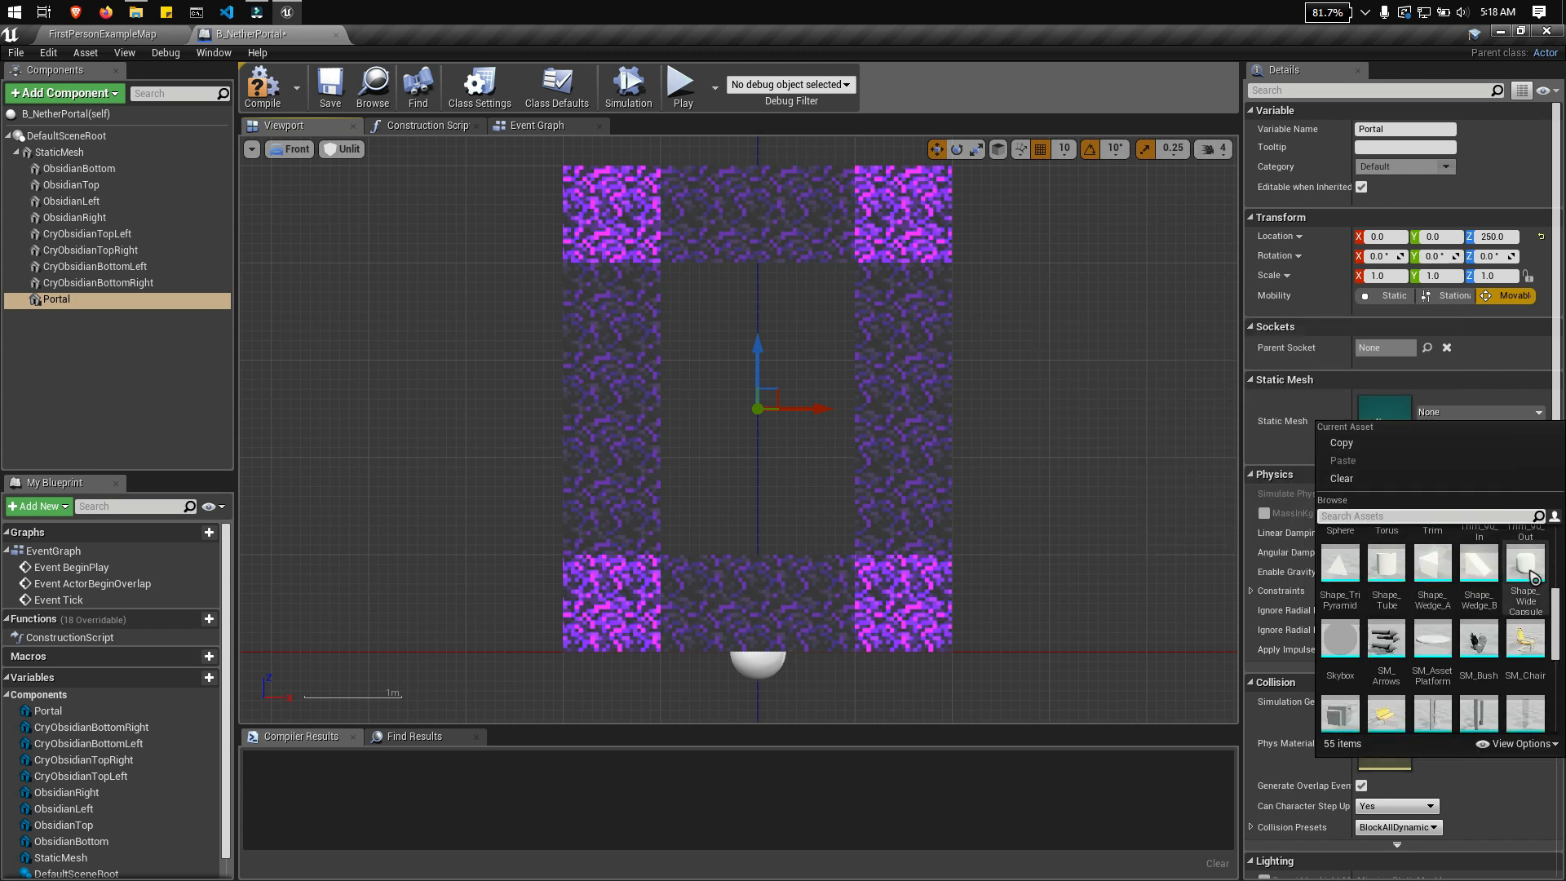
scroll(1531, 587, down, 3)
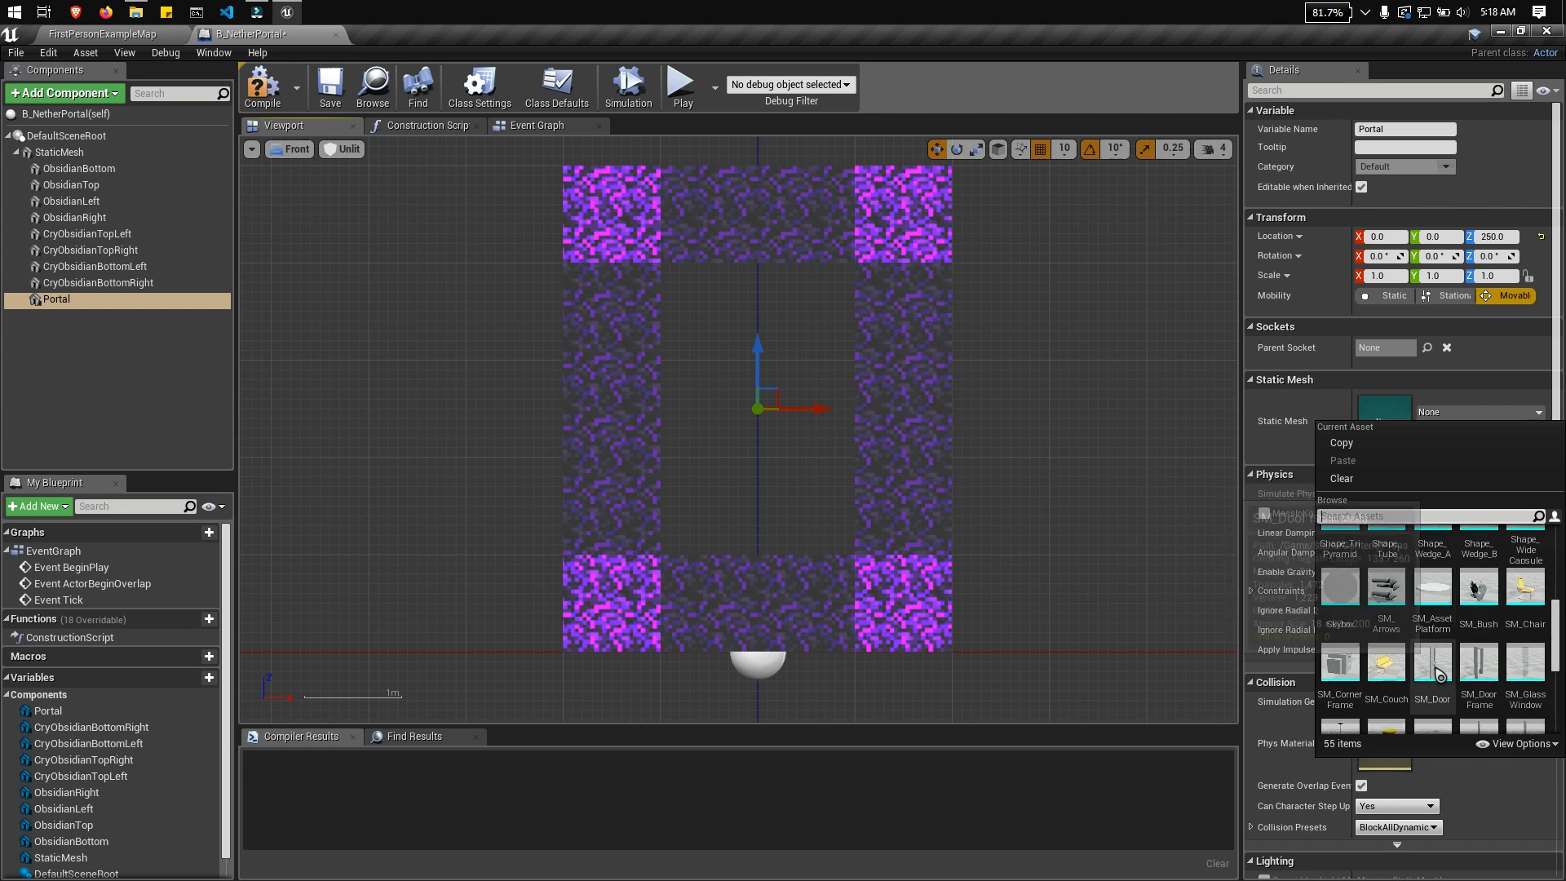
scroll(1526, 660, down, 8)
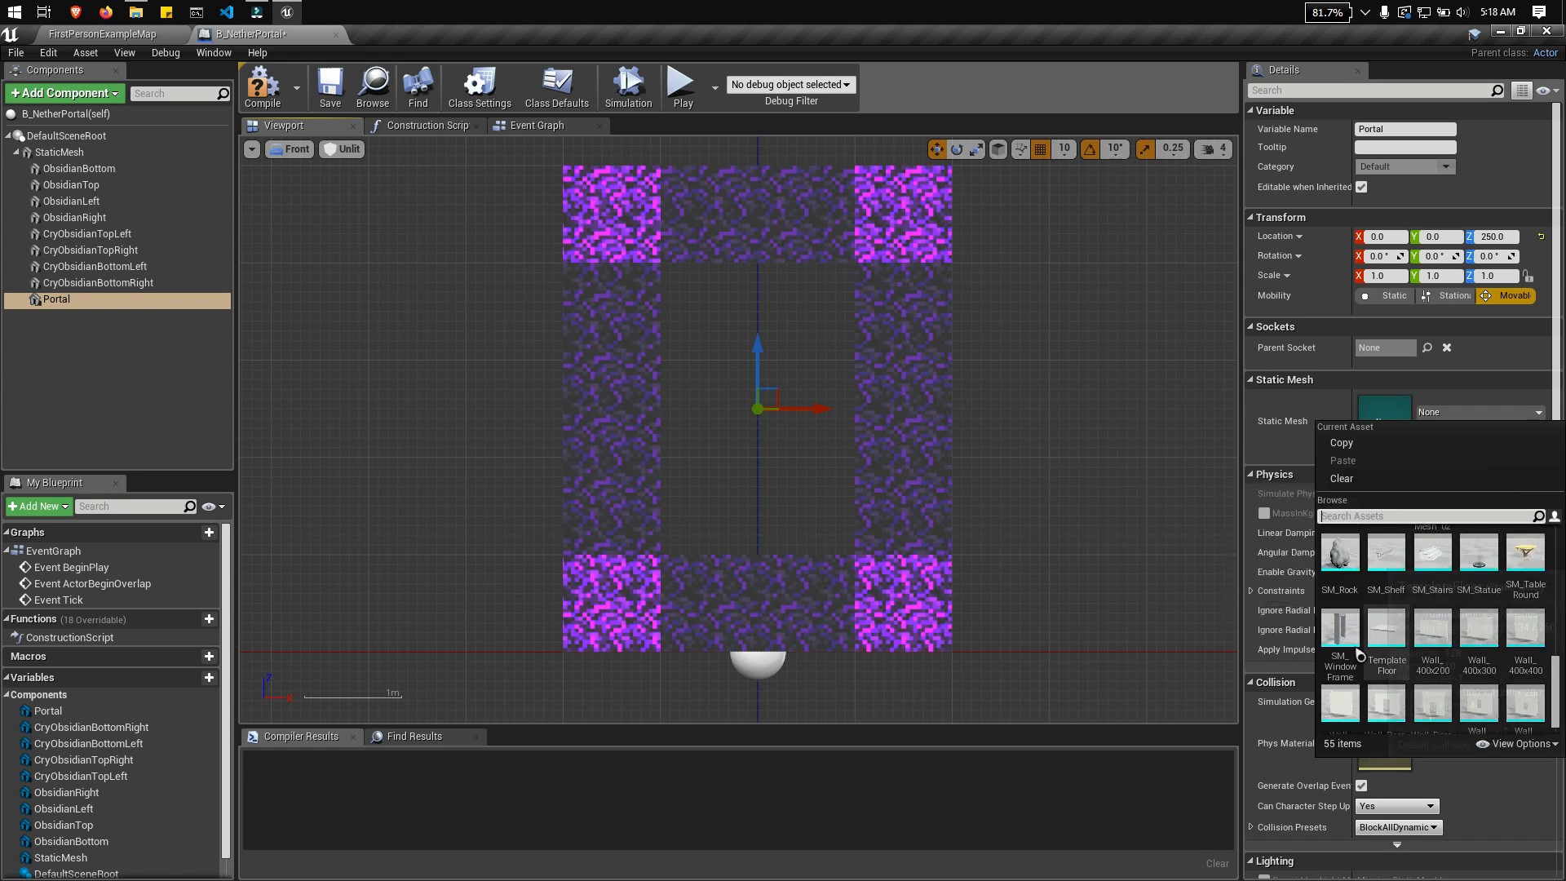
scroll(1354, 697, down, 1)
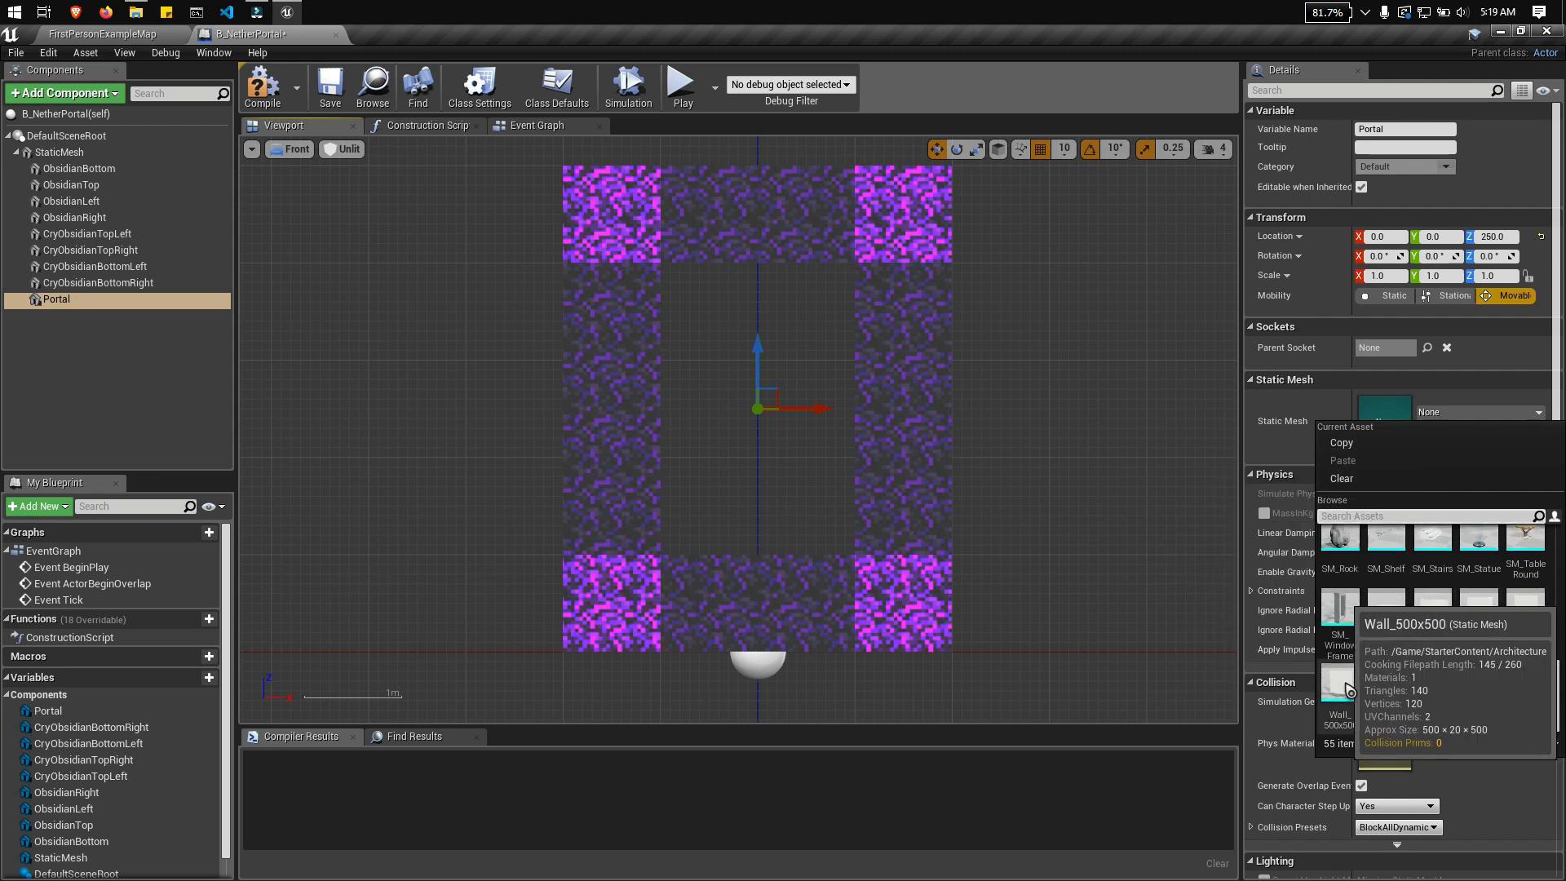
scroll(1348, 689, up, 10)
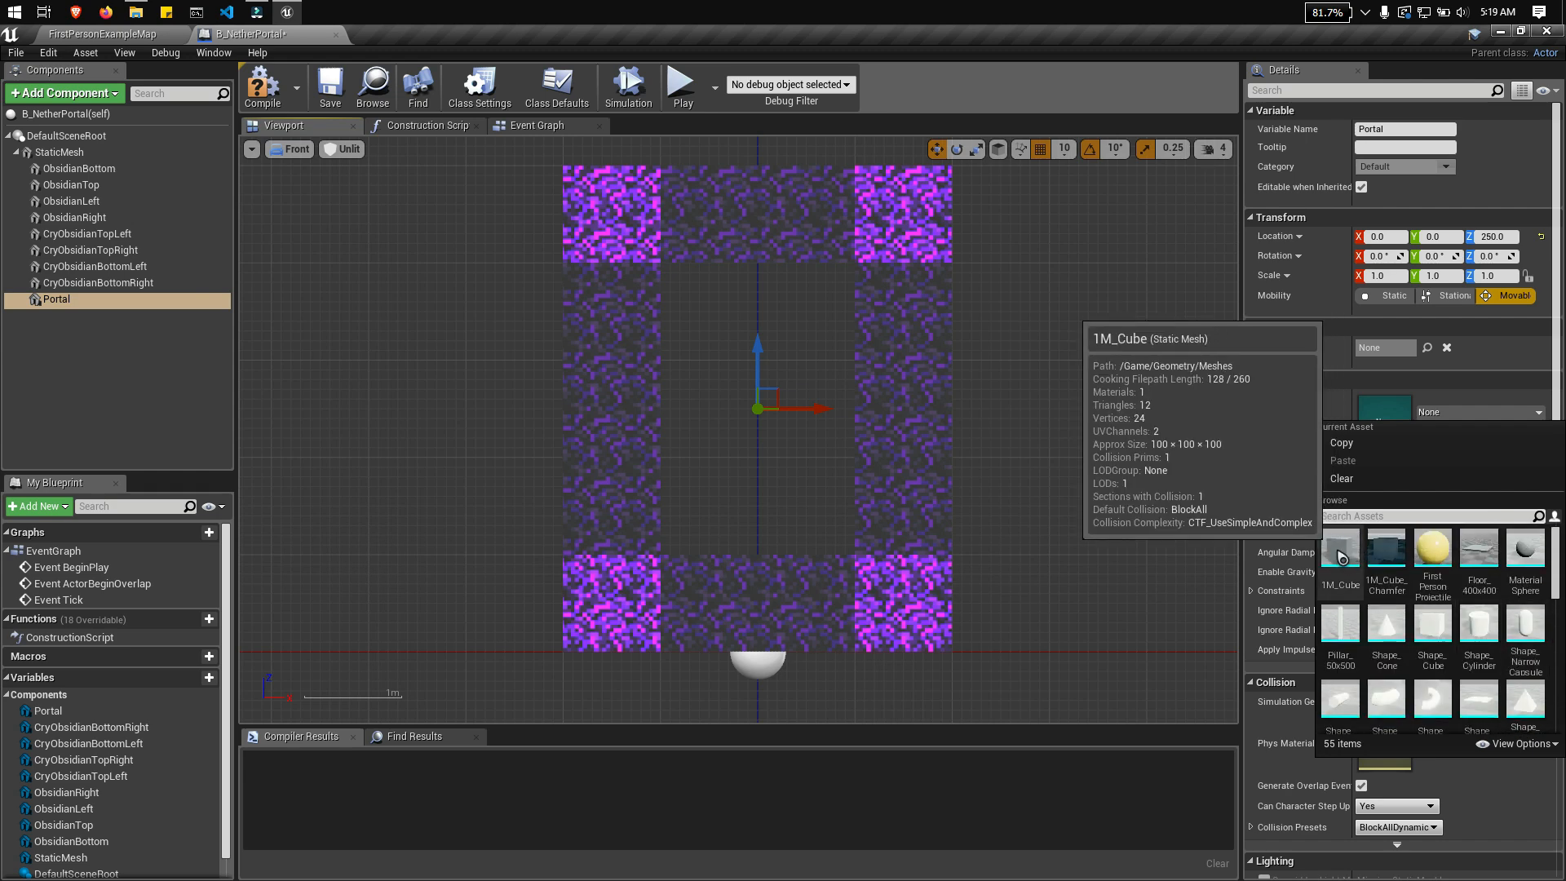
click(1343, 558)
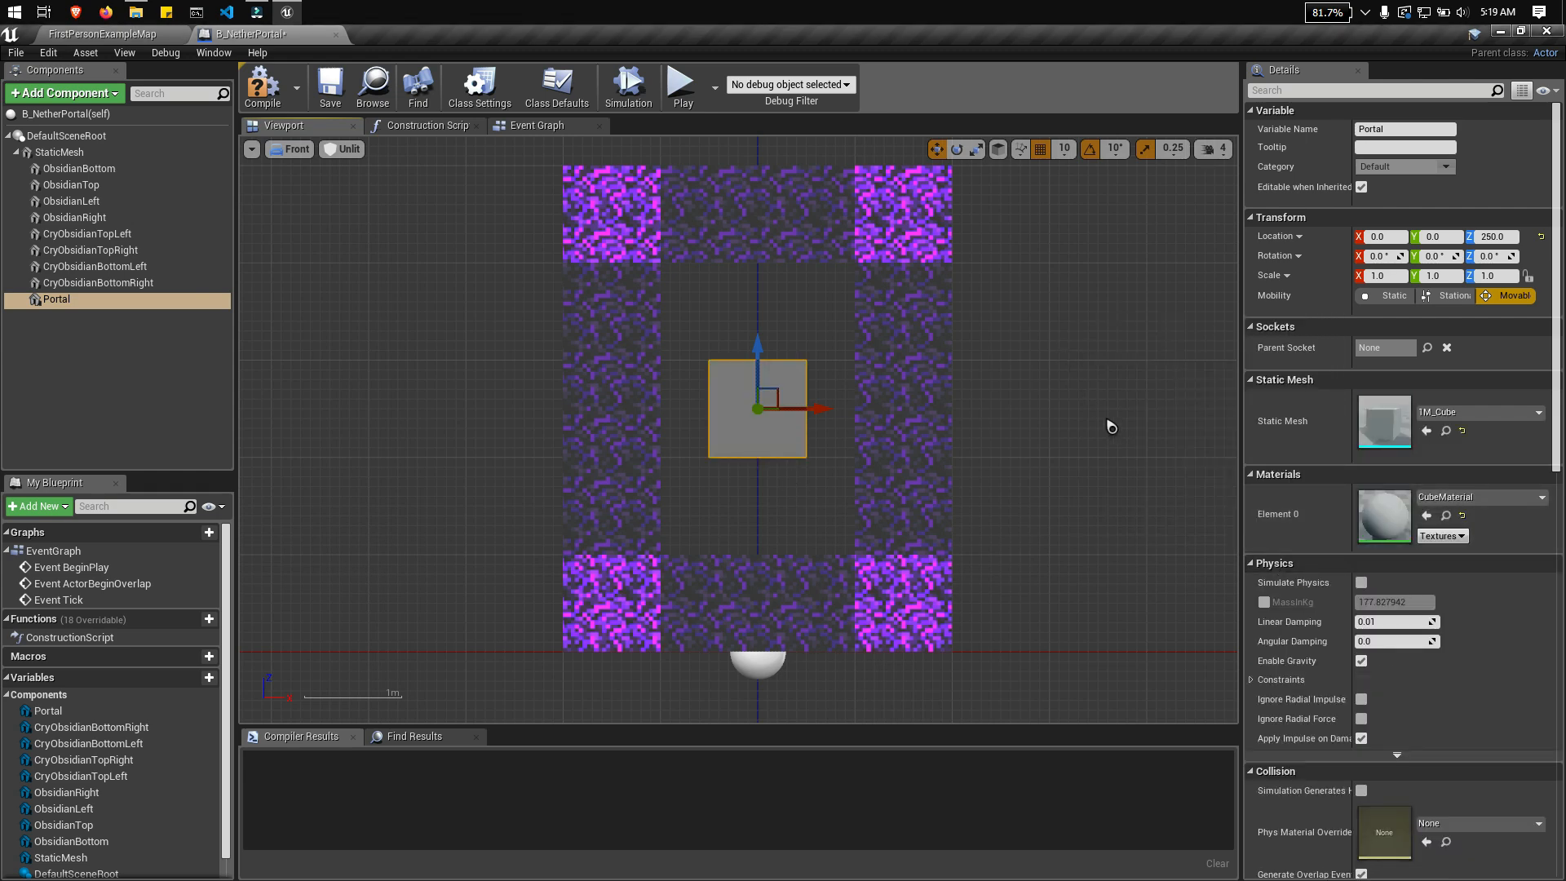
Step: Assign the MI_NetherPortal_02 material to the Portal cube
click(1519, 497)
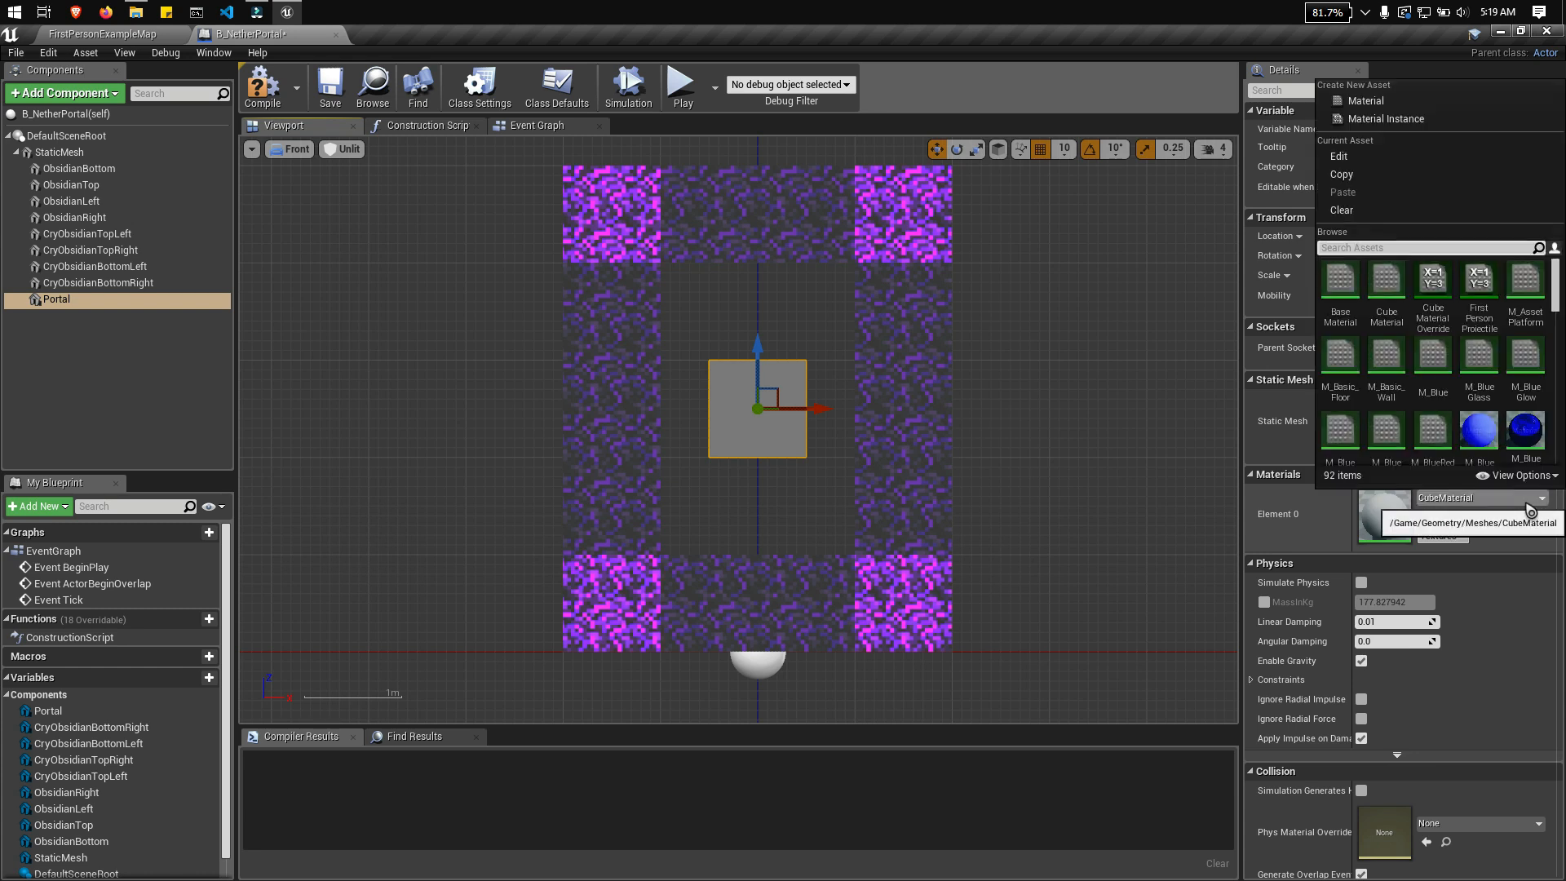
text(p)
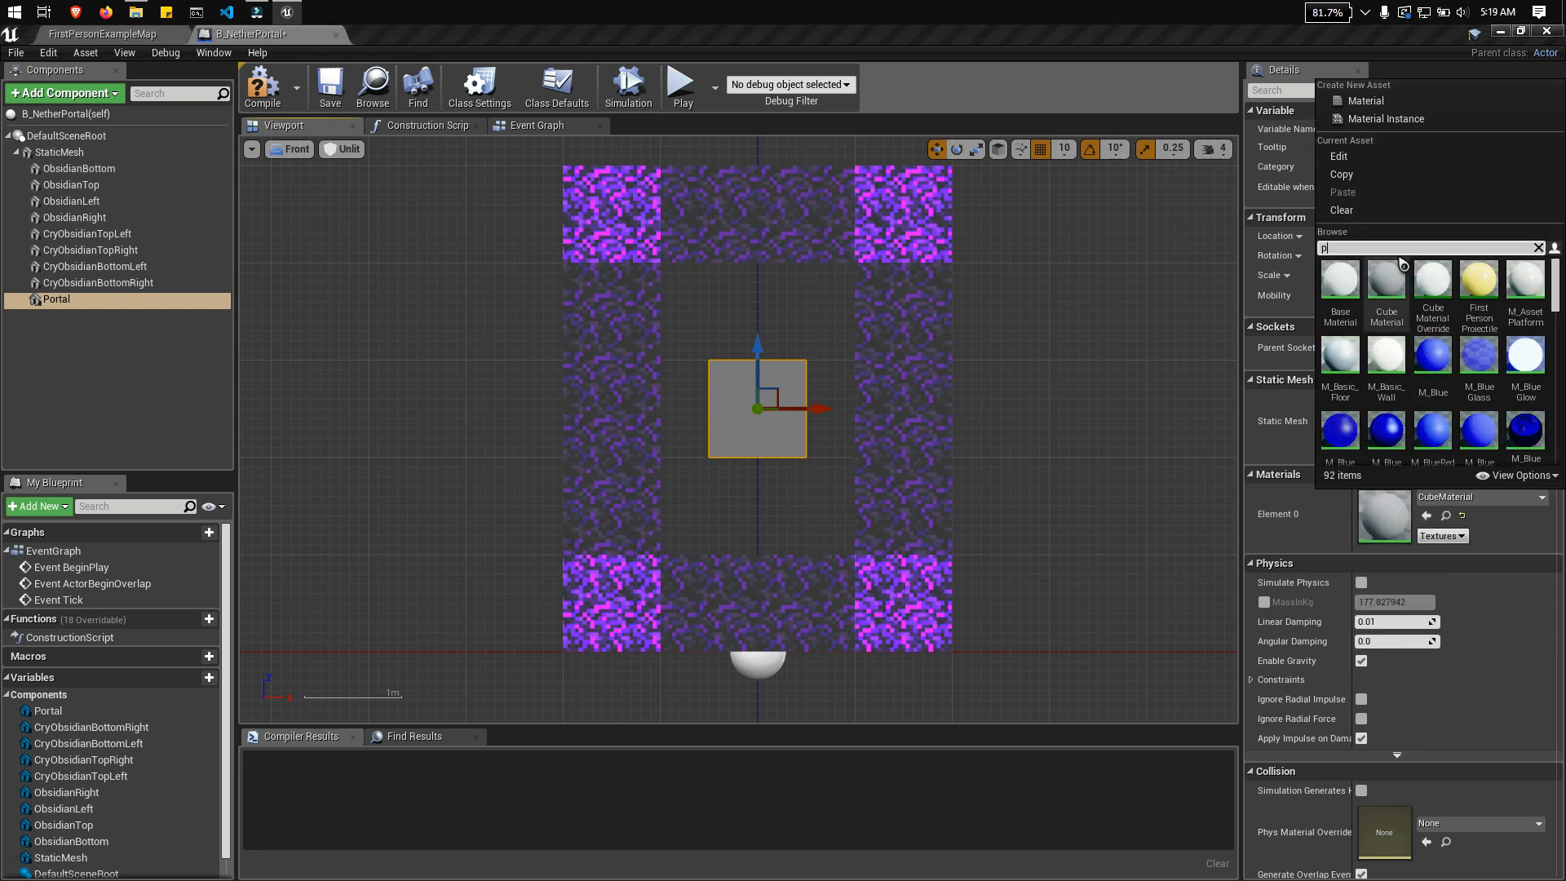
text(orta)
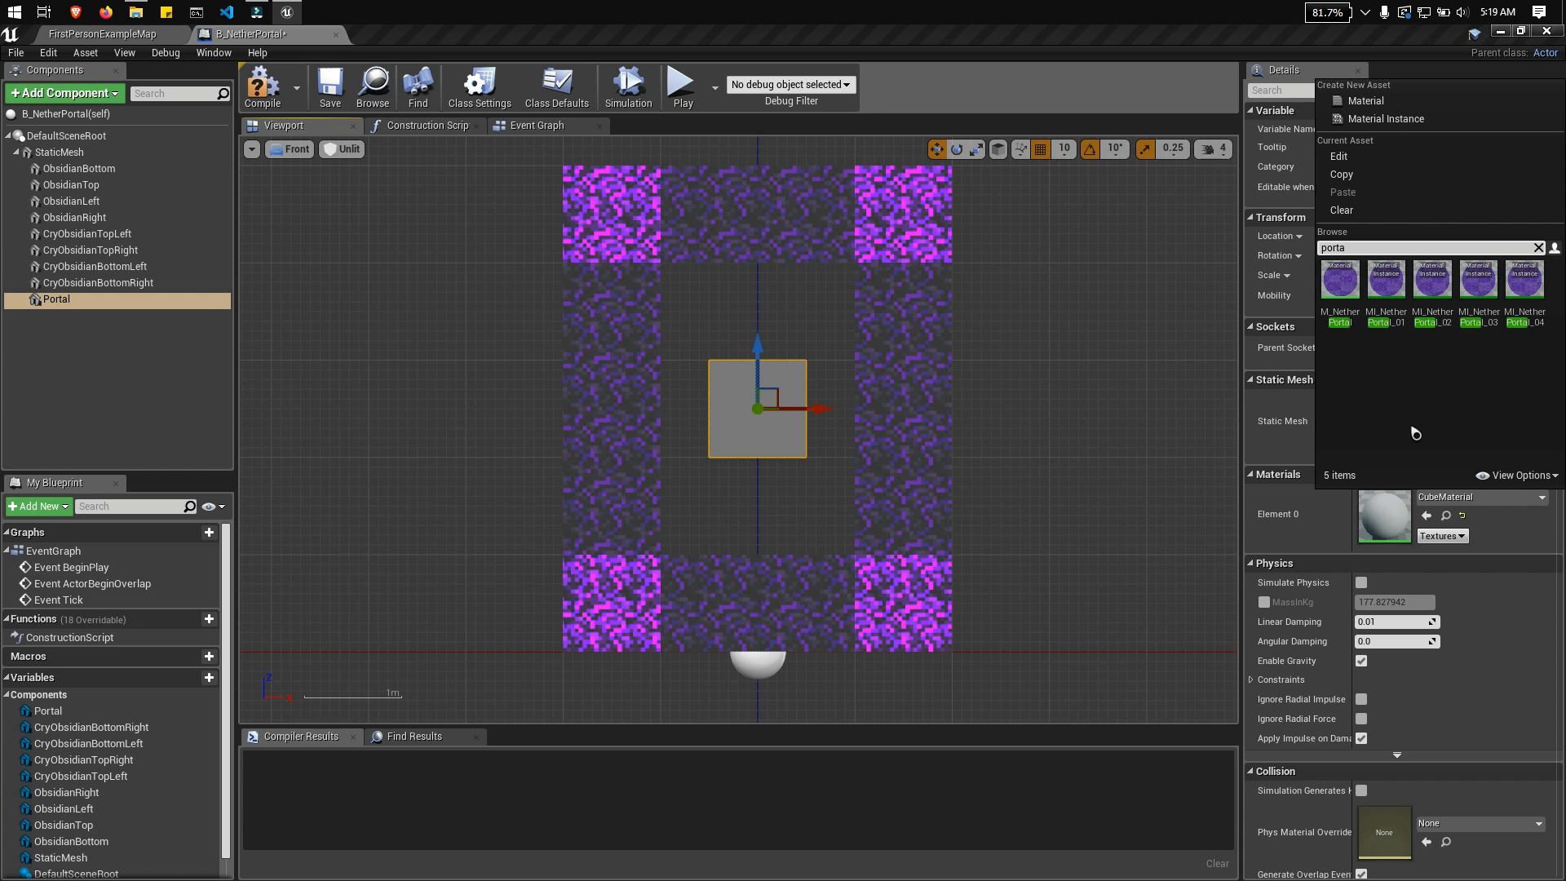
click(1433, 285)
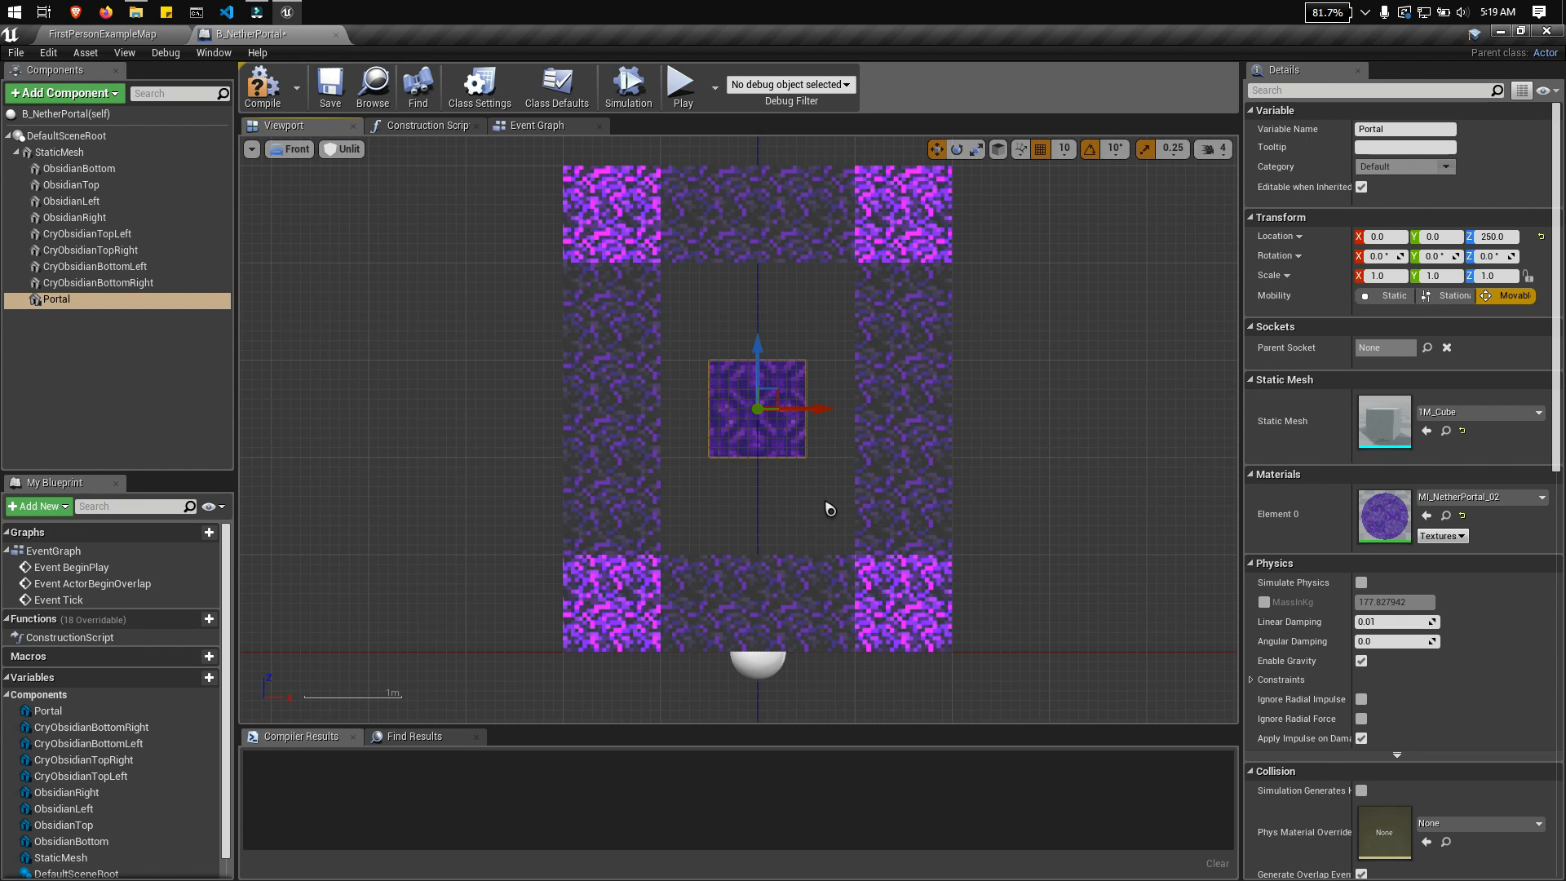
scroll(840, 491, up, 1)
scroll(958, 375, up, 1)
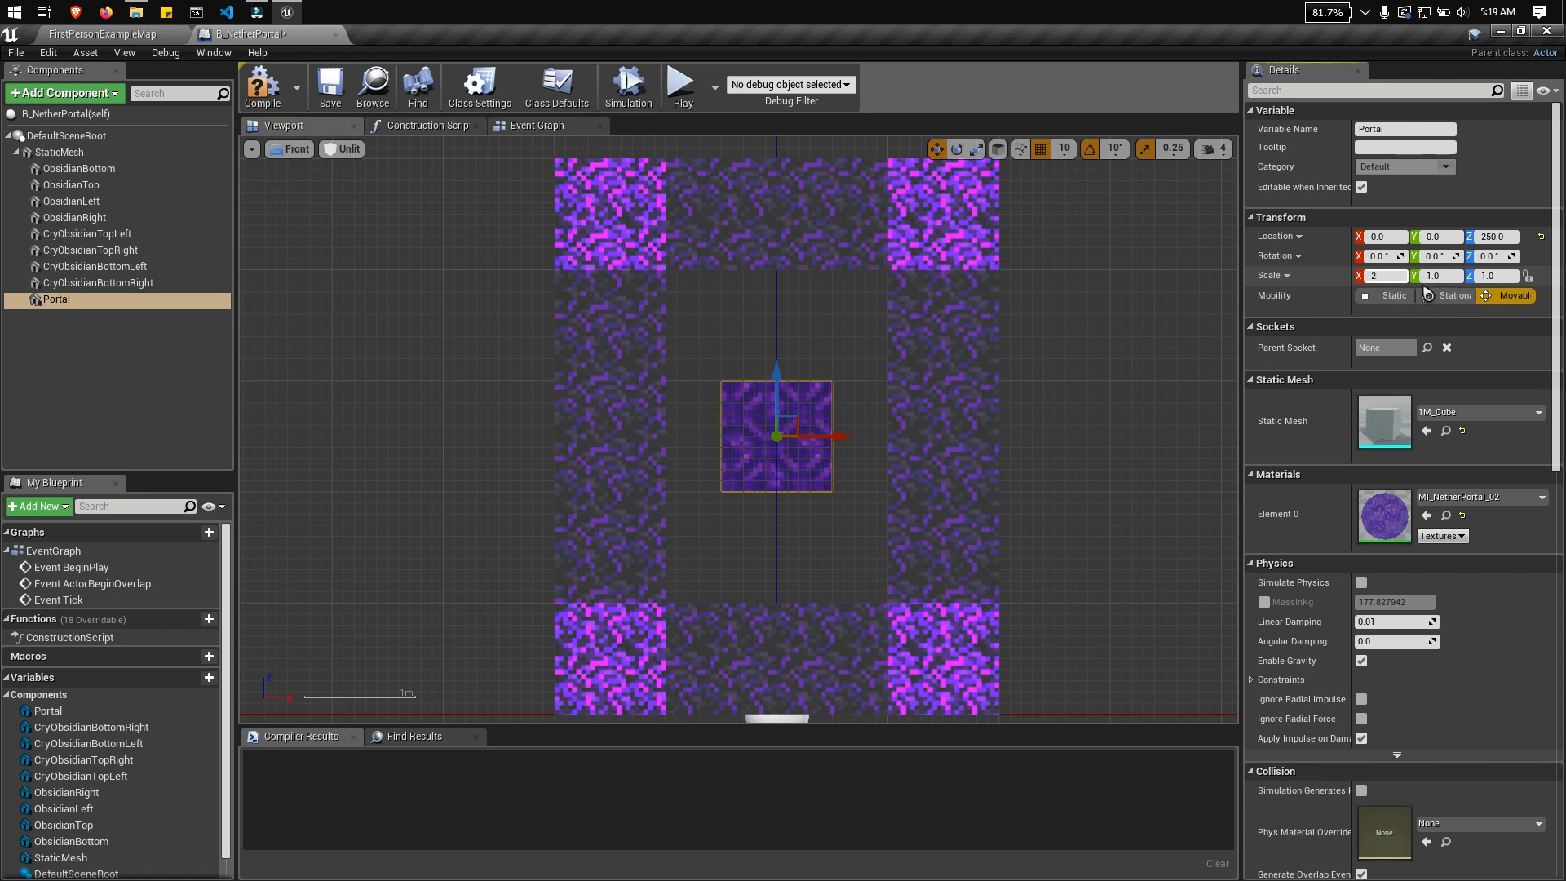
Step: Scale the Portal cube to X 2 and Z 3 so it fills the frame opening
click(1505, 275)
text(3)
key(Return)
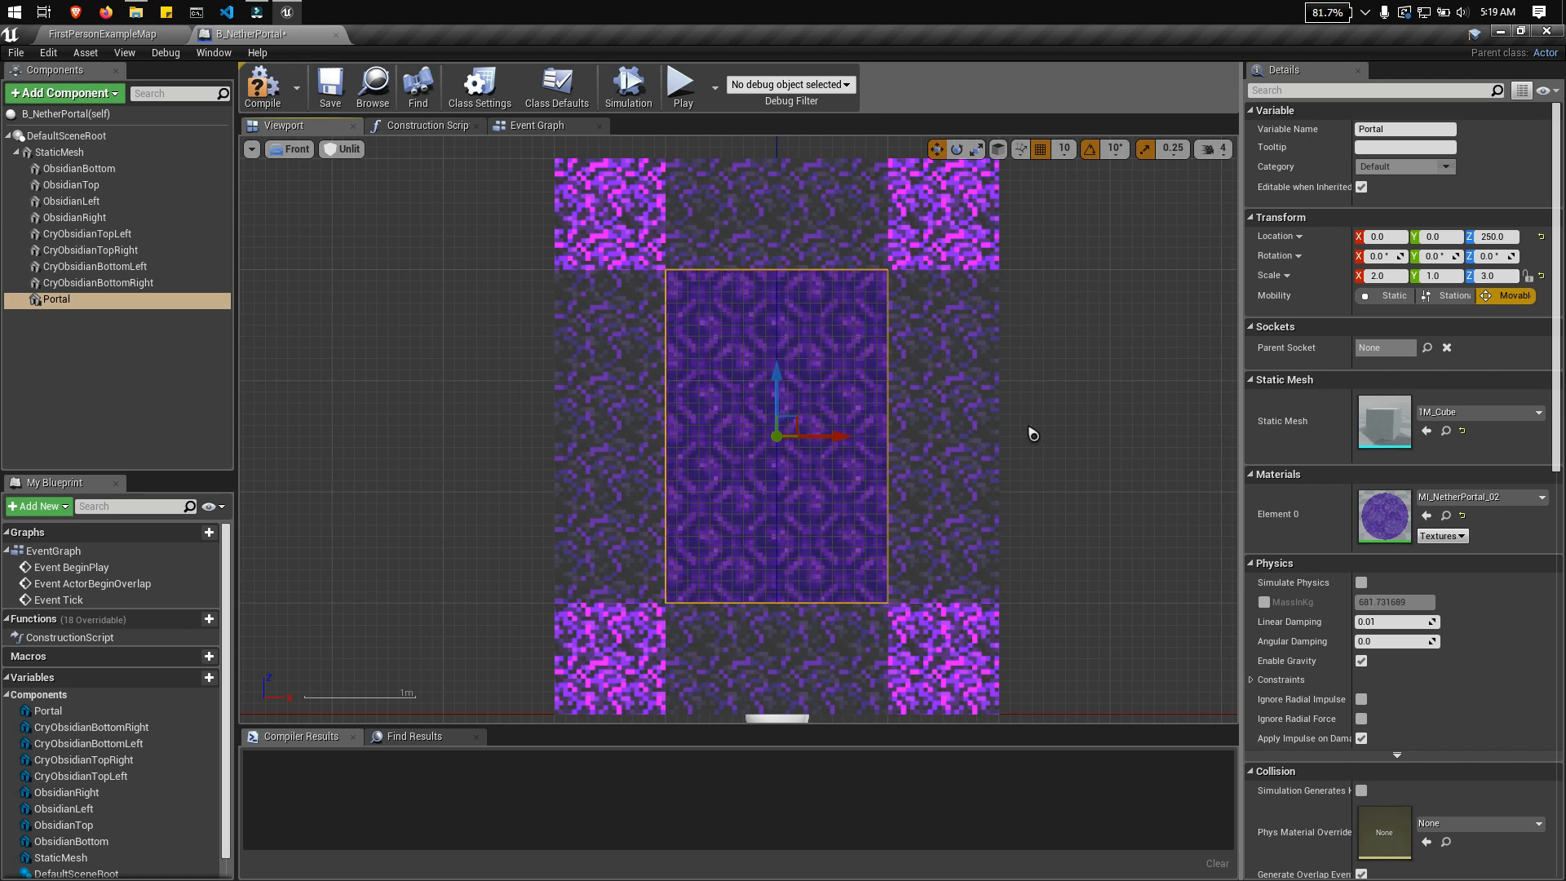
Step: Examine the filled portal from the front and side in the perspective view to judge the cube's depth within the frame
right_drag(1032, 434, 937, 416)
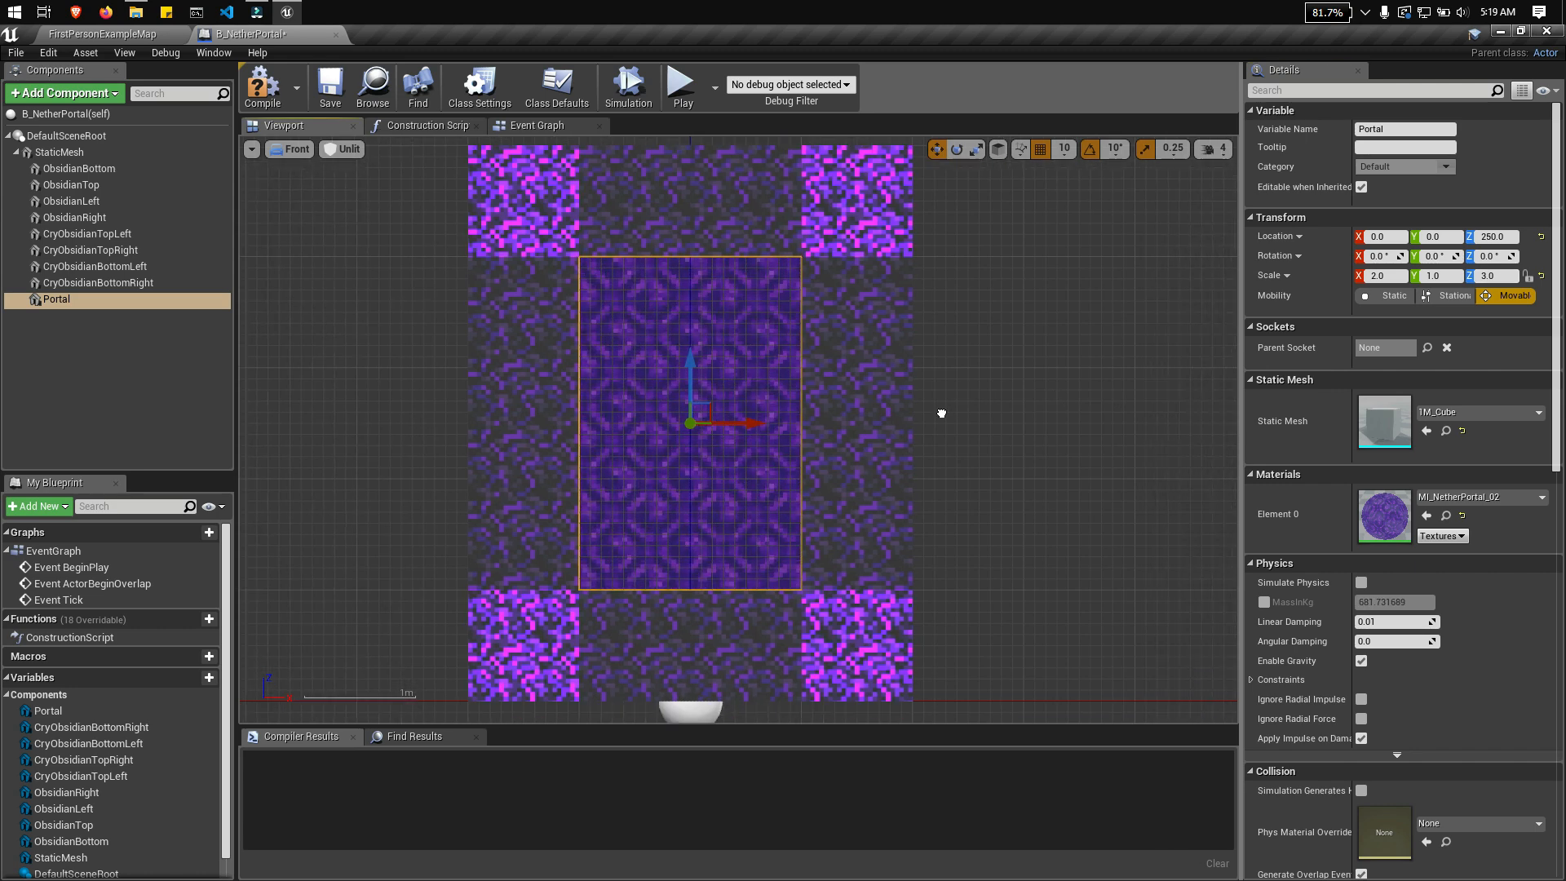
click(291, 148)
click(311, 160)
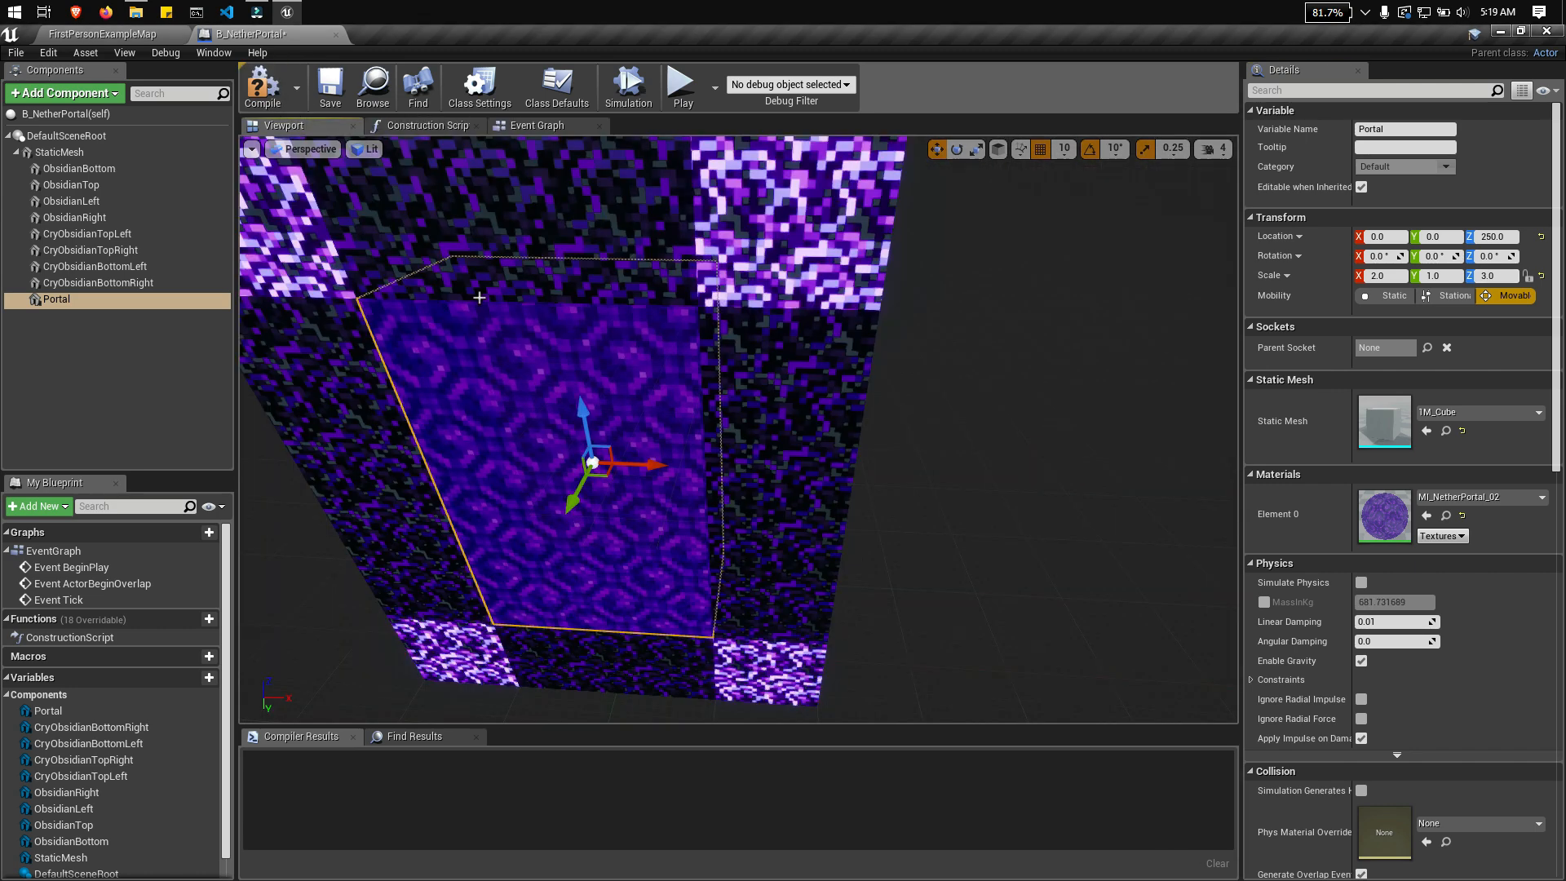
key(d)
right_drag(479, 298, 296, 297)
key(a)
key(w)
key(d)
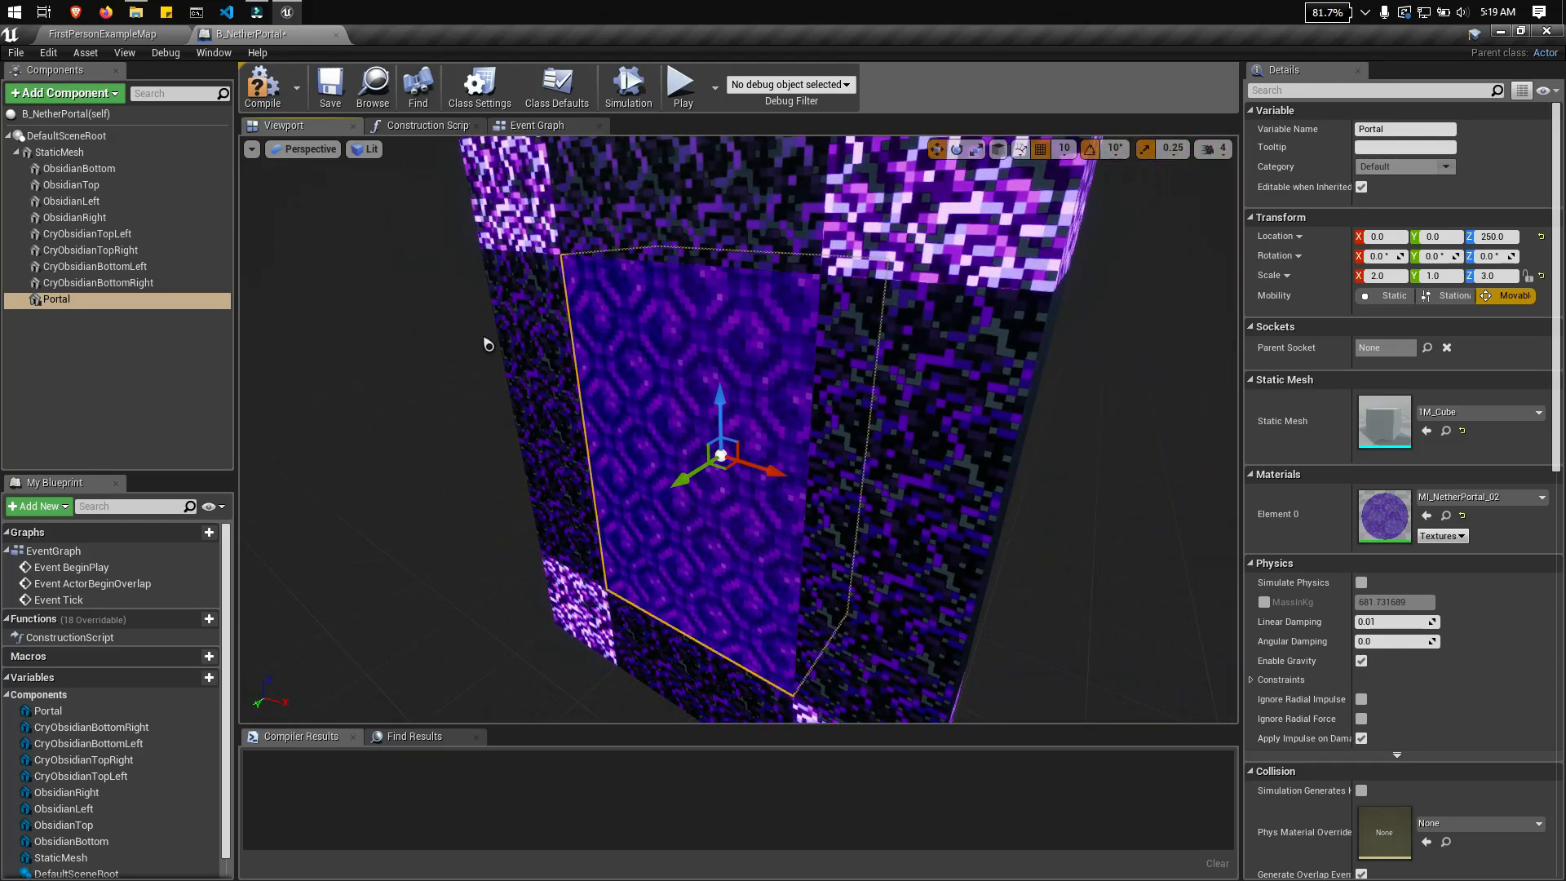
right_drag(487, 343, 450, 341)
key(s)
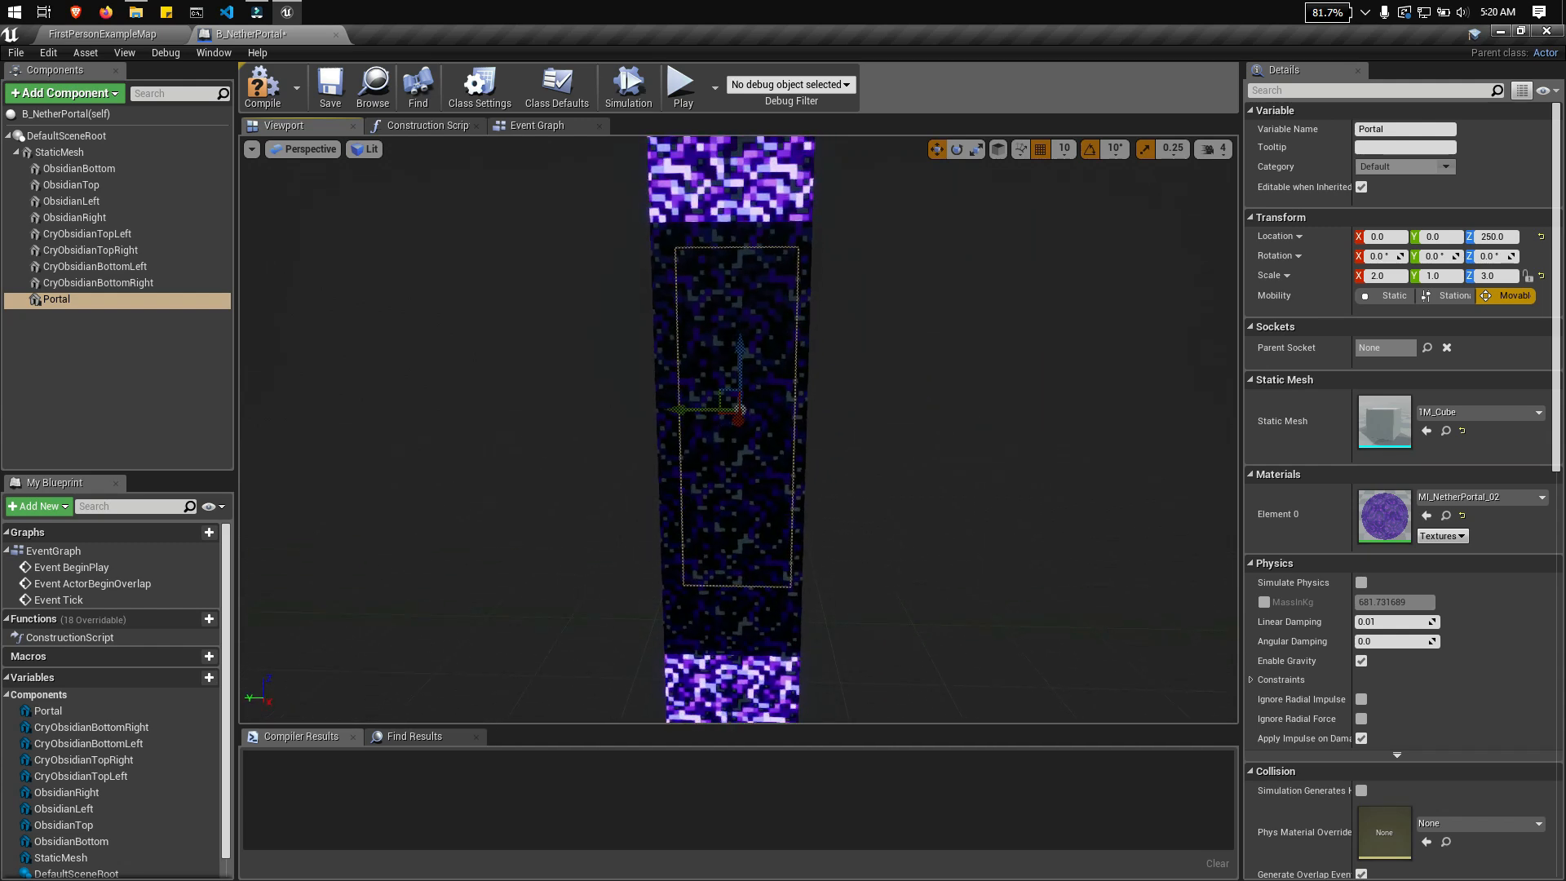
Step: In the Left orthographic view, set the Portal cube's Y scale to 0.25
click(303, 149)
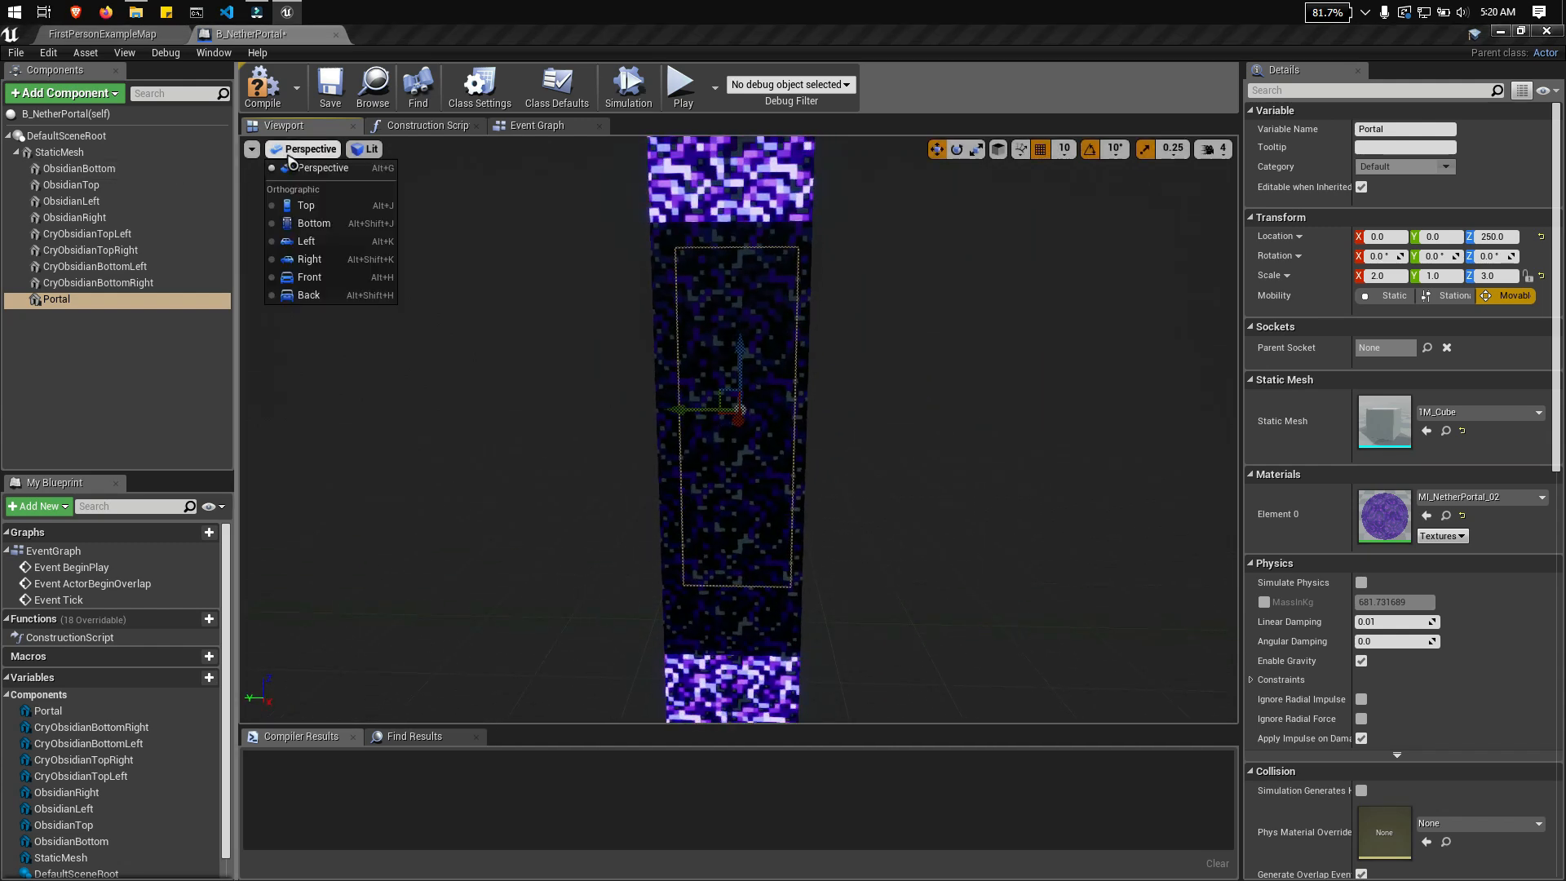
click(321, 244)
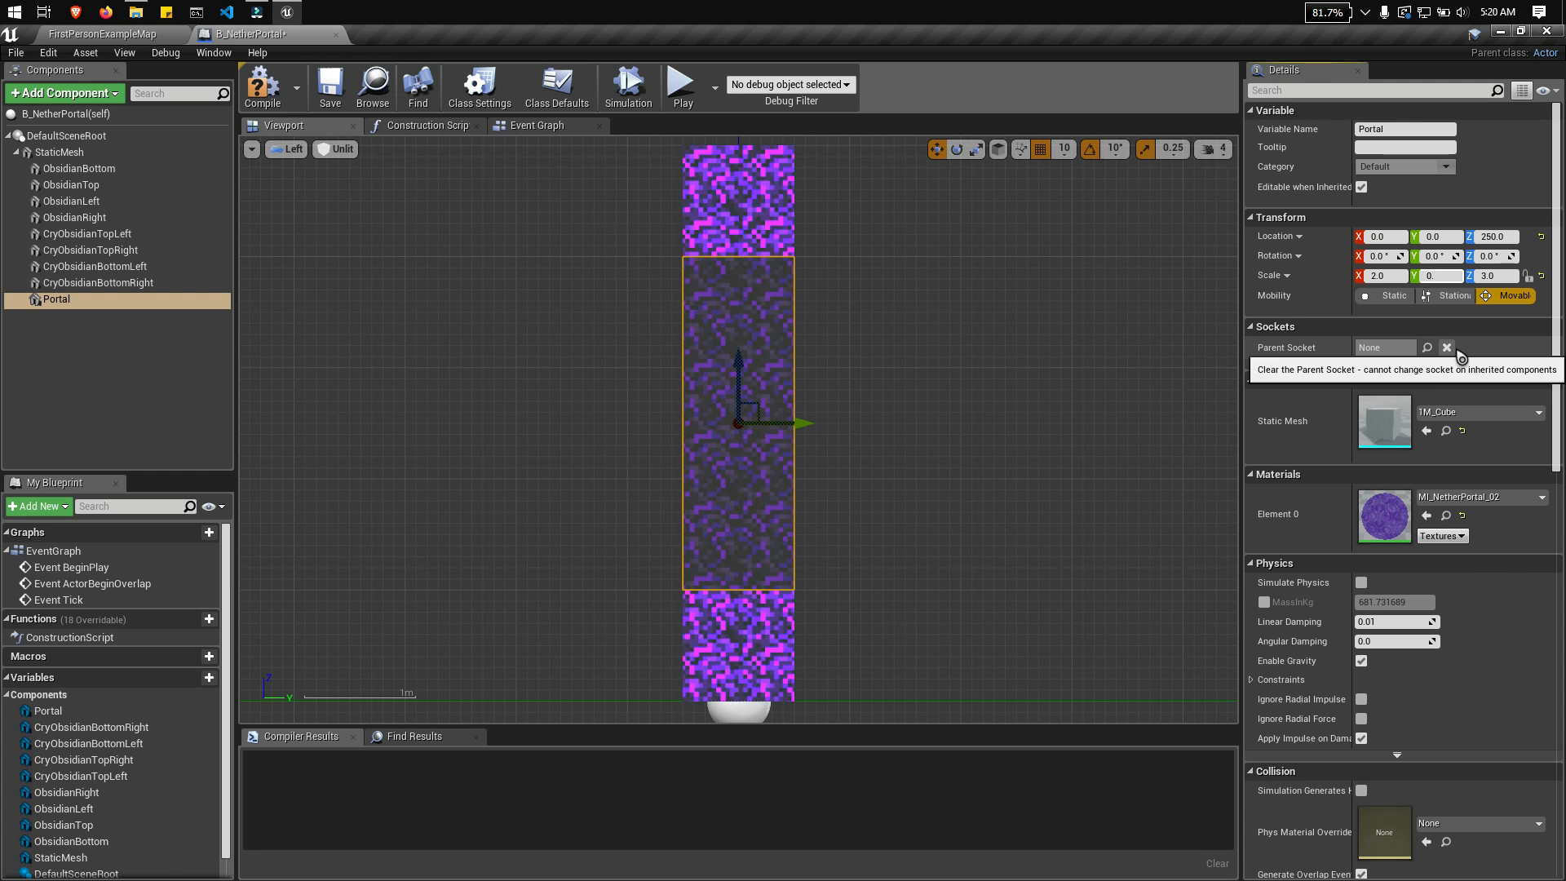
key(Return)
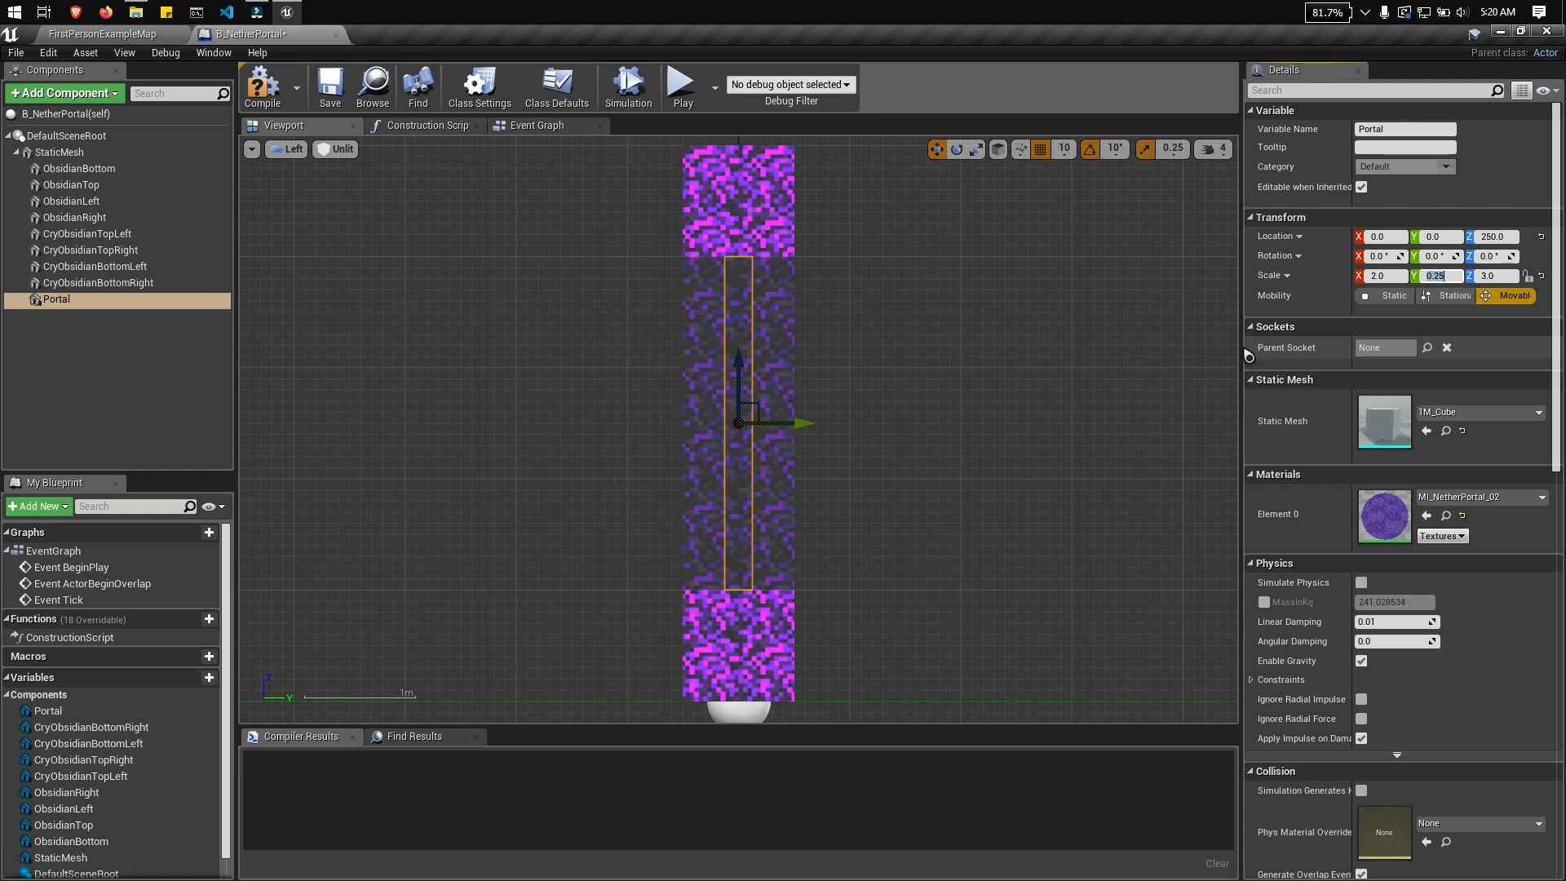
Step: Examine the thinned portal inside the frame in the perspective view, both with and without the Portal component selected
right_drag(972, 432, 1045, 448)
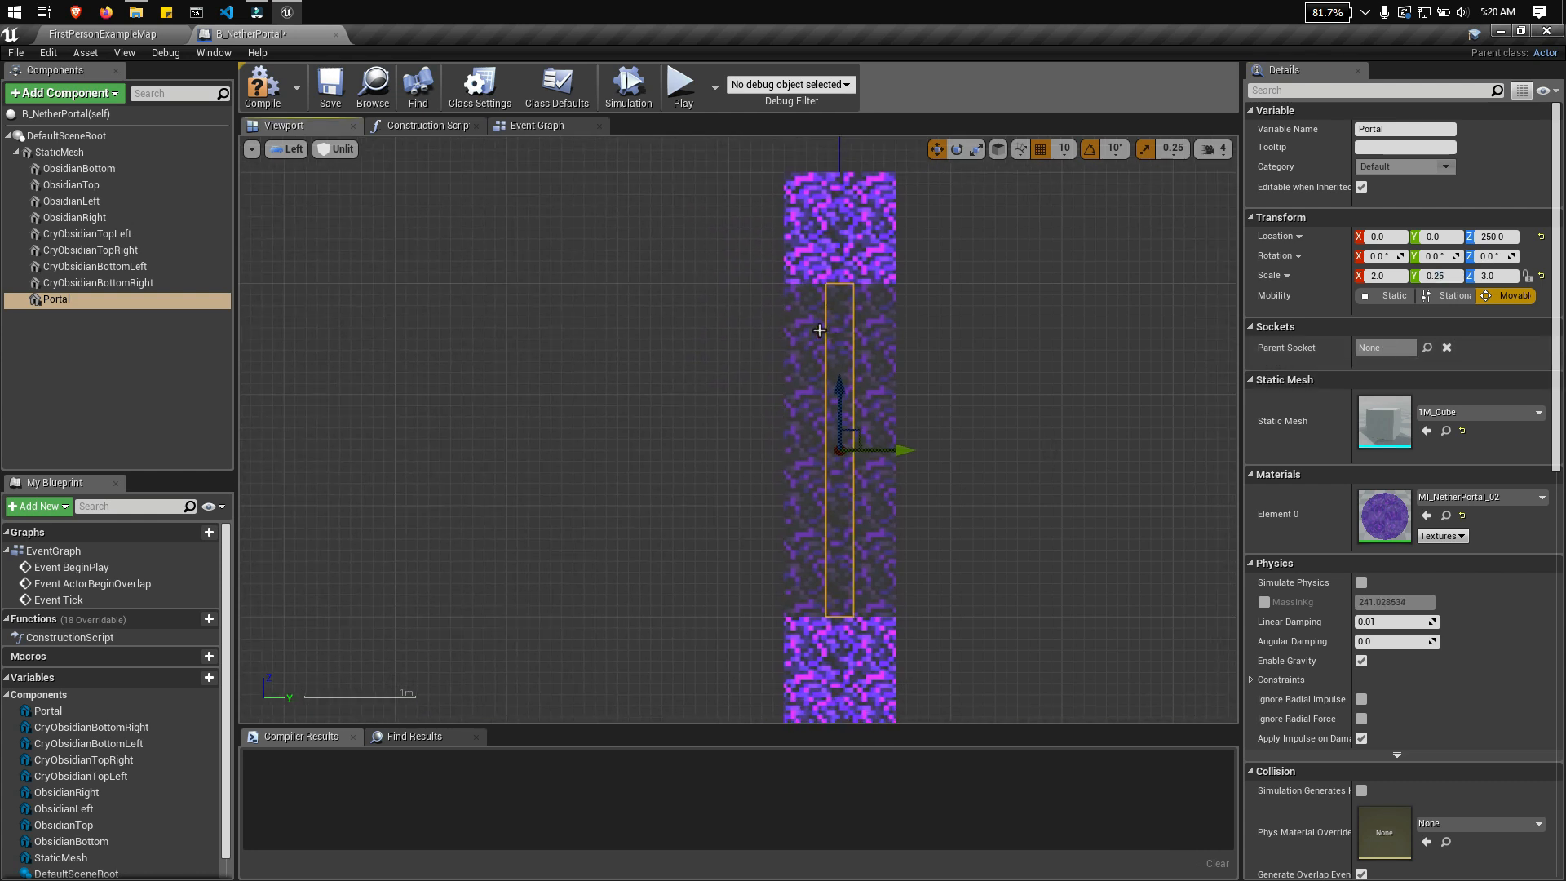
click(303, 151)
click(316, 170)
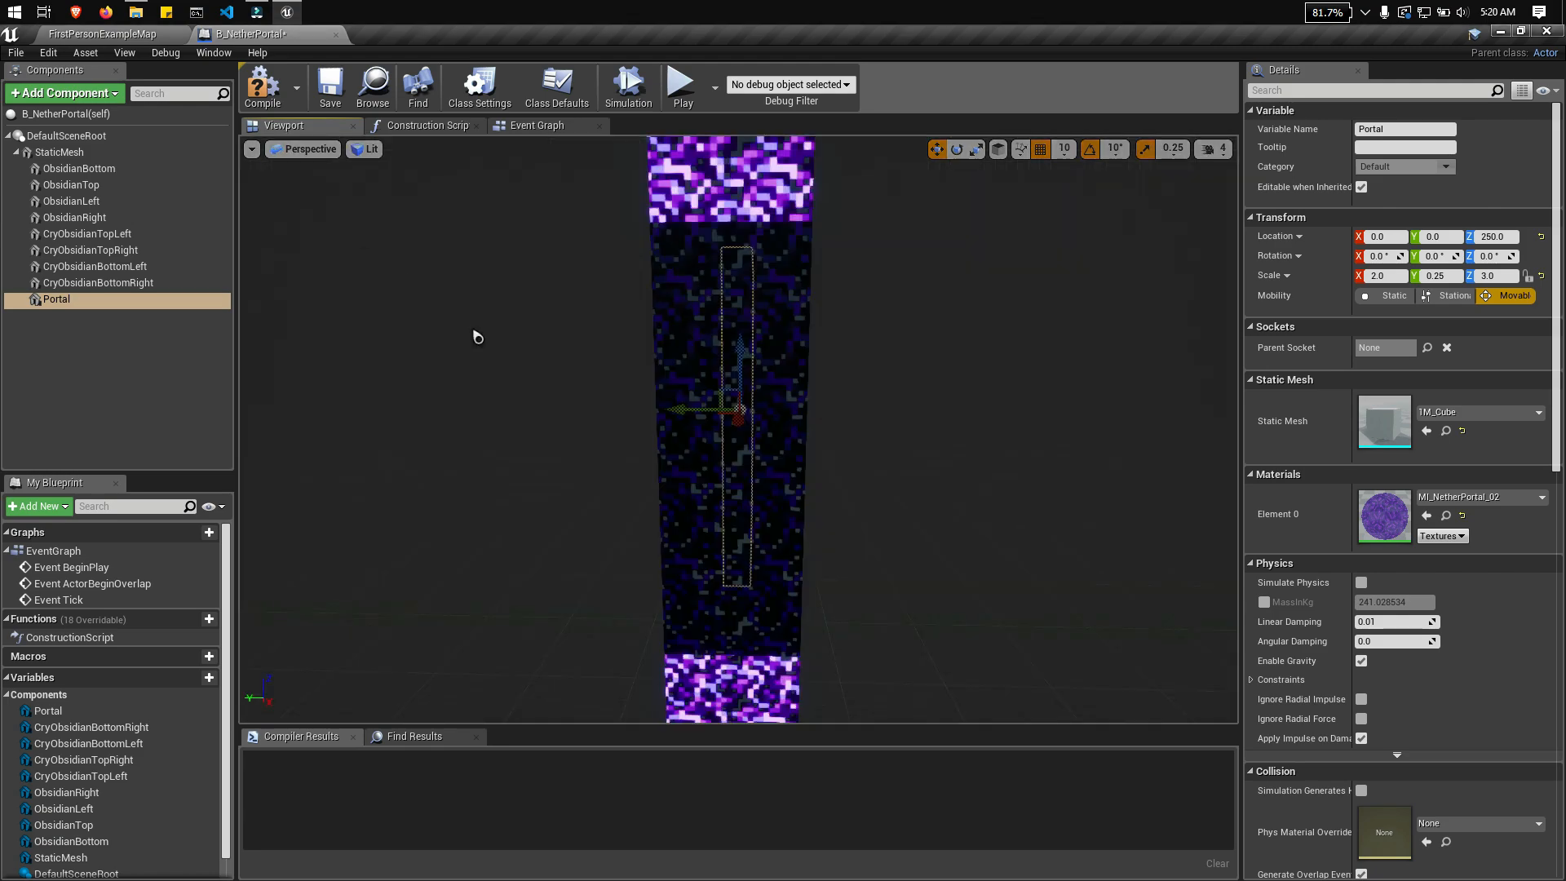
right_drag(477, 336, 433, 322)
right_drag(810, 427, 862, 456)
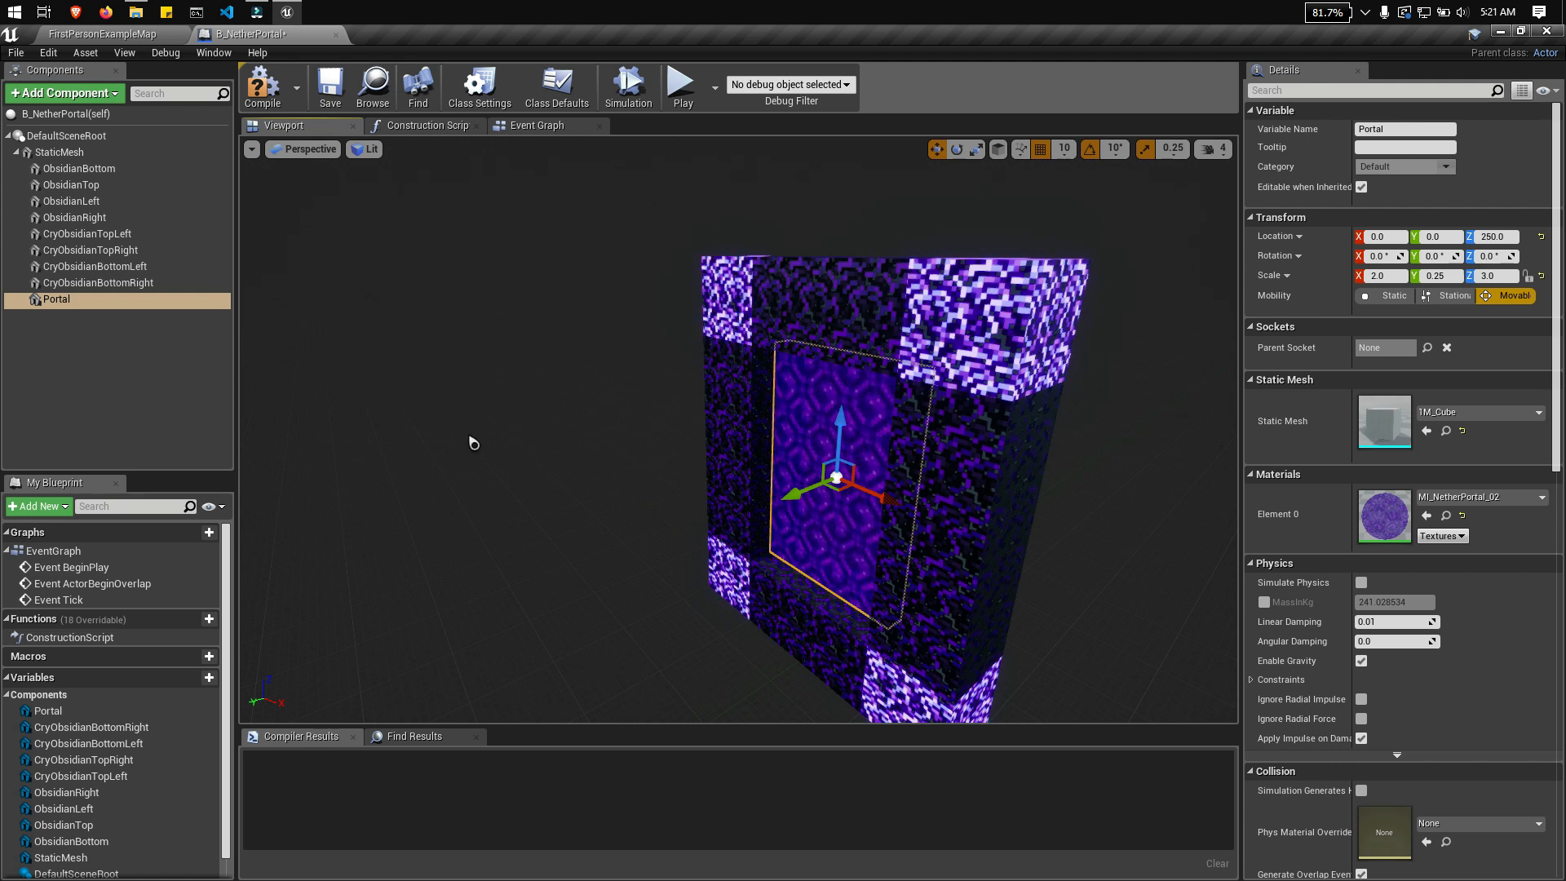
click(139, 360)
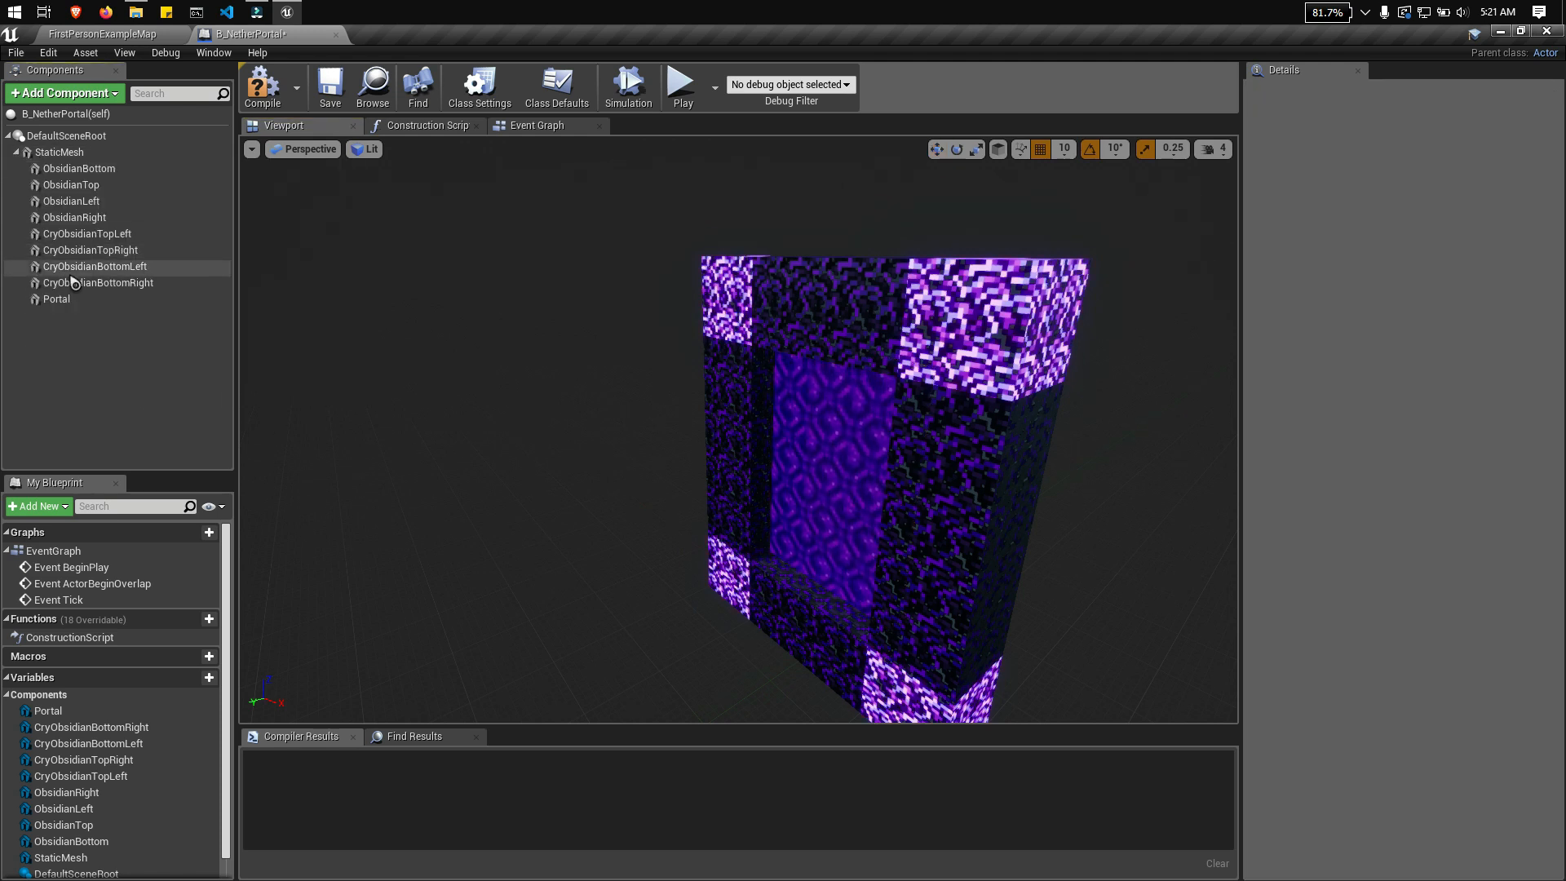
click(69, 306)
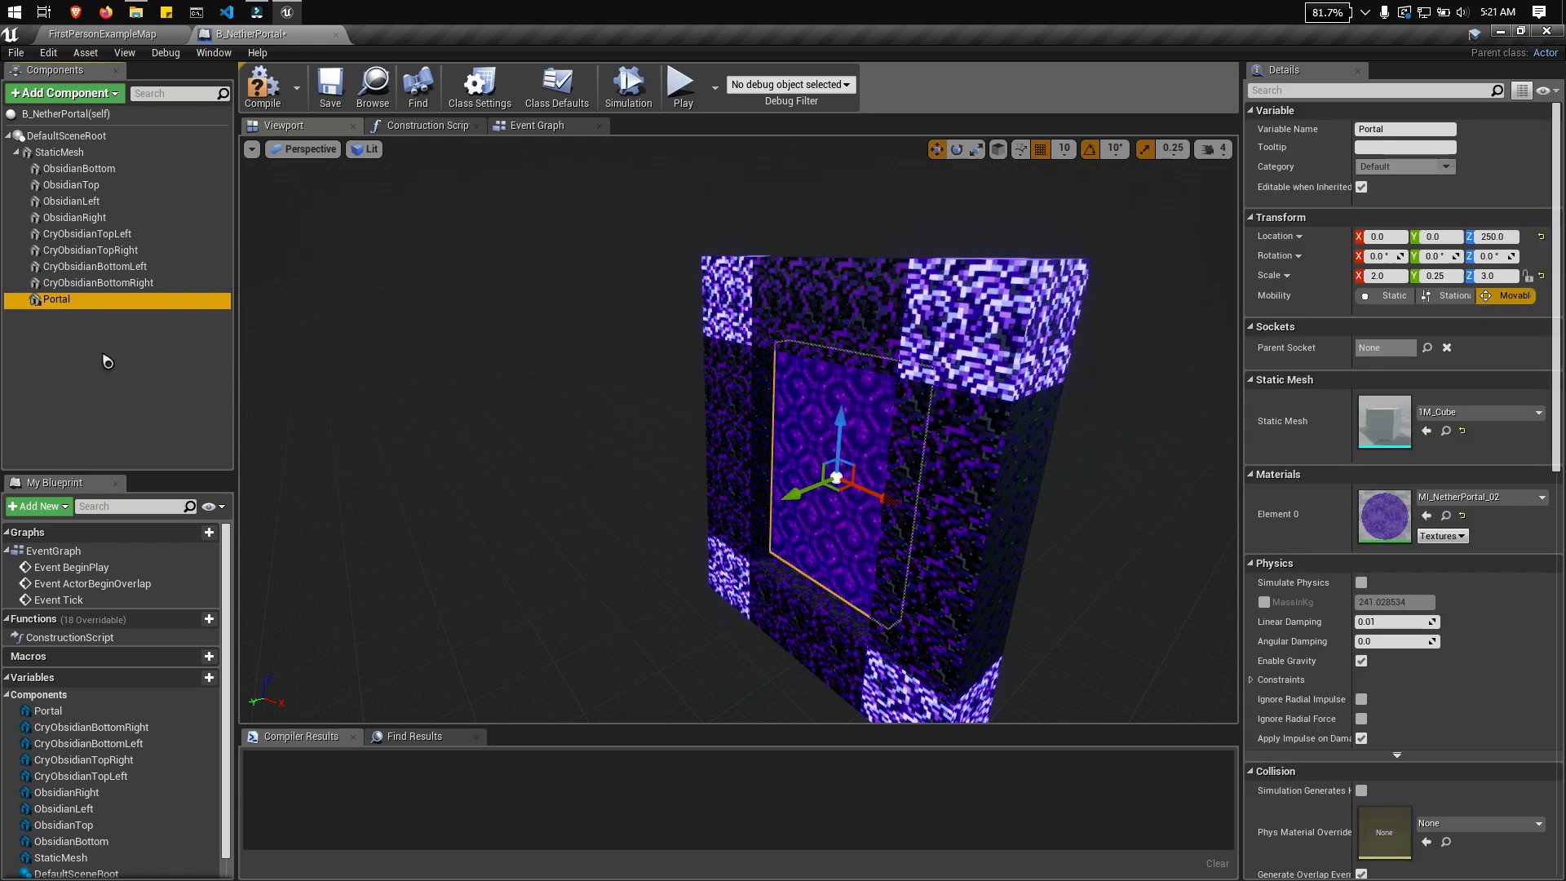
mouse_move(557, 446)
right_down()
mouse_move(604, 453)
mouse_move(506, 421)
mouse_move(566, 451)
right_up()
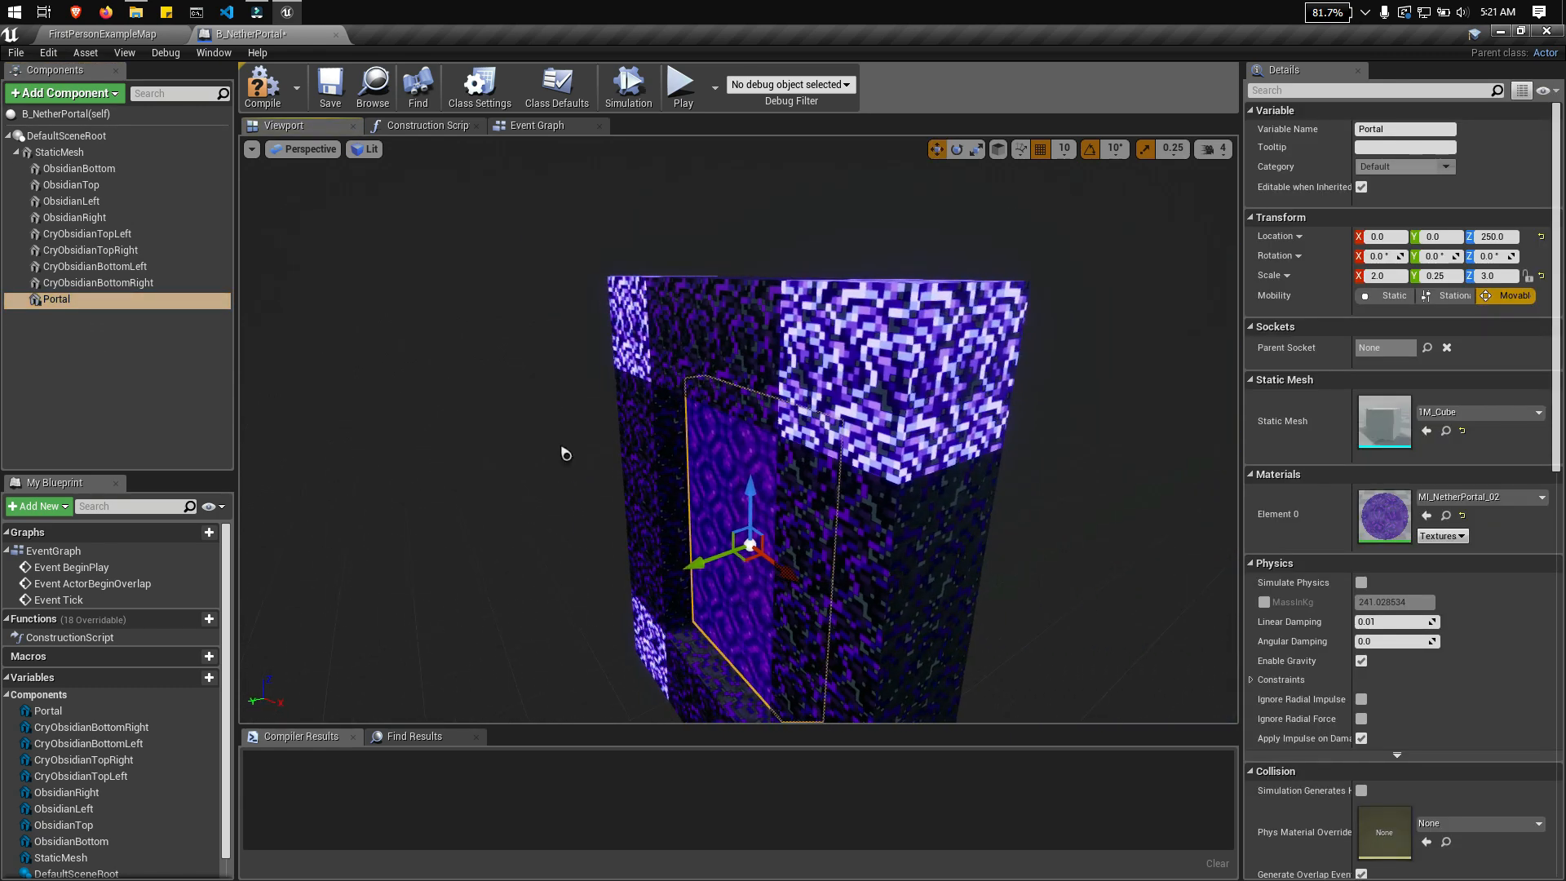
Step: Add an Audio component under the Portal component, keeping its default name
right_click(83, 310)
click(57, 299)
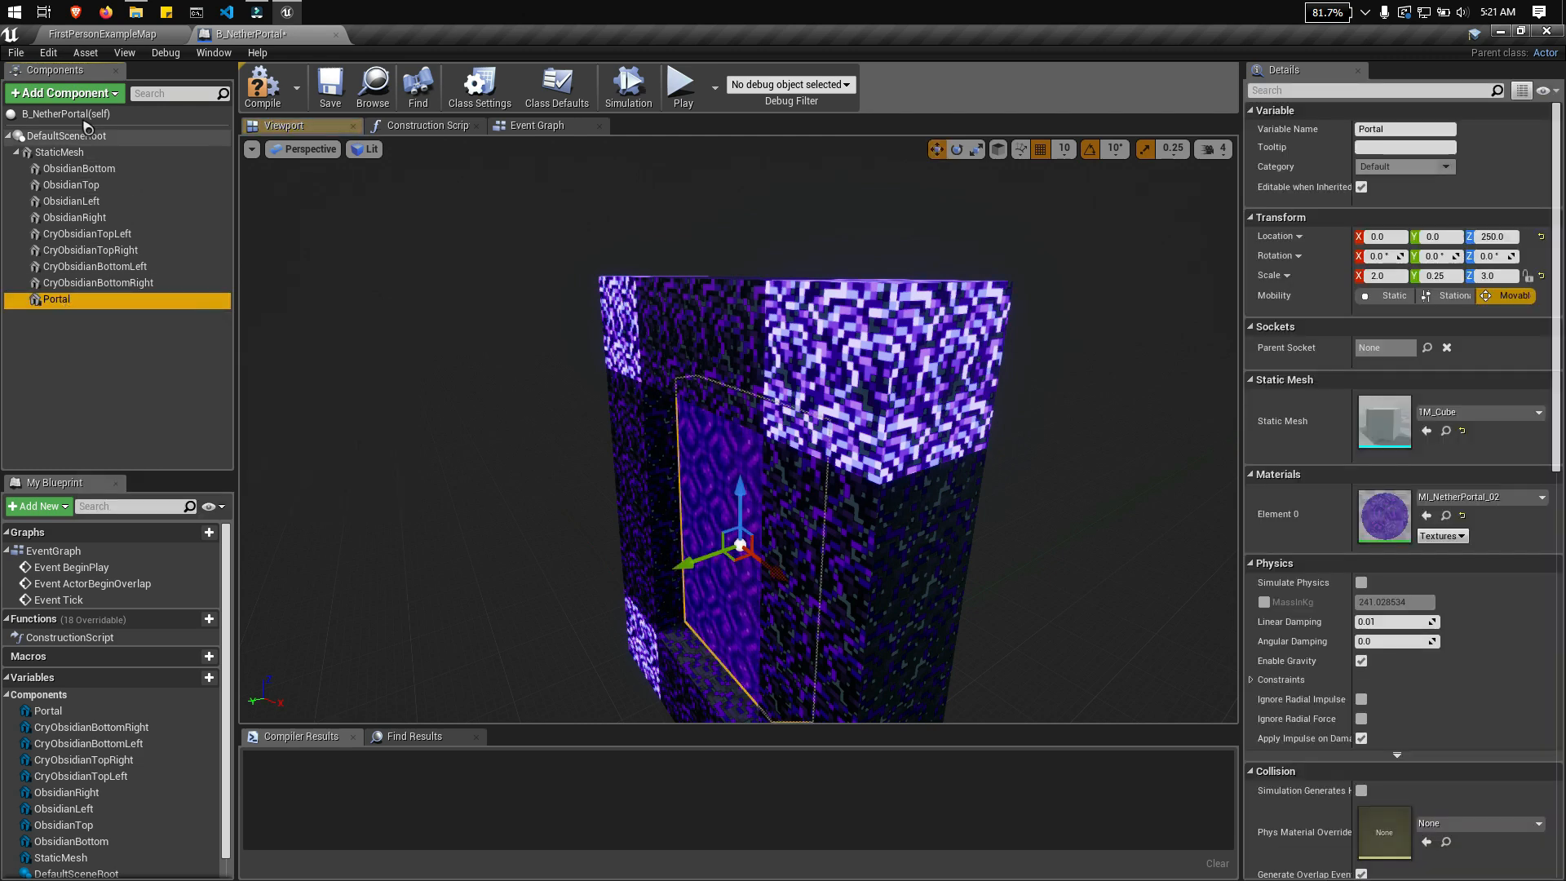
click(66, 93)
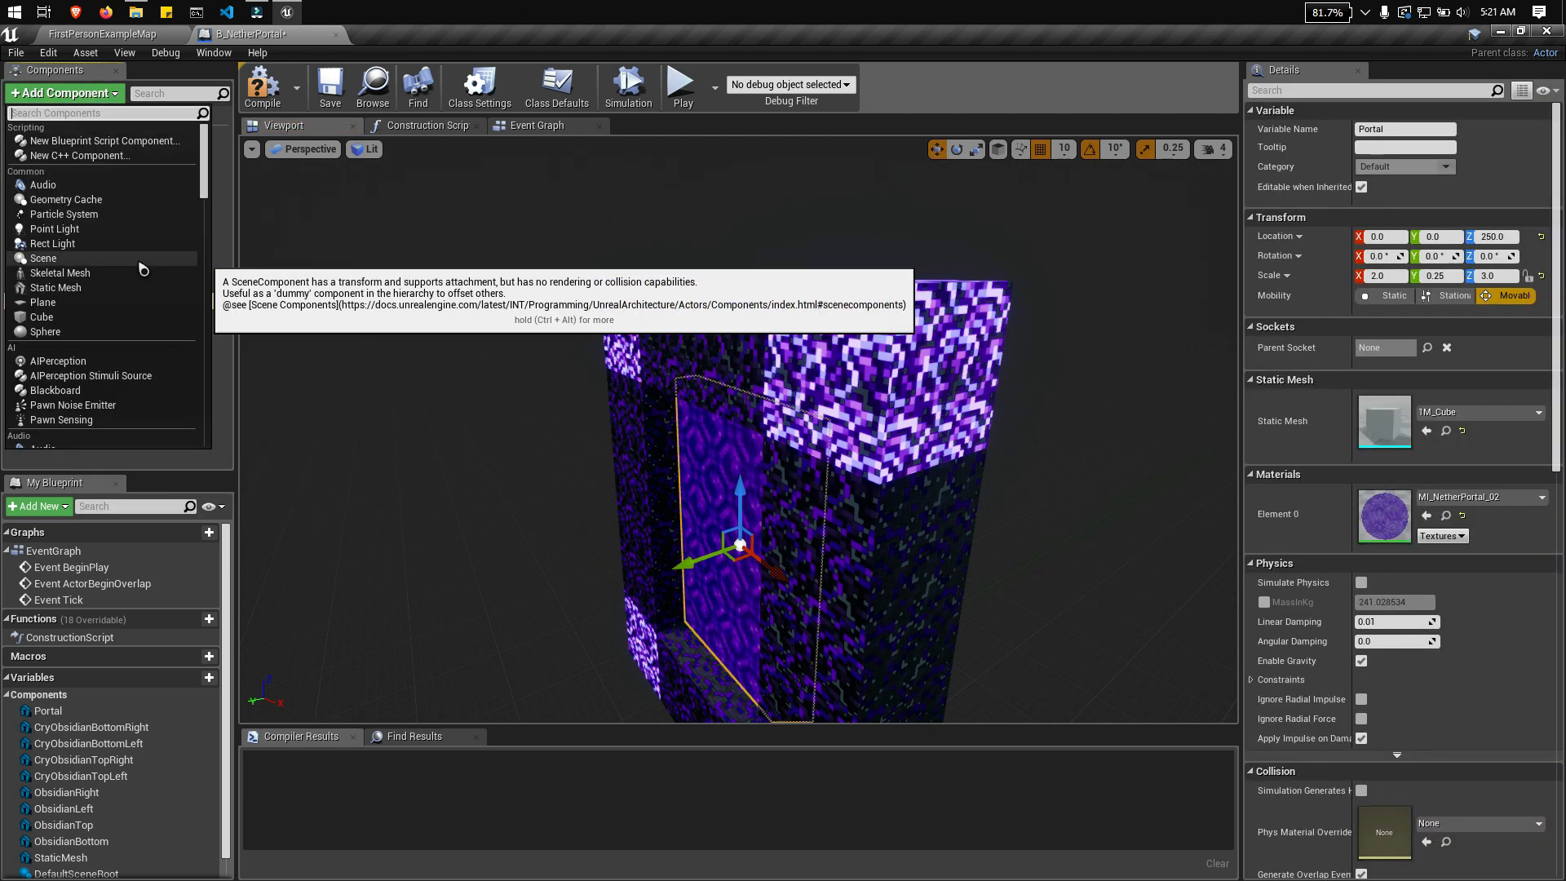
click(78, 186)
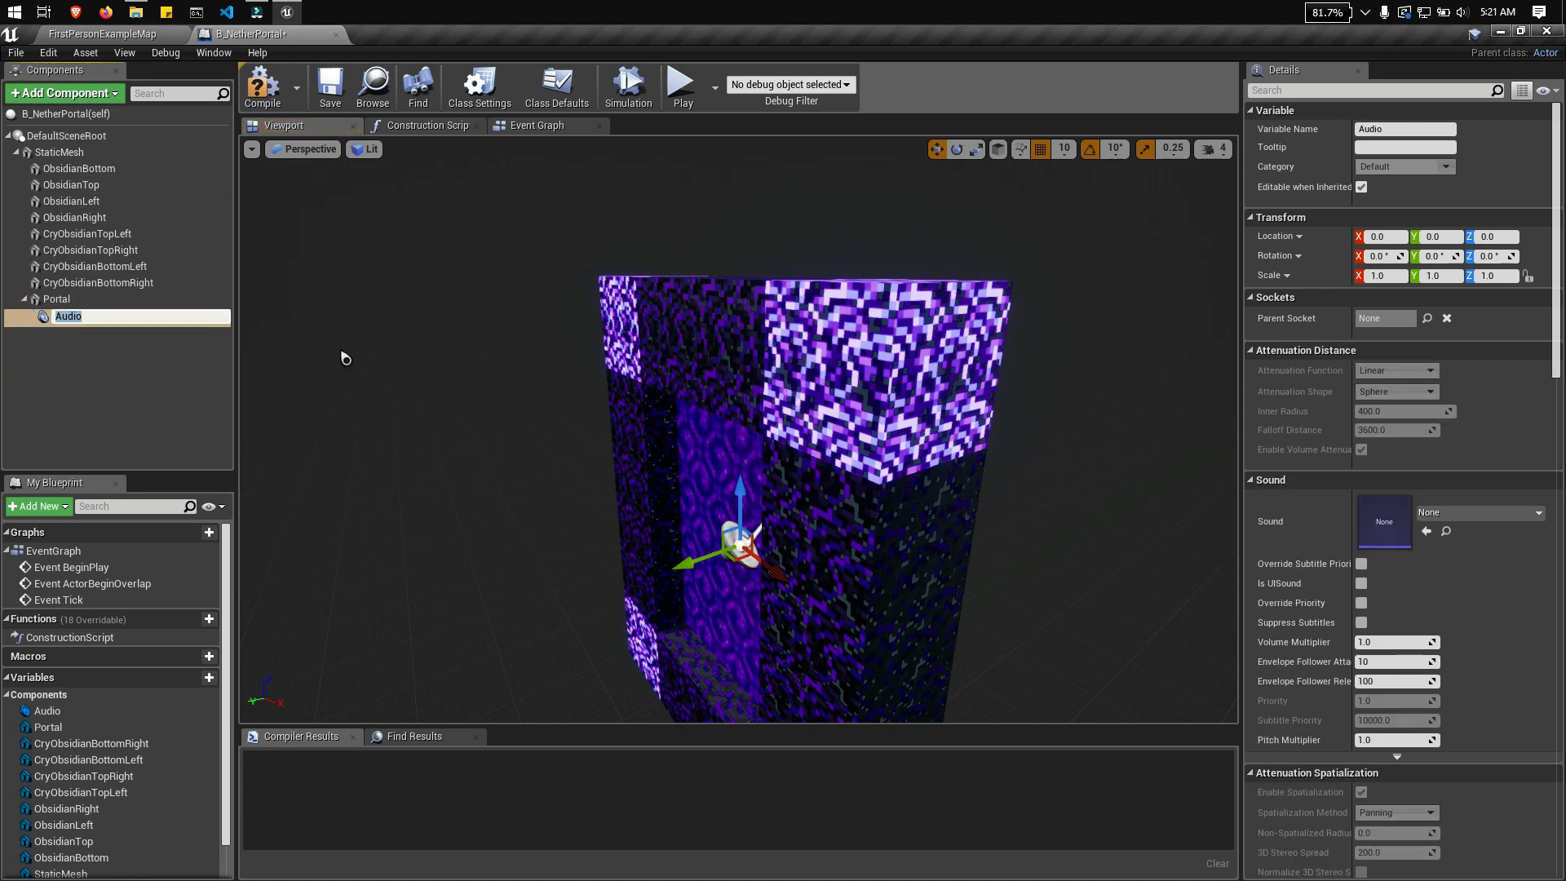
click(131, 351)
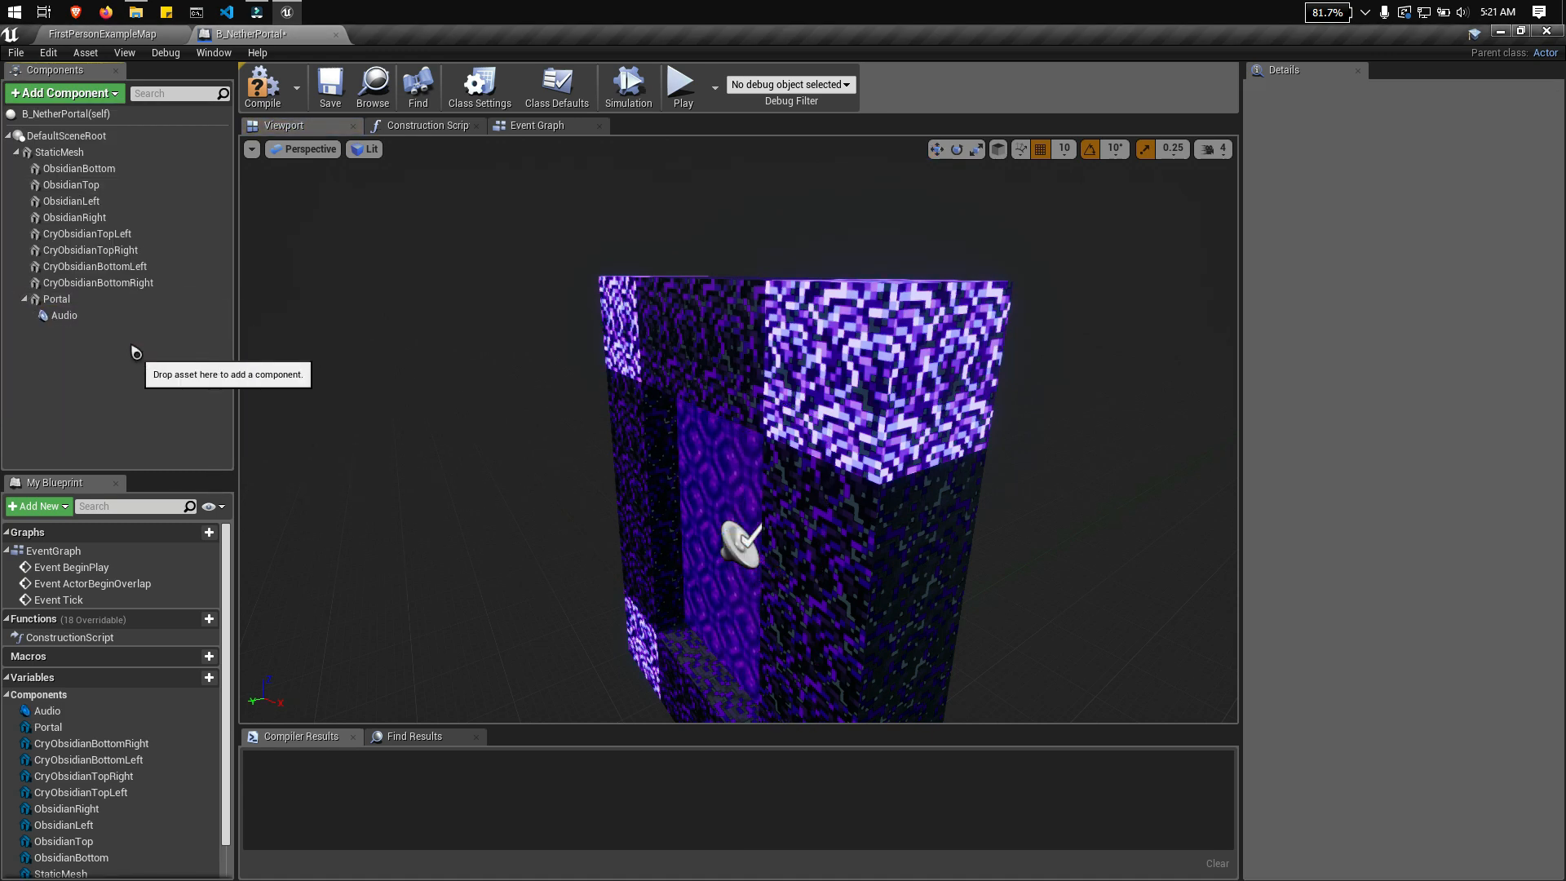
Step: Browse the sounds for the Audio component, preview Steam01_Cue and assign it as the sound
click(99, 318)
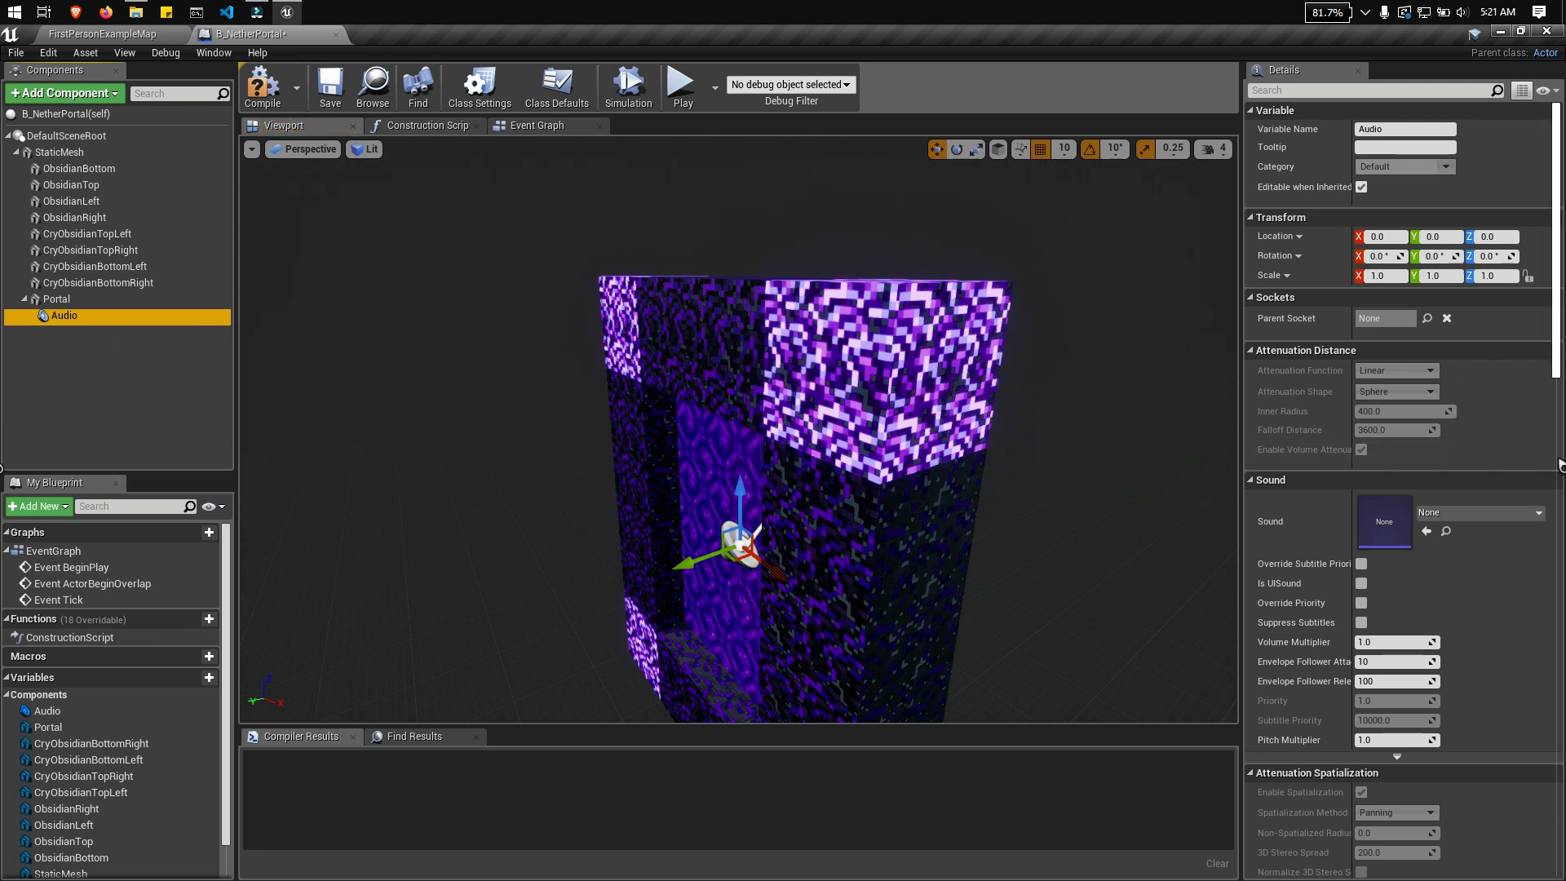
click(1460, 513)
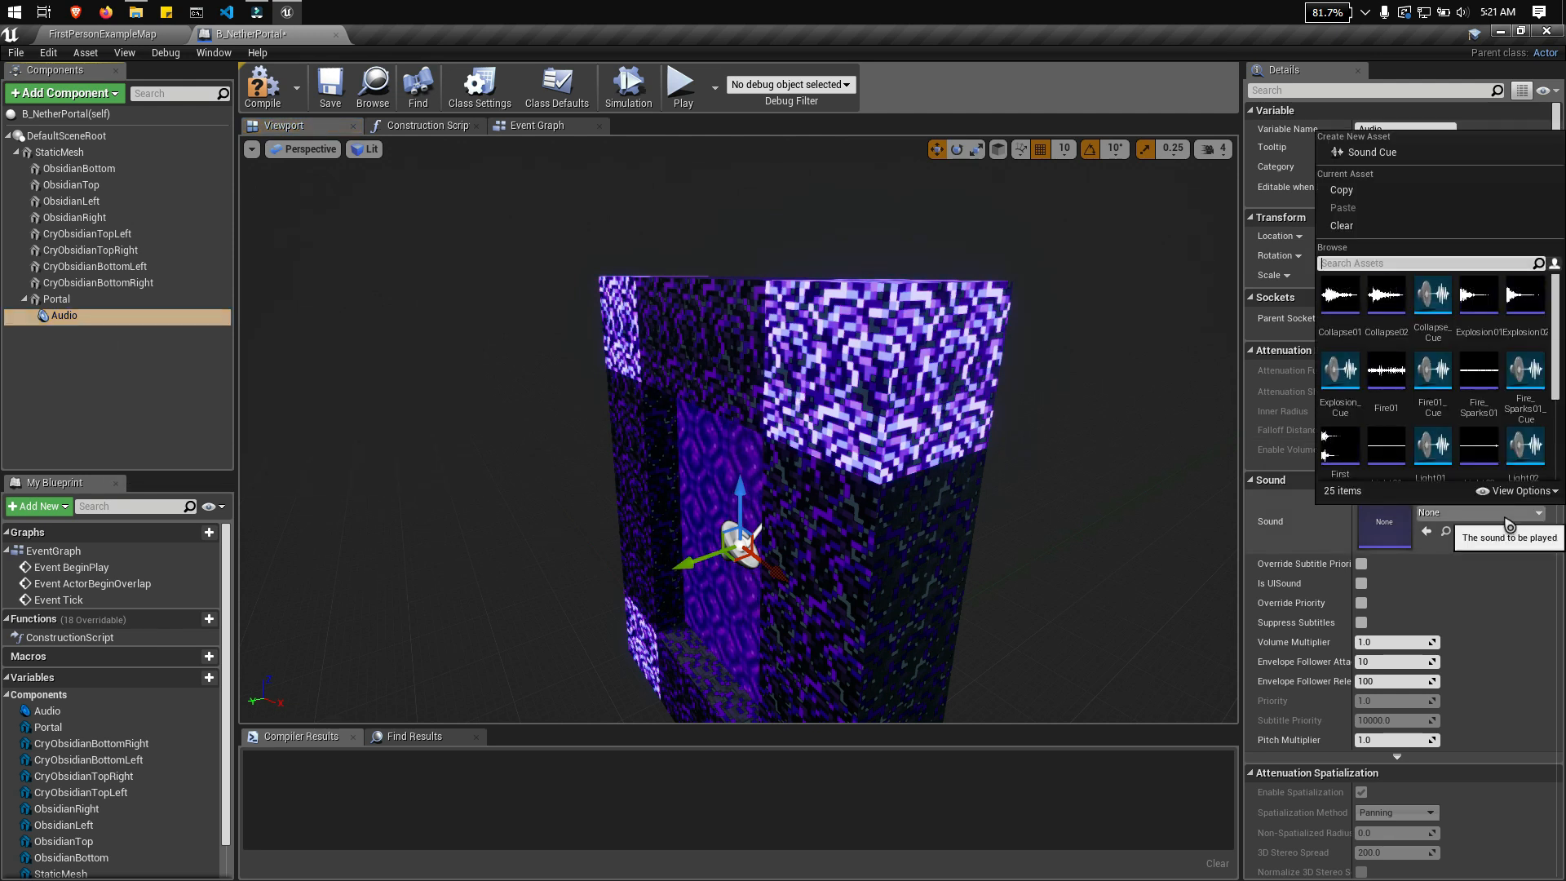
scroll(1523, 364, up, 2)
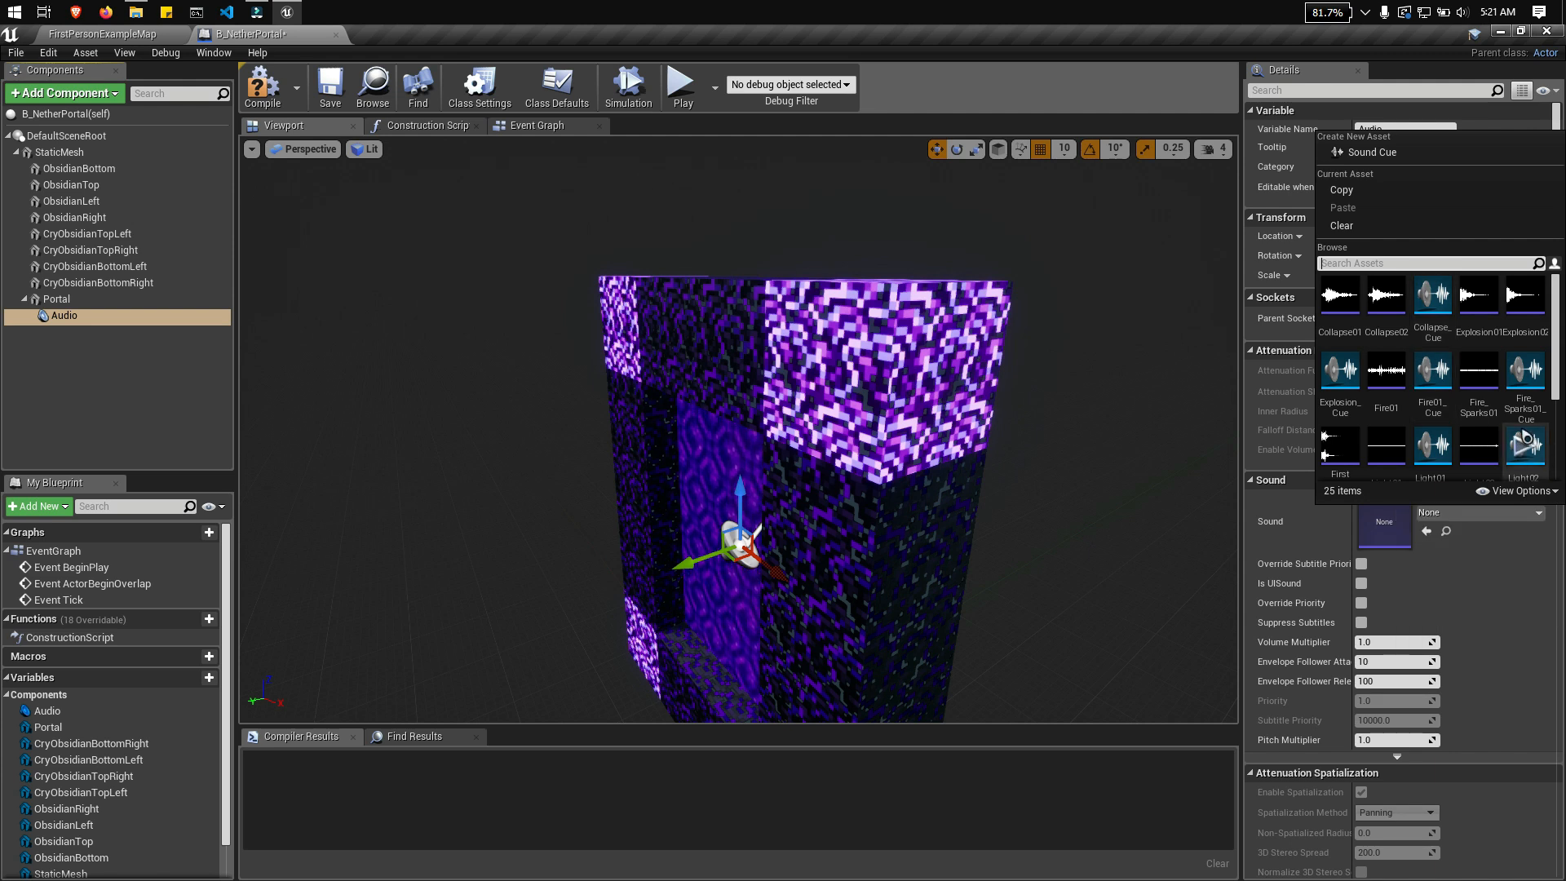
scroll(1493, 375, down, 1)
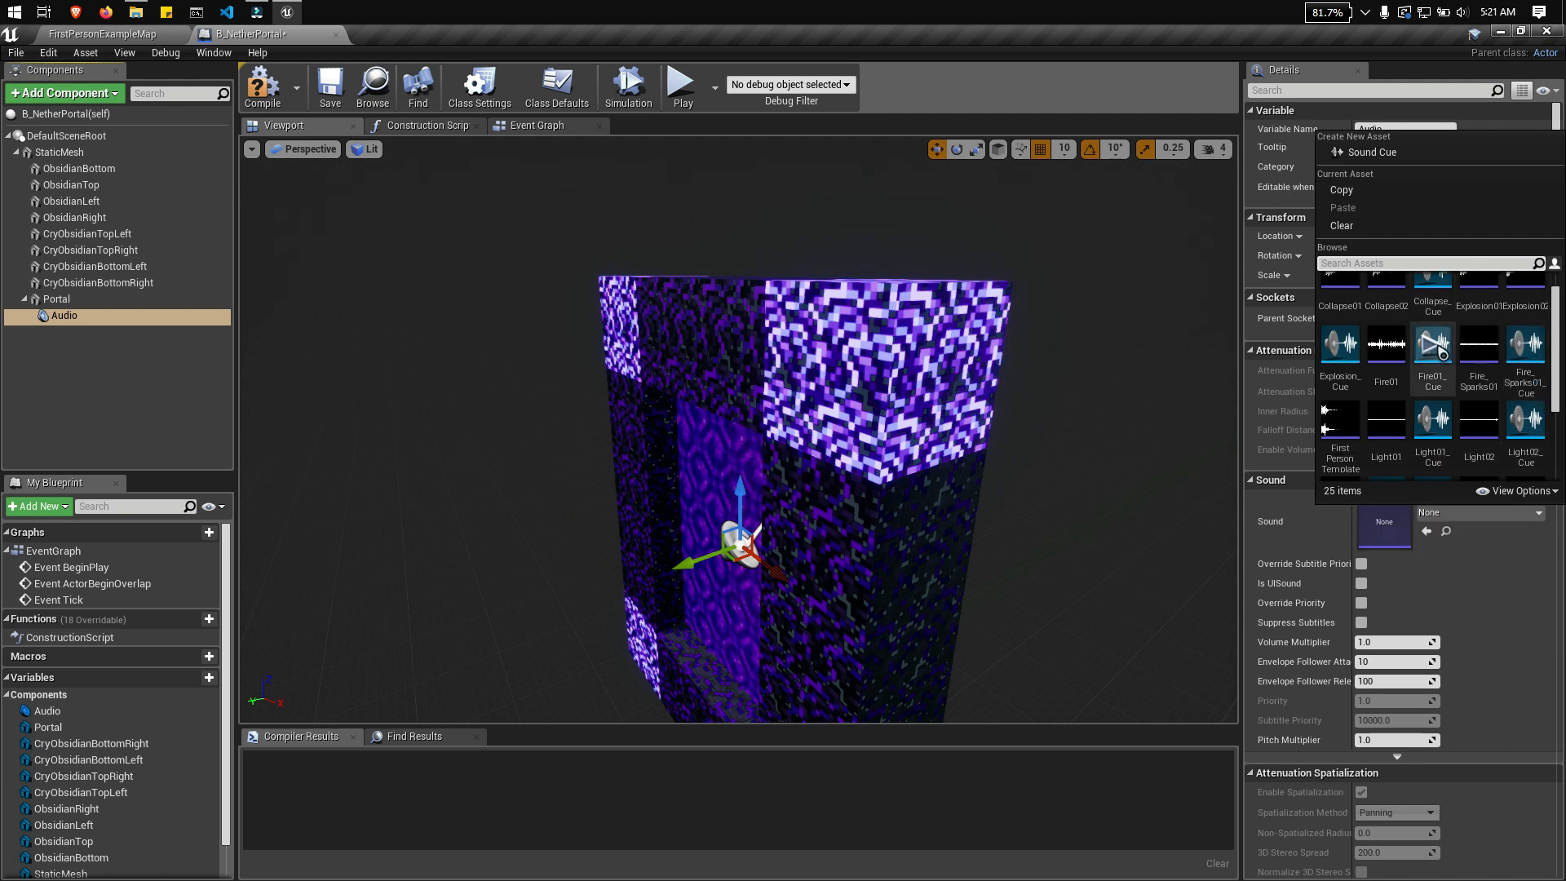
scroll(1522, 392, down, 1)
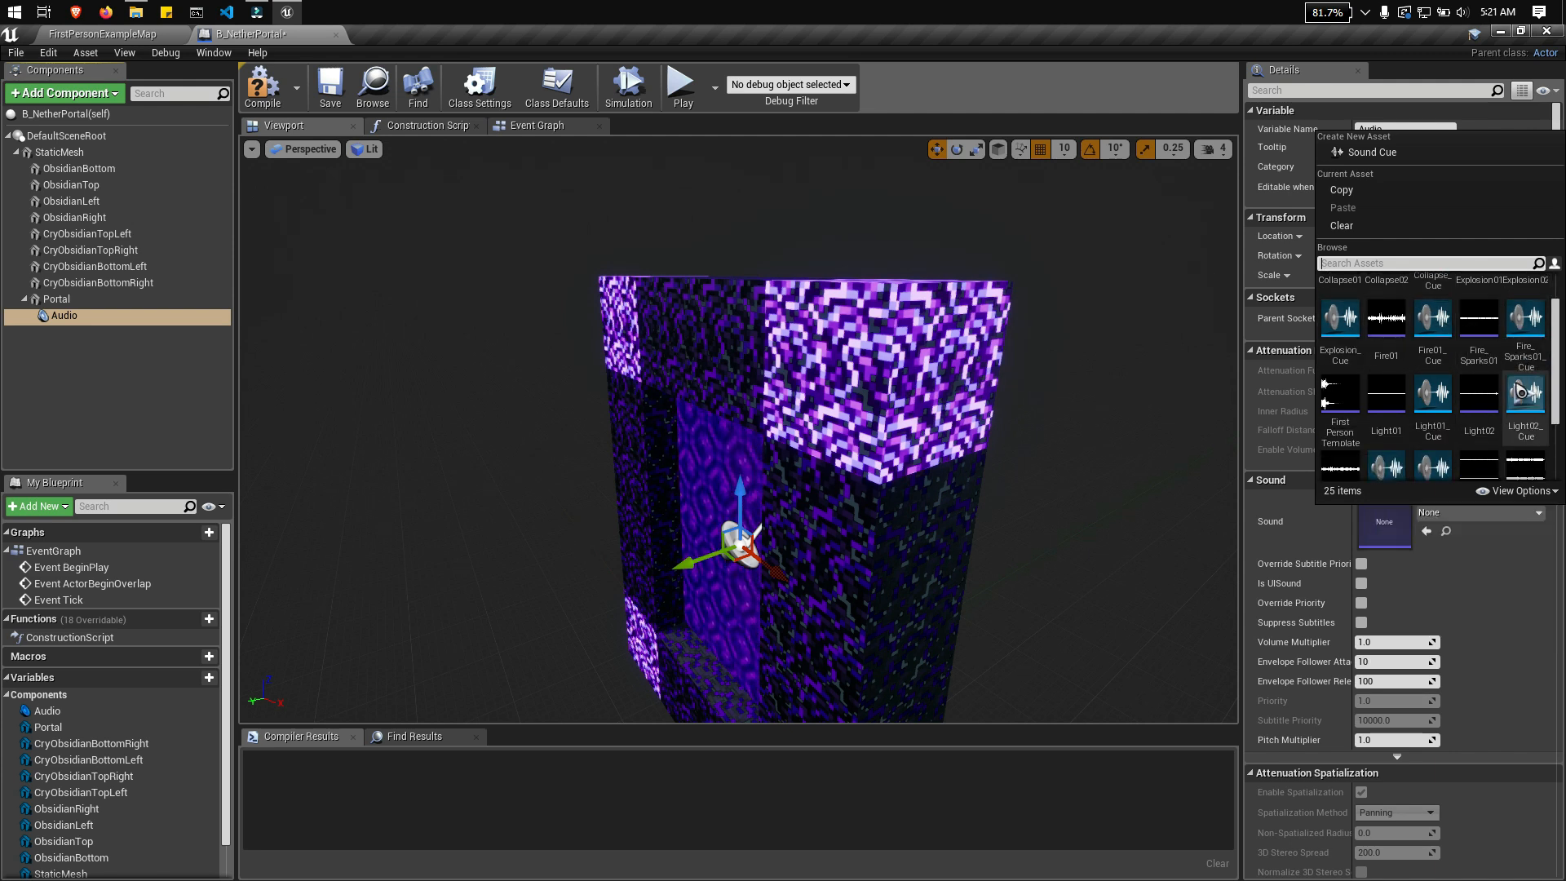
scroll(1444, 396, down, 4)
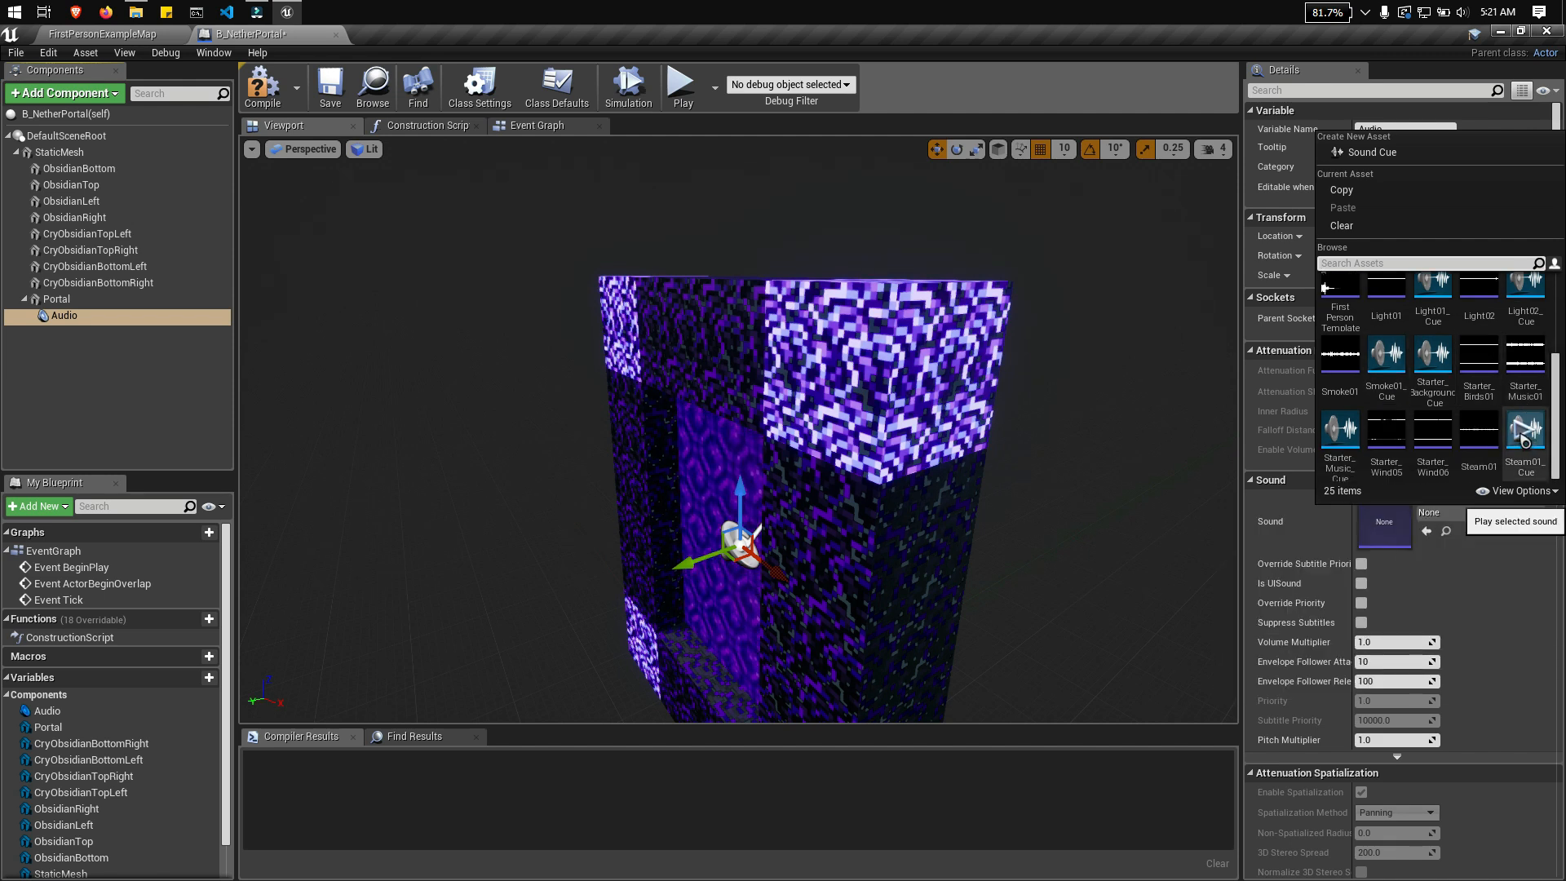
click(1524, 439)
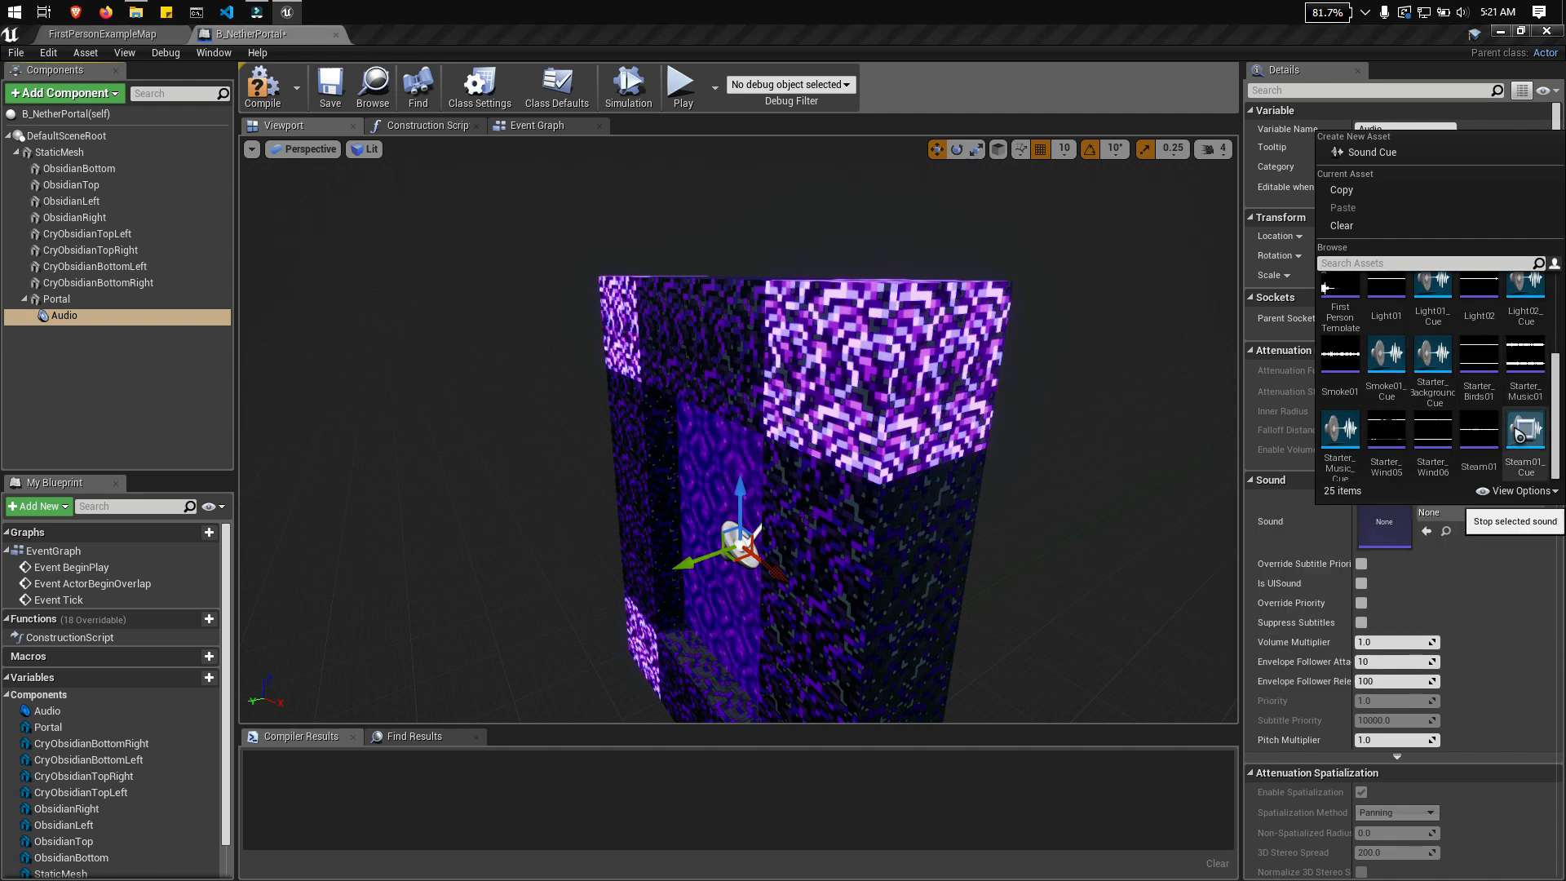
click(1541, 469)
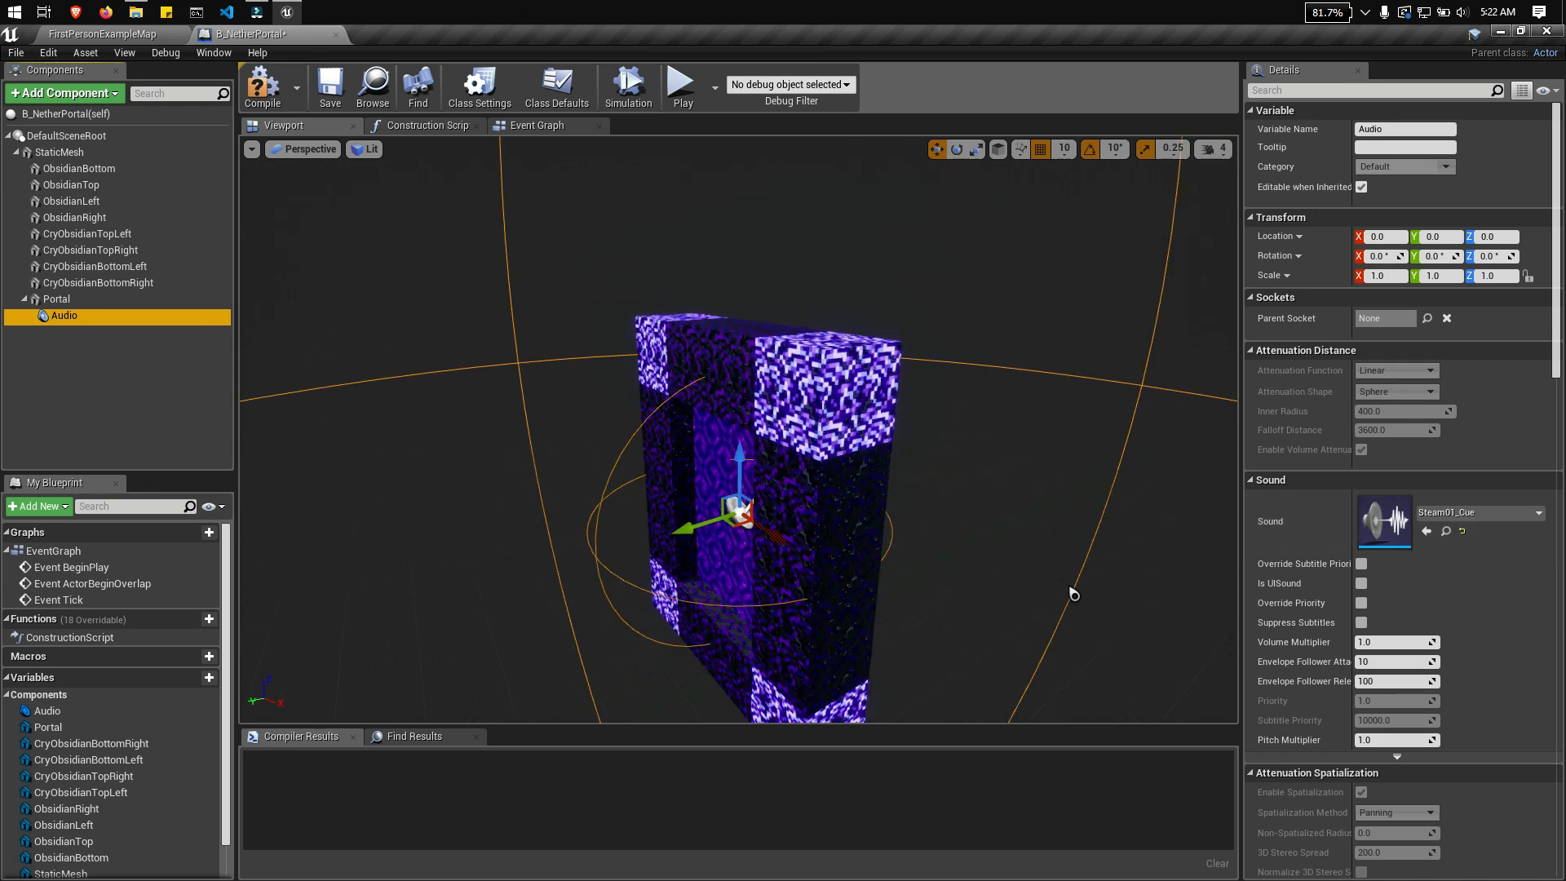
Step: Examine the extent of the sound's inner radius and falloff spheres around the portal
scroll(1073, 594, down, 8)
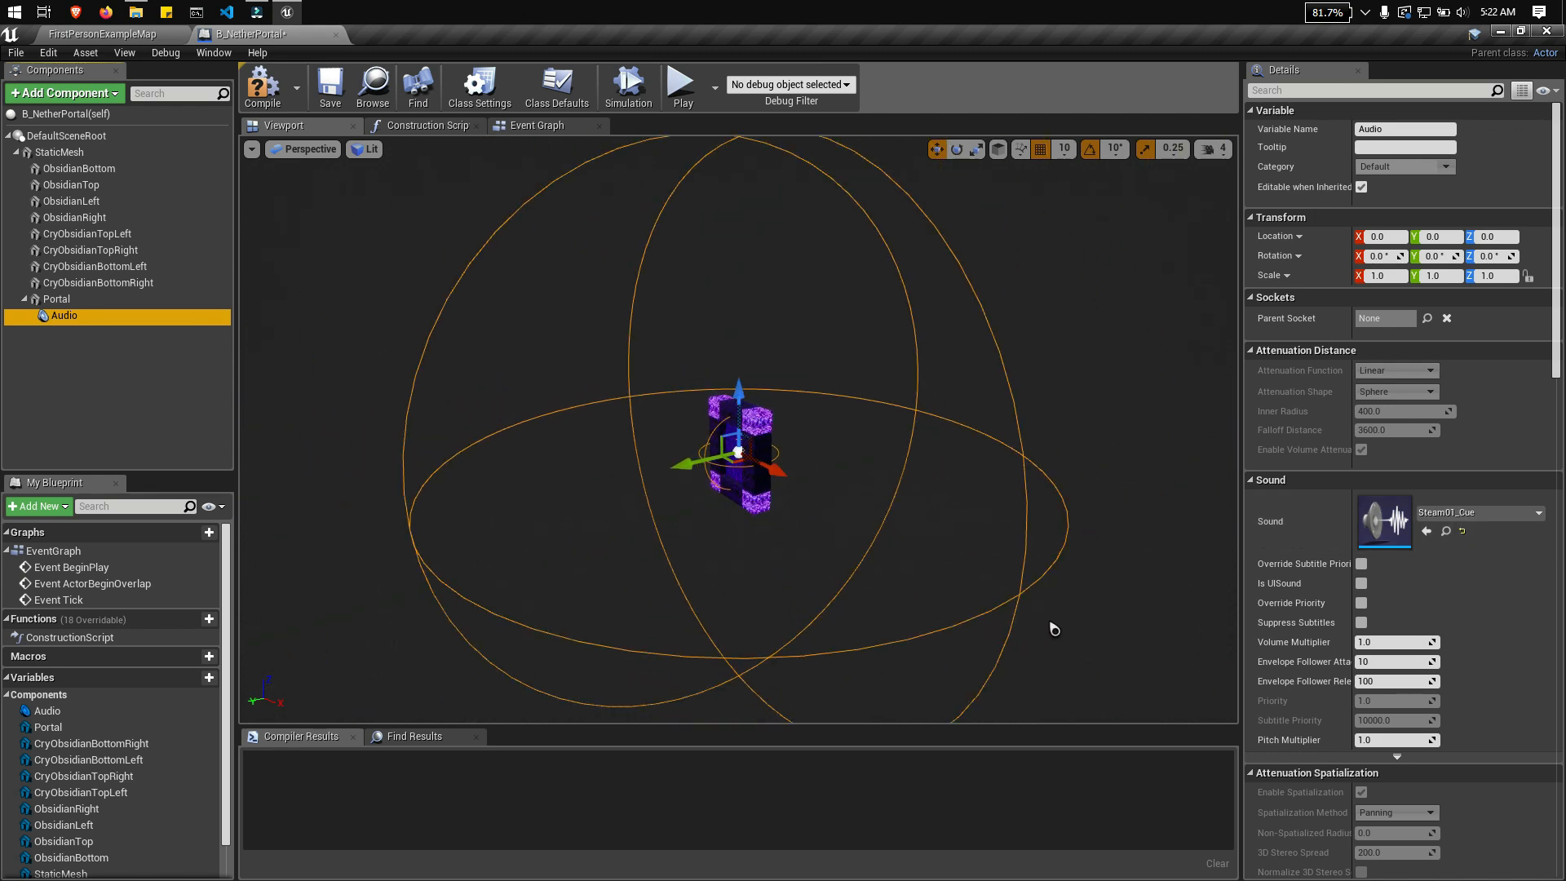
scroll(1054, 629, up, 4)
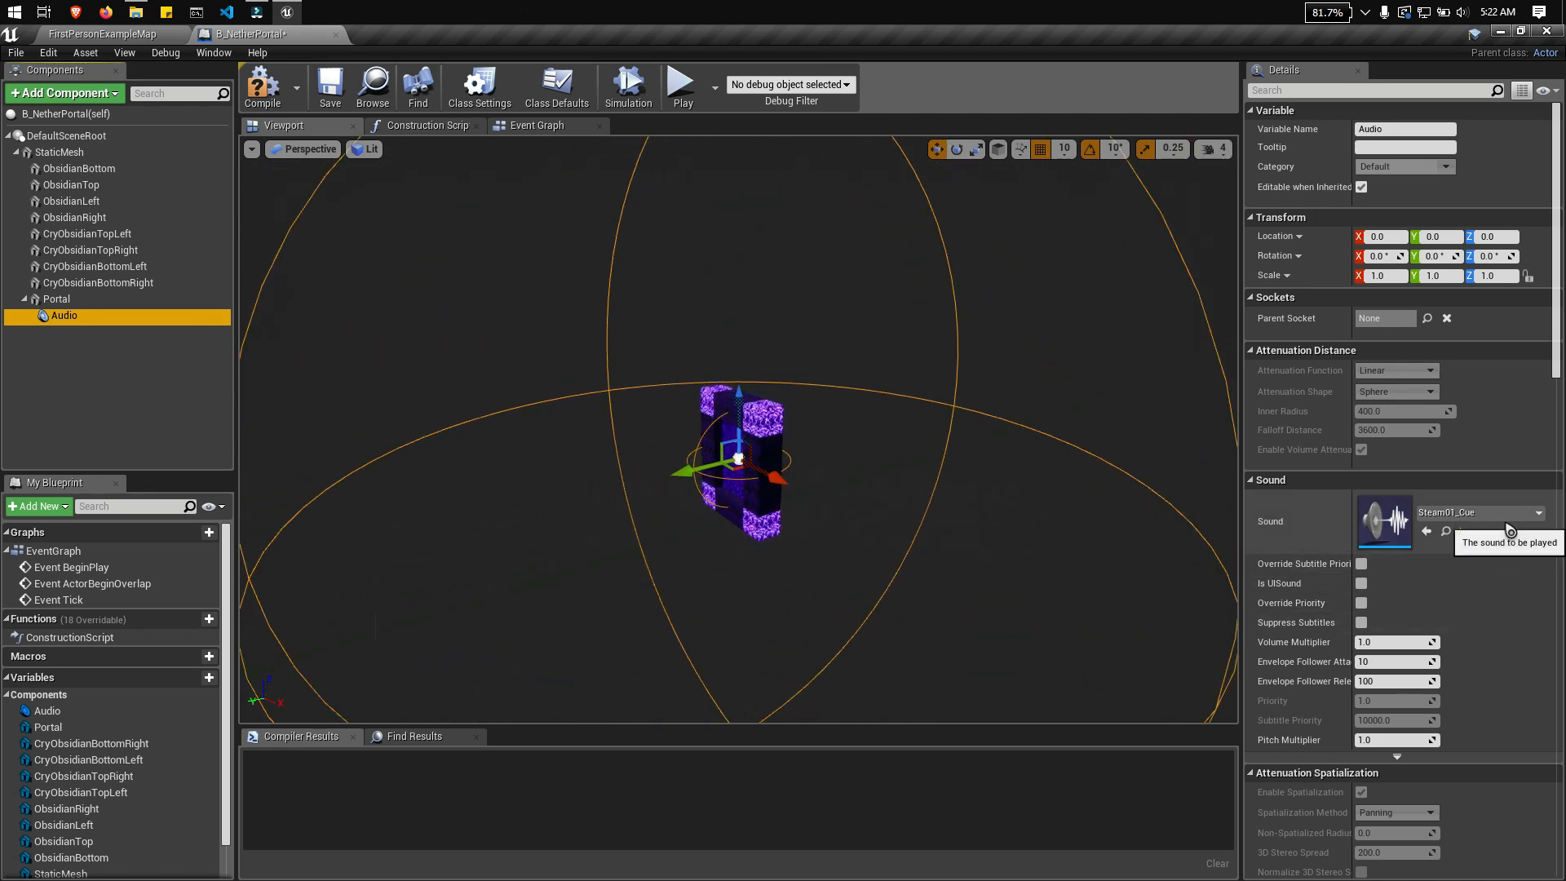
scroll(944, 591, down, 2)
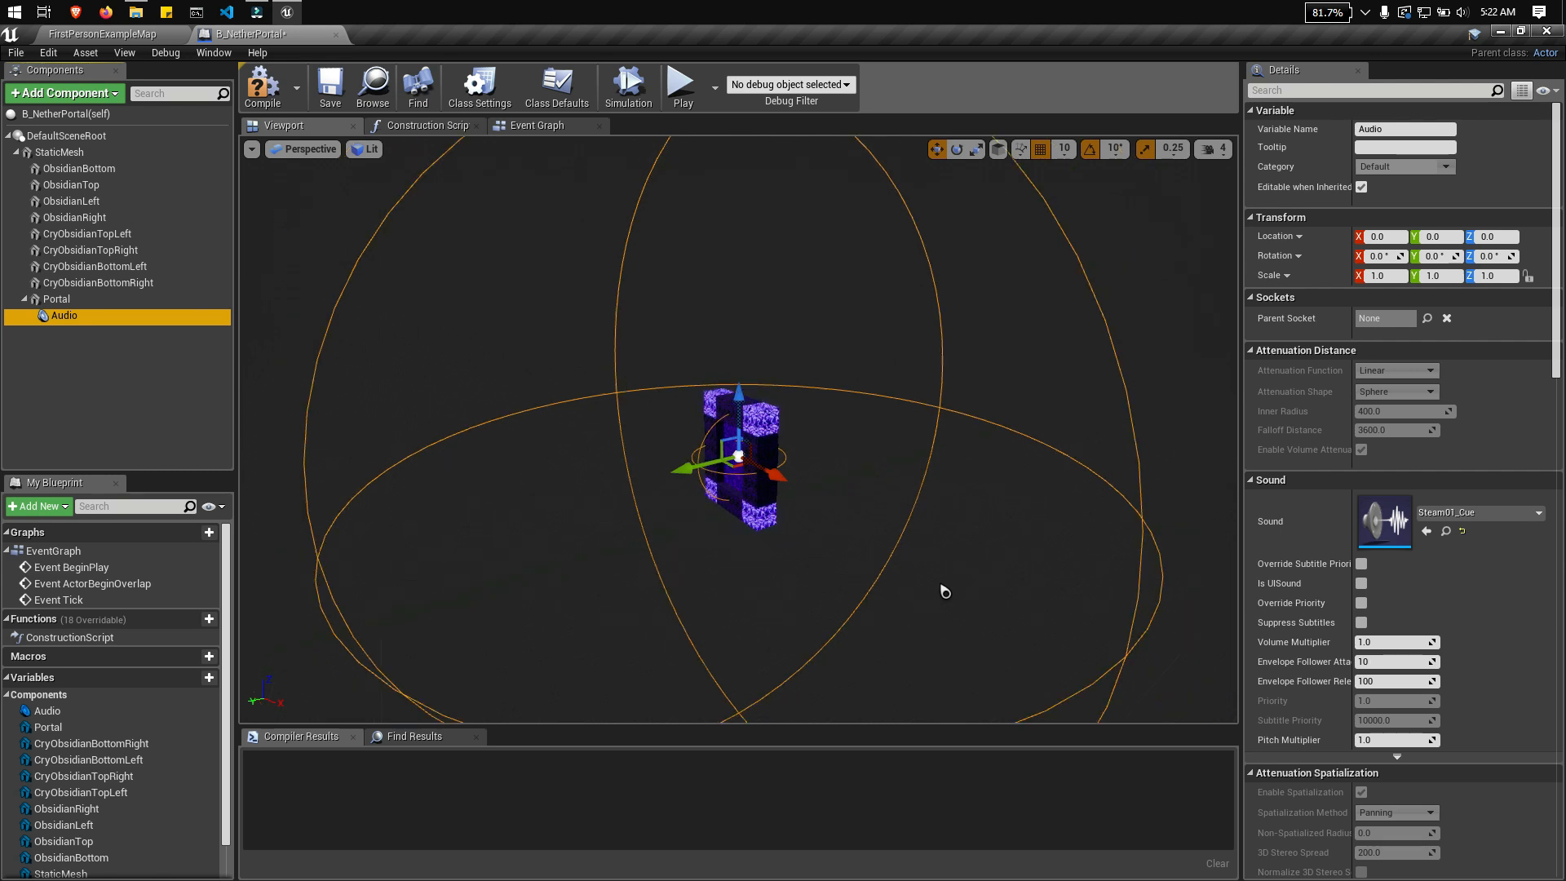
scroll(940, 592, up, 3)
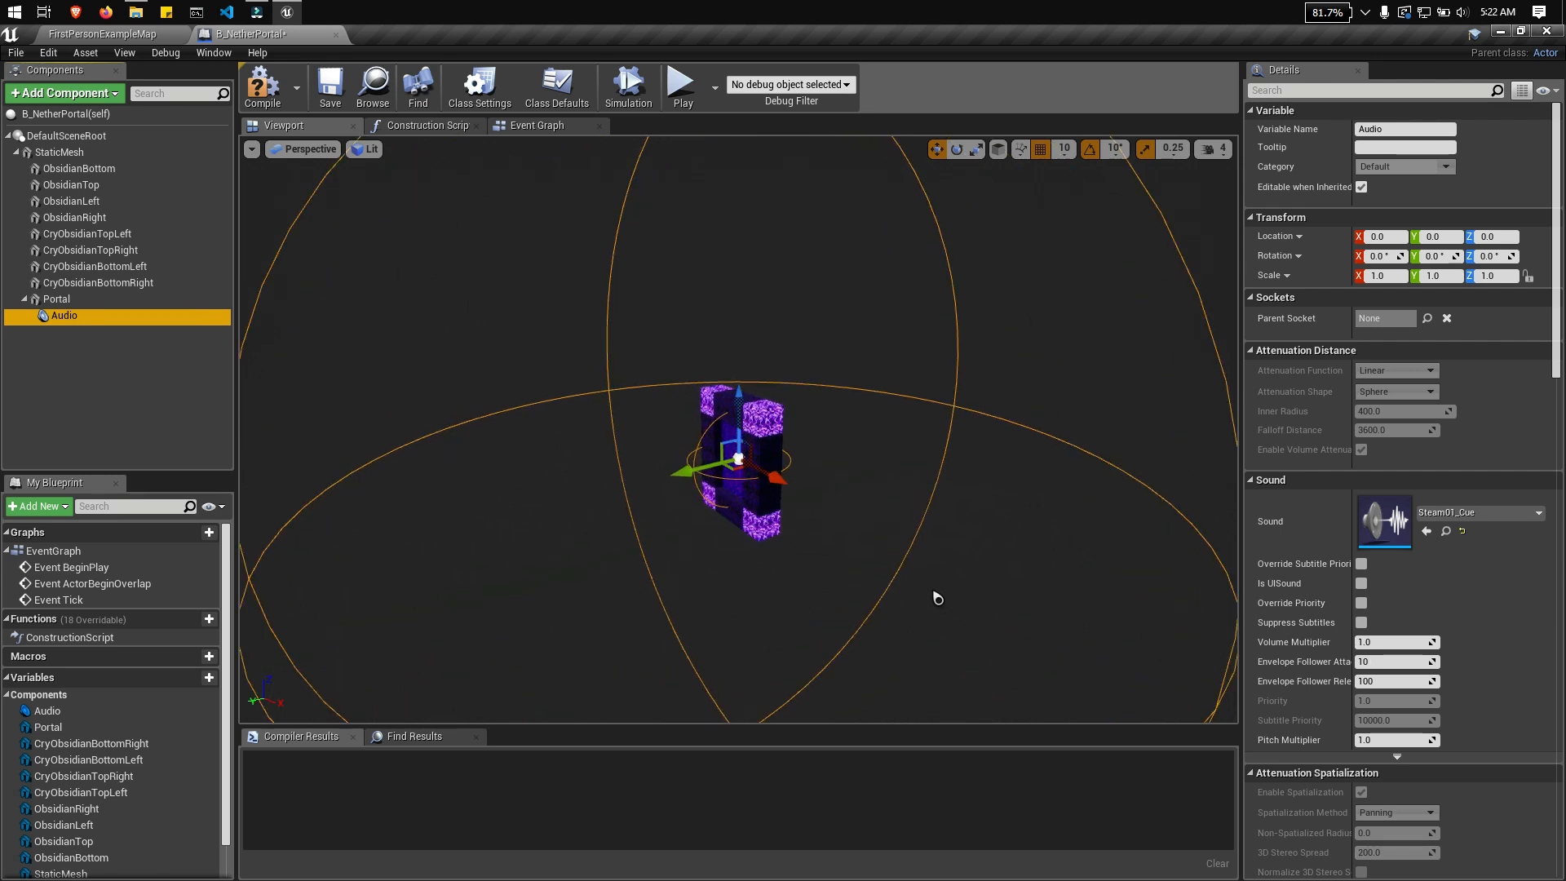
scroll(940, 600, down, 3)
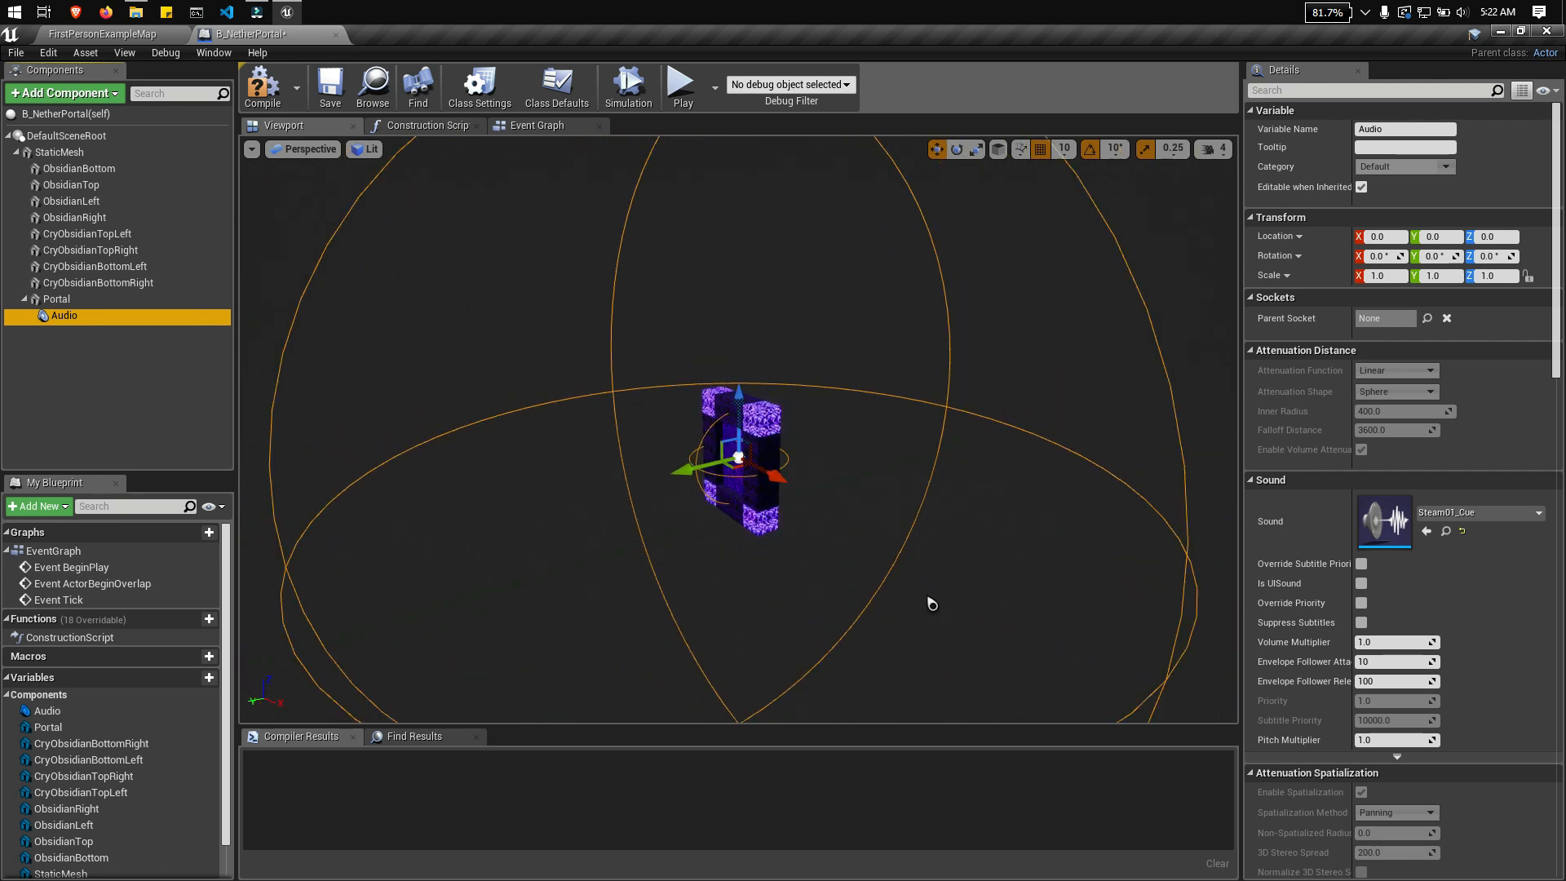
scroll(933, 603, up, 3)
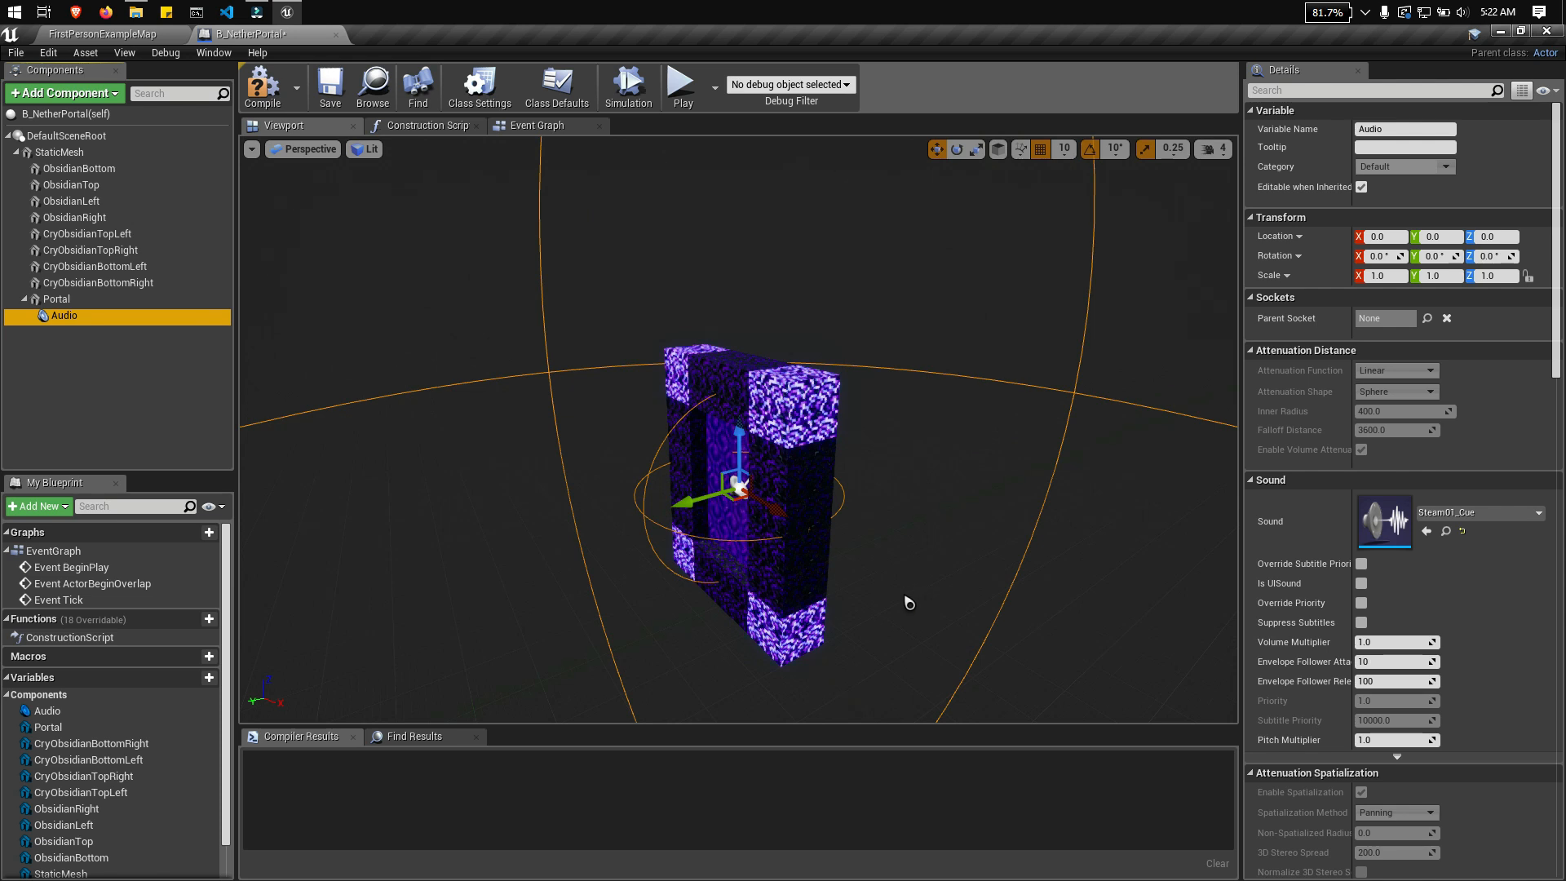
scroll(910, 603, down, 3)
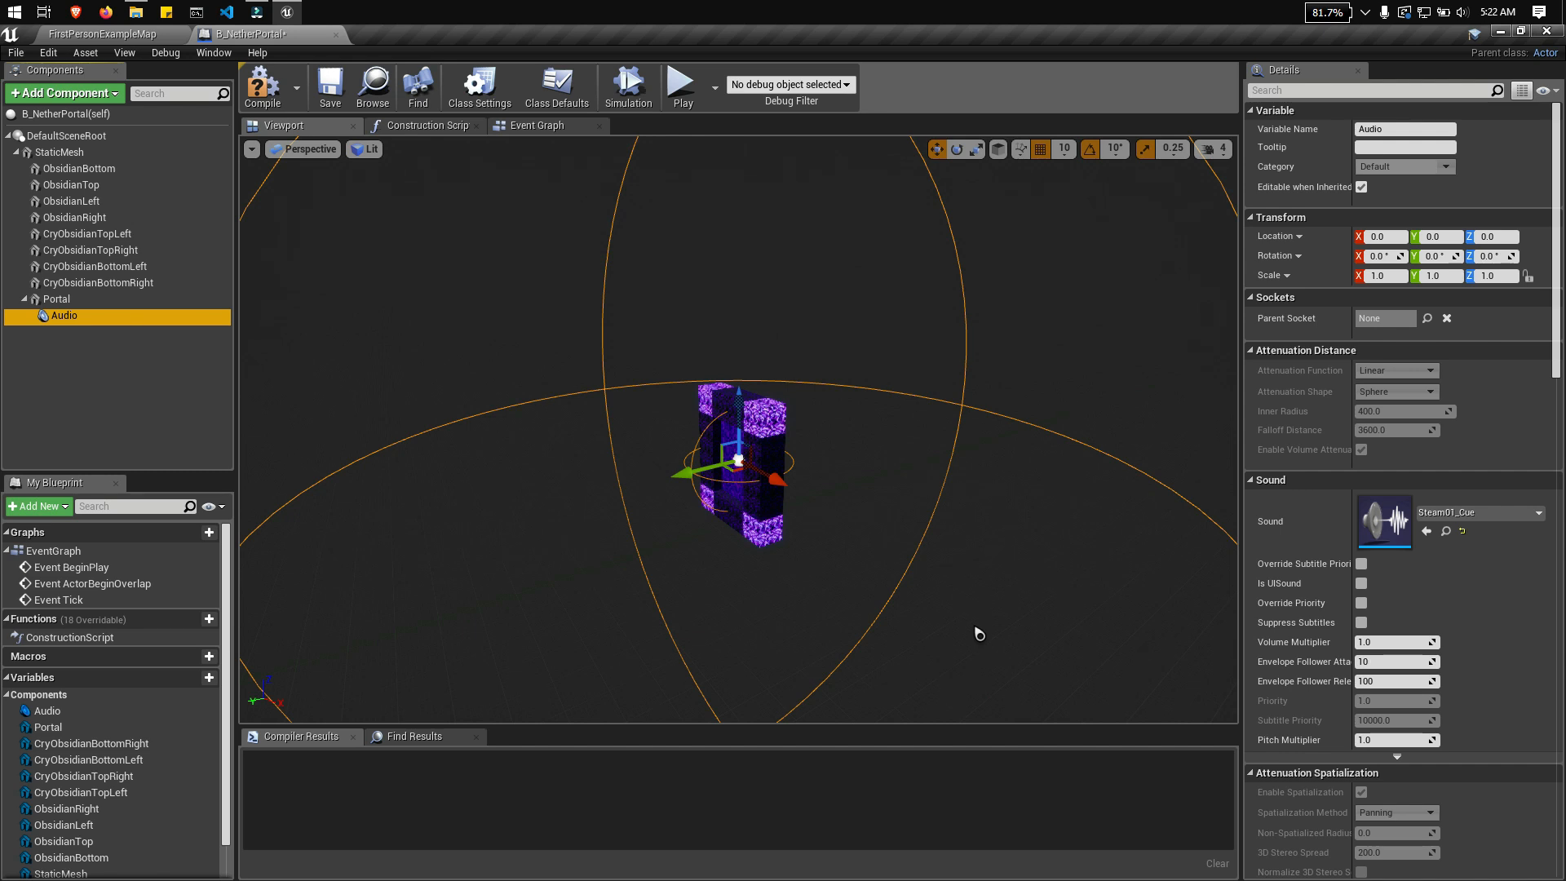
scroll(881, 567, down, 3)
scroll(916, 575, up, 5)
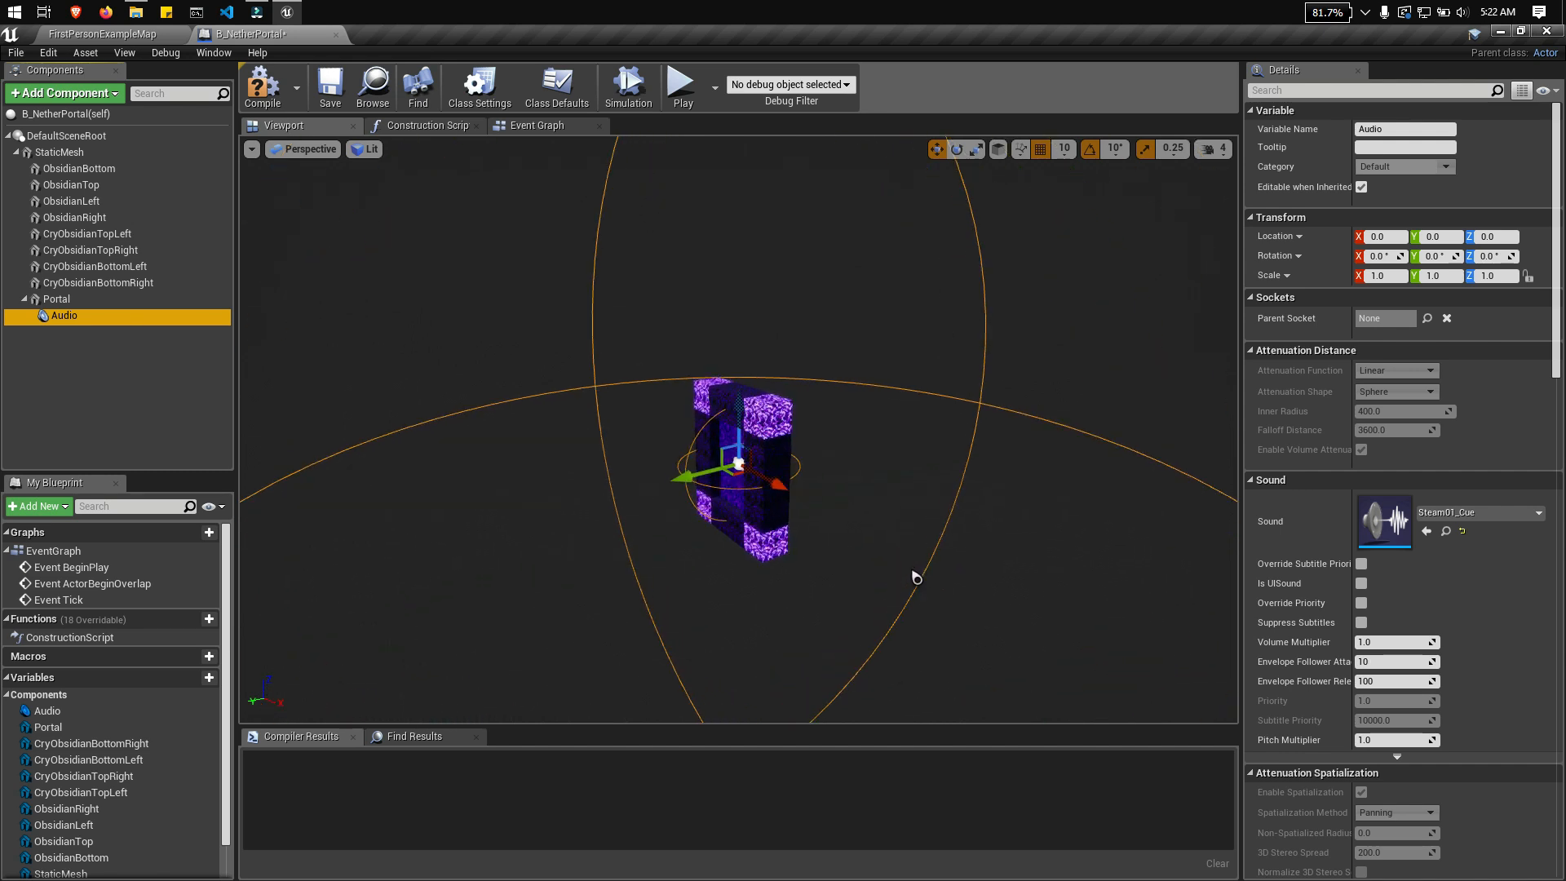
scroll(914, 578, down, 2)
scroll(930, 610, up, 4)
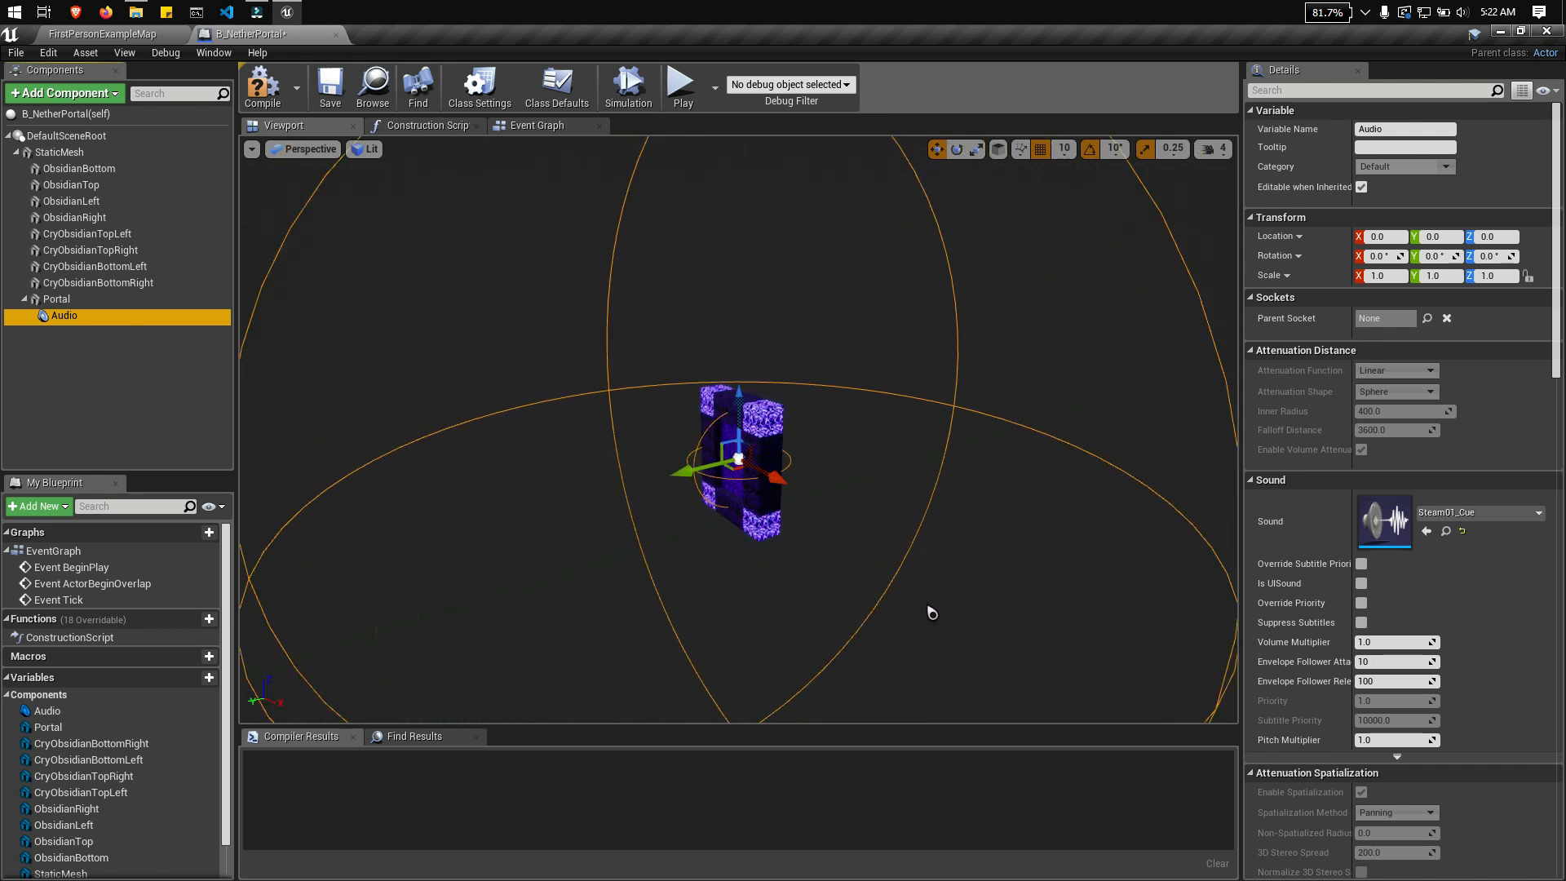
Step: Save and compile the nether portal Blueprint with its new Audio component
scroll(930, 629, up, 1)
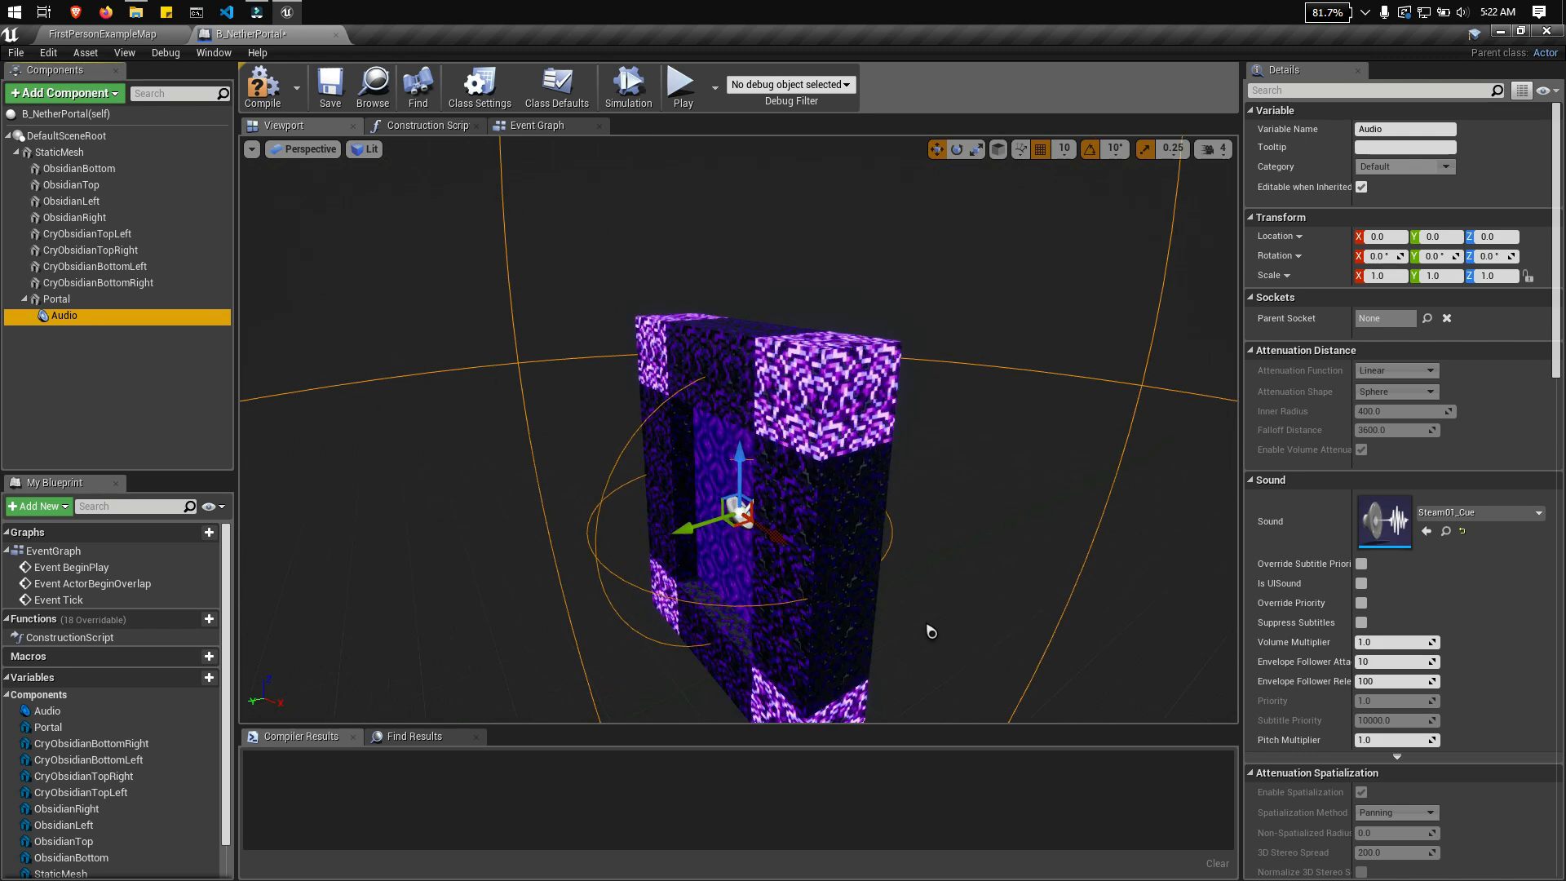
scroll(946, 628, down, 1)
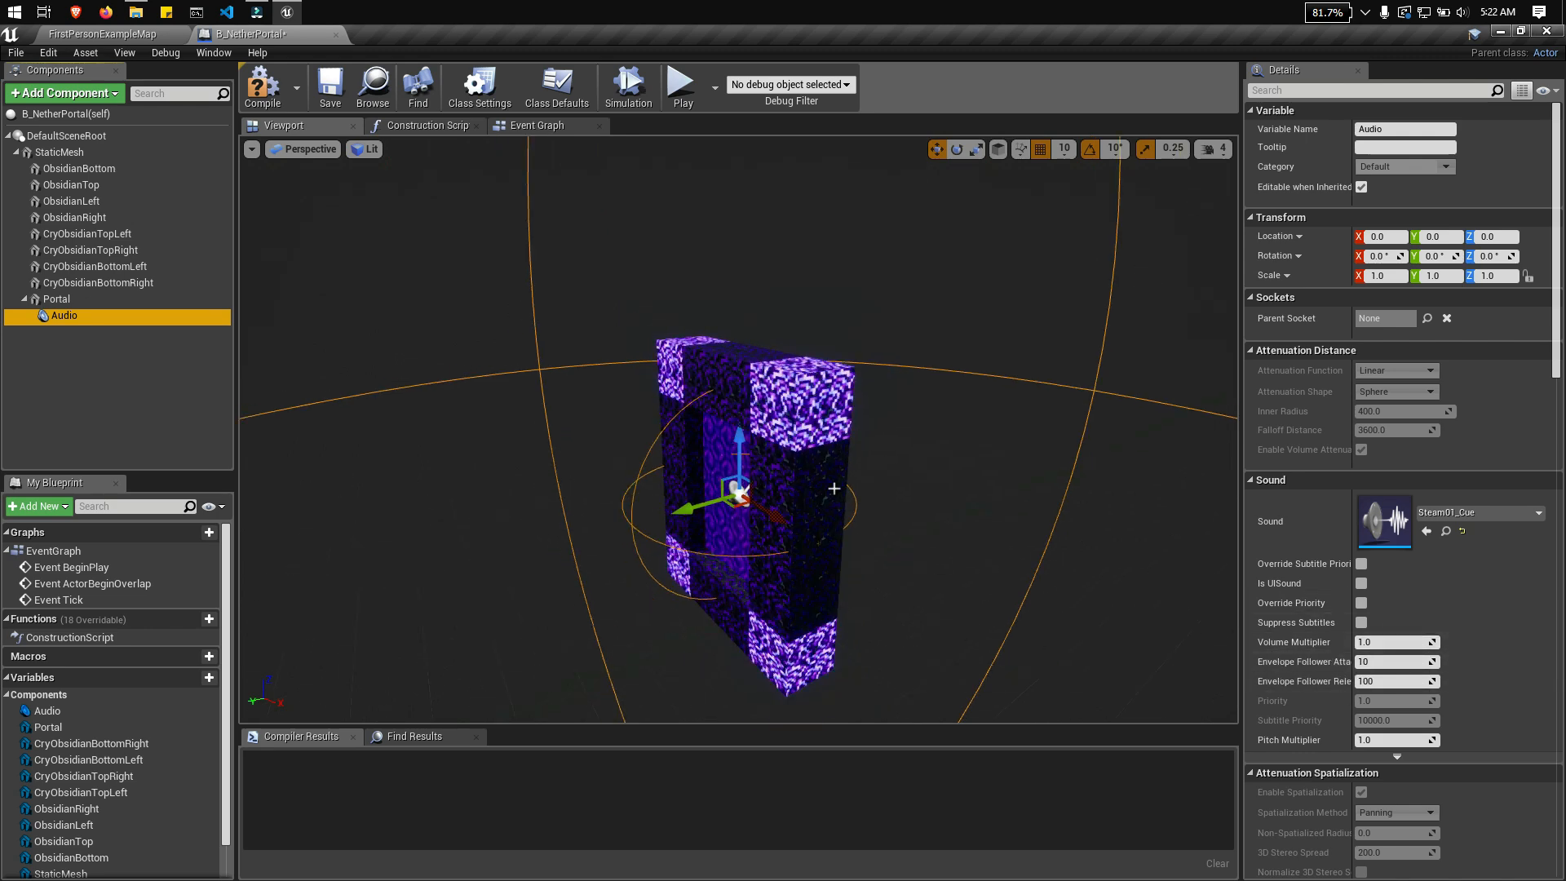
key(a)
right_drag(598, 447, 769, 481)
key(d)
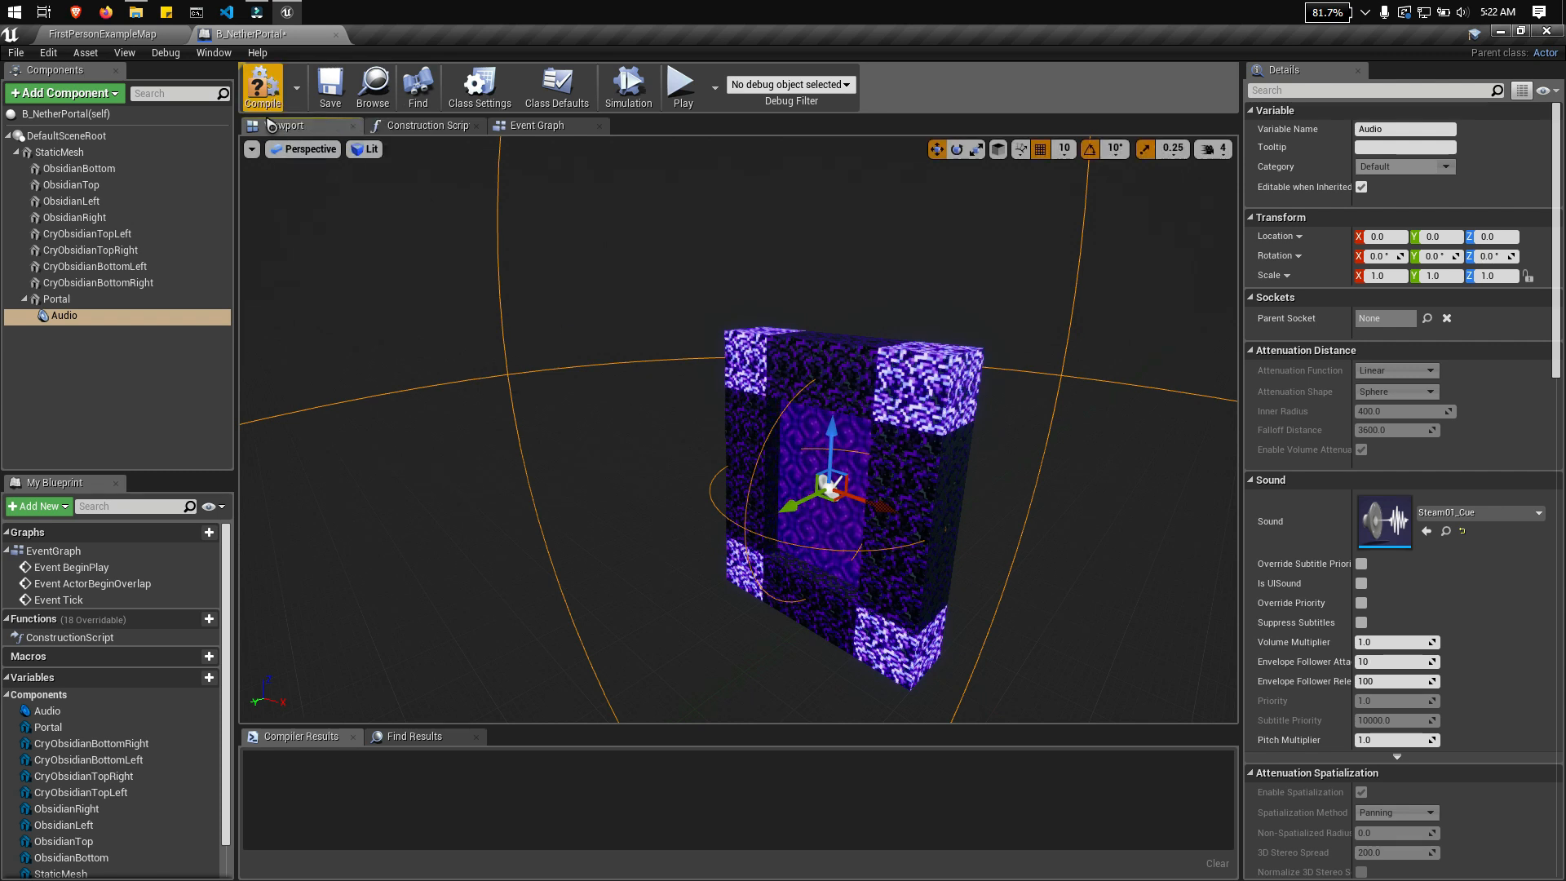
click(330, 86)
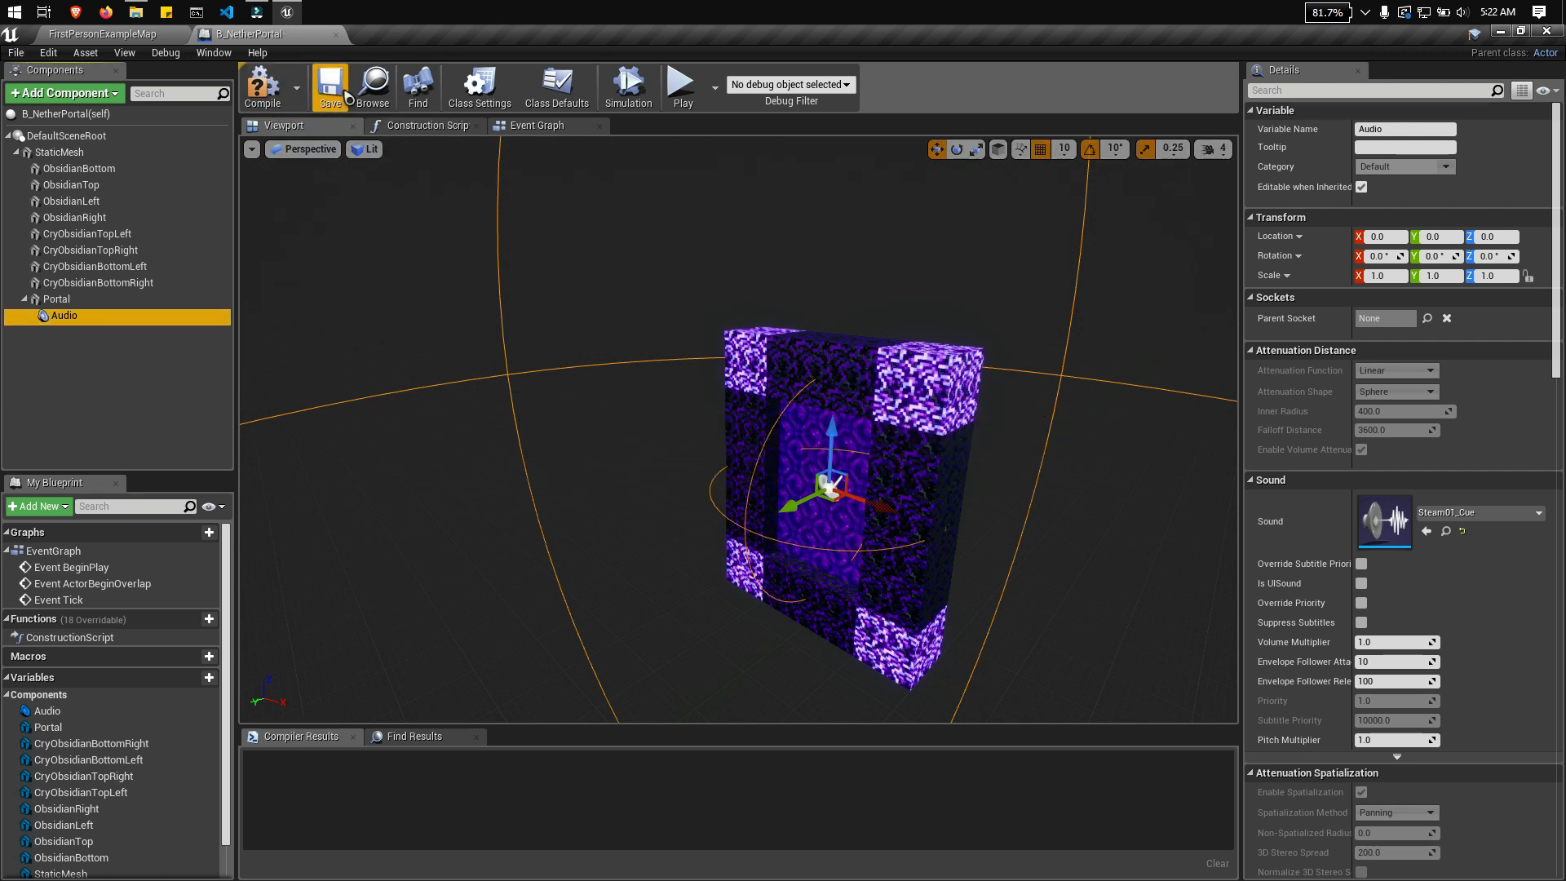
click(264, 92)
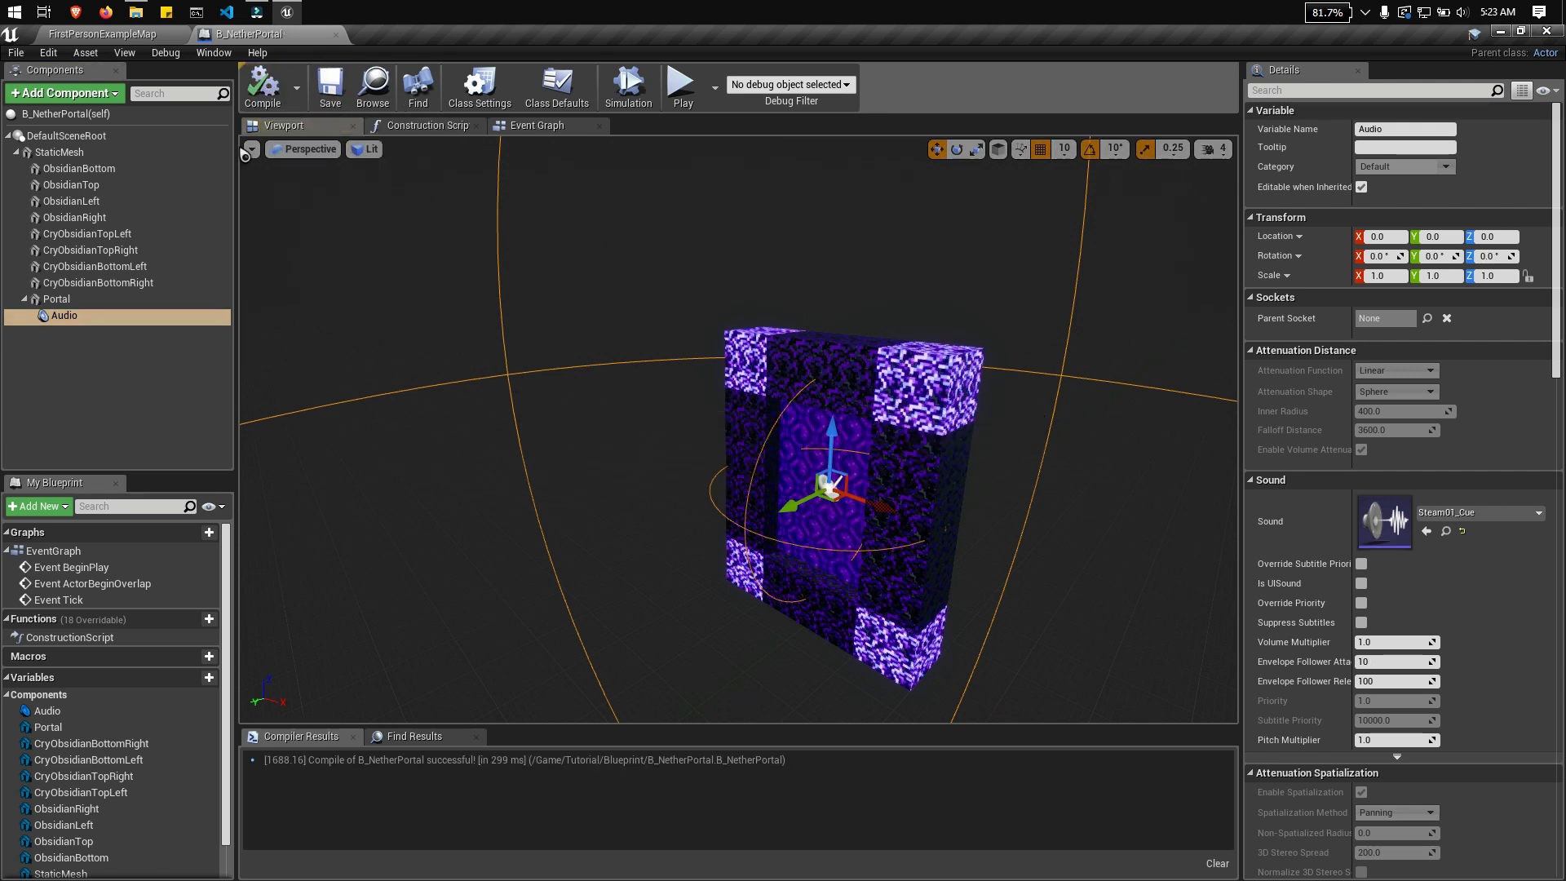
Step: In FirstPersonExampleMap, delete the two crying-obsidian-style cubes, the four purple portal cubes and the First Person Template floor text
click(131, 41)
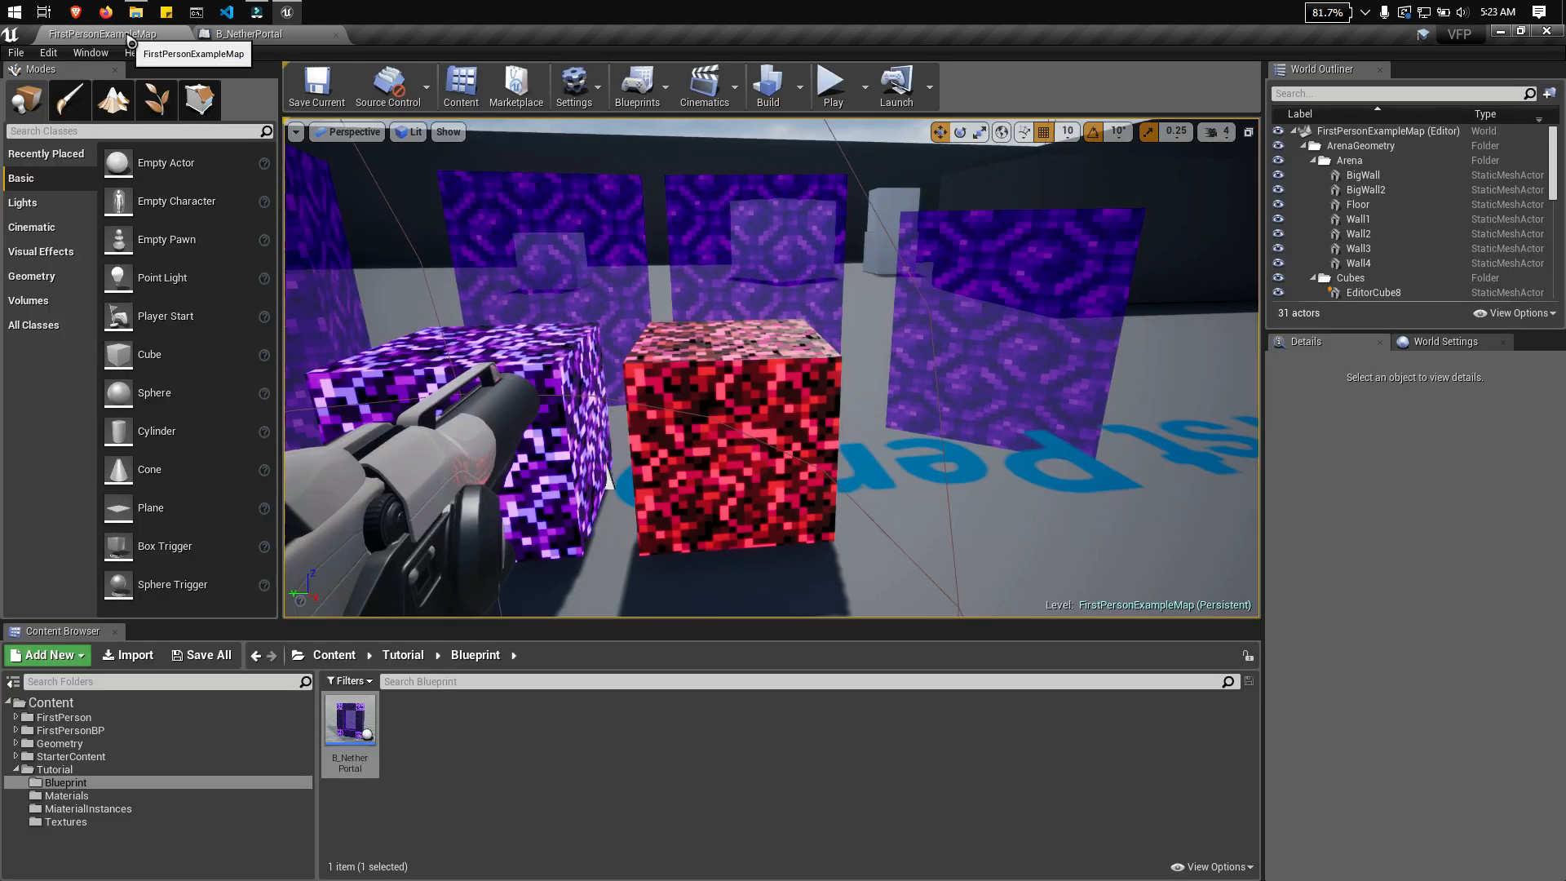
key(s)
right_drag(734, 367, 717, 440)
key(w)
right_drag(769, 336, 783, 335)
click(822, 461)
ctrl+click(722, 461)
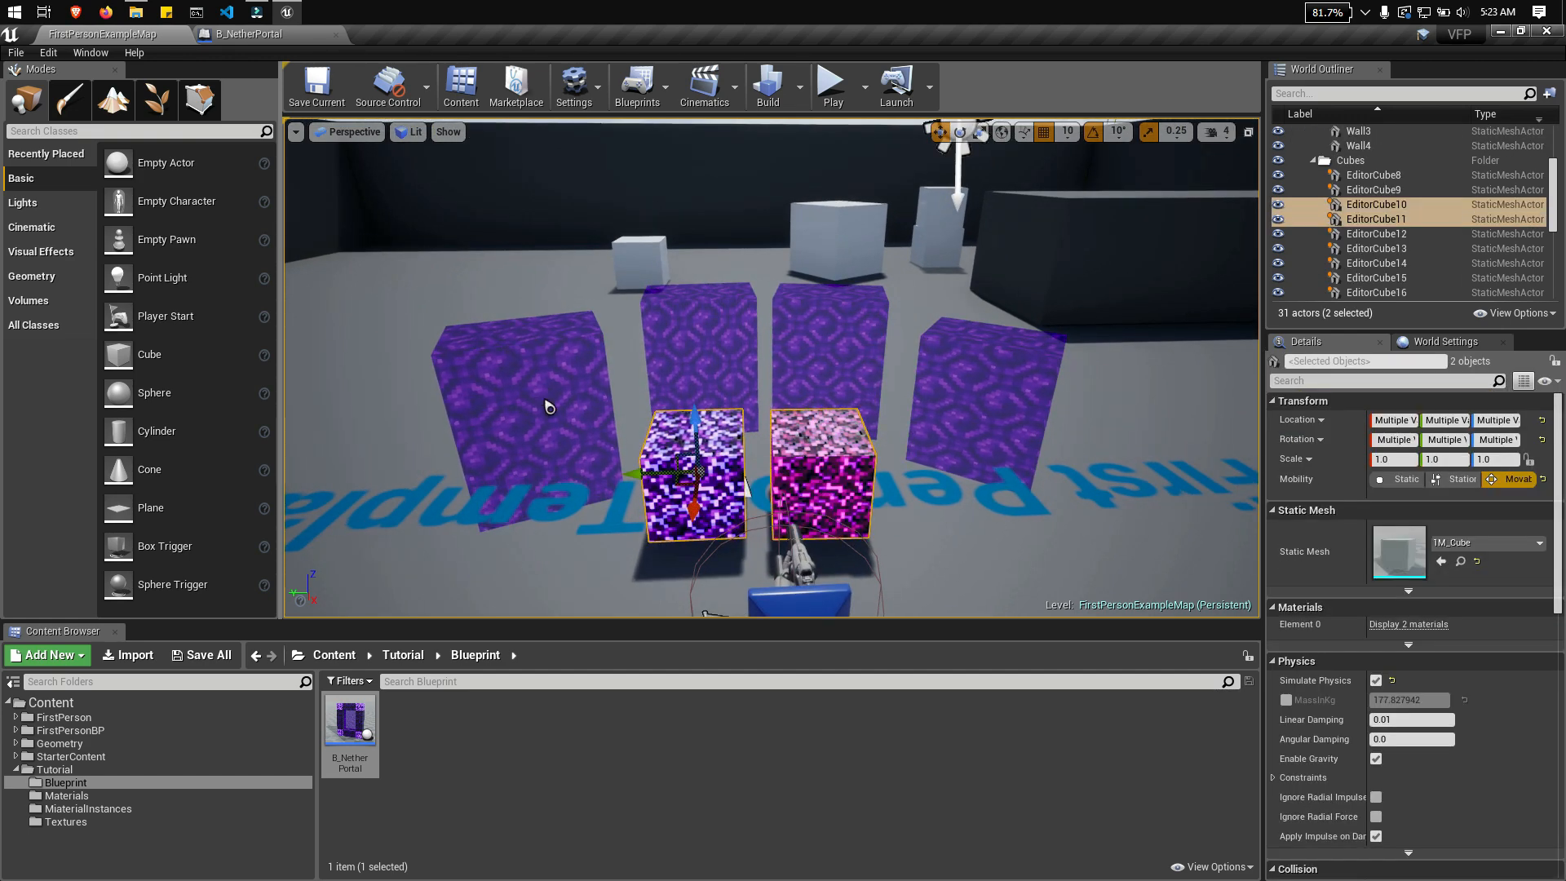
ctrl+click(549, 402)
ctrl+click(724, 346)
ctrl+click(832, 355)
ctrl+click(1011, 382)
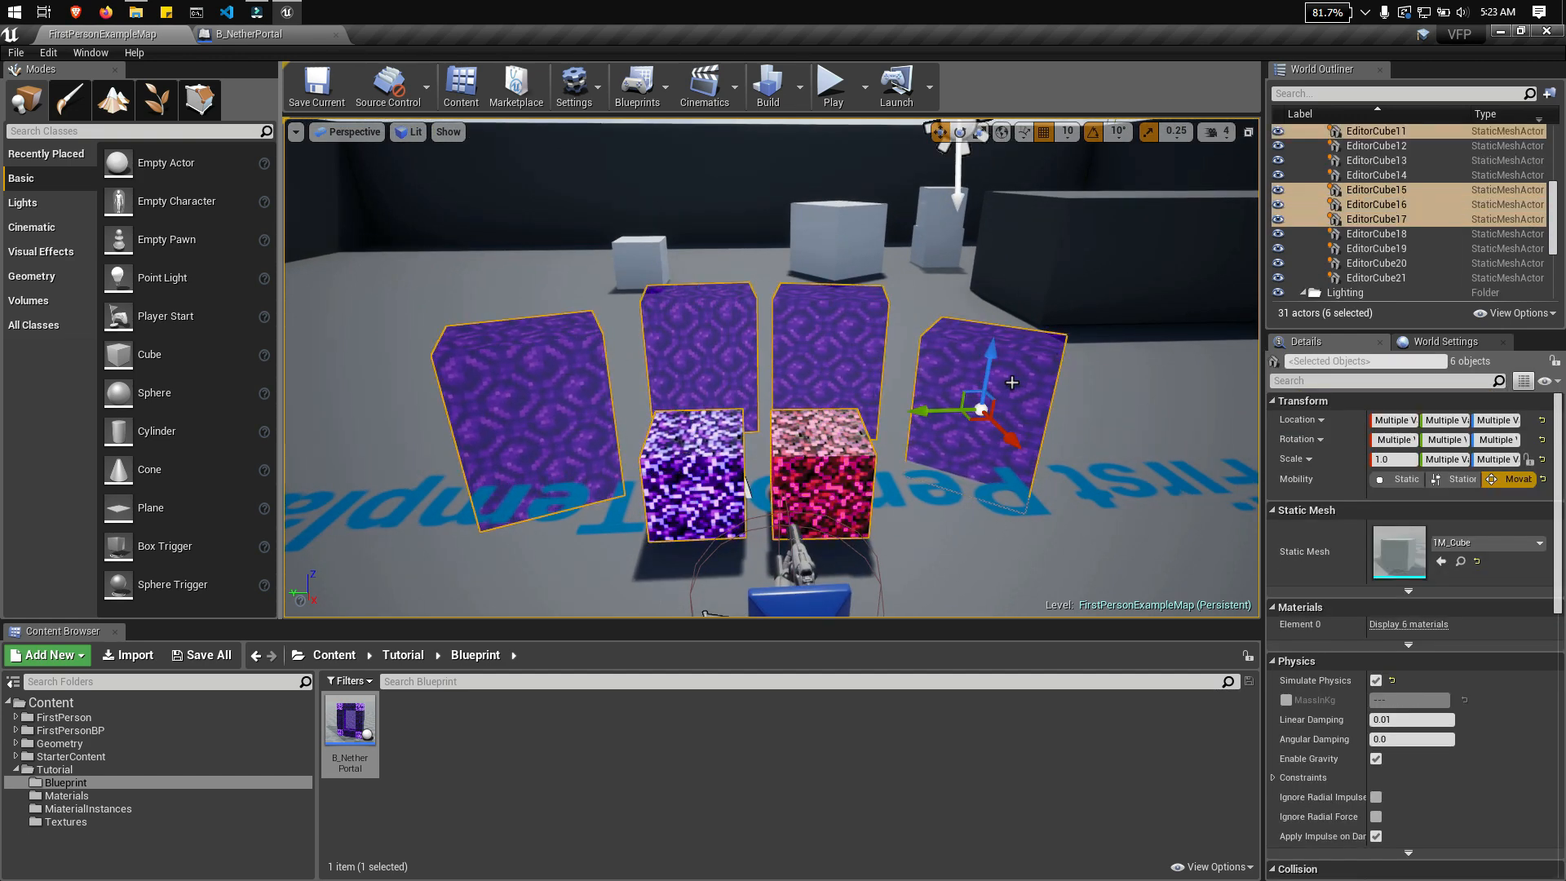
key(Delete)
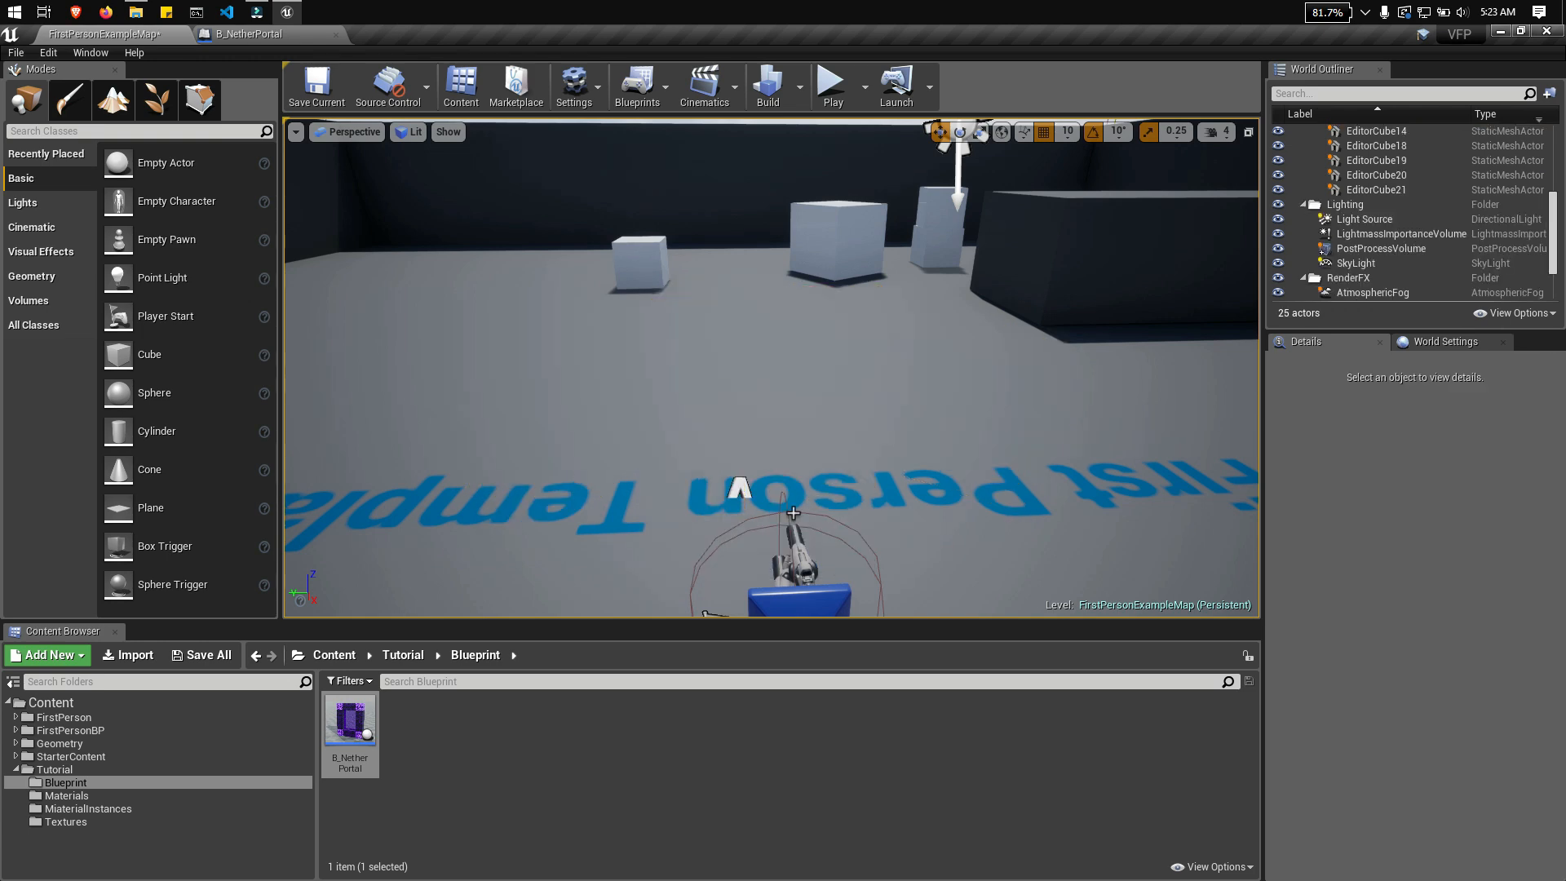
click(383, 533)
key(Delete)
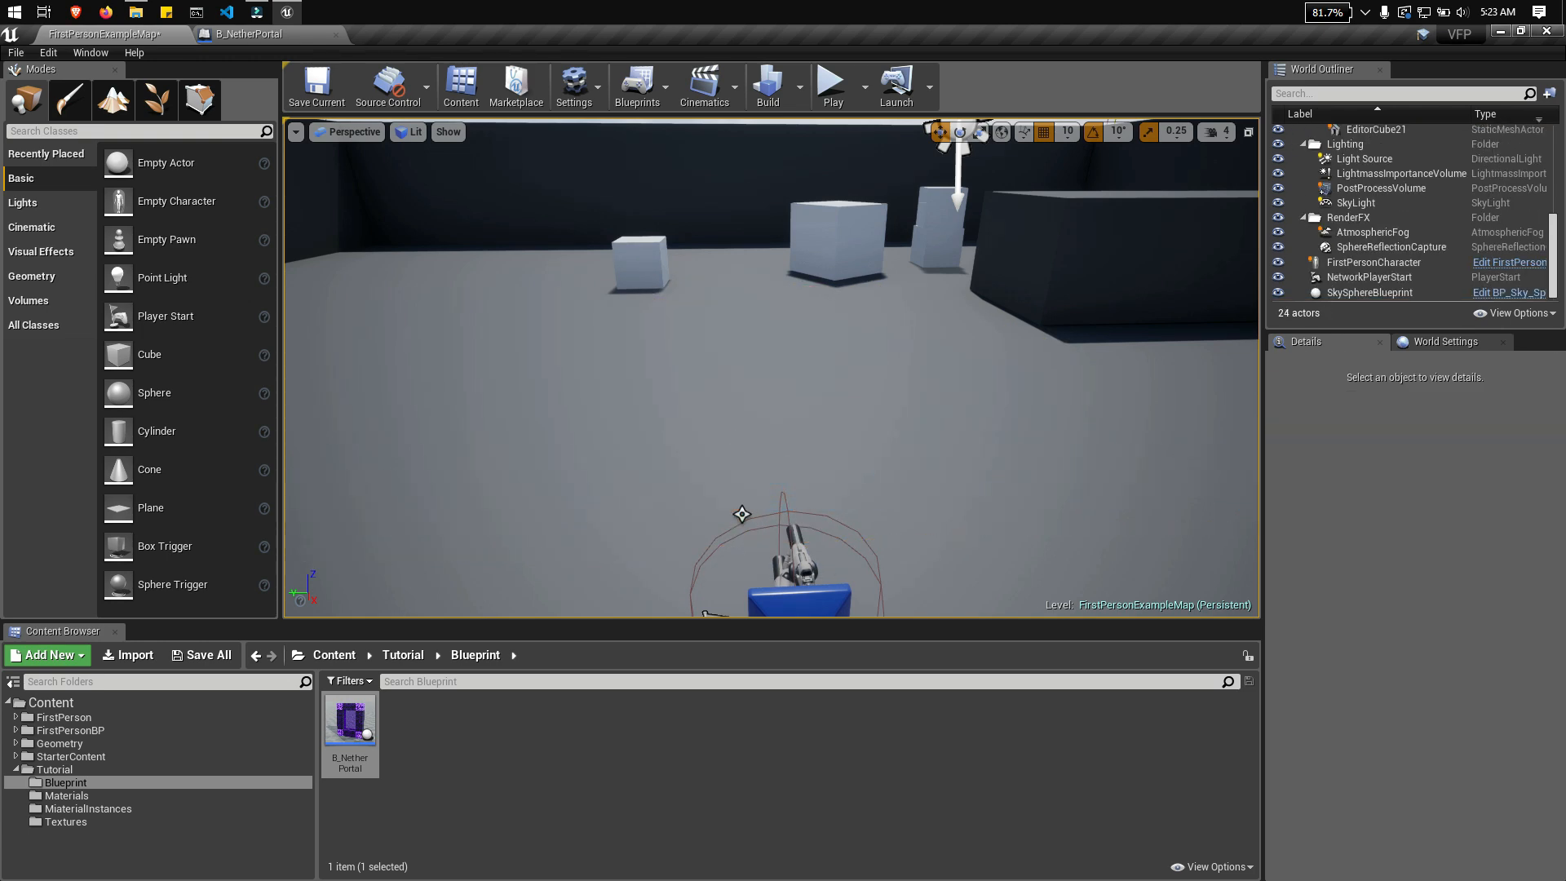
Step: Rotate the FirstPersonCharacter about its vertical axis to -360 degrees so it faces the opposite way
right_drag(704, 475, 1011, 539)
click(846, 428)
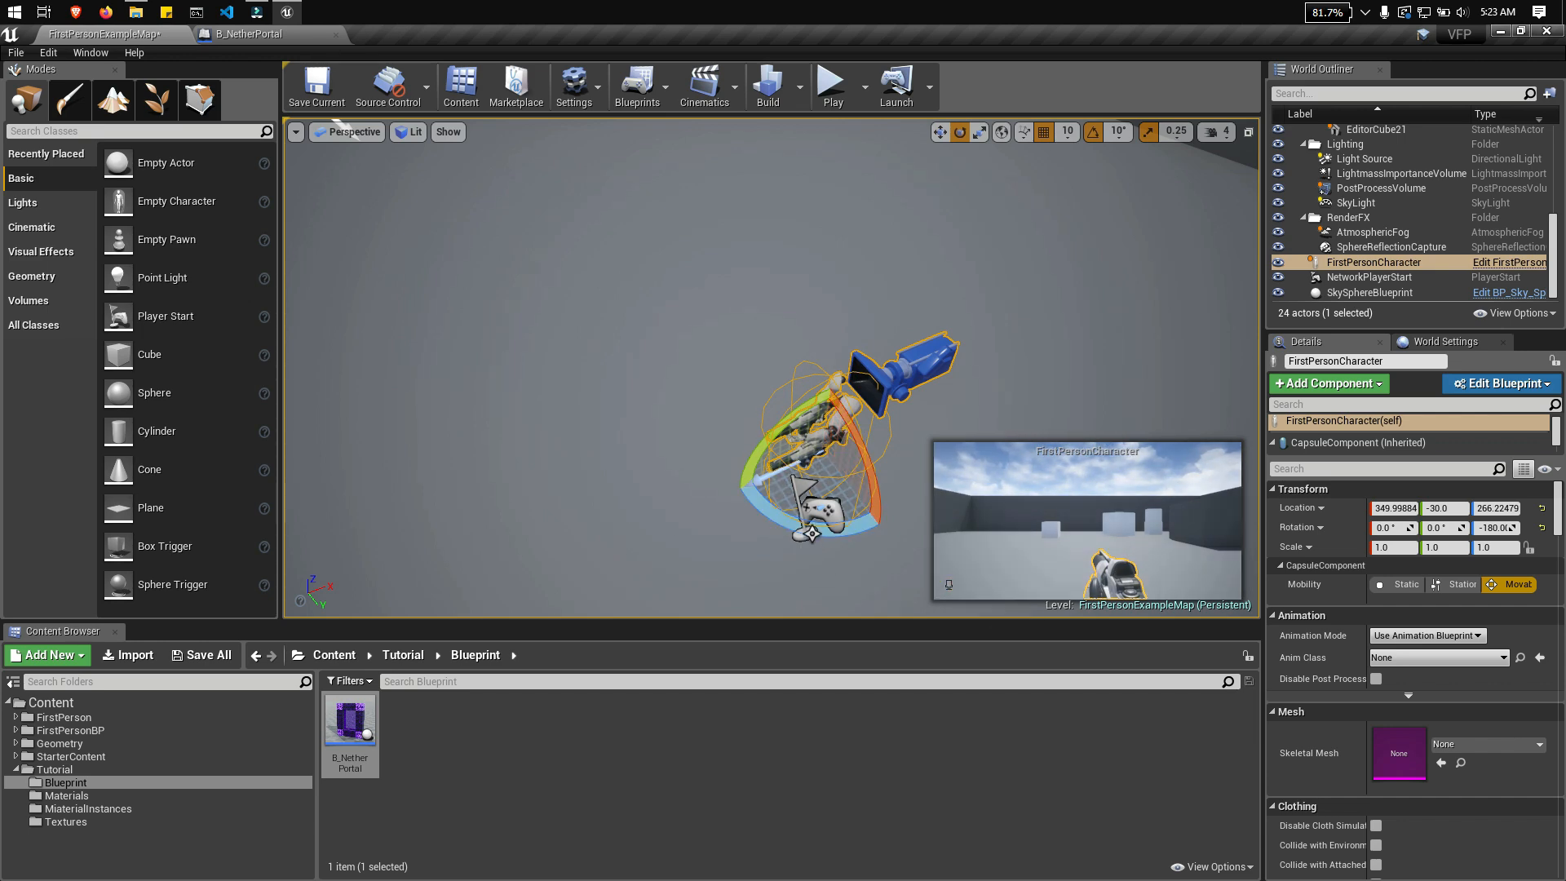
drag(770, 522, 995, 551)
right_drag(771, 522, 717, 489)
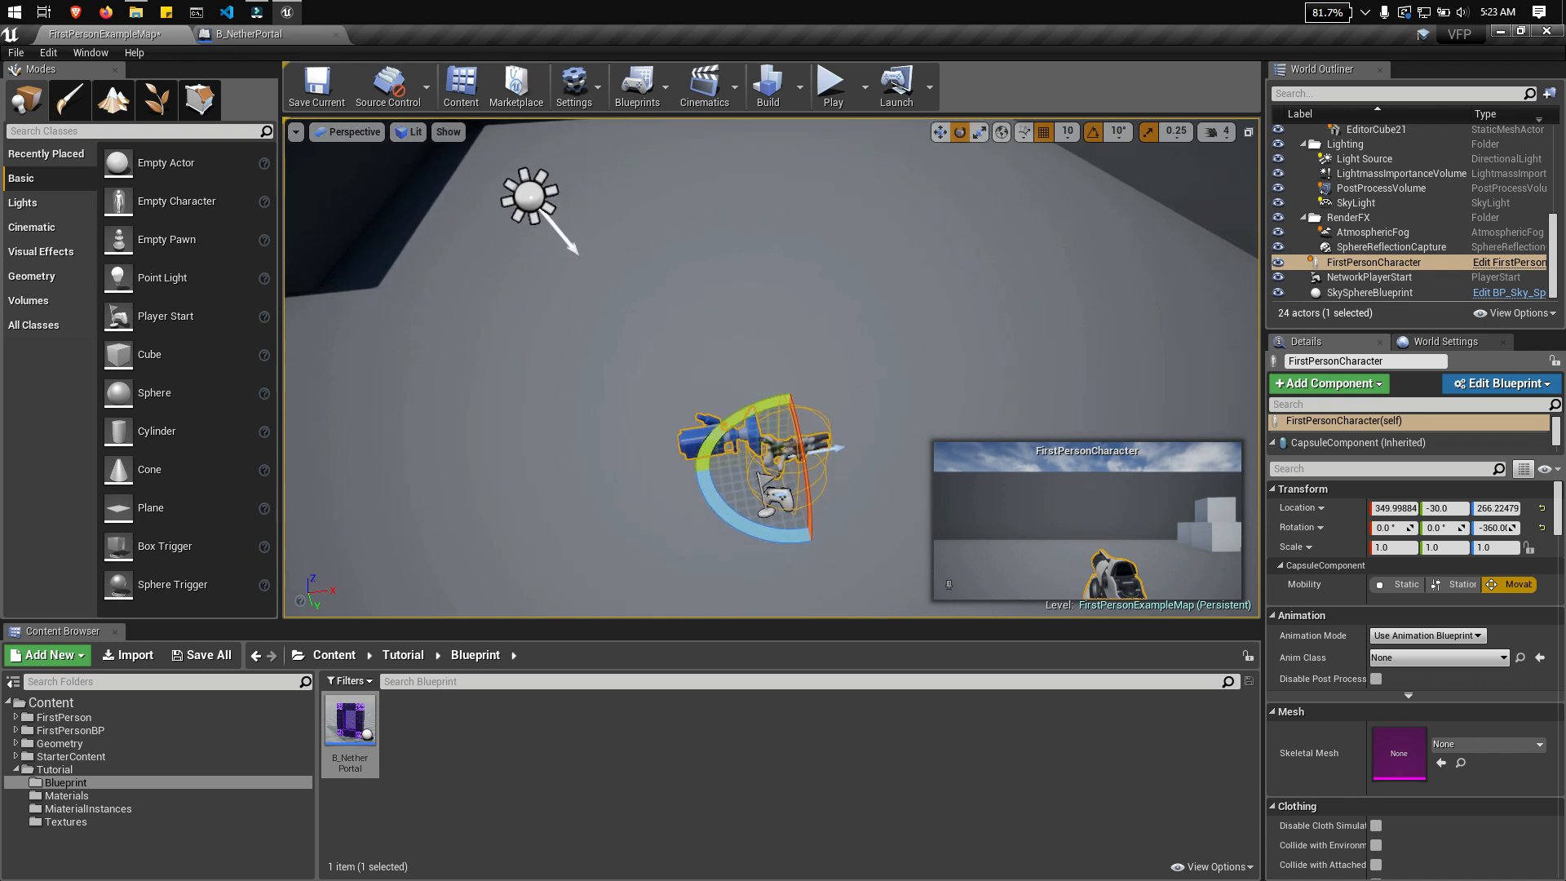
Step: Move the FirstPersonCharacter back along the X axis to about -350
click(941, 132)
right_drag(864, 319, 820, 366)
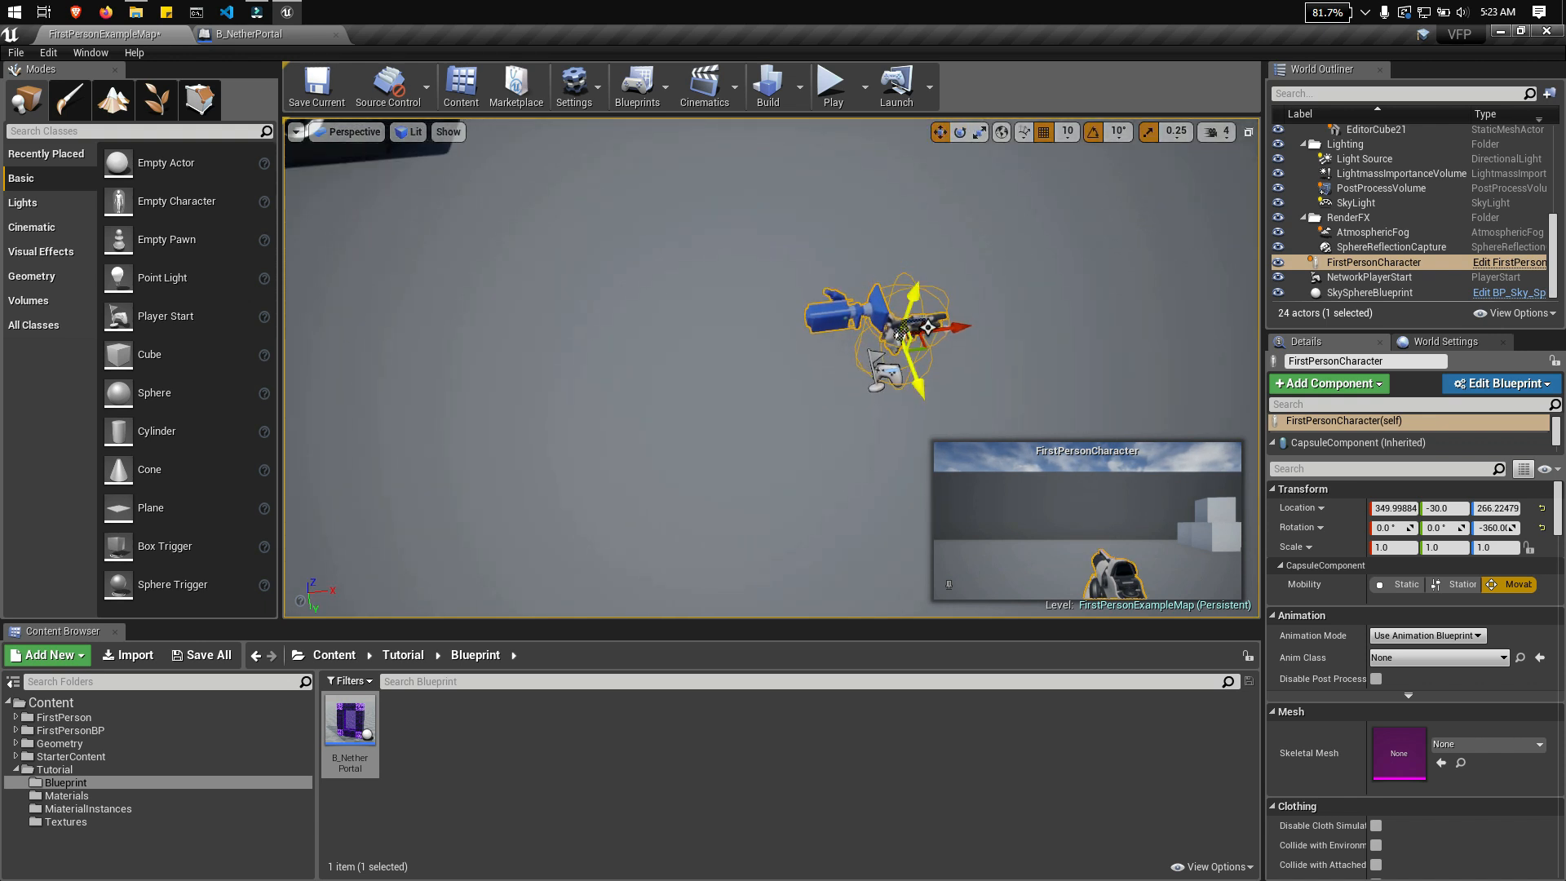
shift+drag(970, 325, 428, 370)
right_drag(900, 335, 1142, 322)
mouse_move(660, 492)
right_down()
mouse_move(637, 504)
mouse_move(689, 495)
mouse_move(680, 487)
right_up()
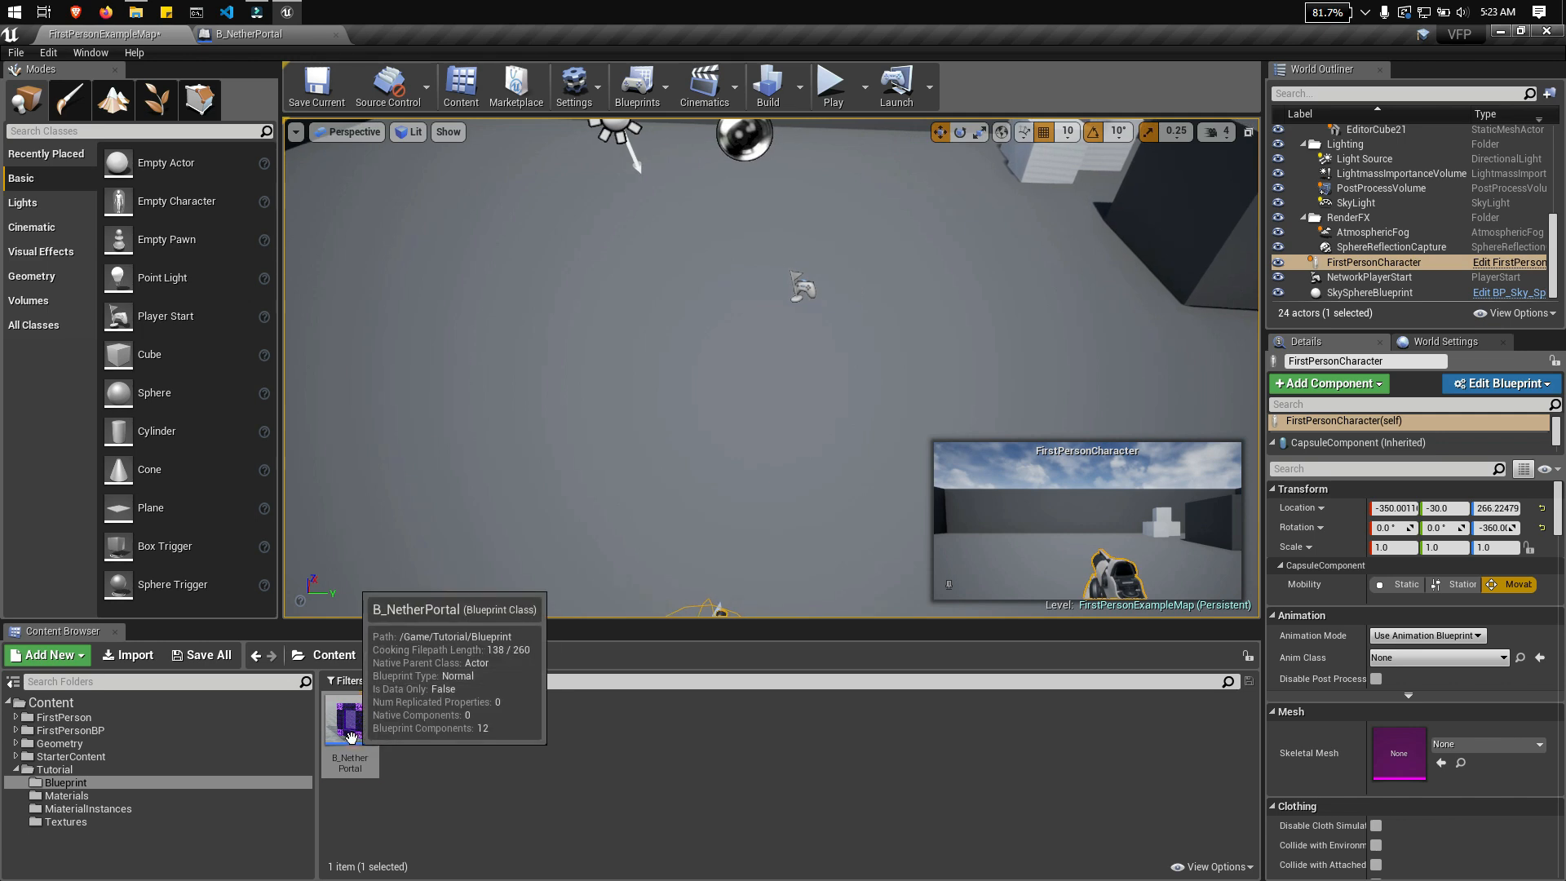
Step: Place B_NetherPortal in the level in front of the character and rotate it 90 degrees about Z
drag(350, 722, 717, 330)
click(960, 132)
mouse_move(717, 330)
right_down()
mouse_move(653, 457)
mouse_move(677, 358)
mouse_move(714, 363)
mouse_move(705, 265)
mouse_move(697, 351)
right_up()
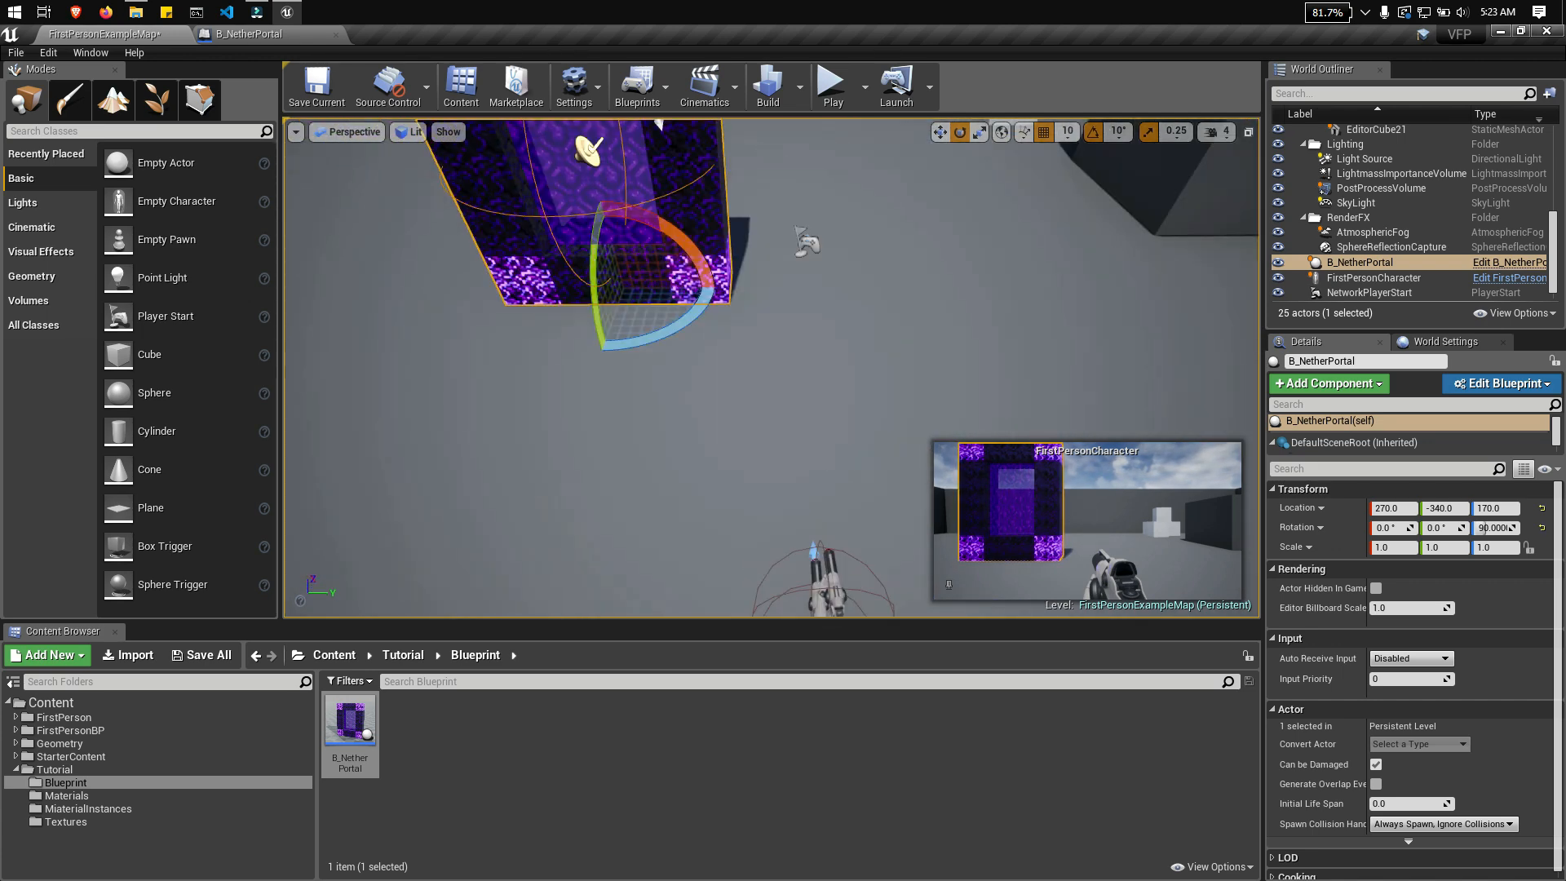
Step: Move the placed portal along the Y axis to -30, lining it up with the FirstPersonCharacter
key(w)
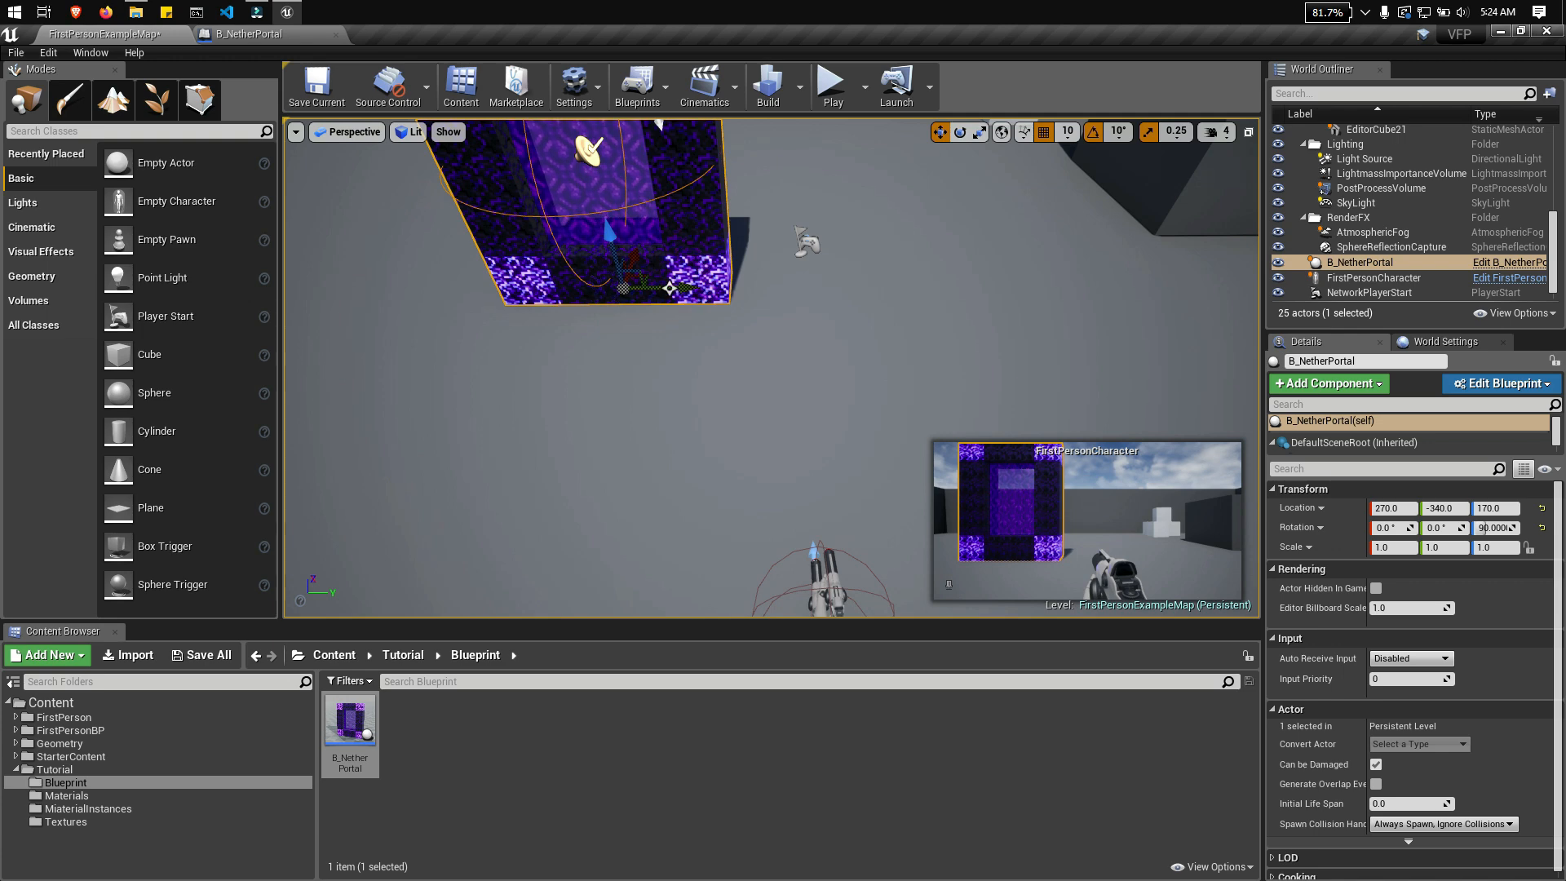
drag(669, 288, 837, 286)
right_drag(828, 431, 814, 379)
mouse_move(721, 372)
mouse_down()
mouse_move(711, 383)
mouse_move(721, 372)
mouse_up()
key(s)
mouse_move(734, 392)
right_down()
mouse_move(804, 465)
mouse_move(848, 457)
mouse_move(750, 367)
mouse_move(783, 301)
mouse_move(783, 399)
mouse_move(747, 375)
right_up()
key(w)
key(s)
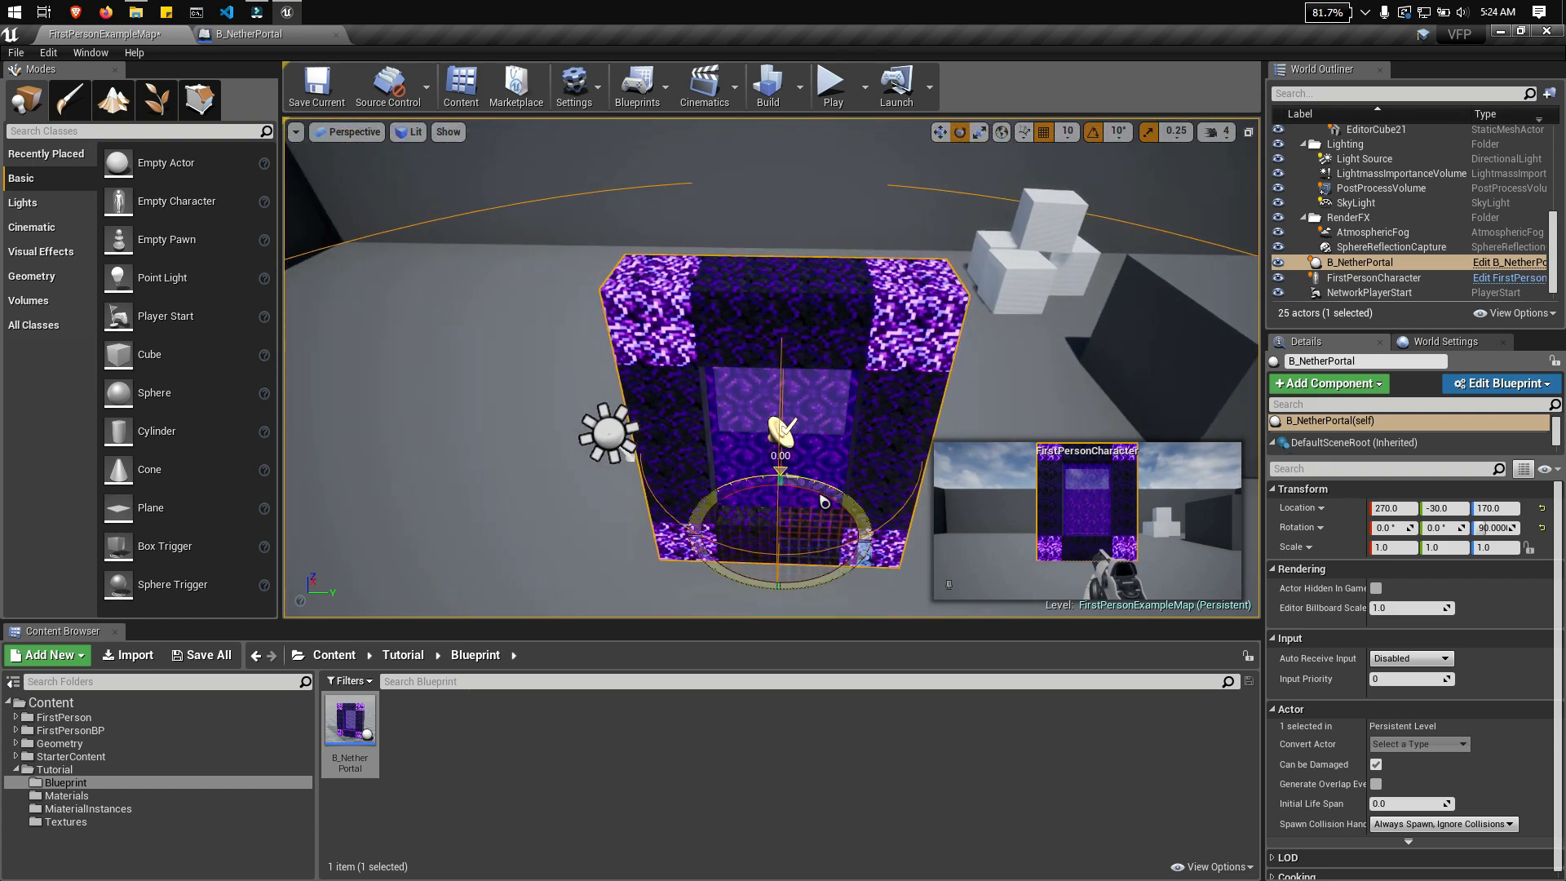
Step: Lower the placed portal to a Z location of 90 so its base sinks into the floor
right_drag(824, 495, 844, 571)
key(w)
right_drag(775, 367, 767, 314)
right_drag(849, 373, 905, 373)
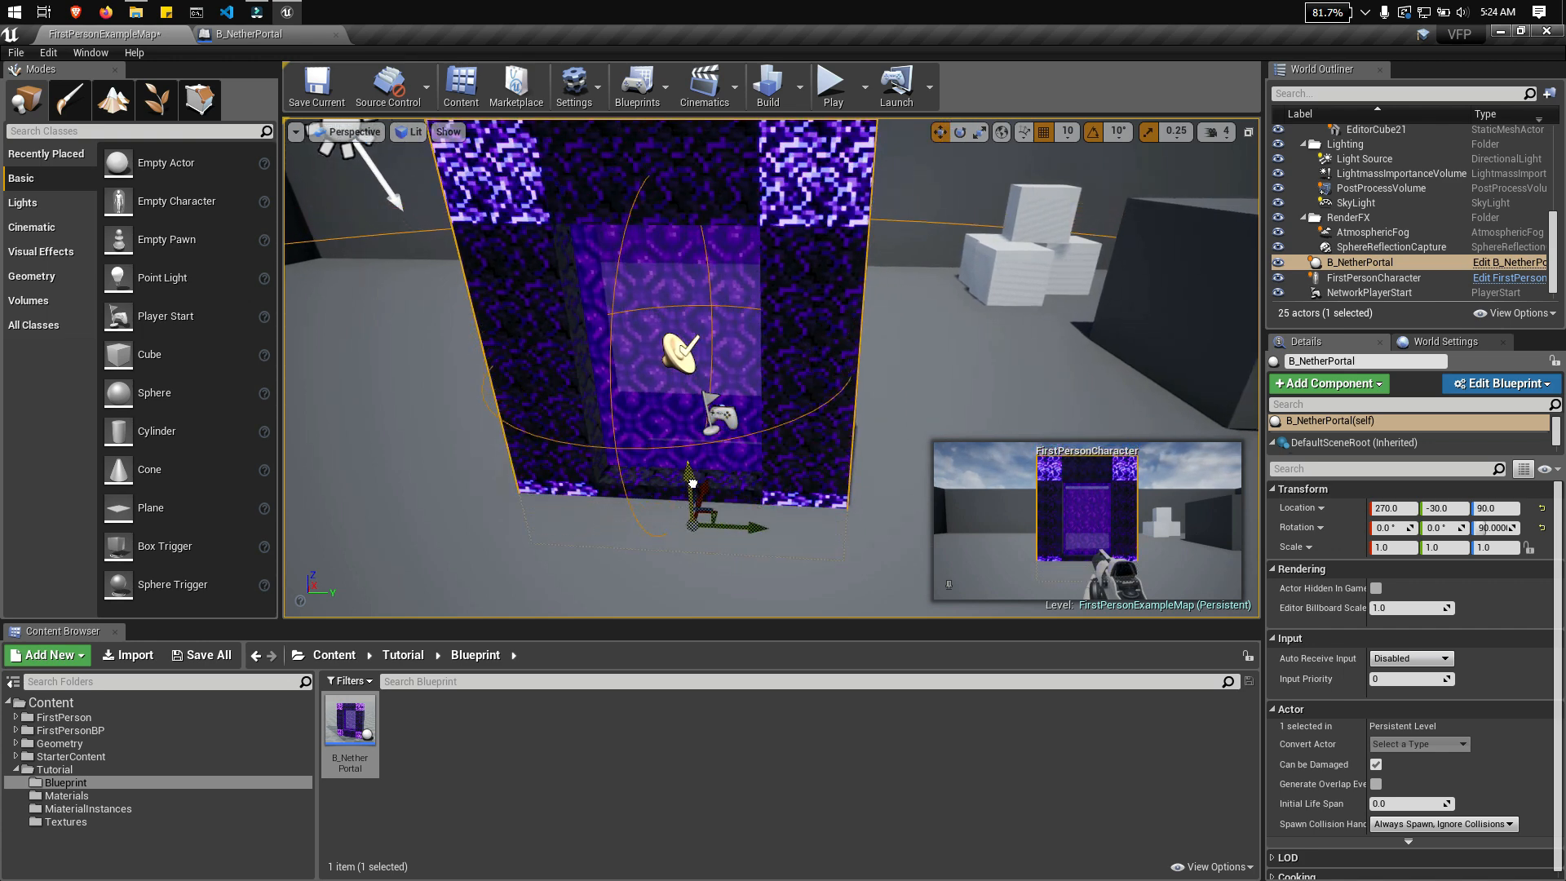
right_drag(718, 338, 609, 333)
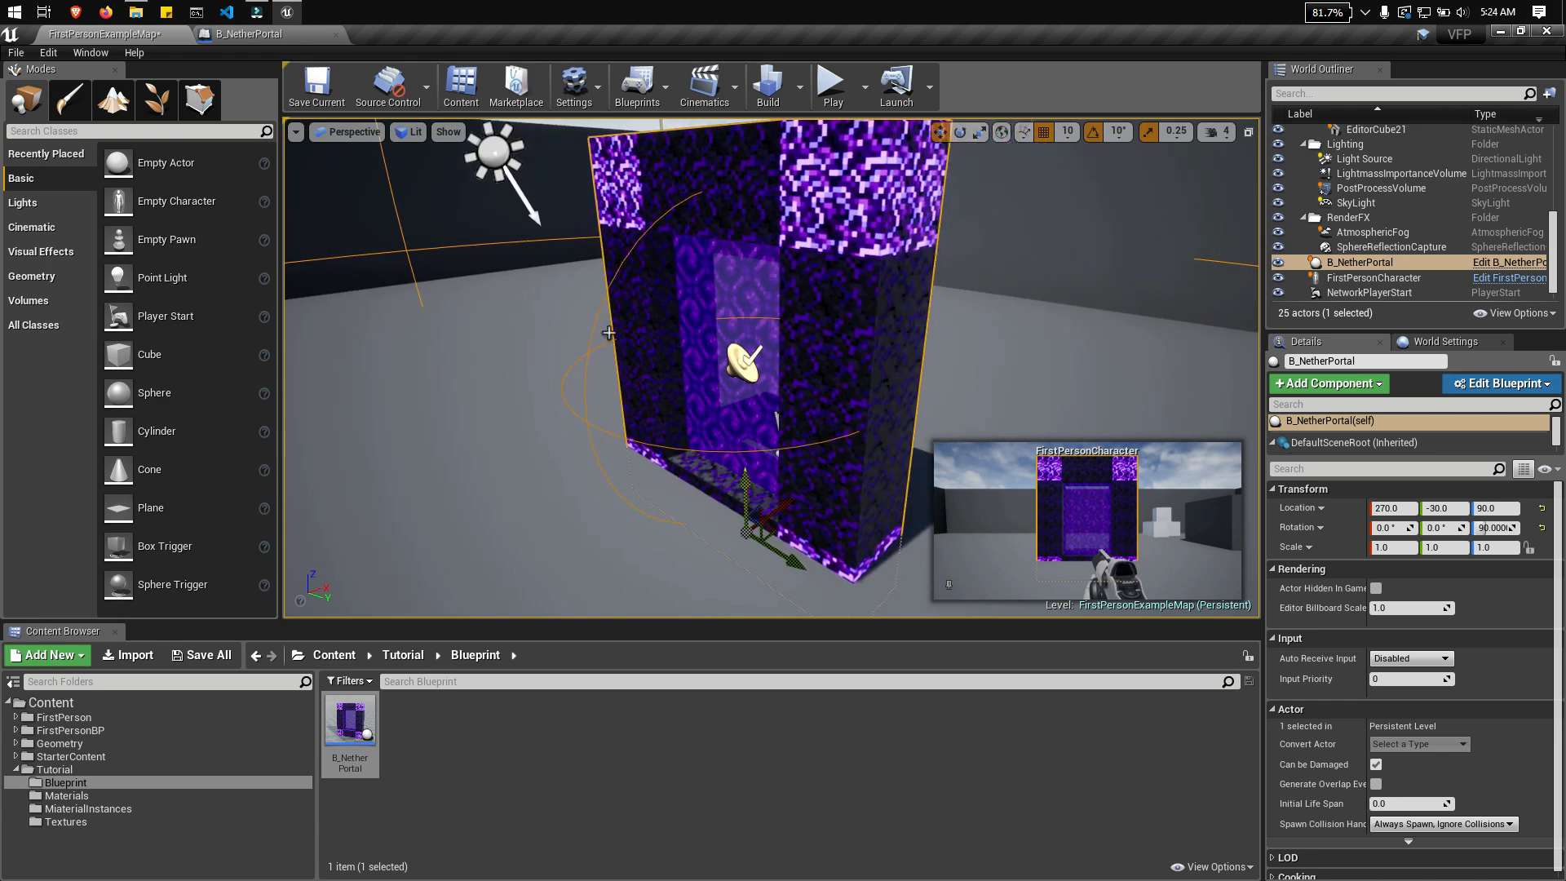
right_drag(644, 186, 584, 204)
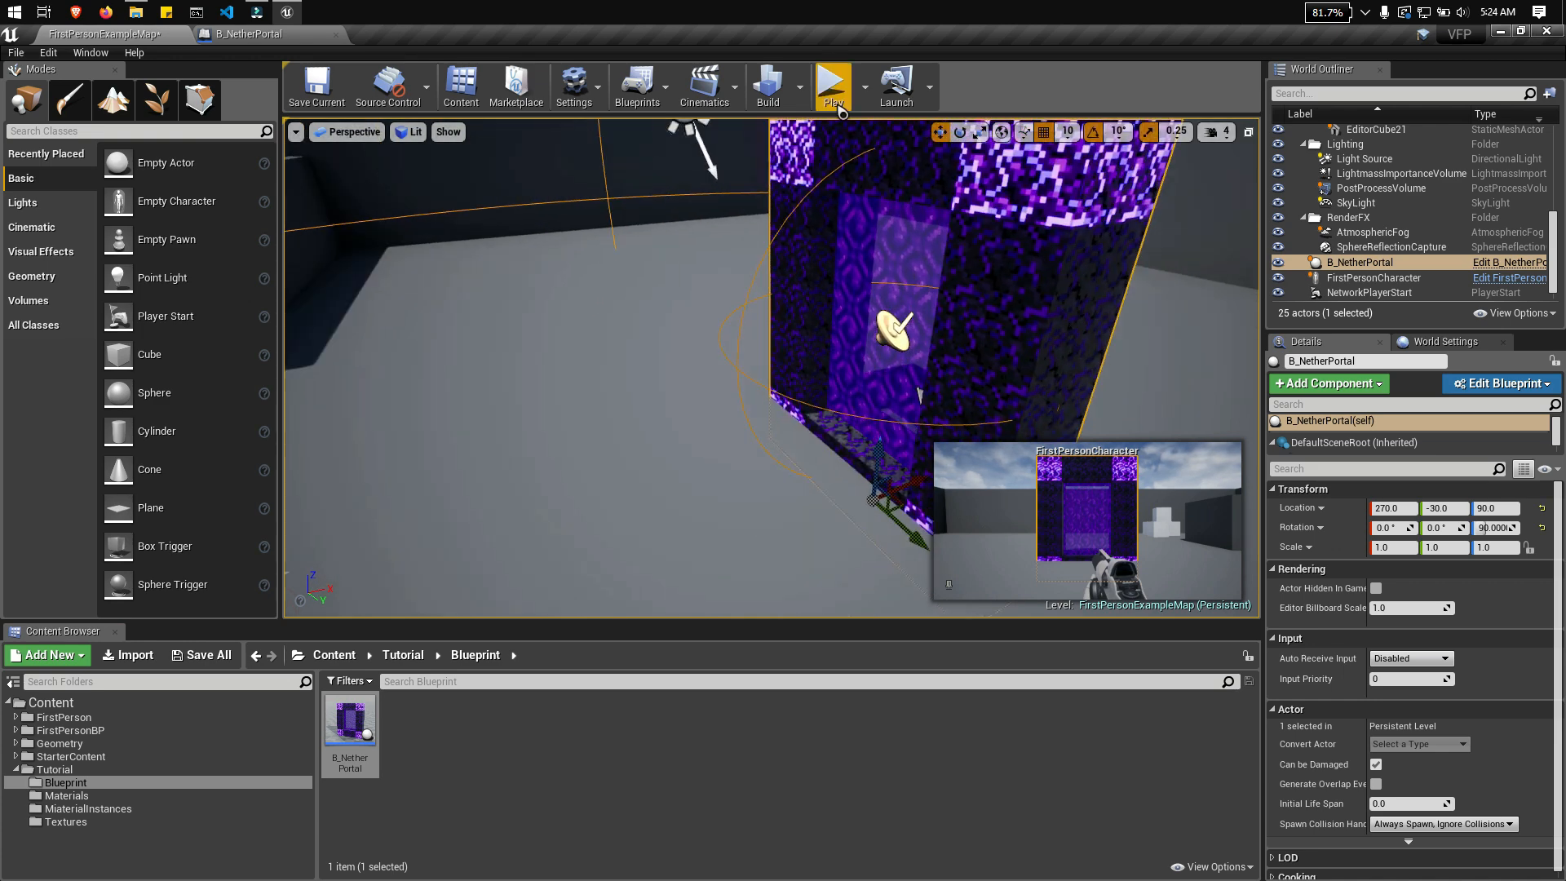
Step: Play the level and walk around and away from the portal to check its look and sound from varying distances
click(828, 119)
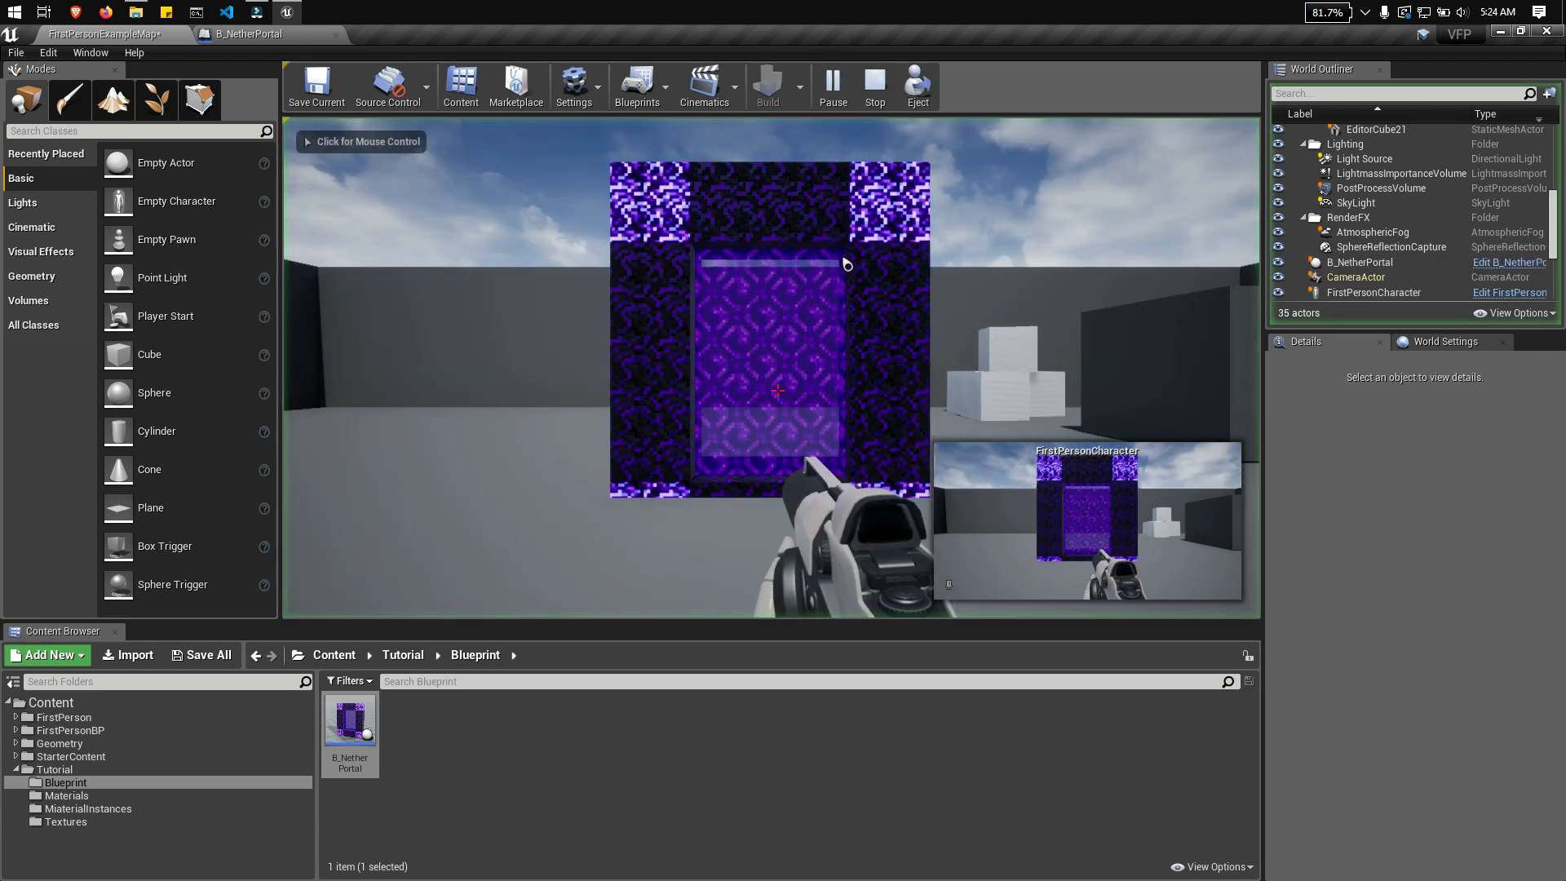
key(w)
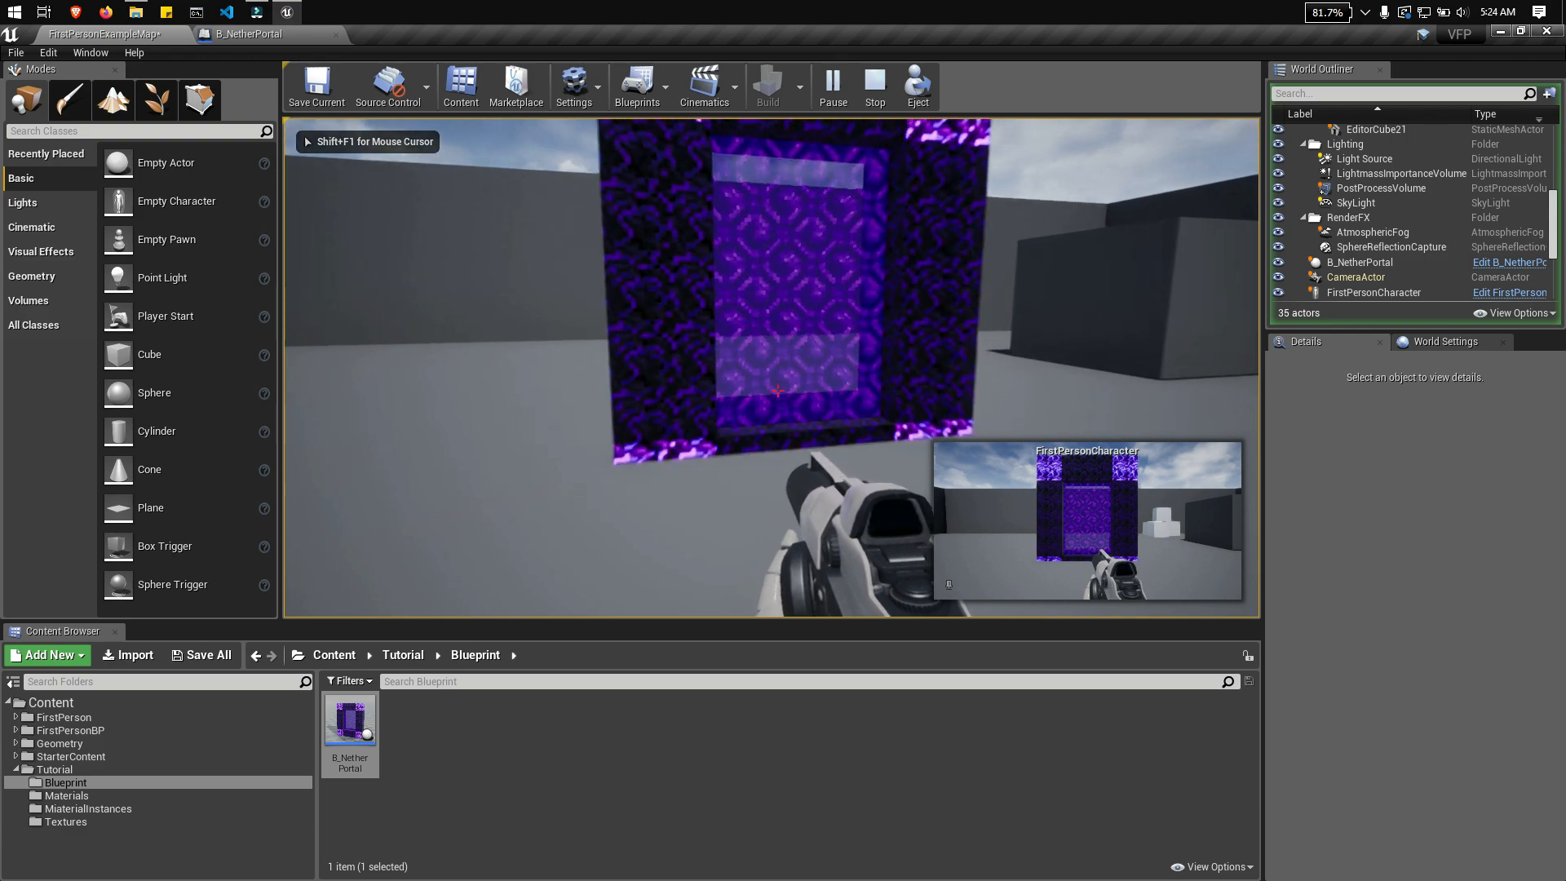
key(d)
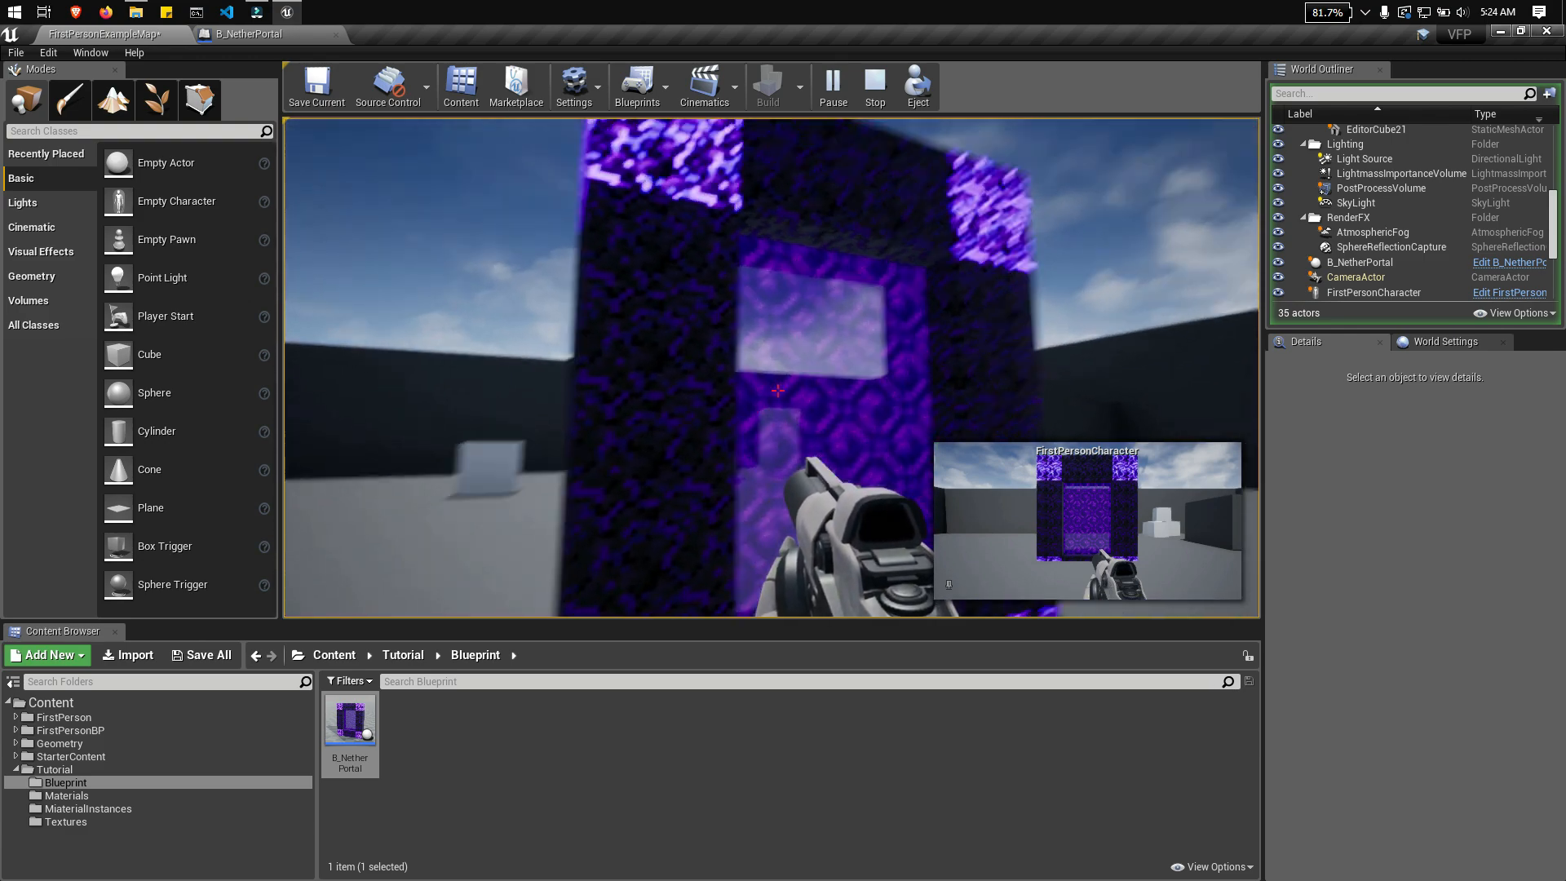
key(a)
key(s)
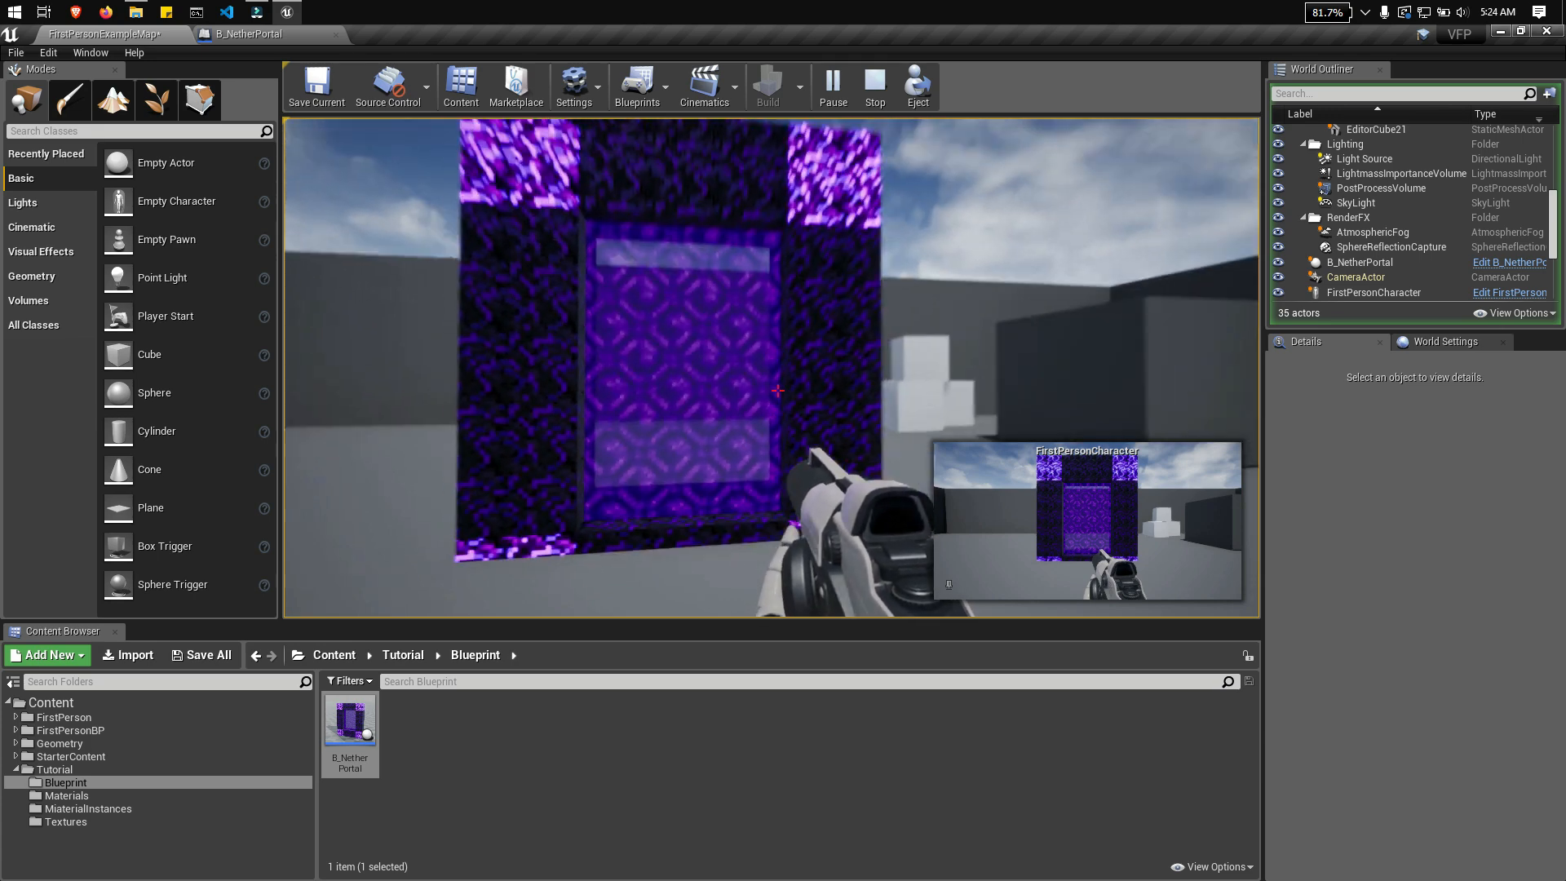
key(w)
key(w)
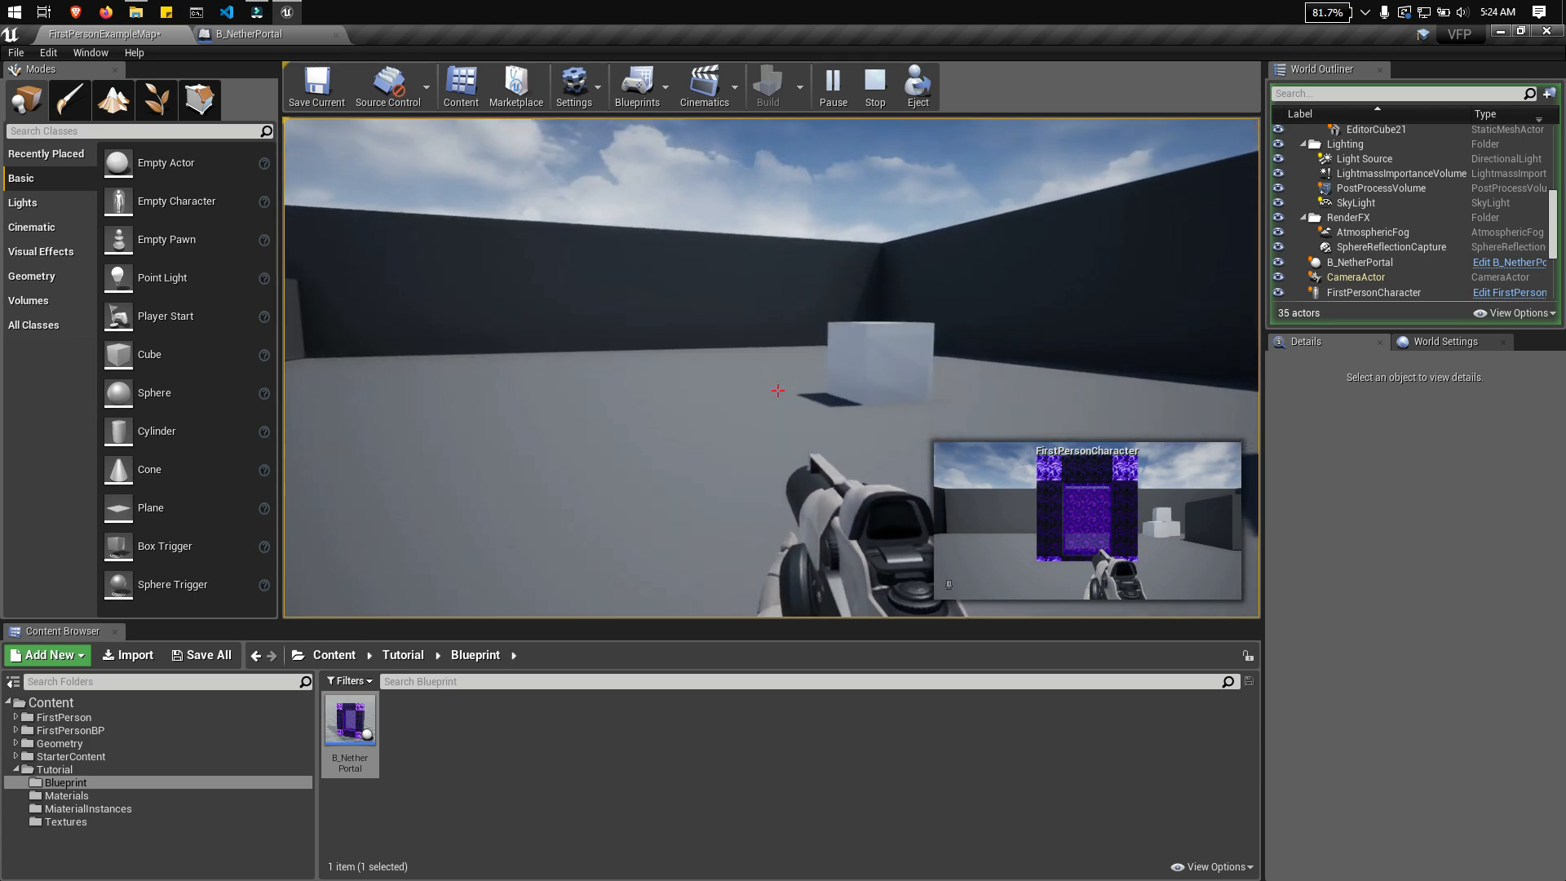
key(s)
key(s)
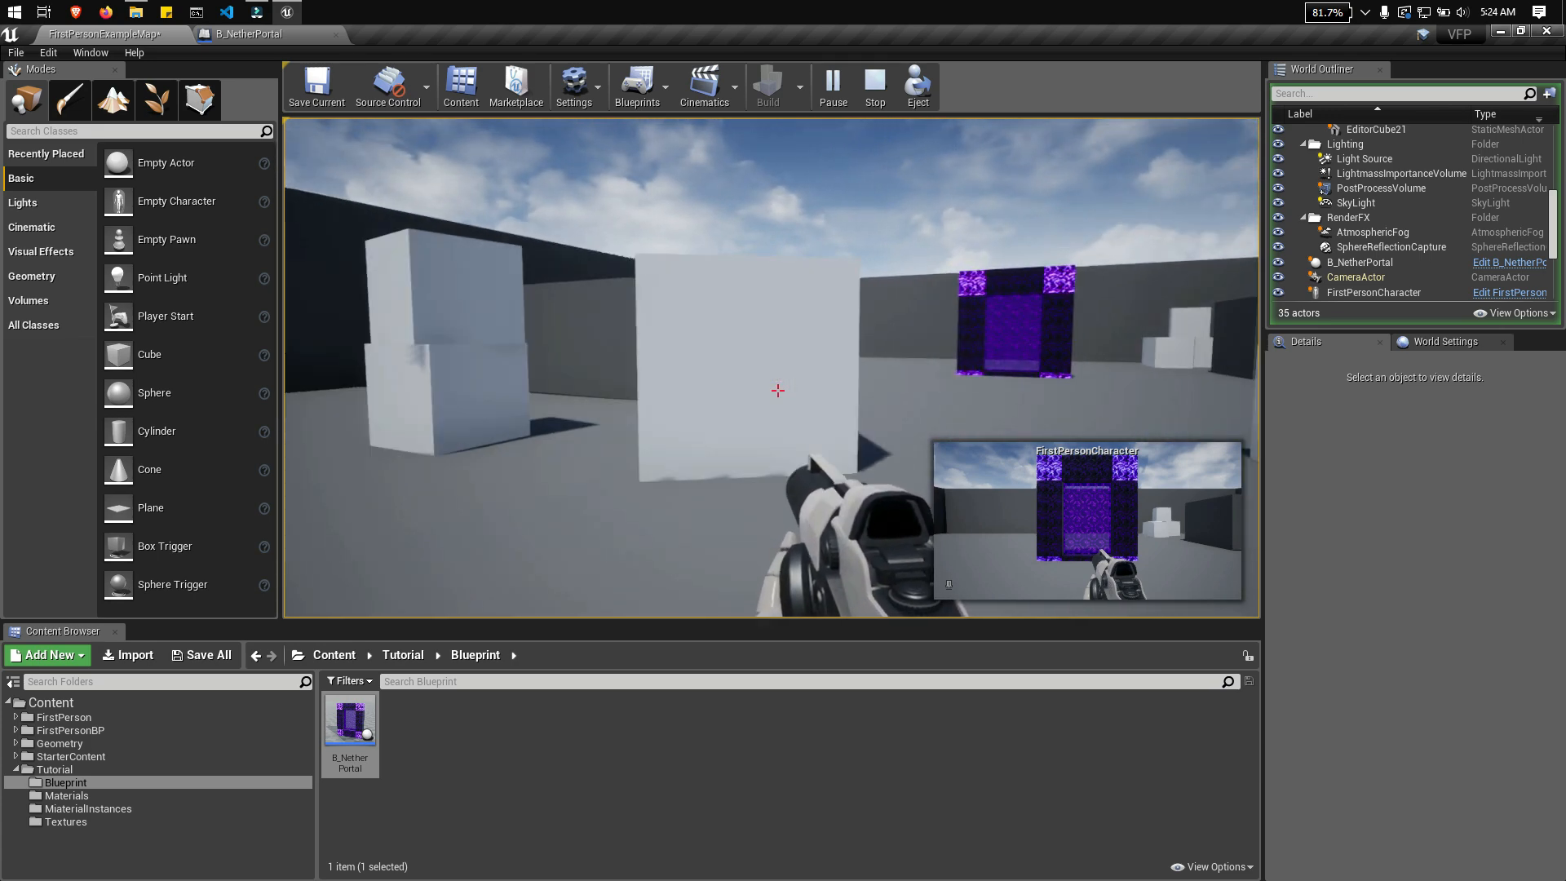
key(d)
key(s)
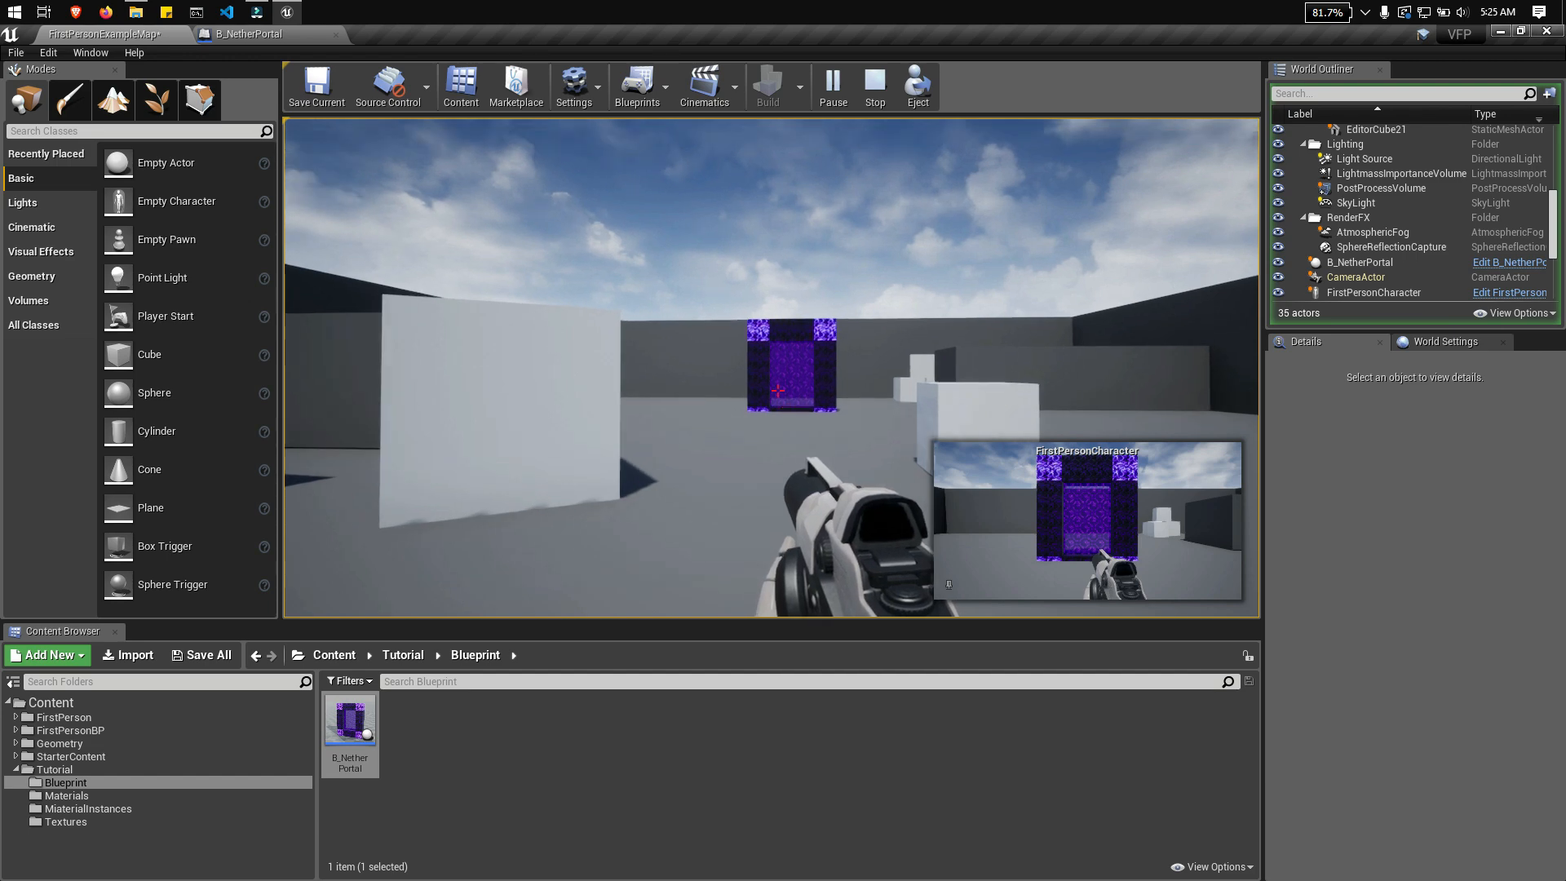
Step: Walk up to the portal and step back and forth in front of it to check its close-range sound and collision
key(w)
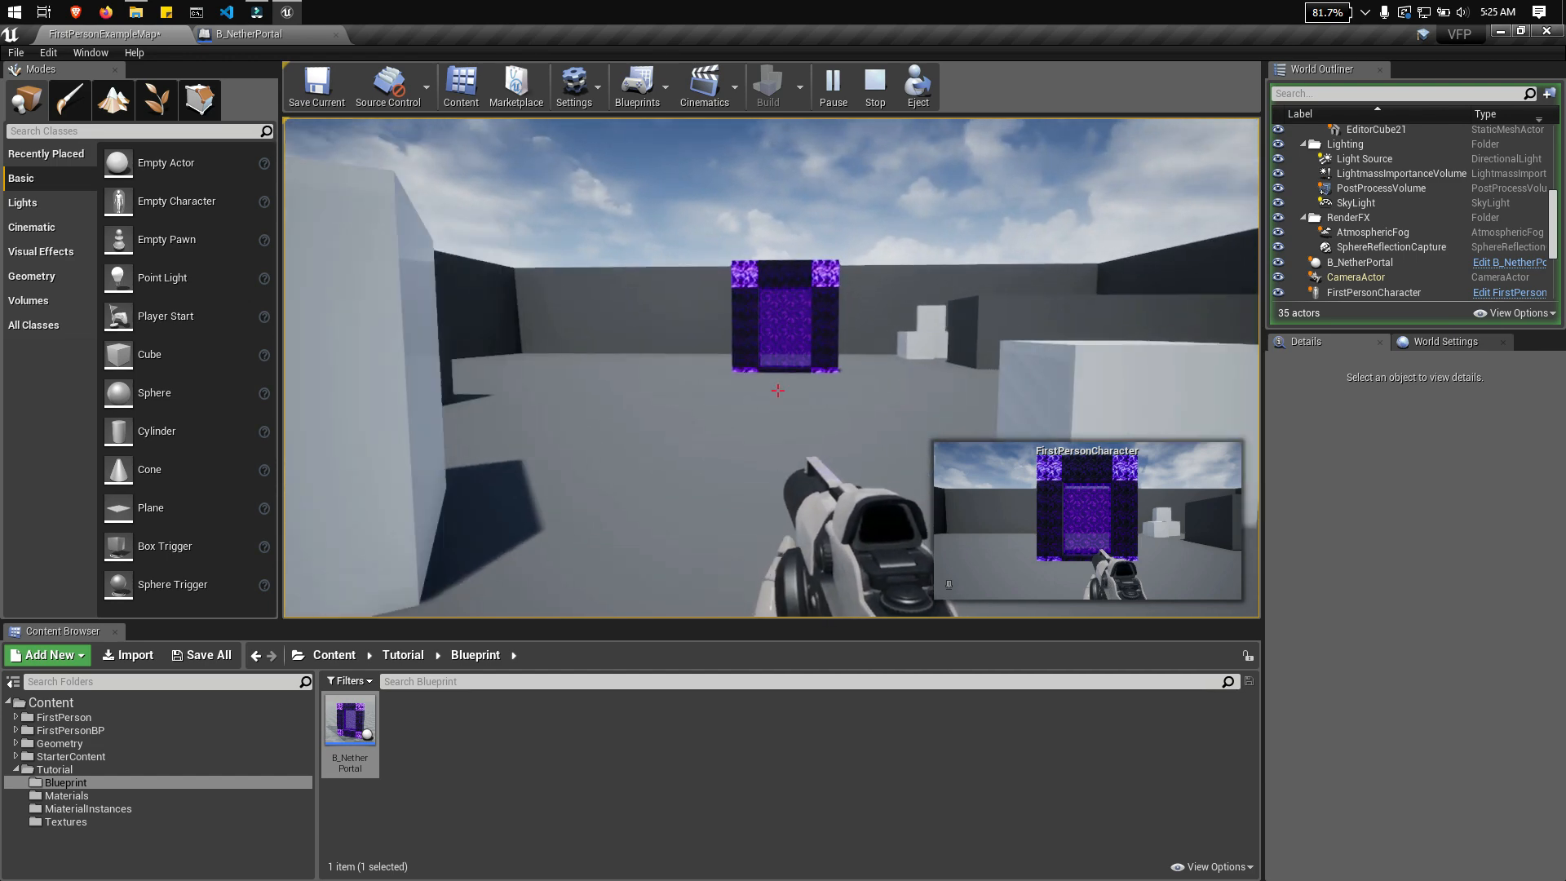
key(w)
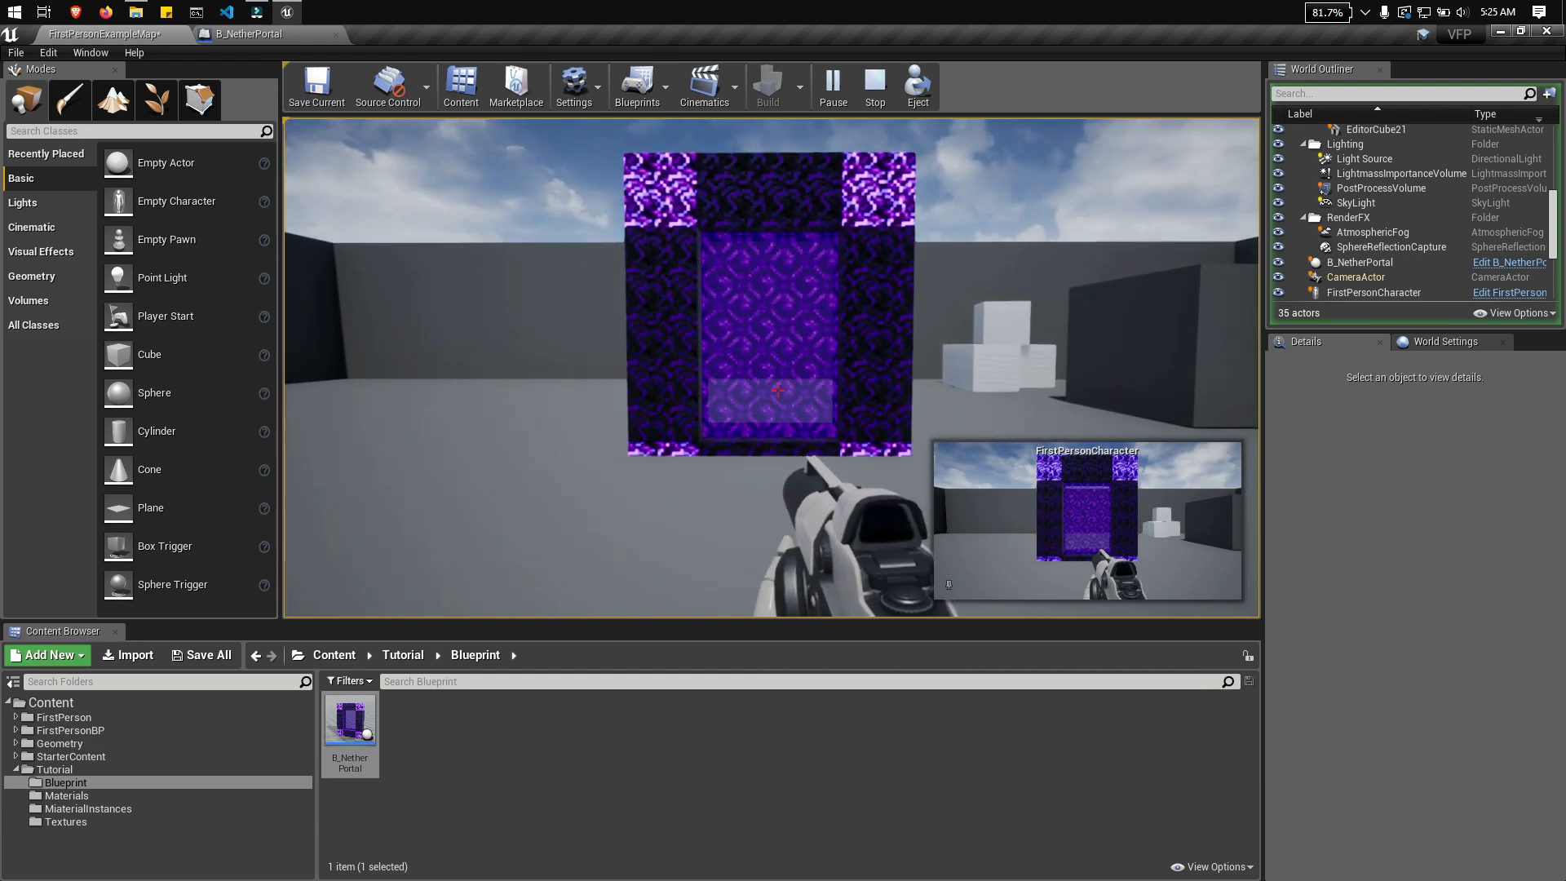
key(w)
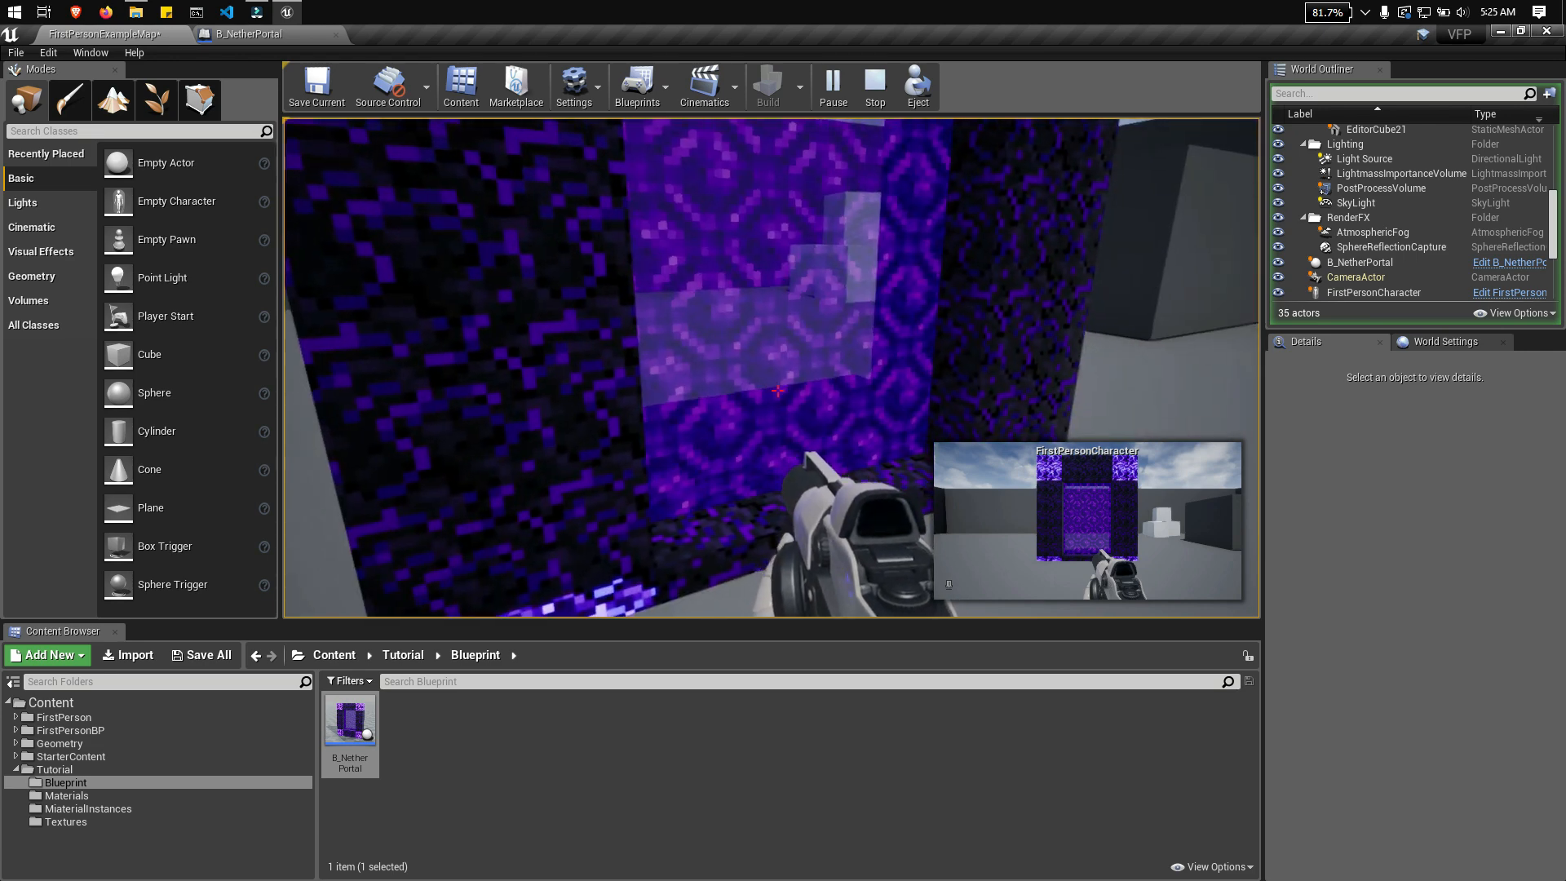
key(s)
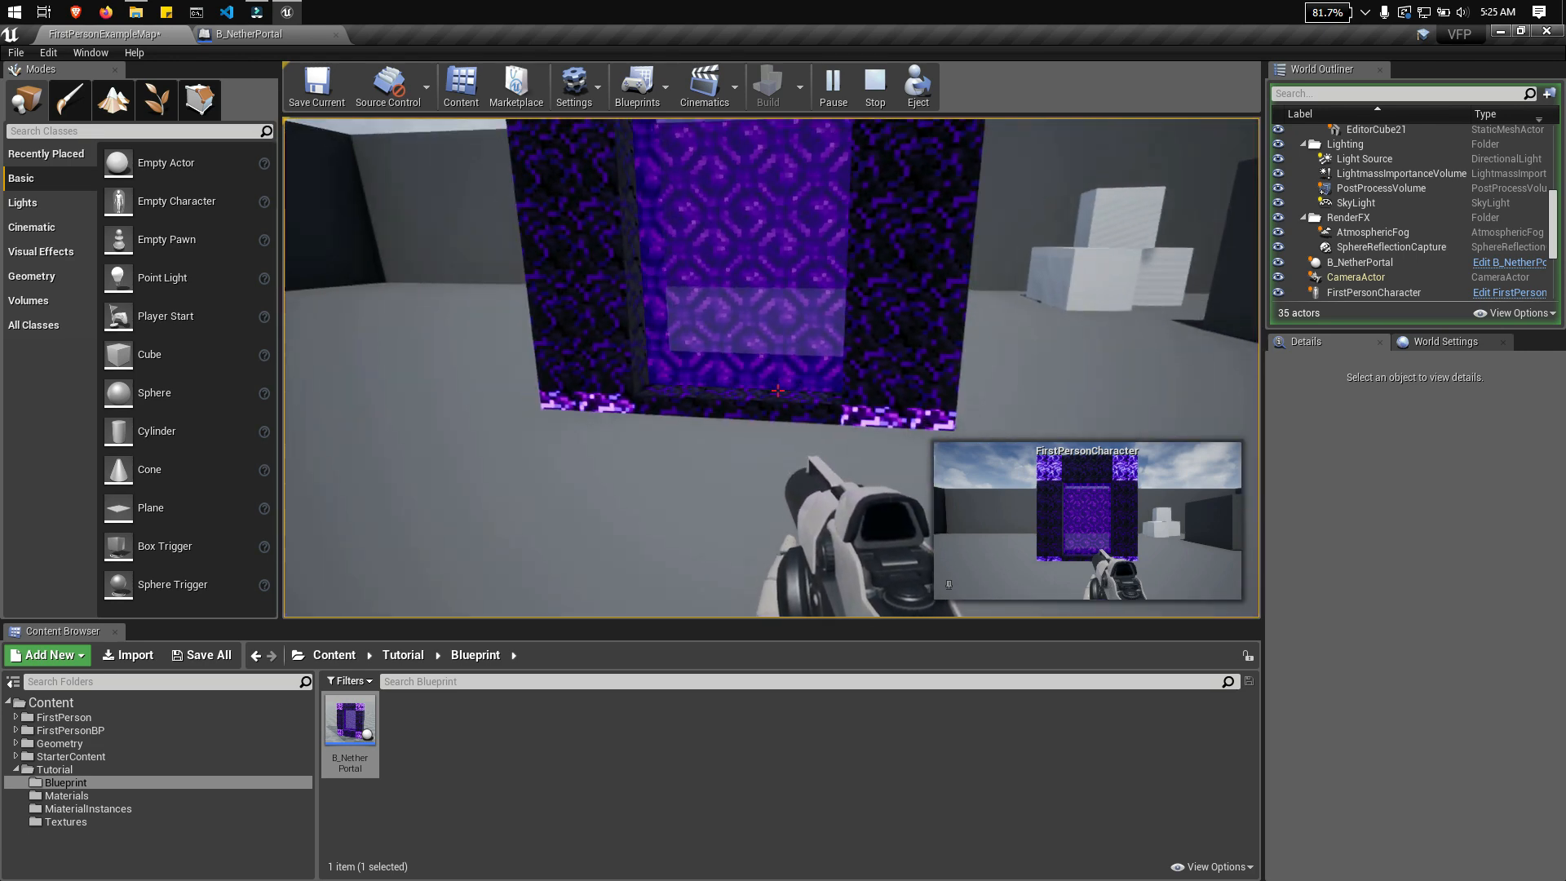
key(w)
key(s)
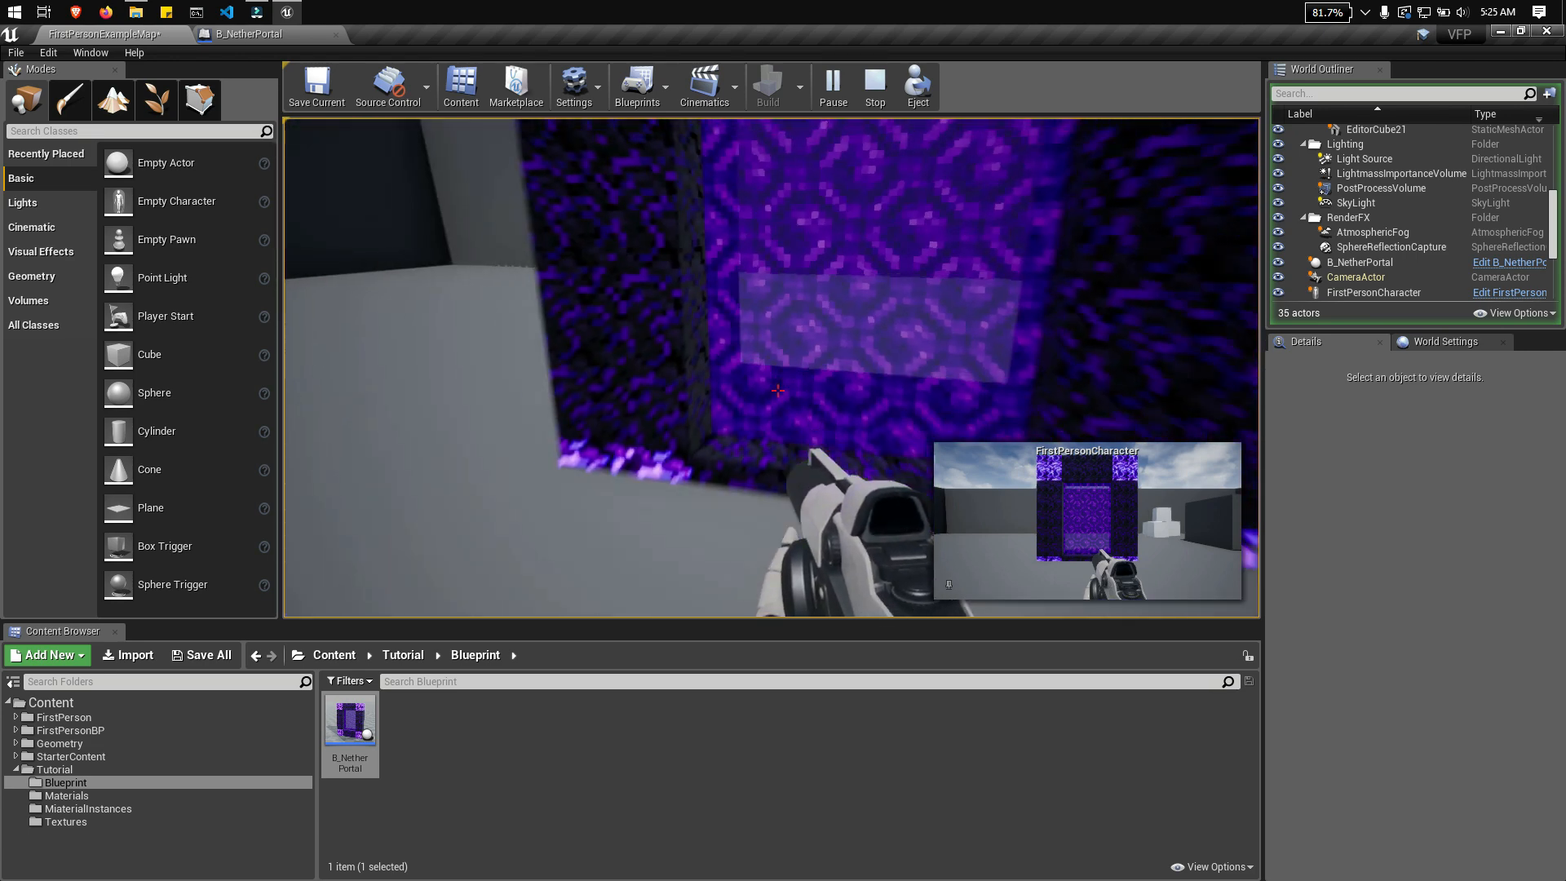
key(w)
key(s)
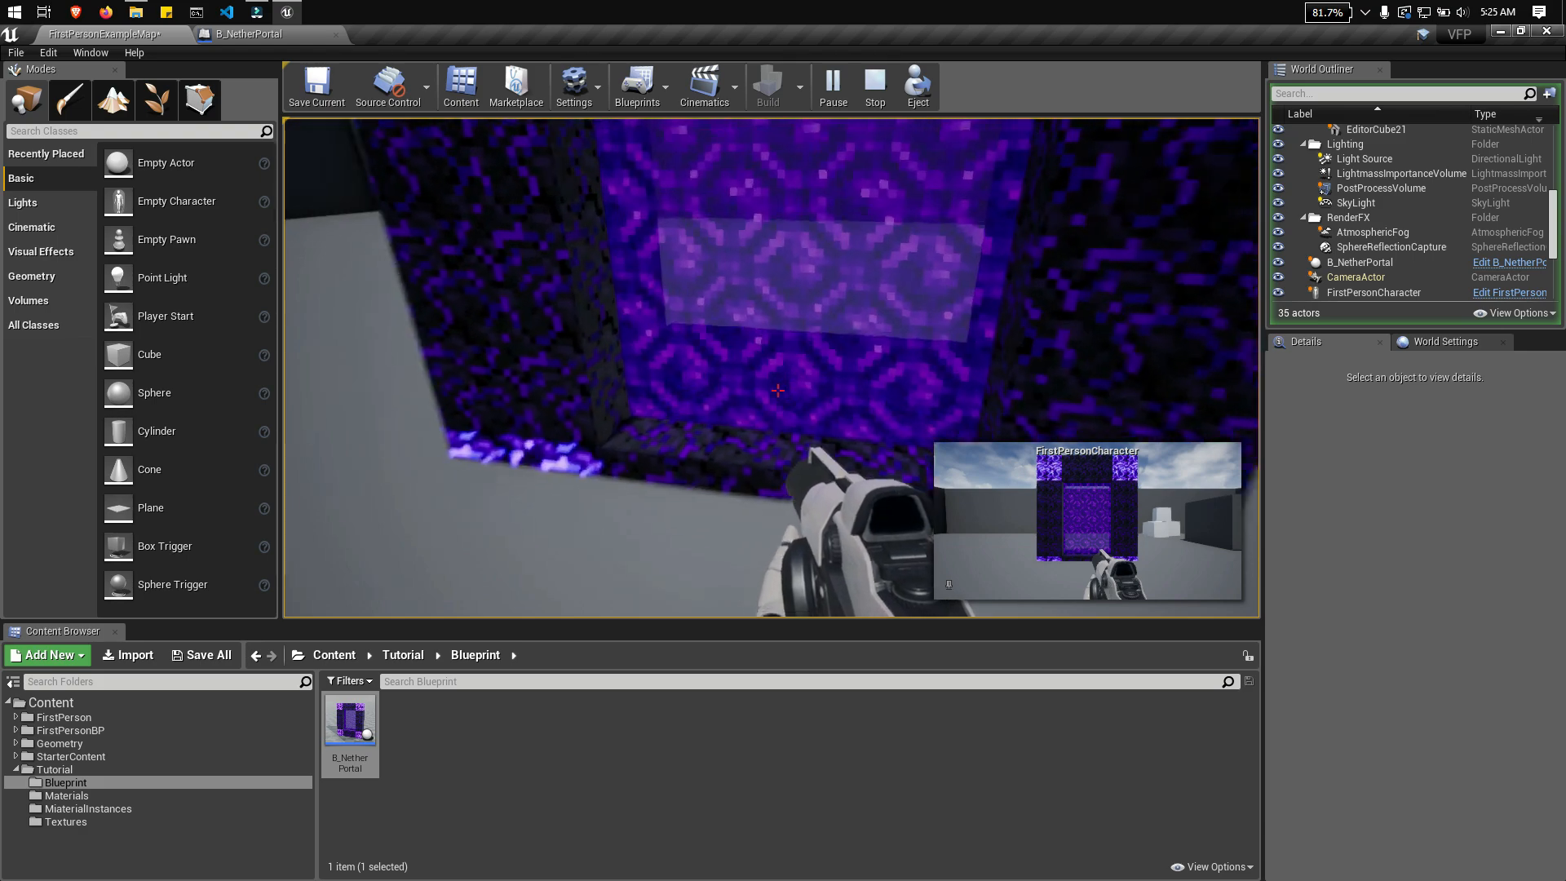
key(w)
key(s)
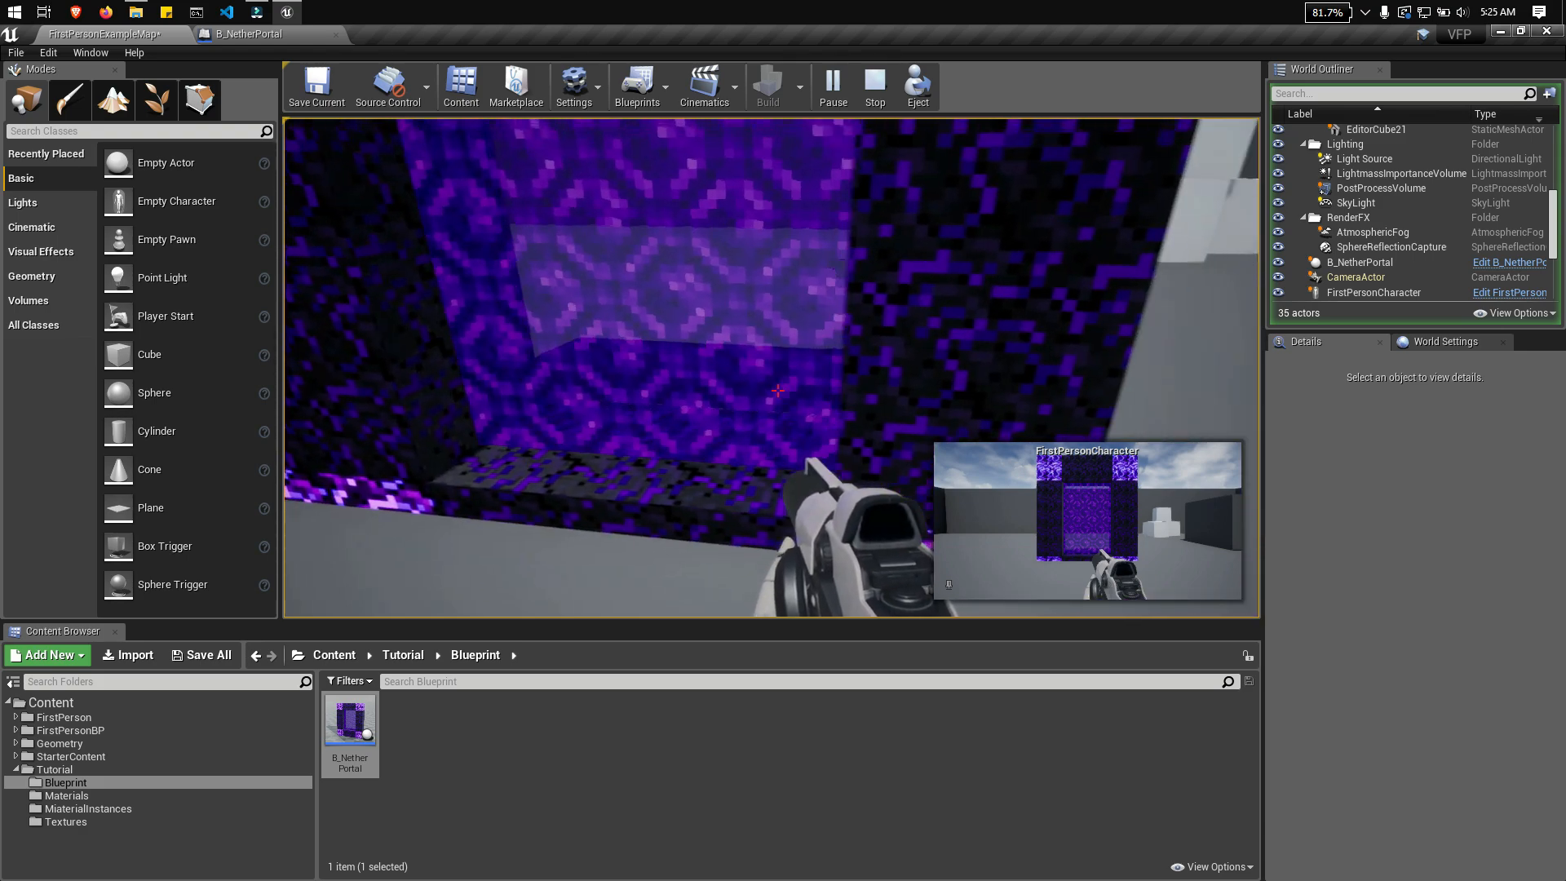
key(w)
key(s)
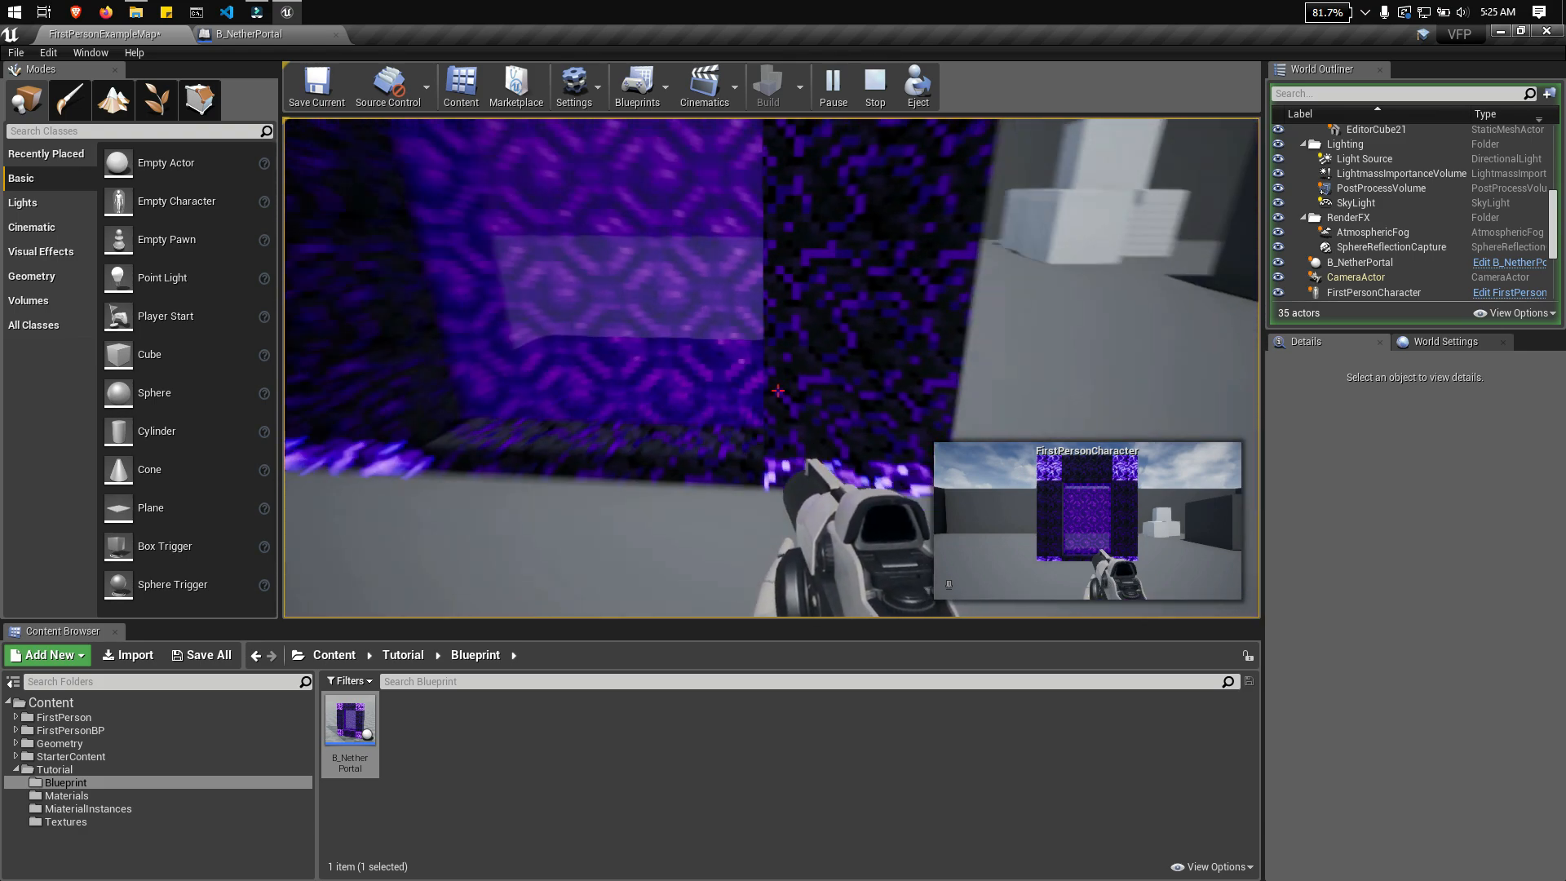
Step: Walk up to the portal once more to inspect its surface and obsidian base closely, and end the play session
key(w)
key(w)
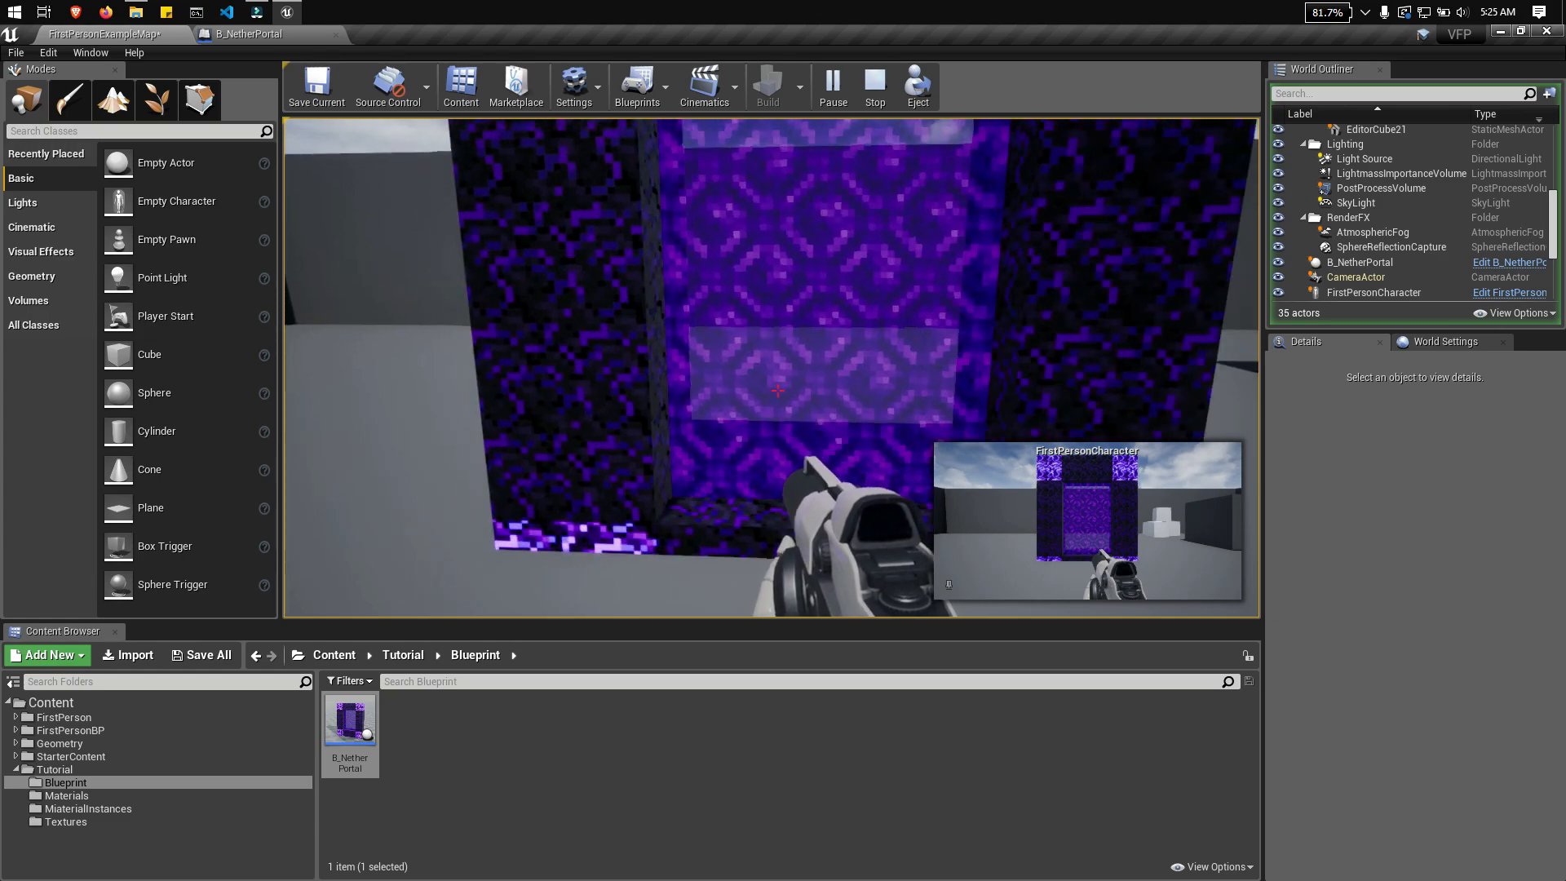
key(a)
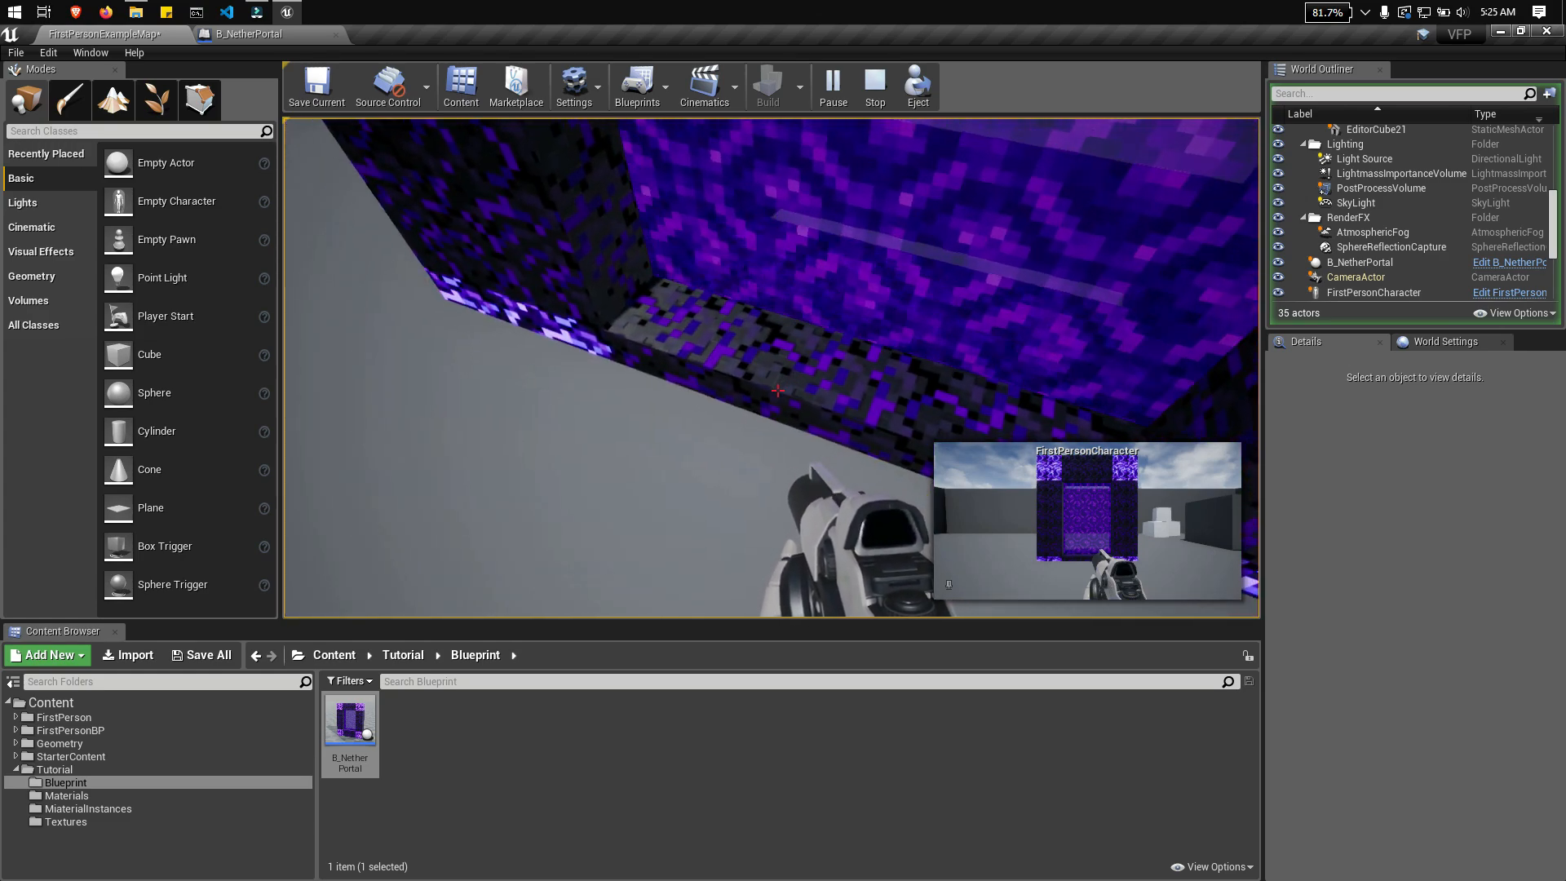
key(Escape)
Step: Set the Volume Multiplier of the Audio component in the B_NetherPortal Blueprint to 4
click(246, 34)
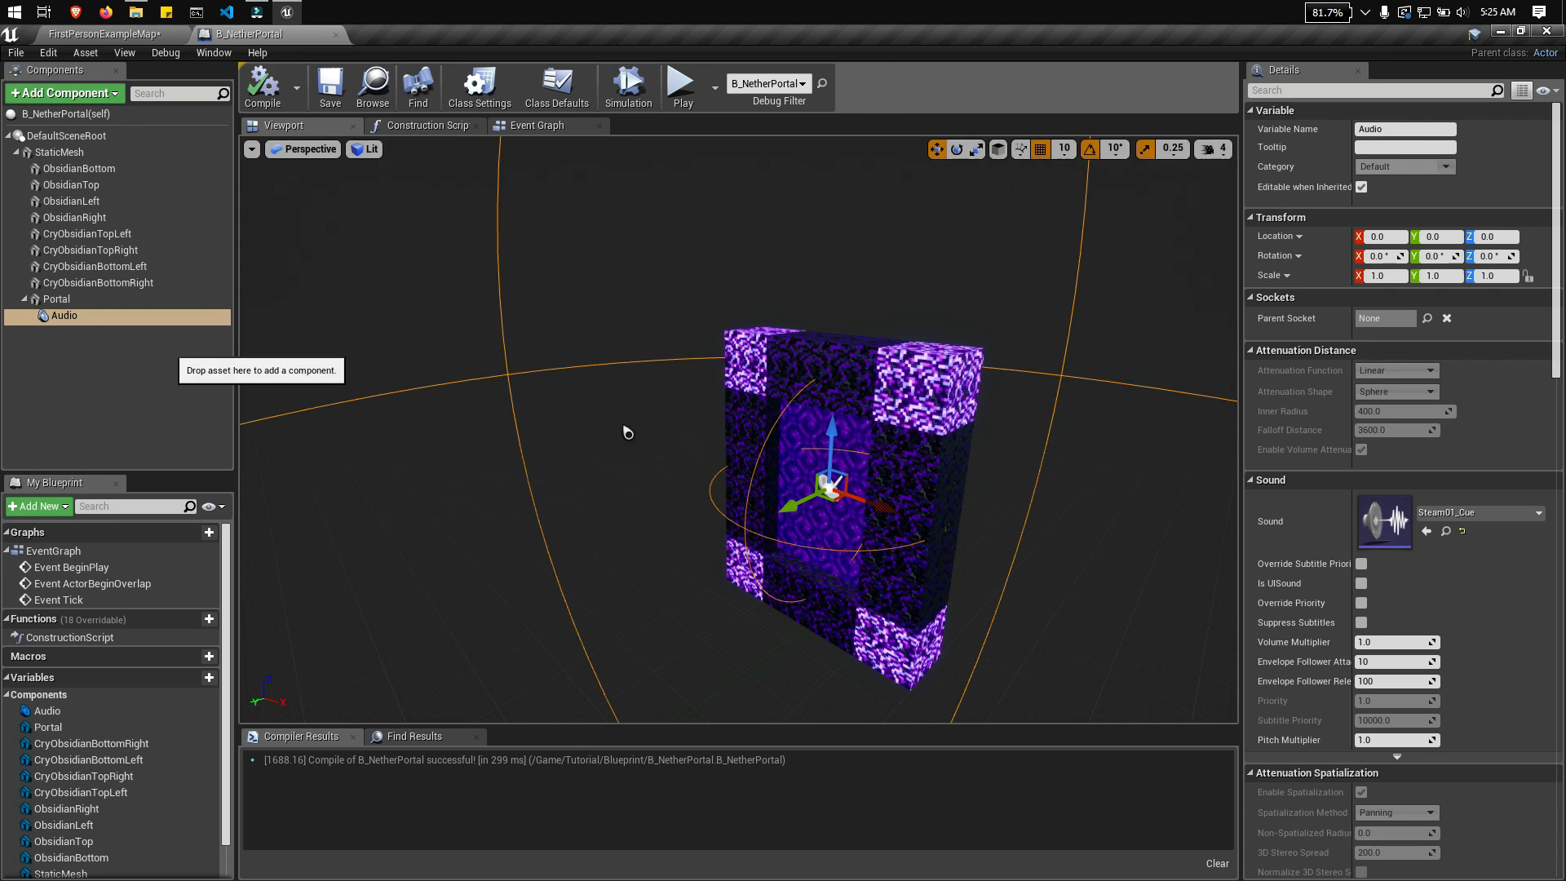
scroll(1438, 607, down, 2)
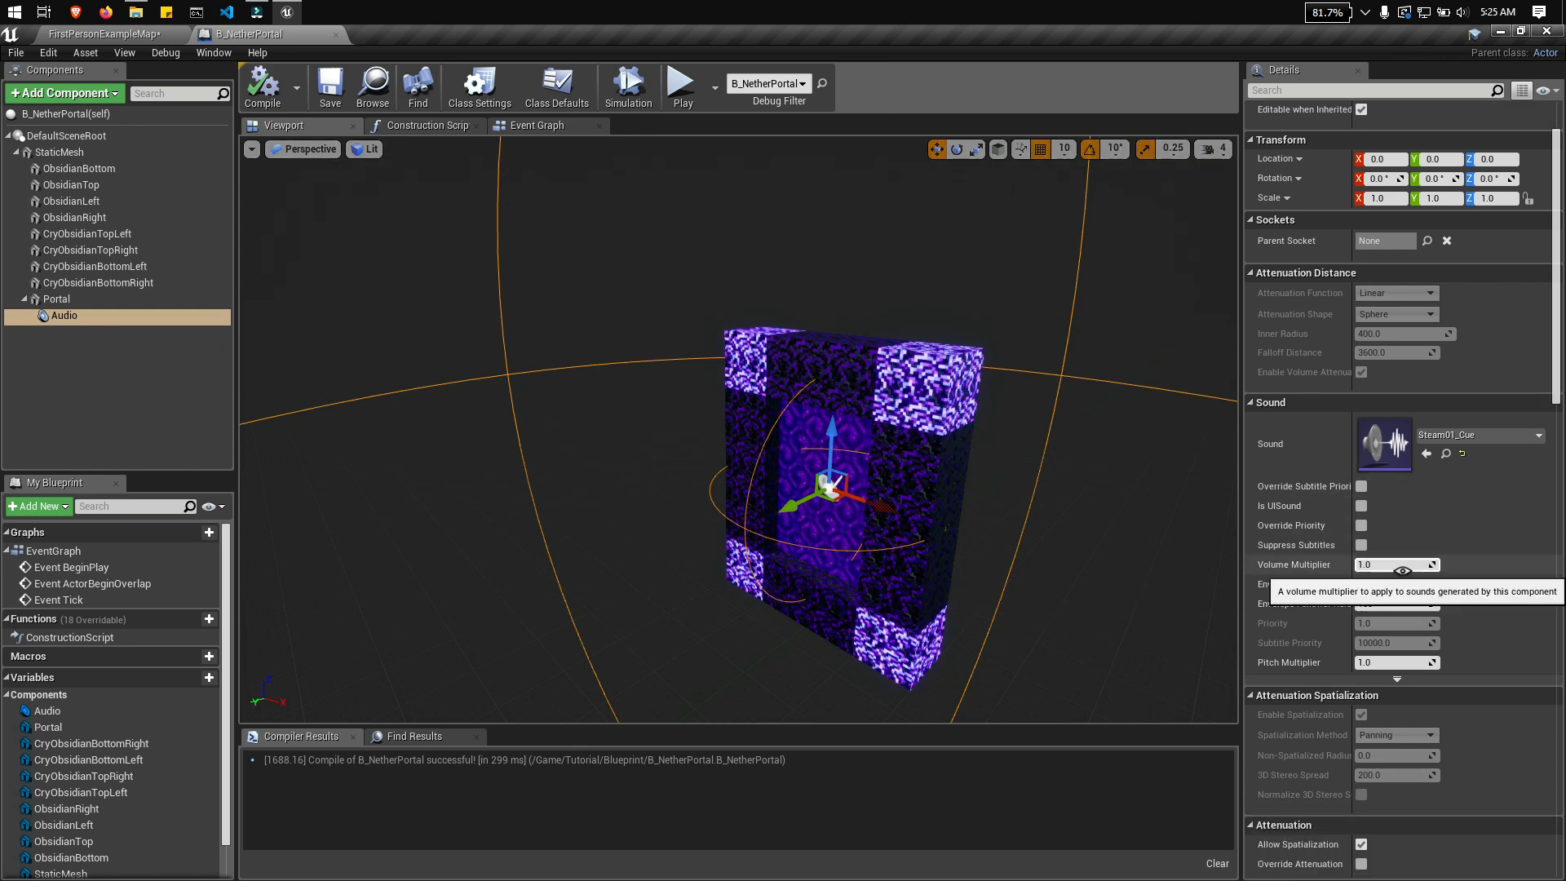
click(1401, 566)
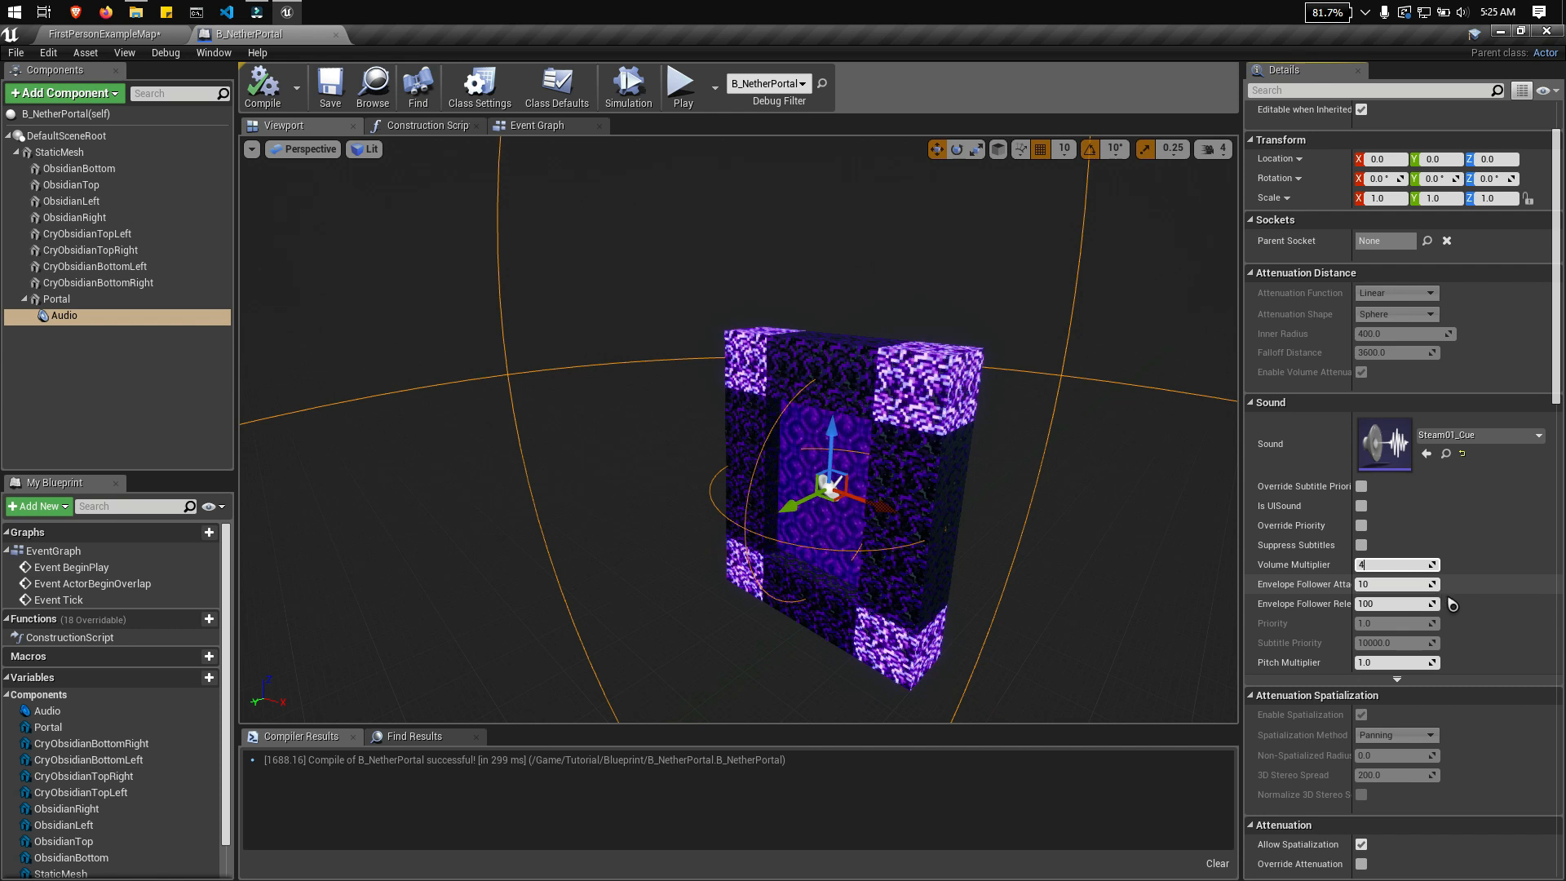
Step: Set the Audio component's Pitch Multiplier to 0.01, and save and compile the Blueprint
click(1397, 661)
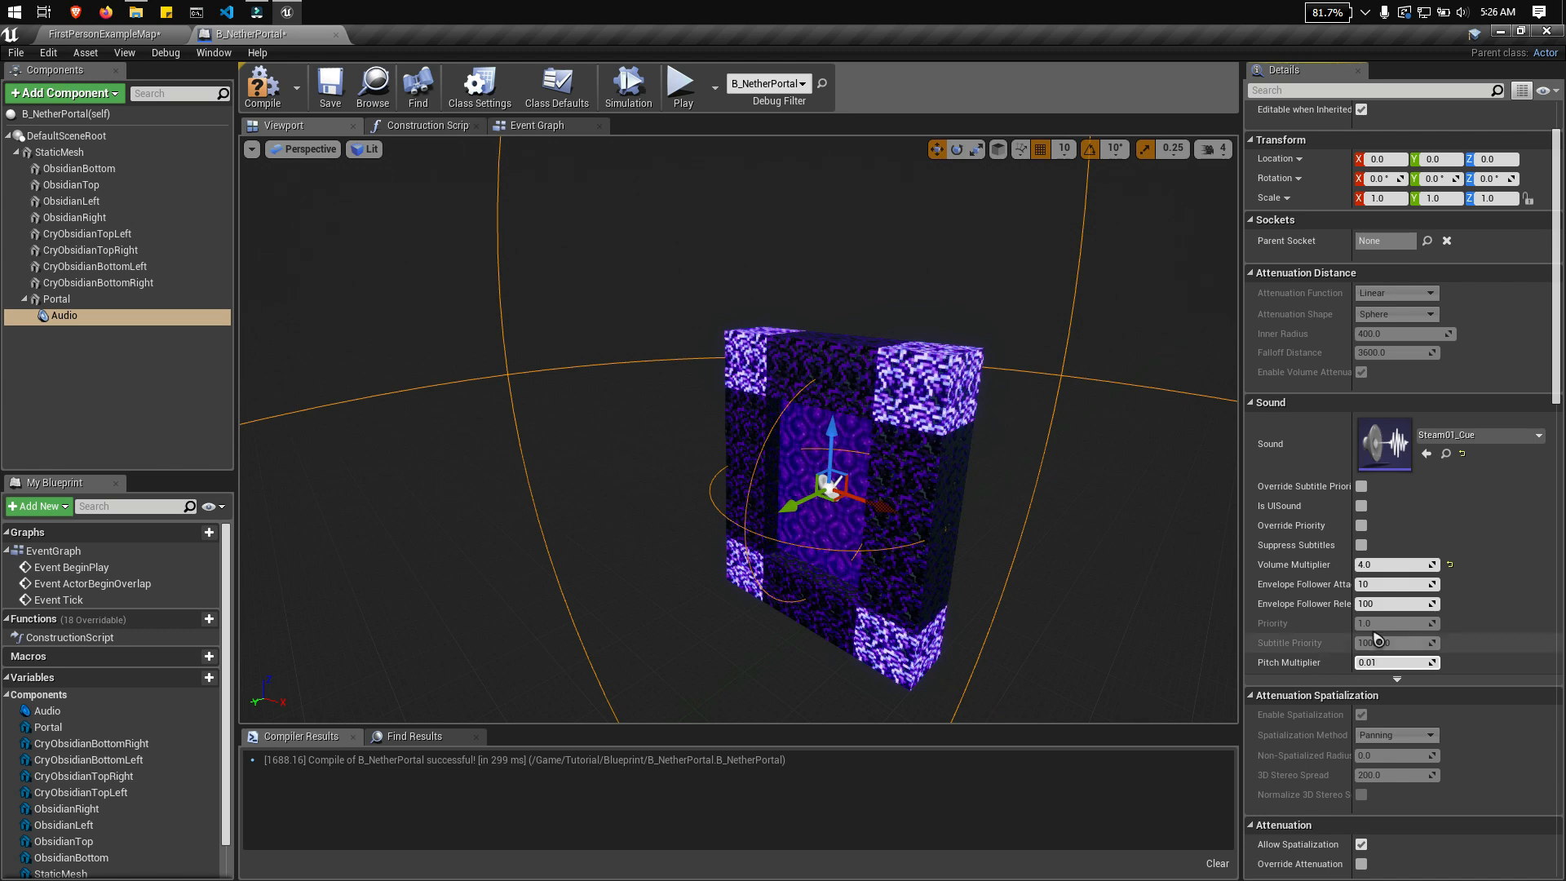
text(1)
key(Return)
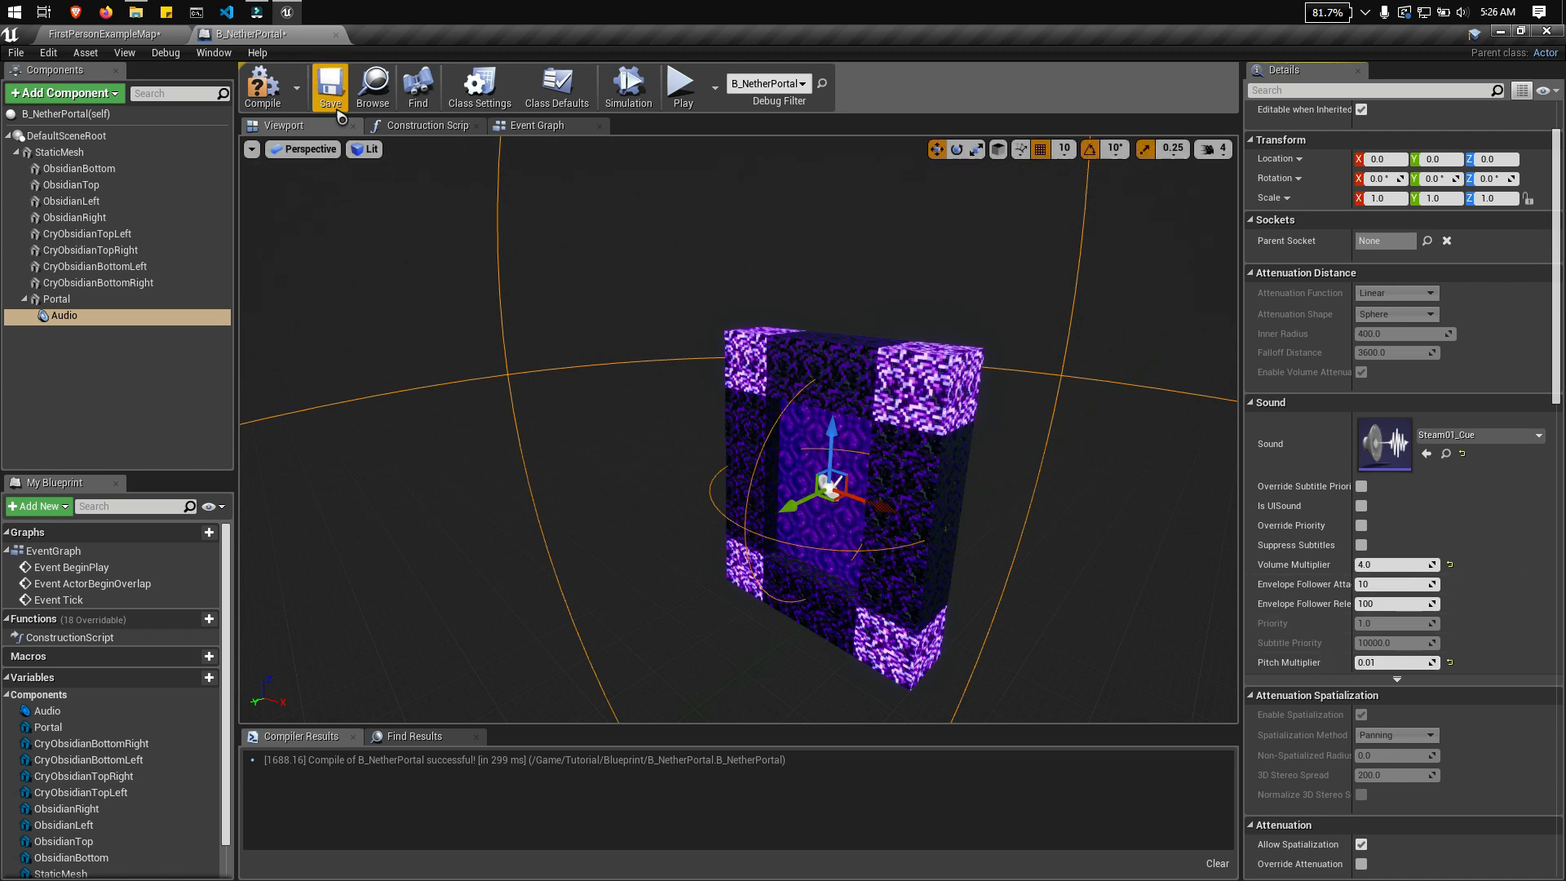
click(330, 82)
click(259, 85)
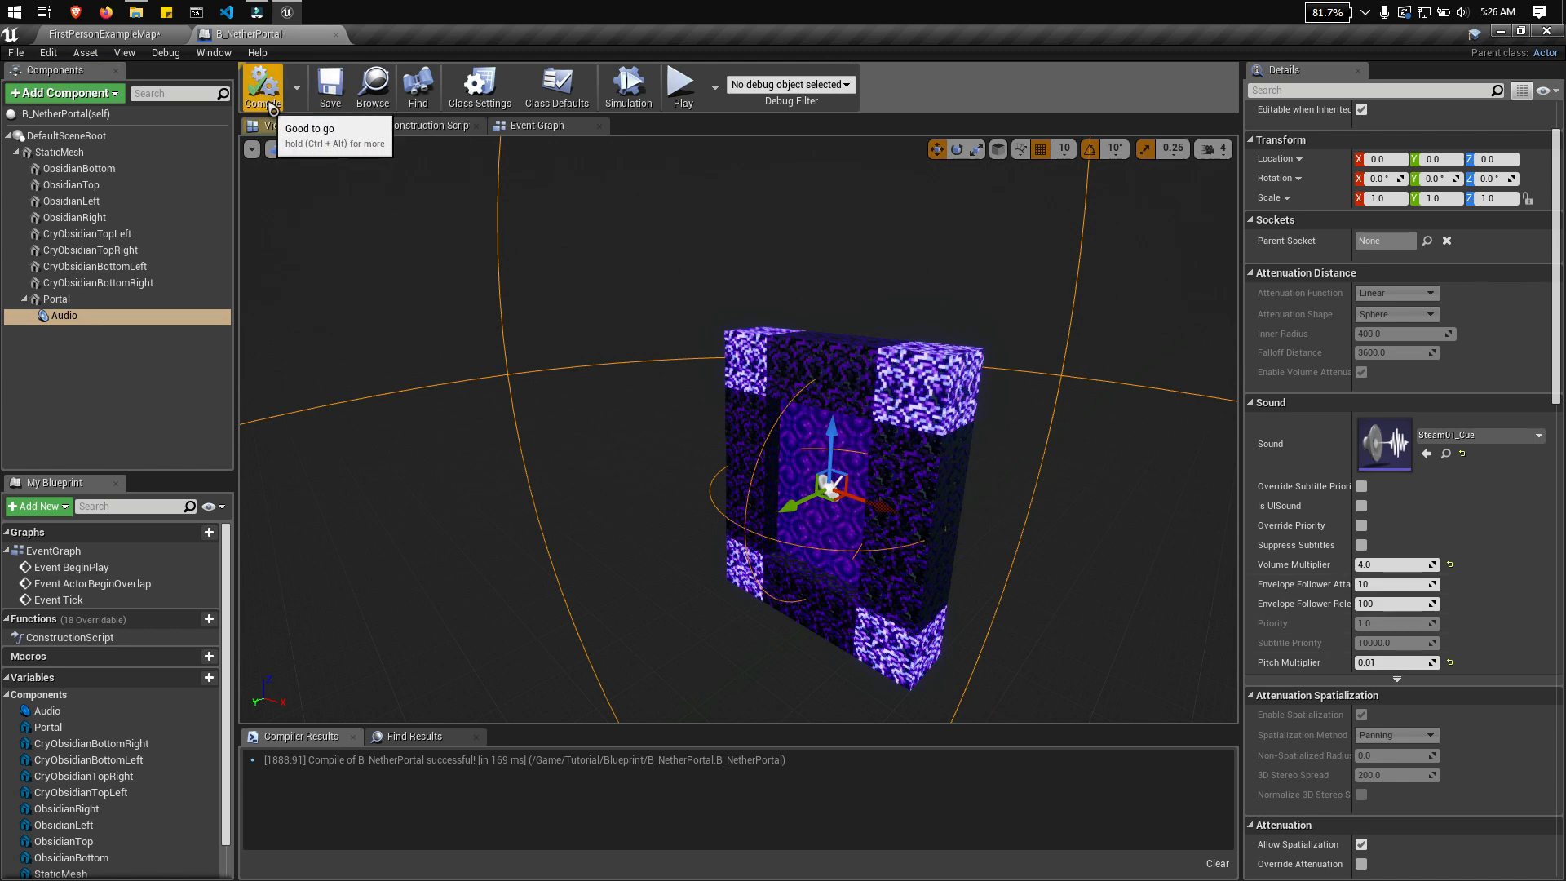
Step: Play the level in FirstPersonExampleMap and walk toward and away from the portal to check the adjusted ambient sound
click(106, 34)
click(832, 84)
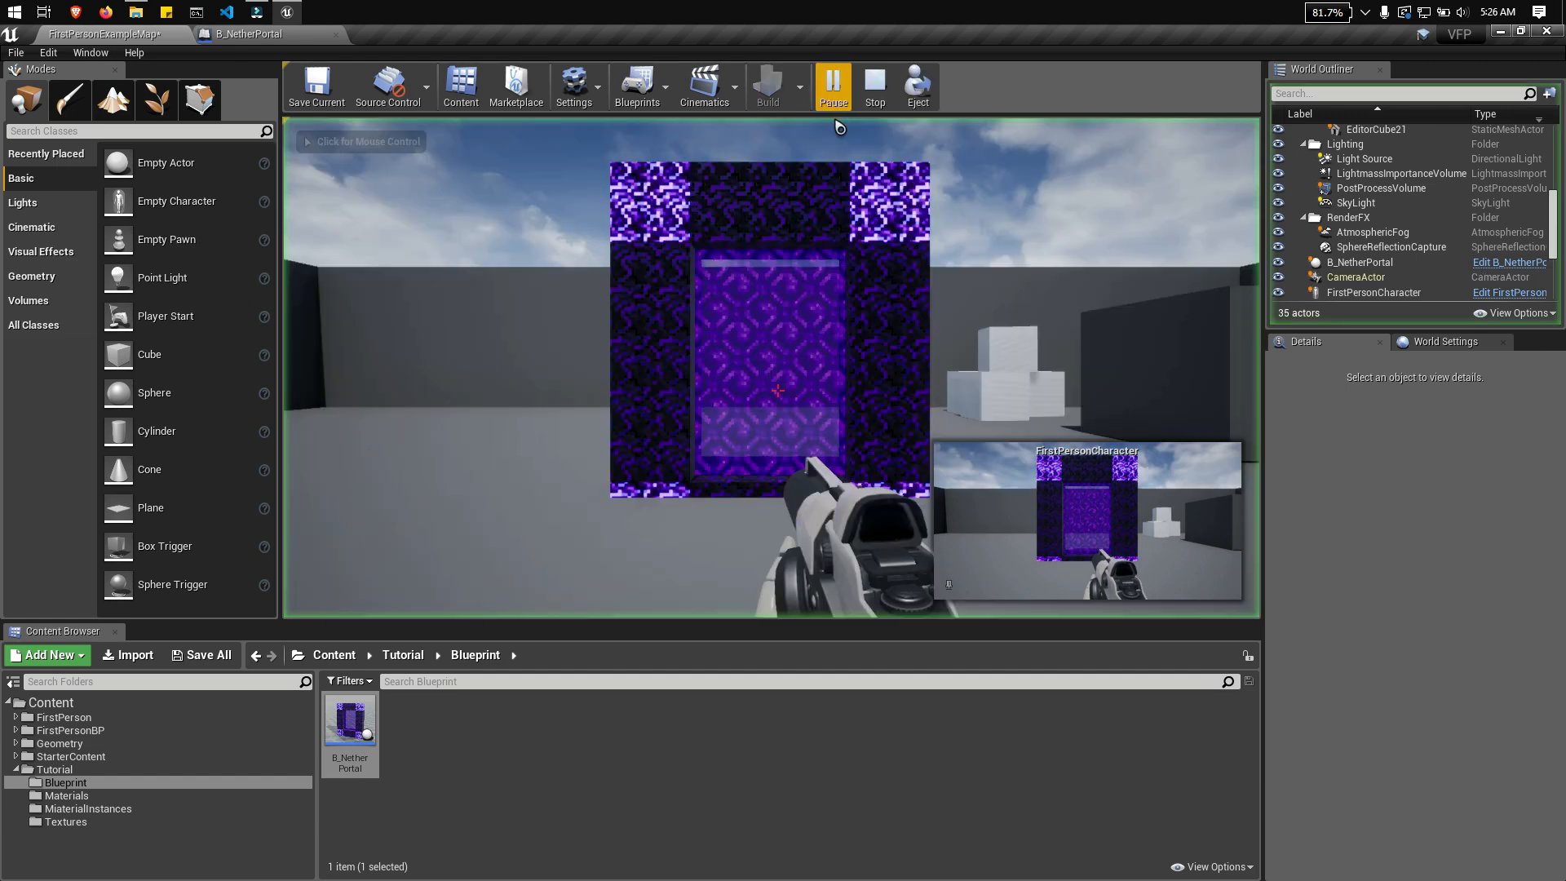
key(w)
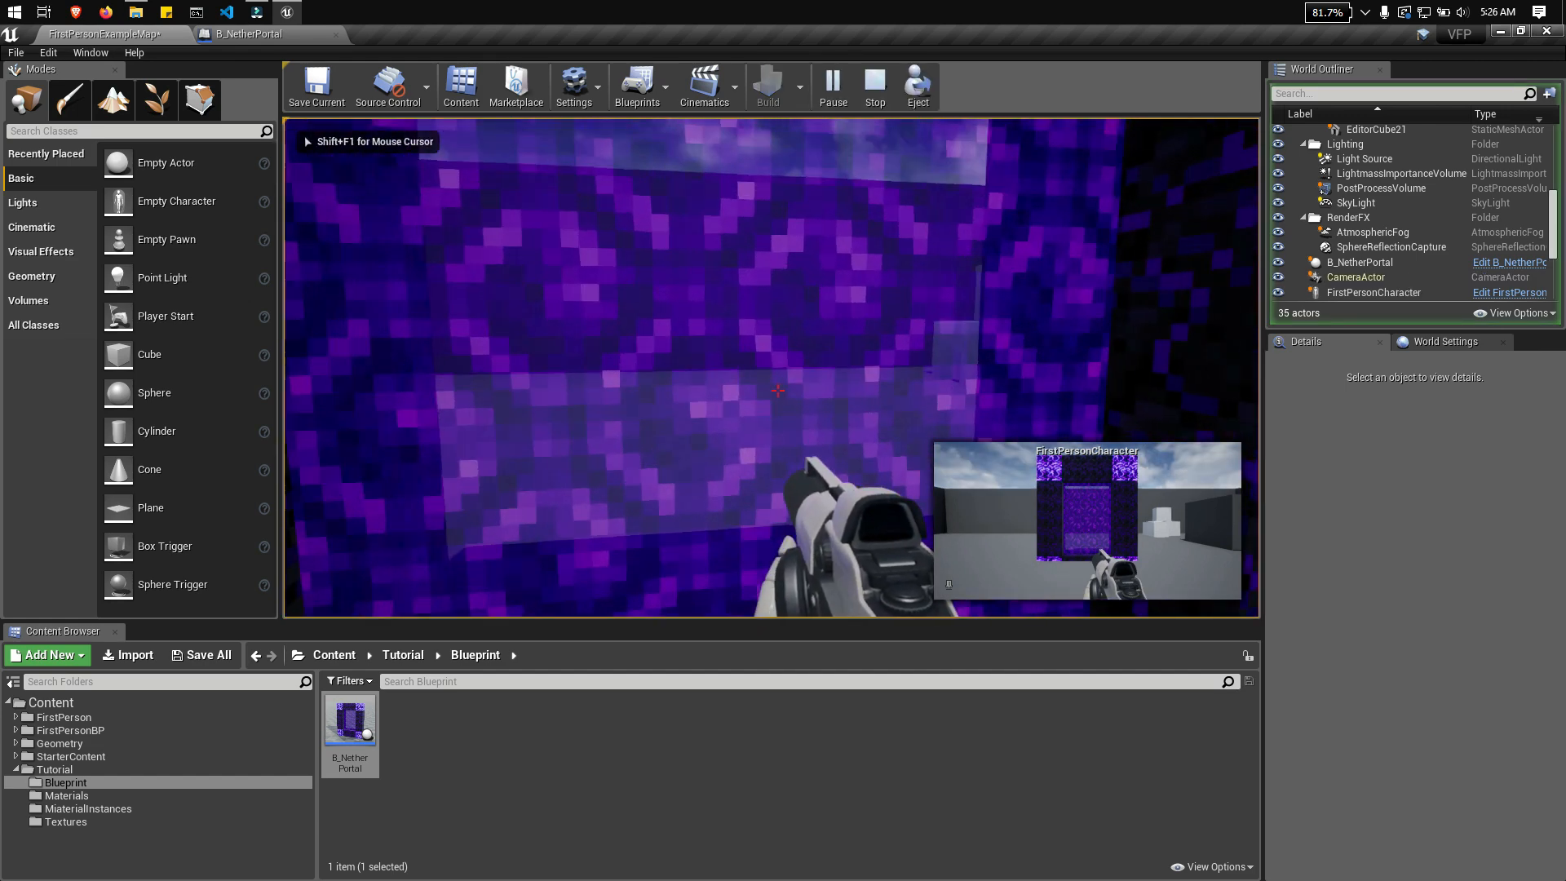
key(s)
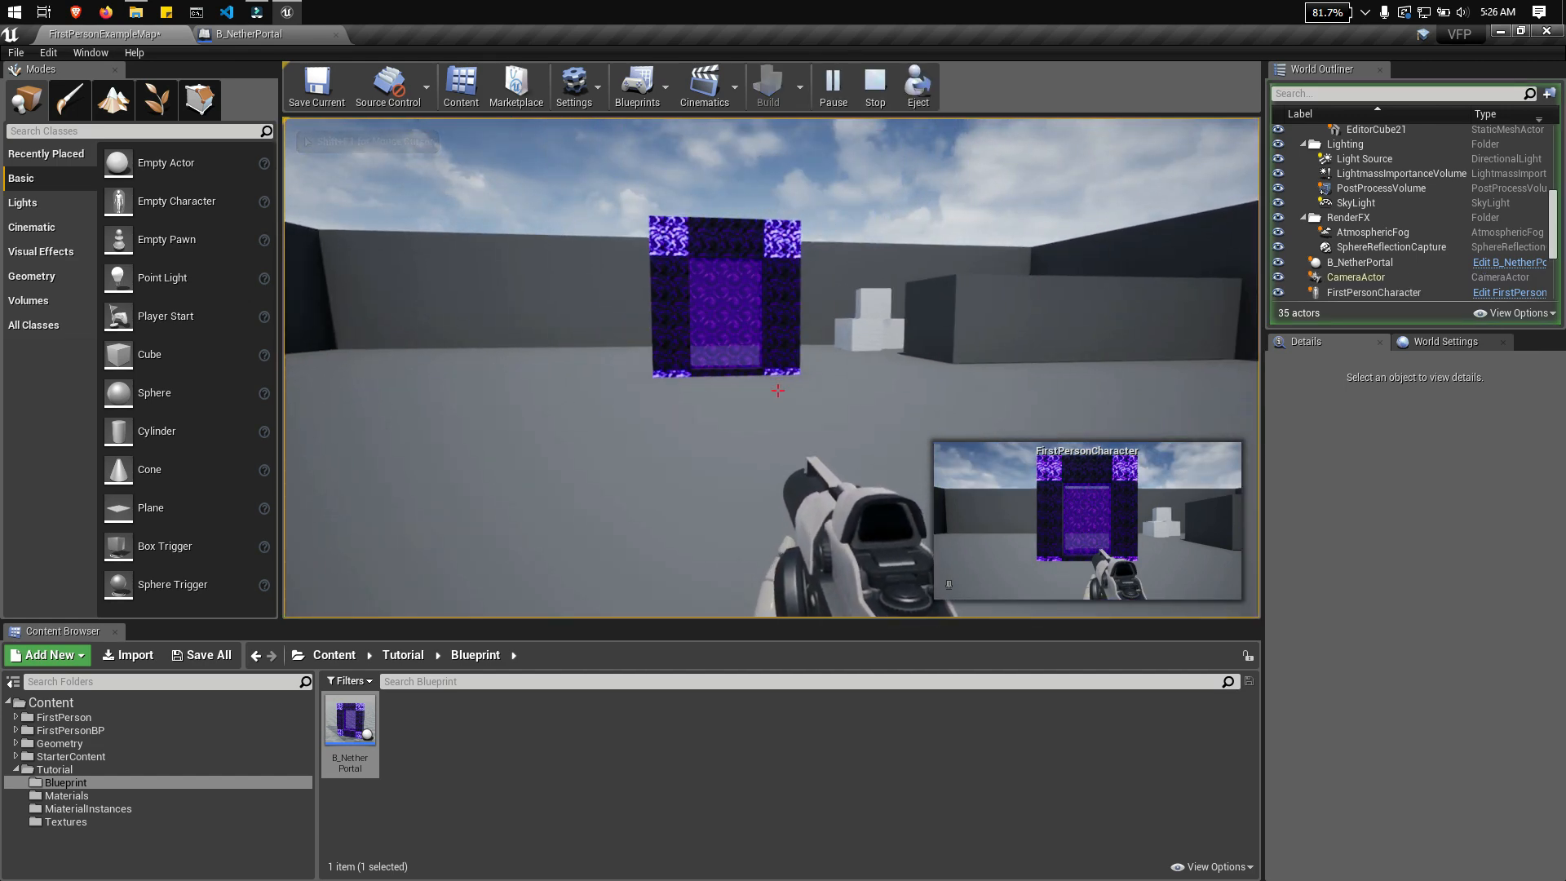
key(w)
key(w)
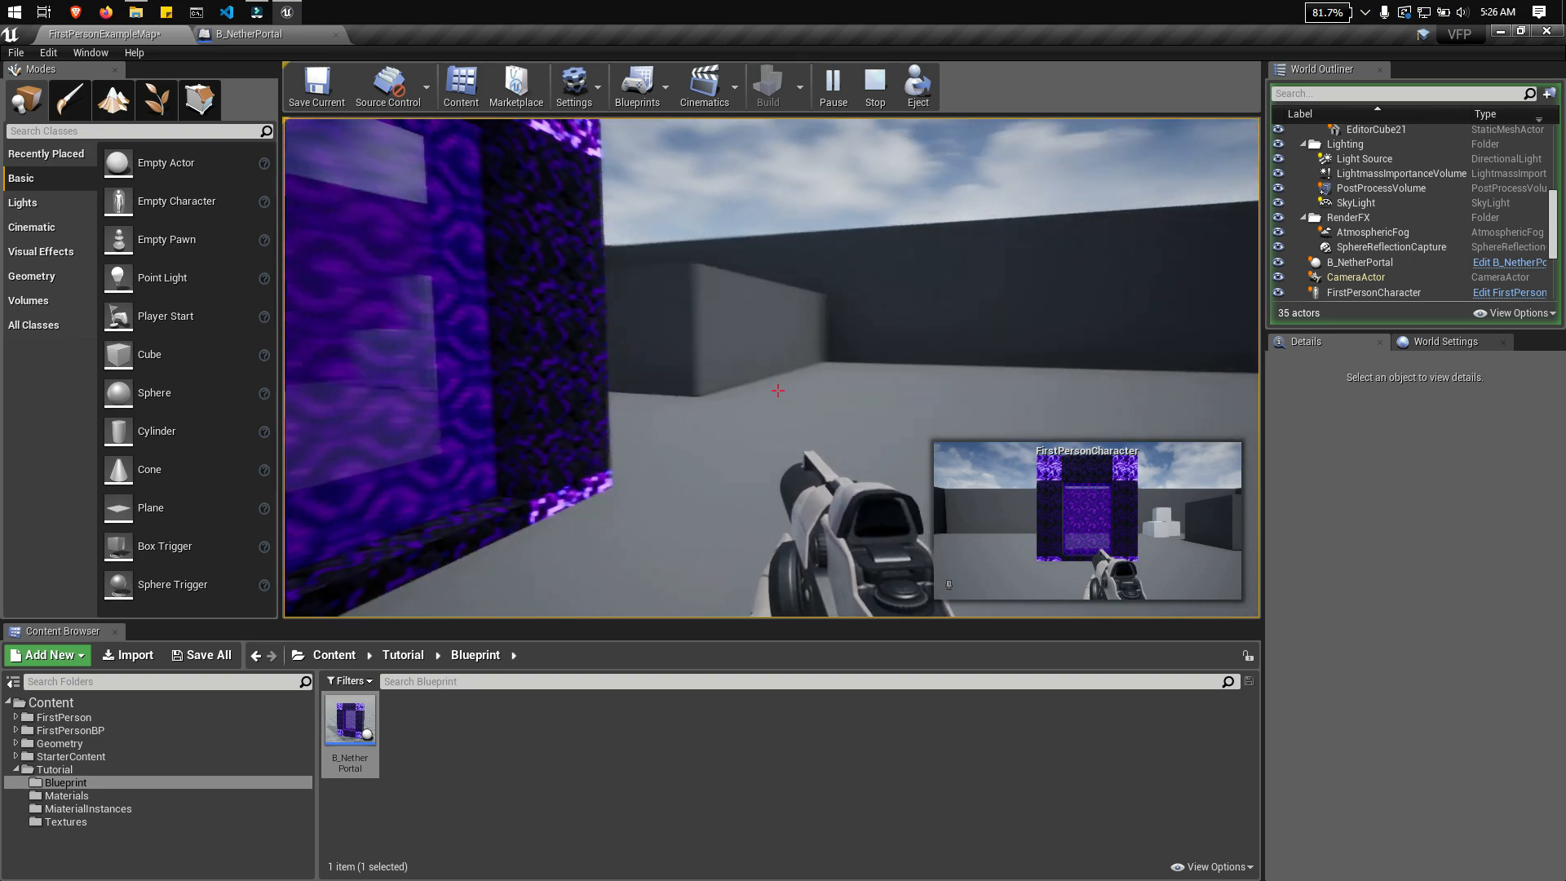
key(a)
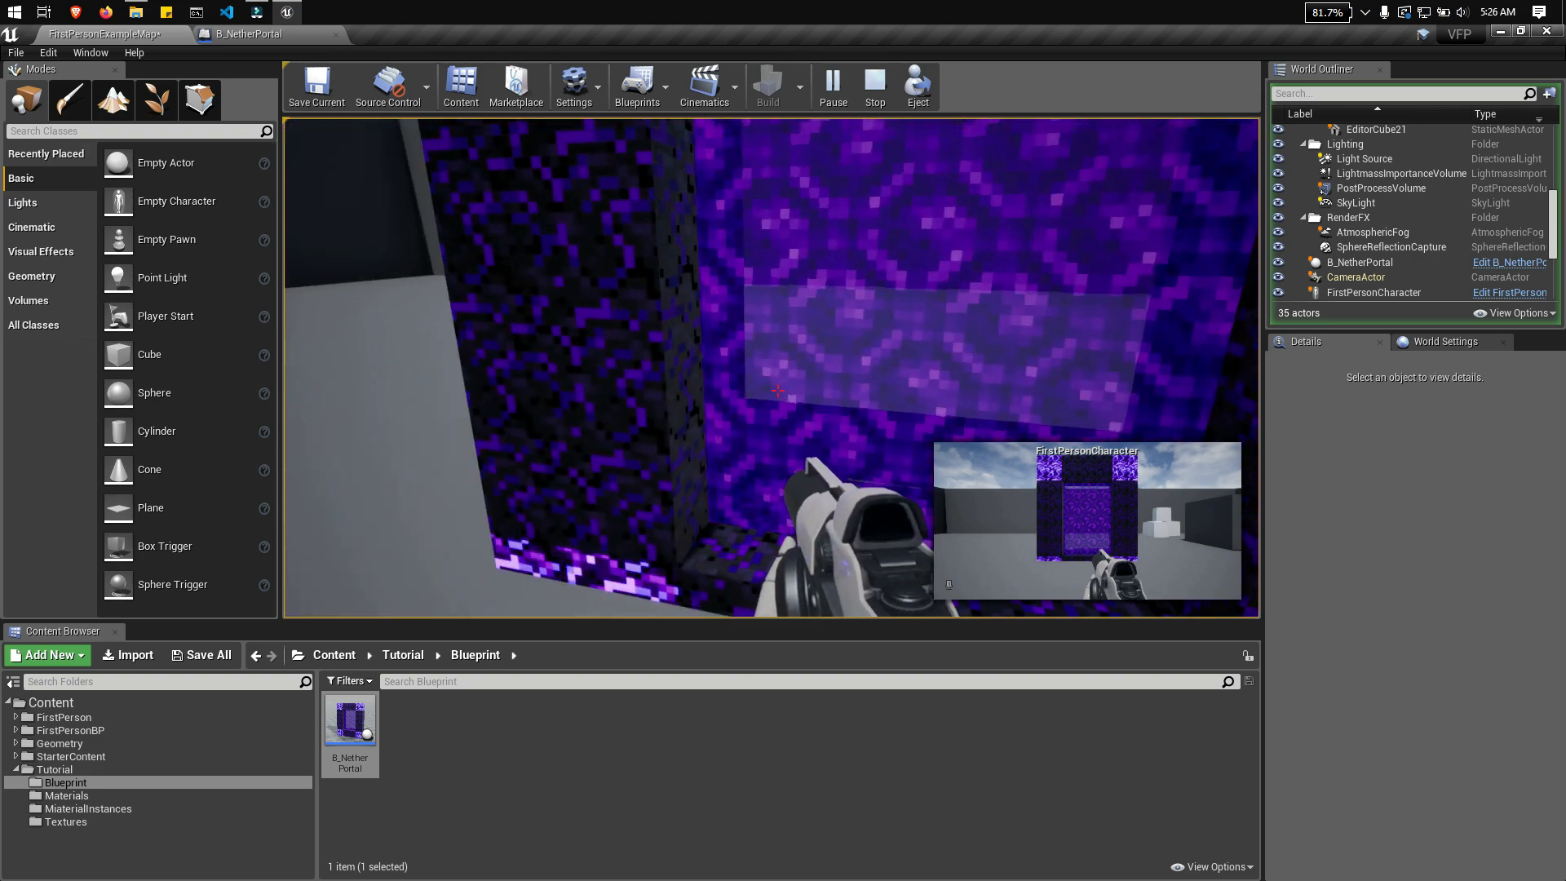
key(s)
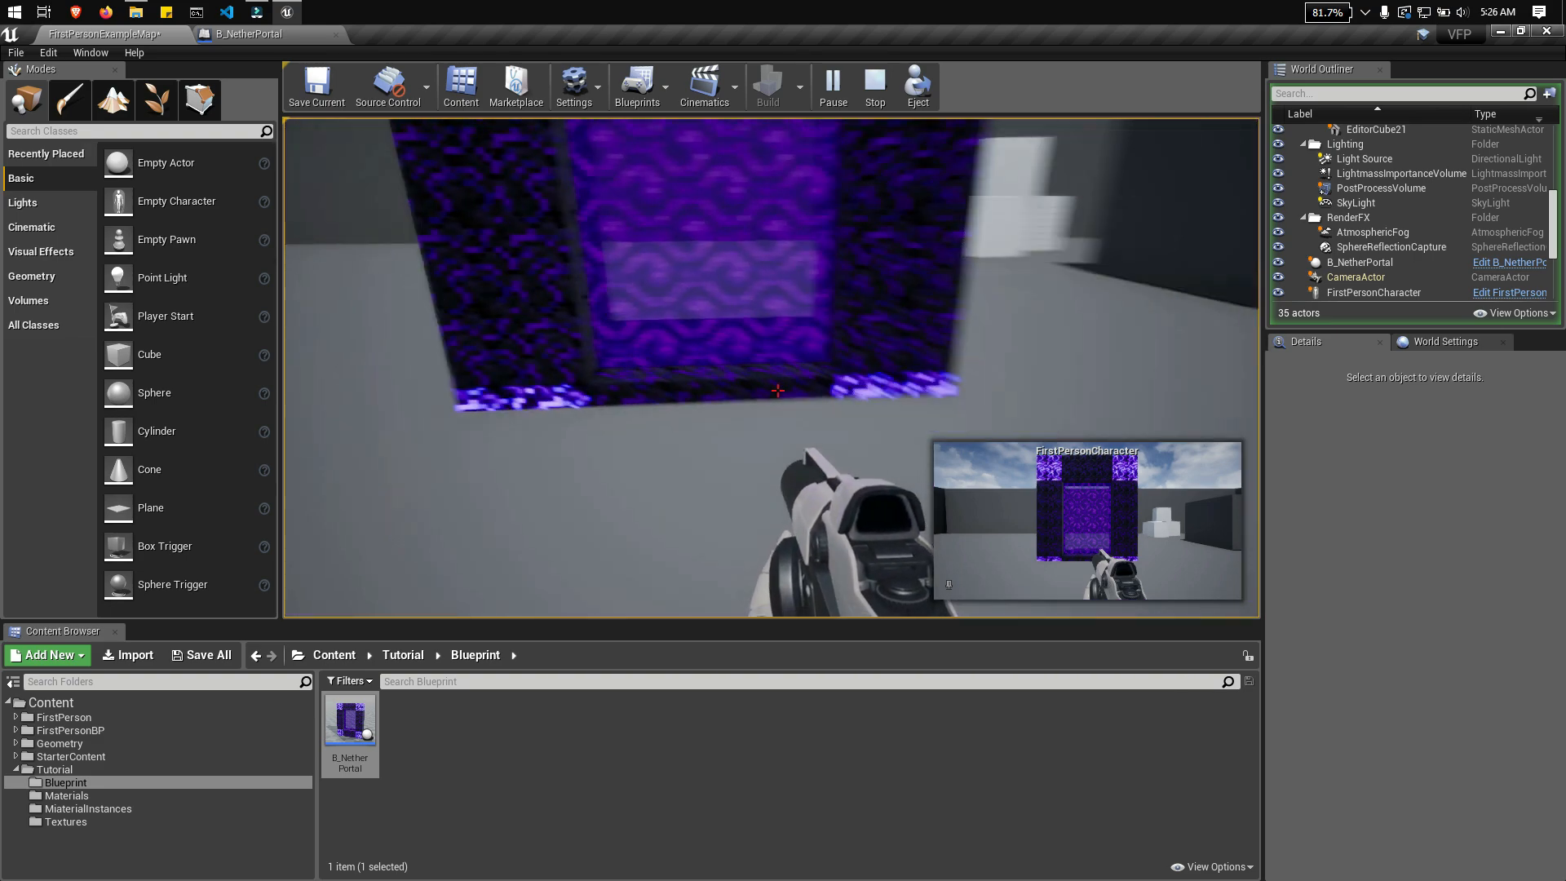
key(w)
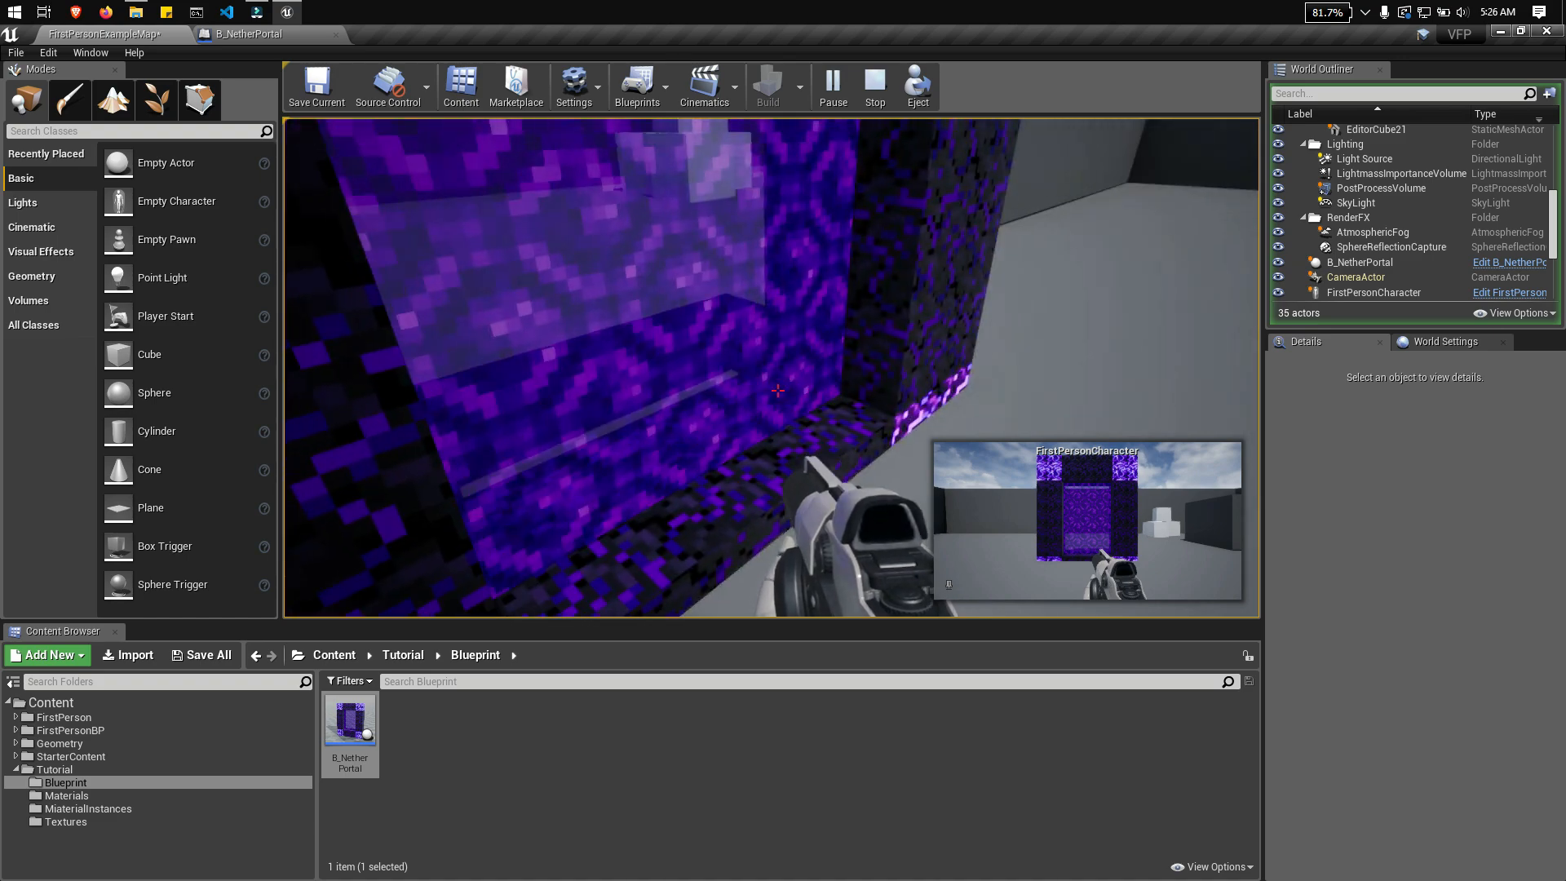
Step: Back away from the portal and approach it repeatedly to compare its sound near and far
key(s)
key(s)
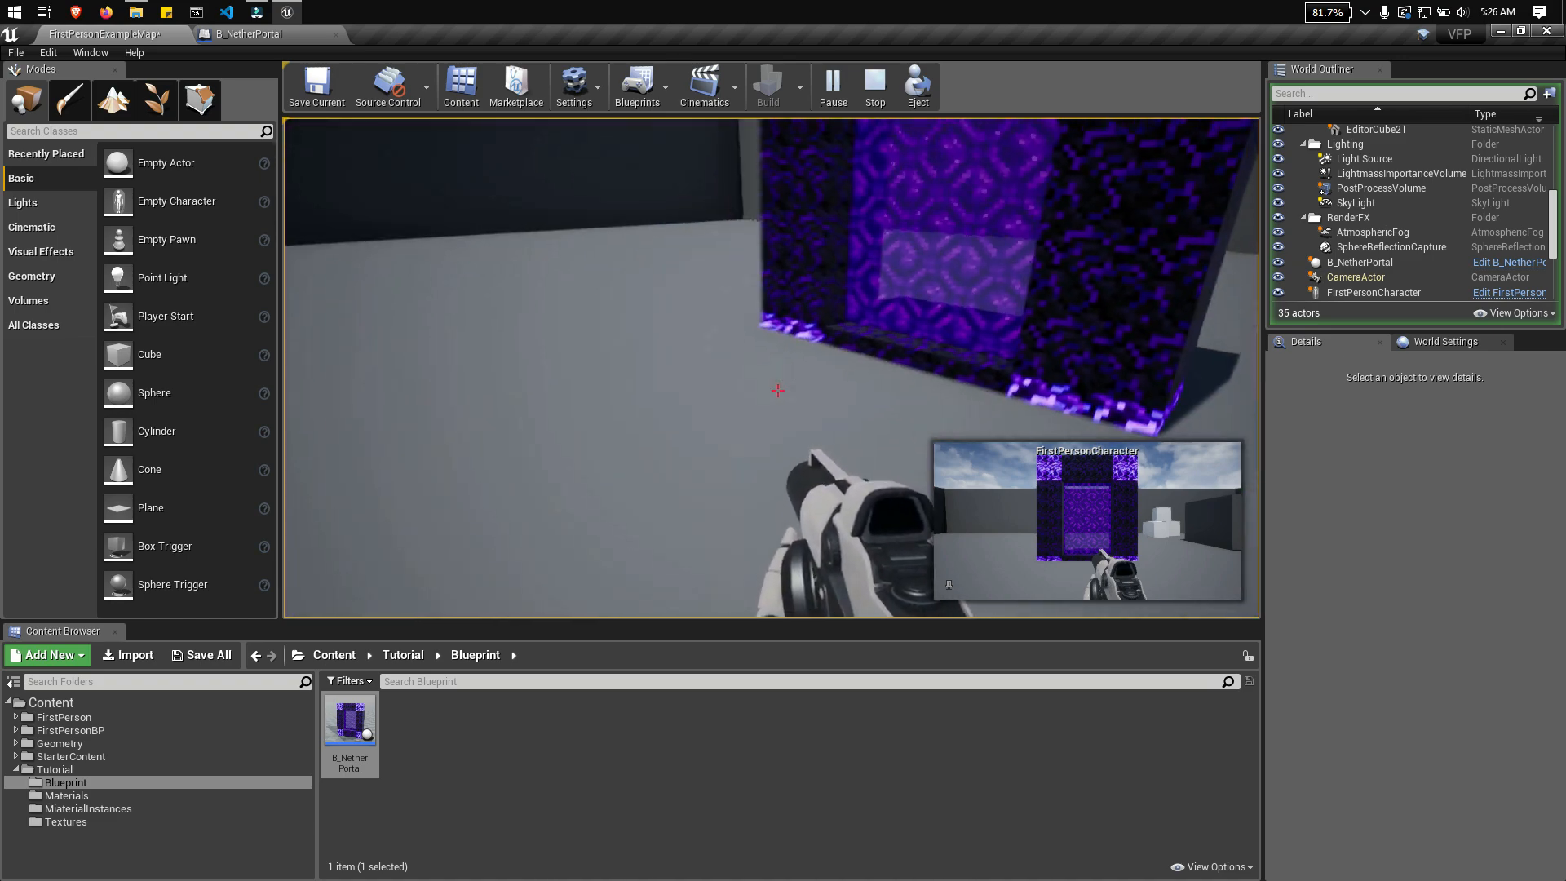
key(w)
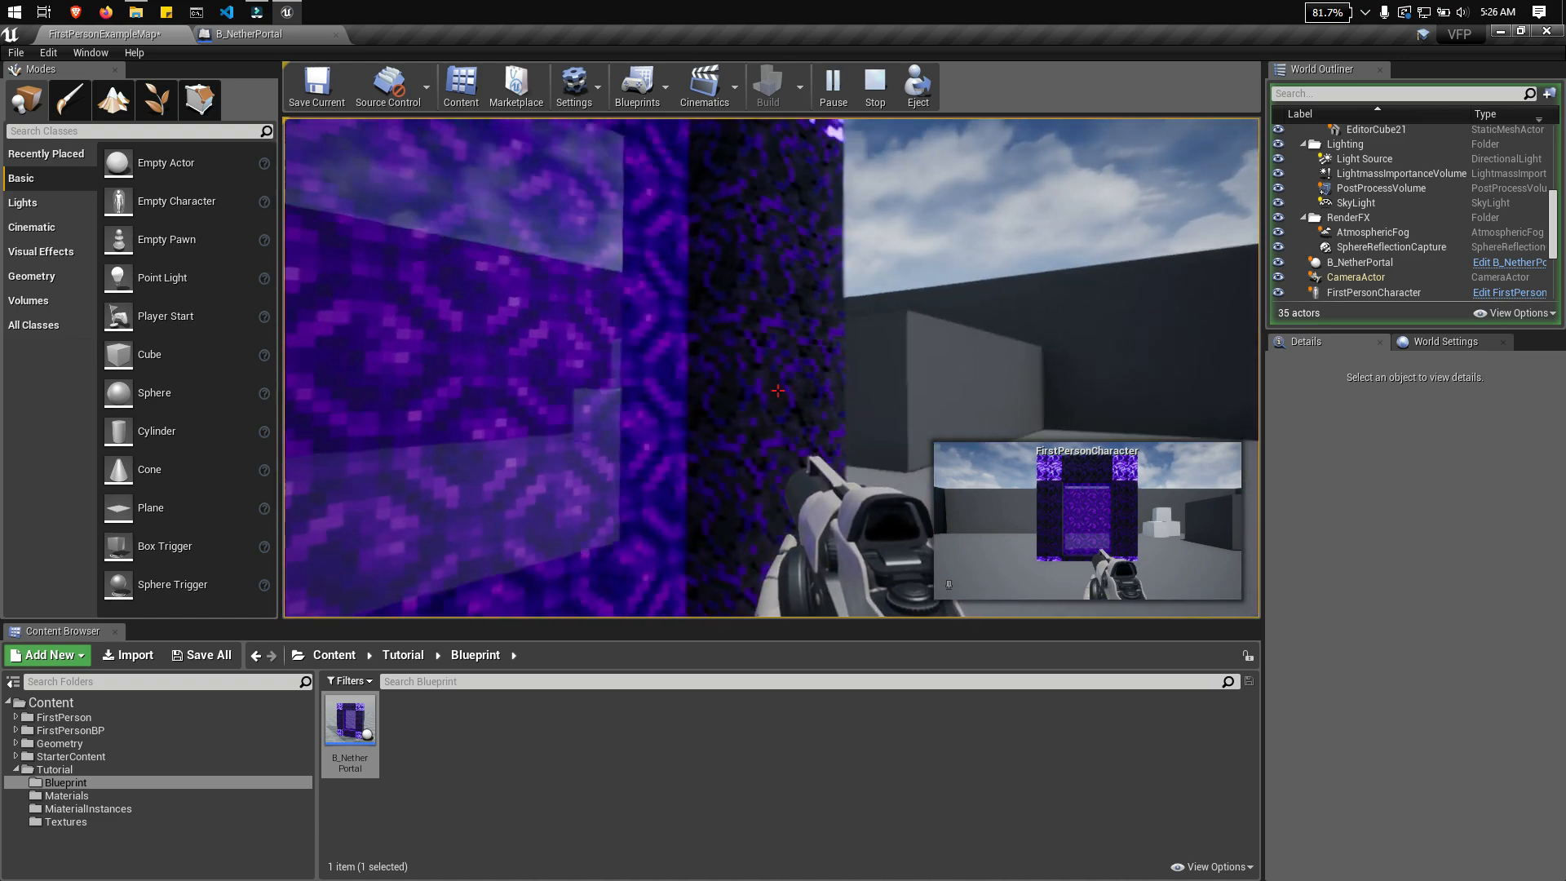
key(s)
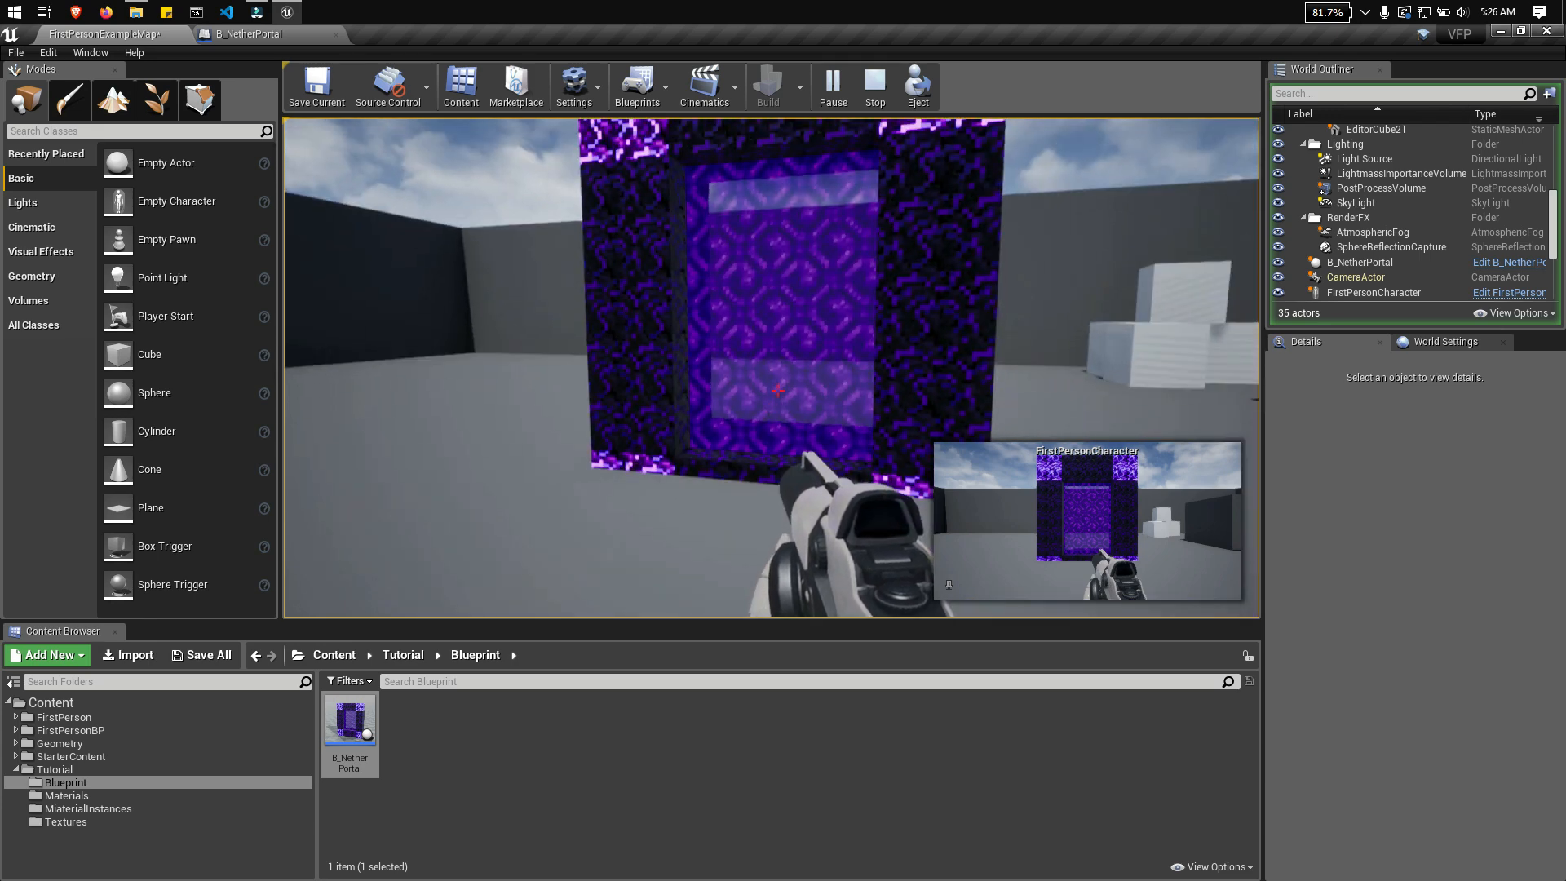
key(w)
key(w)
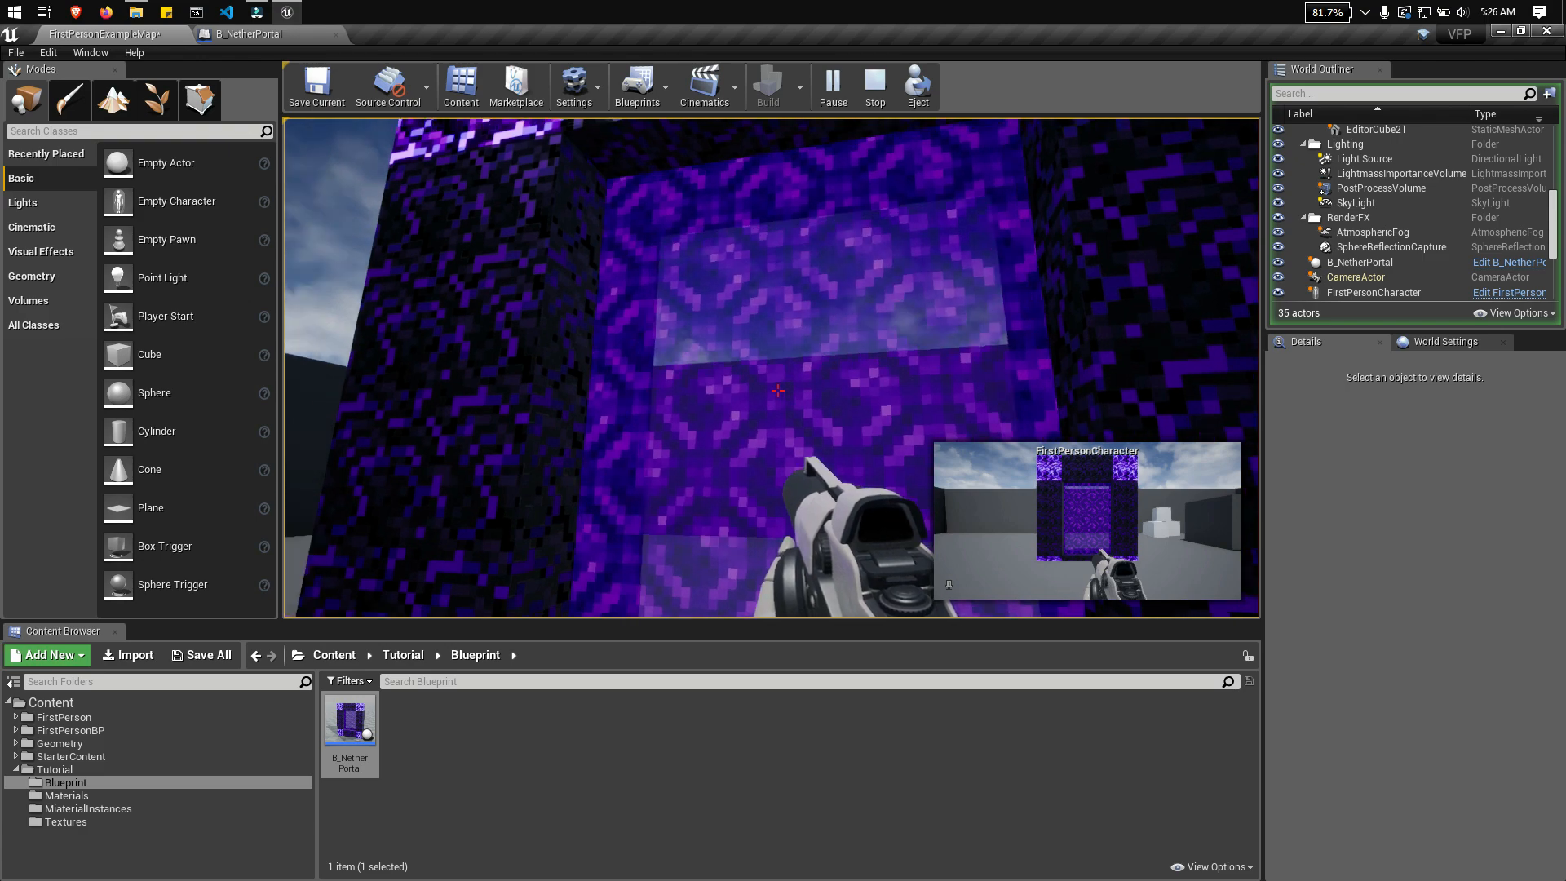
key(s)
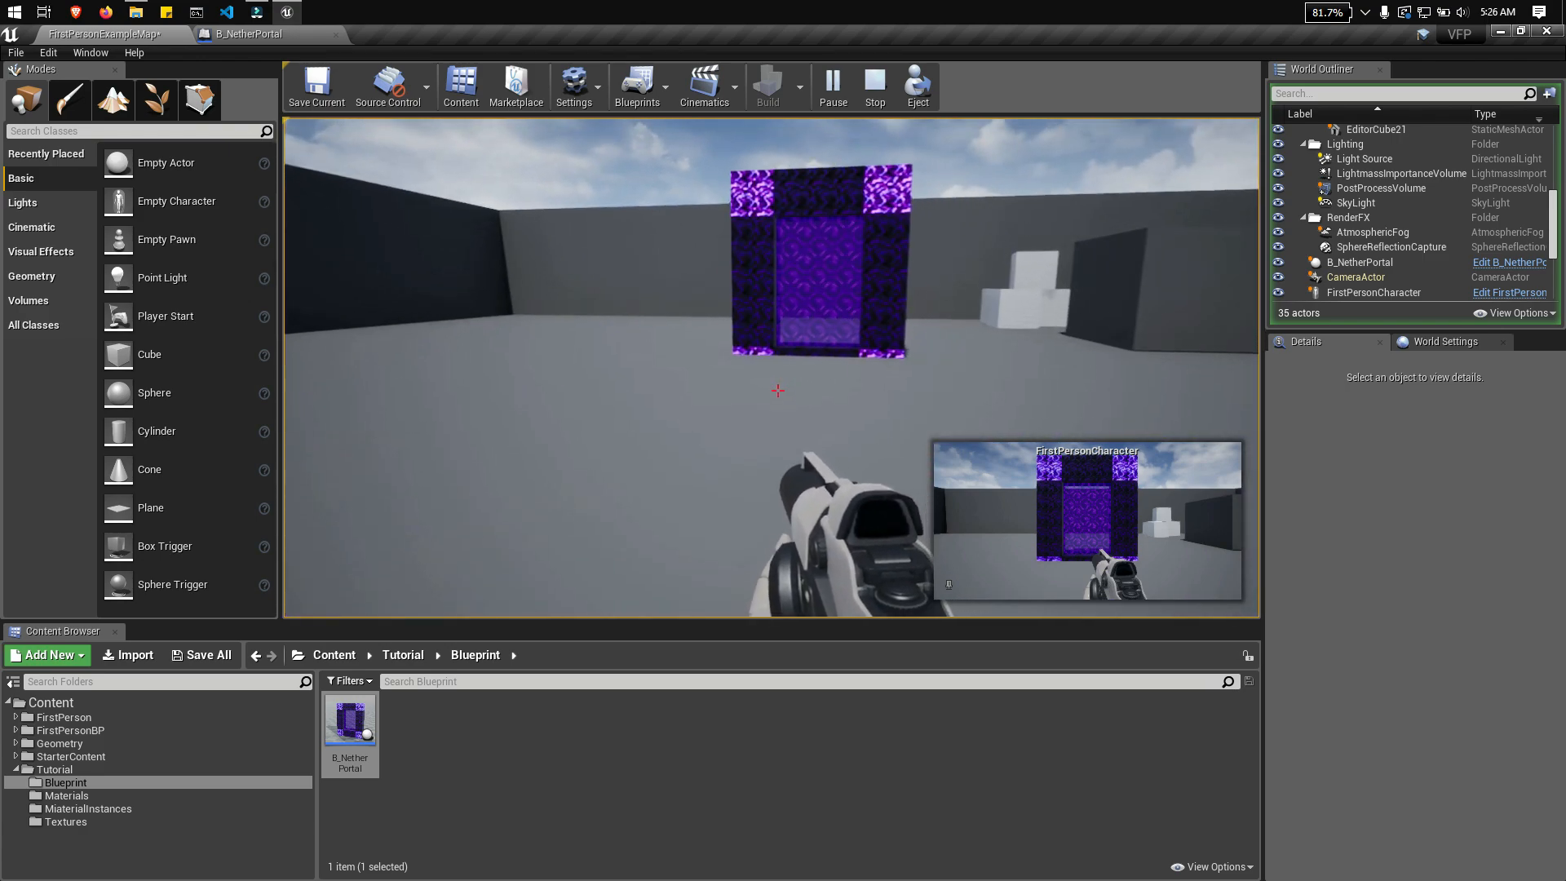
key(w)
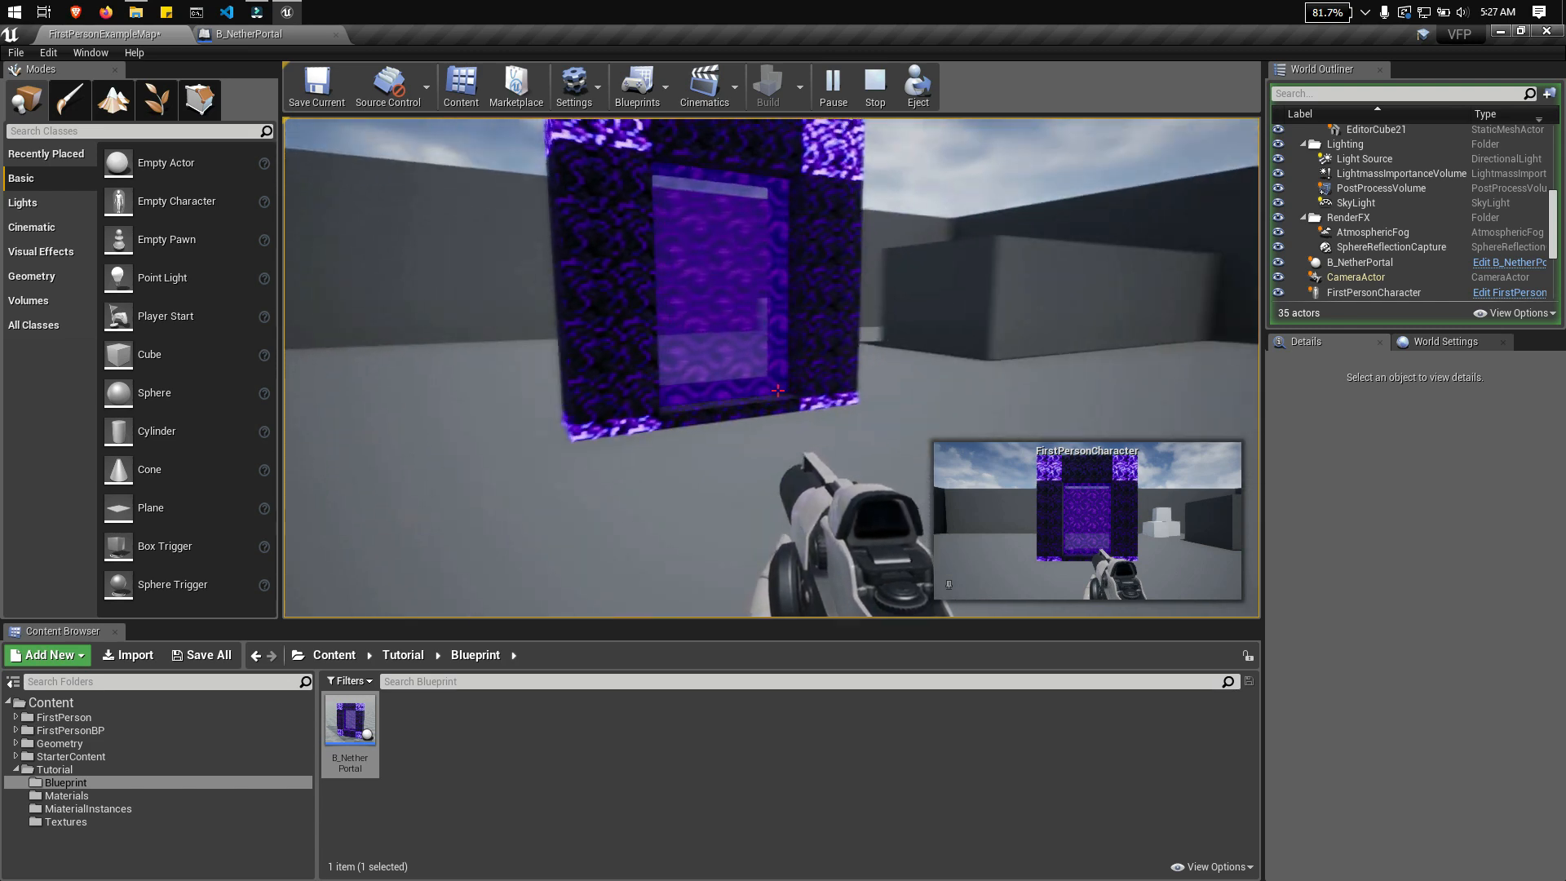
Step: Strafe around both sides of the portal to check its look and sound from different angles, and end the play session
key(d)
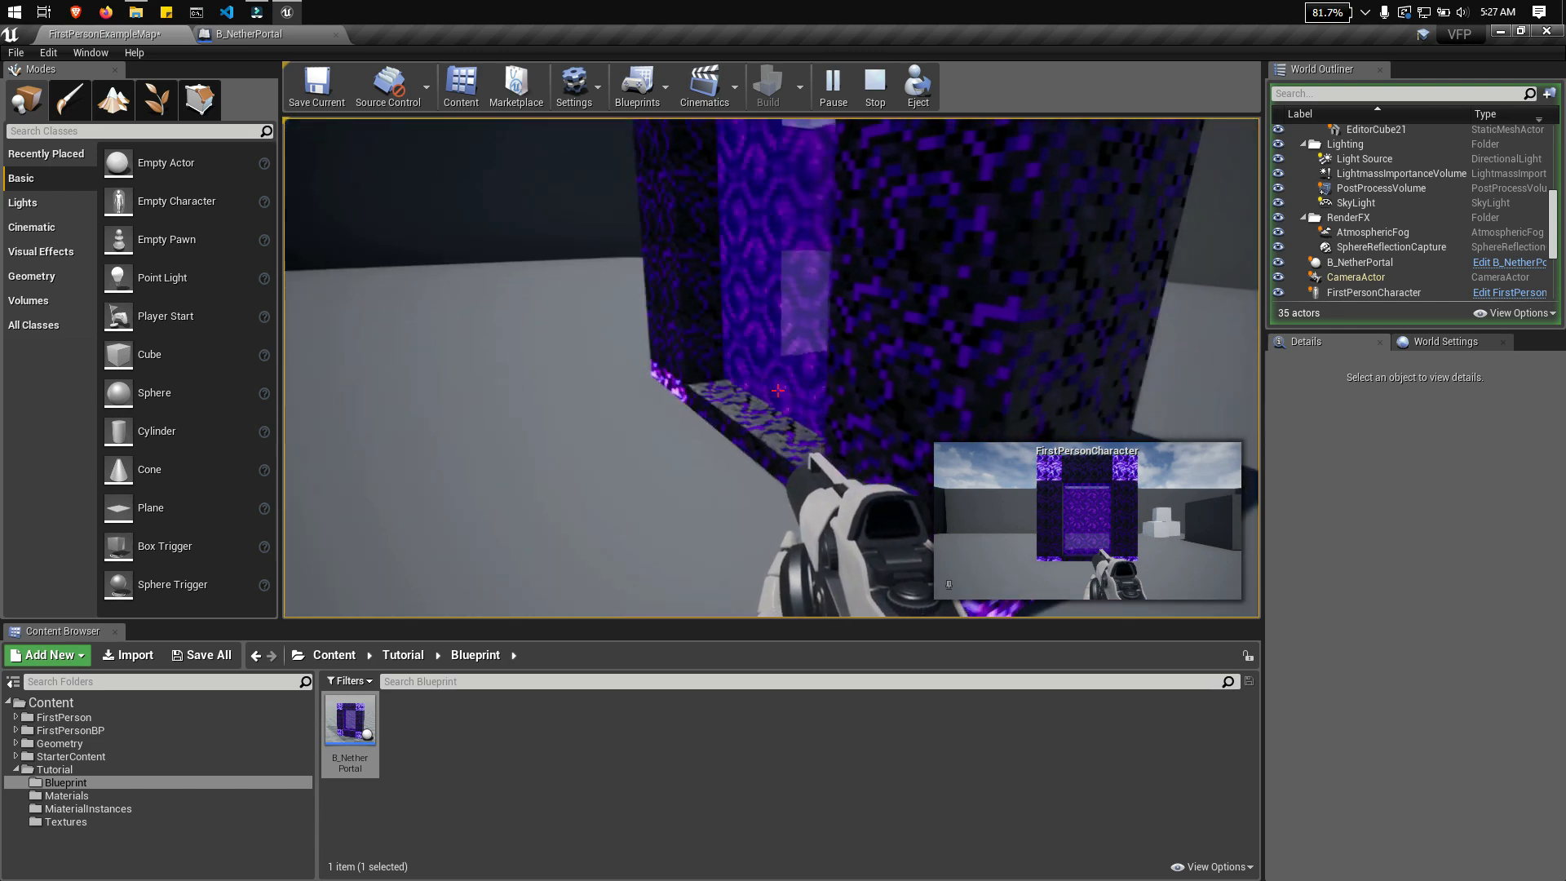
key(a)
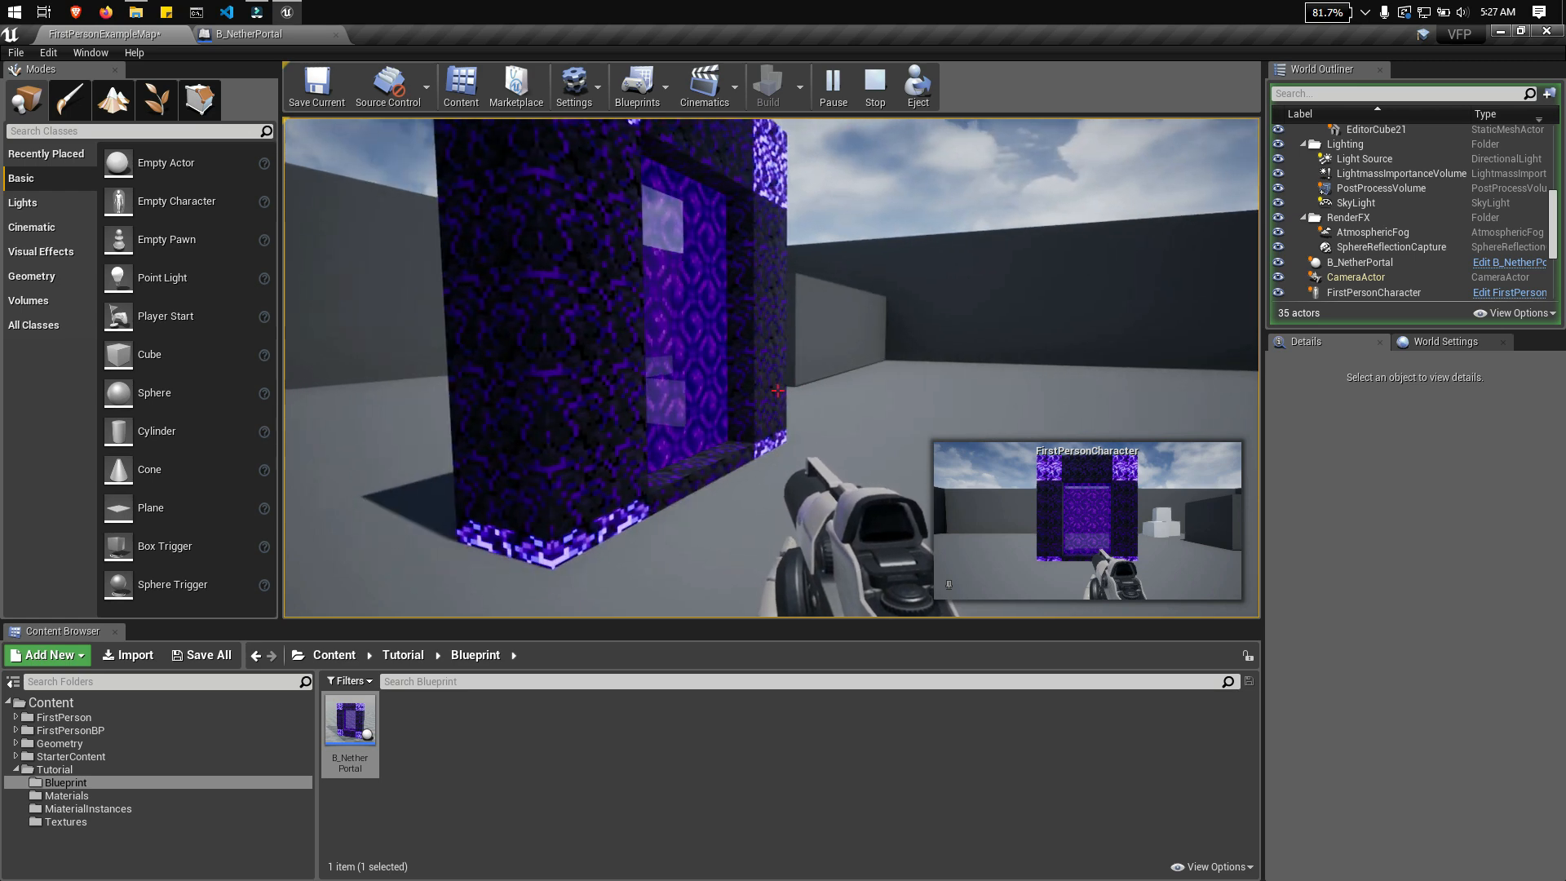
key(w)
key(s)
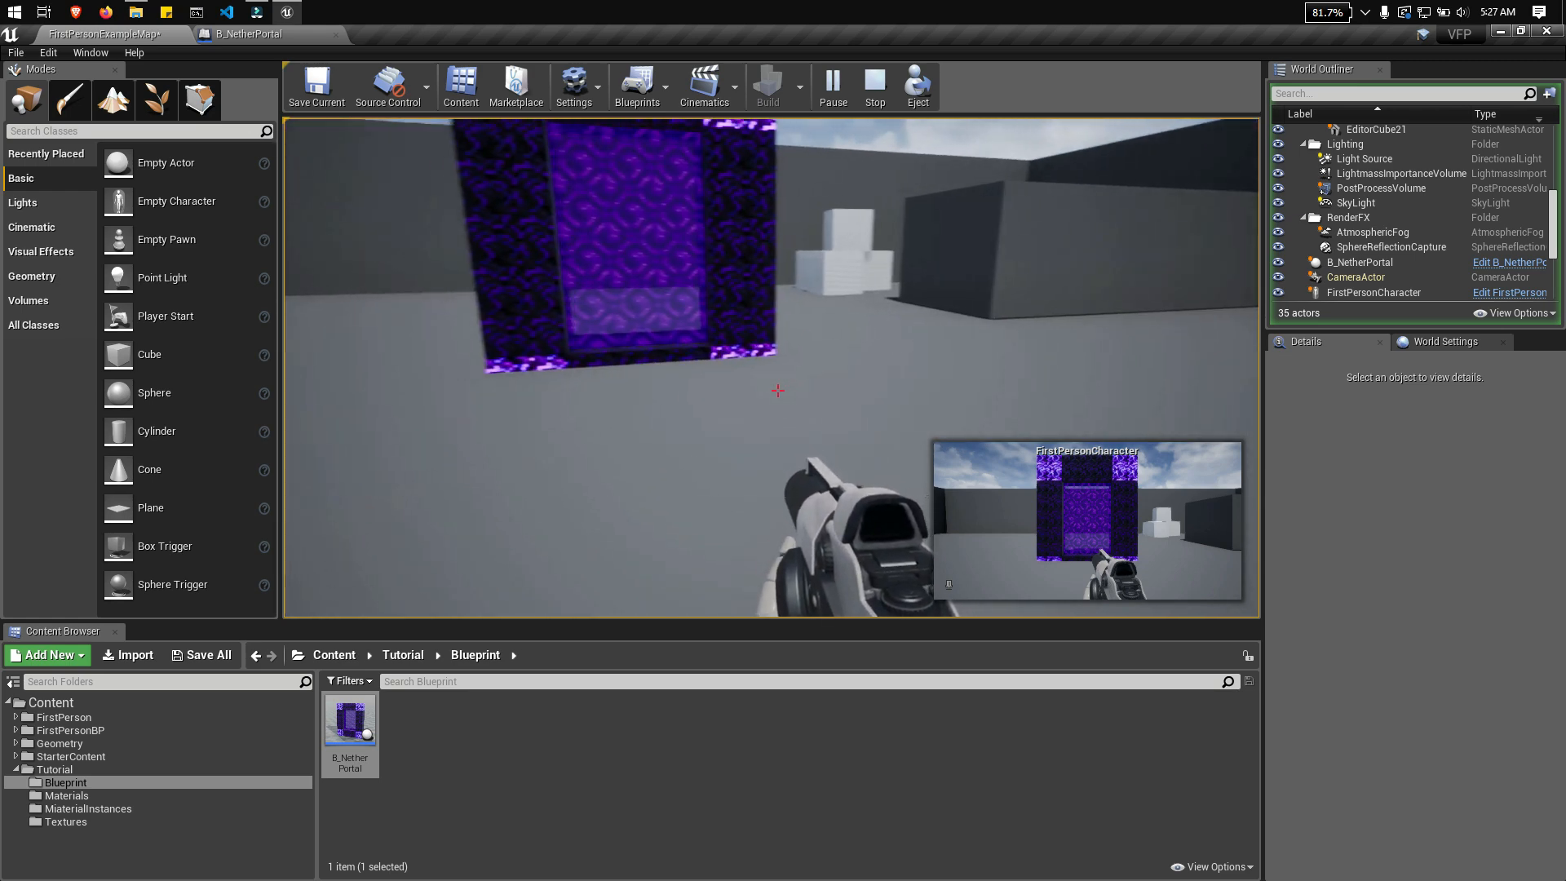
key(d)
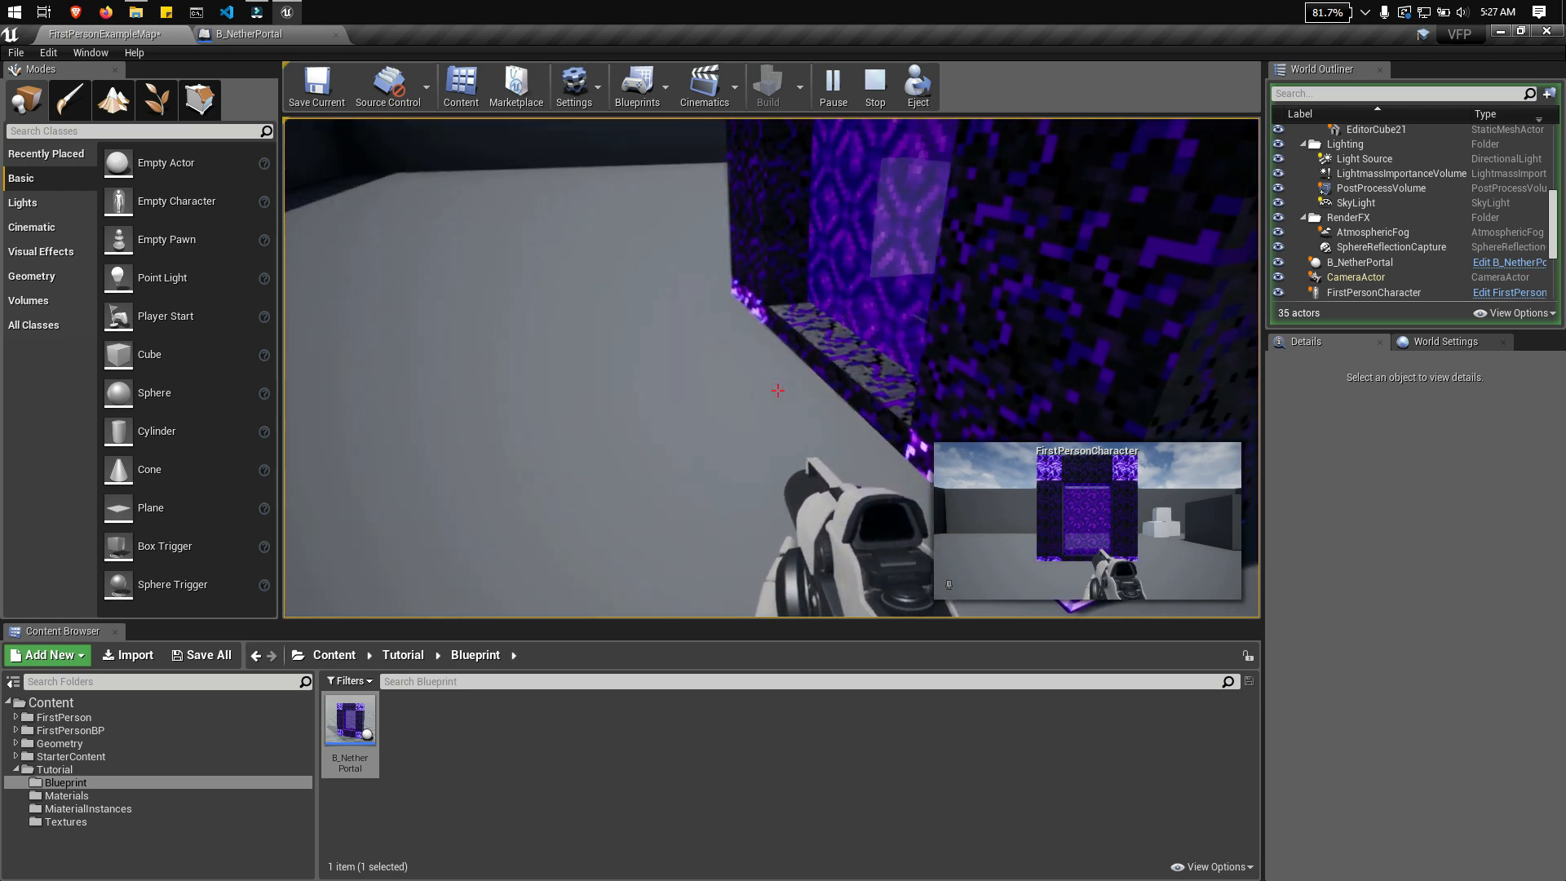
key(w)
key(s)
key(a)
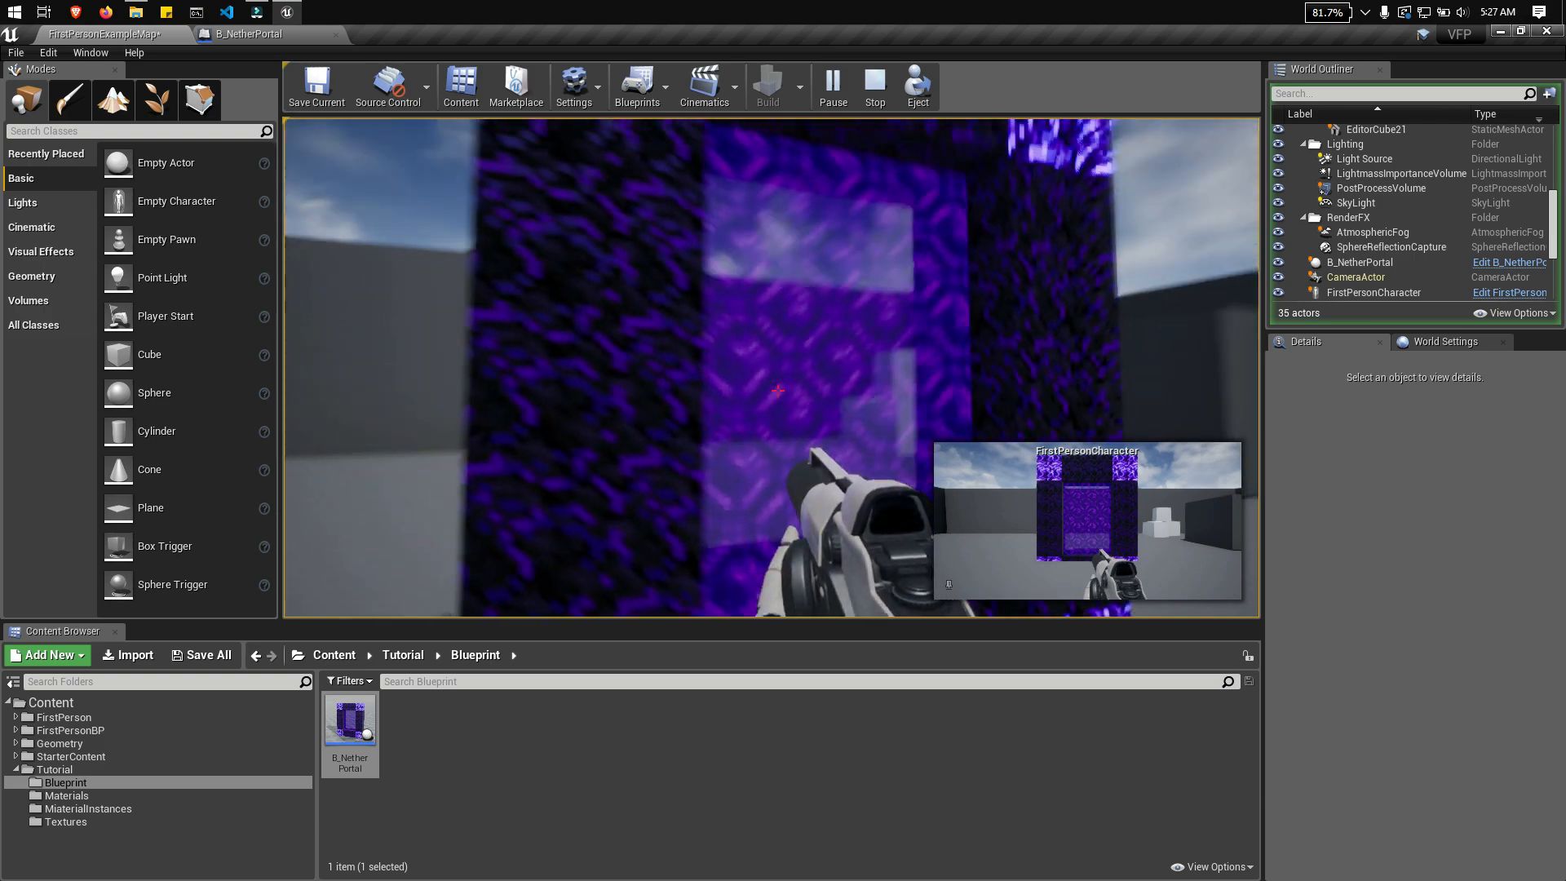
key(d)
key(s)
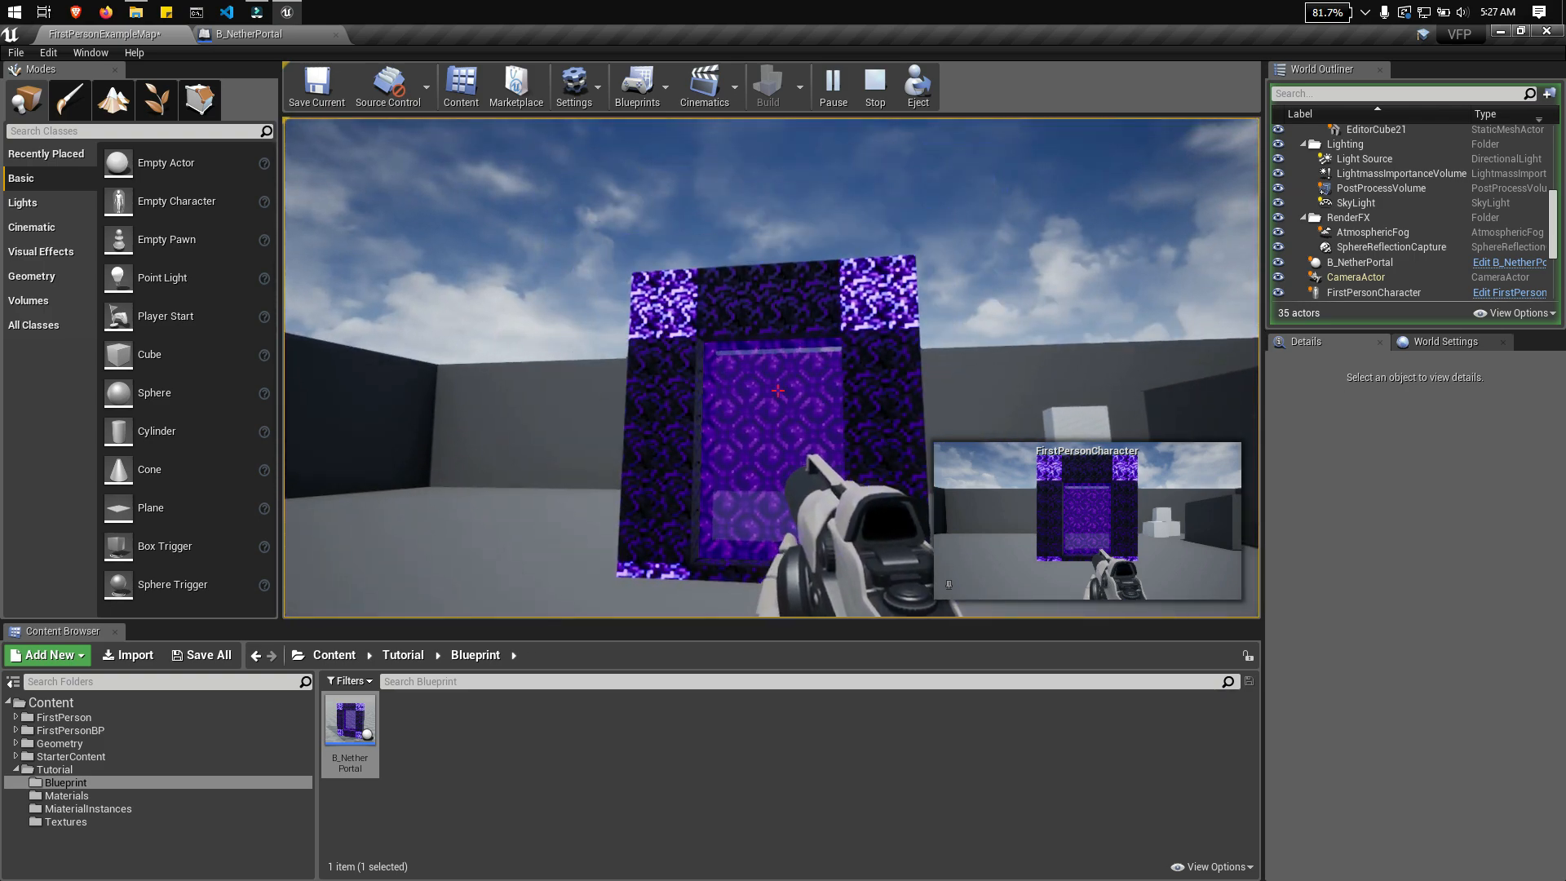
key(w)
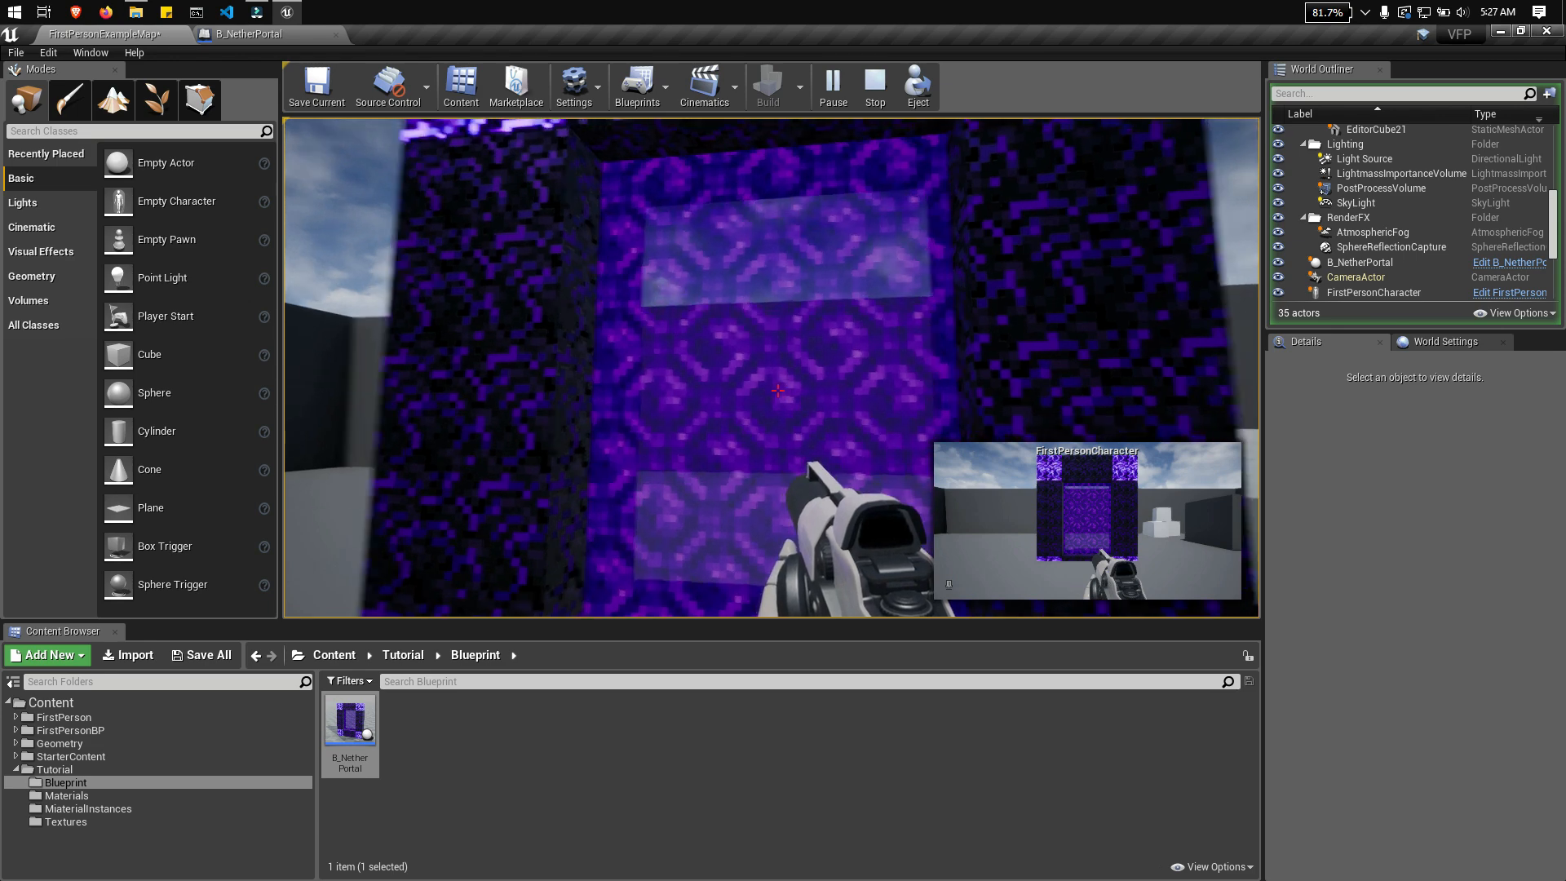
key(Escape)
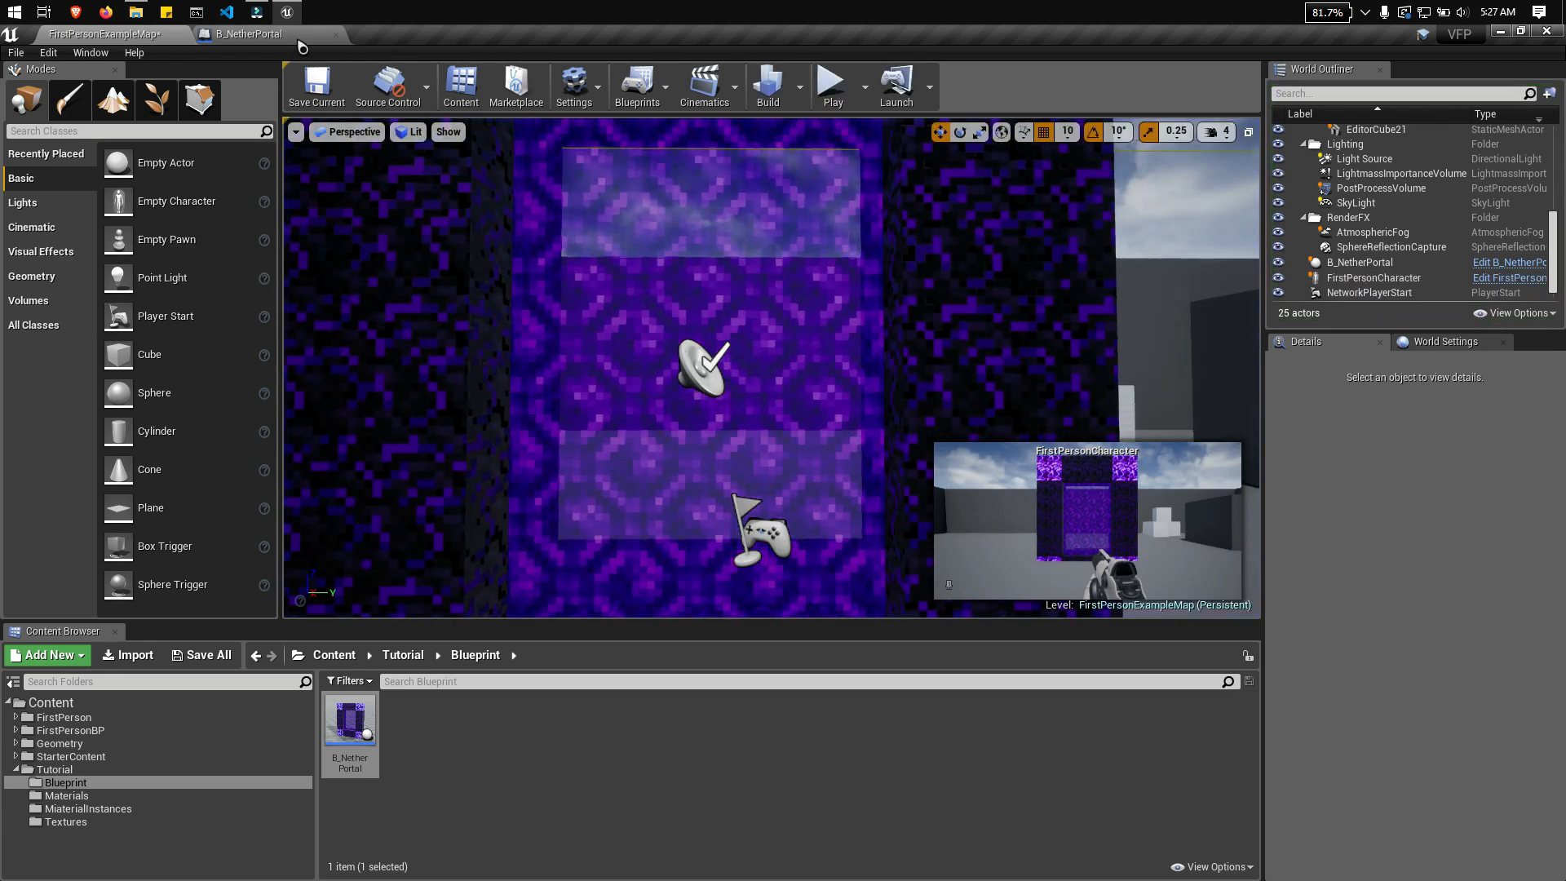
Step: Select the Portal mesh in the B_NetherPortal Blueprint and search the available components for a light
click(289, 37)
scroll(893, 571, up, 5)
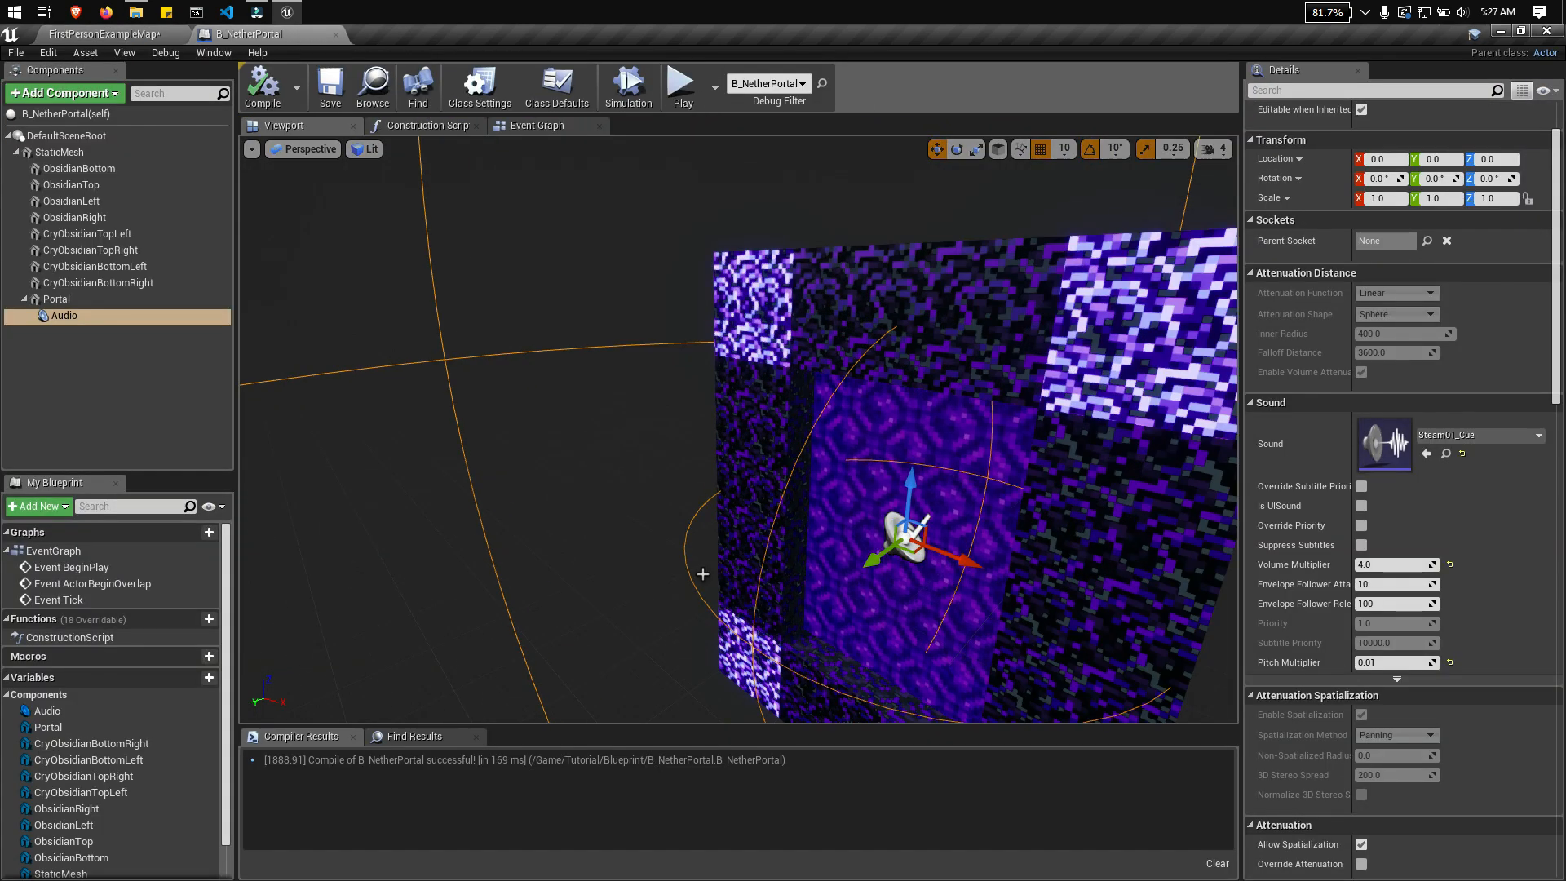
click(56, 298)
right_drag(773, 522, 889, 519)
click(65, 93)
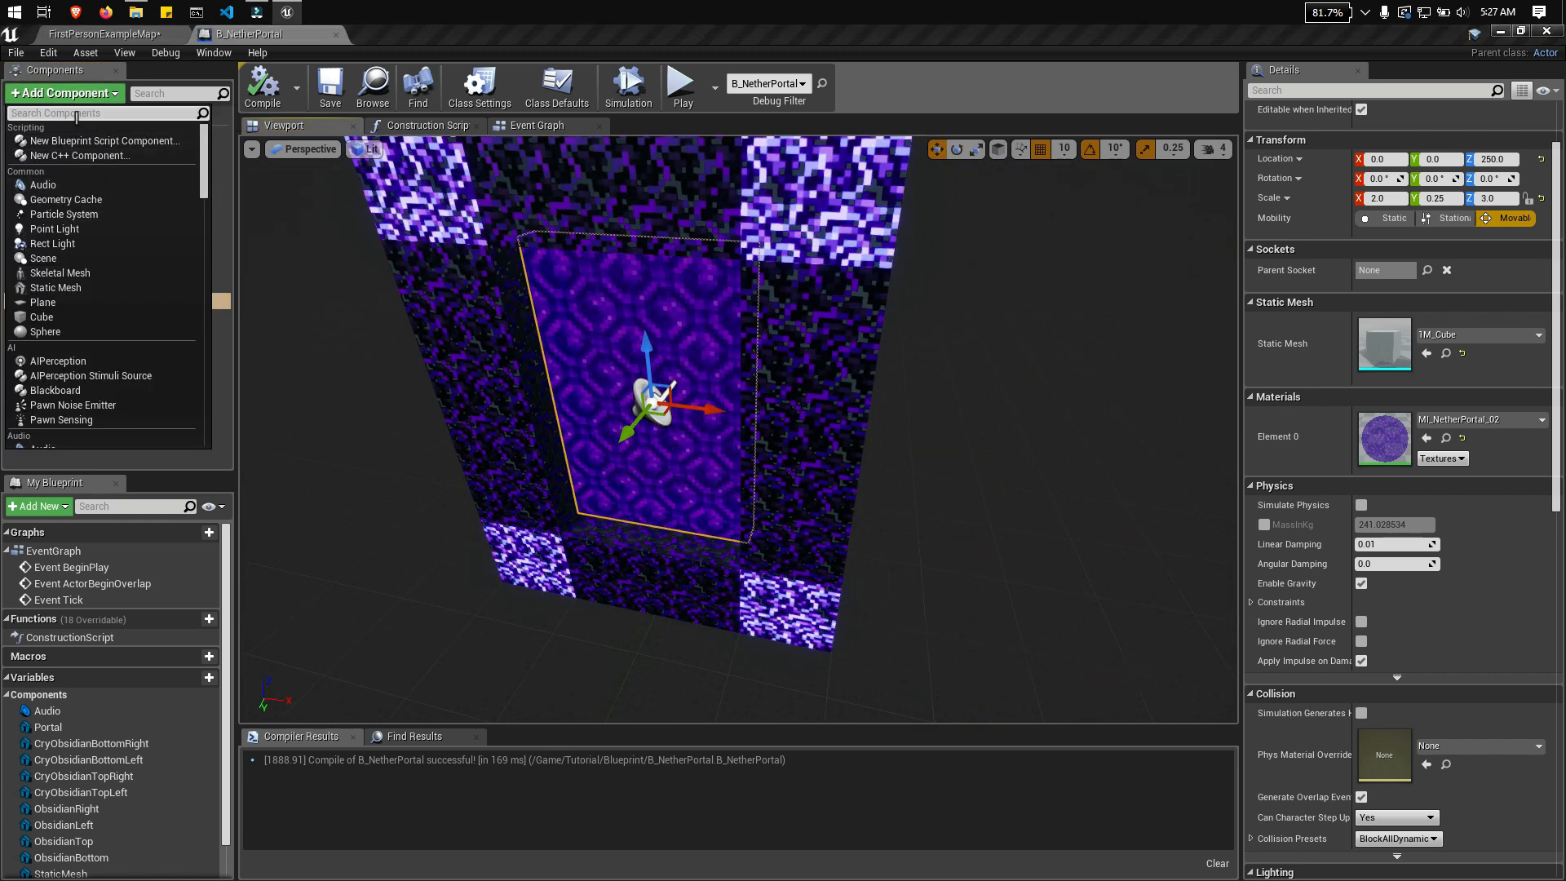
text(ligh)
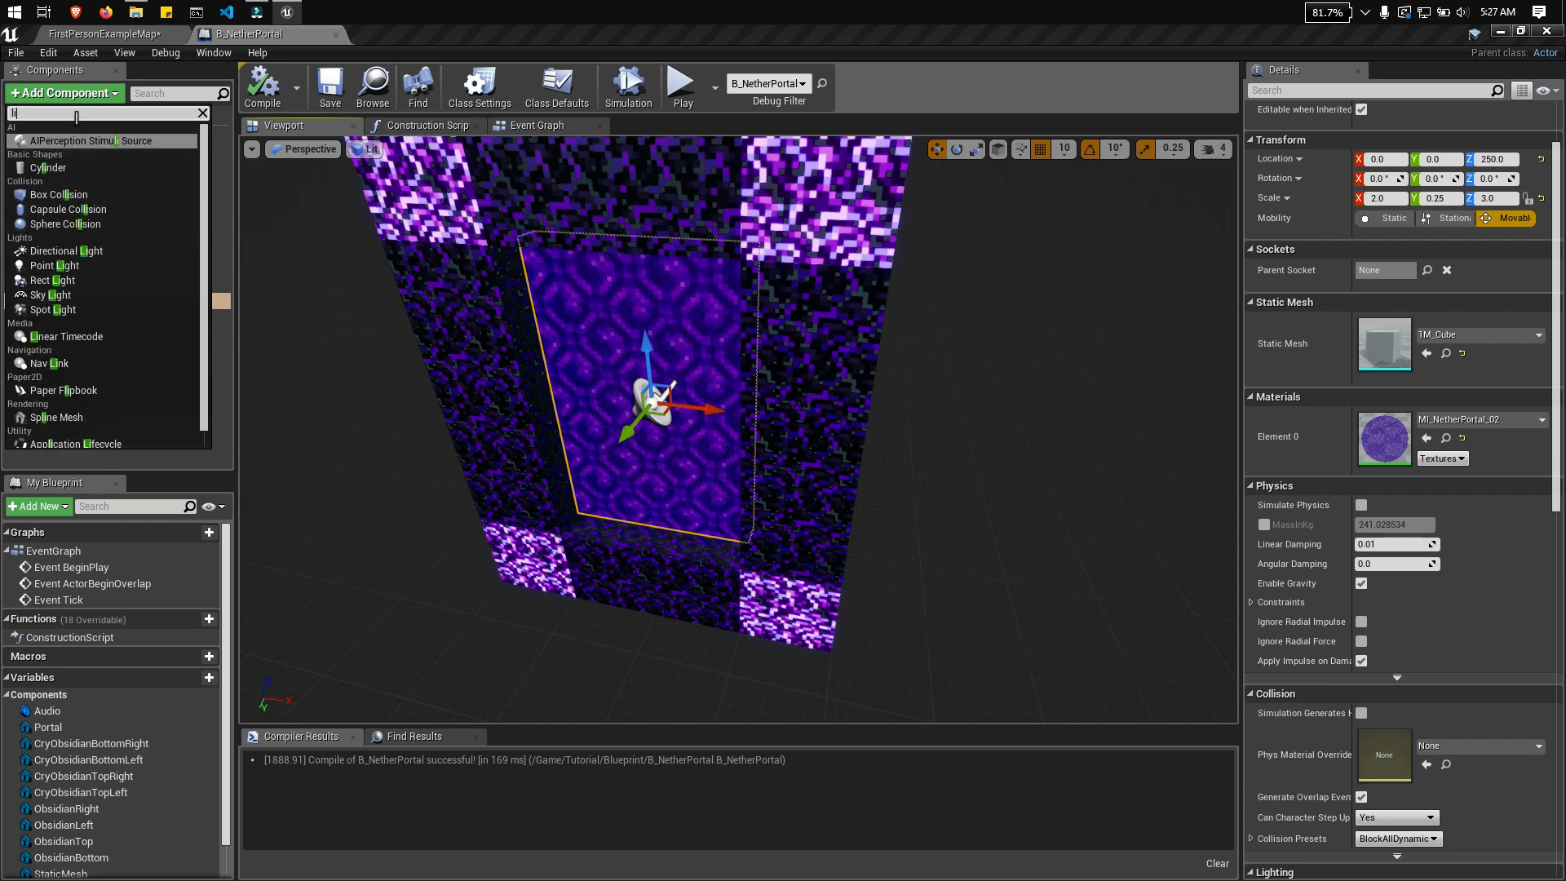
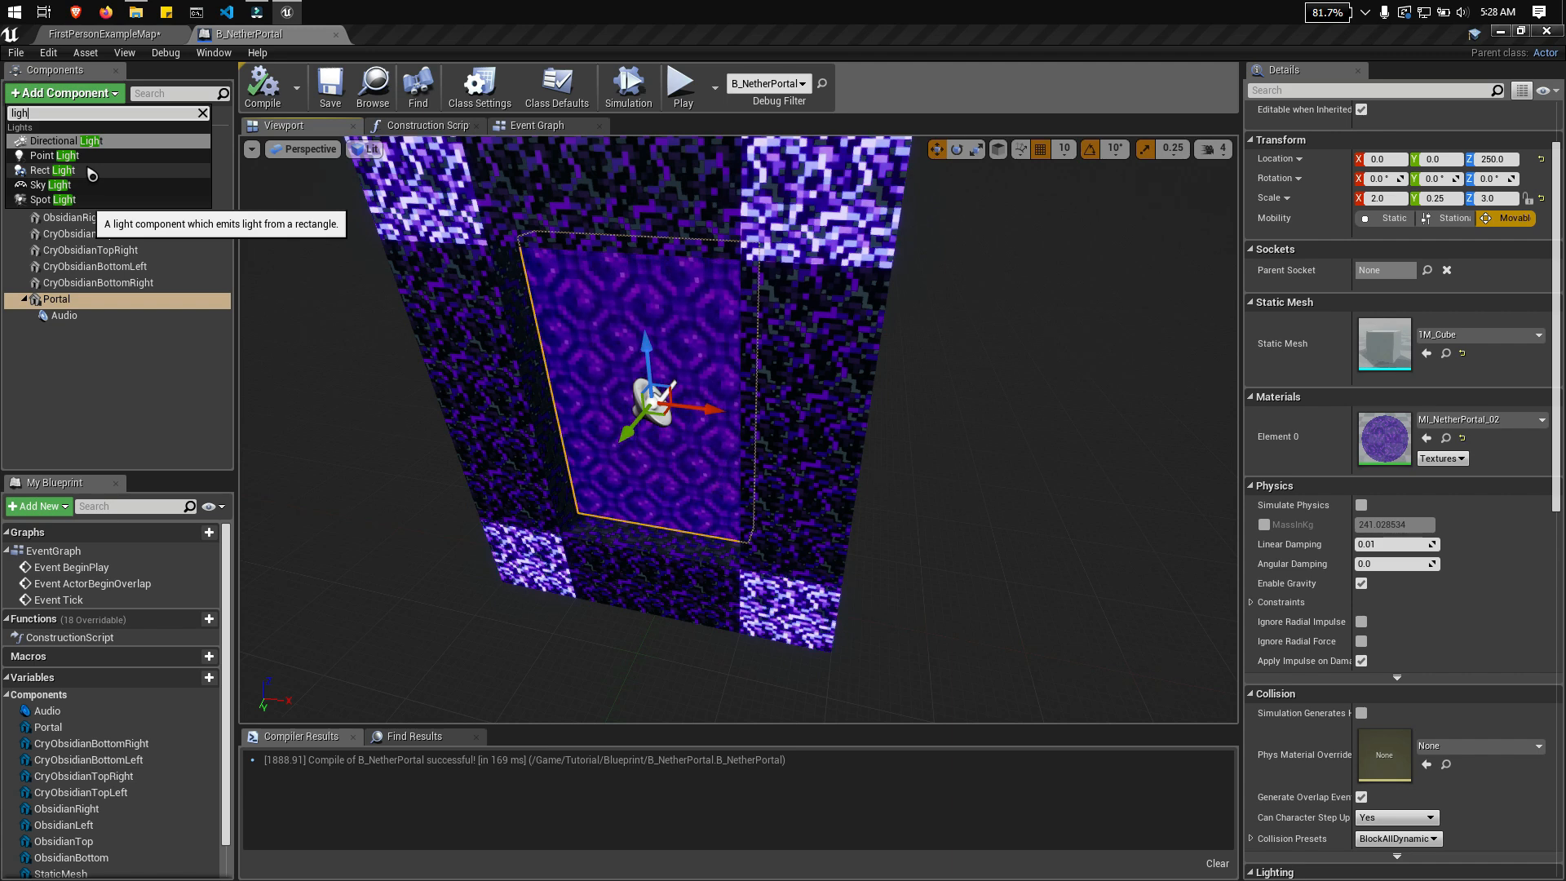
Step: Add a Rect Light under the Portal mesh and rotate it 90° about Z so it faces out of the portal
click(92, 174)
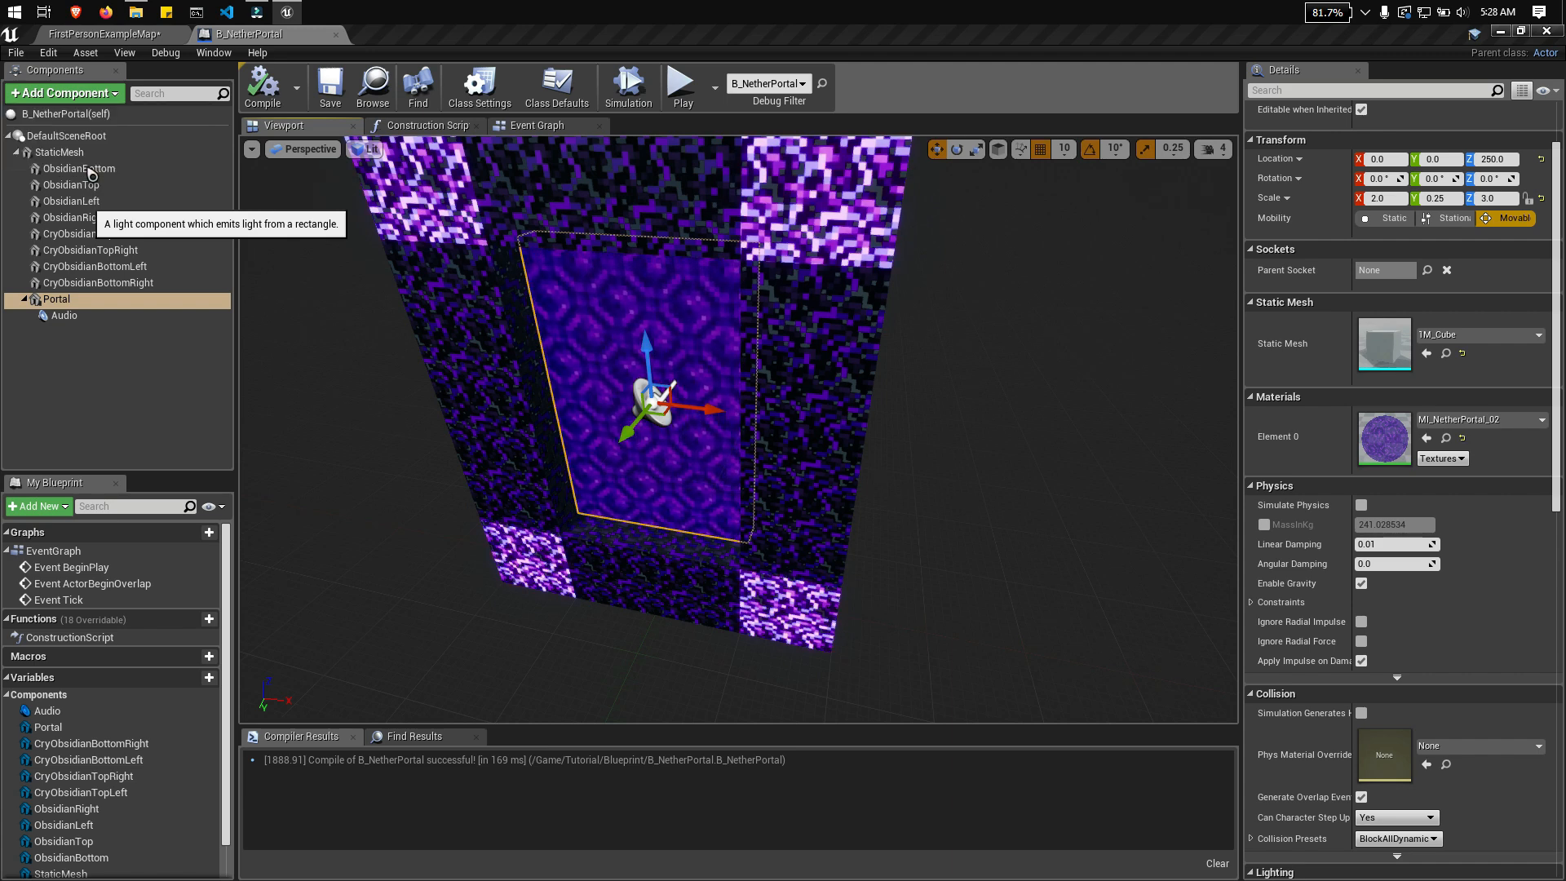
right_drag(775, 424, 840, 432)
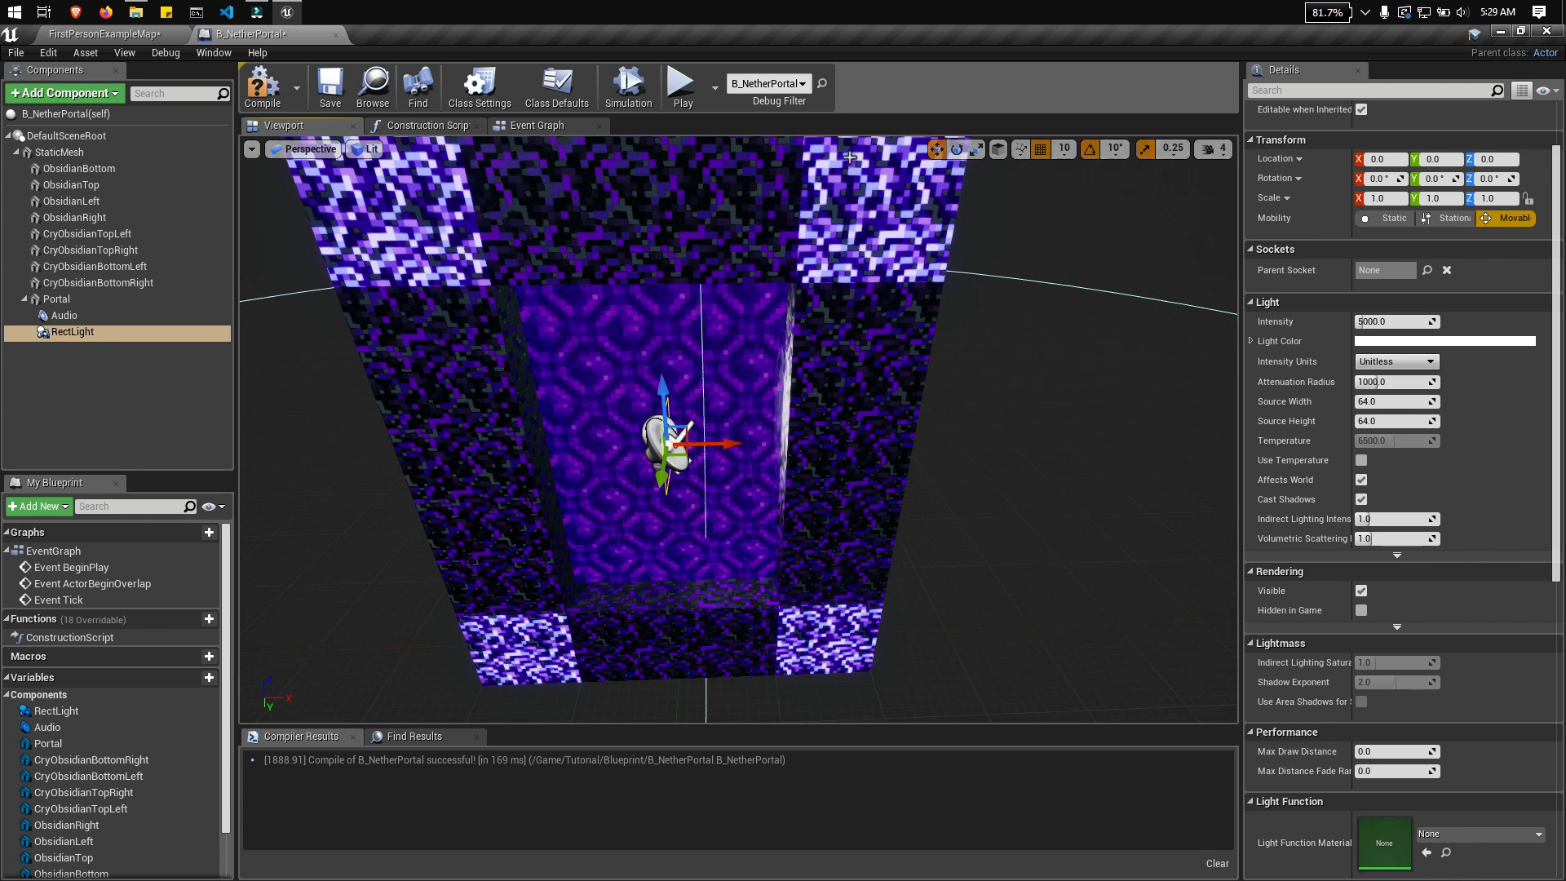
click(956, 149)
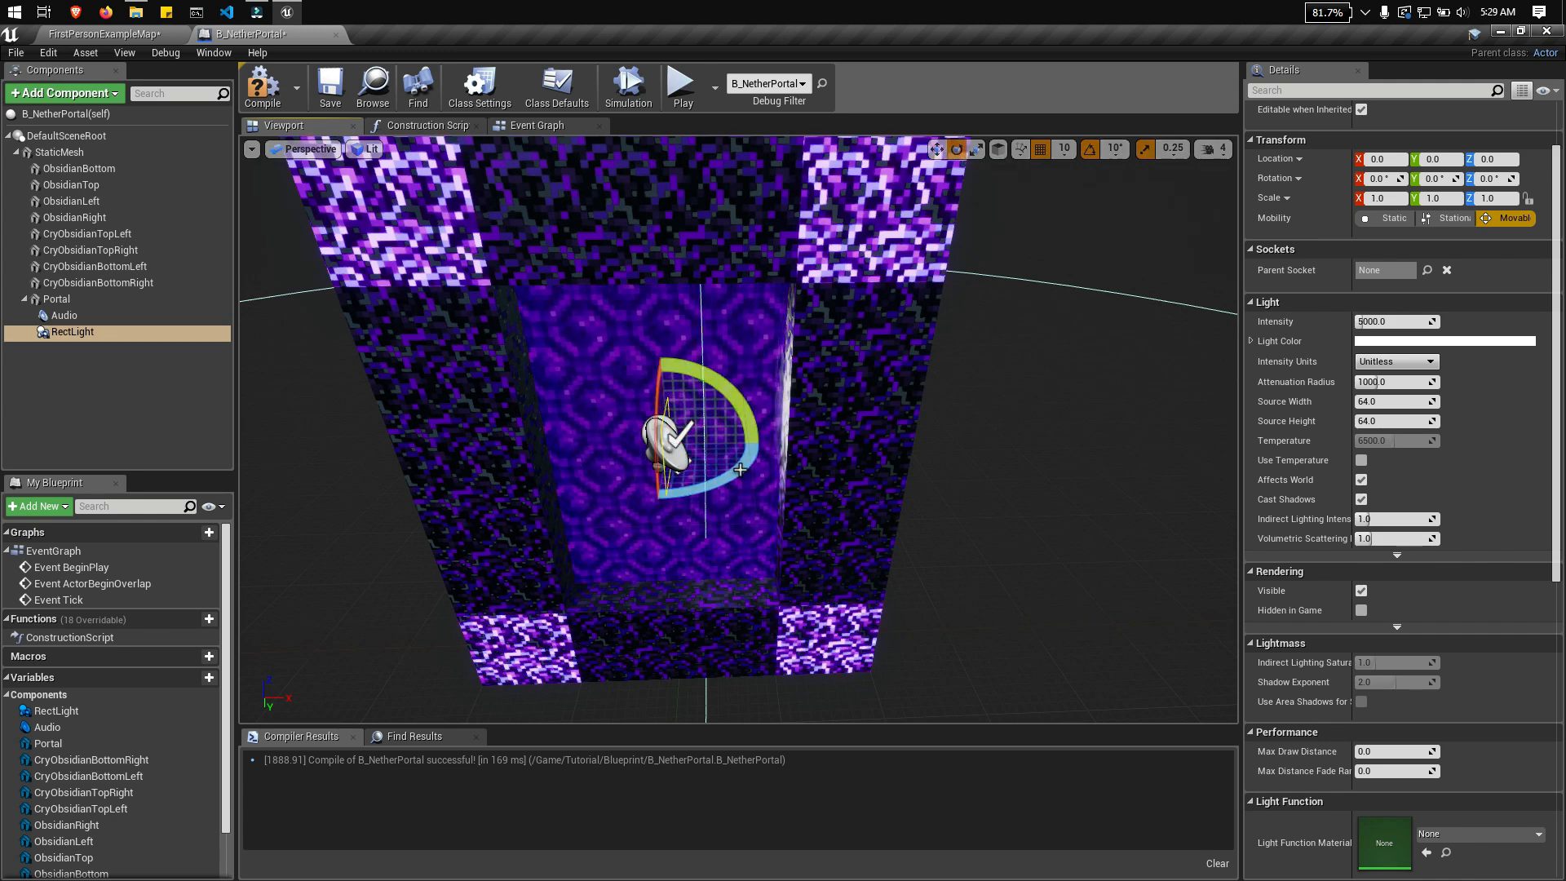
drag(731, 462, 711, 497)
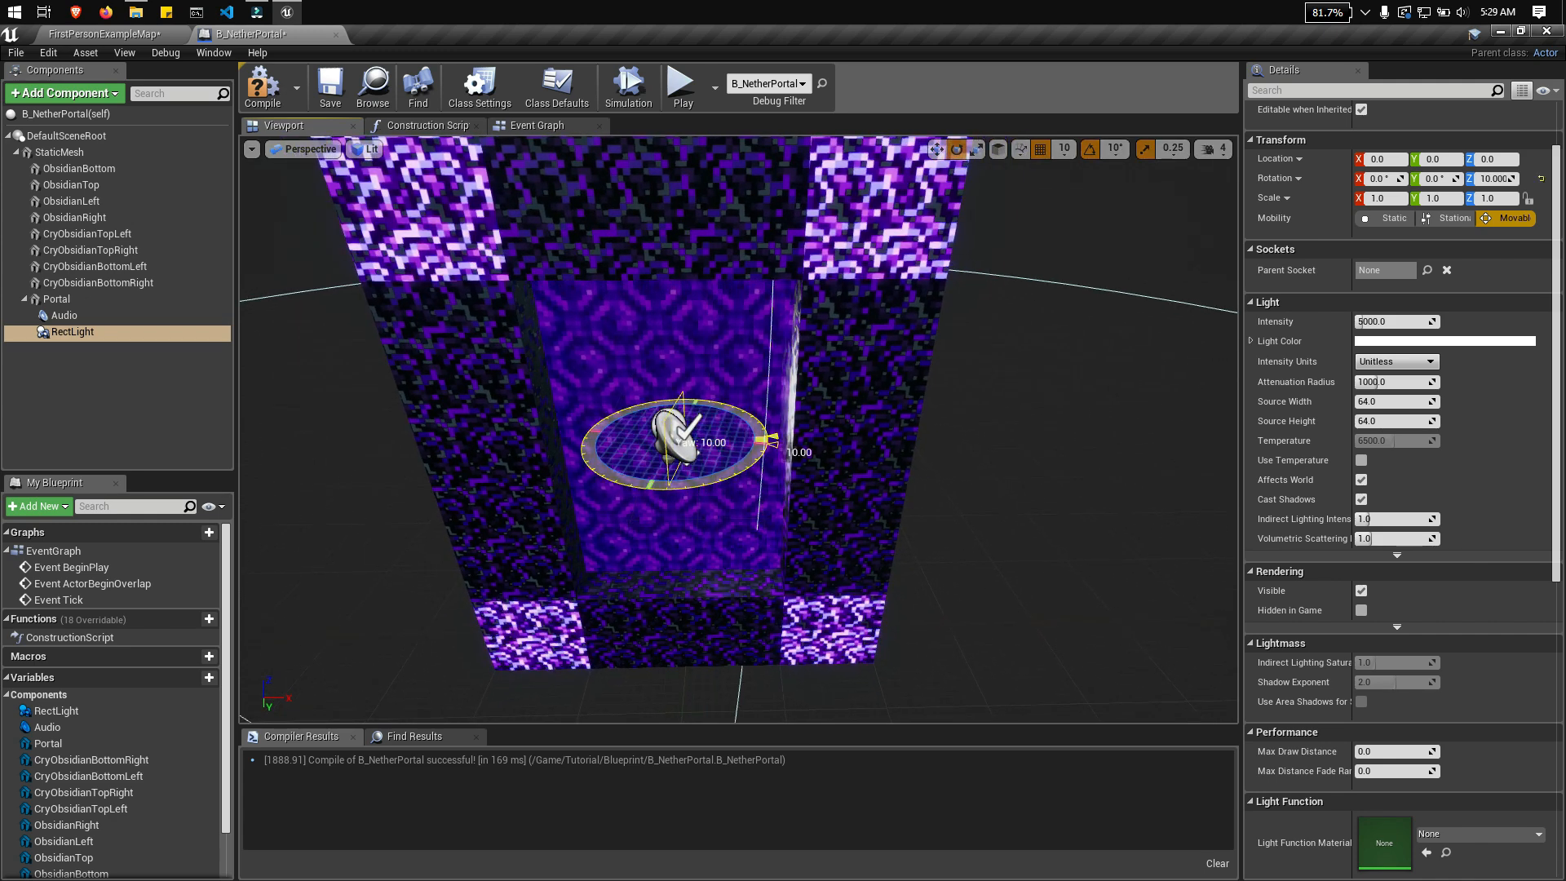
drag(770, 440, 687, 493)
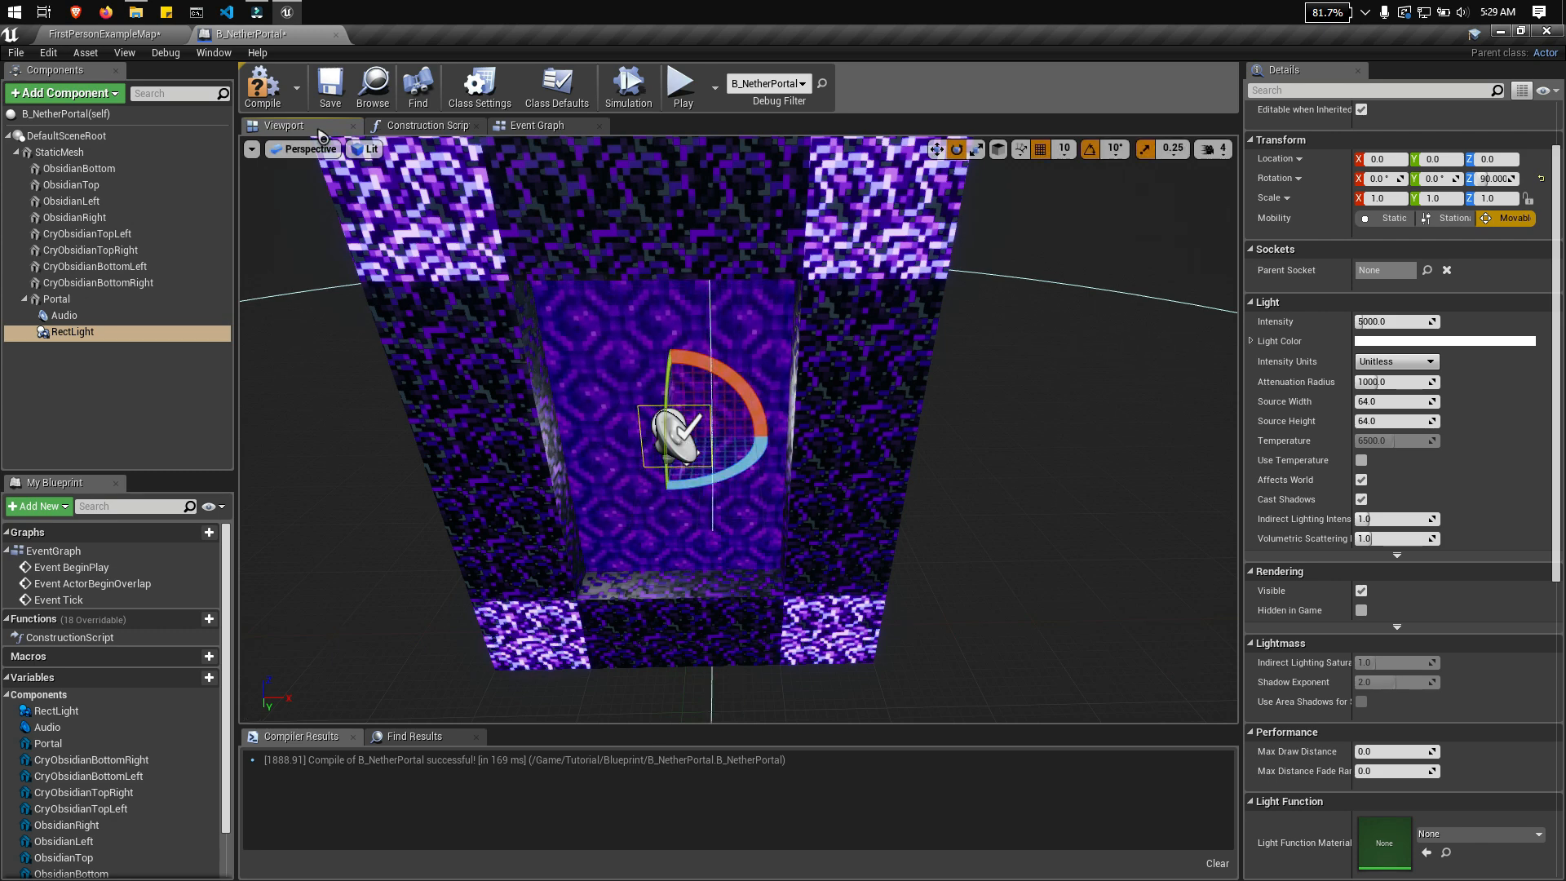
Step: Move the rect light out in front of the portal surface to a Y location of about 40
mouse_move(1045, 402)
right_down()
mouse_move(906, 396)
mouse_move(1040, 400)
right_up()
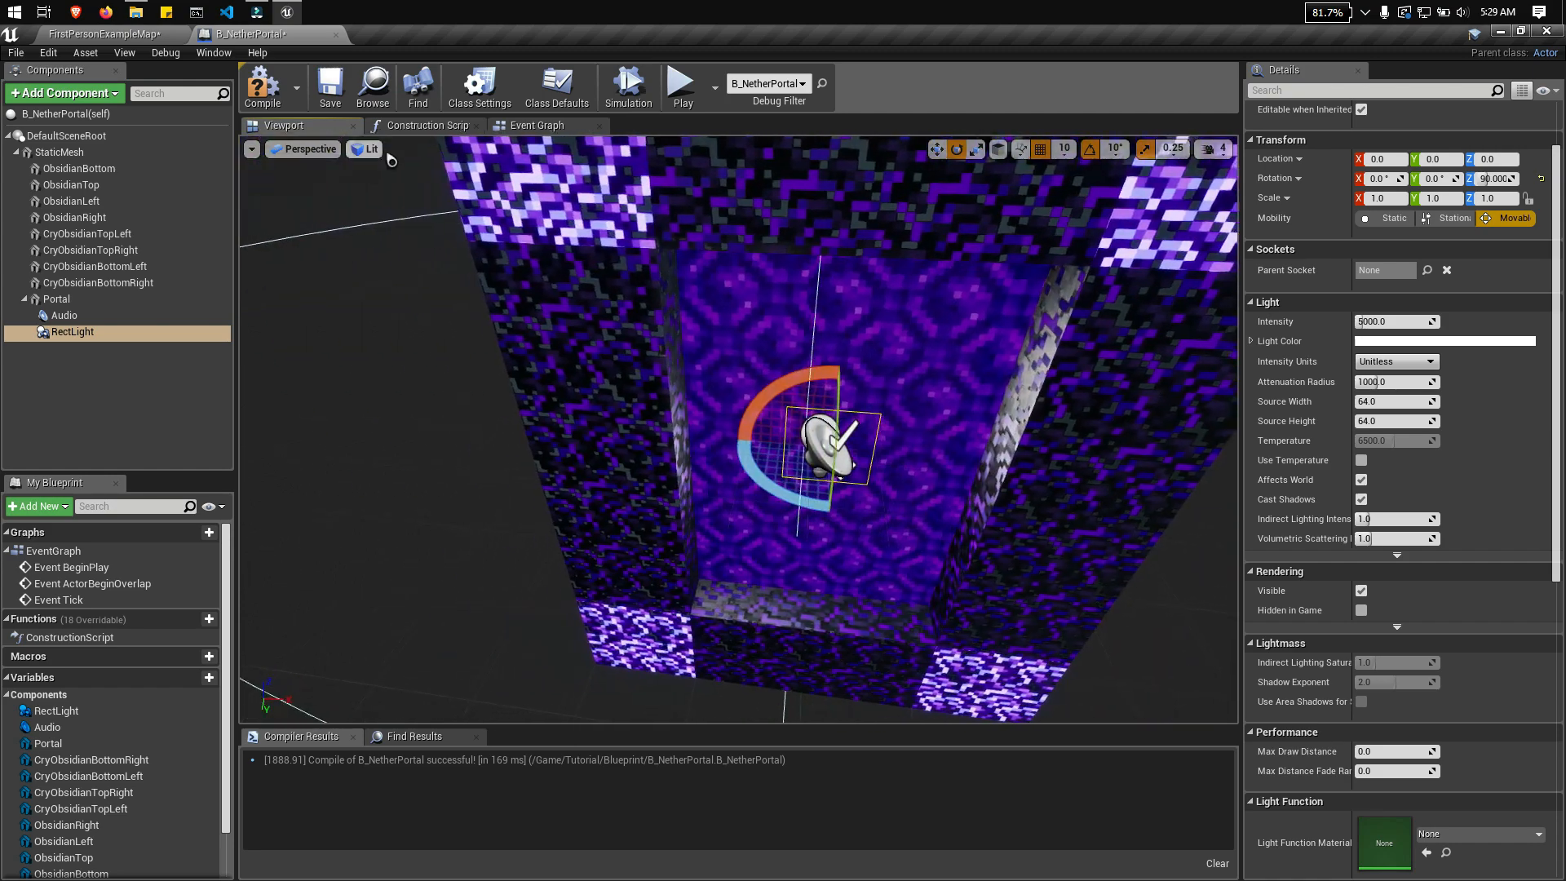
click(324, 153)
click(318, 277)
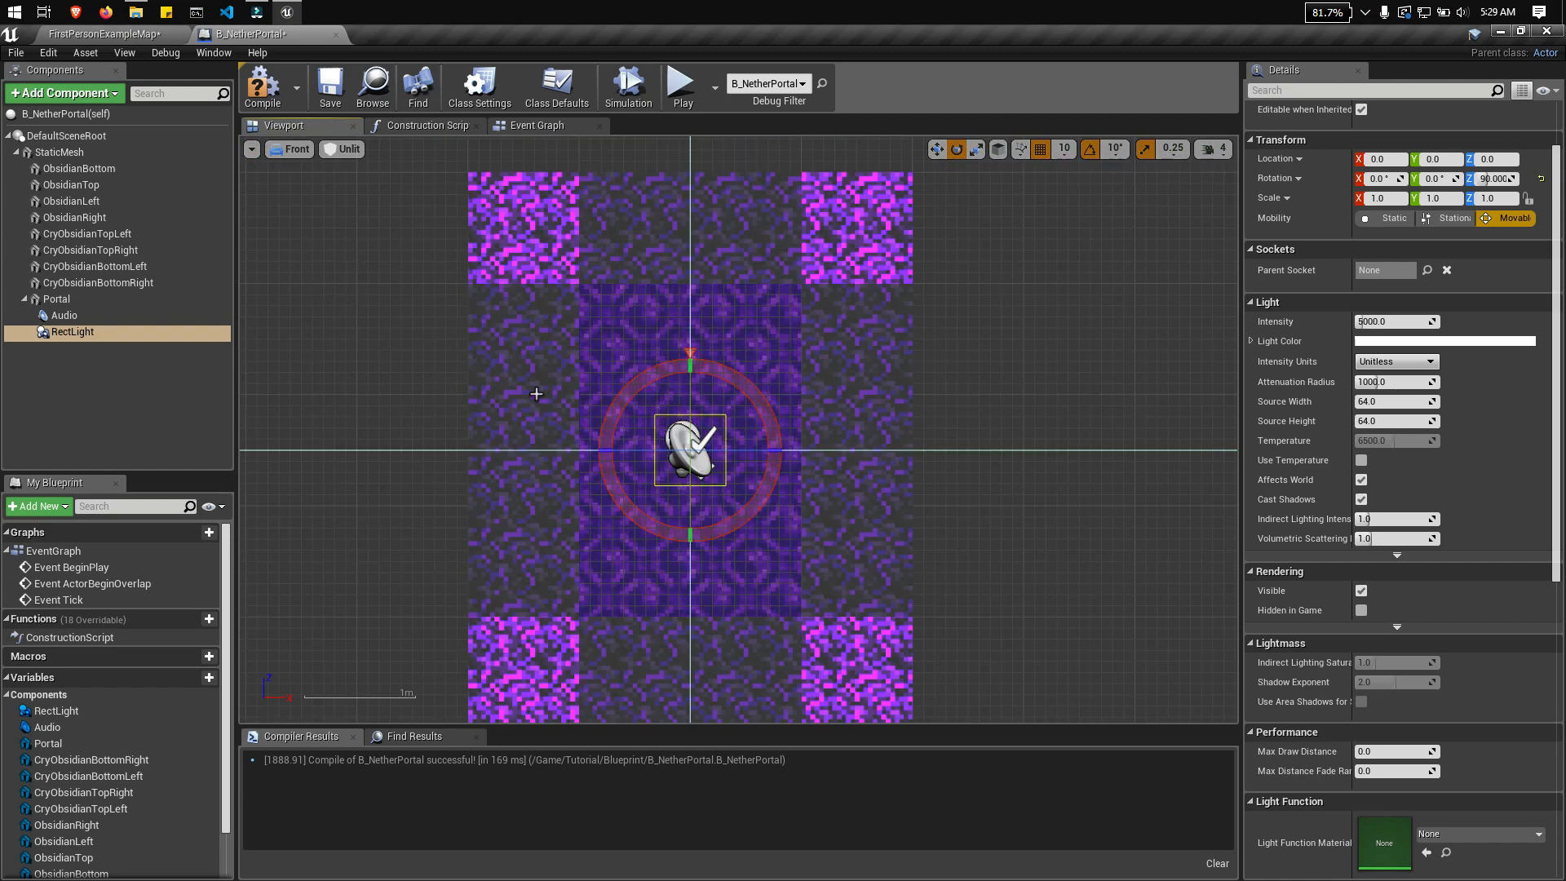
scroll(609, 389, up, 2)
mouse_move(784, 328)
right_down()
mouse_move(776, 394)
mouse_move(810, 315)
right_up()
click(291, 149)
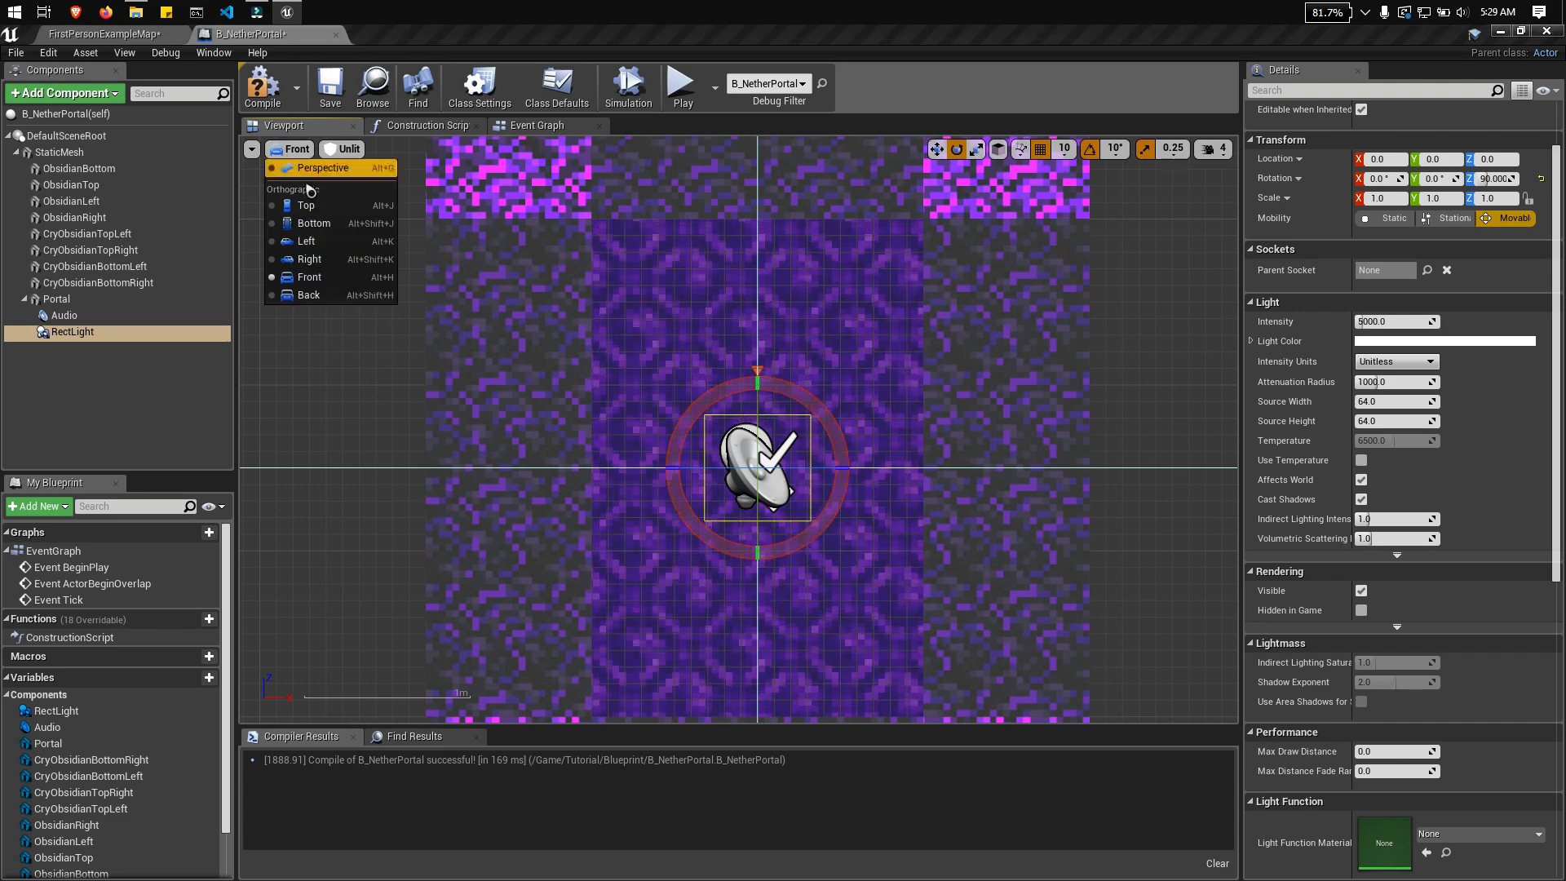
click(323, 169)
right_drag(620, 367, 416, 389)
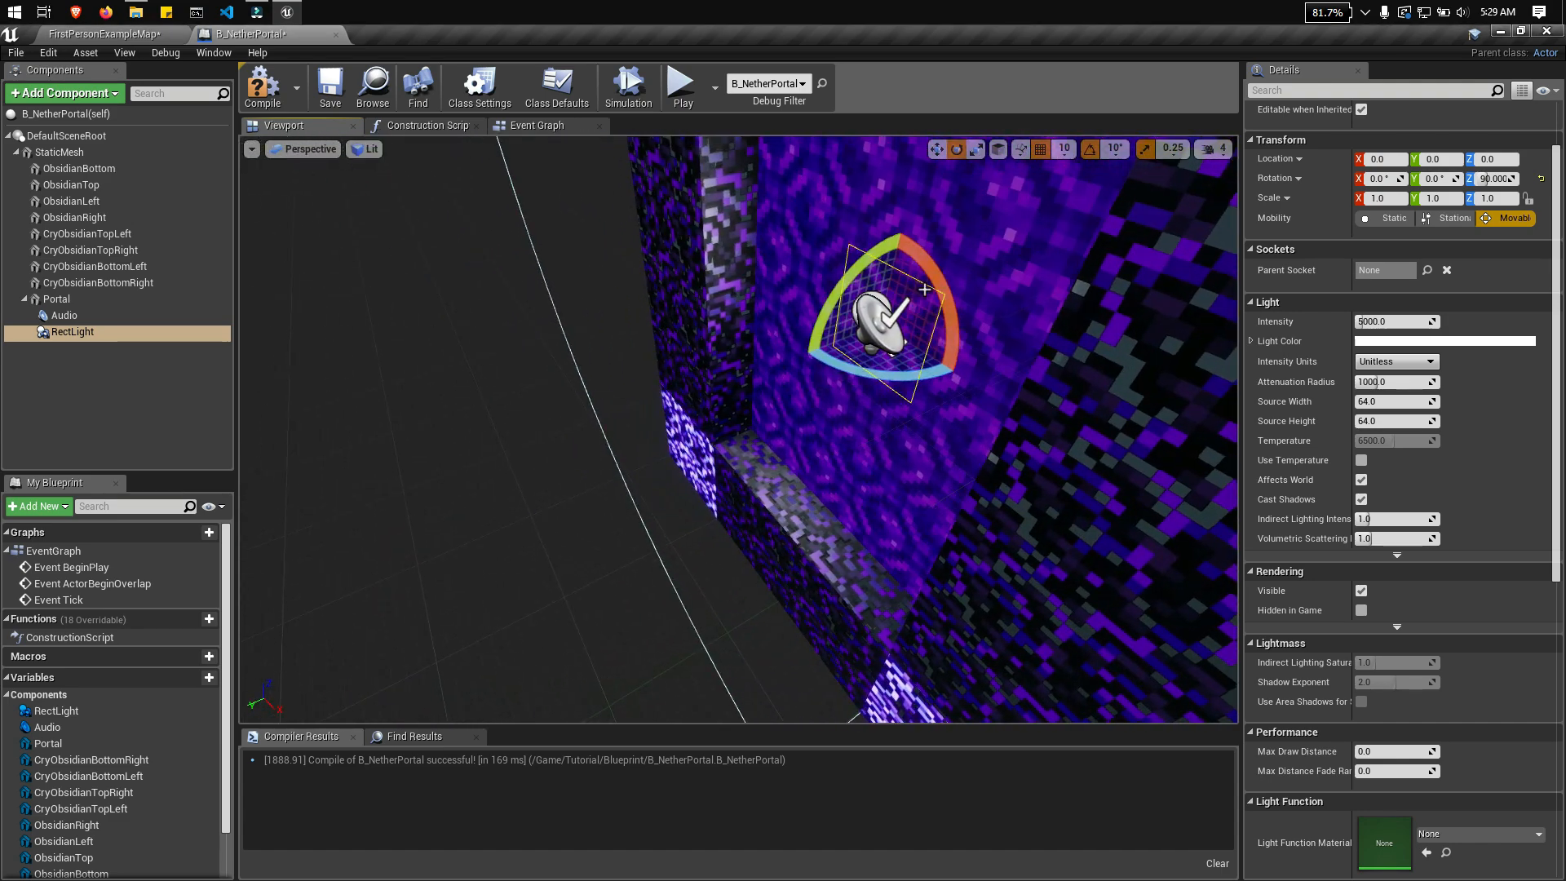
click(936, 148)
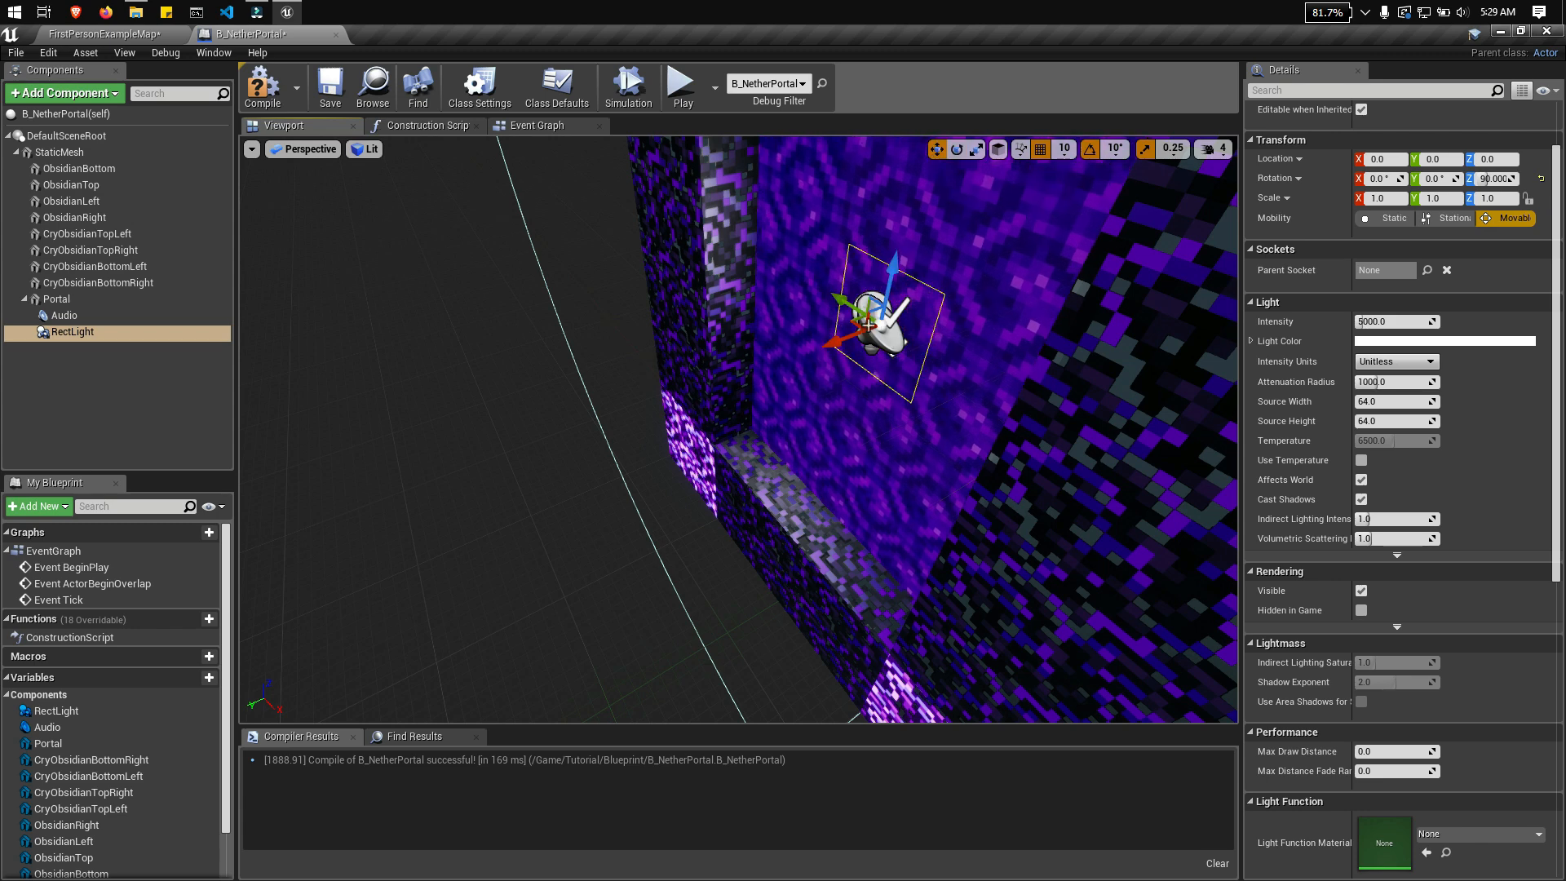
right_drag(841, 343, 897, 335)
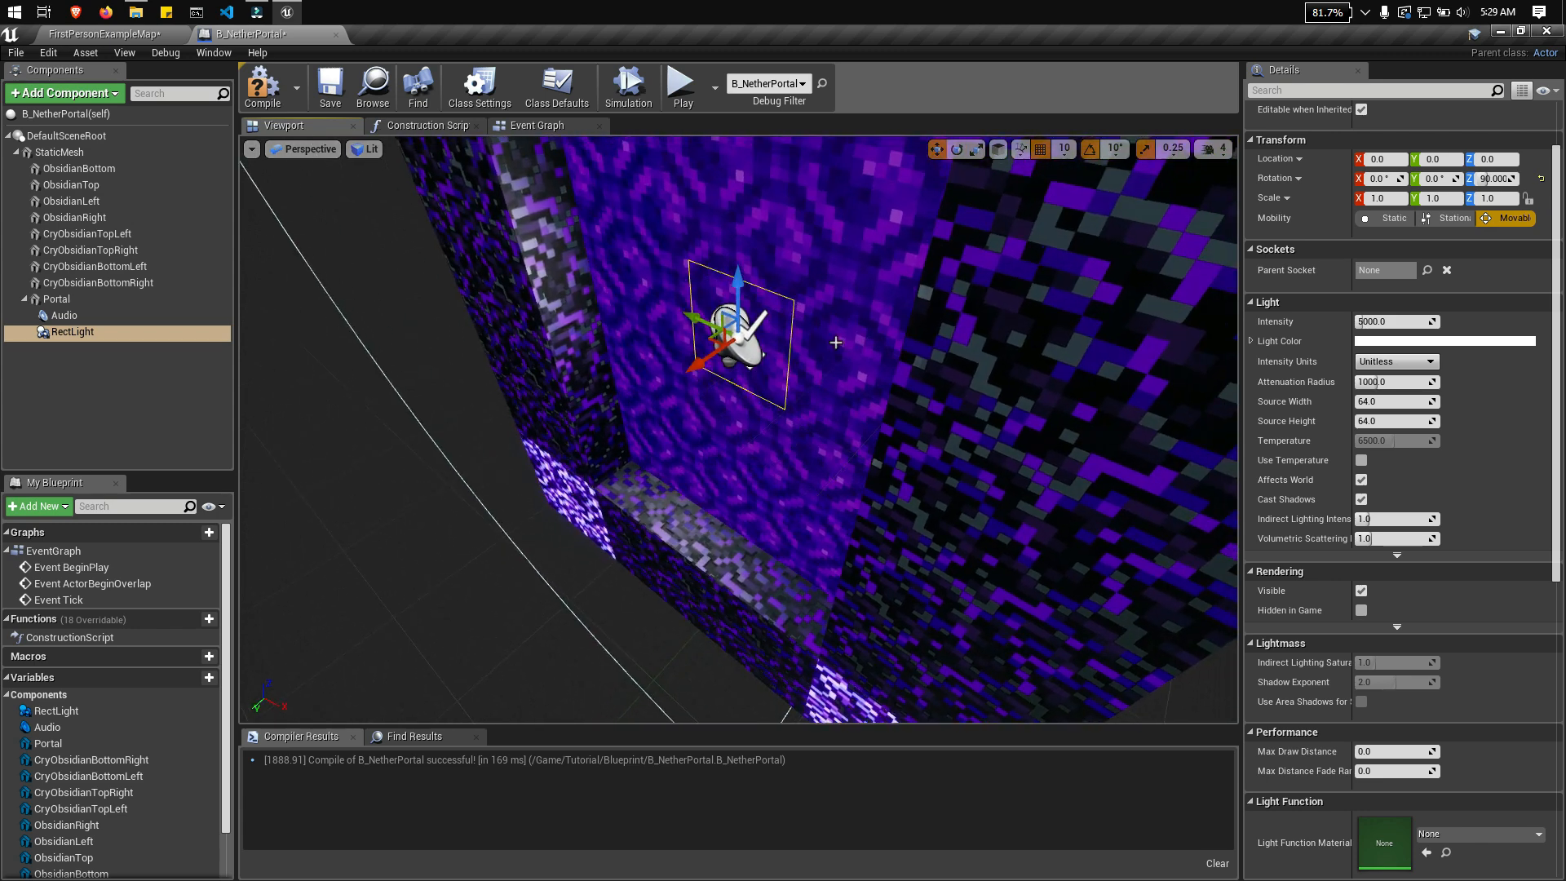
drag(714, 355, 697, 370)
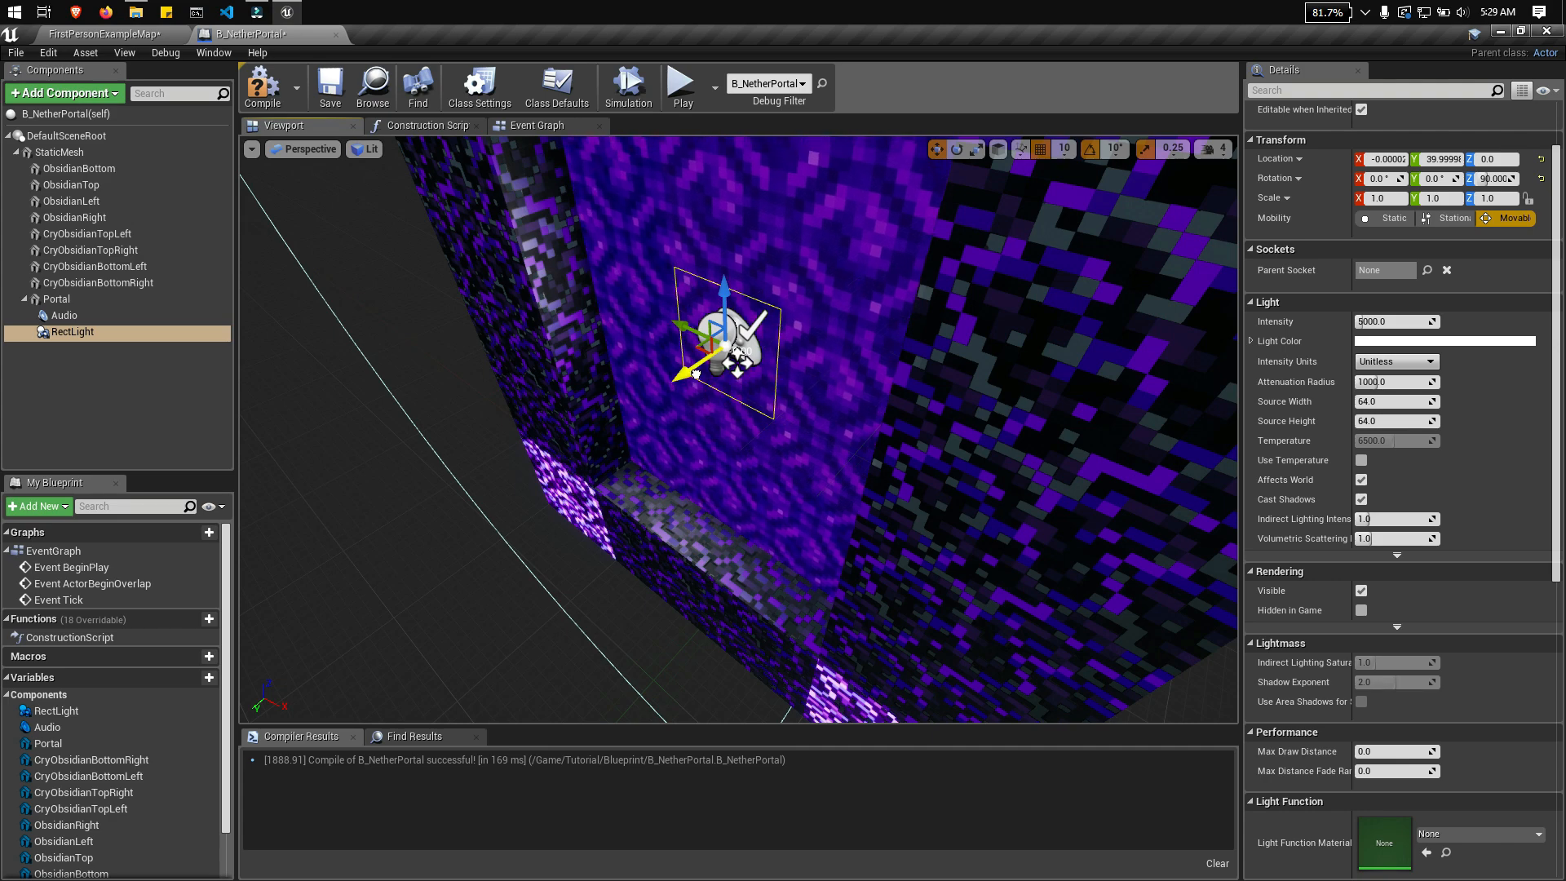
right_drag(696, 373, 828, 373)
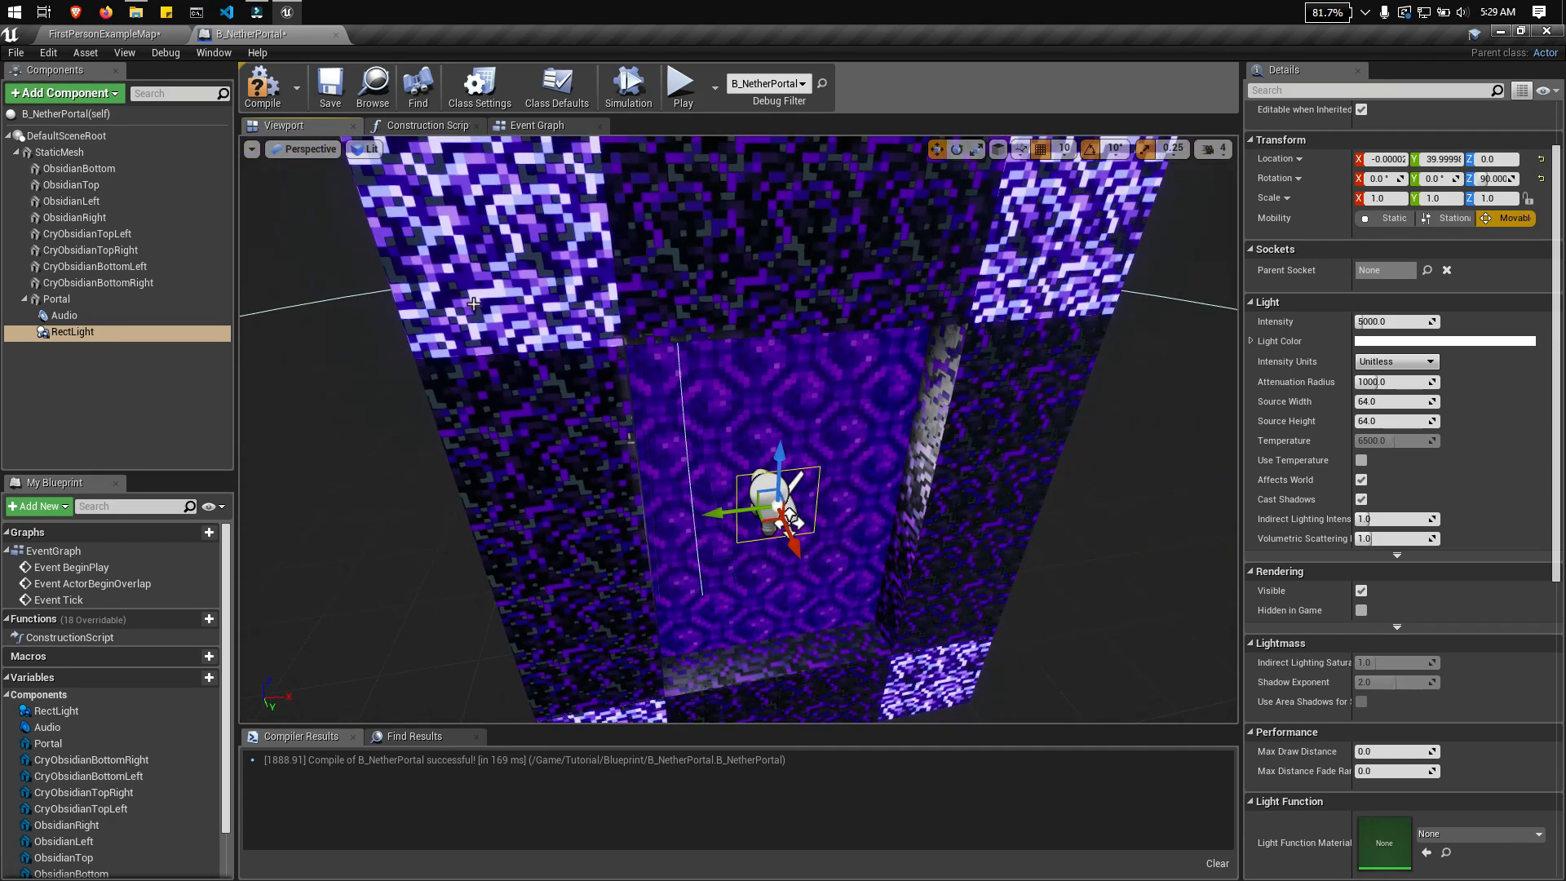
Step: Try to fit the rect light to the portal opening by setting its scale to 2 in Y and 3 in Z
click(311, 155)
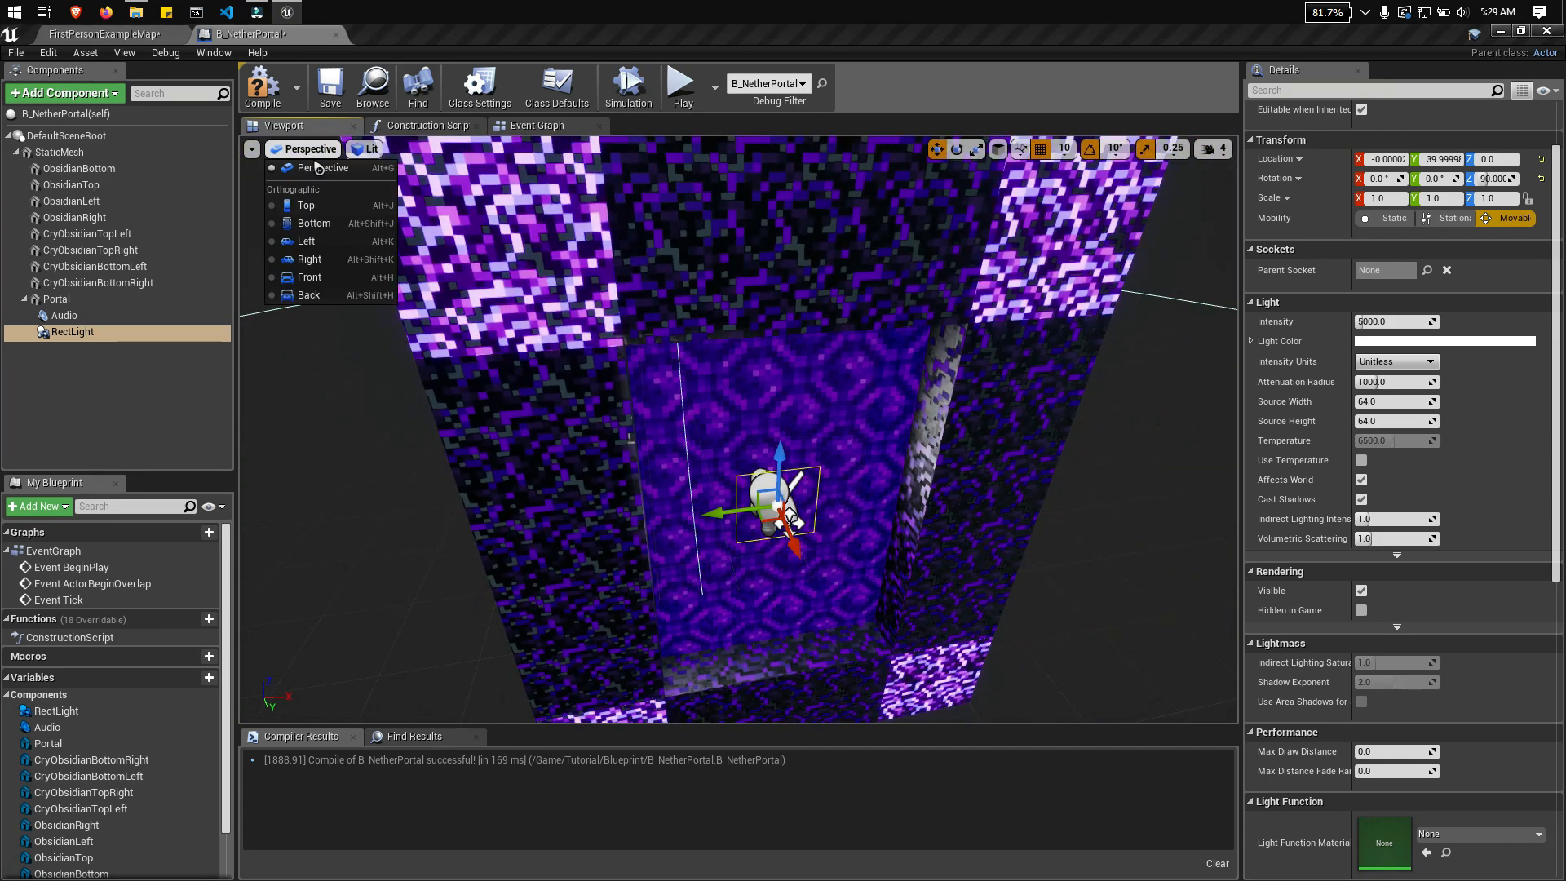
click(324, 269)
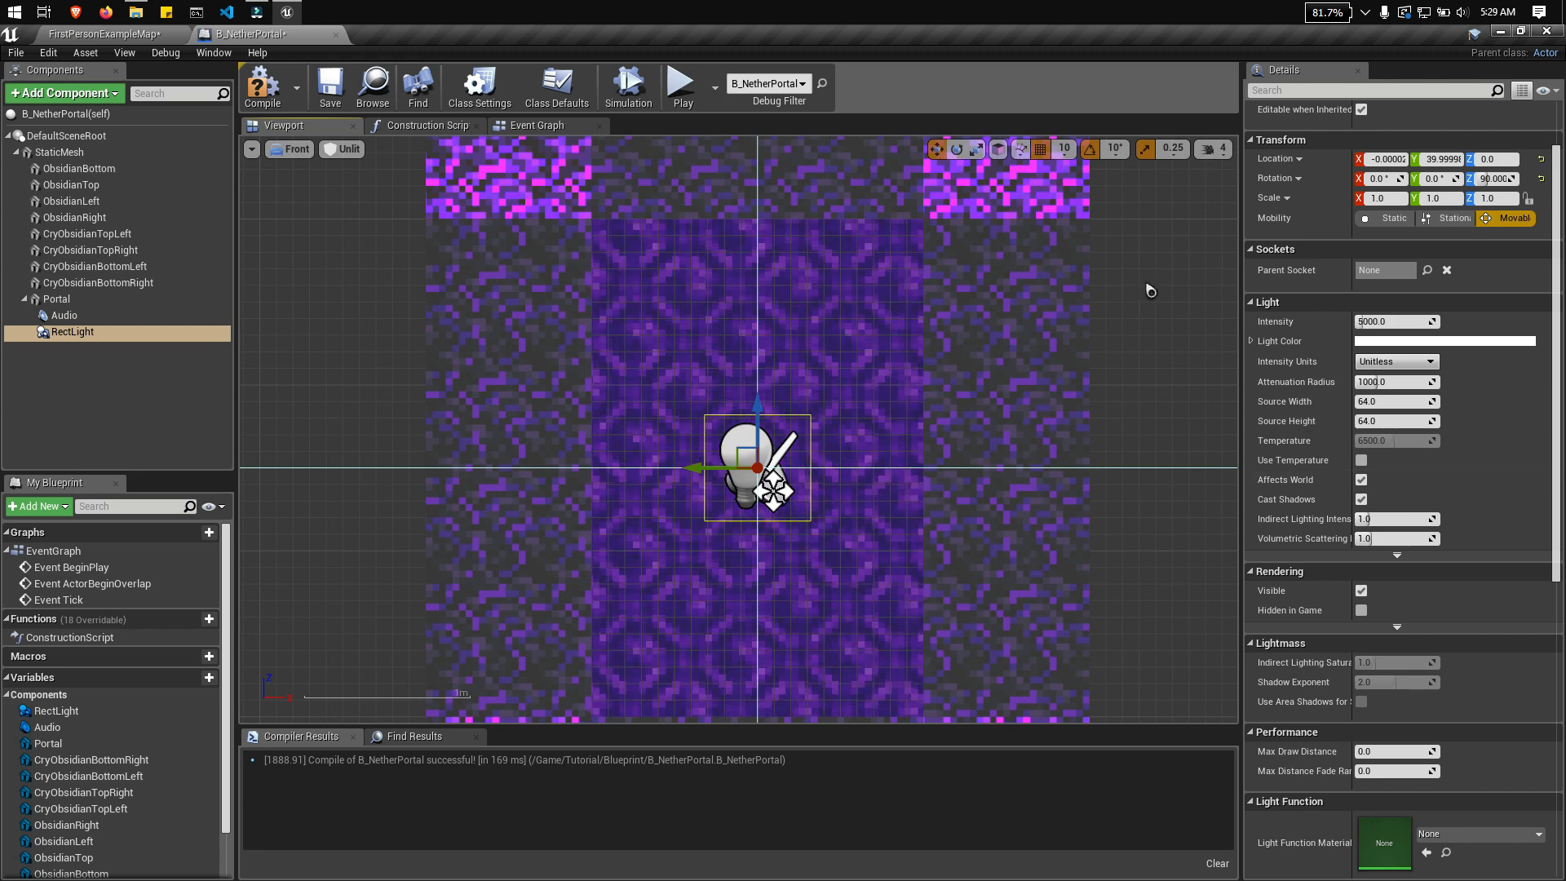
click(1429, 196)
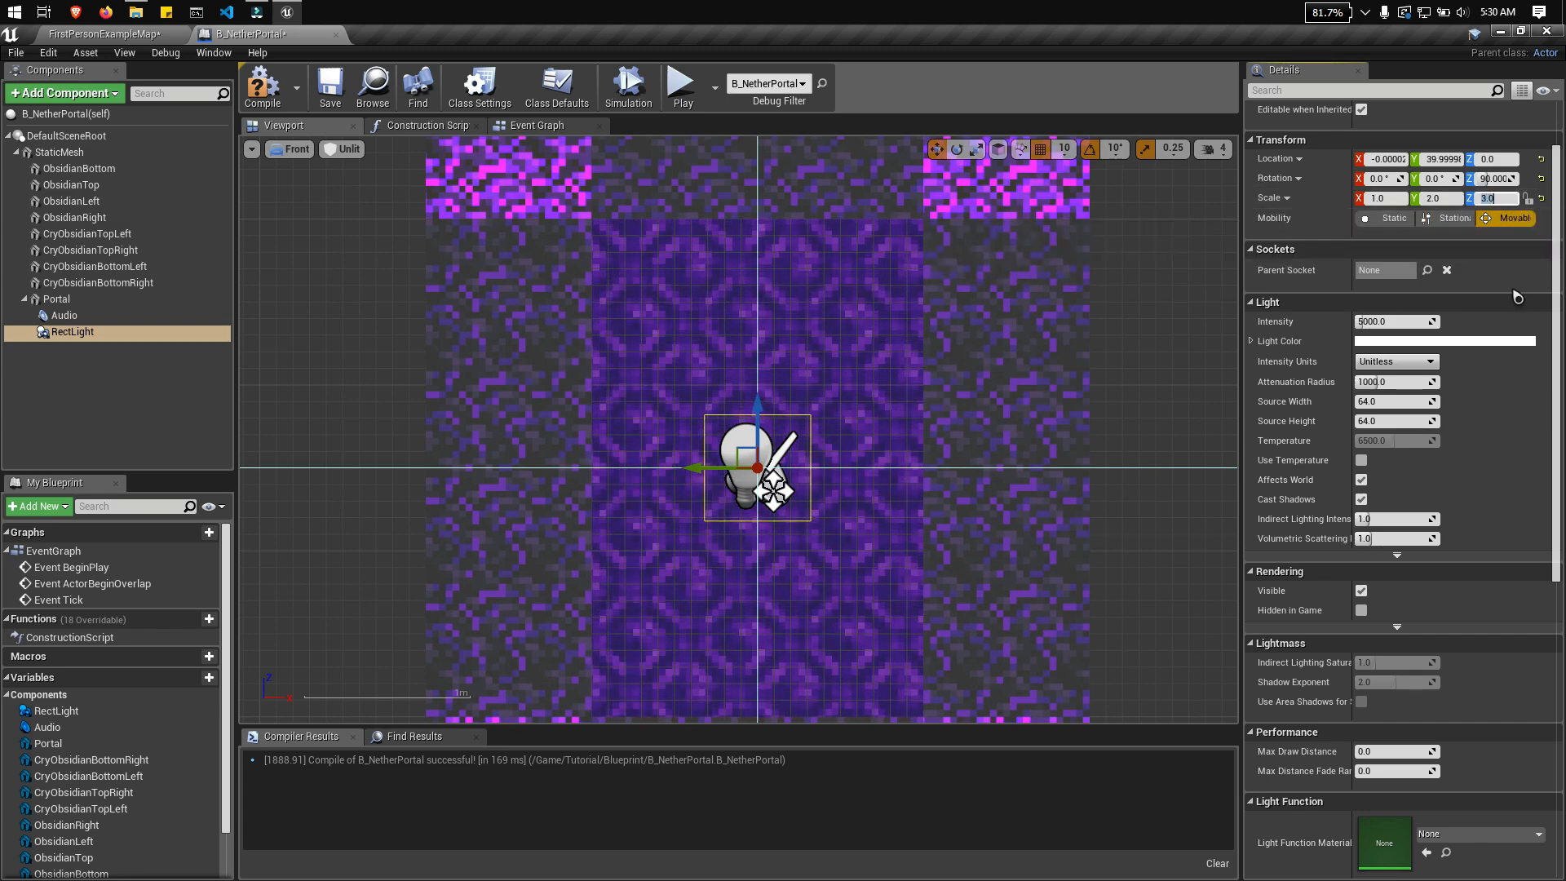
click(1396, 198)
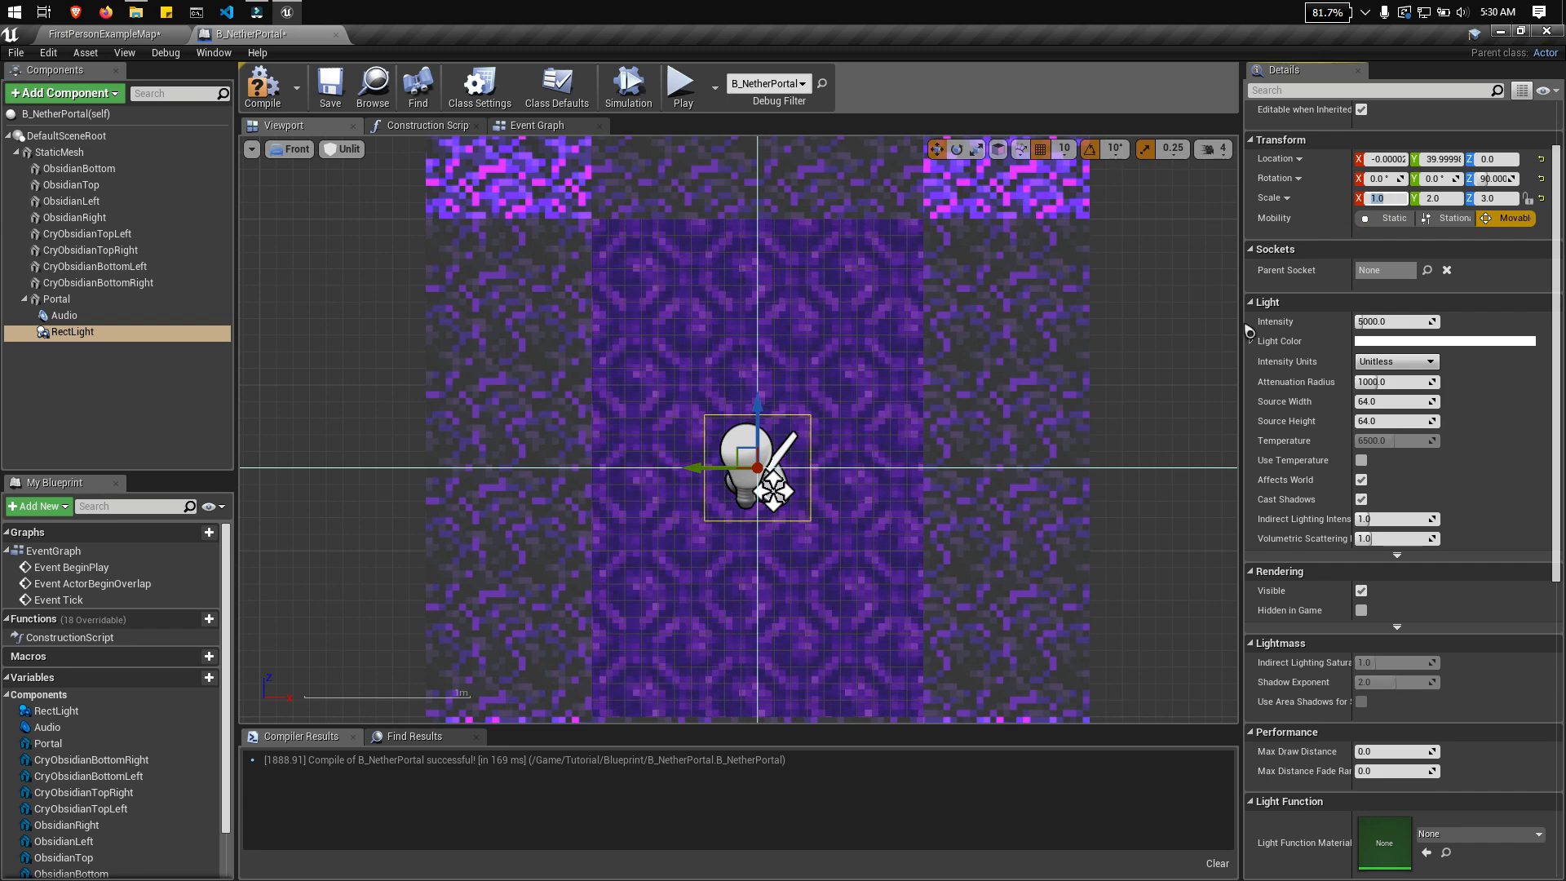
click(59, 316)
click(67, 332)
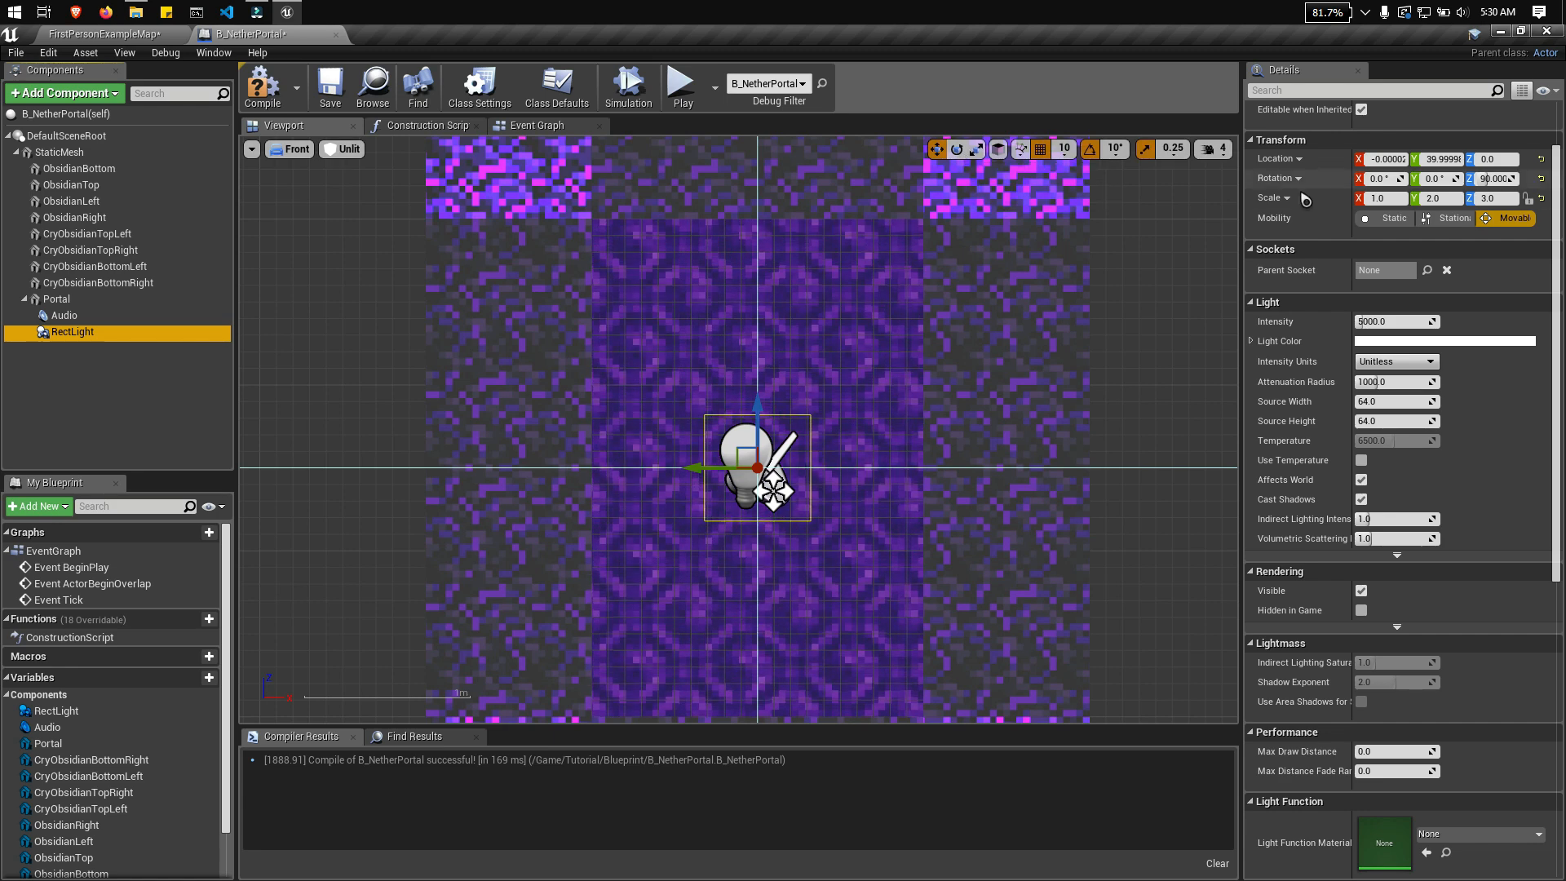
Step: Reset the rect light's Y and Z scale to 1
click(1439, 199)
text(1)
key(Tab)
text(1)
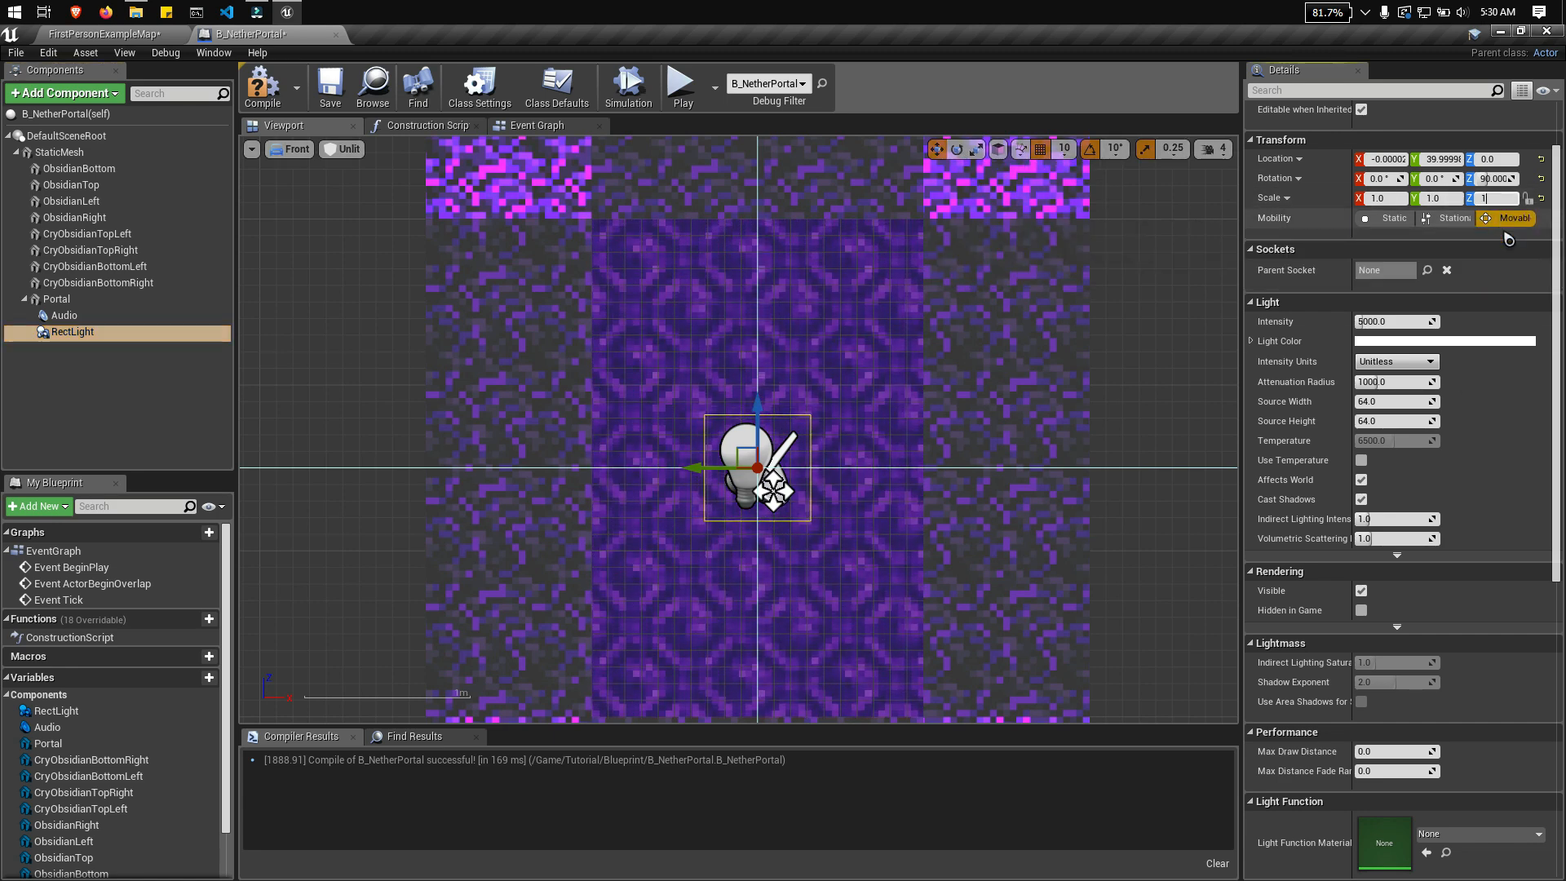
Step: Check the Portal mesh's scale and try stretching the rect light again with a scale of 2 in Y and 3 in Z
click(888, 269)
click(956, 148)
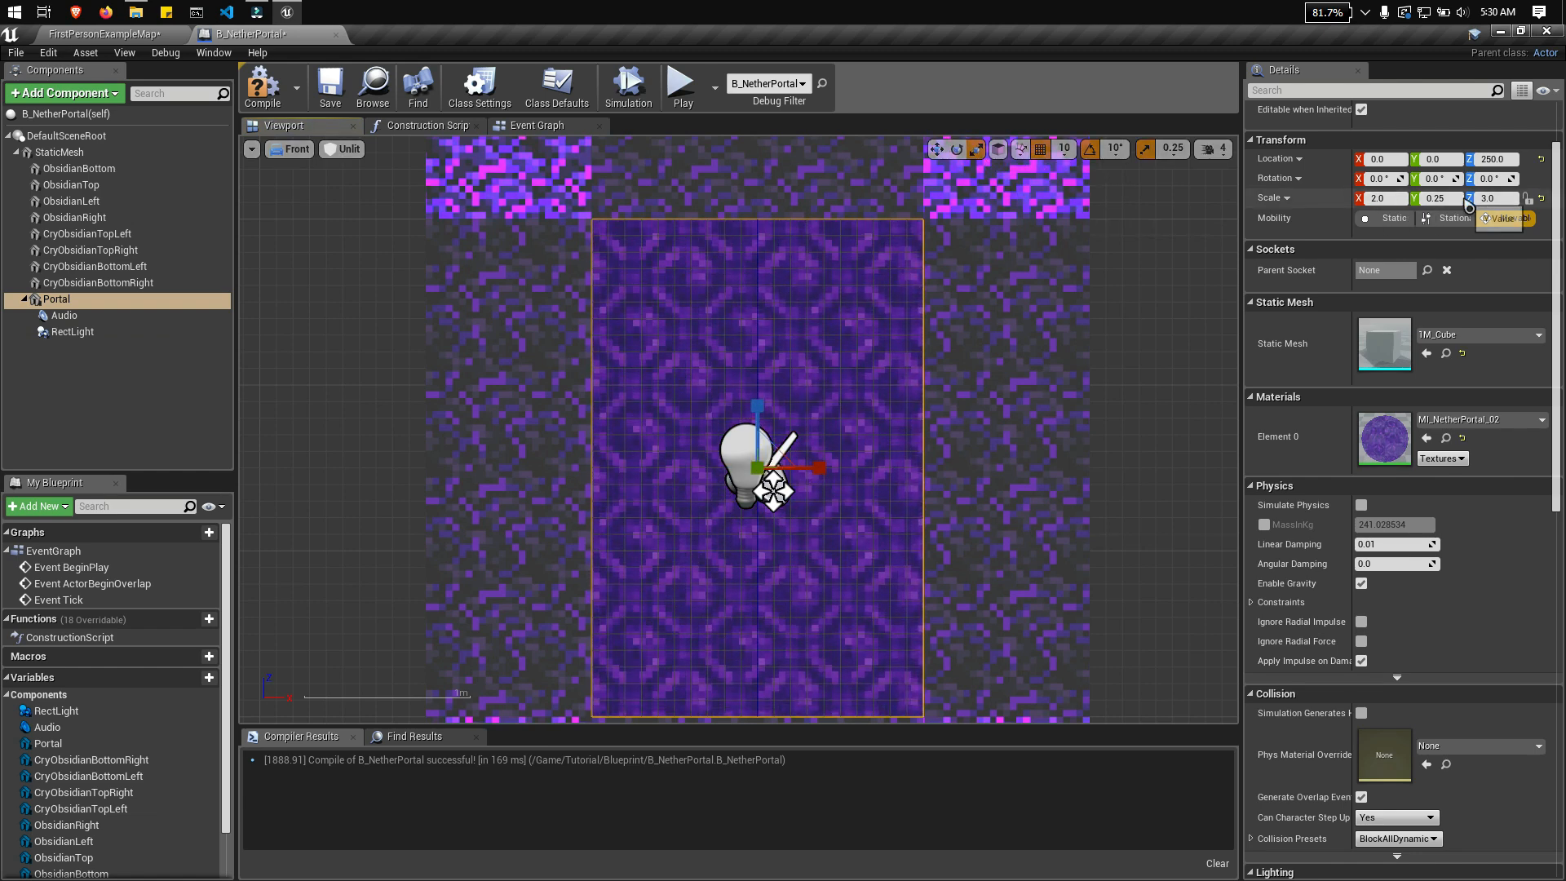
click(72, 331)
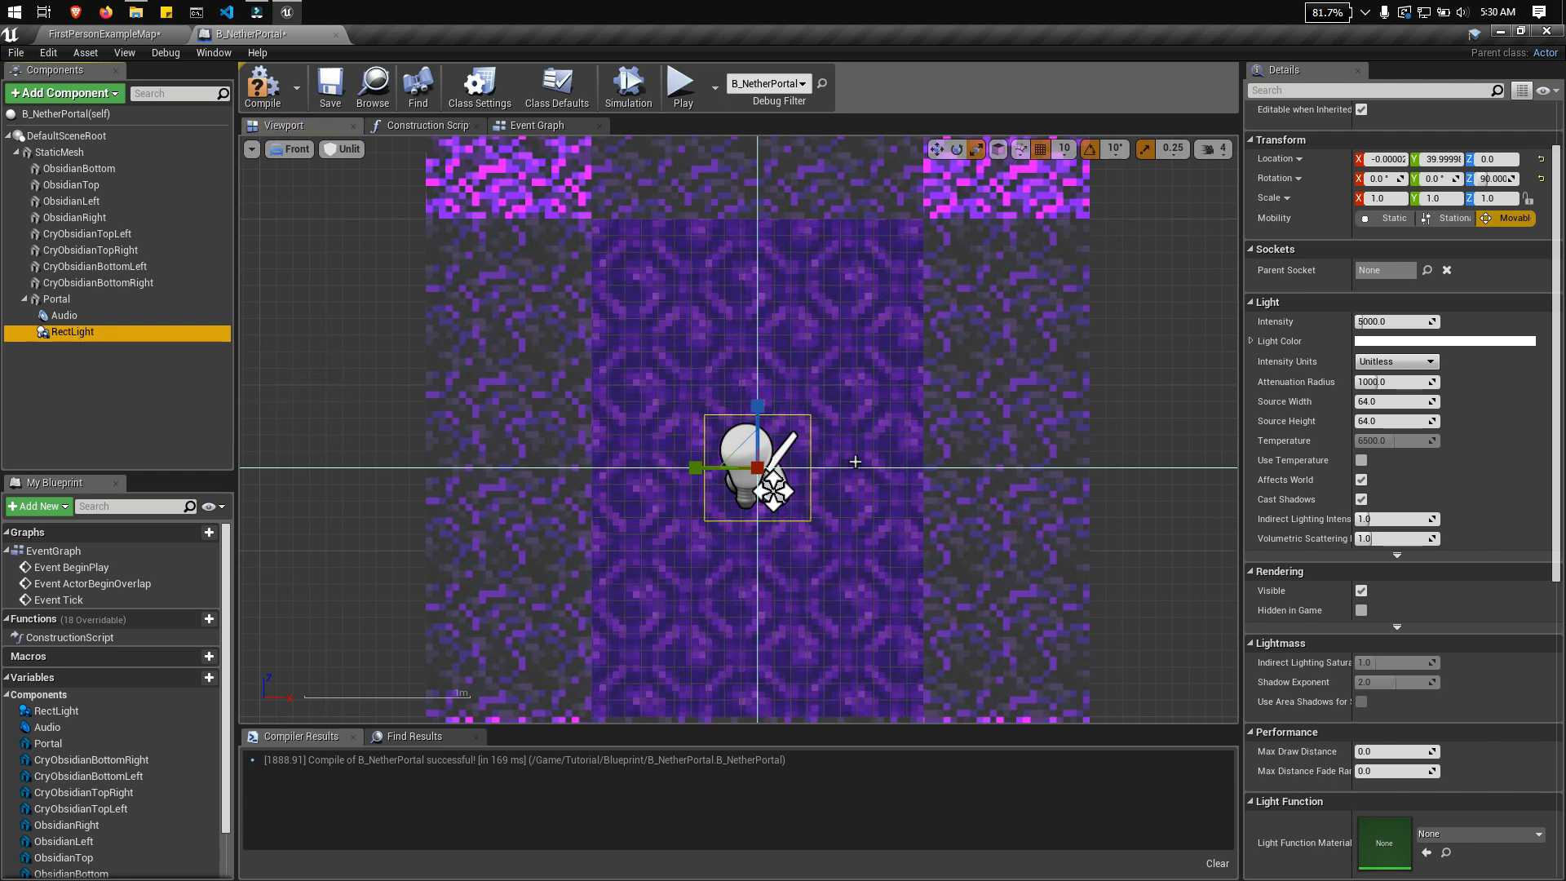
drag(757, 416, 758, 418)
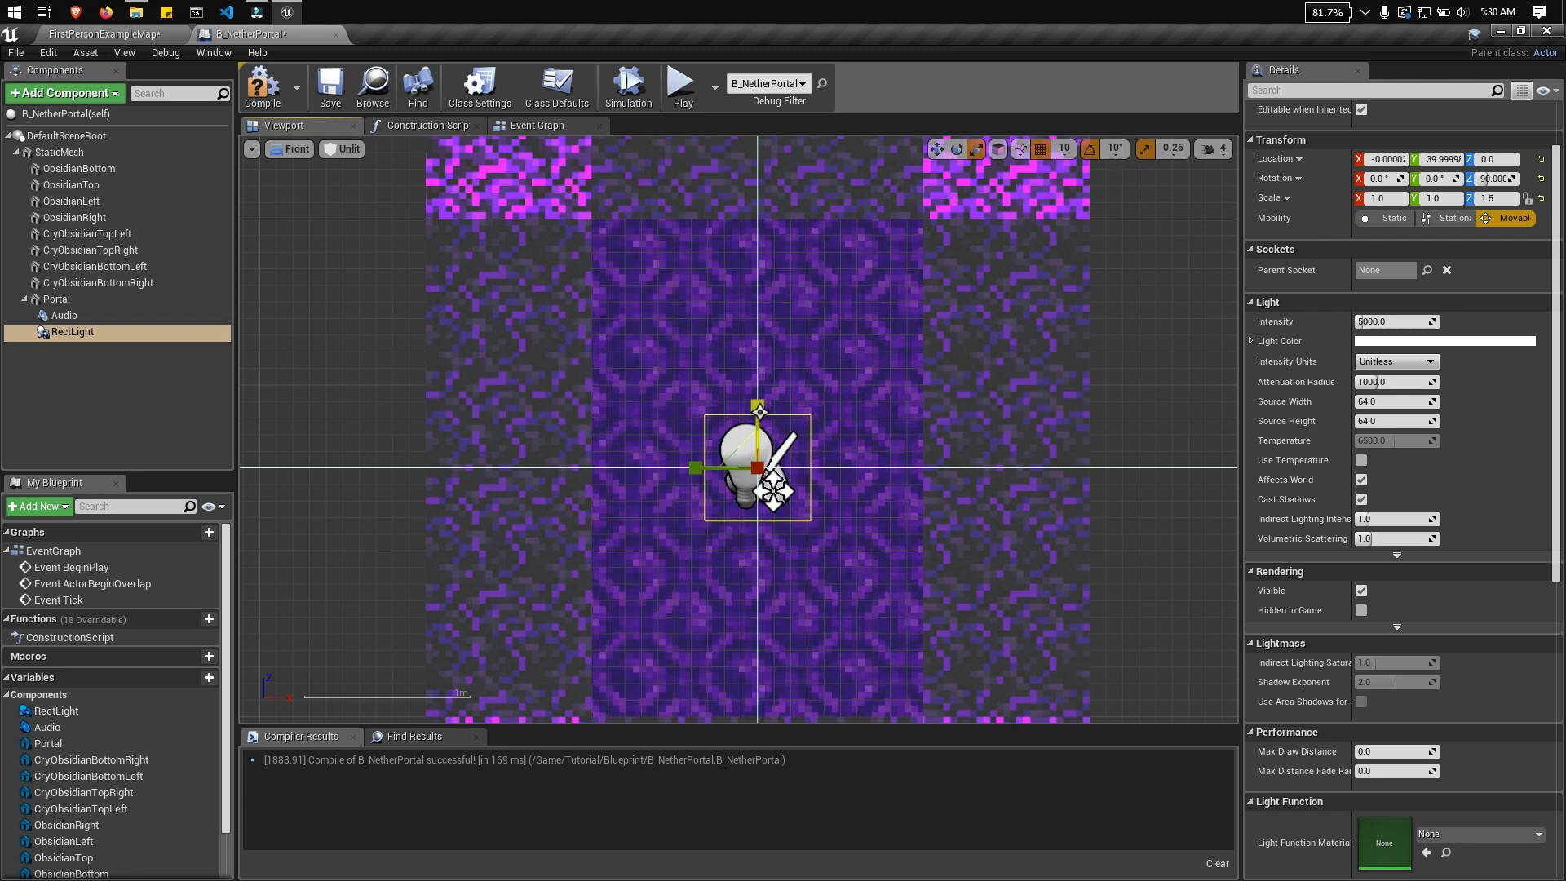
click(1492, 198)
text(3)
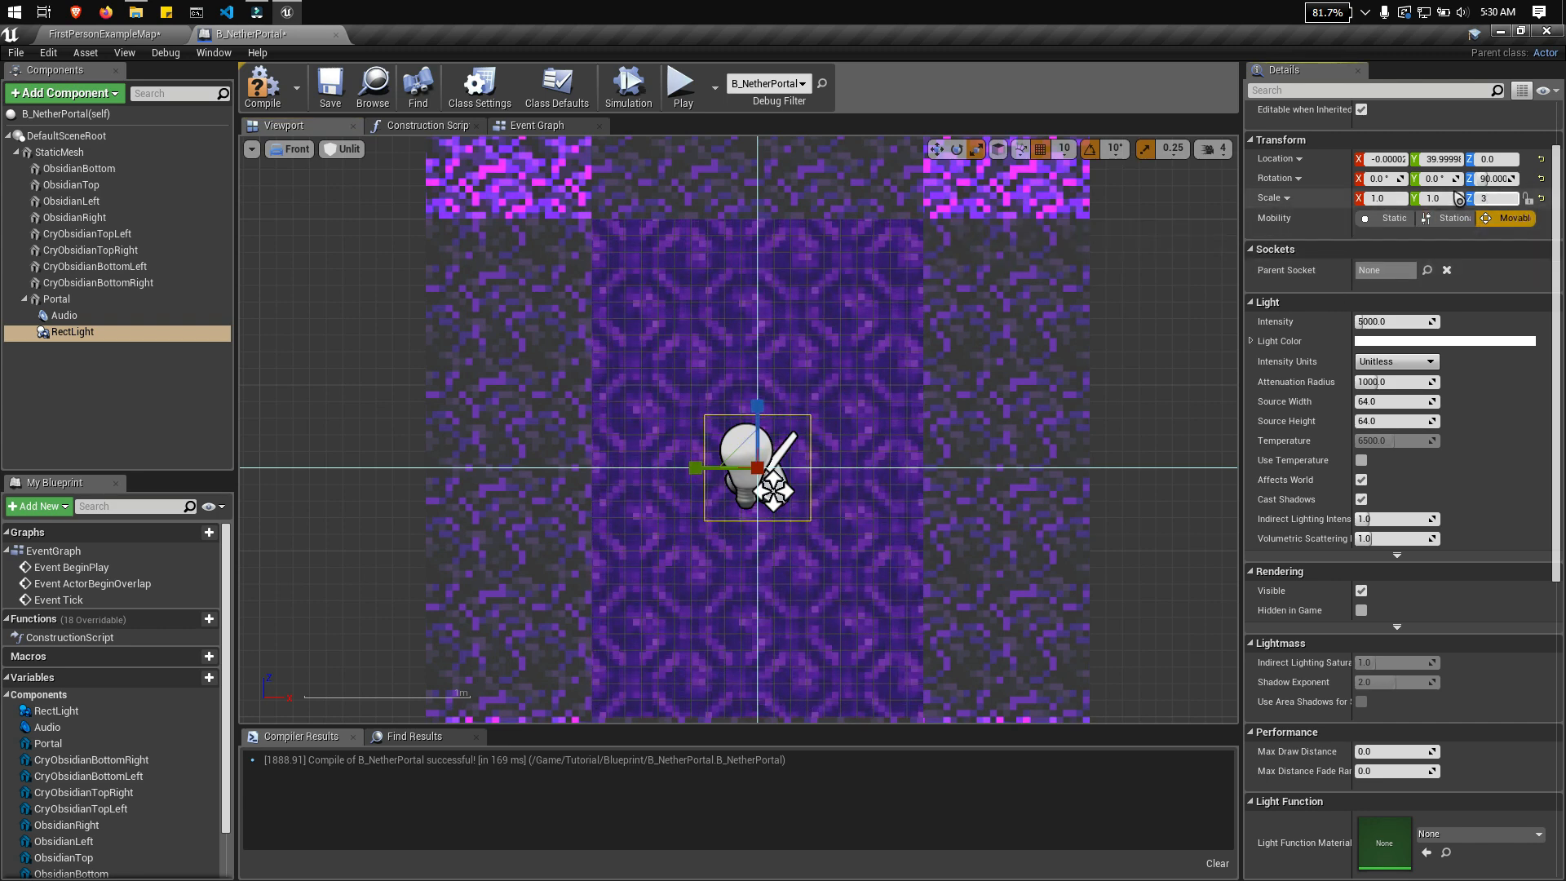
click(90, 335)
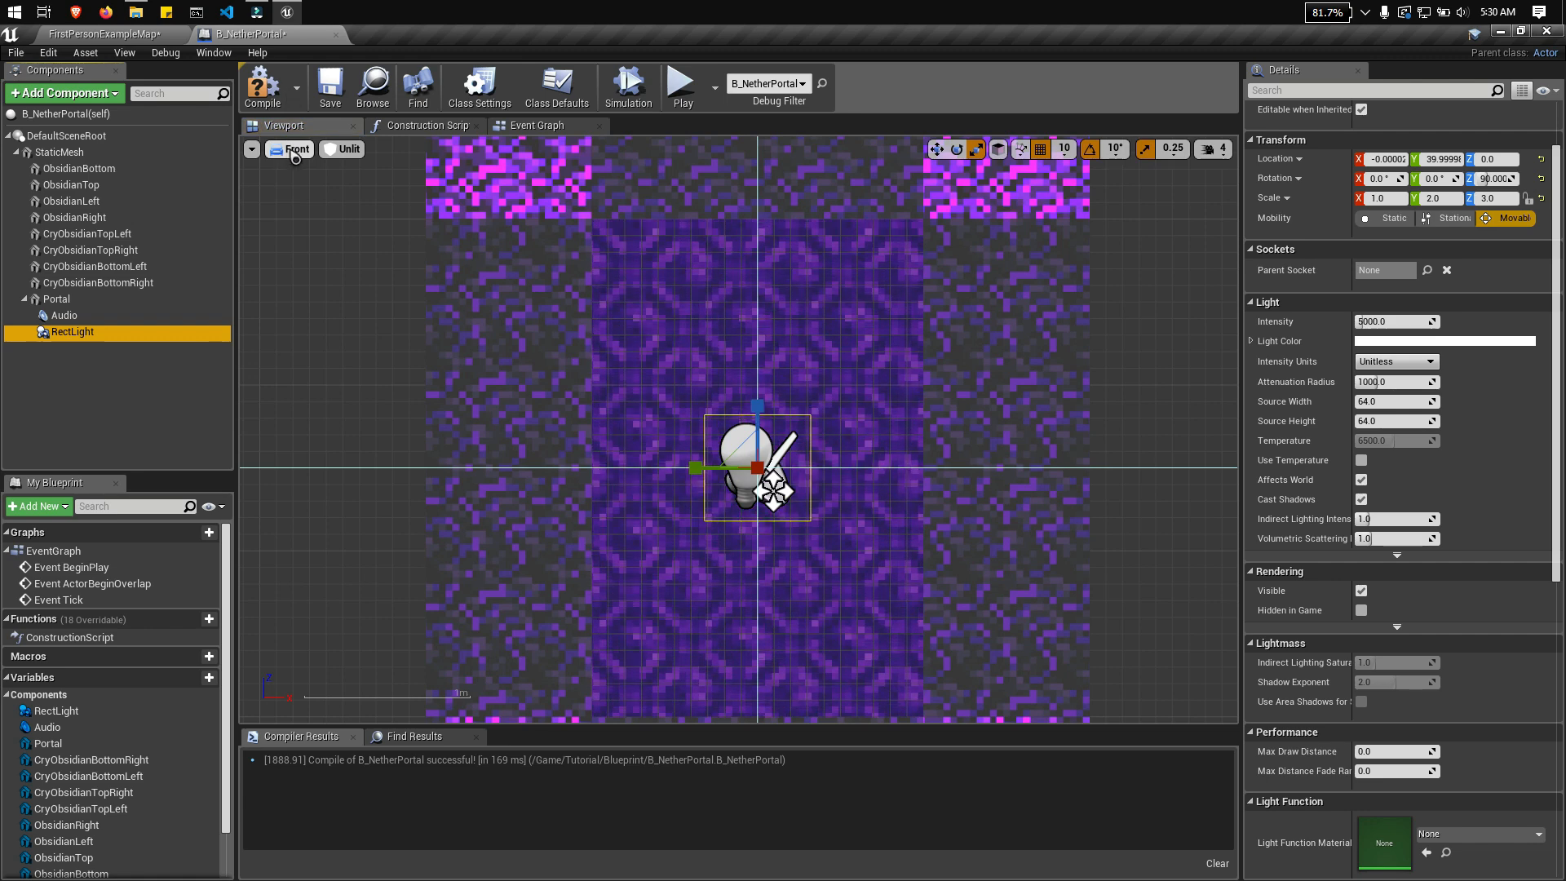
Step: Inspect the scaled rect light in perspective, re-enter its Z scale of 3, and return the Y and Z scale to 1
click(294, 154)
click(317, 170)
mouse_move(931, 374)
right_down()
mouse_move(832, 389)
mouse_move(931, 373)
right_up()
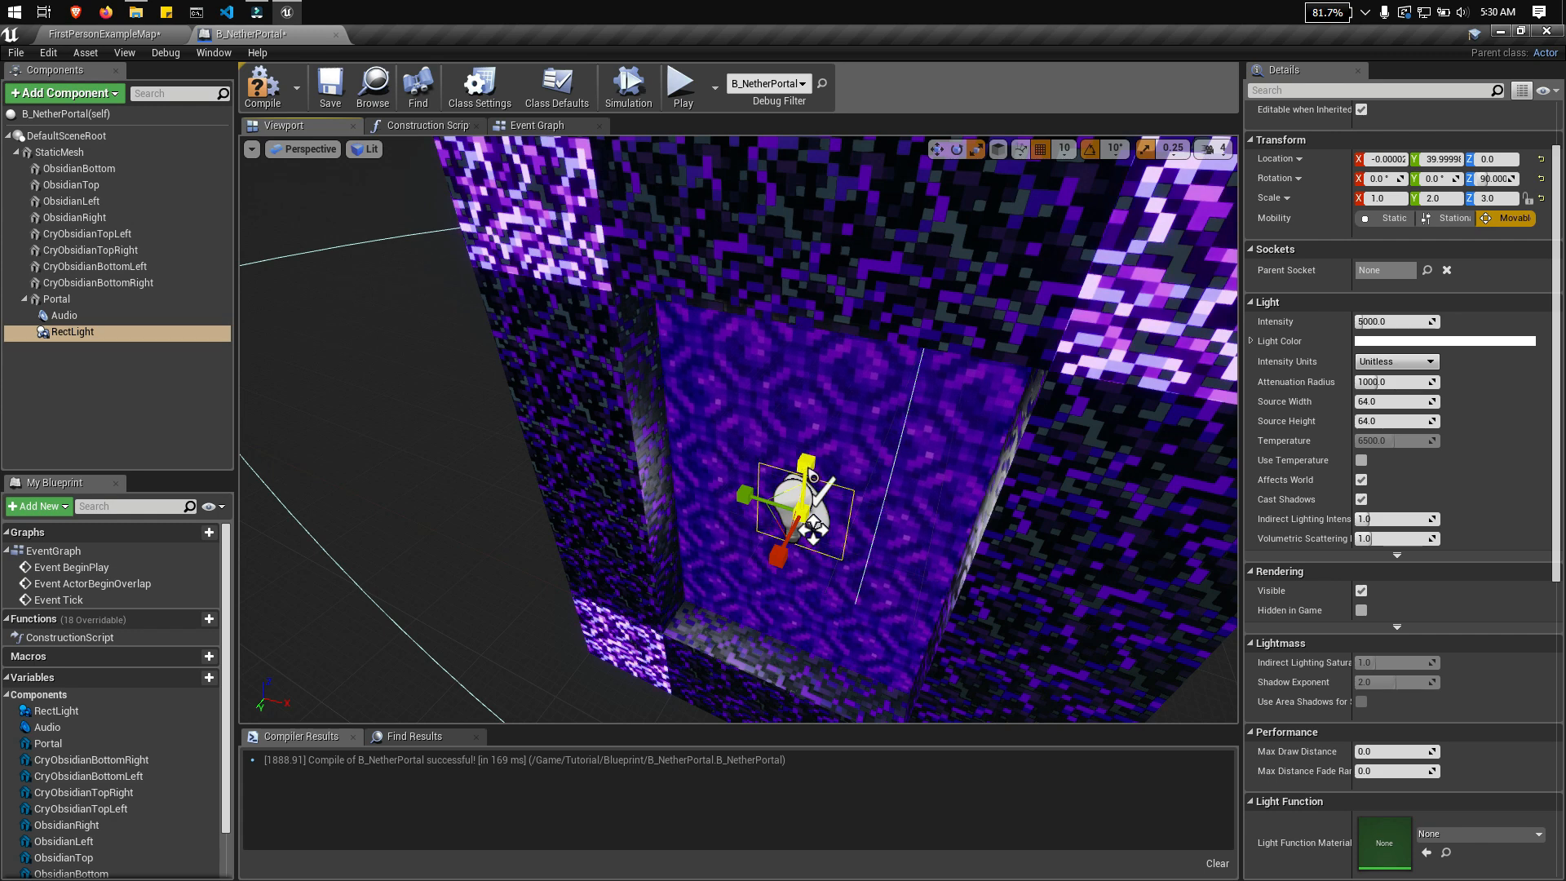
click(1505, 199)
text(3)
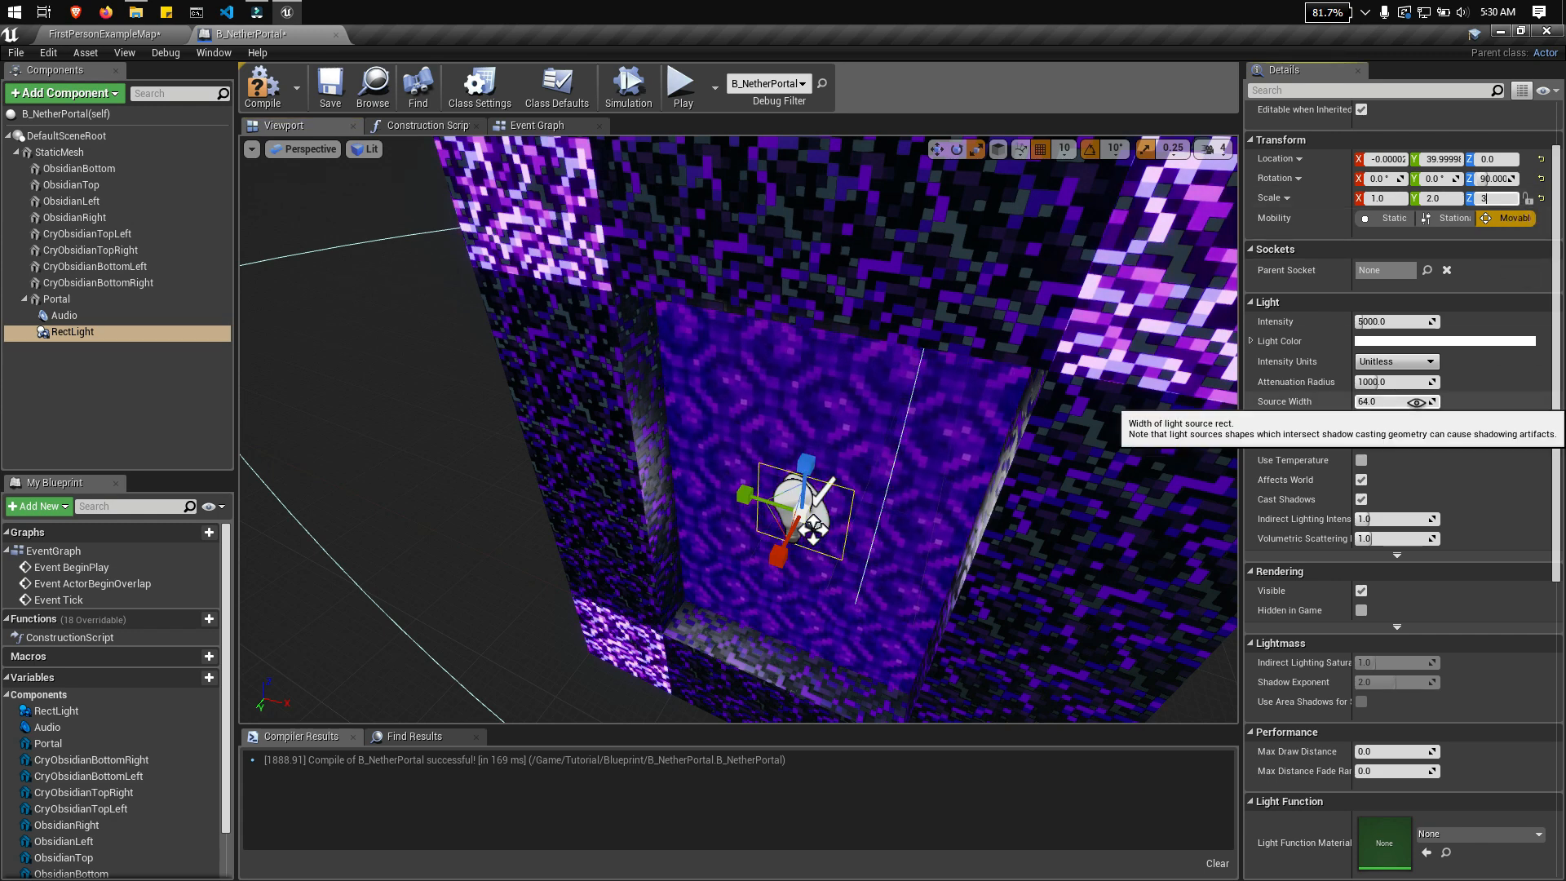
click(1397, 402)
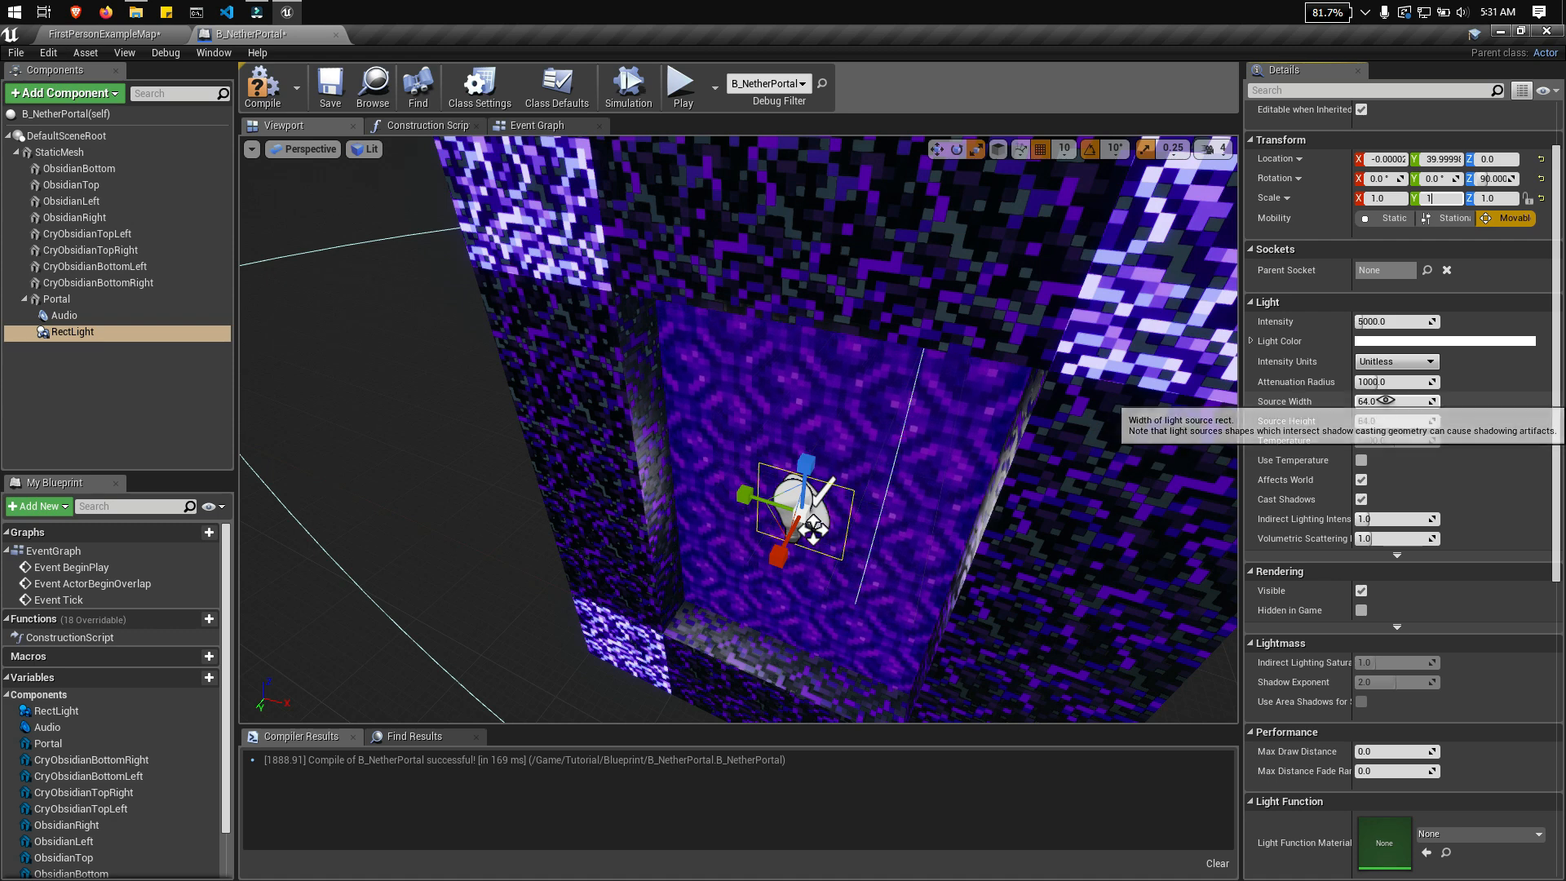
Step: Compare the rect light's outline with the portal opening from the front and set its source width to 200
click(318, 150)
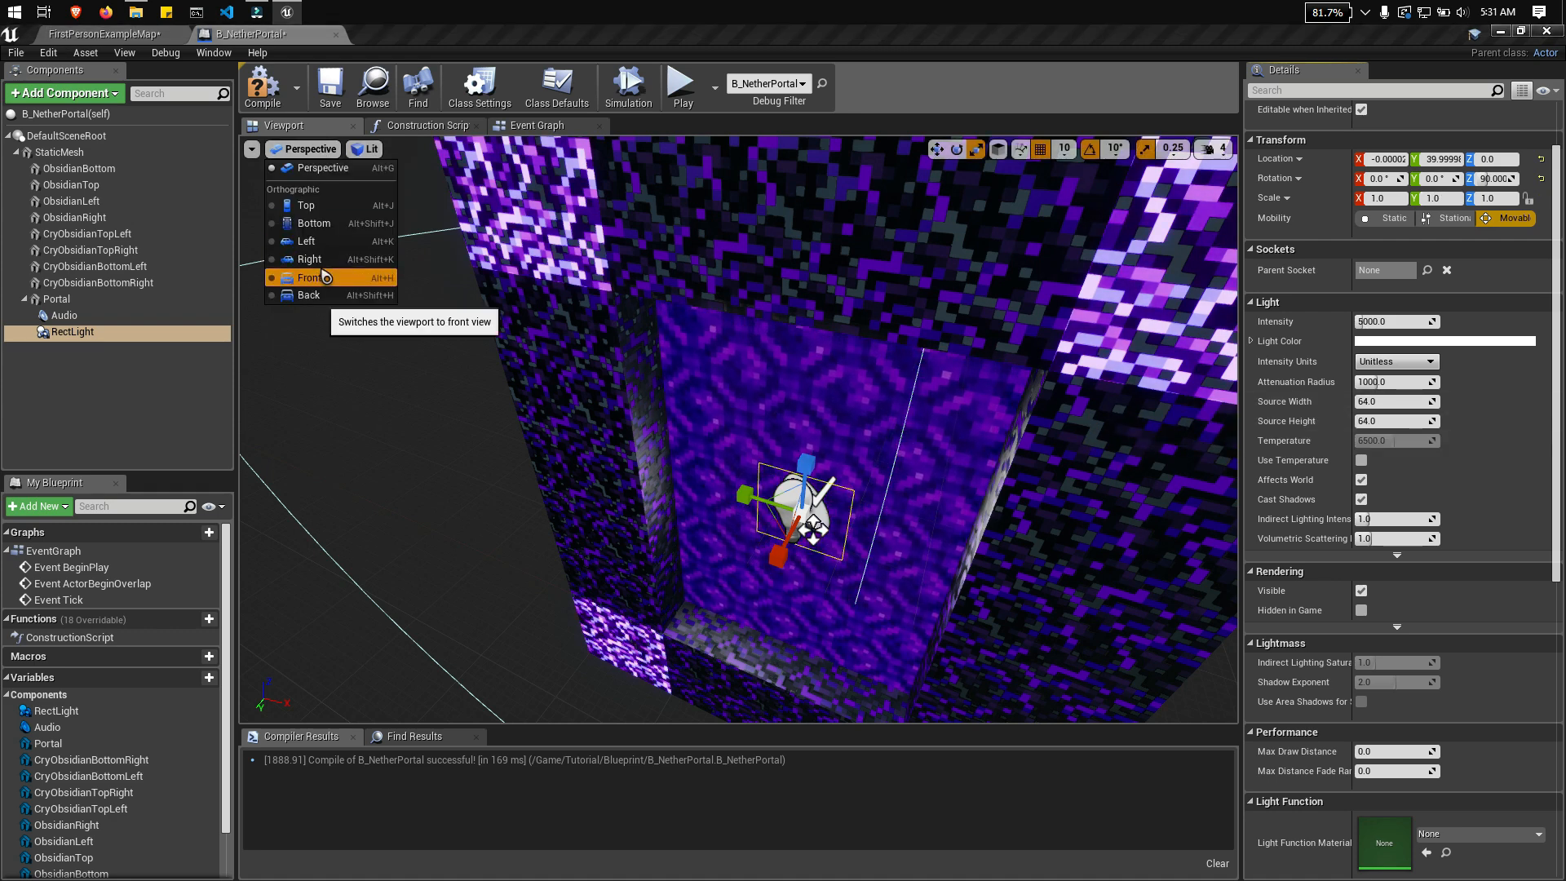
click(332, 279)
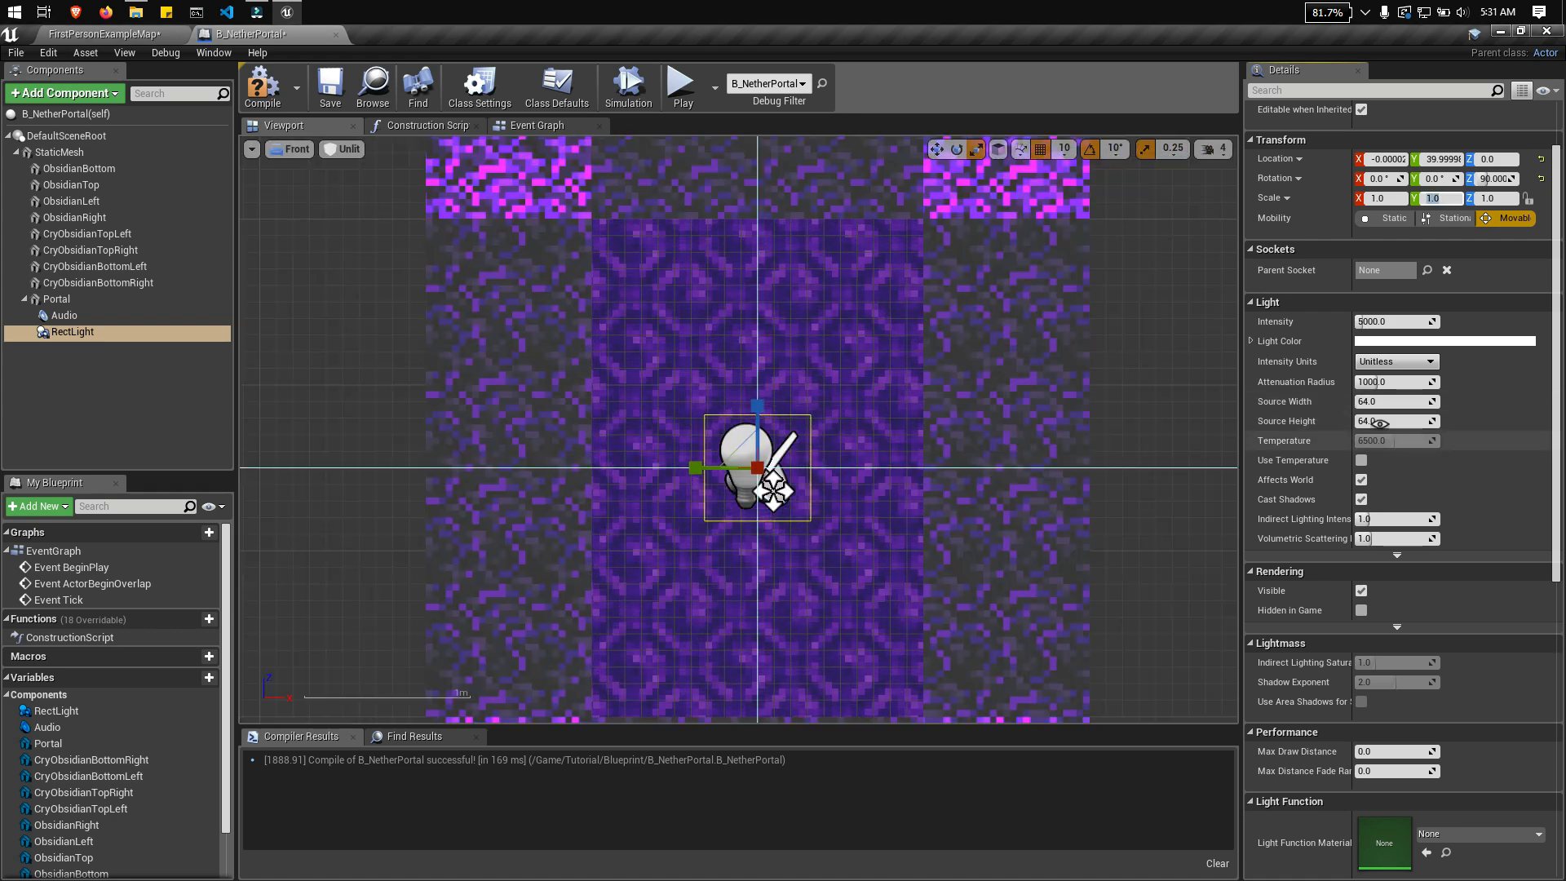
click(1432, 400)
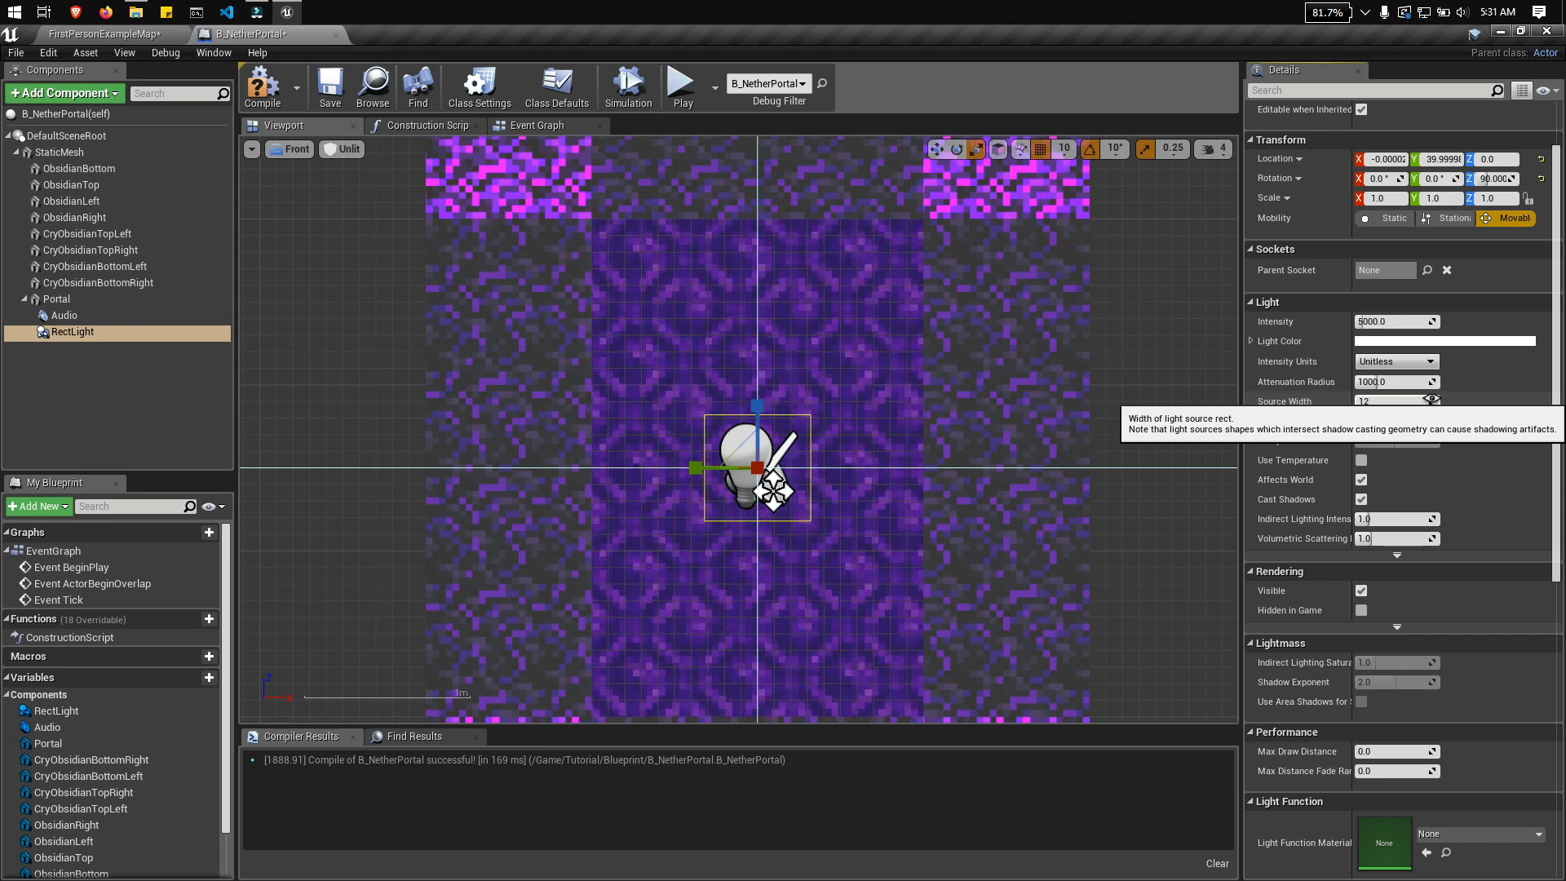
key(Return)
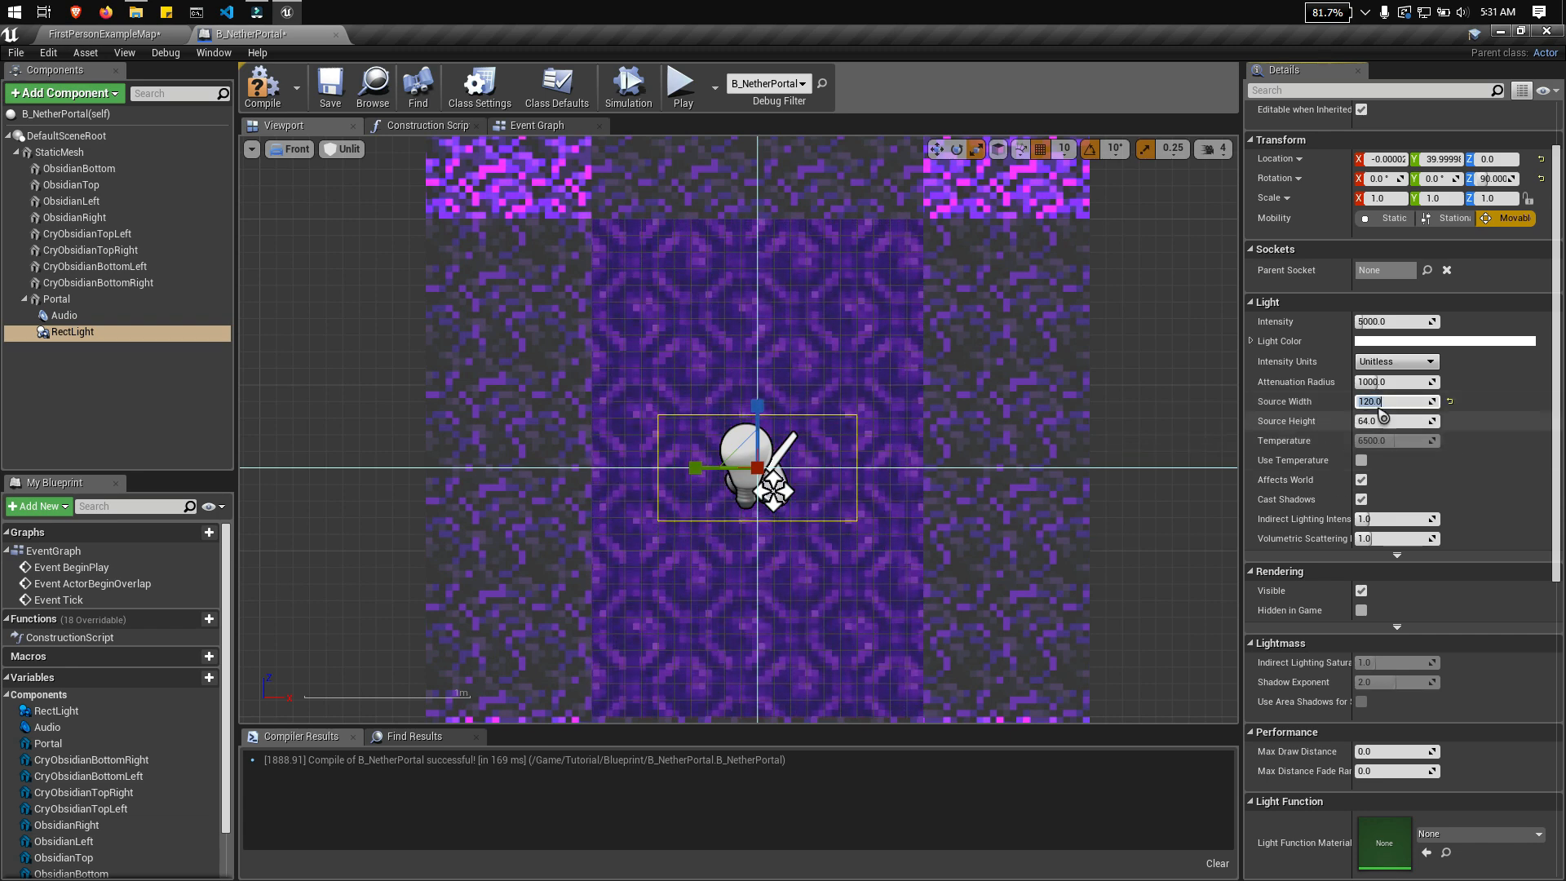
drag(1369, 402, 1276, 414)
text(20)
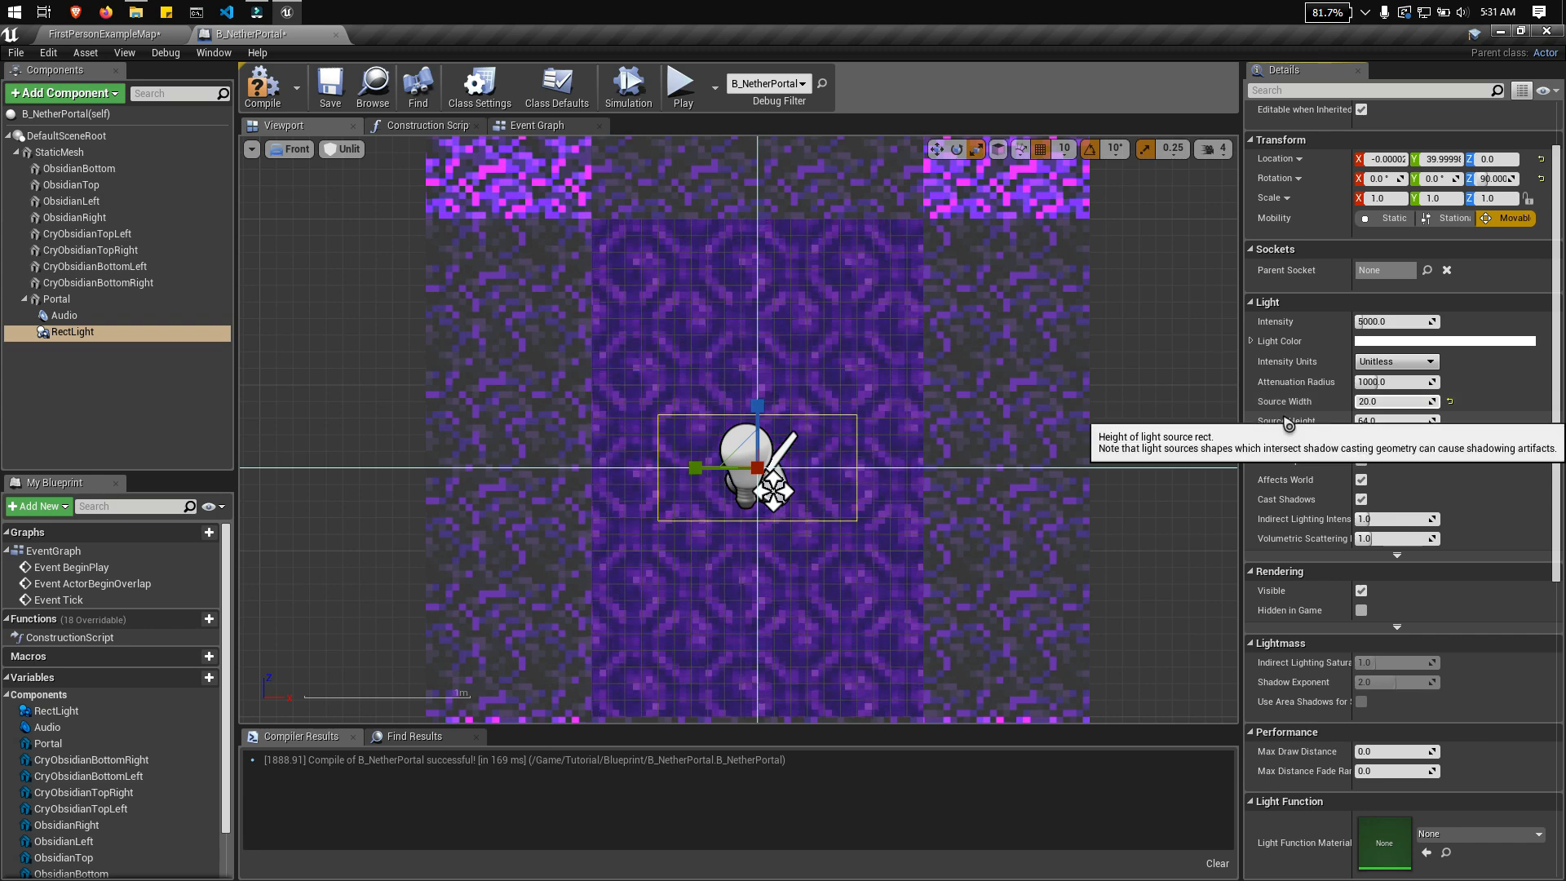
Step: Set the rect light's source height to 300 to cover the portal opening, and open its intensity for editing
click(1418, 421)
scroll(896, 528, down, 1)
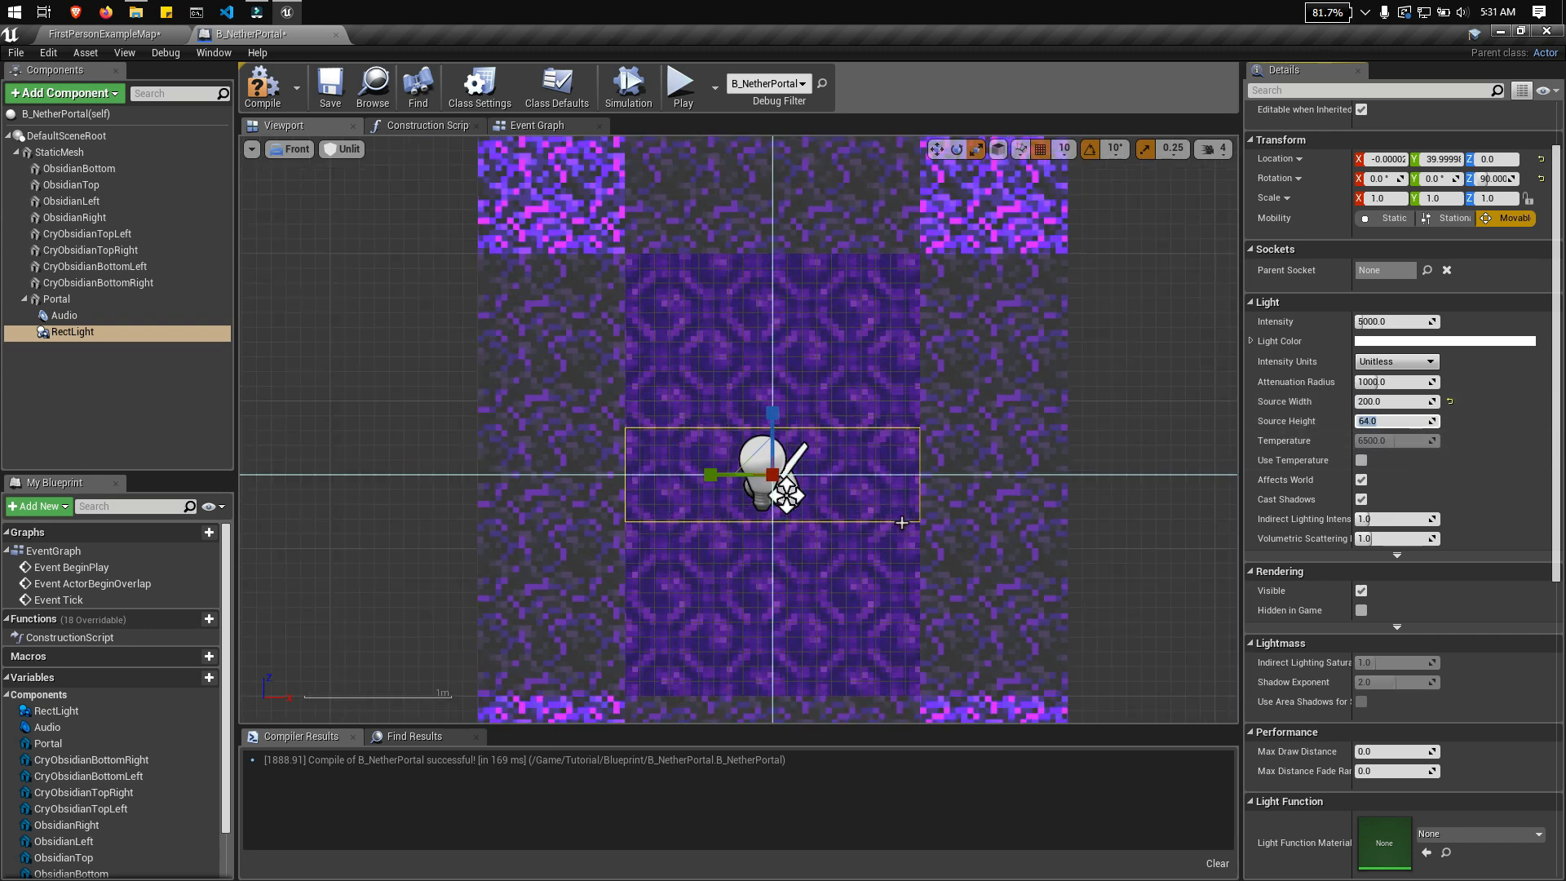
click(1390, 421)
text(300)
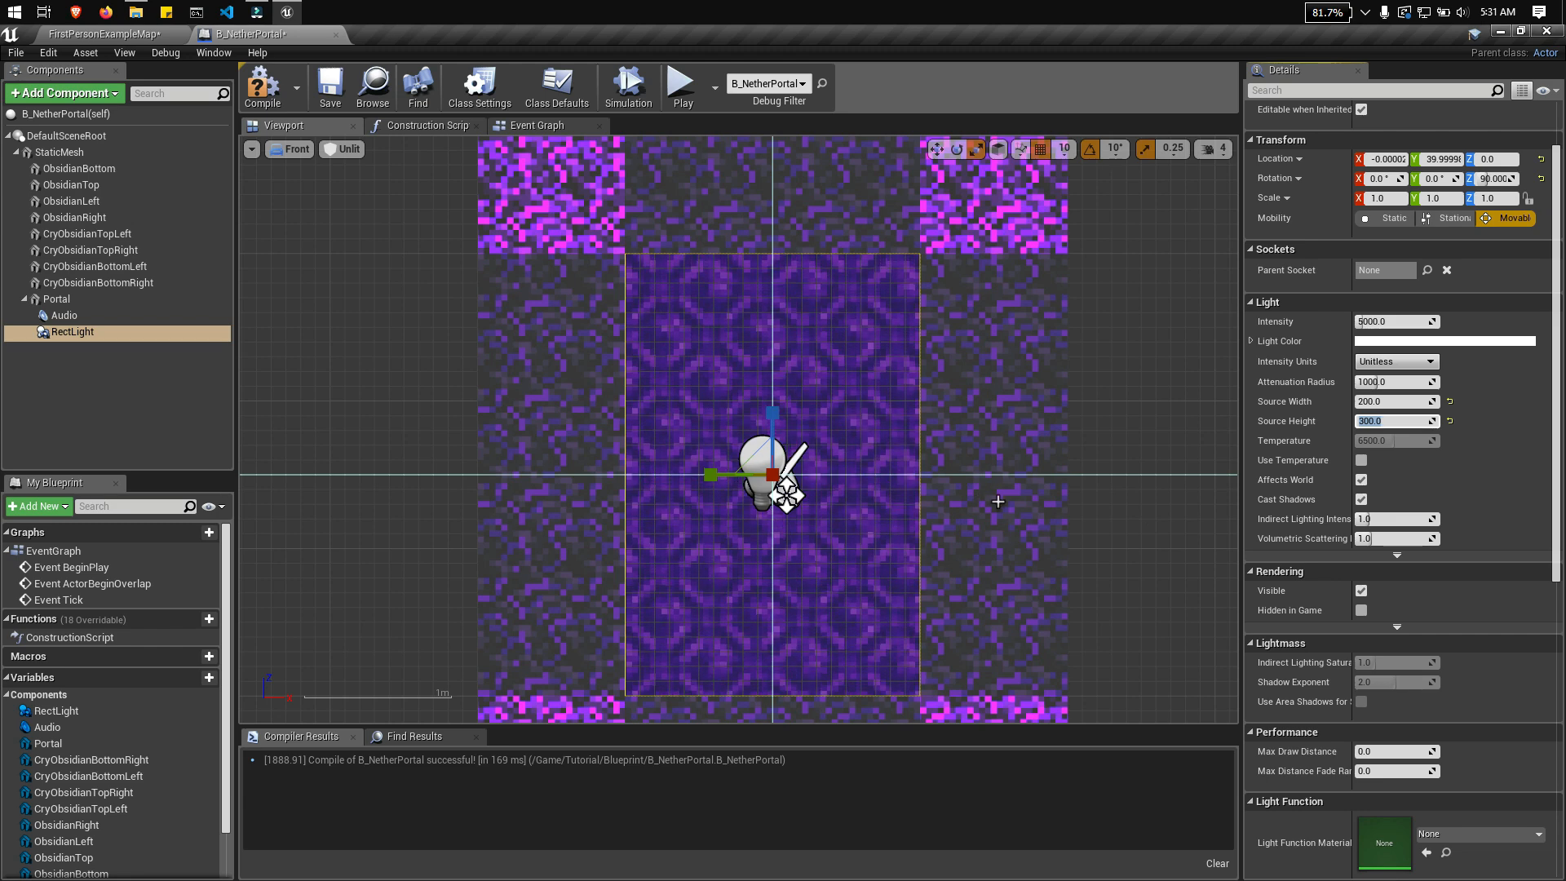
click(1406, 323)
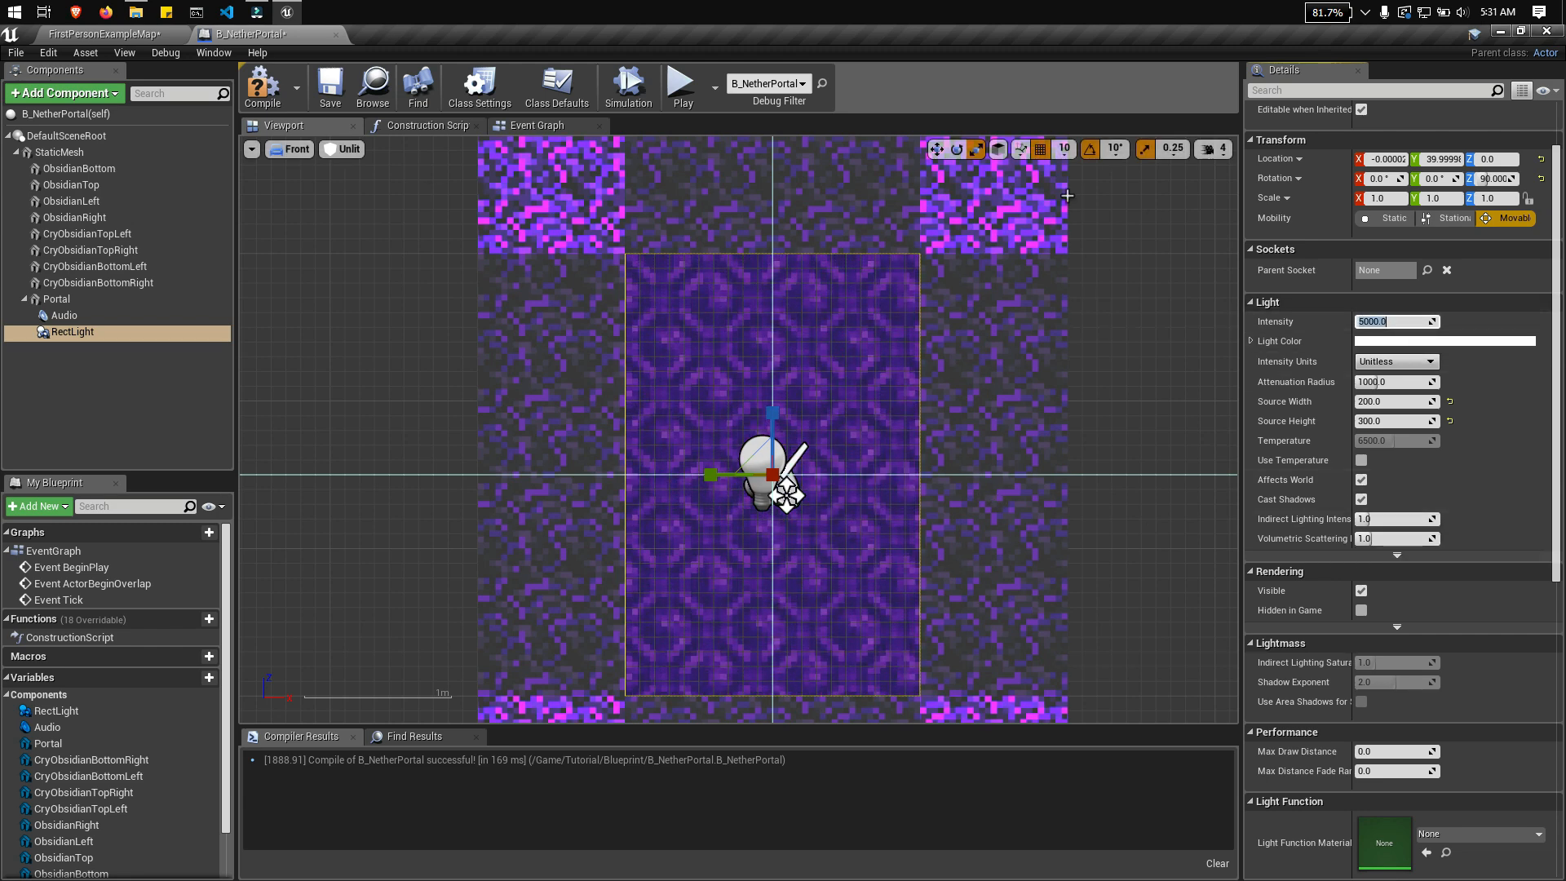
Step: Inspect the resized rect light in perspective and return to a closer front view of the portal
click(291, 149)
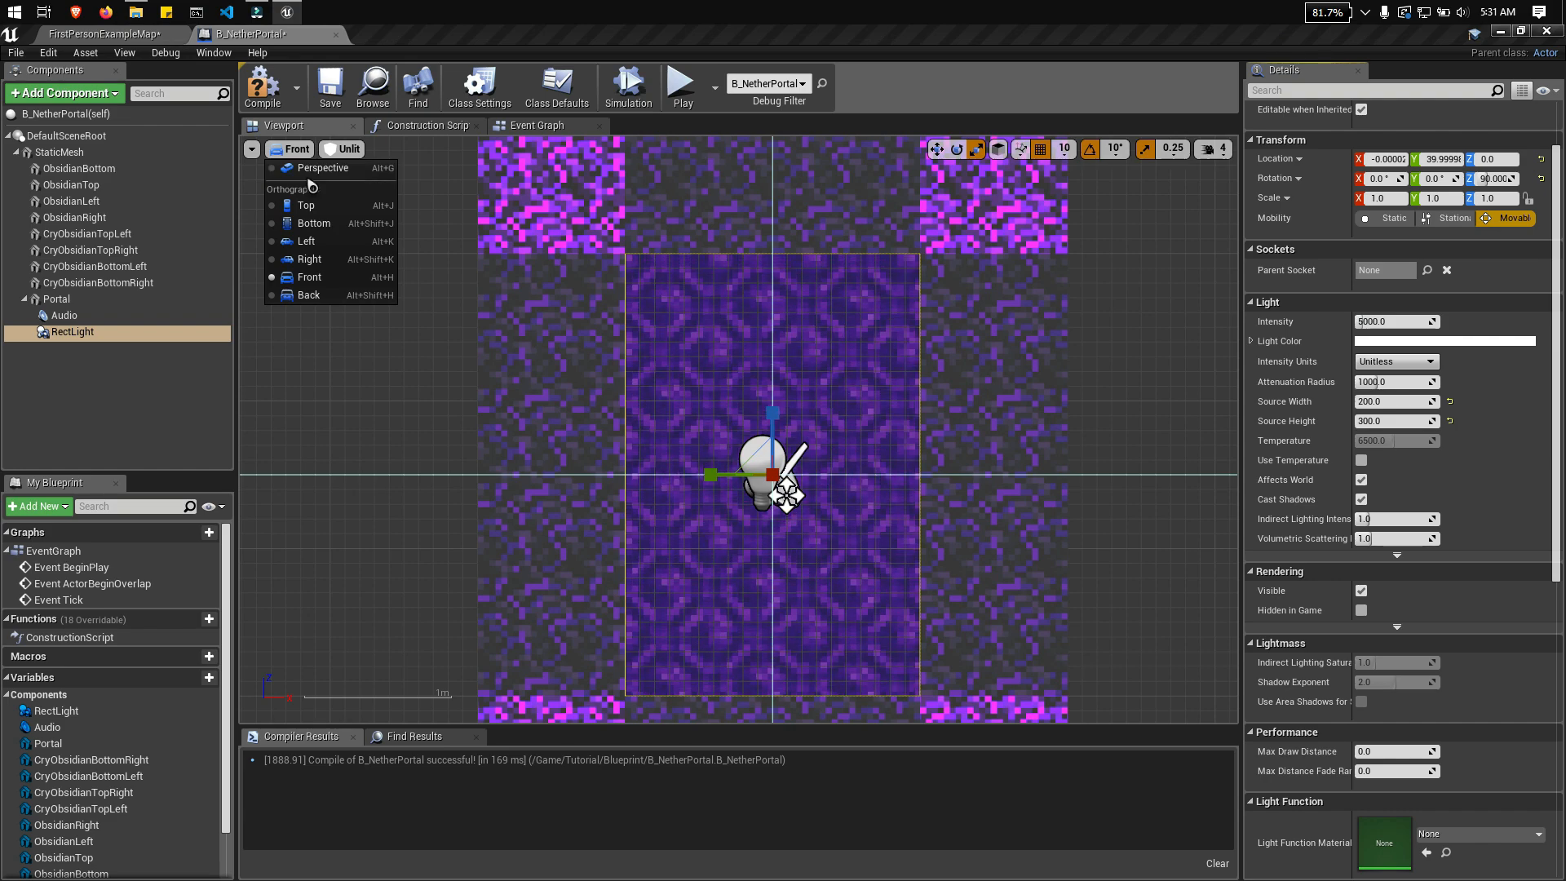
click(302, 165)
right_drag(732, 393, 733, 392)
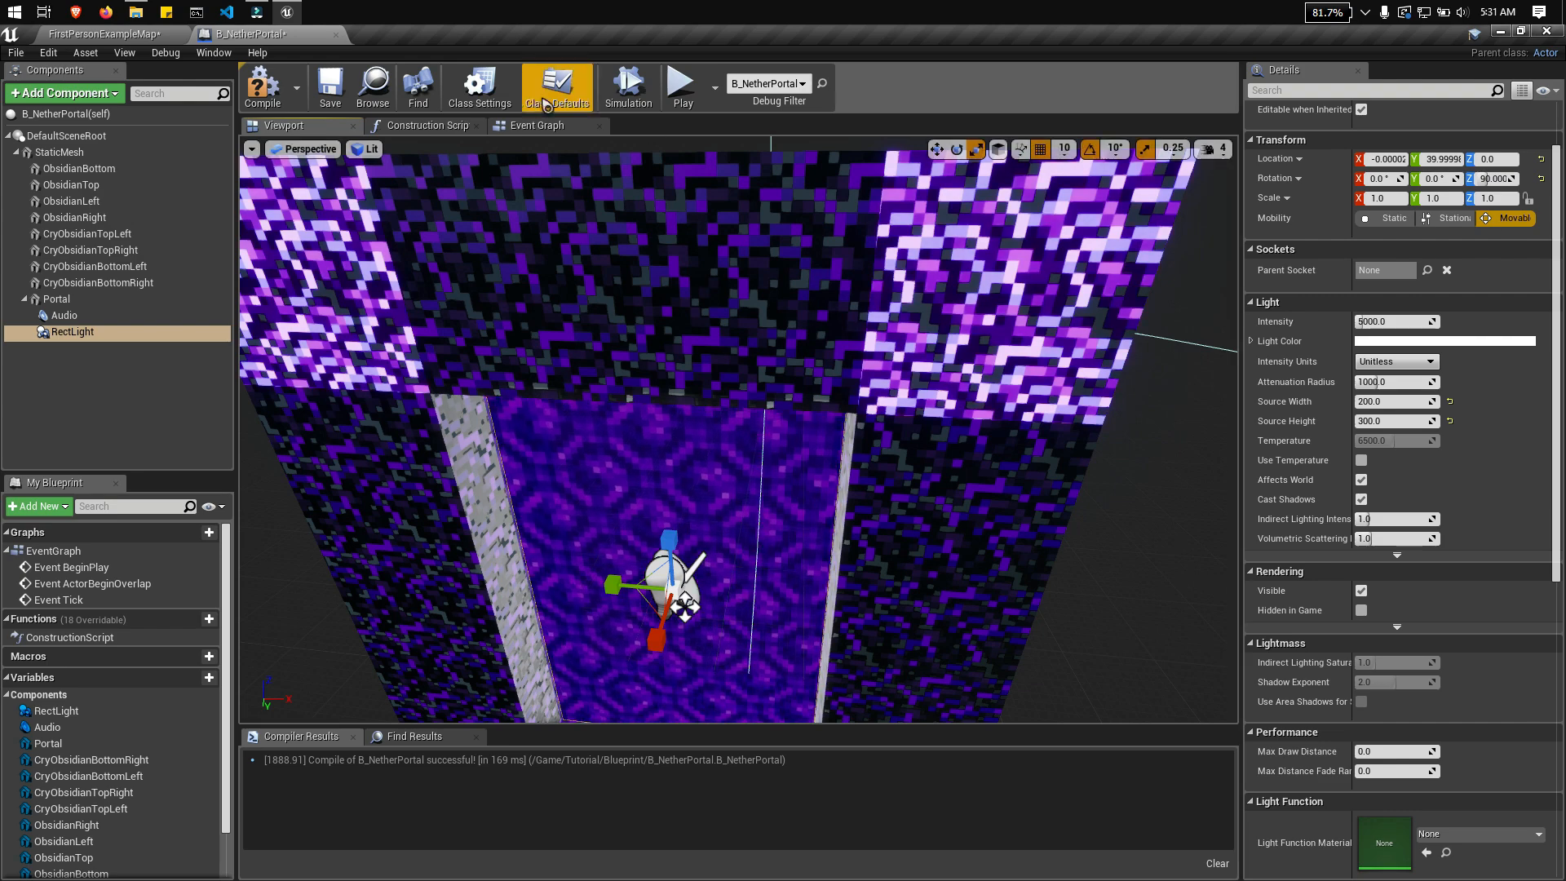
click(305, 155)
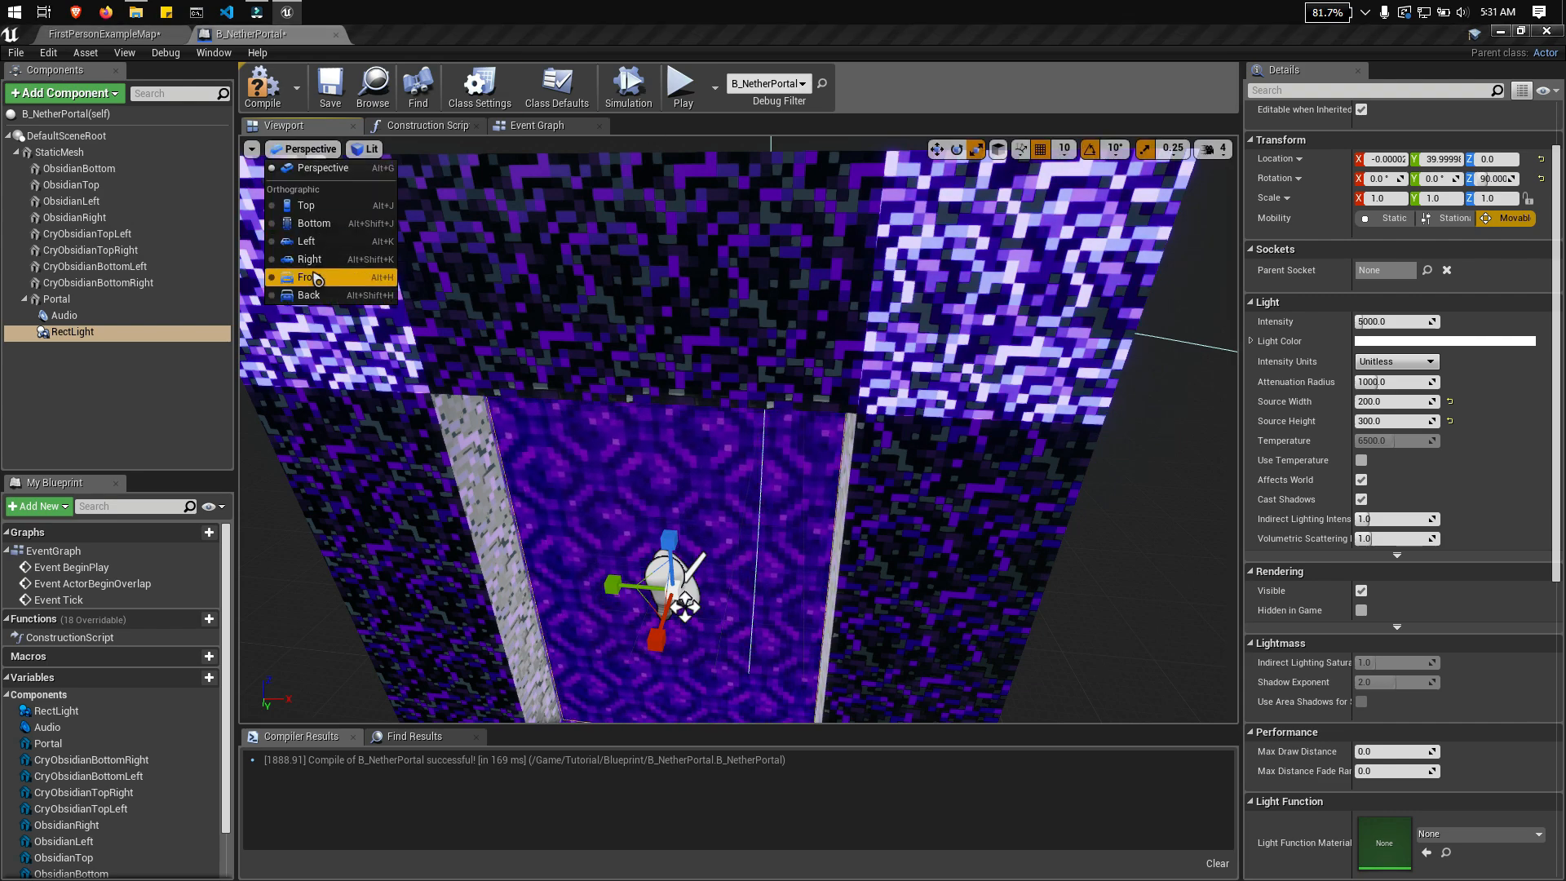
click(314, 276)
scroll(621, 368, up, 1)
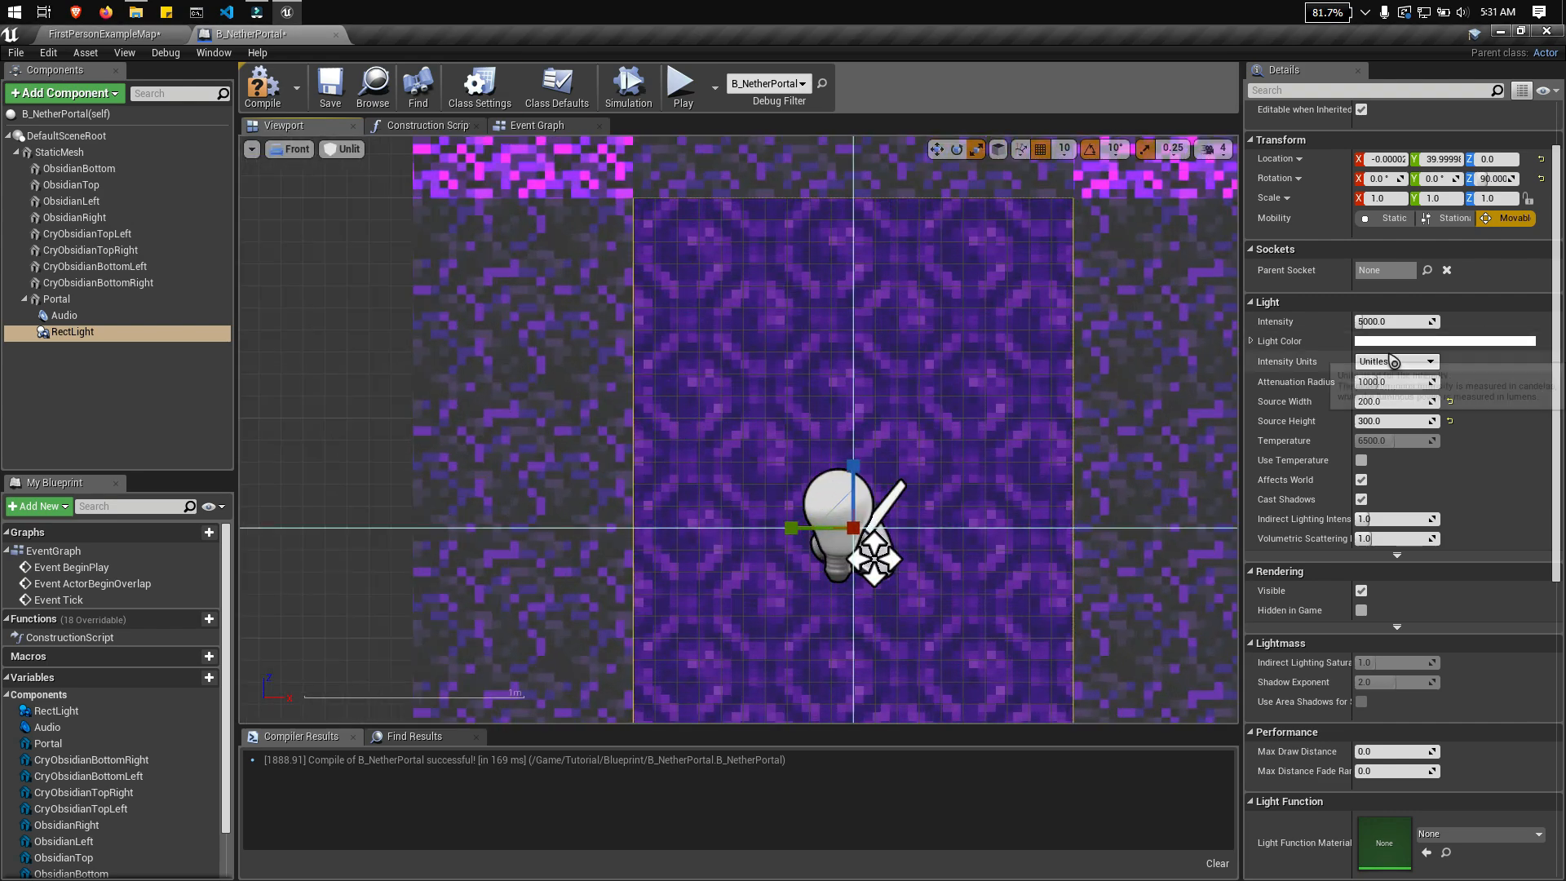
Step: Sample a dark purple, hex sRGB 3B1F7C, from the portal texture as the rect light's color
click(1412, 341)
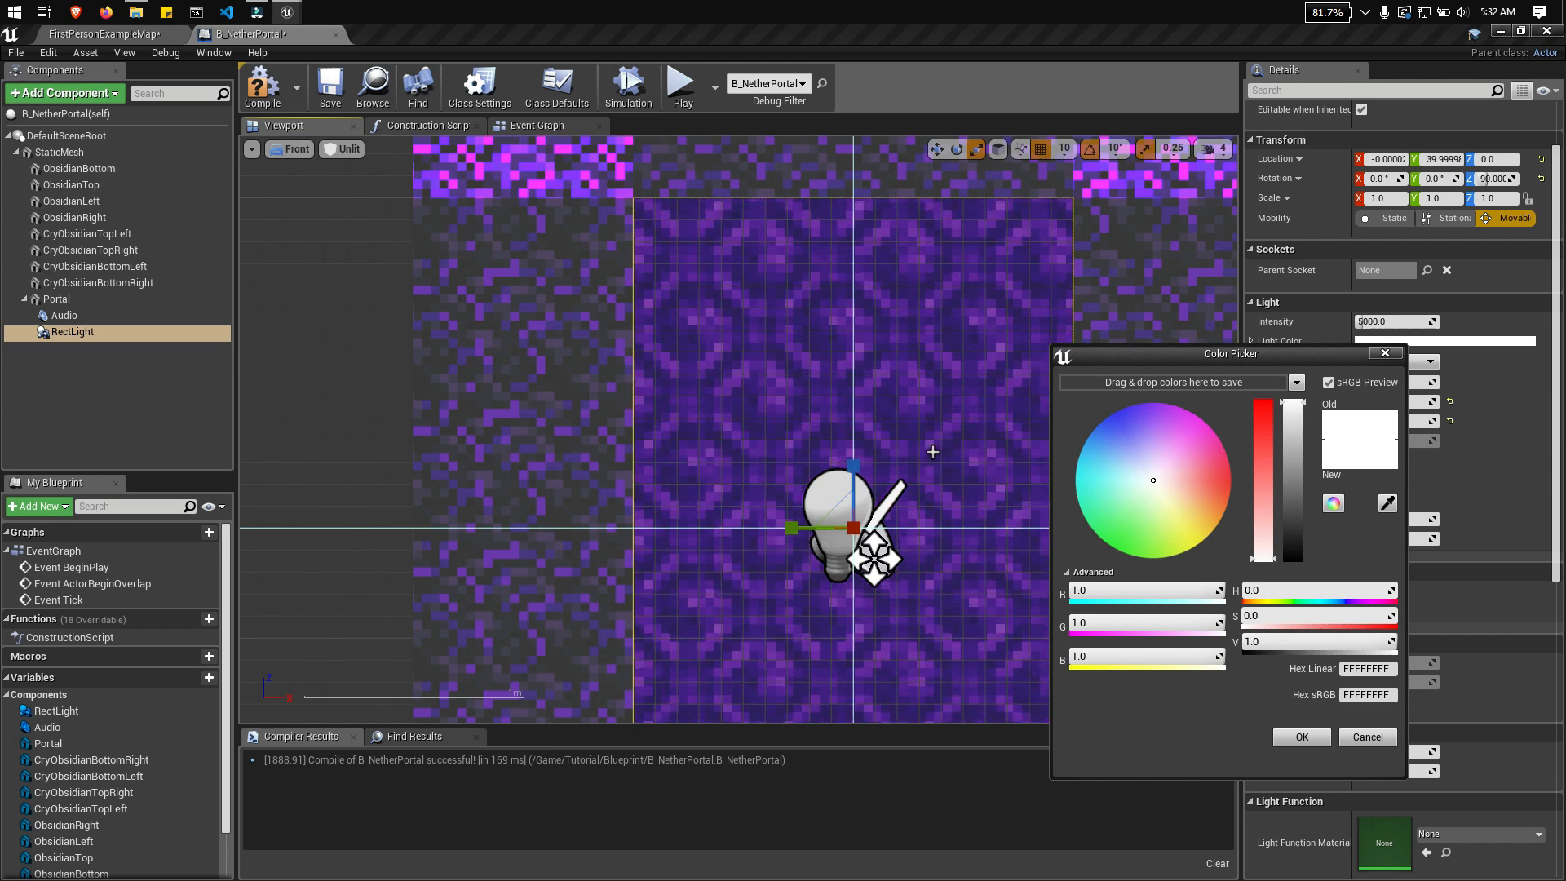
click(940, 551)
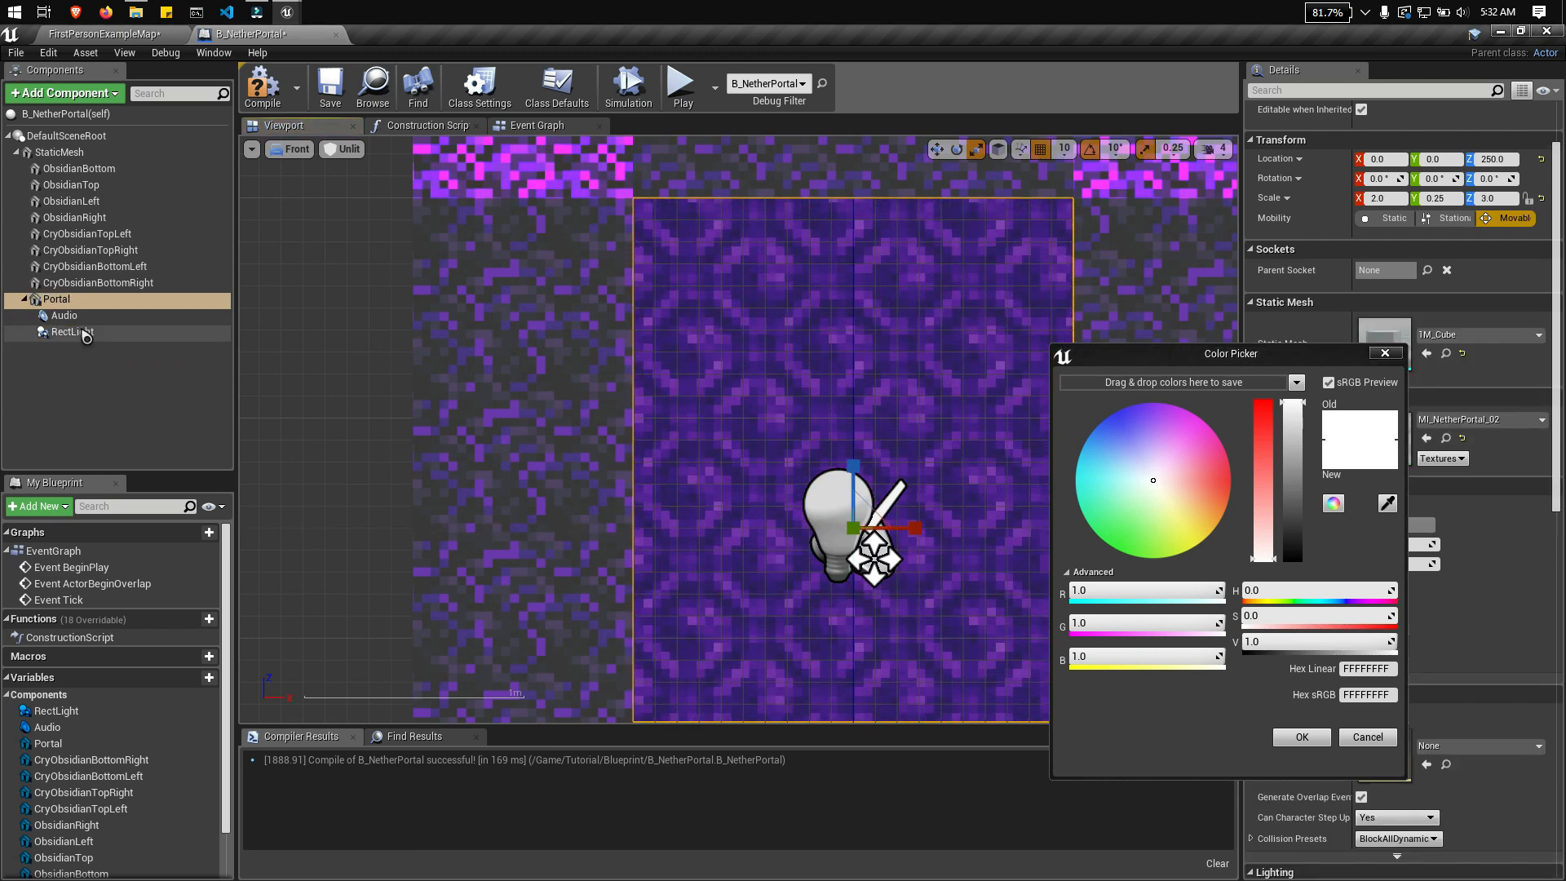
click(72, 332)
click(1435, 342)
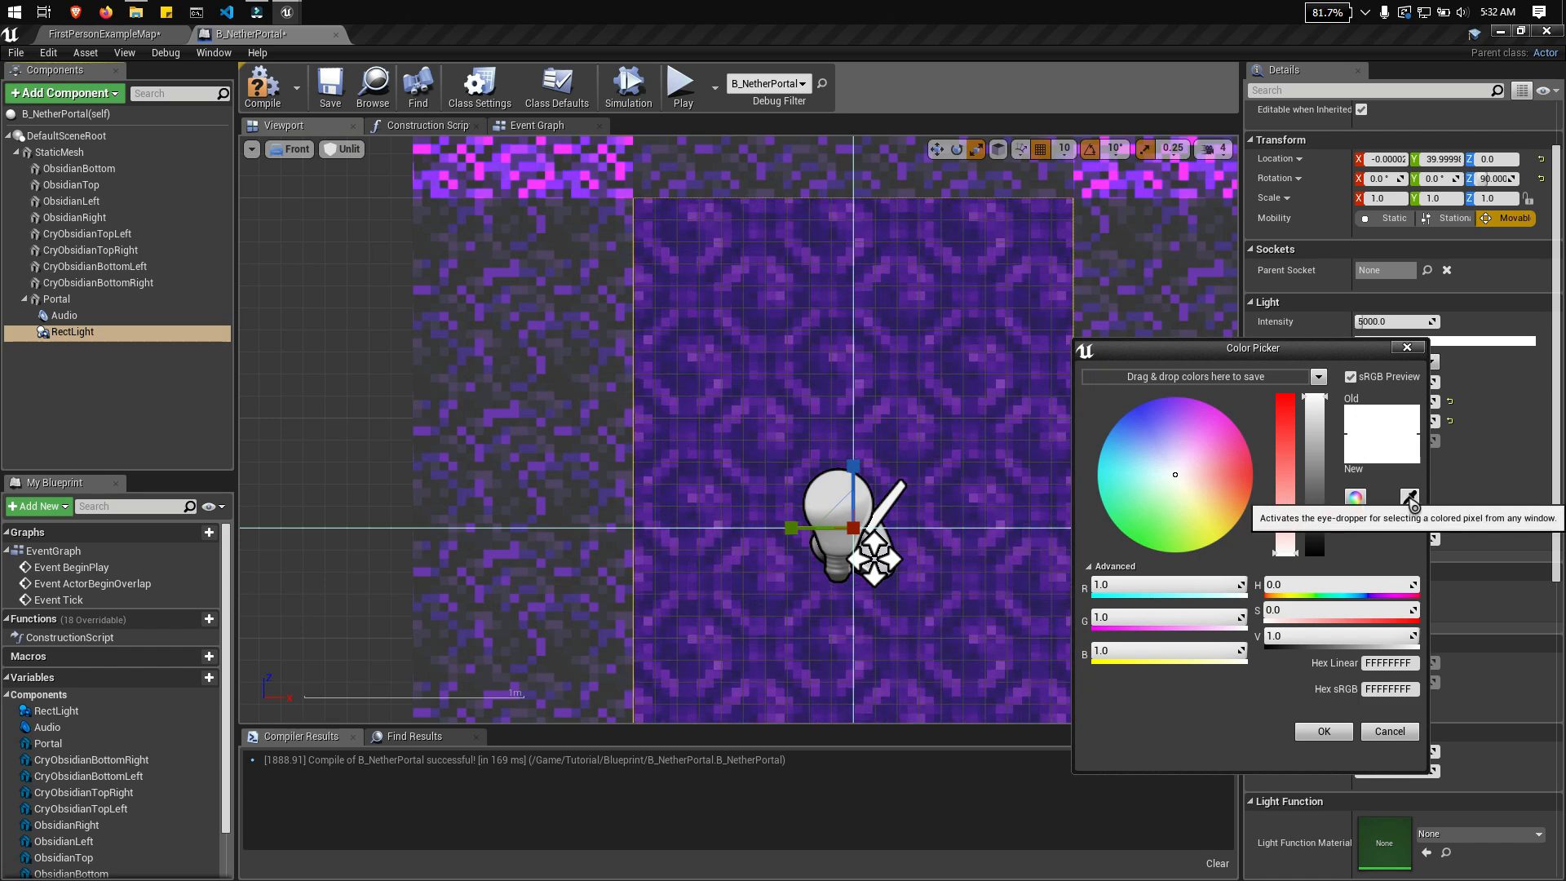
click(1410, 500)
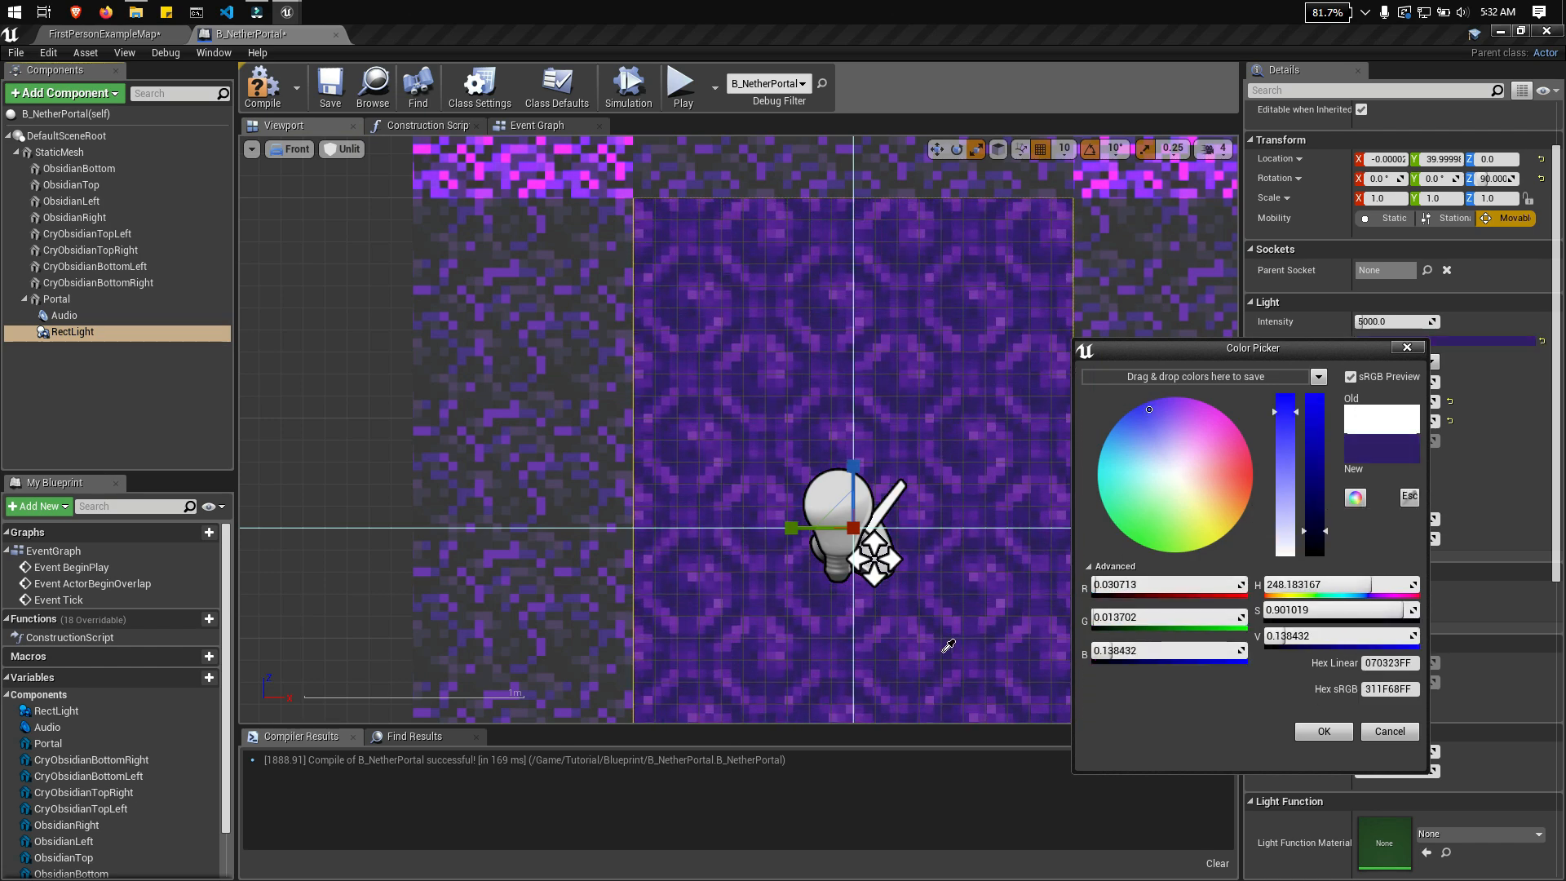
click(962, 672)
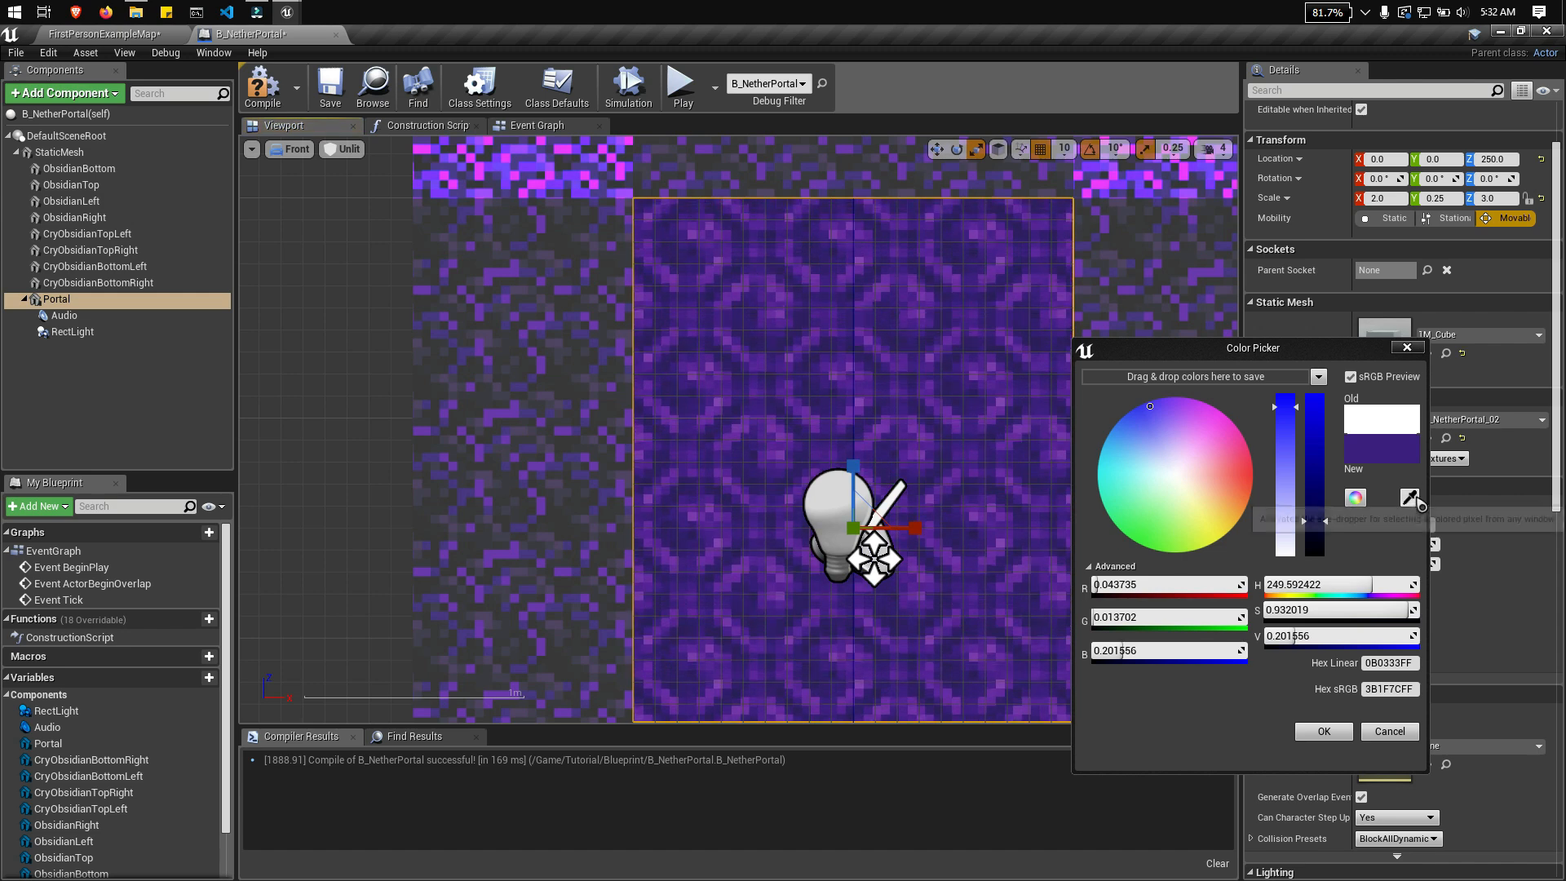
click(1410, 497)
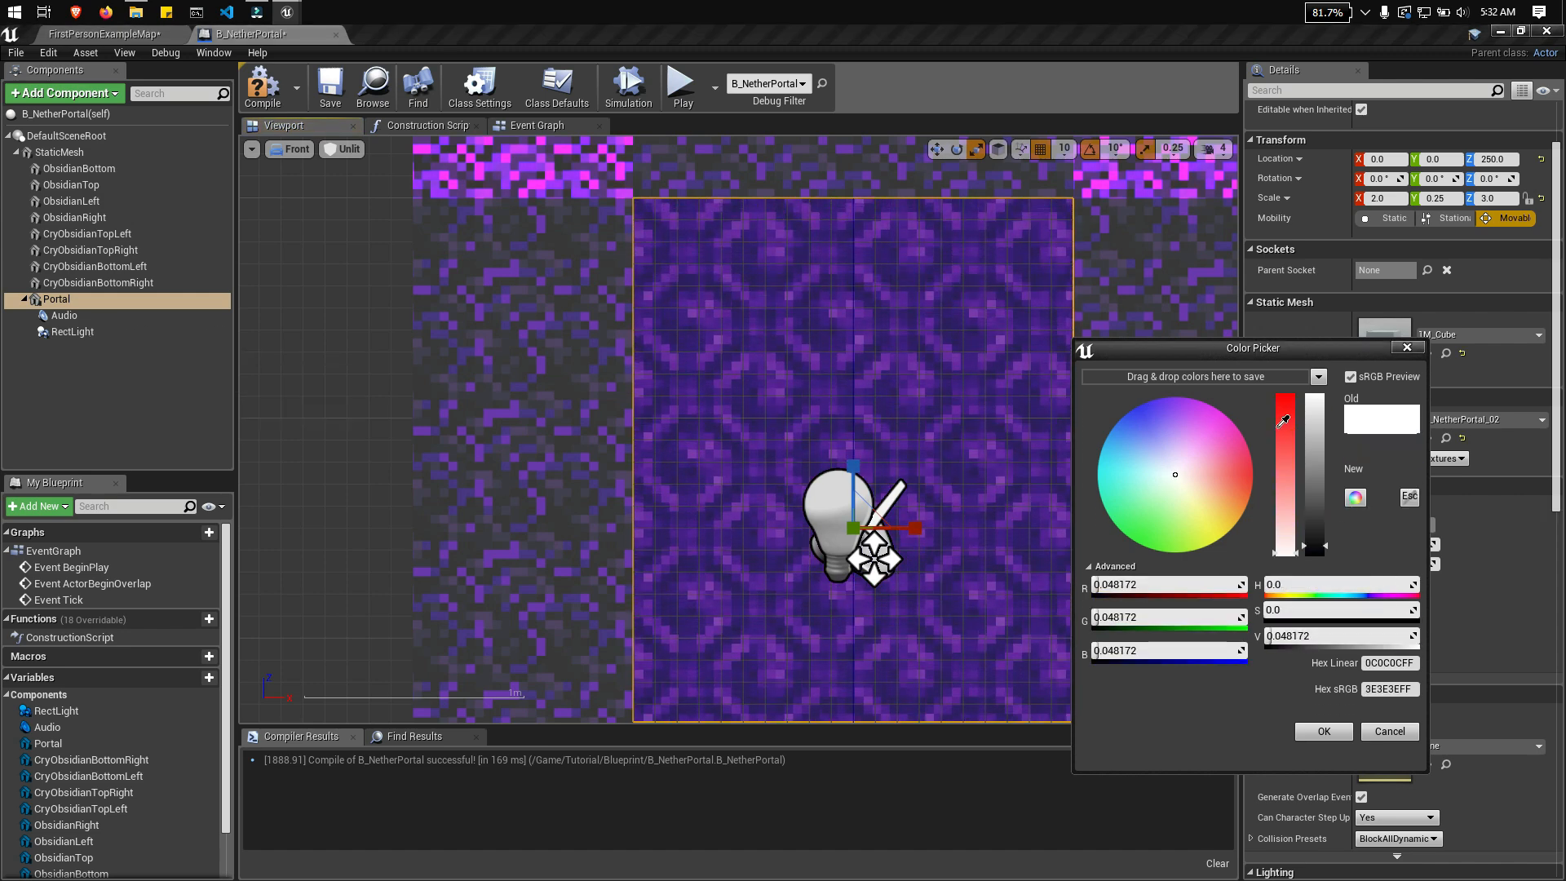
key(Escape)
Step: Sample a bright violet, hex sRGB 9538FF, from the upper-right crying obsidian block as the rect light's color
click(72, 332)
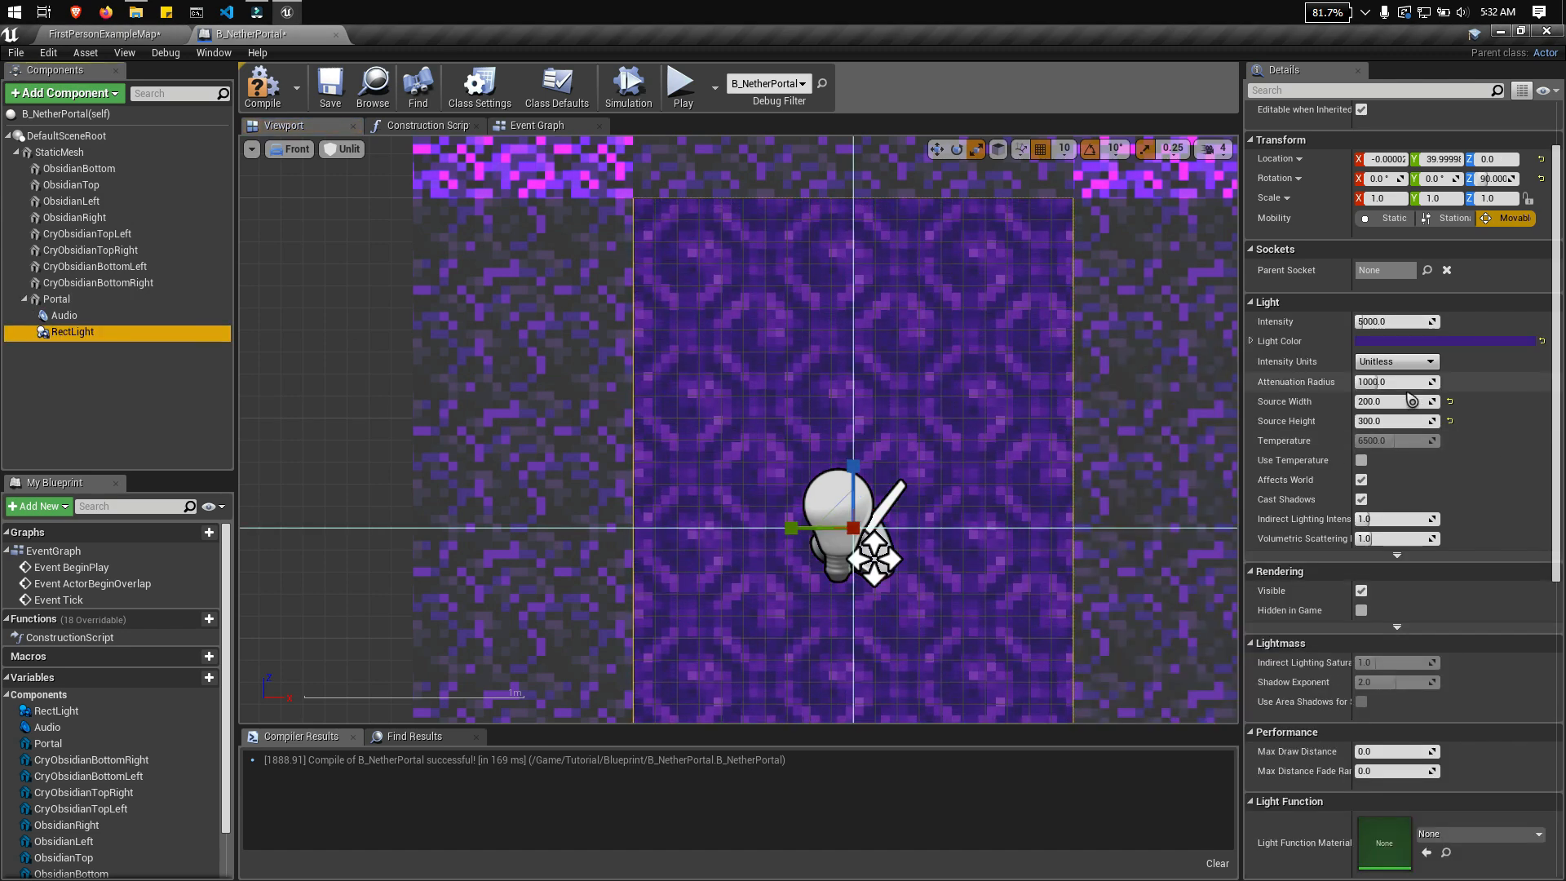
click(1443, 340)
click(1420, 514)
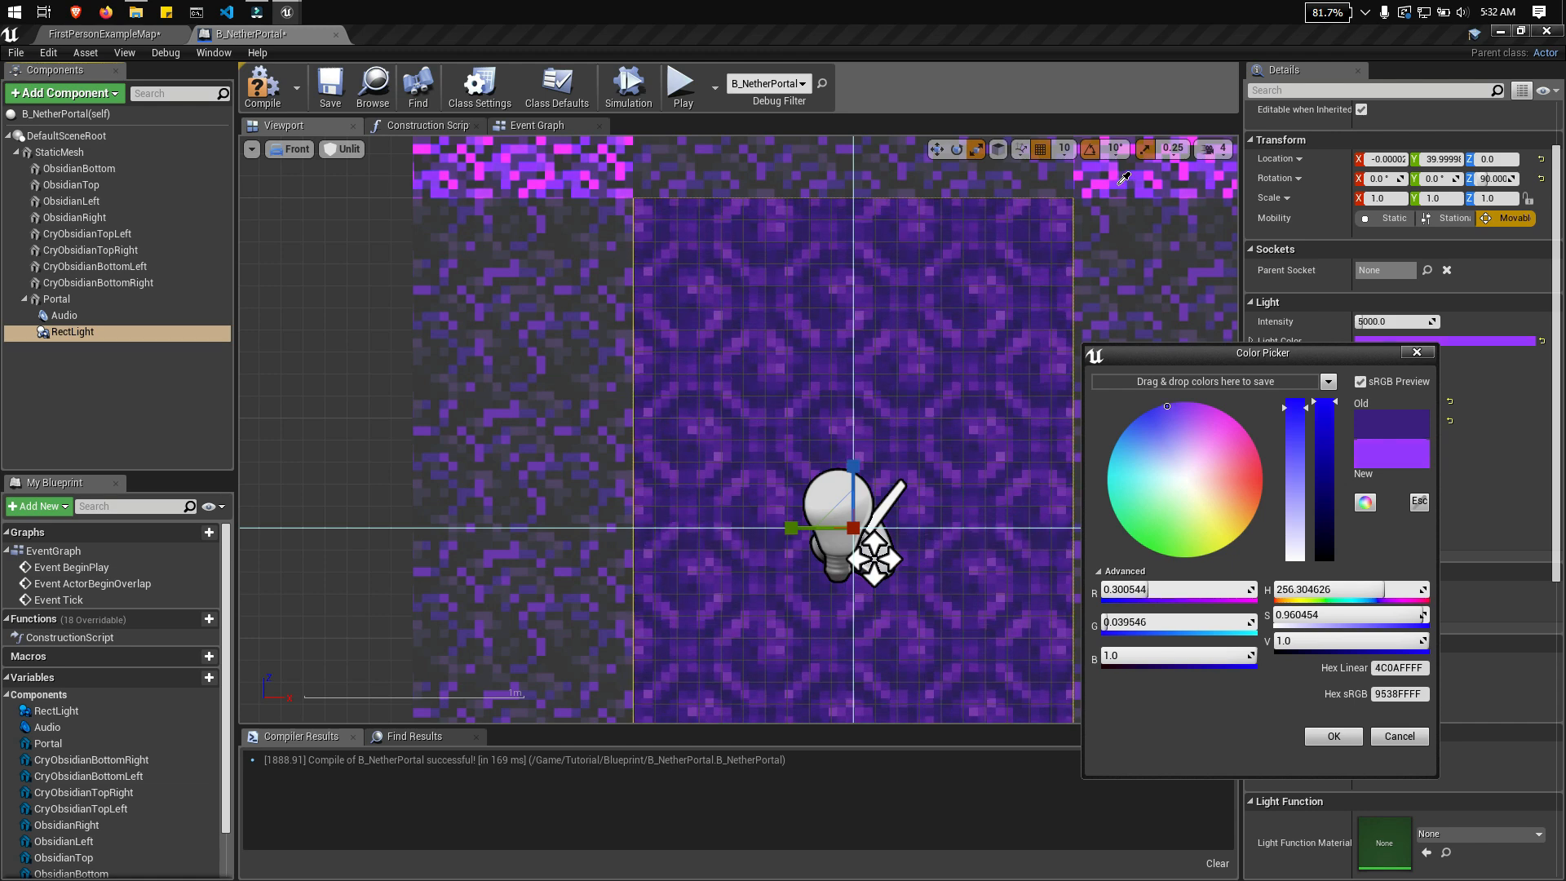
click(1125, 183)
click(1427, 512)
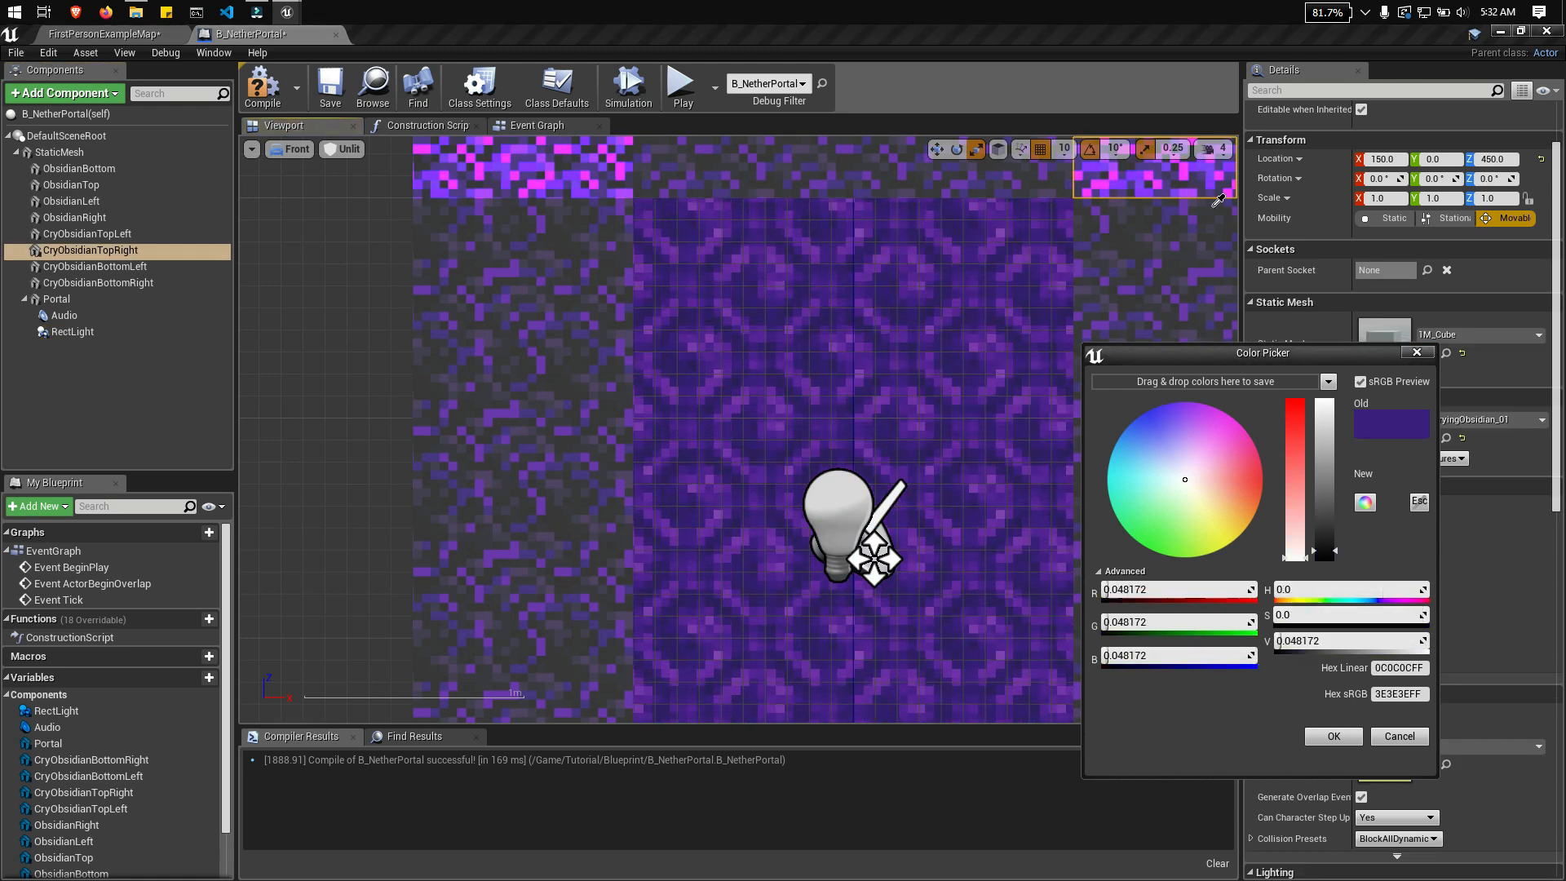
click(1122, 184)
click(1417, 353)
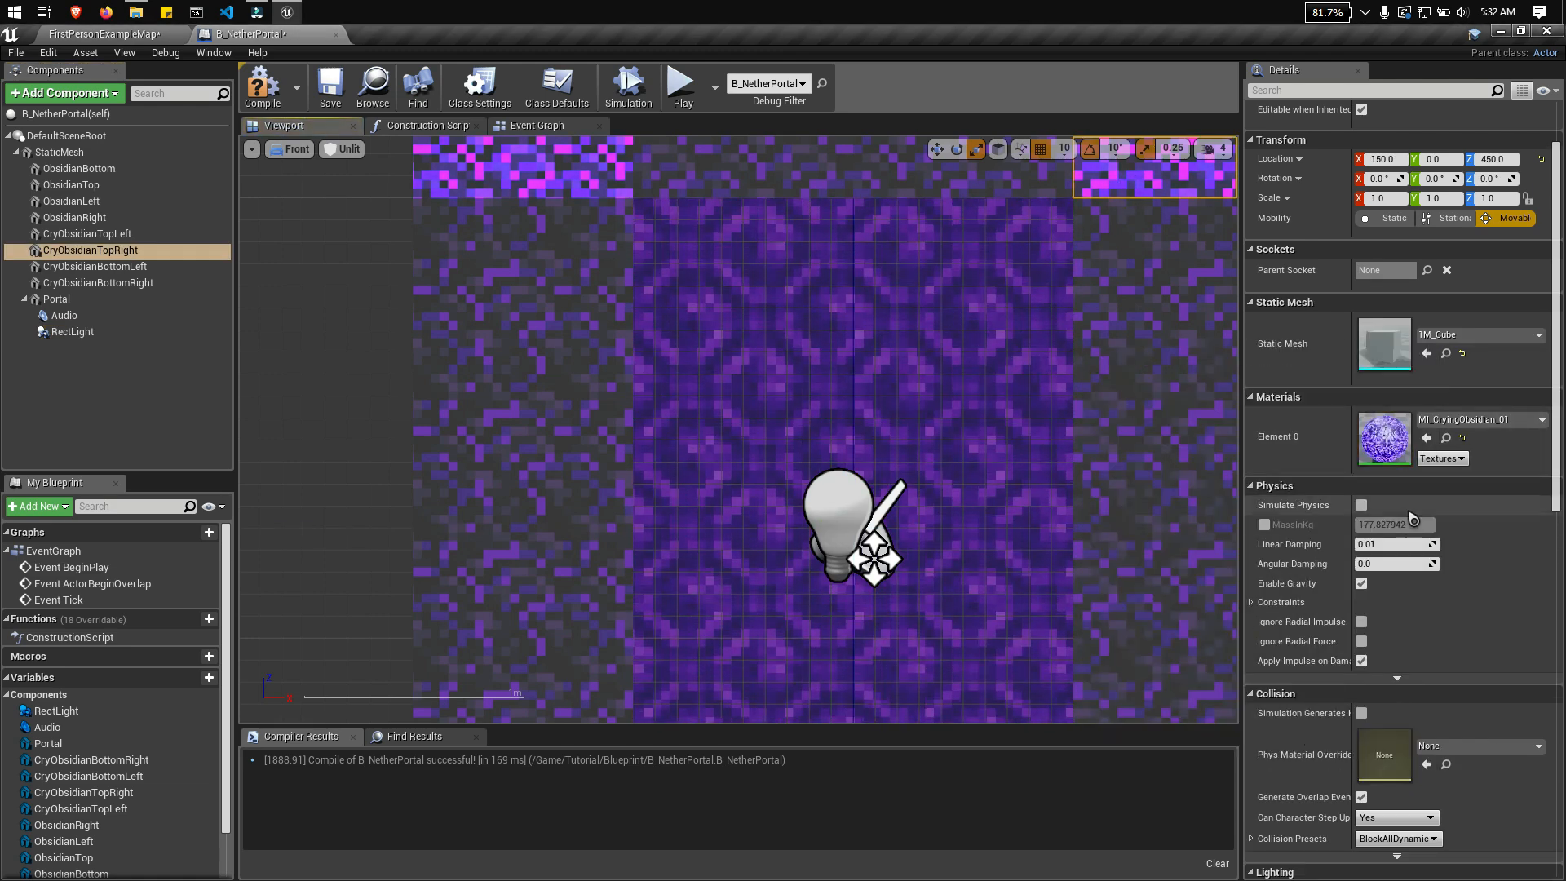
Step: Resample the rect light's color as a slightly pinker bright violet from the upper-right crying obsidian block
click(85, 336)
click(1486, 342)
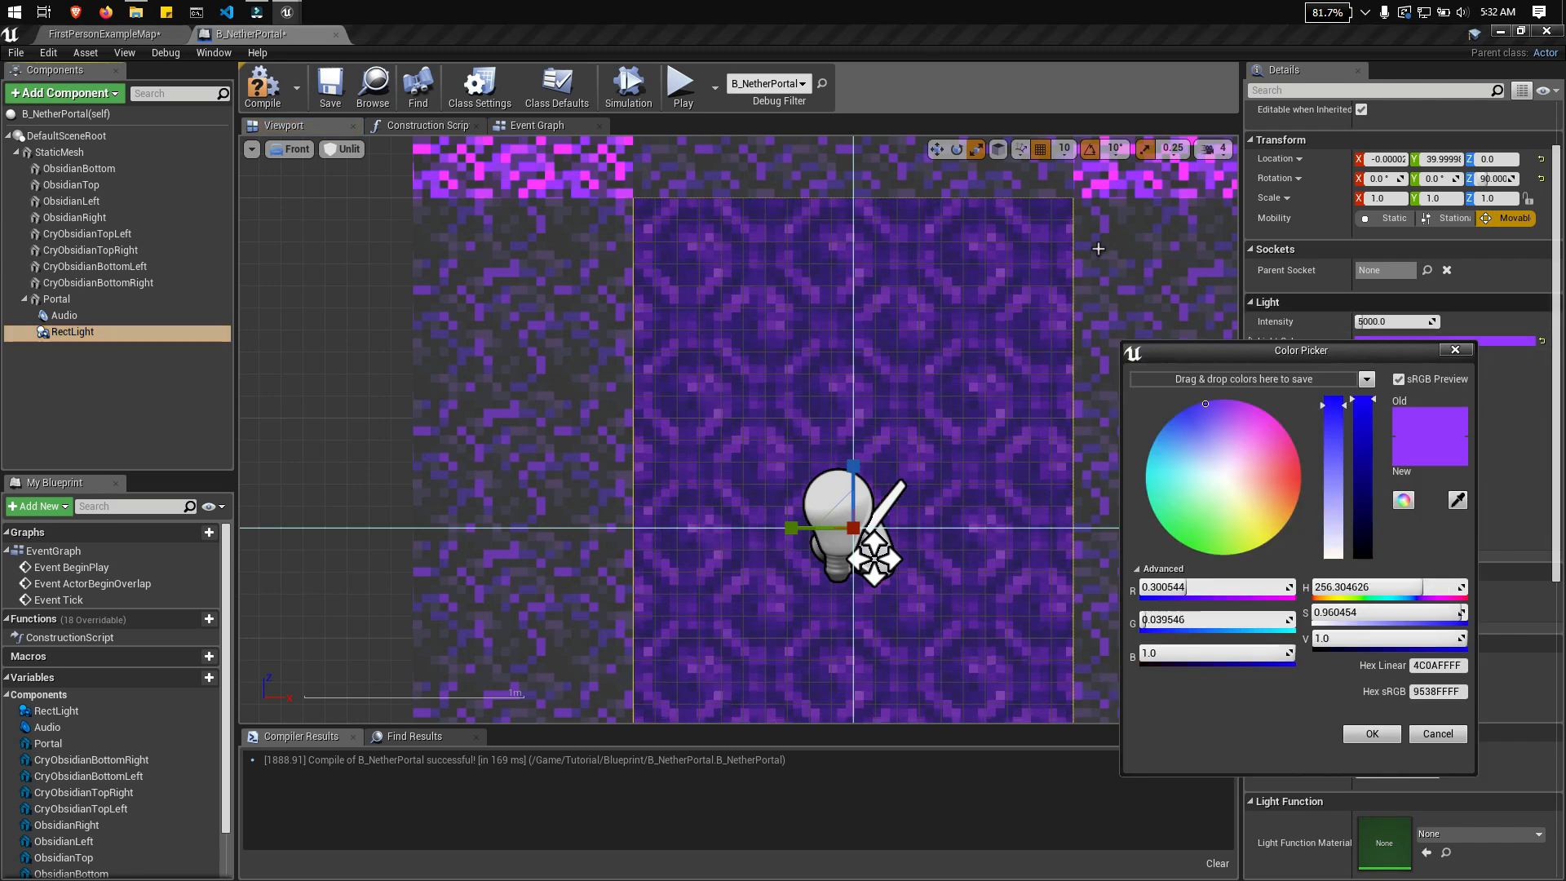
click(1462, 509)
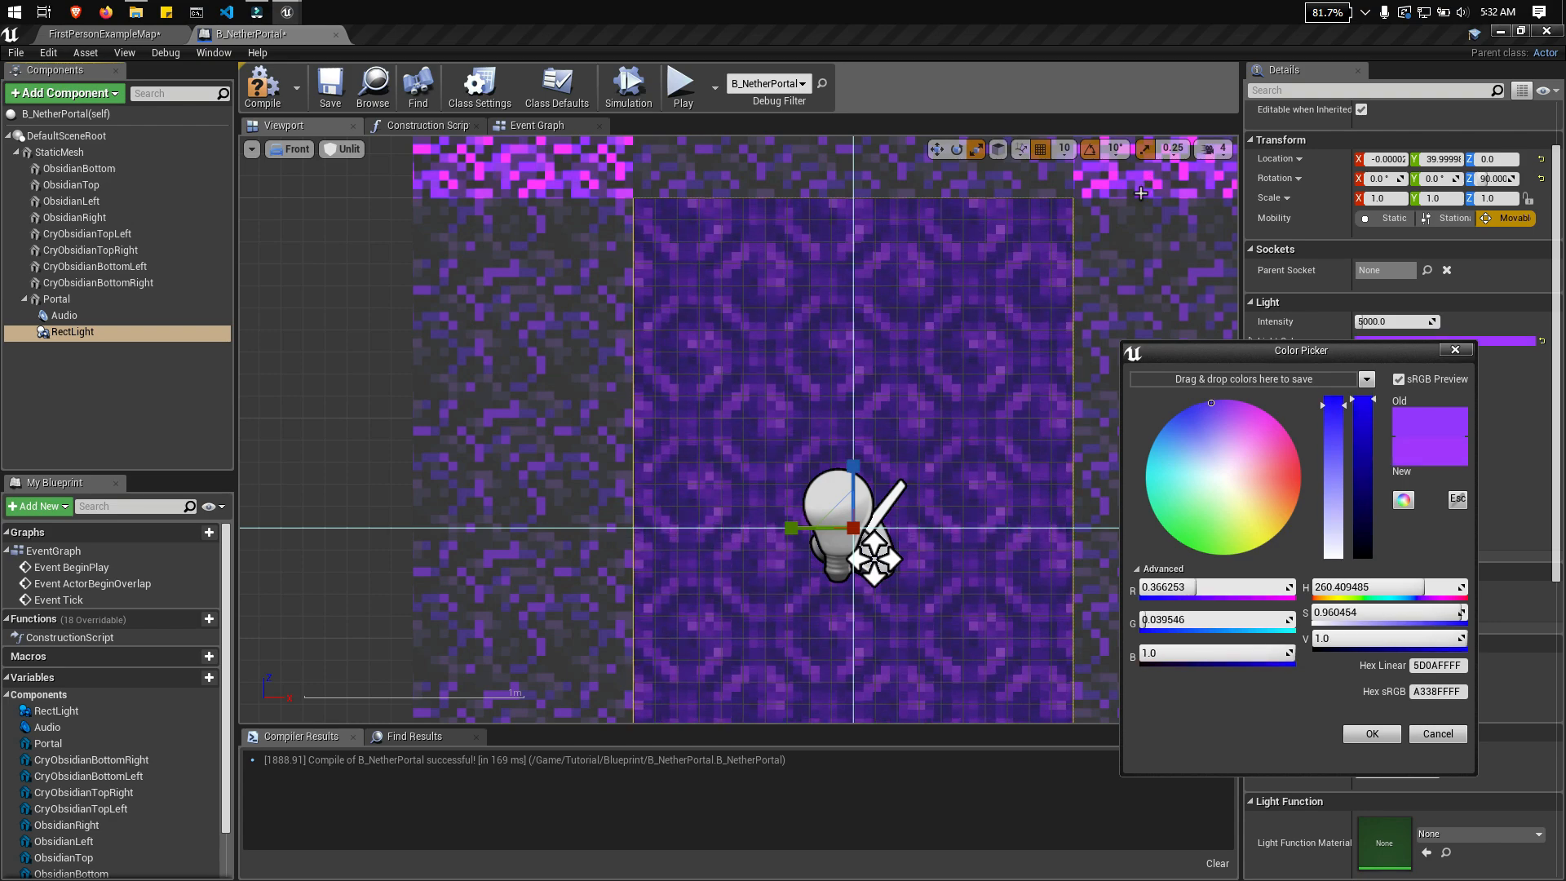
click(1125, 181)
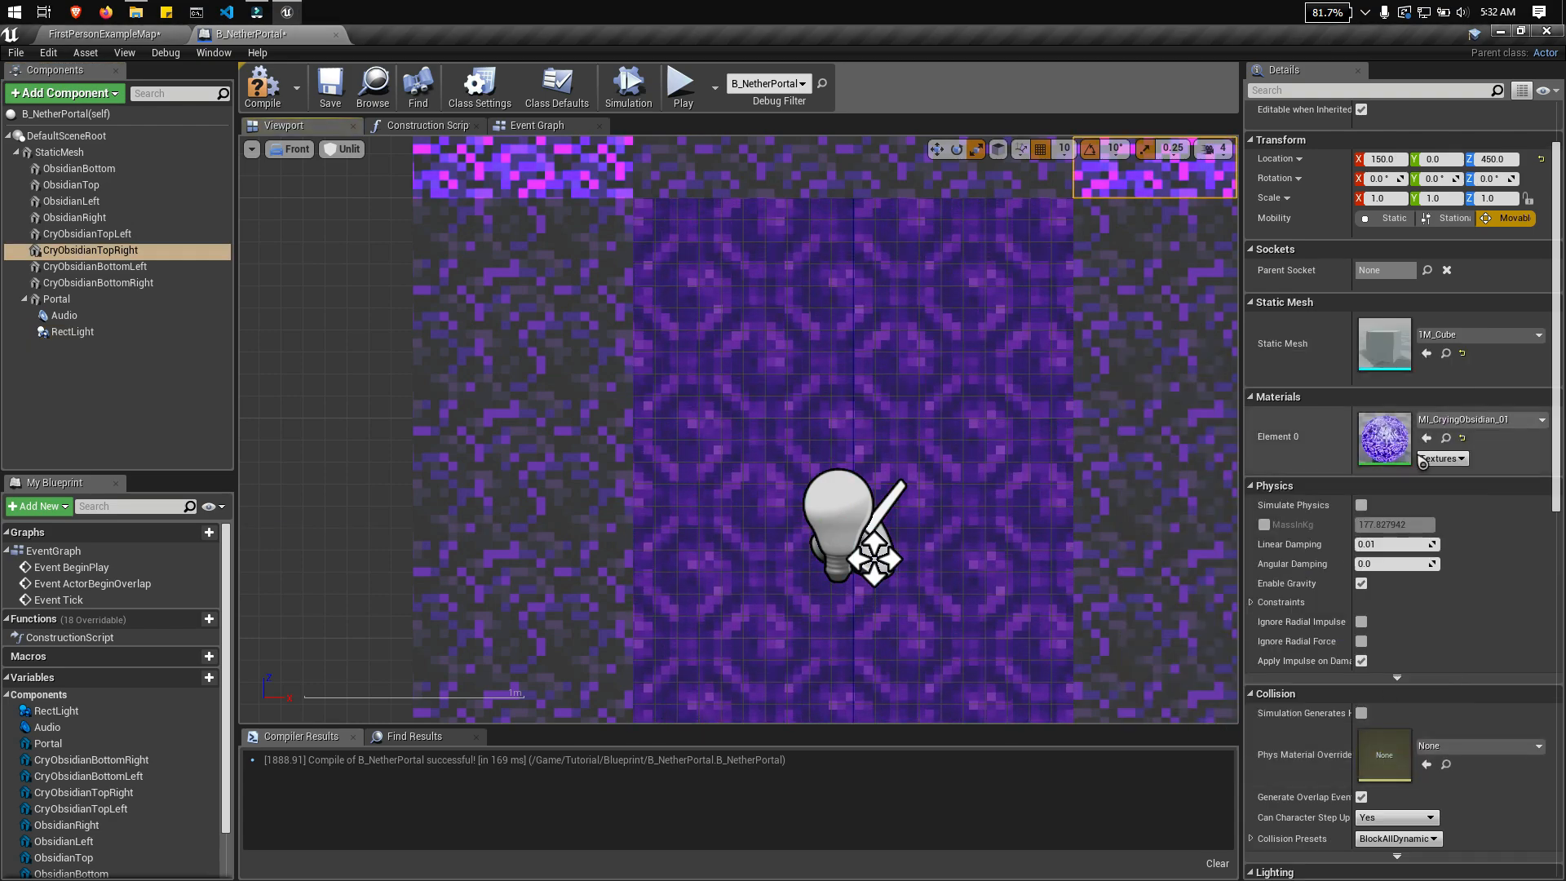
click(72, 331)
Step: Check the violet glow on the frame in perspective and set the rect light's intensity to 10000
right_drag(1067, 514, 1057, 373)
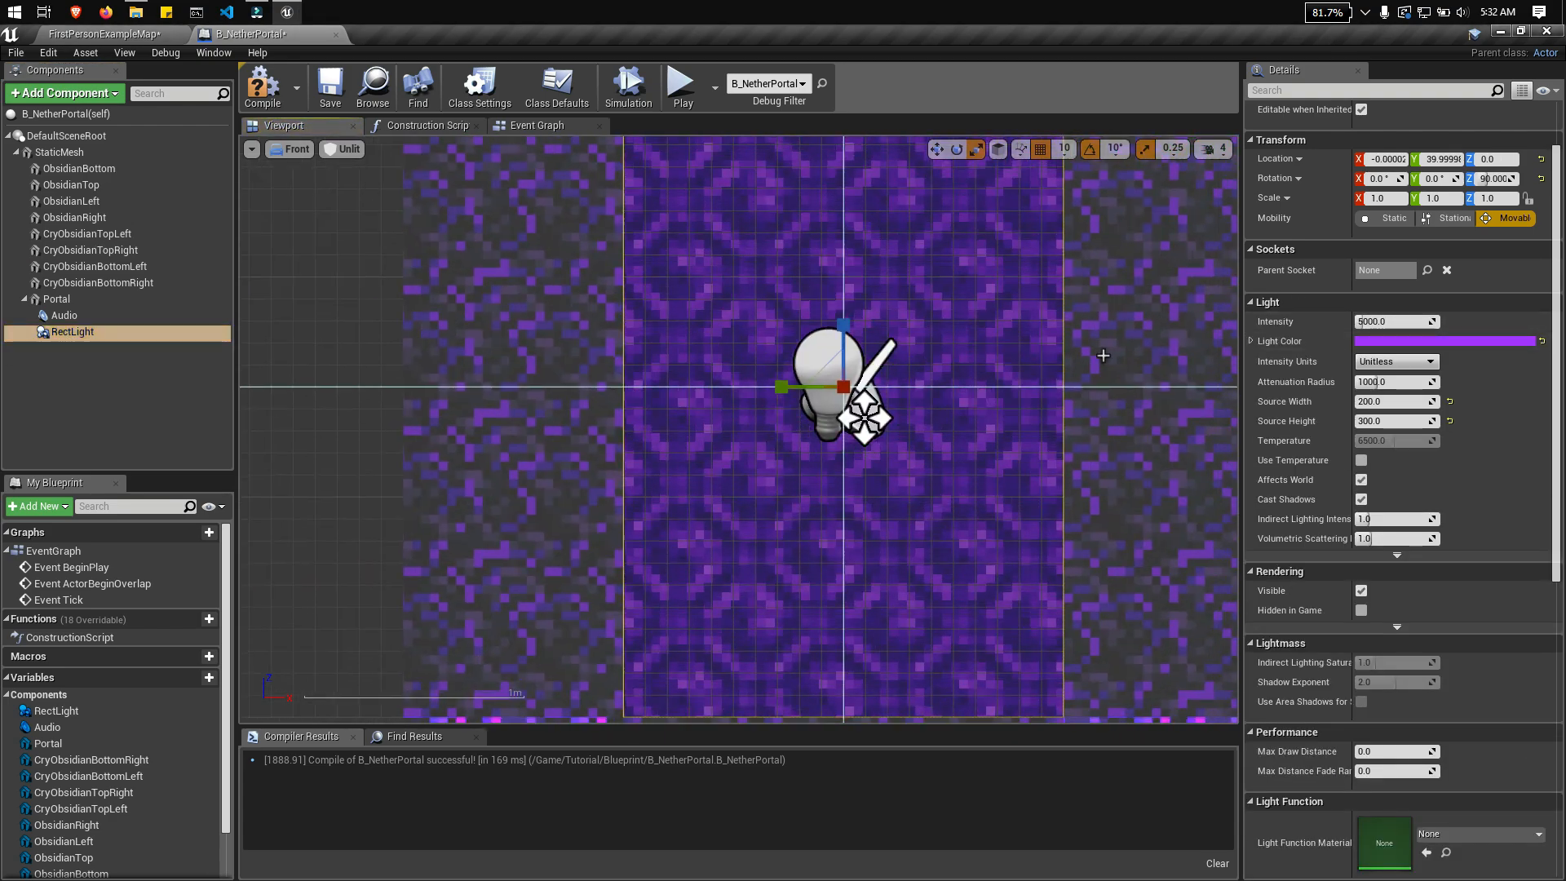
click(292, 148)
click(306, 161)
right_drag(738, 430, 518, 455)
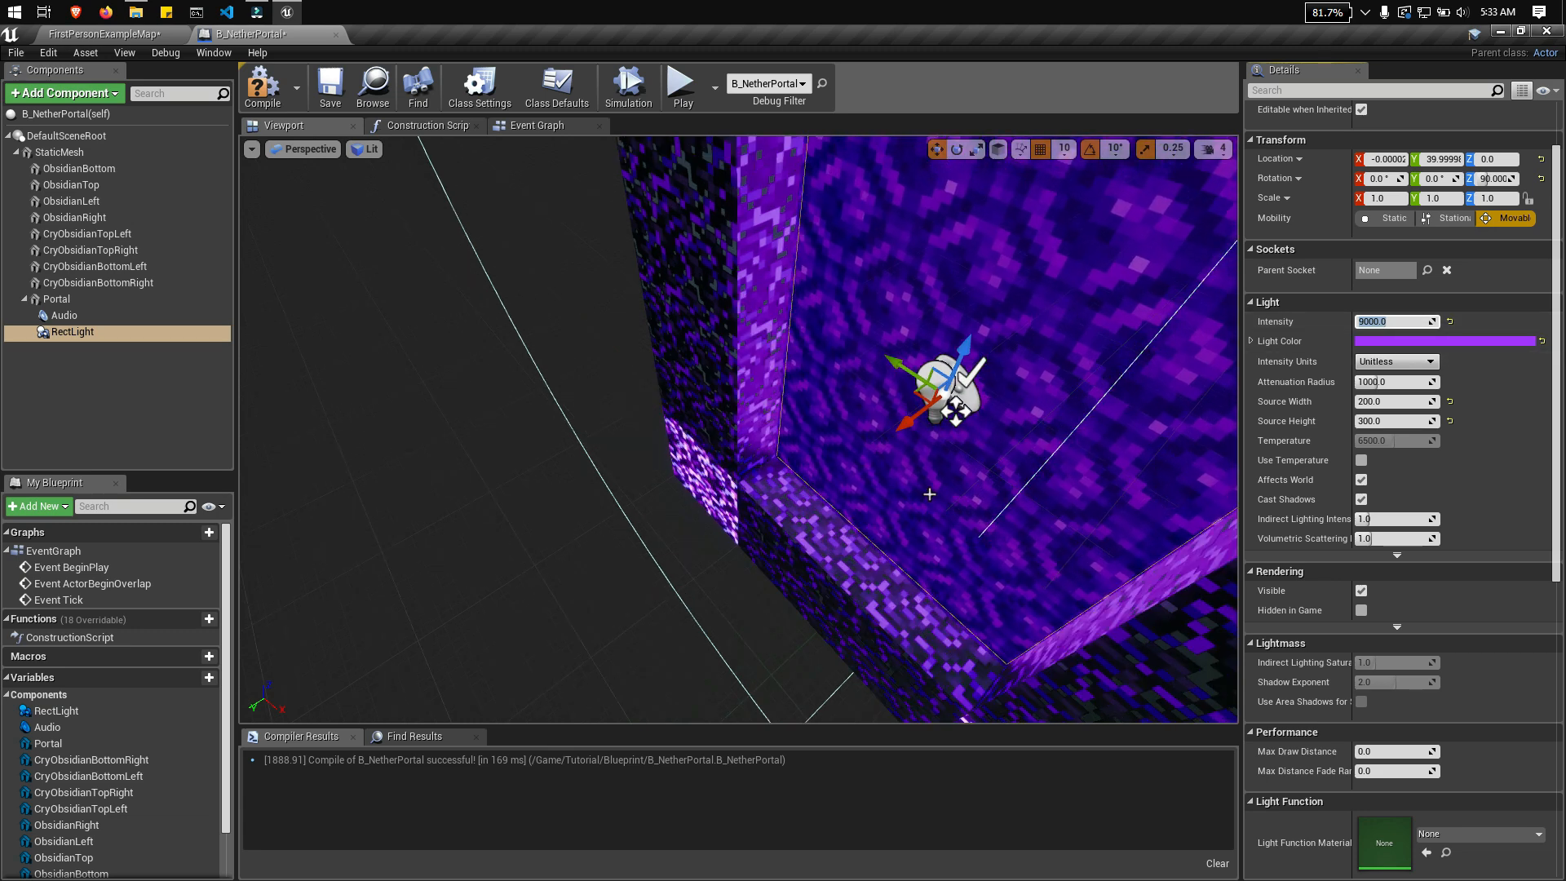
drag(895, 432, 909, 422)
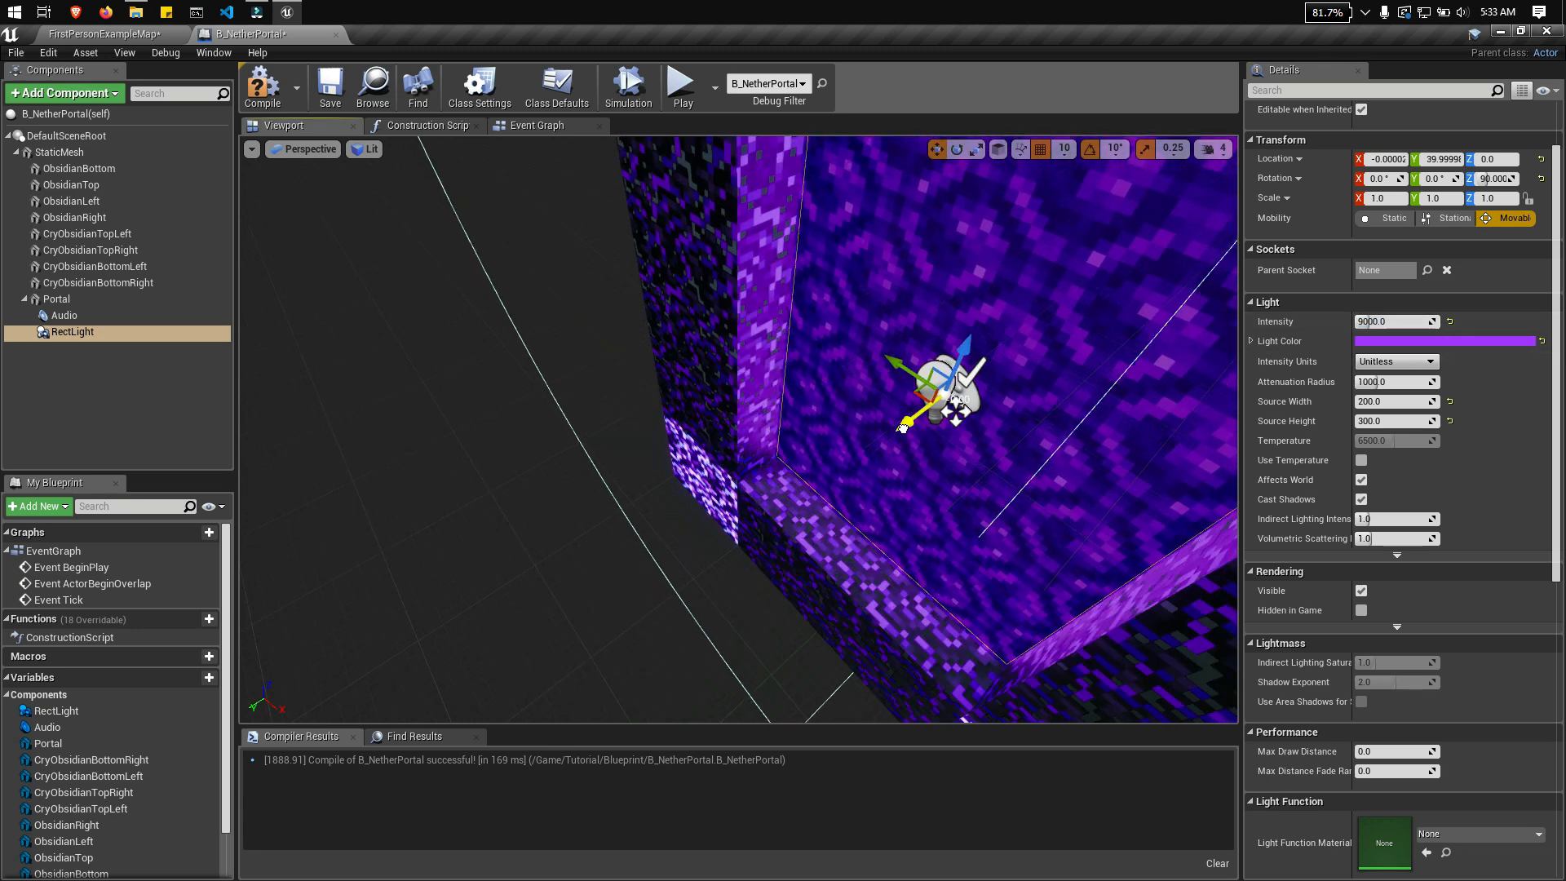
click(1417, 320)
text(10)
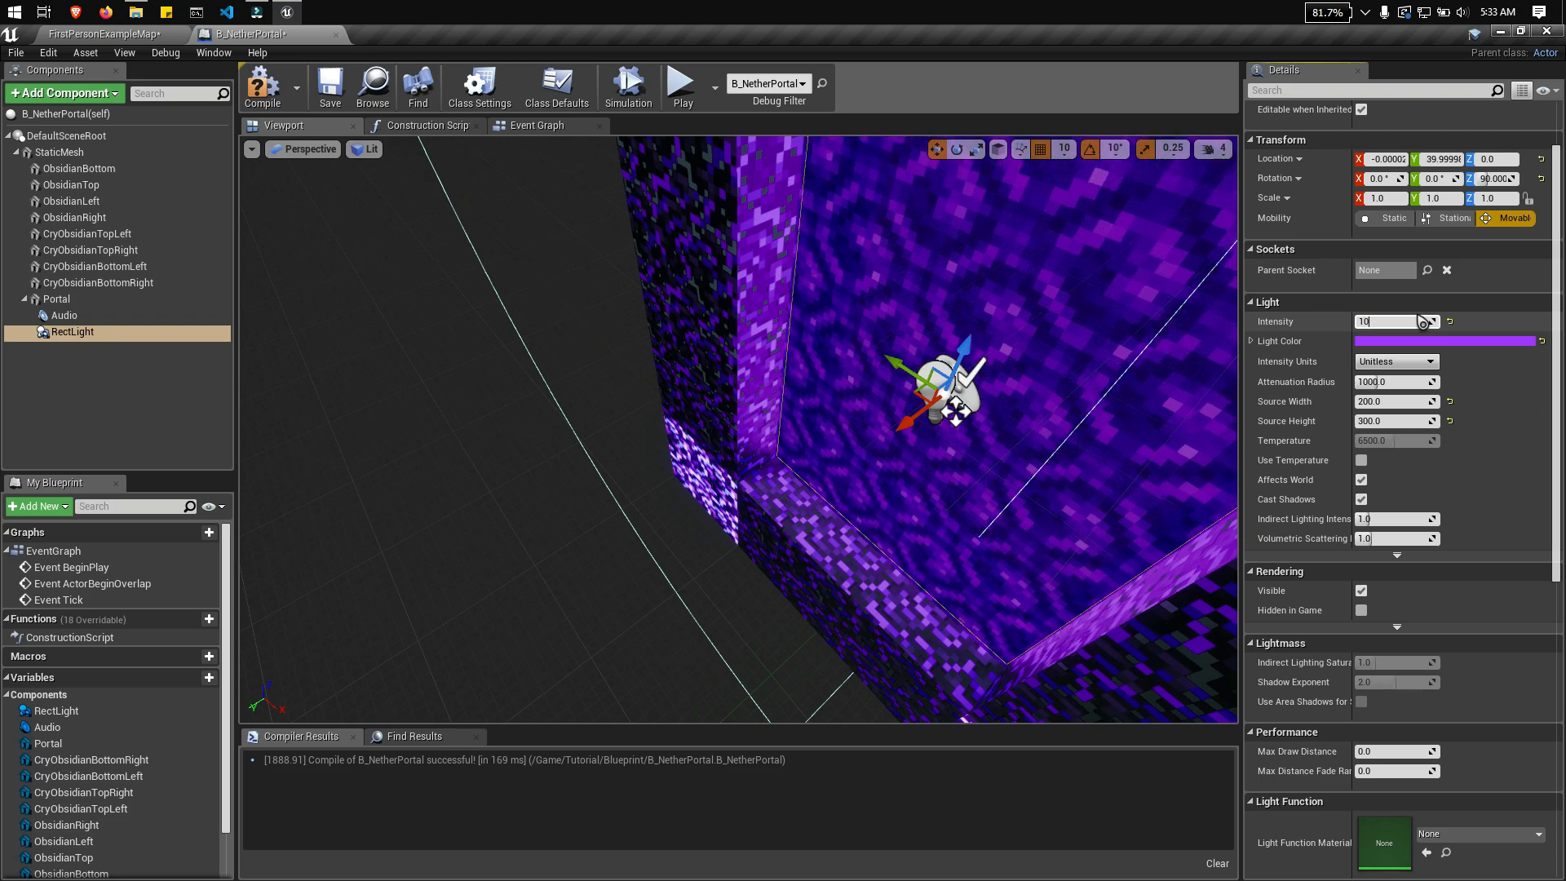
text(000)
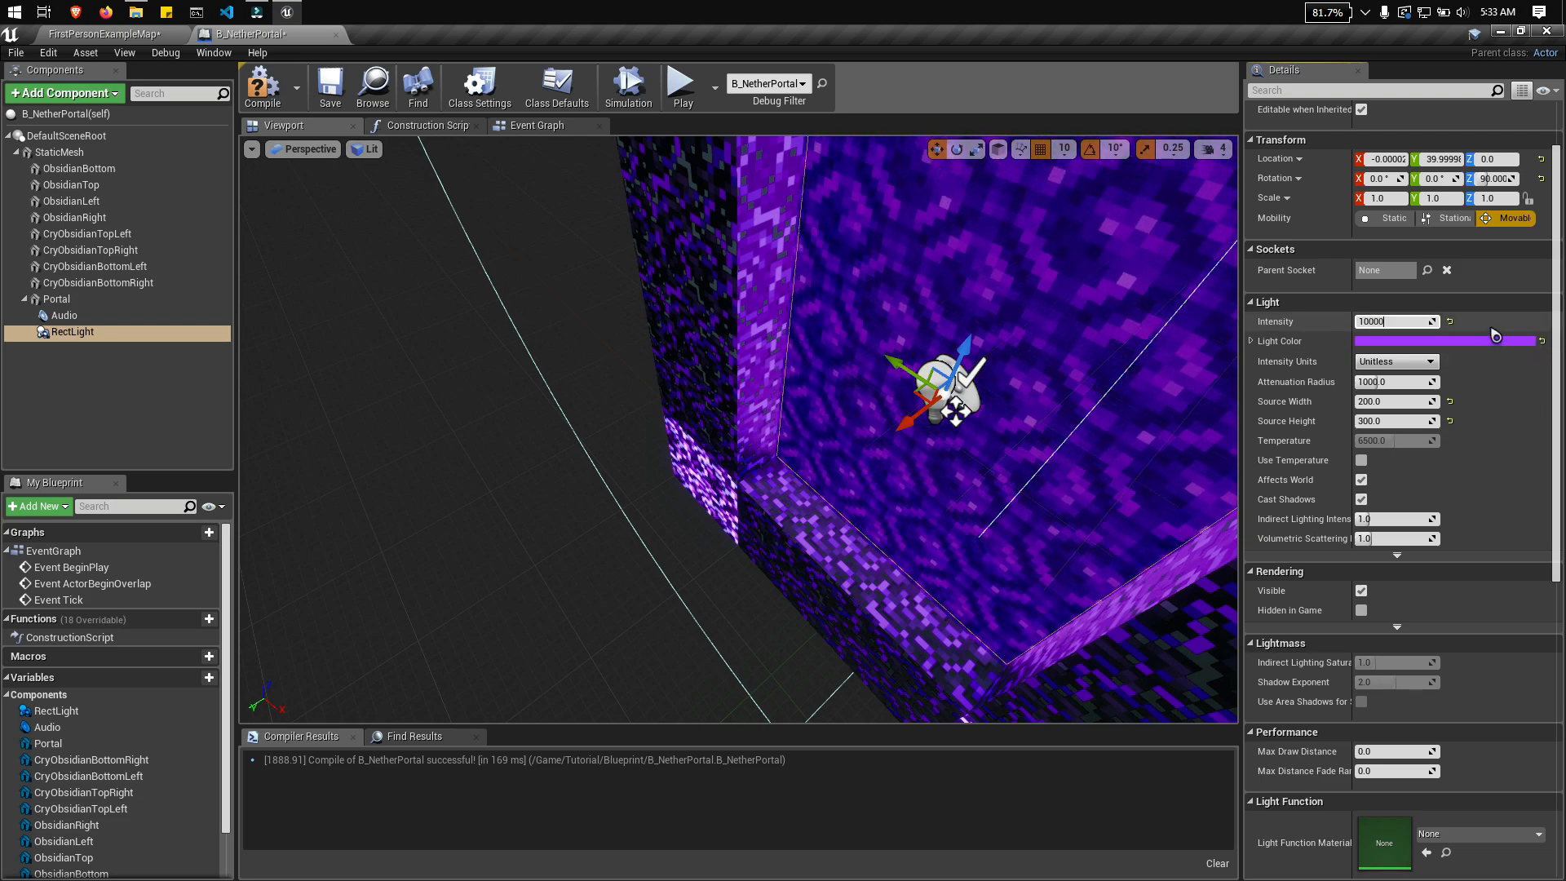
key(Return)
Step: Examine the brightened rect light on the portal frame from several angles and compile the Blueprint
right_drag(1125, 392, 1175, 371)
right_drag(814, 453, 857, 428)
mouse_move(628, 417)
right_down()
mouse_move(693, 432)
mouse_move(677, 441)
mouse_move(653, 424)
mouse_move(669, 418)
mouse_move(571, 391)
mouse_move(606, 400)
right_up()
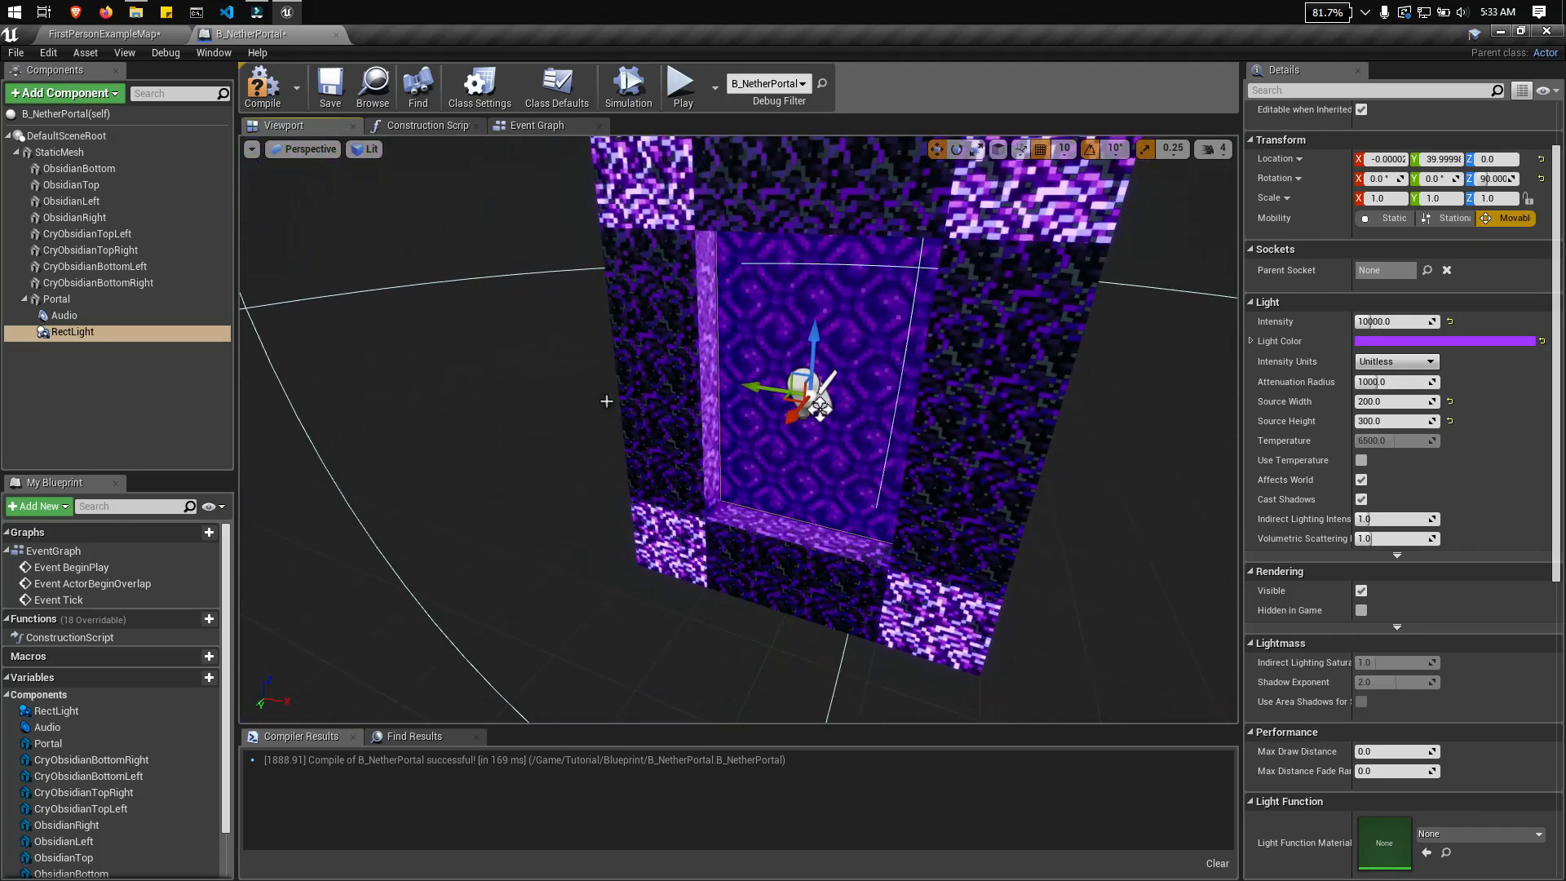
click(90, 331)
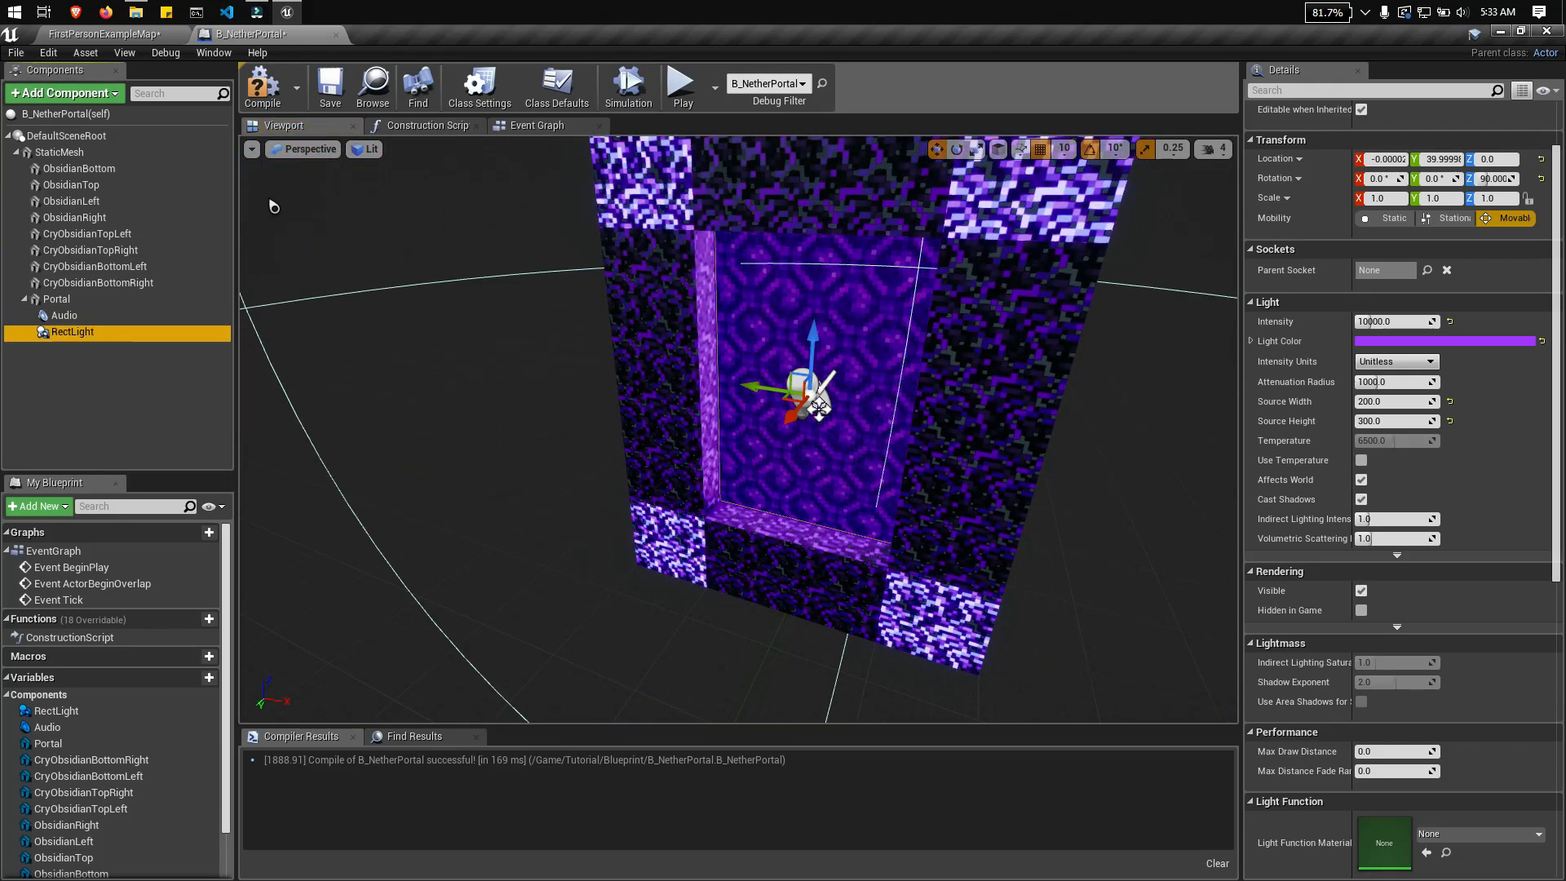
right_drag(819, 408, 757, 351)
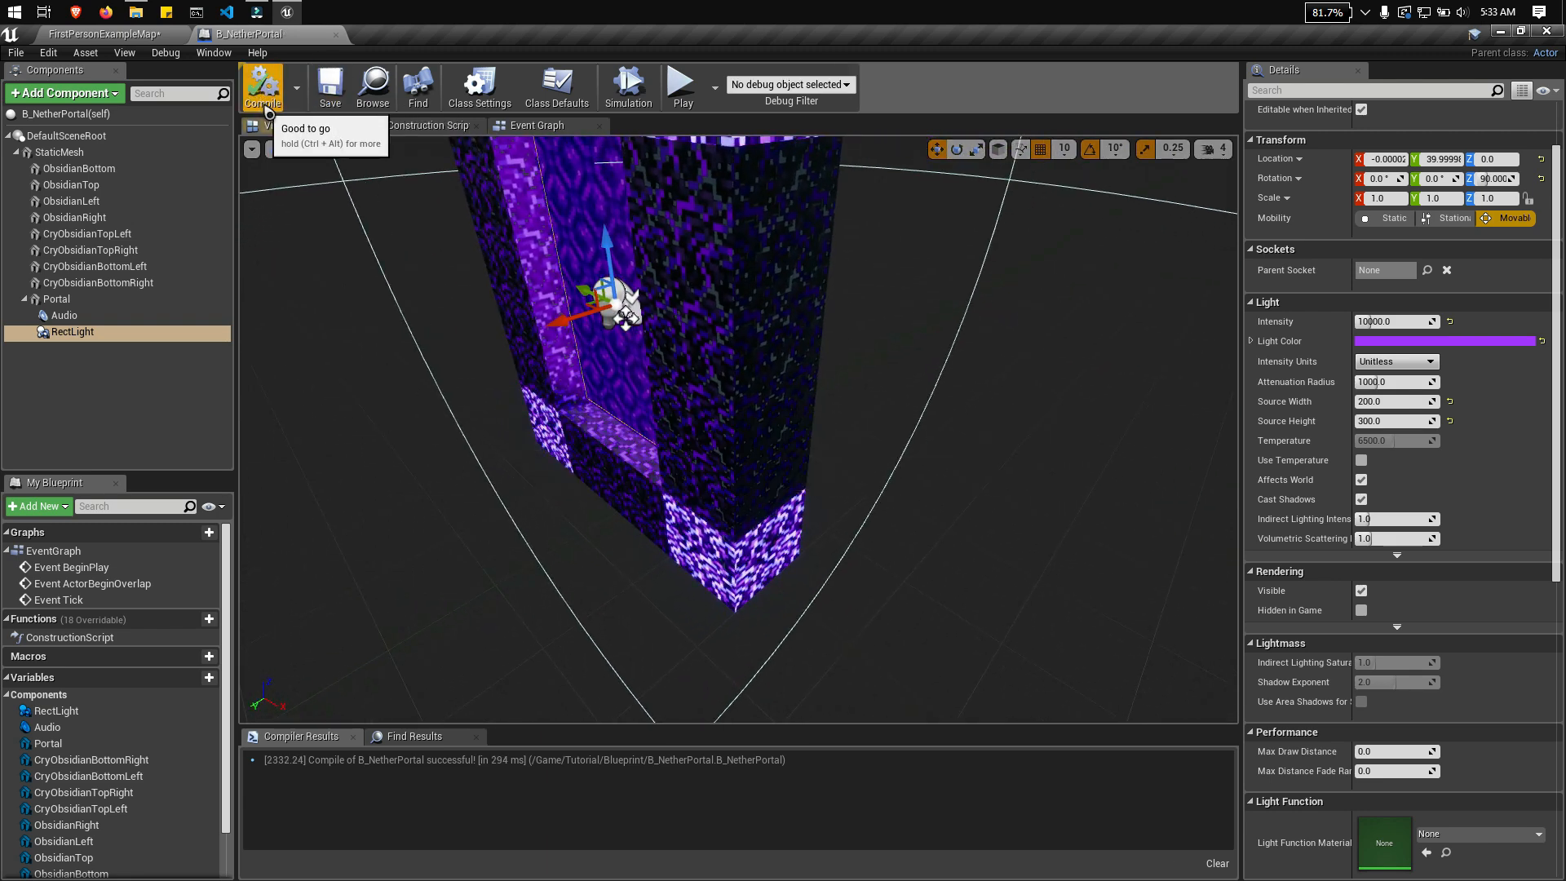
Step: Play the FirstPersonExampleMap level and walk around the portal to examine its purple light on both sides
click(97, 36)
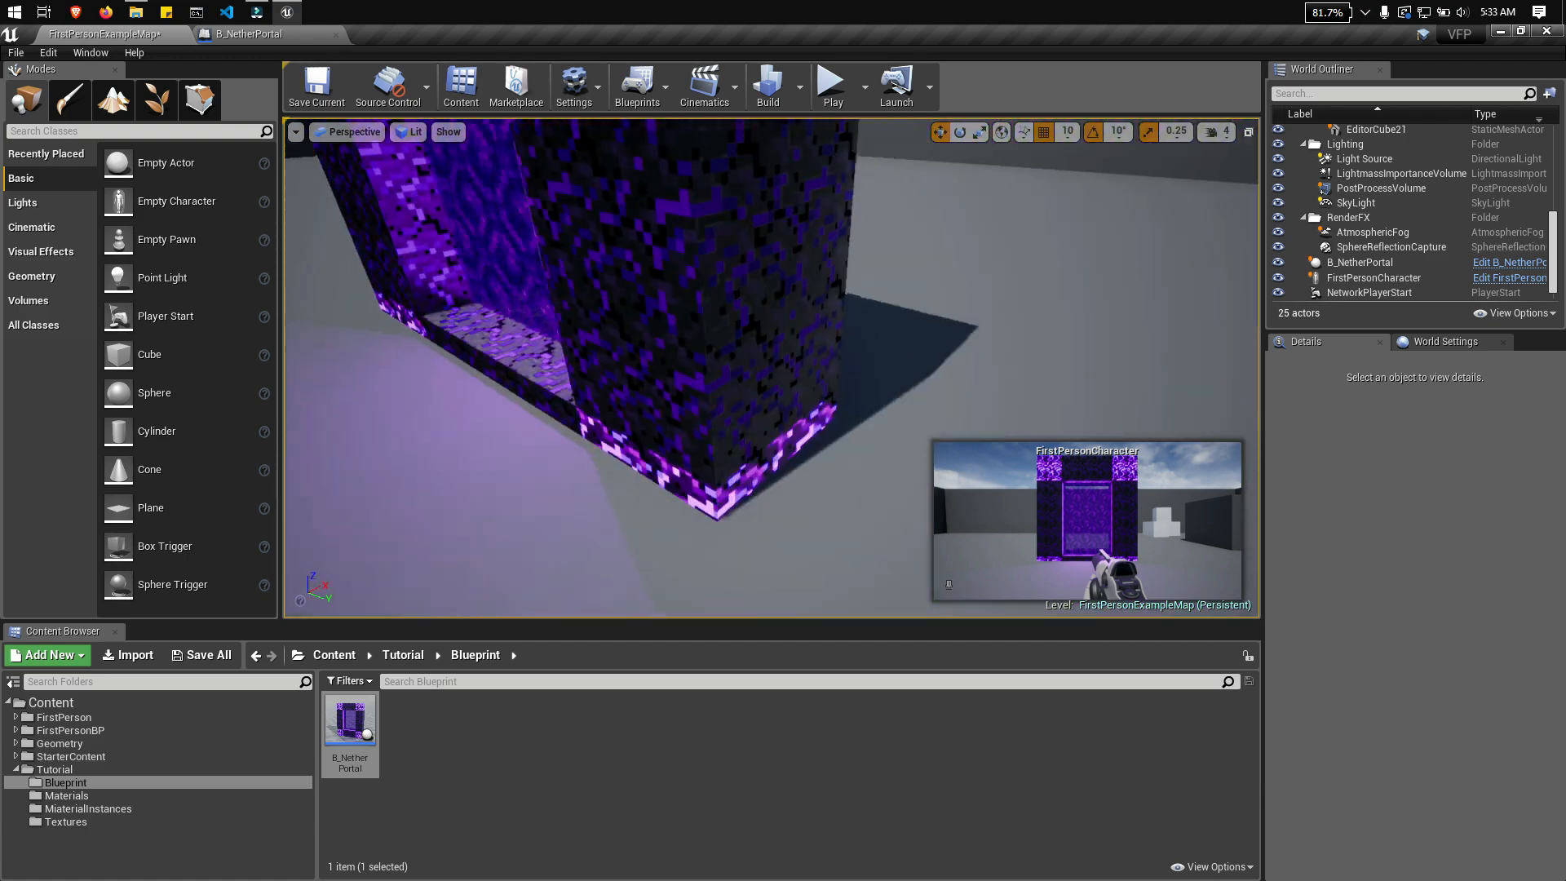
click(833, 88)
key(w)
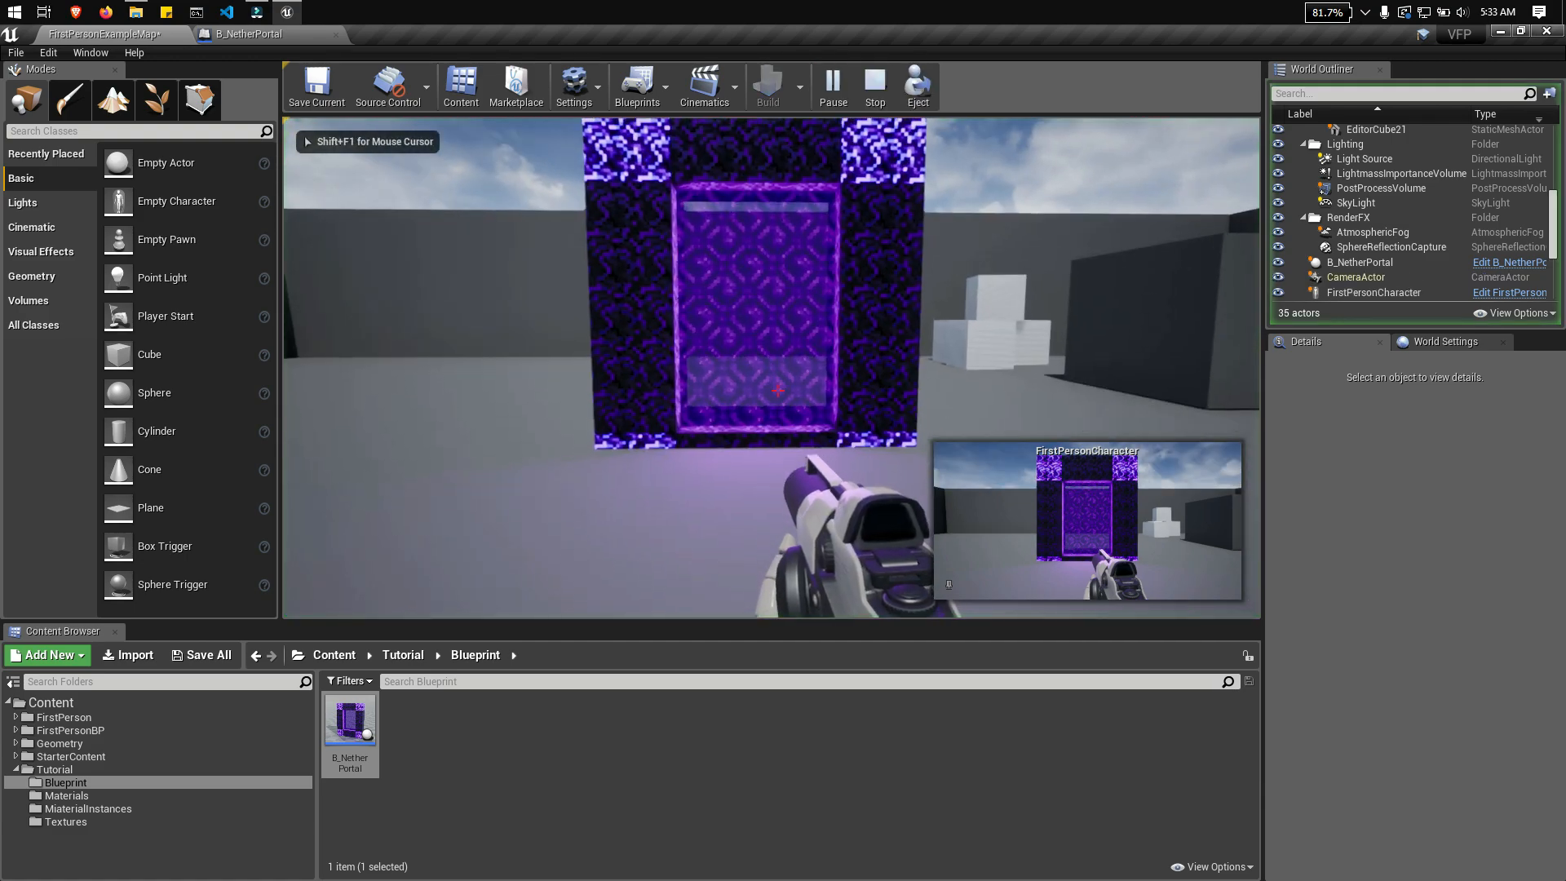
key(w)
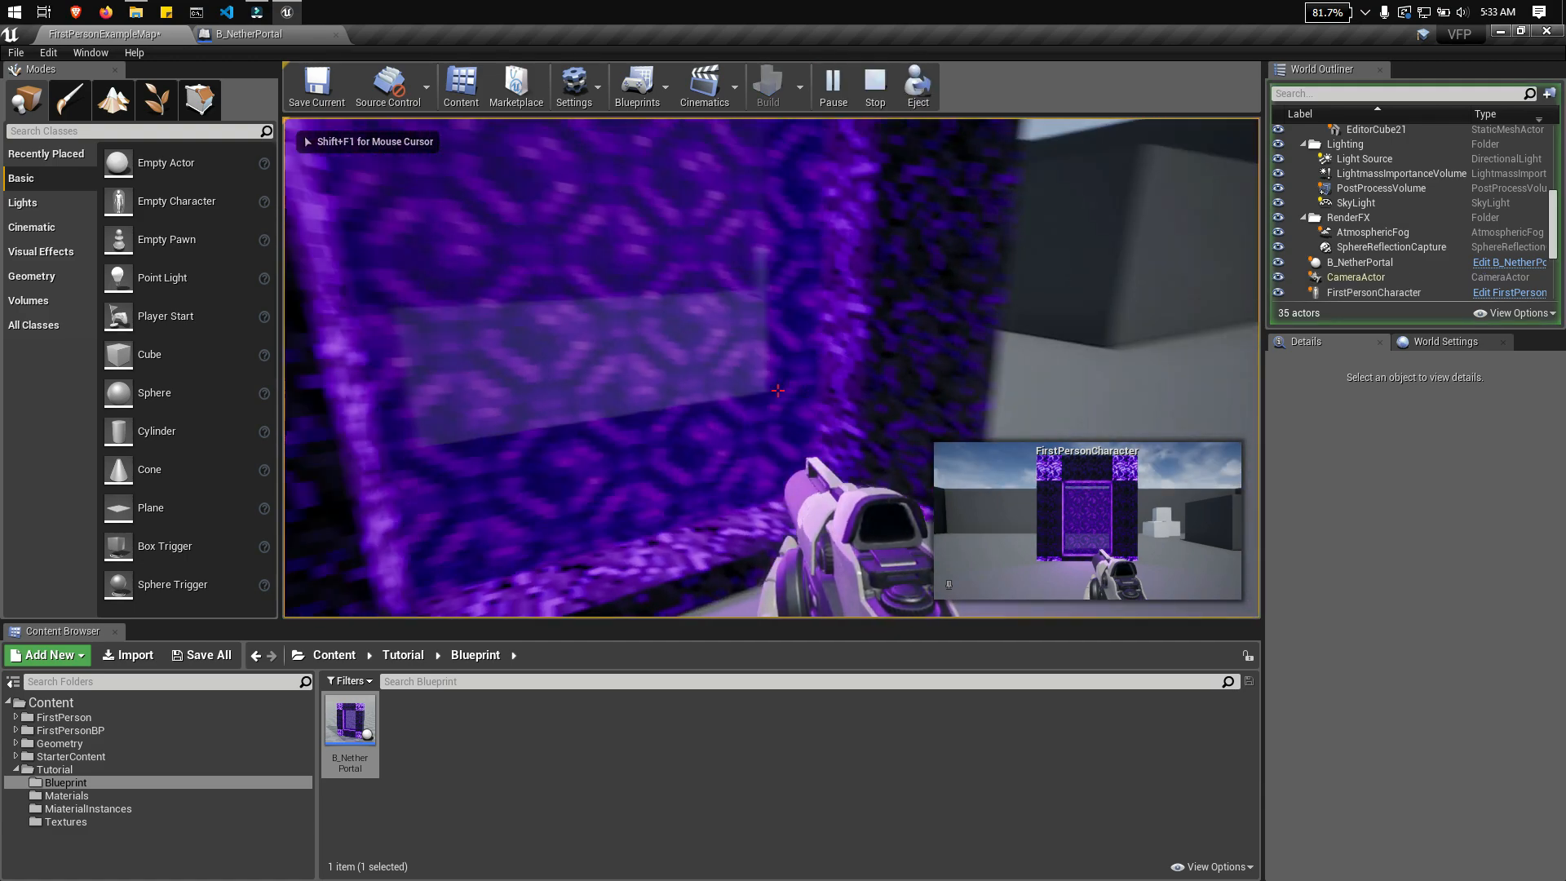
key(w)
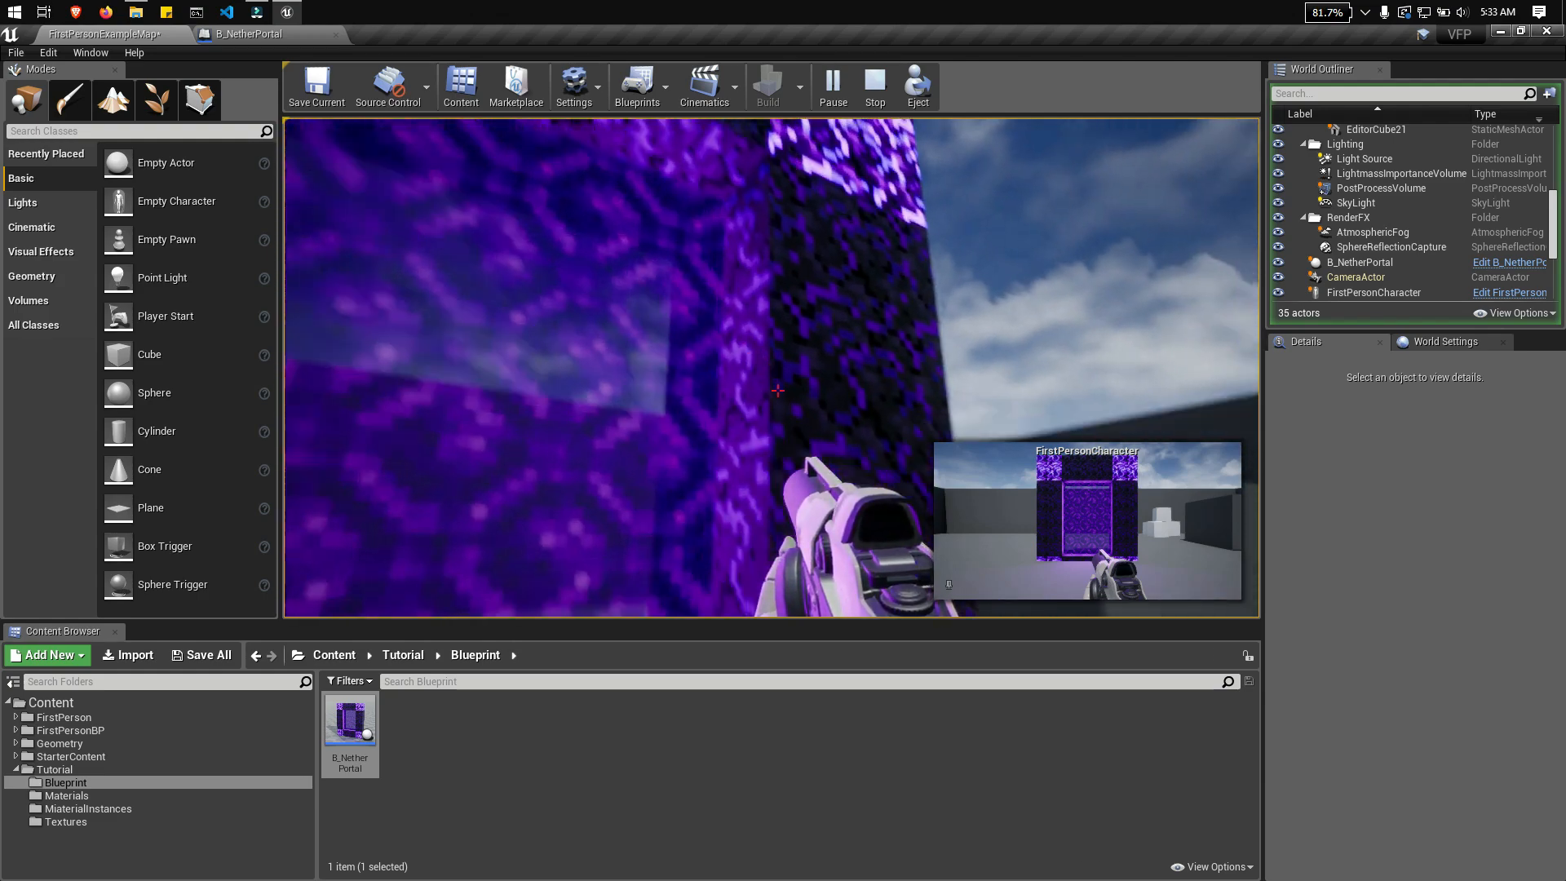
key(s)
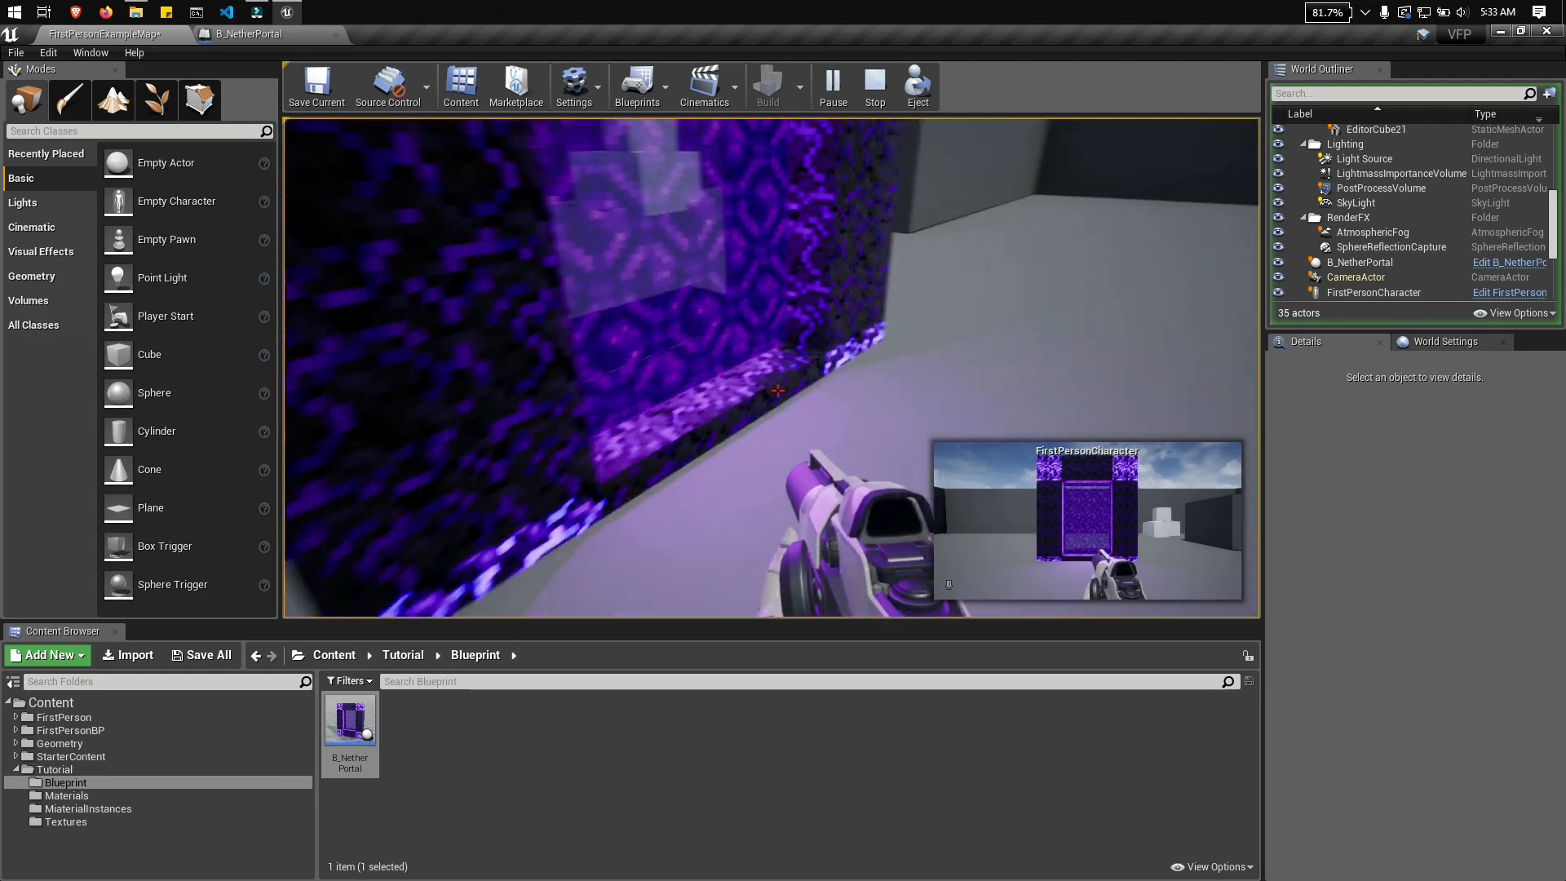
key(w)
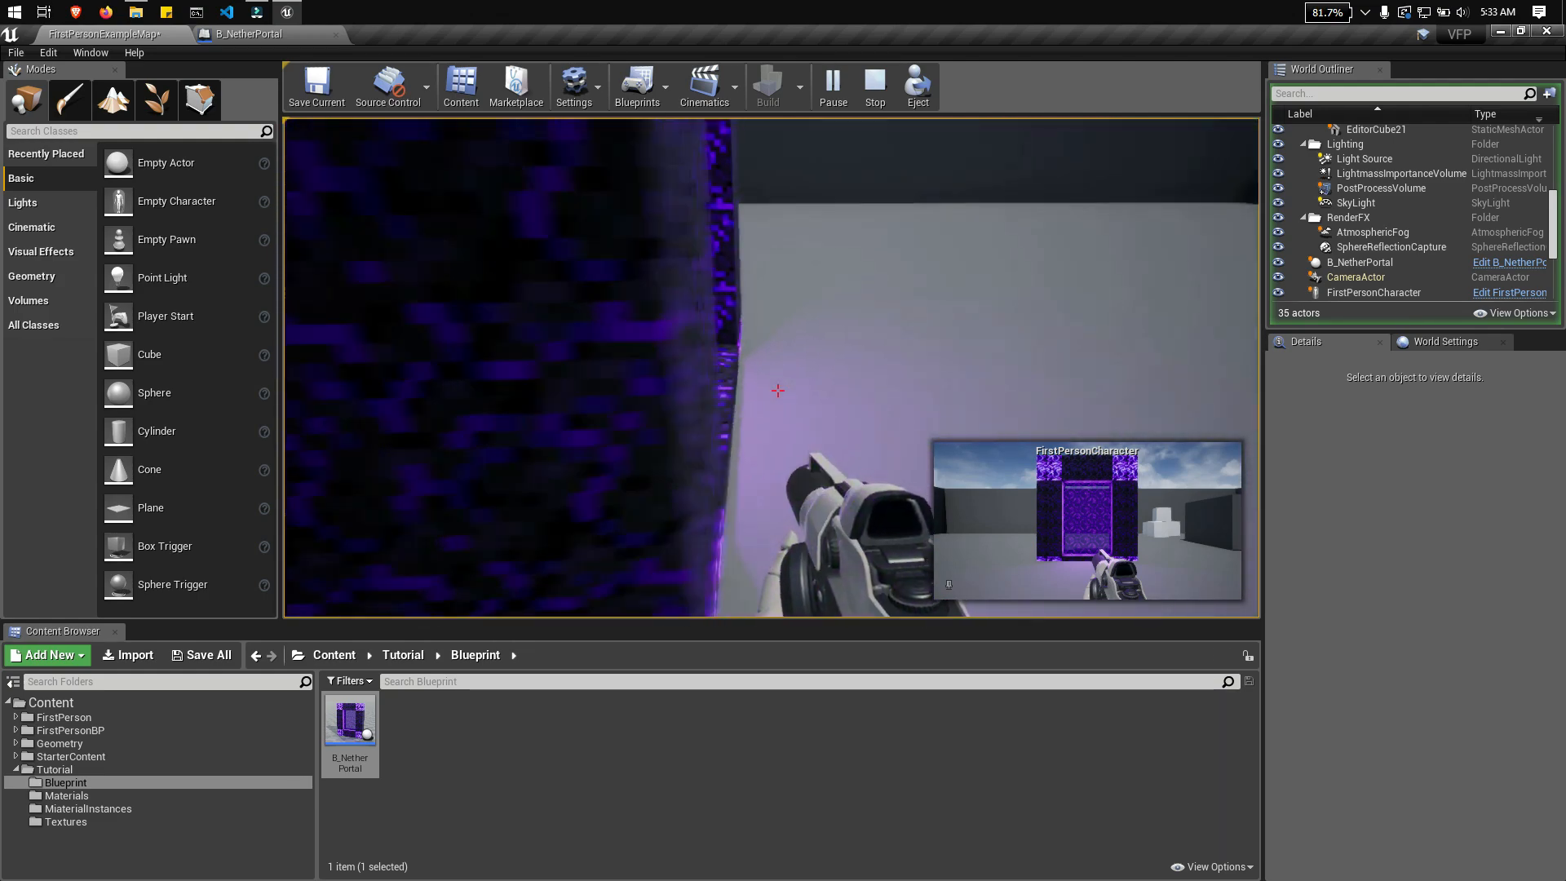
key(s)
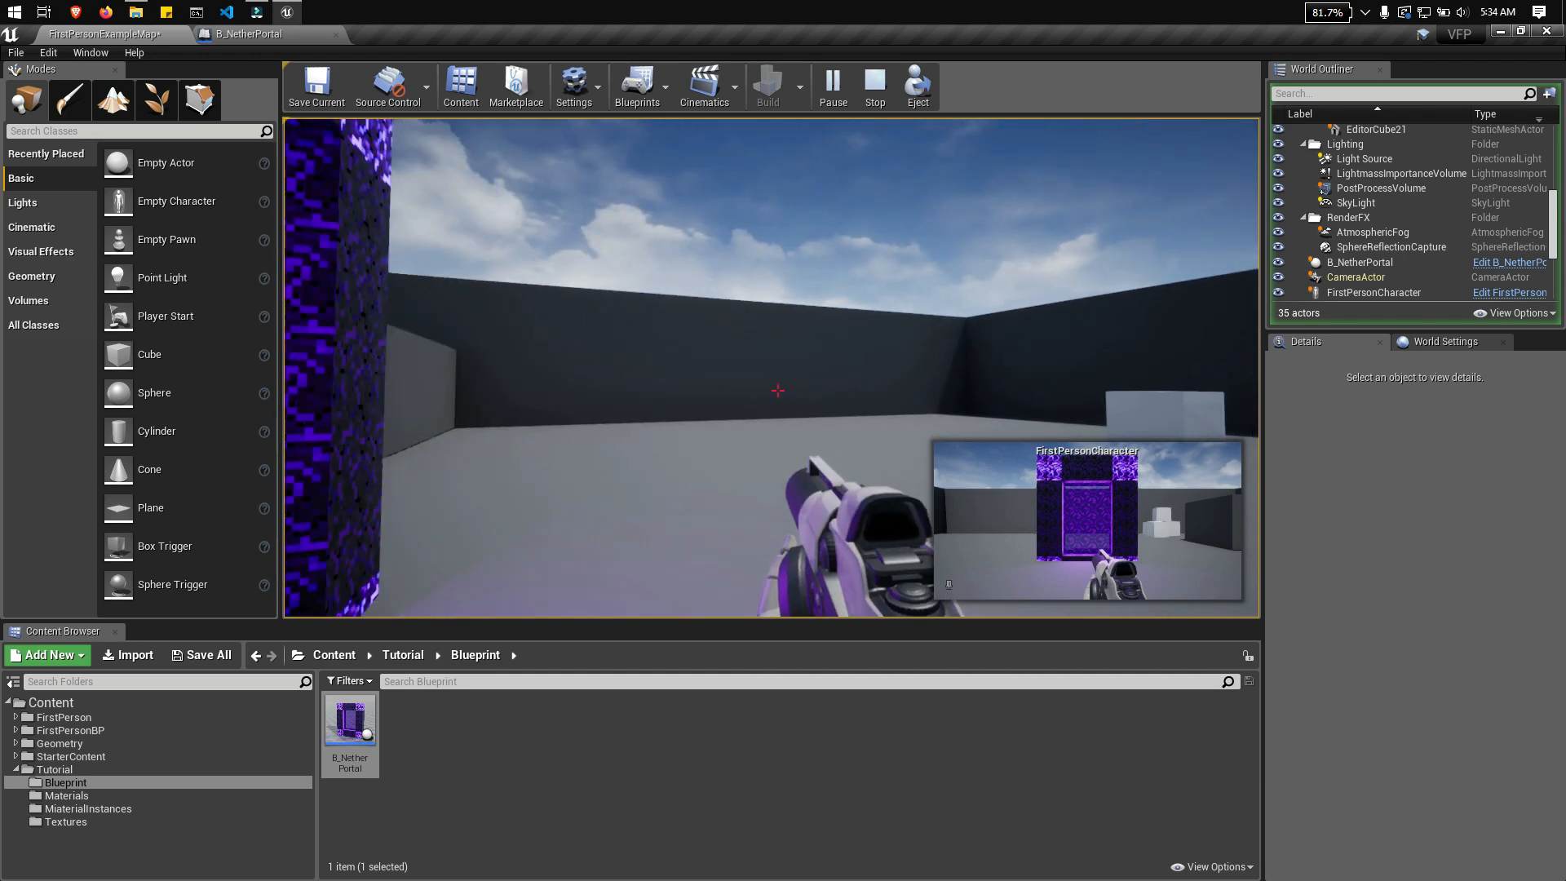
key(Escape)
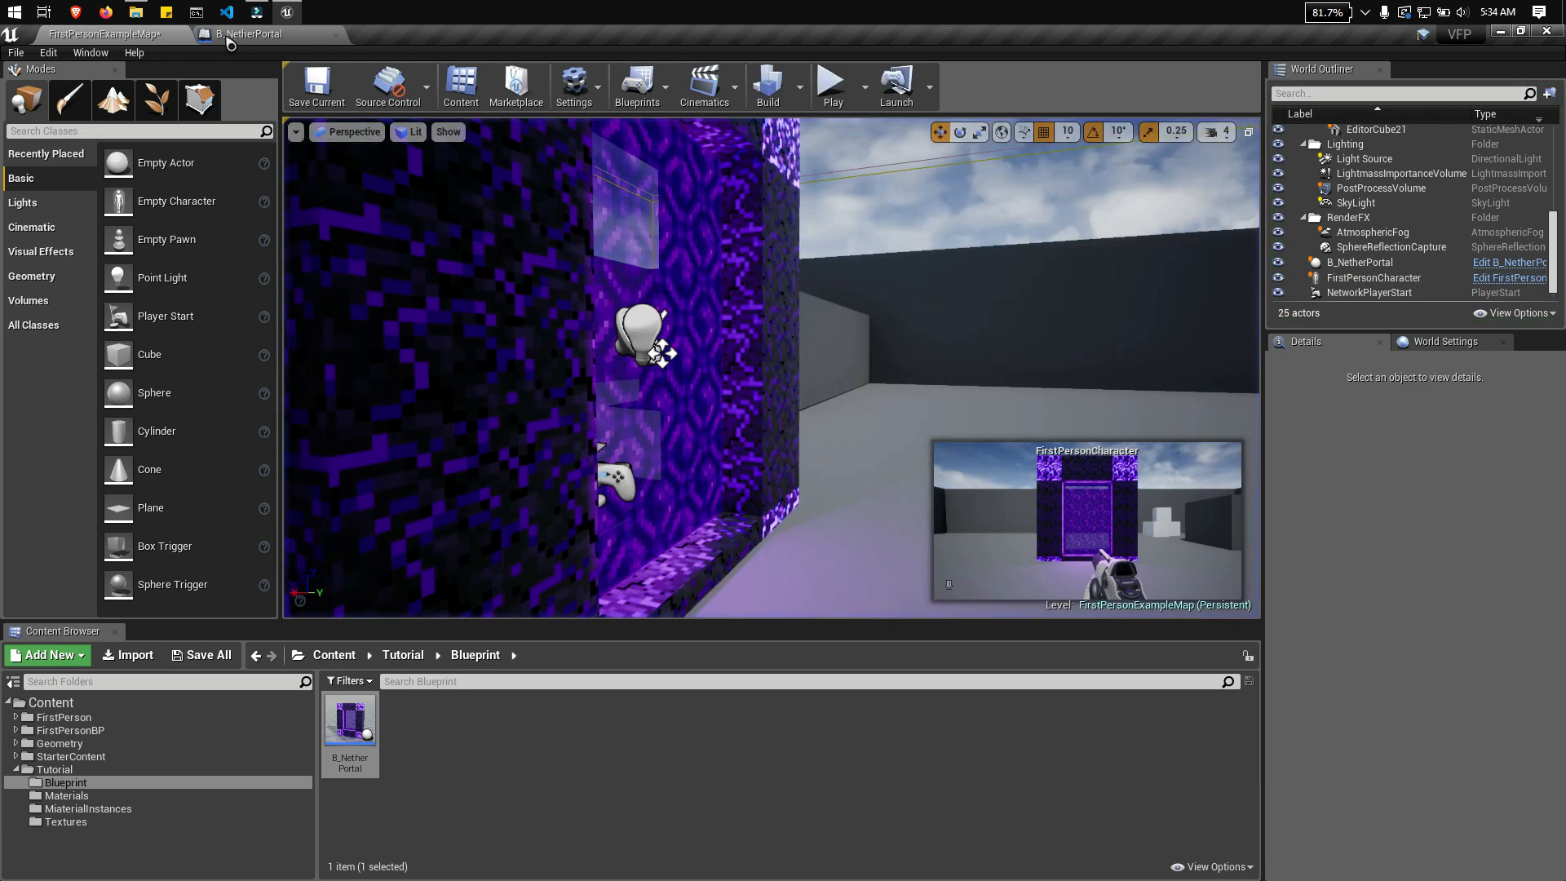
Step: Rename the rect light component of the B_NetherPortal Blueprint as RectLightBack
click(235, 35)
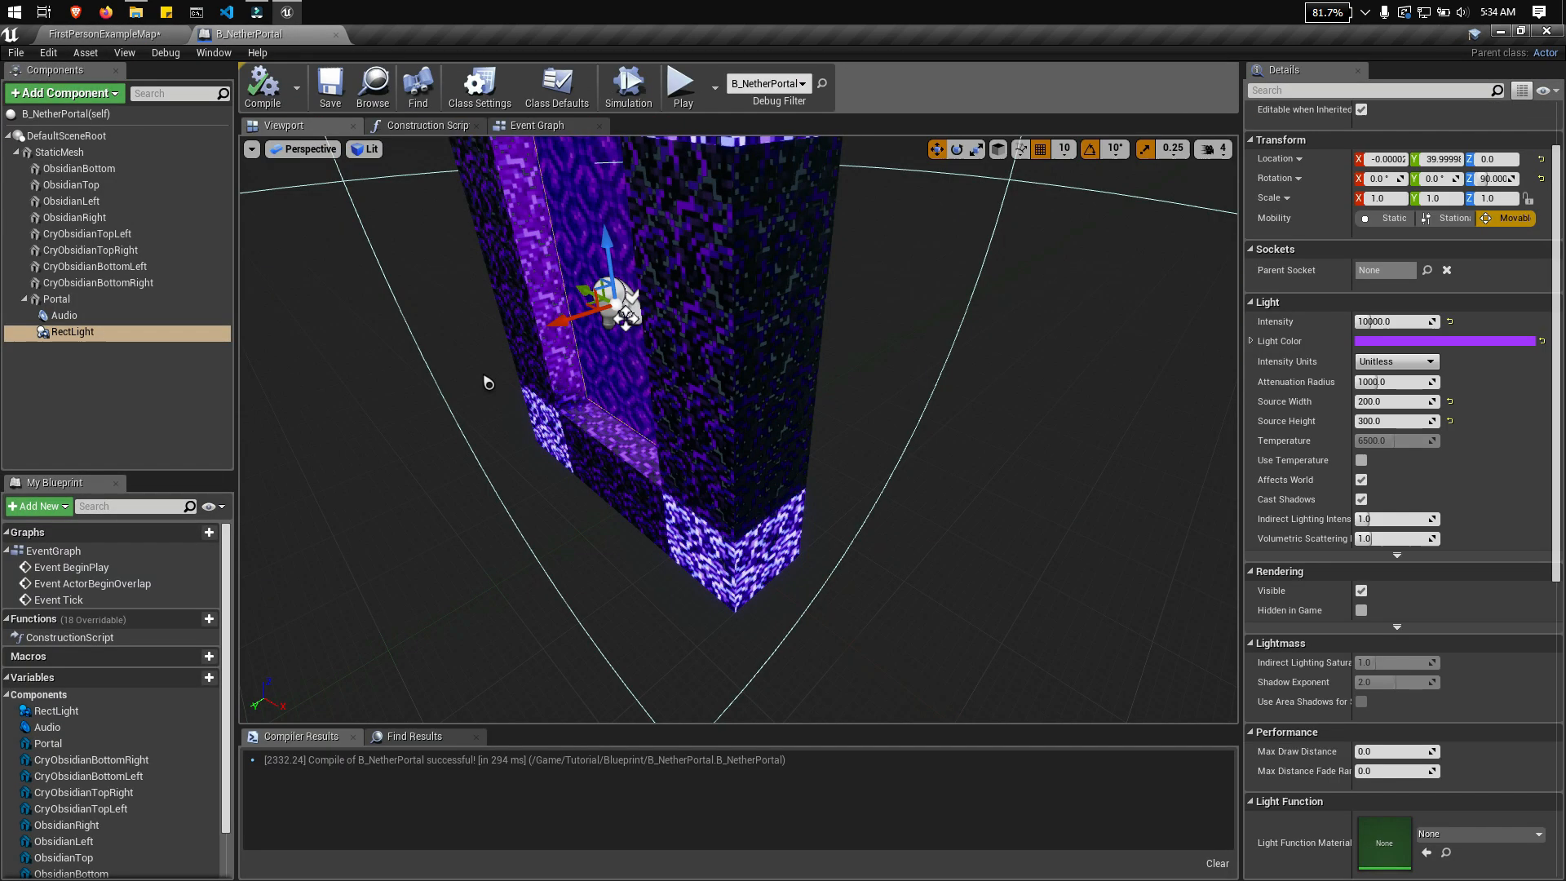
right_click(86, 341)
click(171, 479)
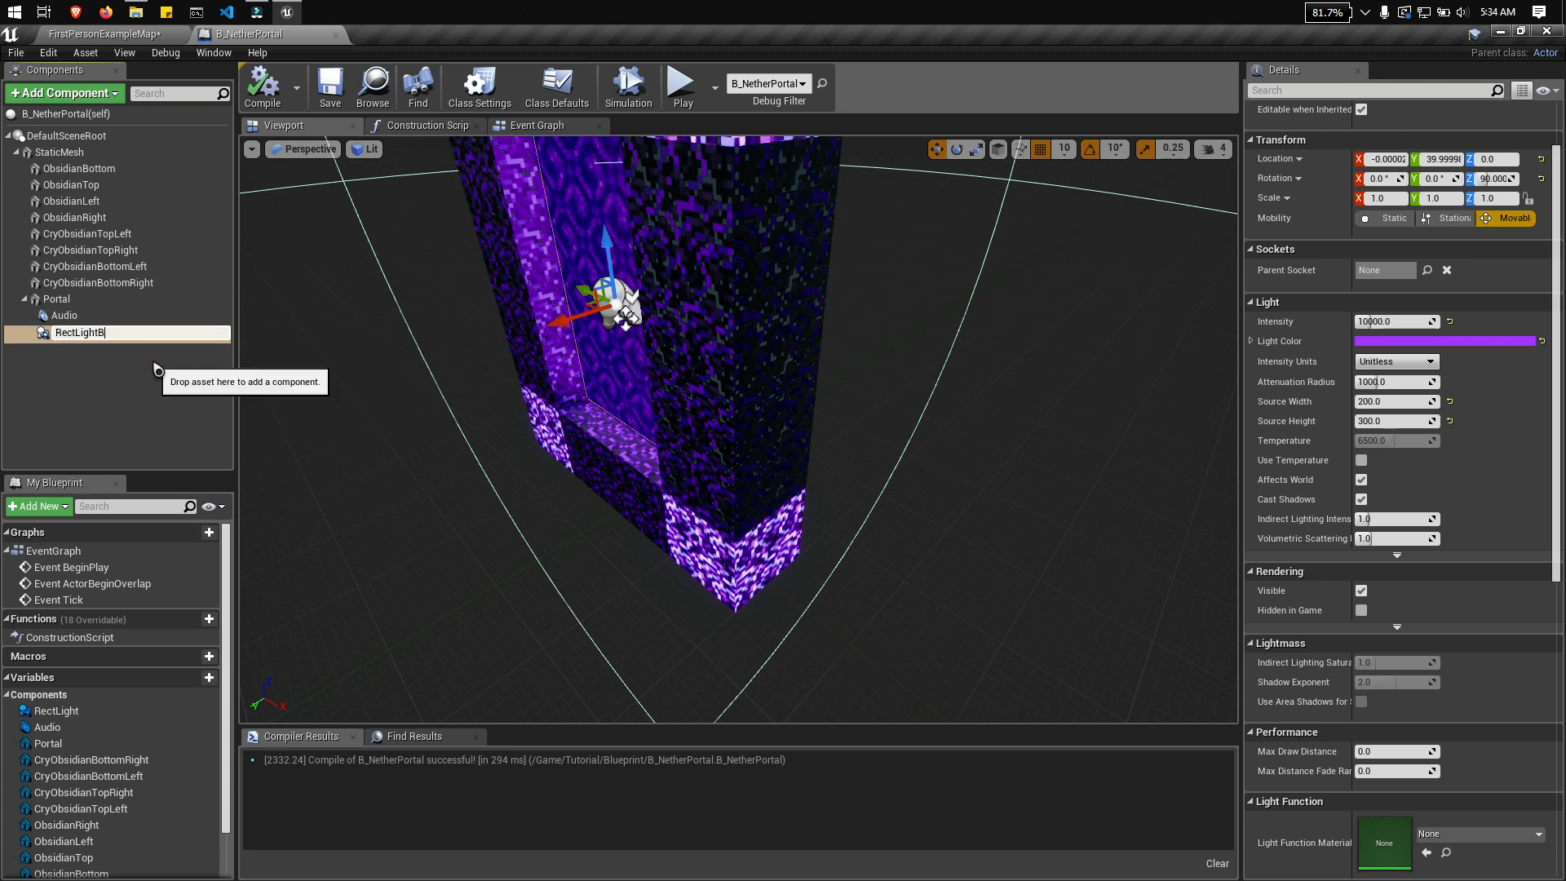
text(Back)
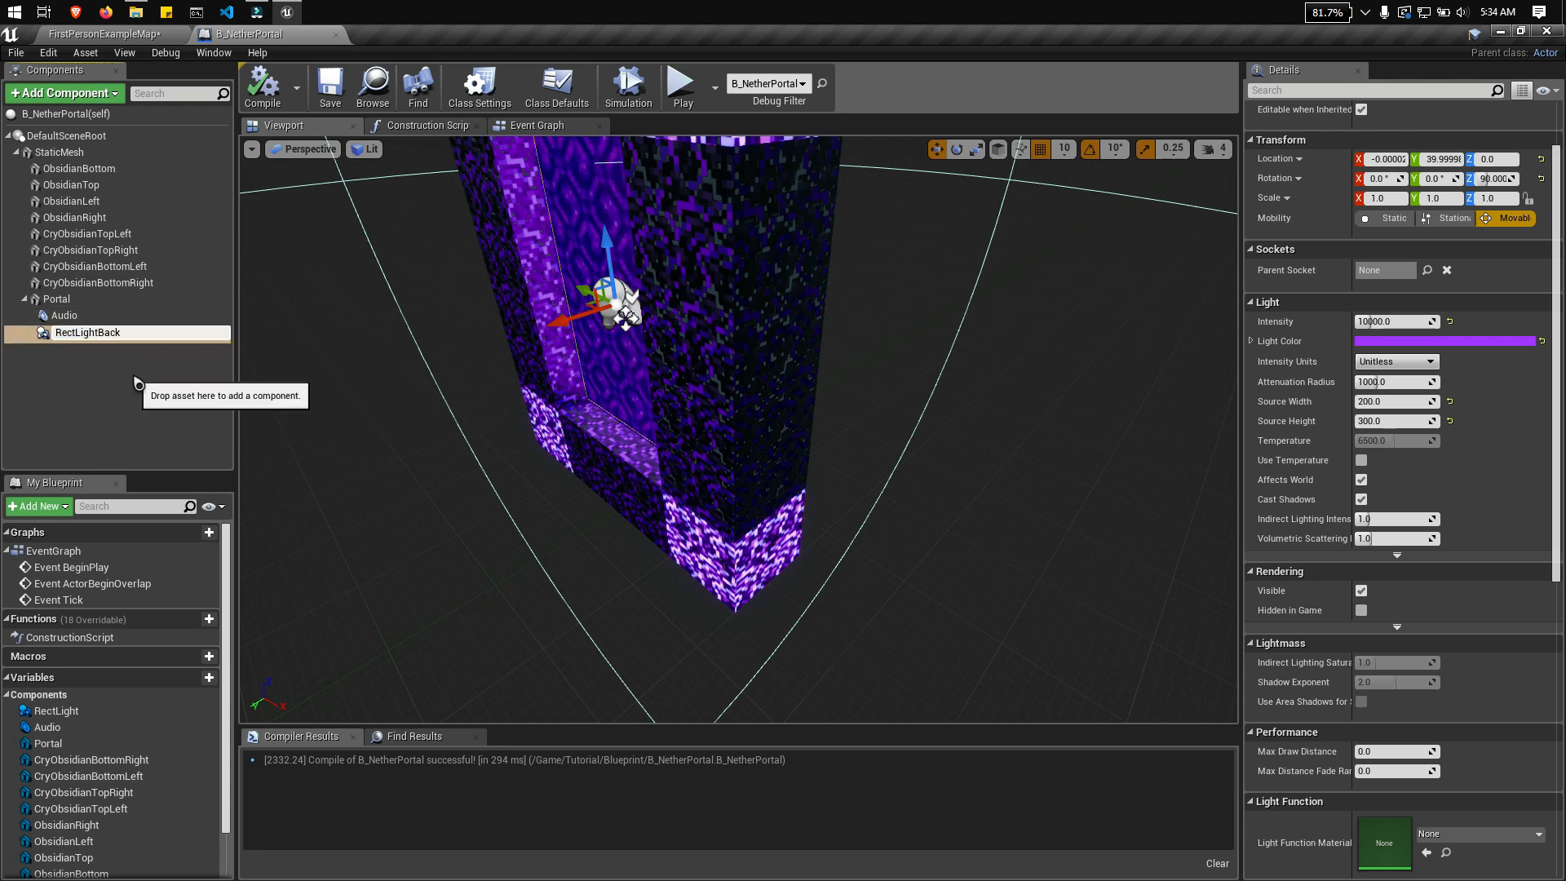
key(Return)
Step: Duplicate the portal's rect light component and rename the original as RectLightFront
right_click(122, 336)
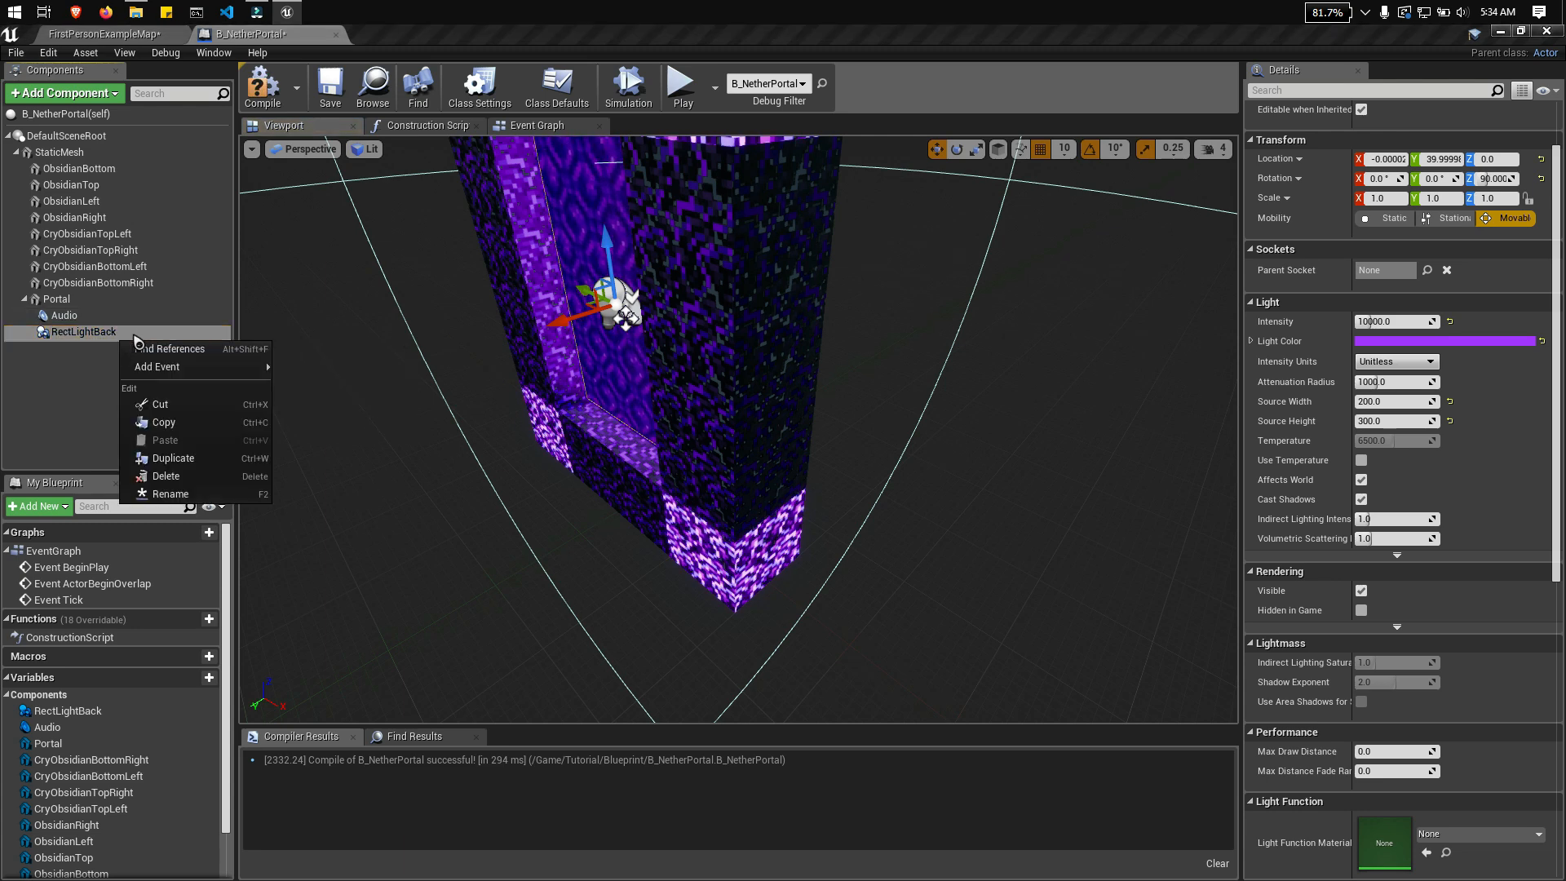
click(217, 457)
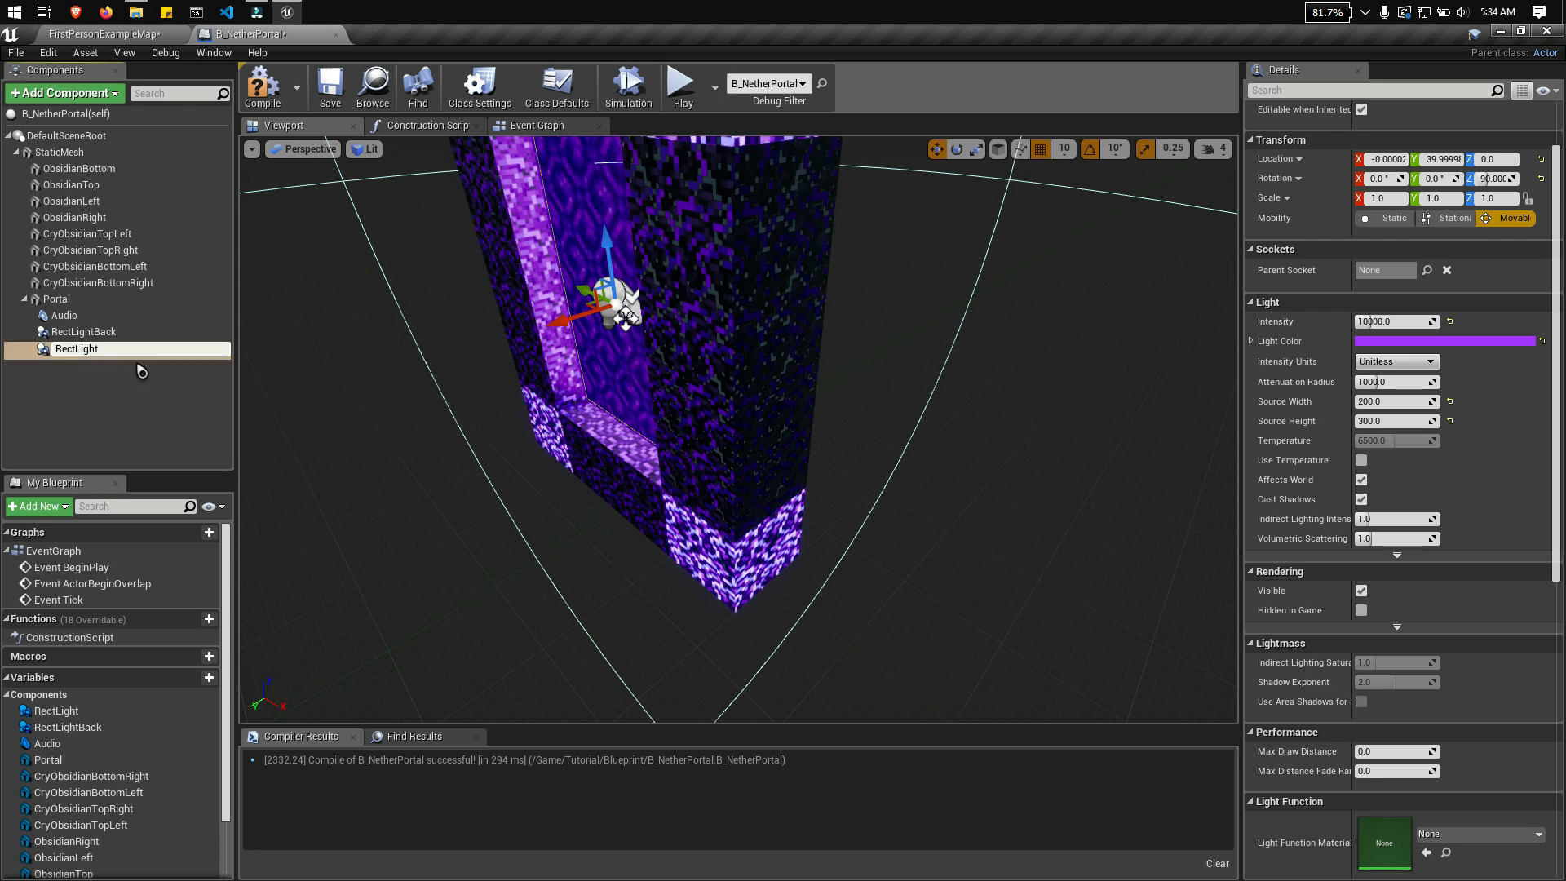
right_click(104, 332)
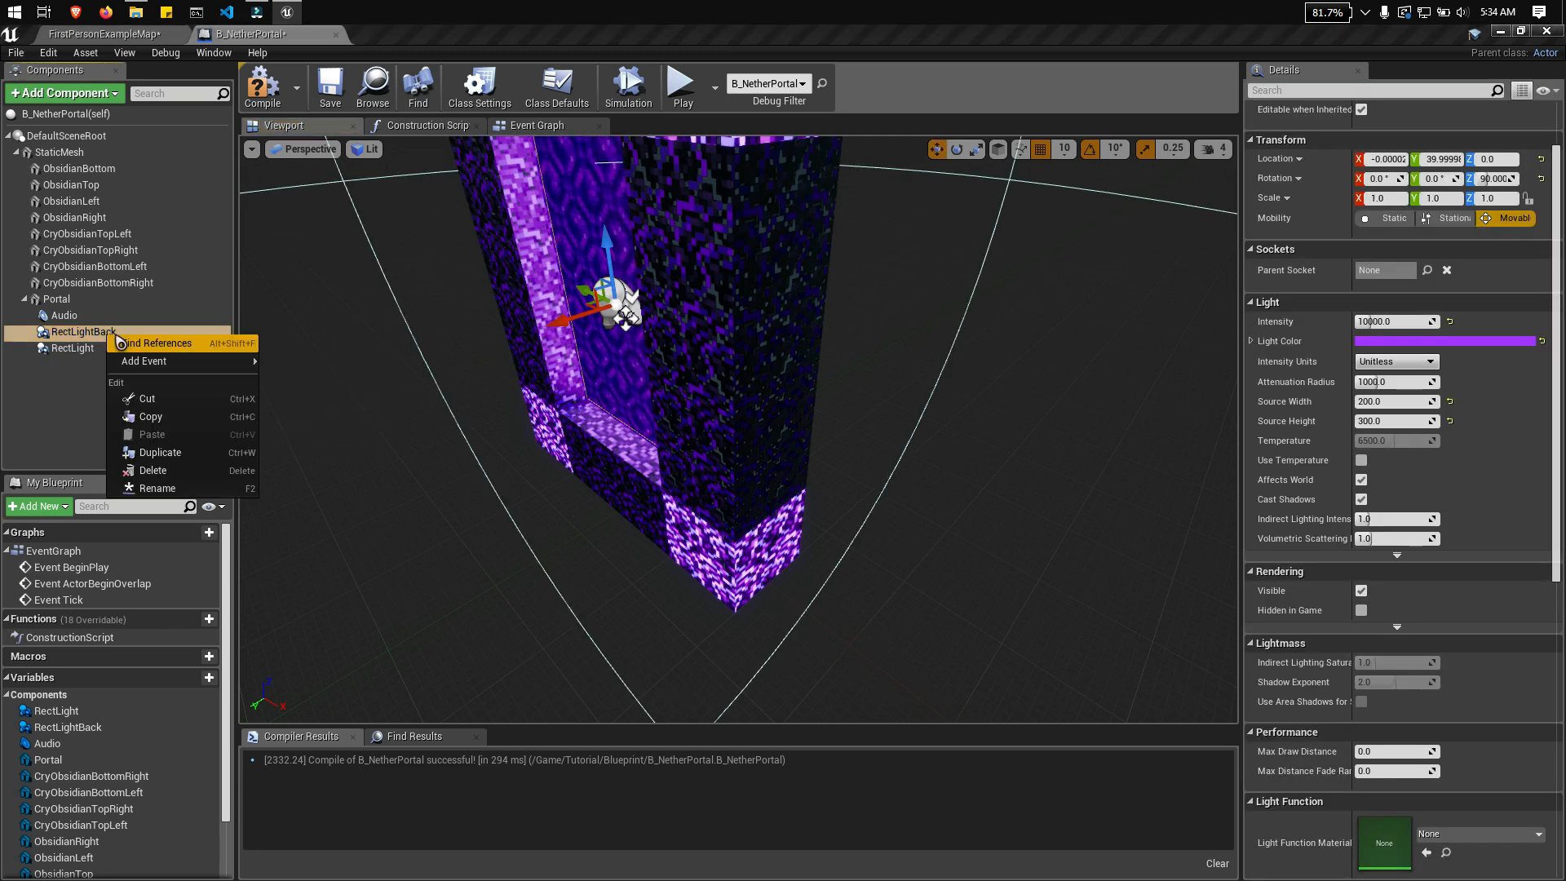
click(156, 489)
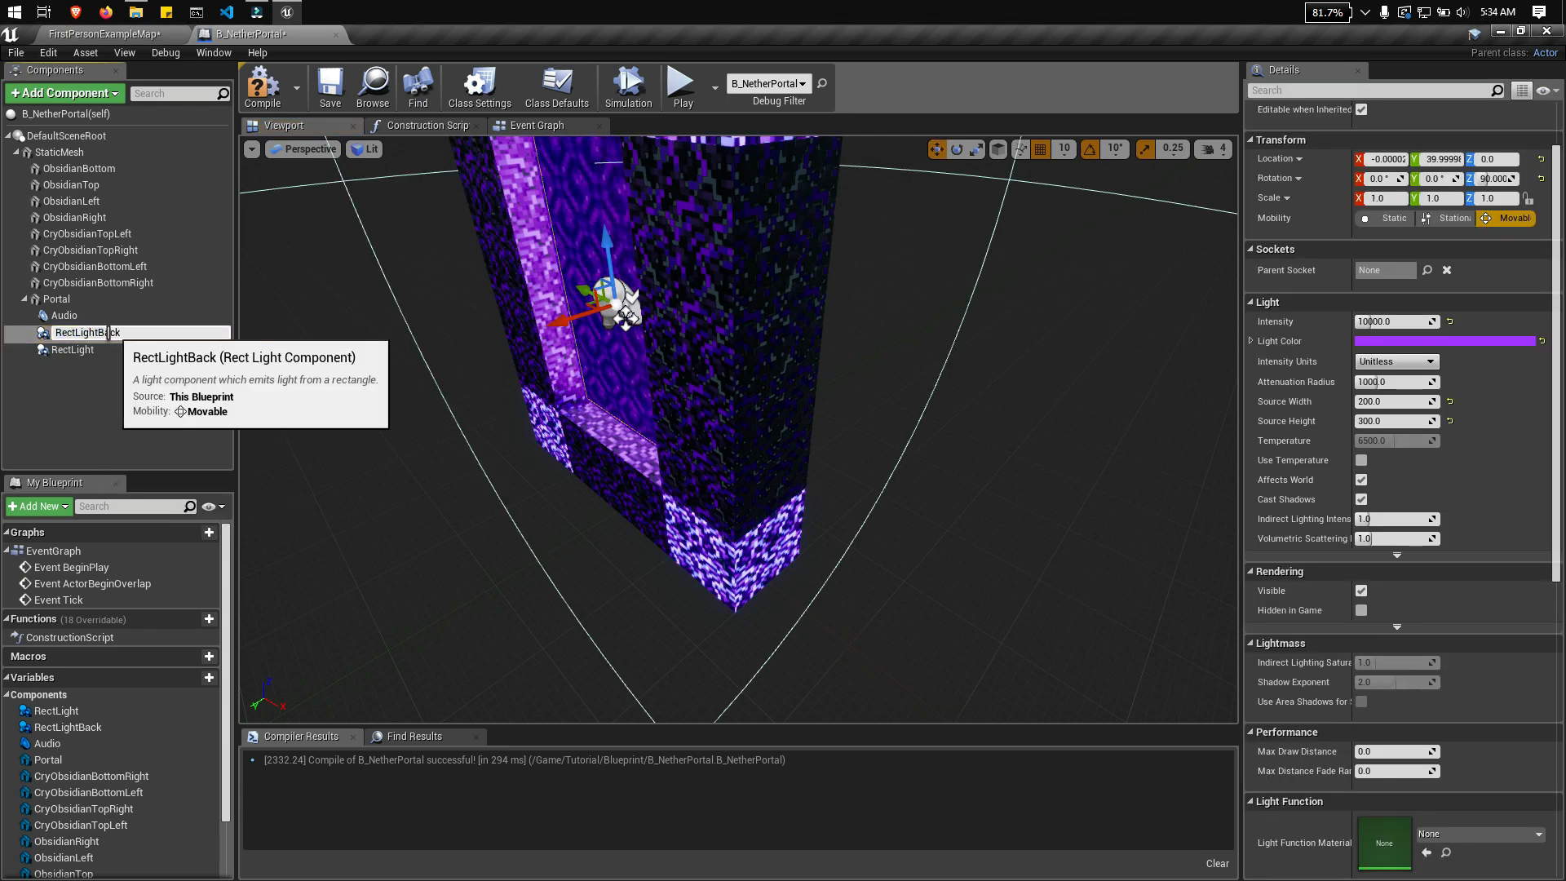
text(Fron)
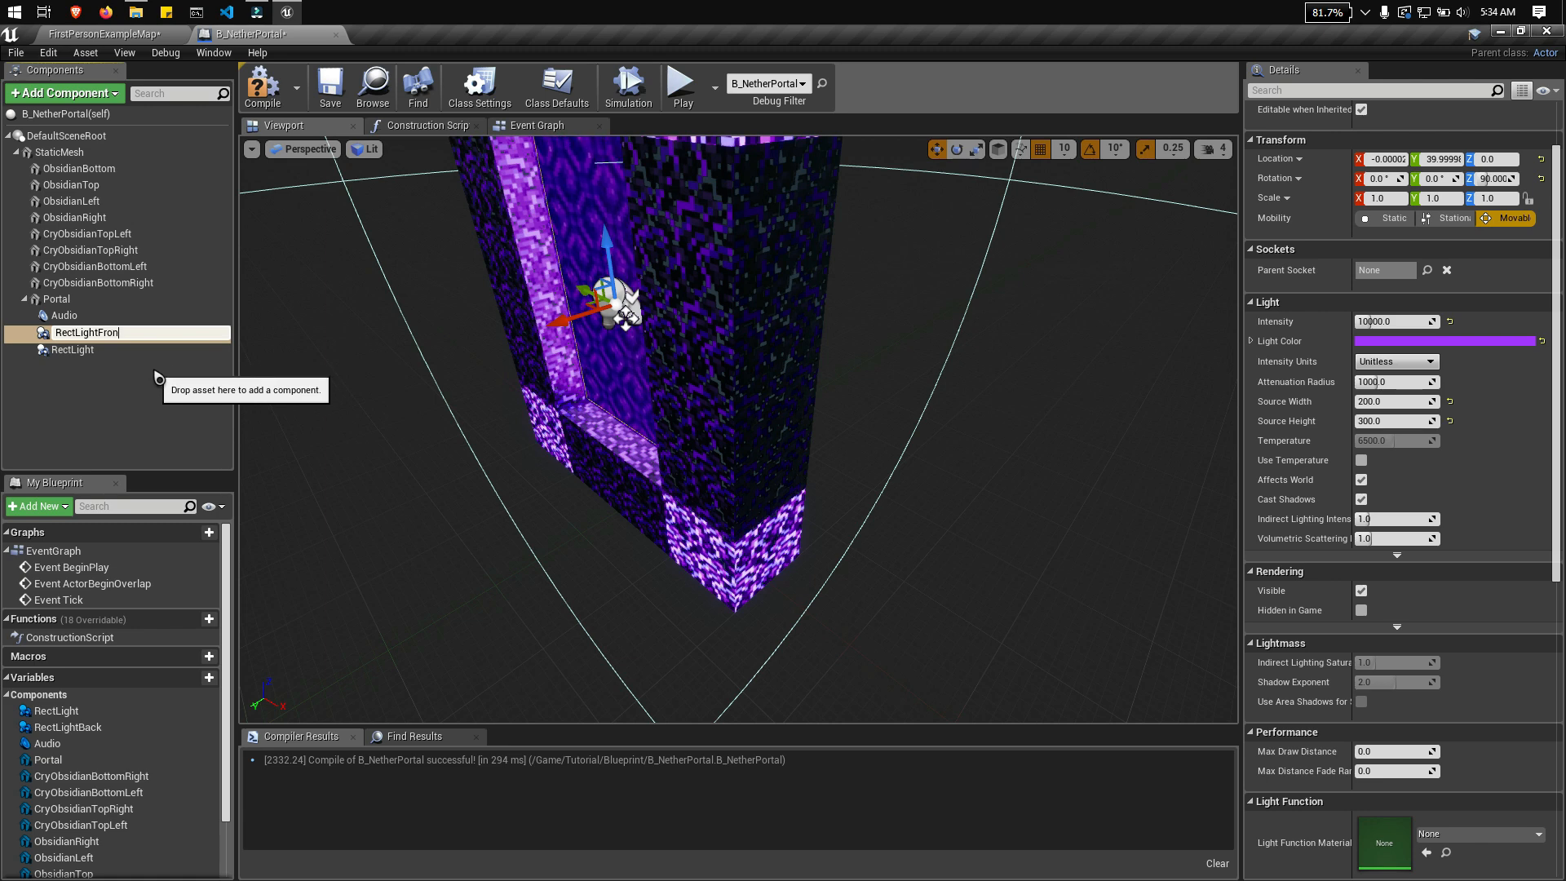
text(t)
key(Return)
Step: Rename the duplicated rect light component as RectLightBack
right_click(95, 349)
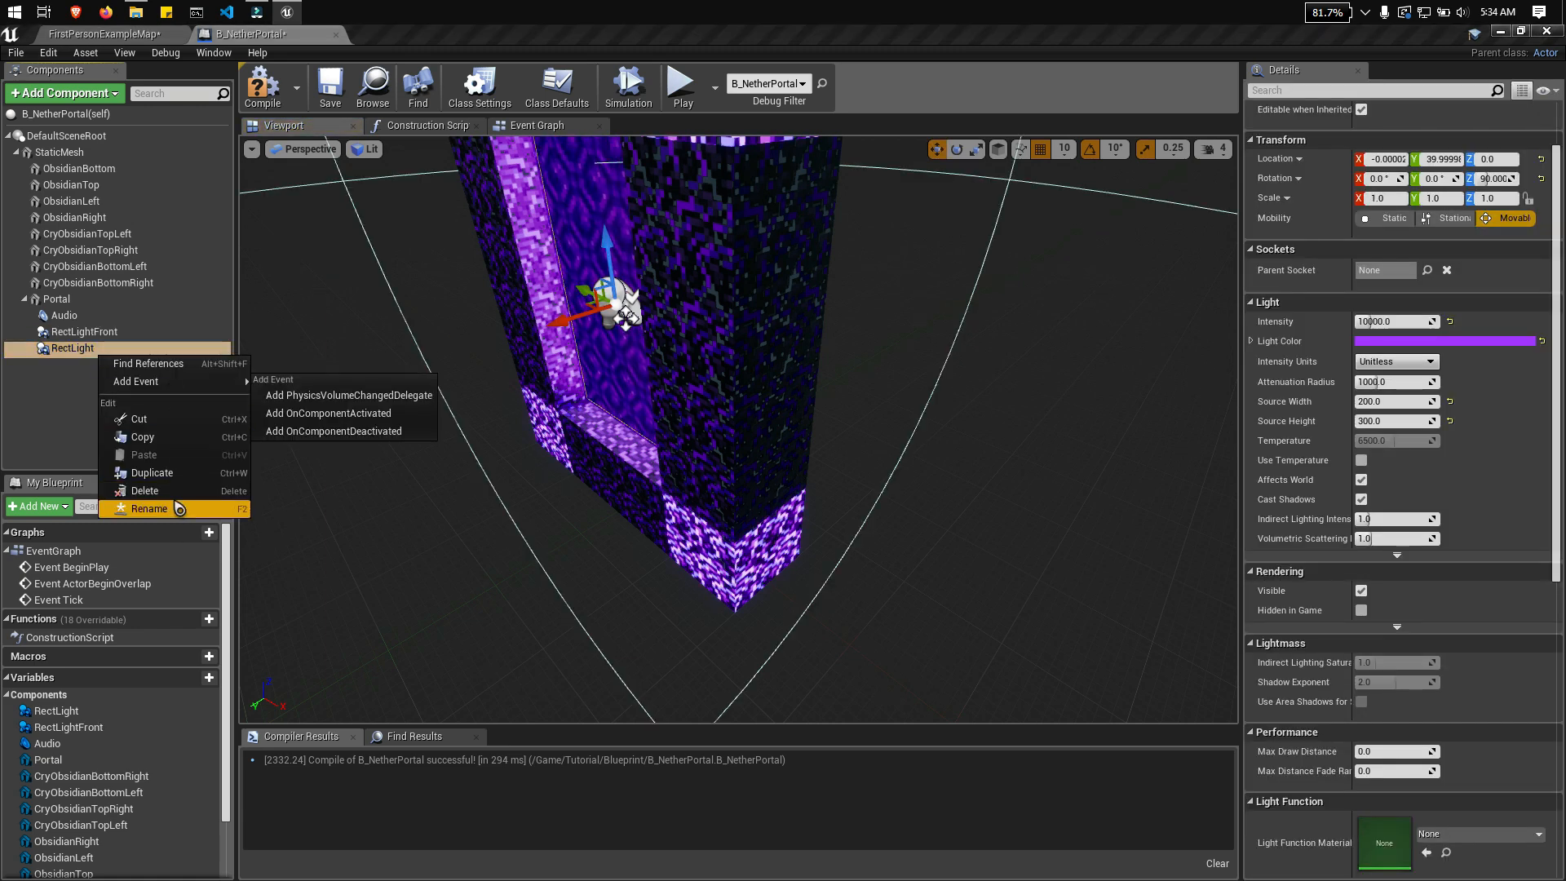
click(143, 504)
key(End)
text(Back)
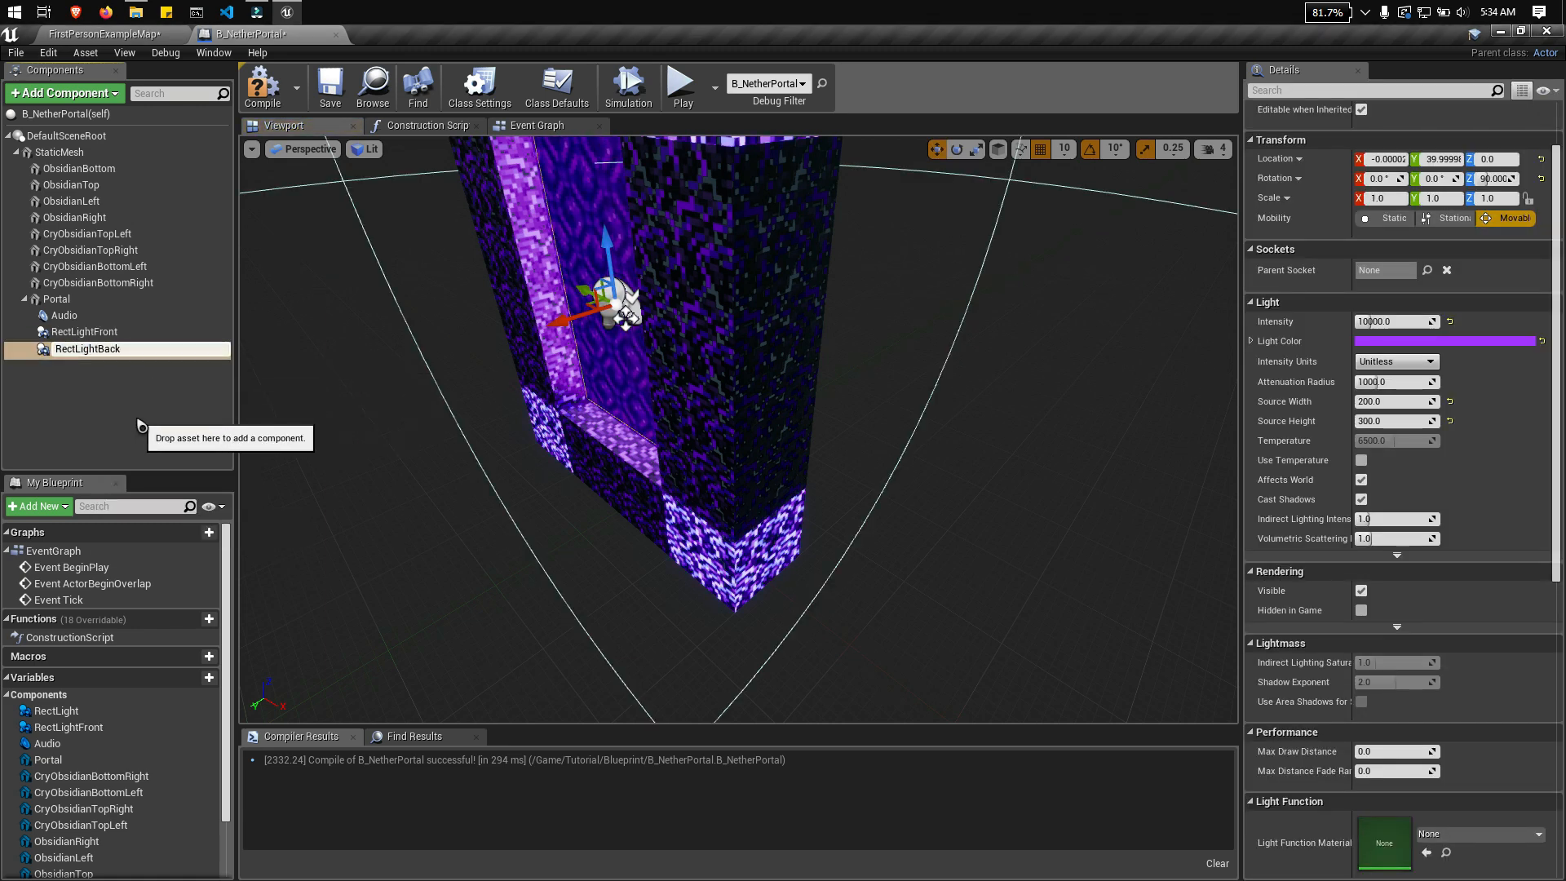
key(Return)
Step: Rotate RectLightBack about its vertical axis to a Z rotation of -90° so it faces the opposite way
click(122, 349)
right_drag(653, 408, 457, 400)
key(d)
key(s)
right_drag(807, 320, 712, 389)
key(d)
key(w)
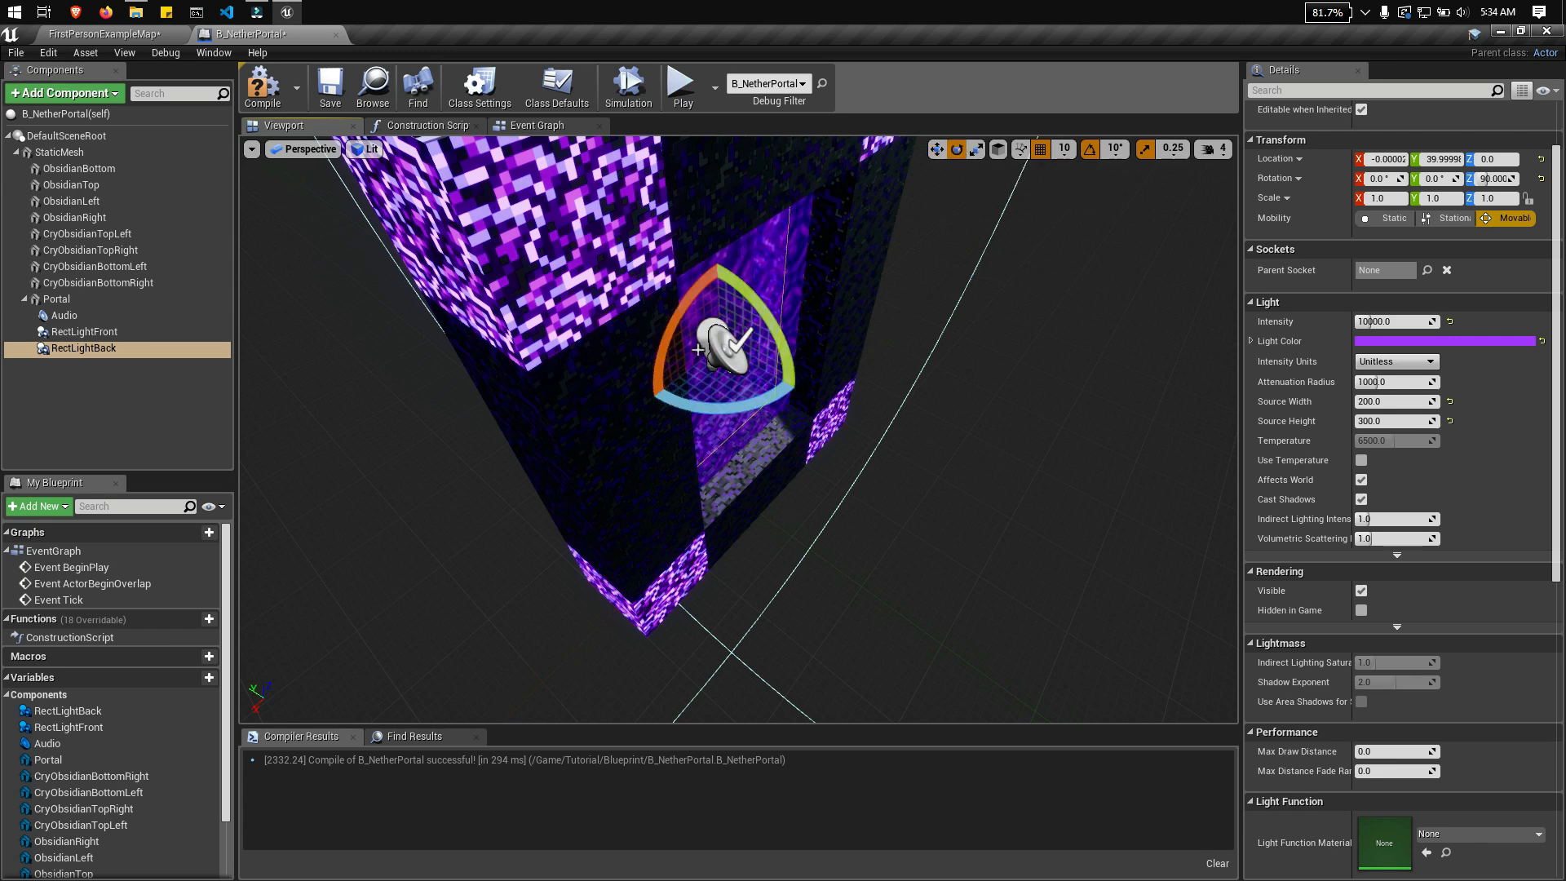
mouse_move(718, 400)
right_down()
mouse_move(744, 400)
mouse_move(721, 399)
right_up()
drag(709, 408, 892, 408)
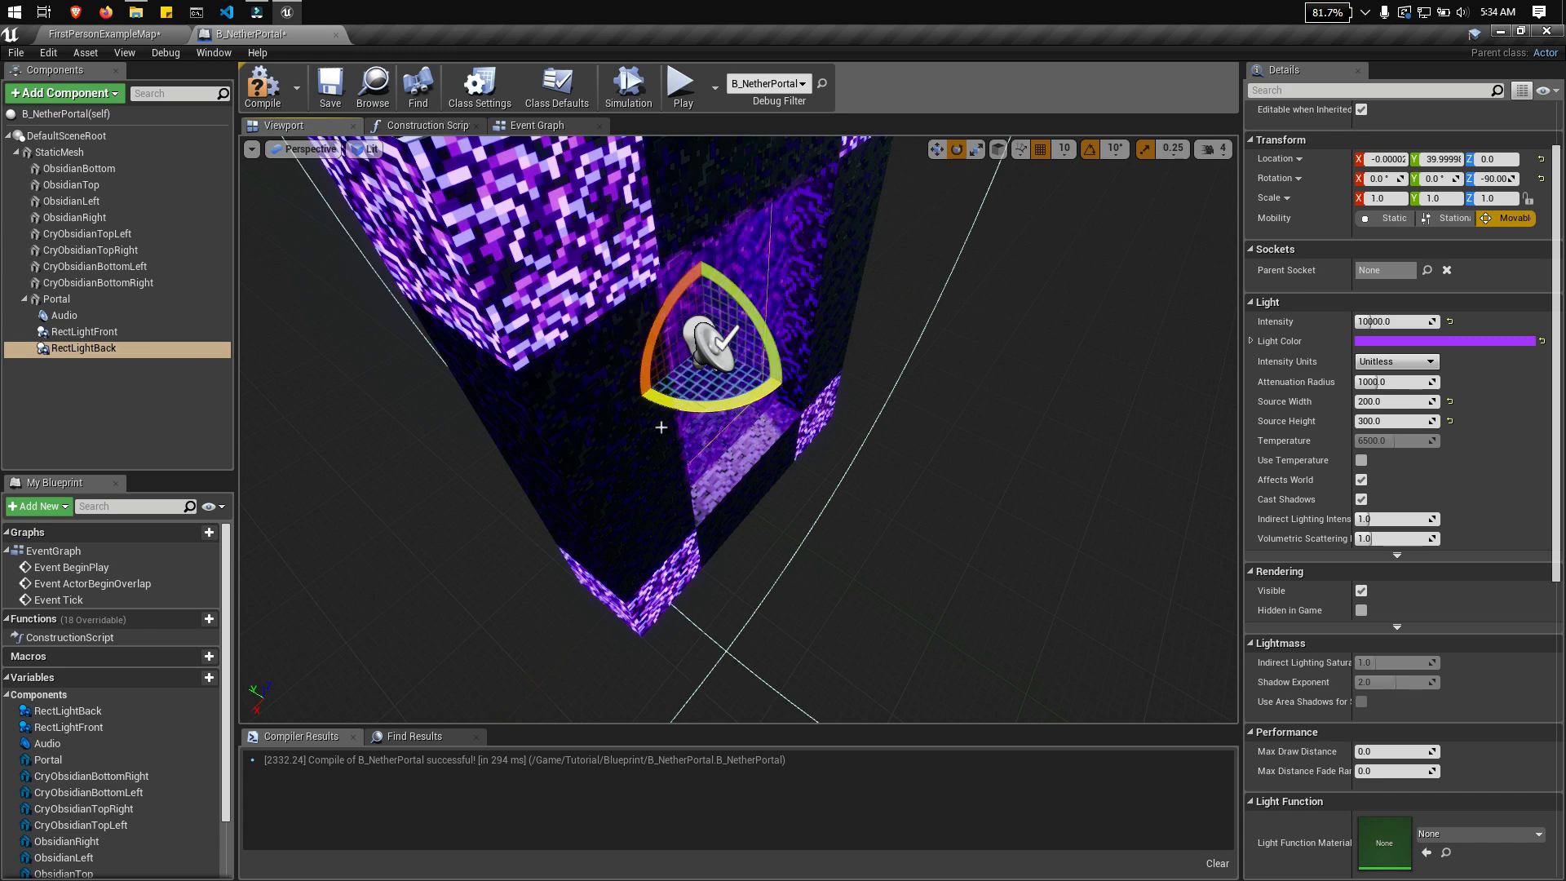
Step: Move RectLightBack to Y -40 on the back side of the portal, then compile and save the Blueprint
click(936, 148)
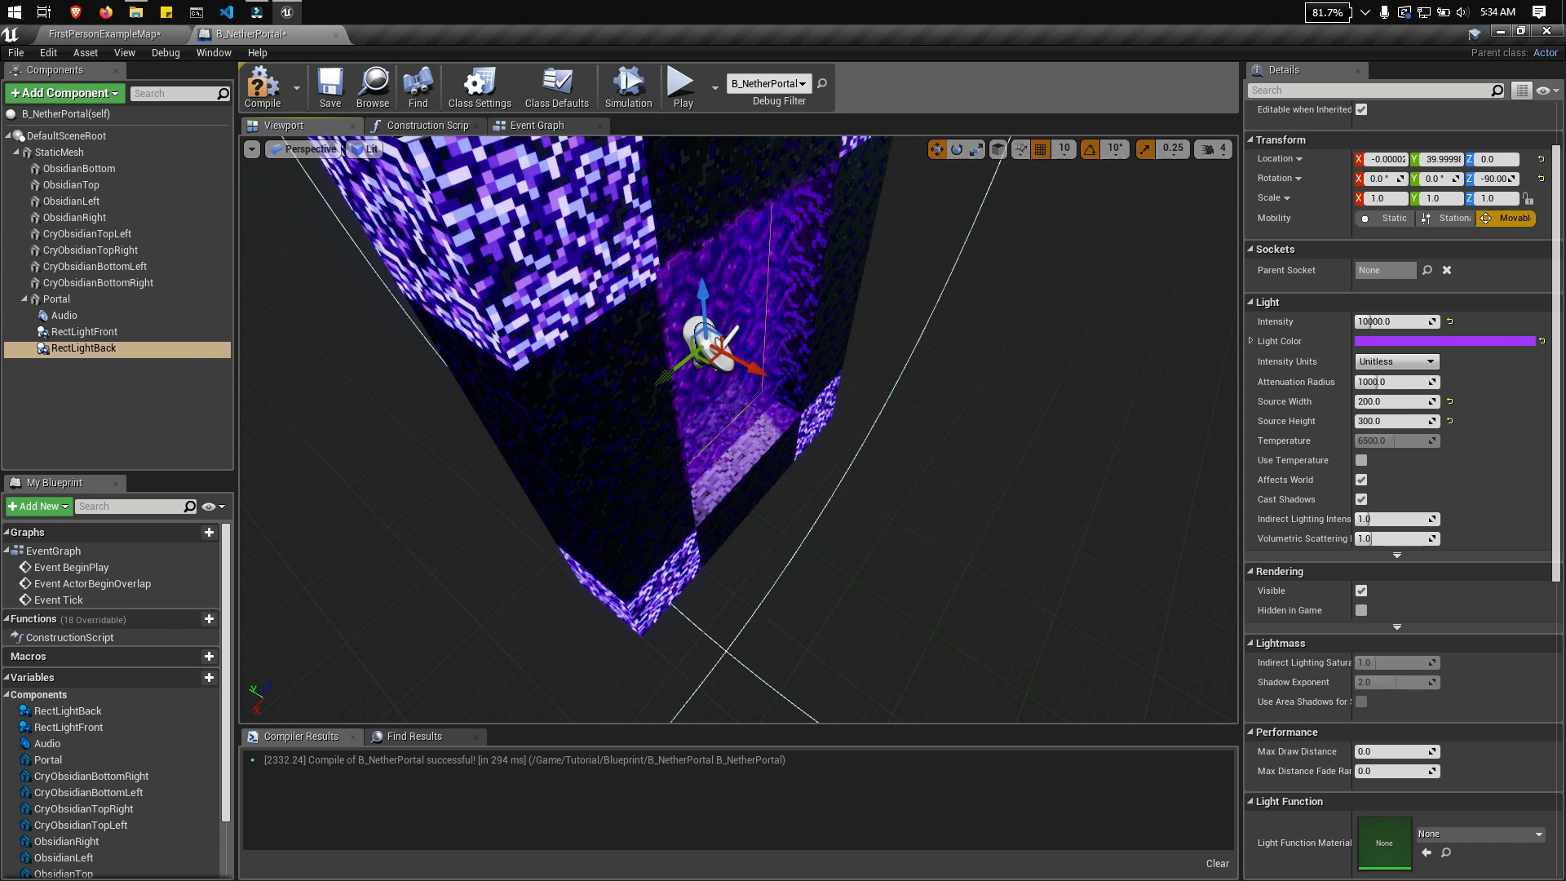
right_drag(758, 369, 750, 369)
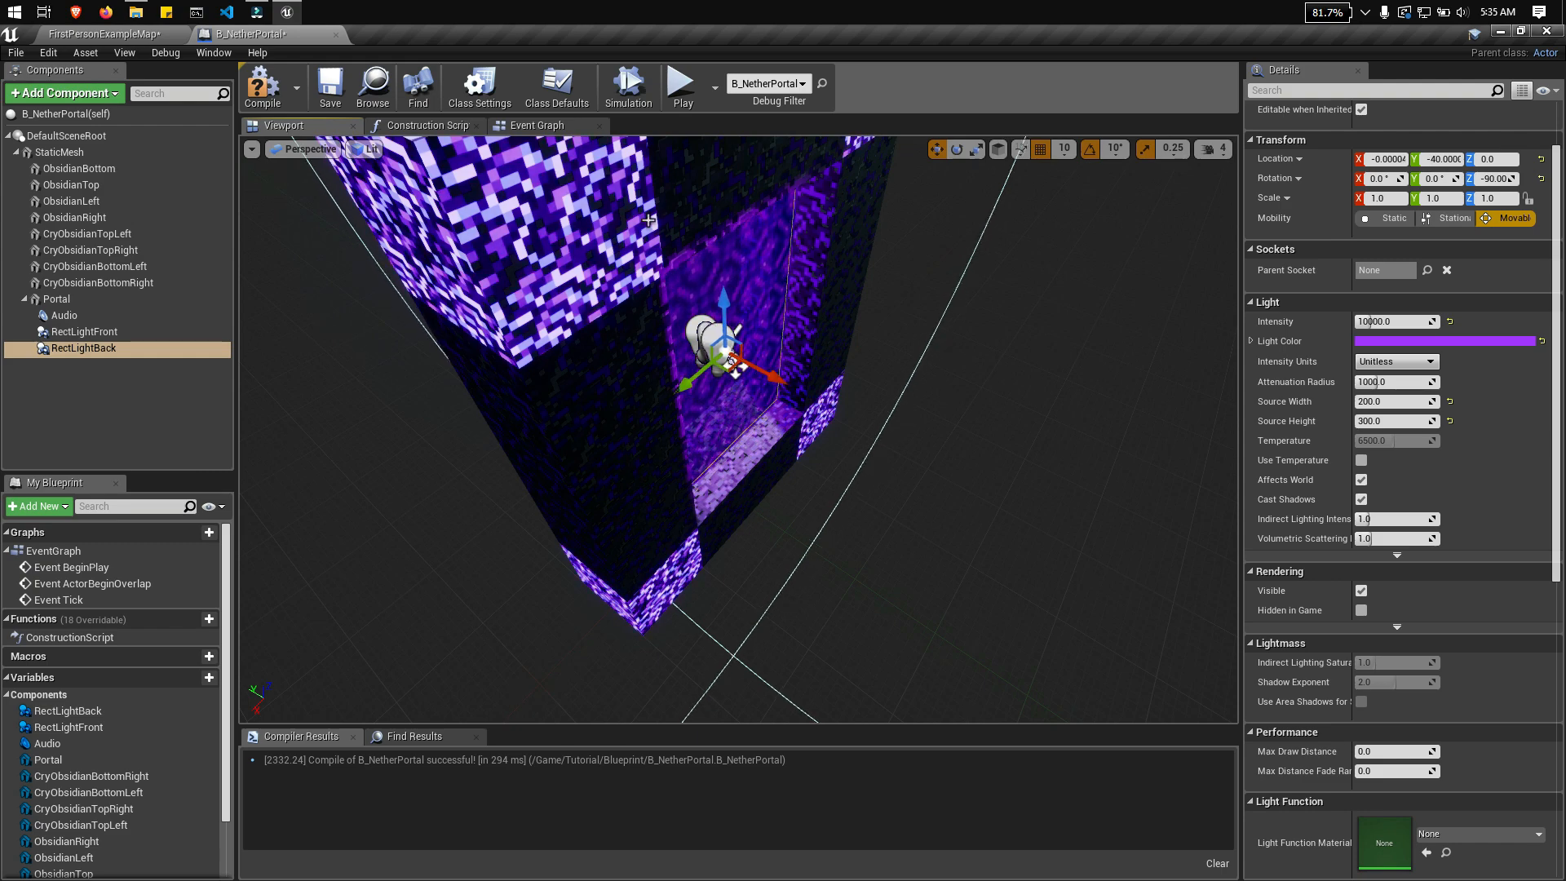
click(58, 301)
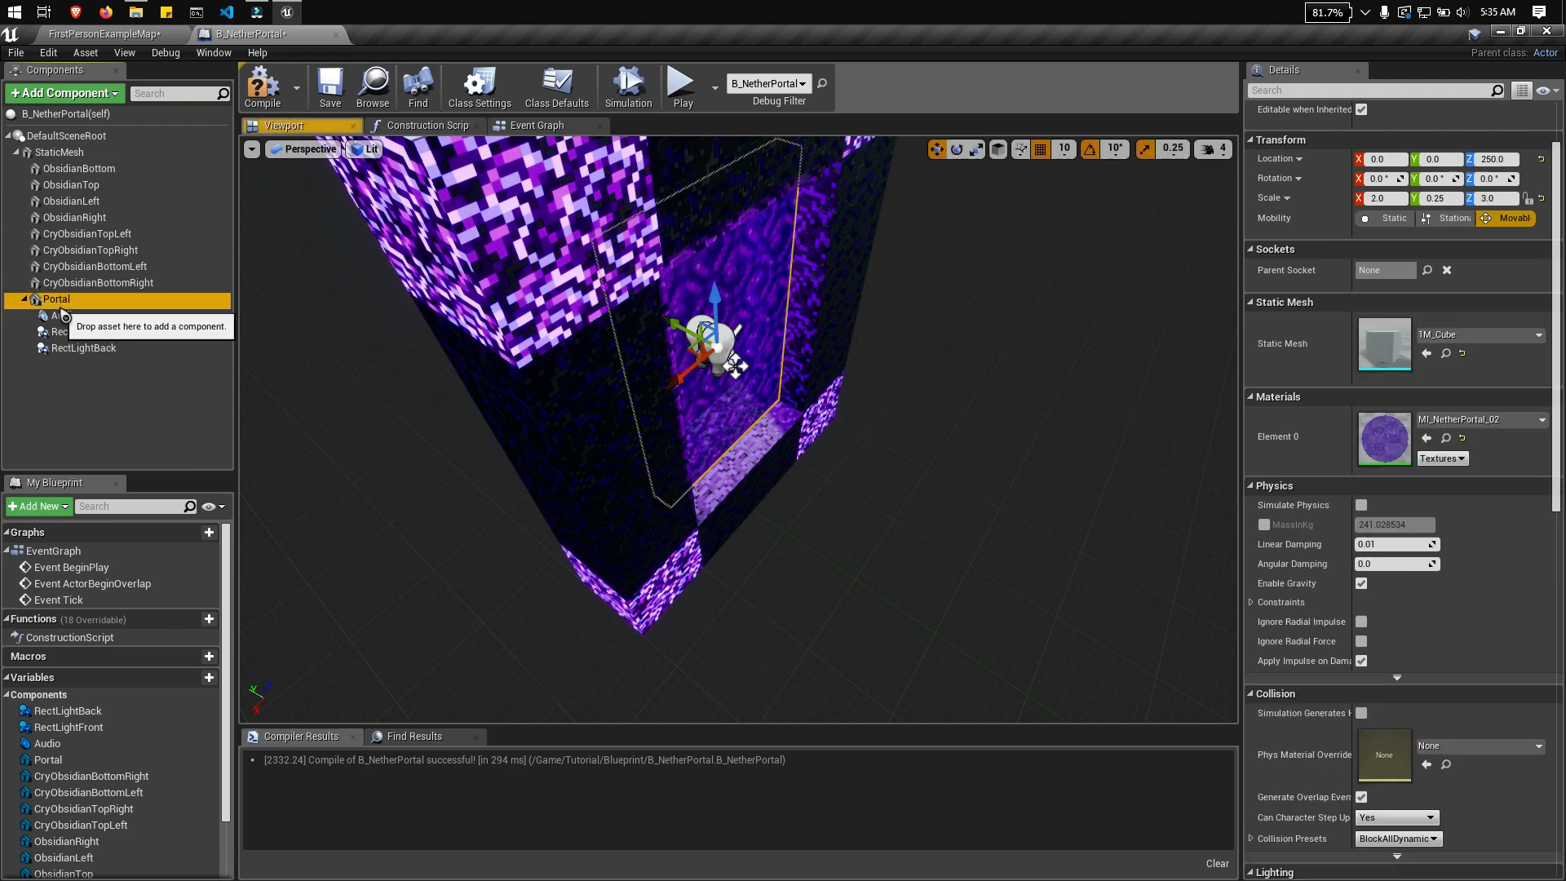
right_drag(481, 326, 1199, 343)
right_drag(978, 351, 530, 301)
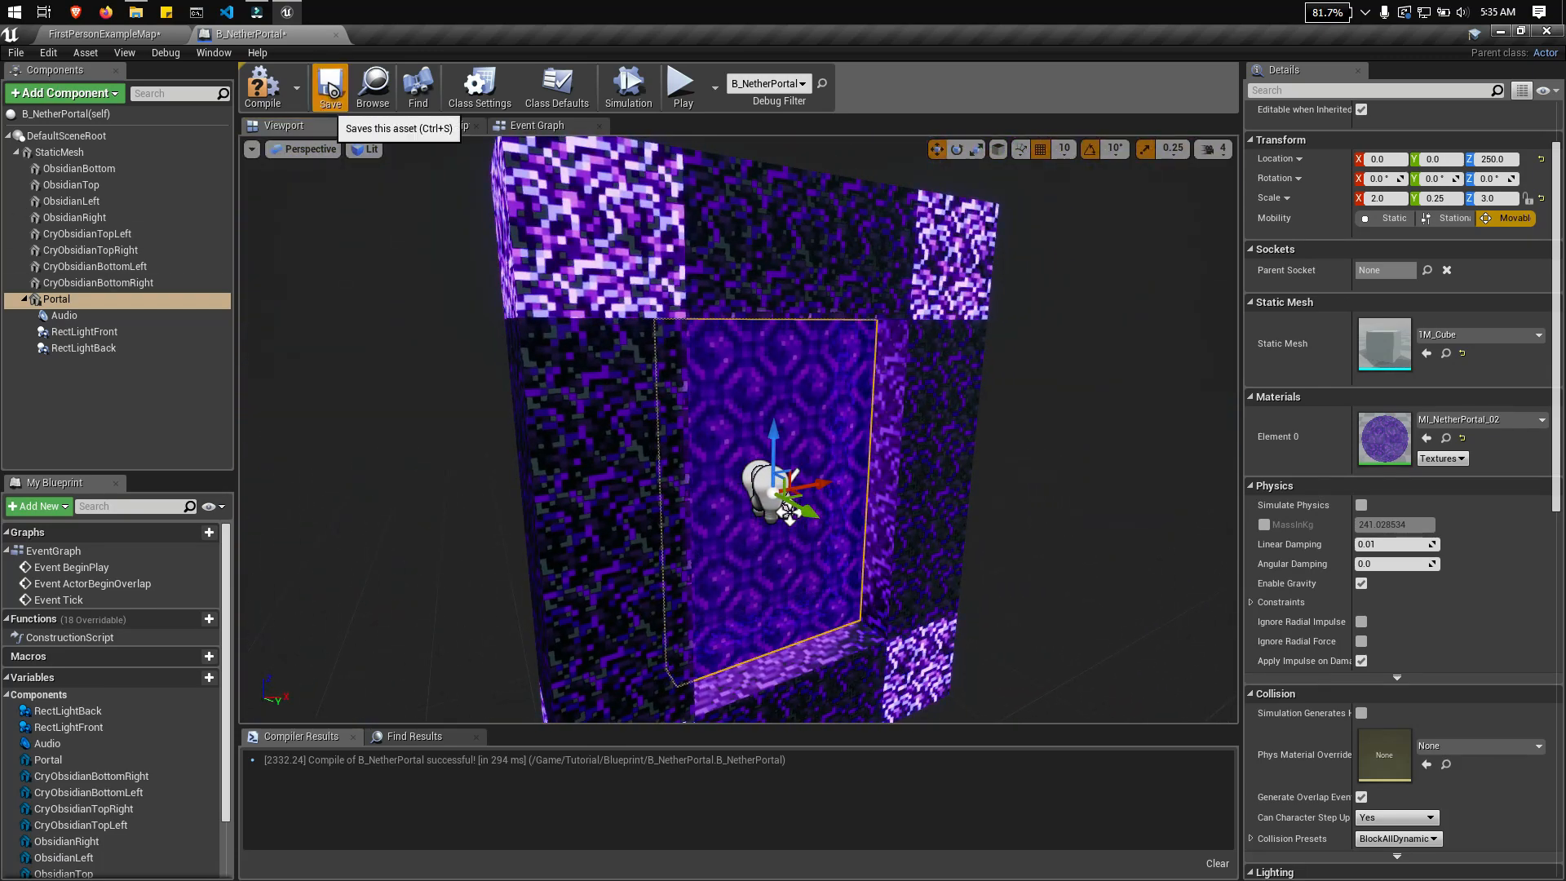
Step: Examine the portal in the FirstPersonExampleMap level to check the light cast on both sides
click(145, 39)
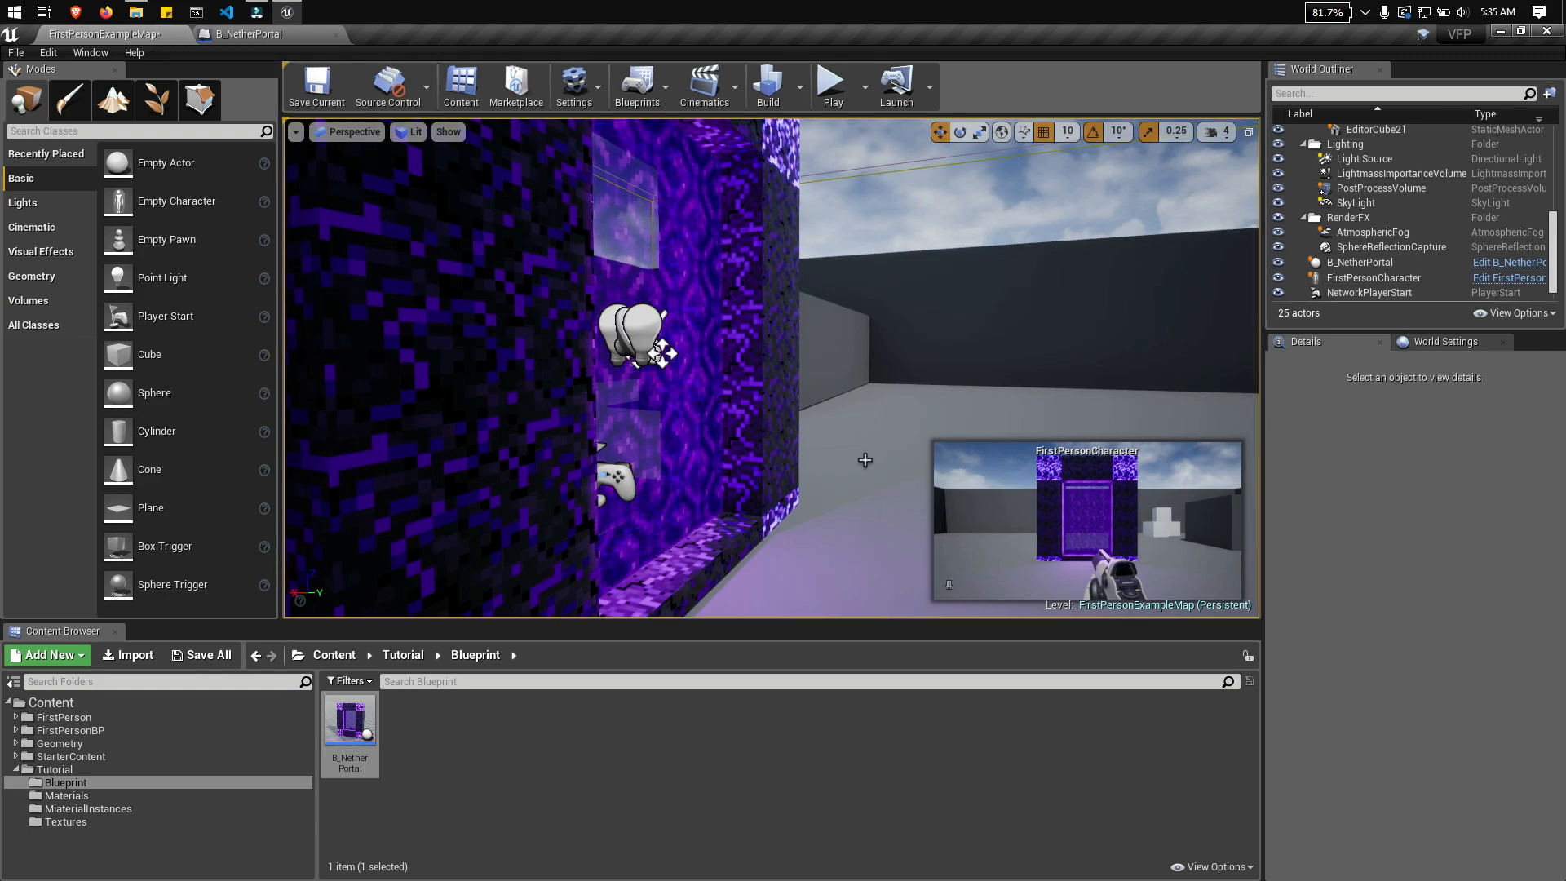
right_drag(864, 457, 653, 522)
right_drag(749, 149, 449, 155)
right_drag(798, 154, 665, 213)
Step: Add a Particle System component under the Portal mesh in the B_NetherPortal Blueprint, keeping the default name
click(225, 35)
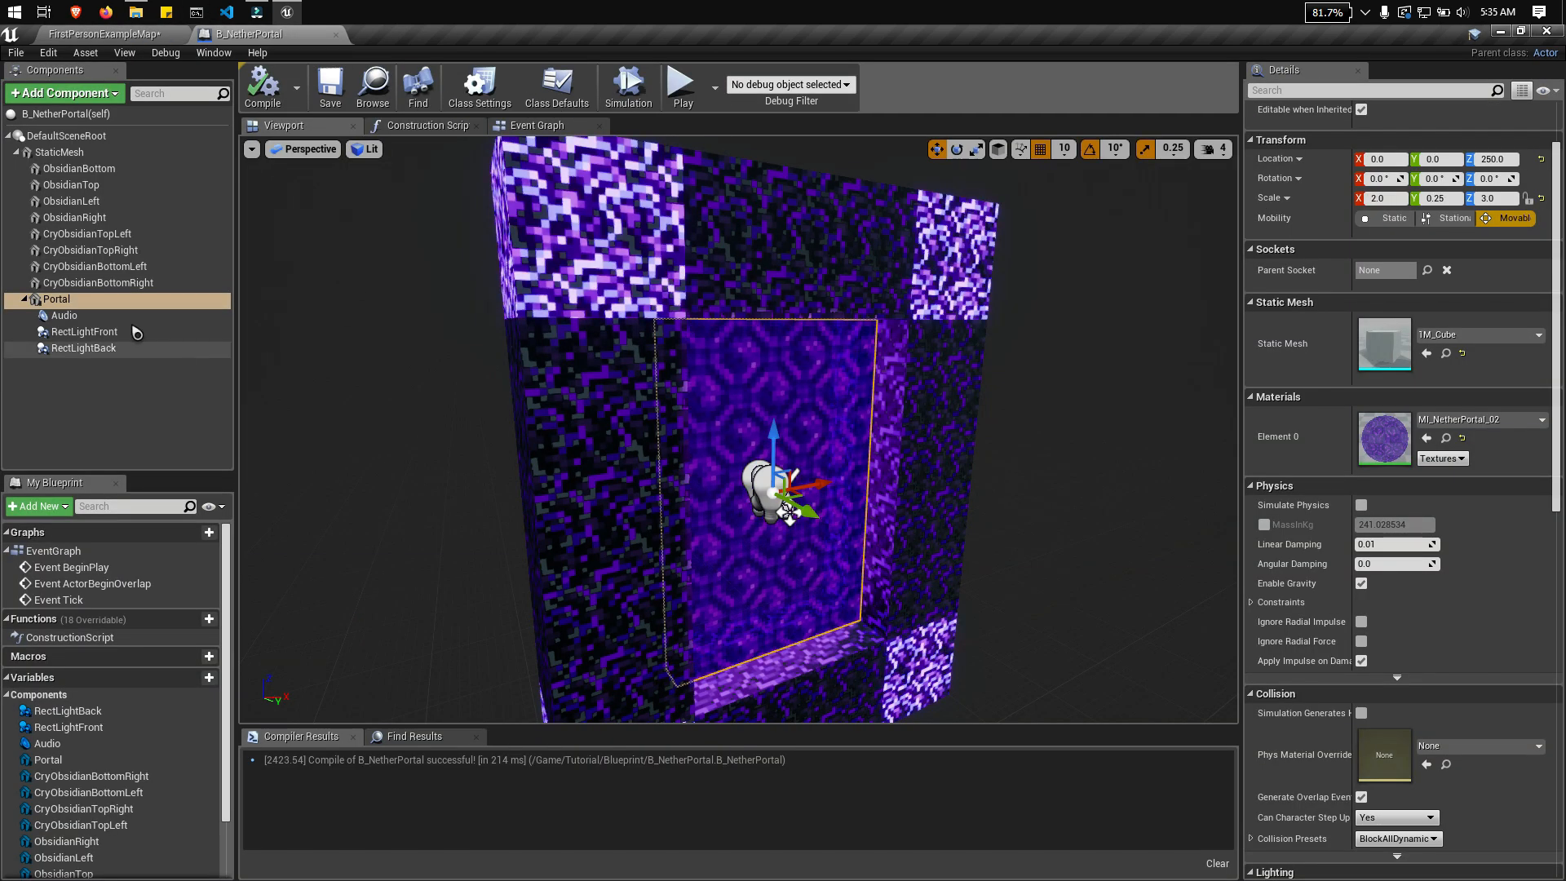
click(123, 300)
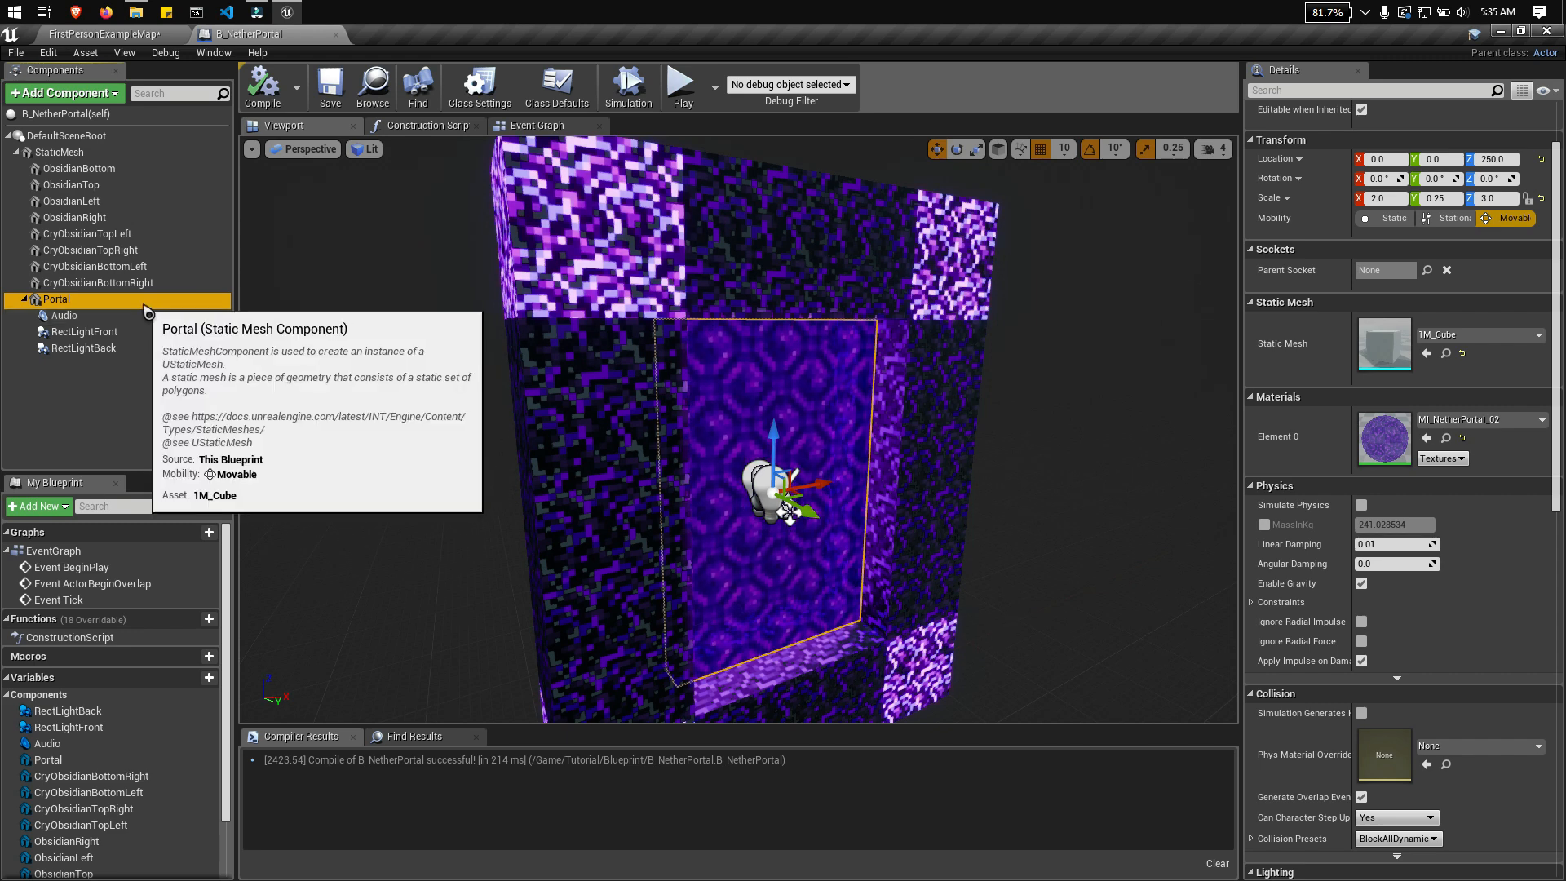
click(108, 99)
click(114, 380)
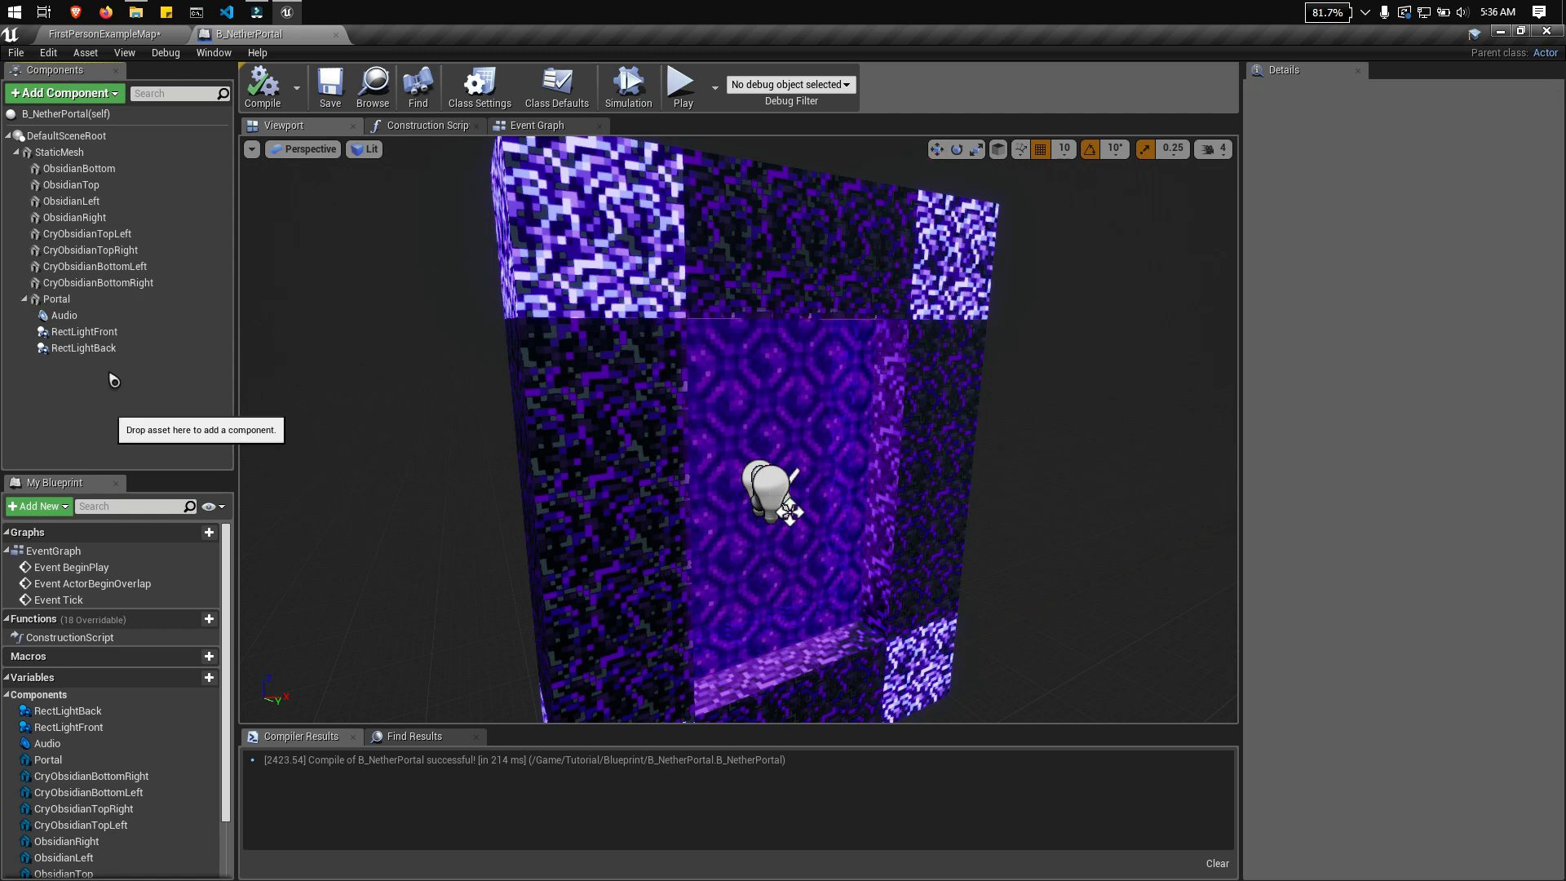
click(69, 299)
click(93, 93)
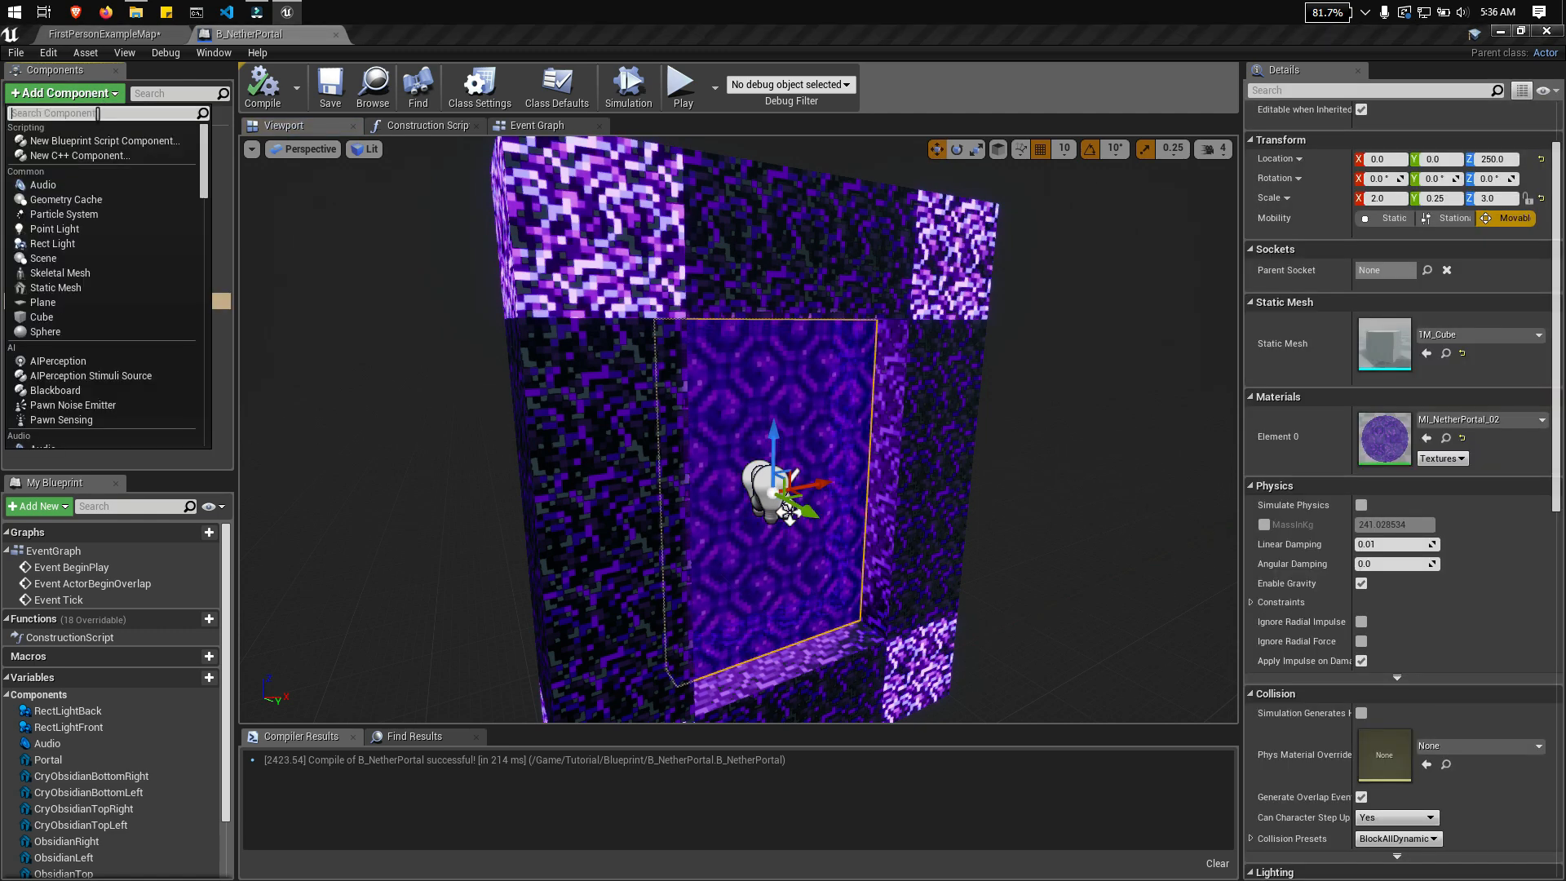
text(part)
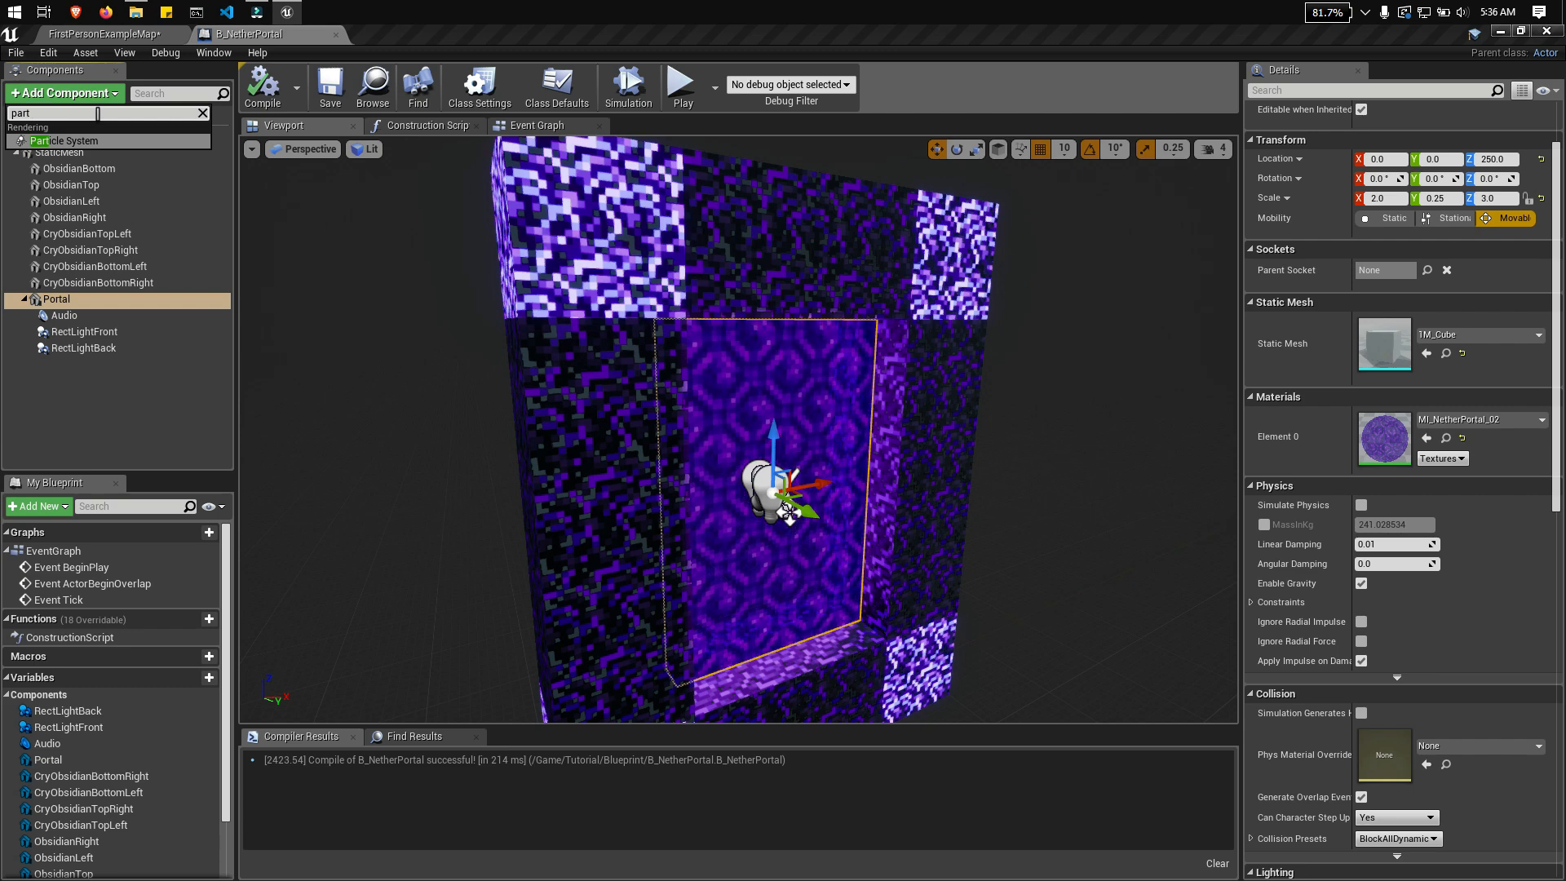
click(56, 143)
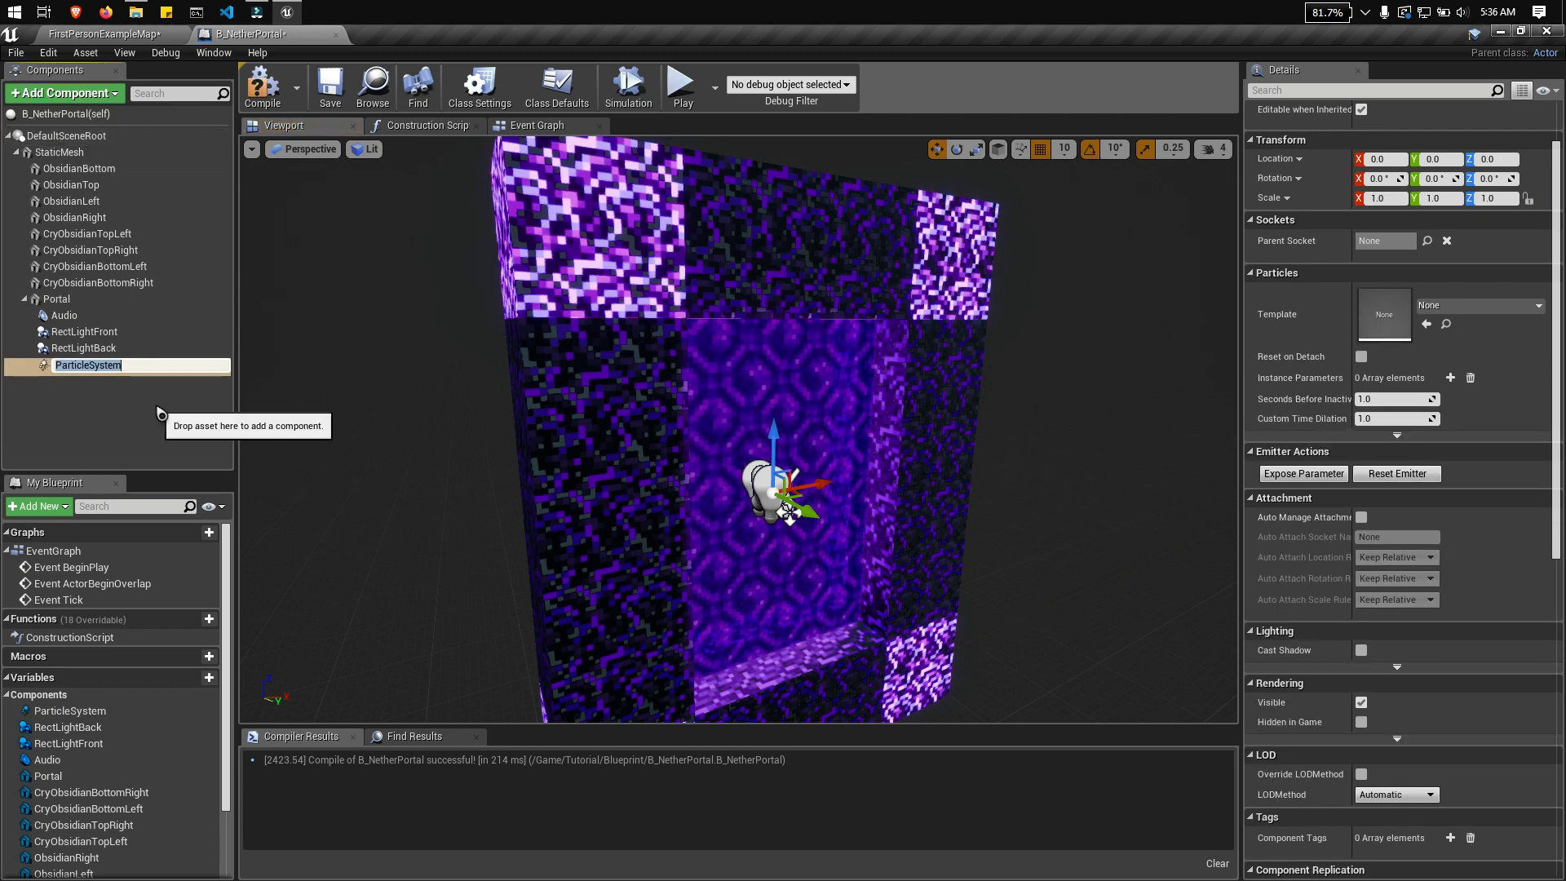
key(Return)
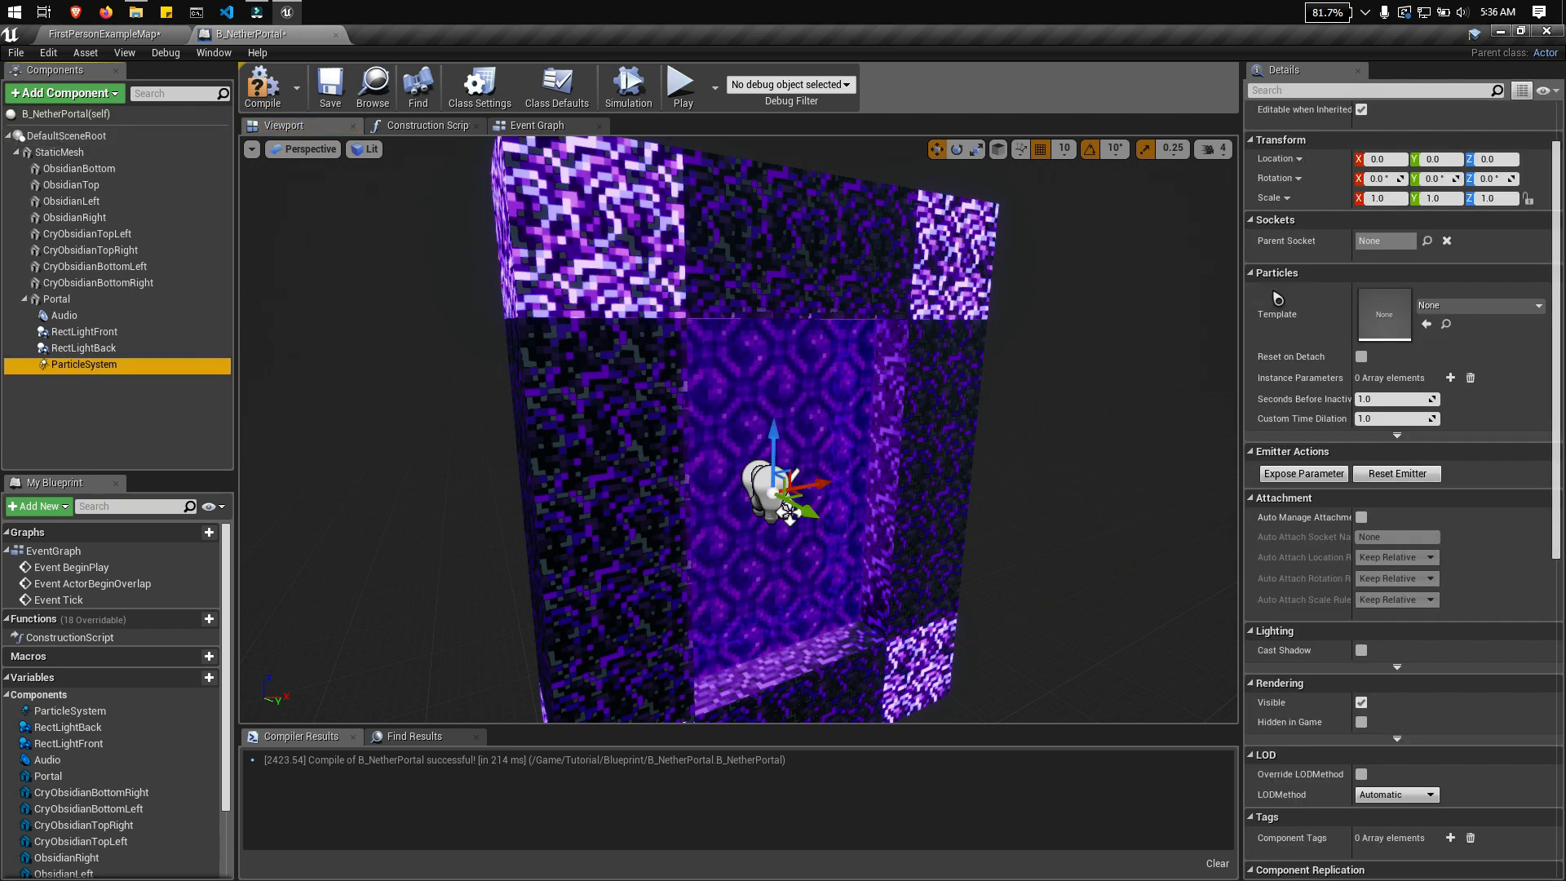
Step: Assign P_Ambient_Dust as the particle system's template, check the particles around the frame, and compile and save the Blueprint
click(1519, 307)
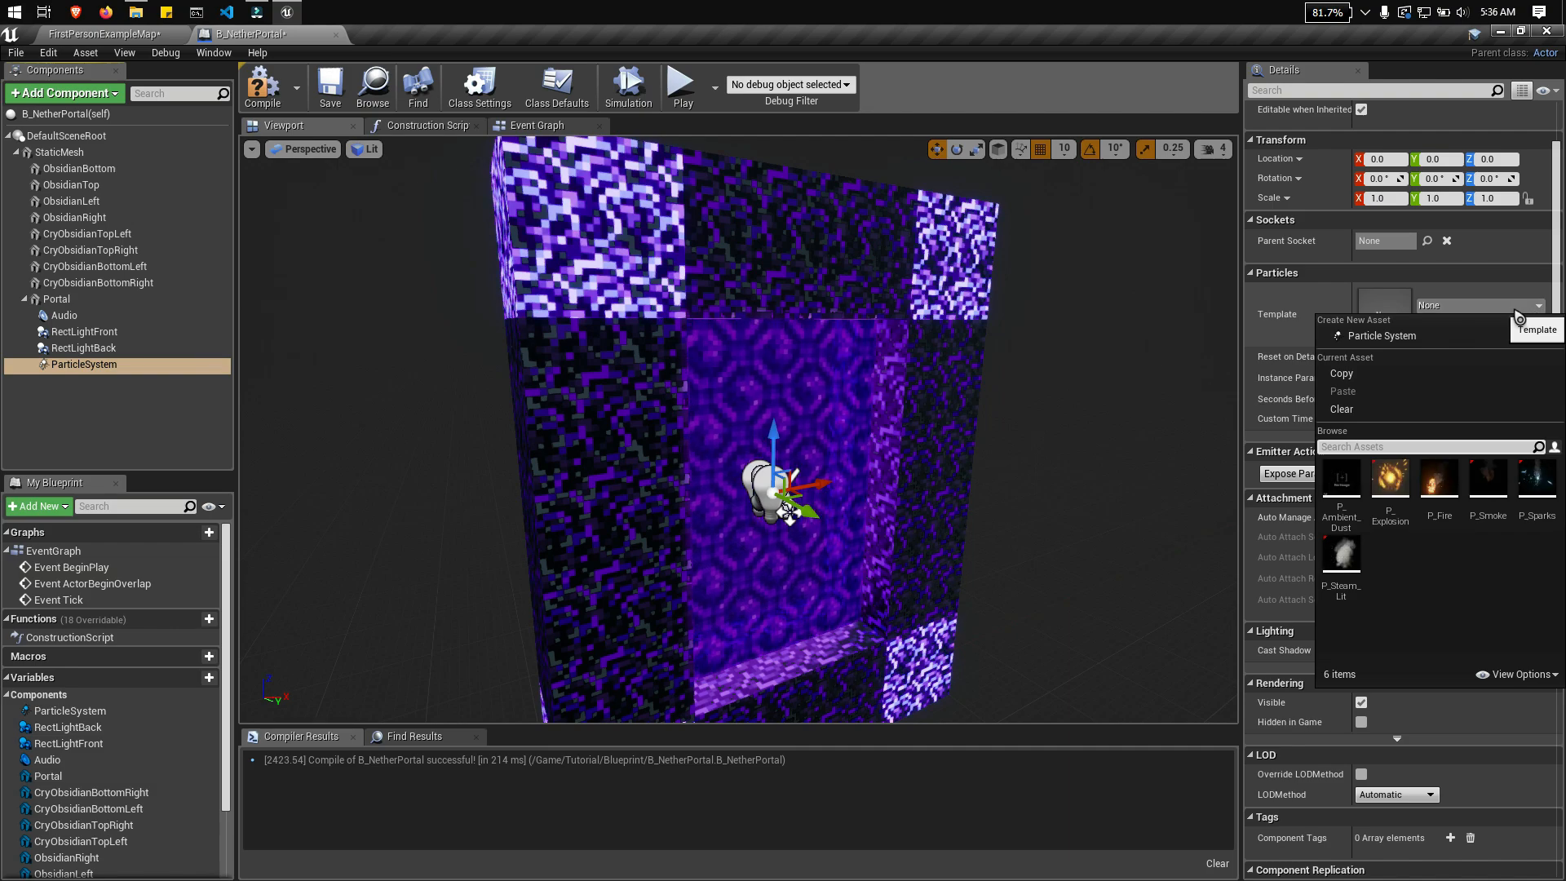
click(1342, 481)
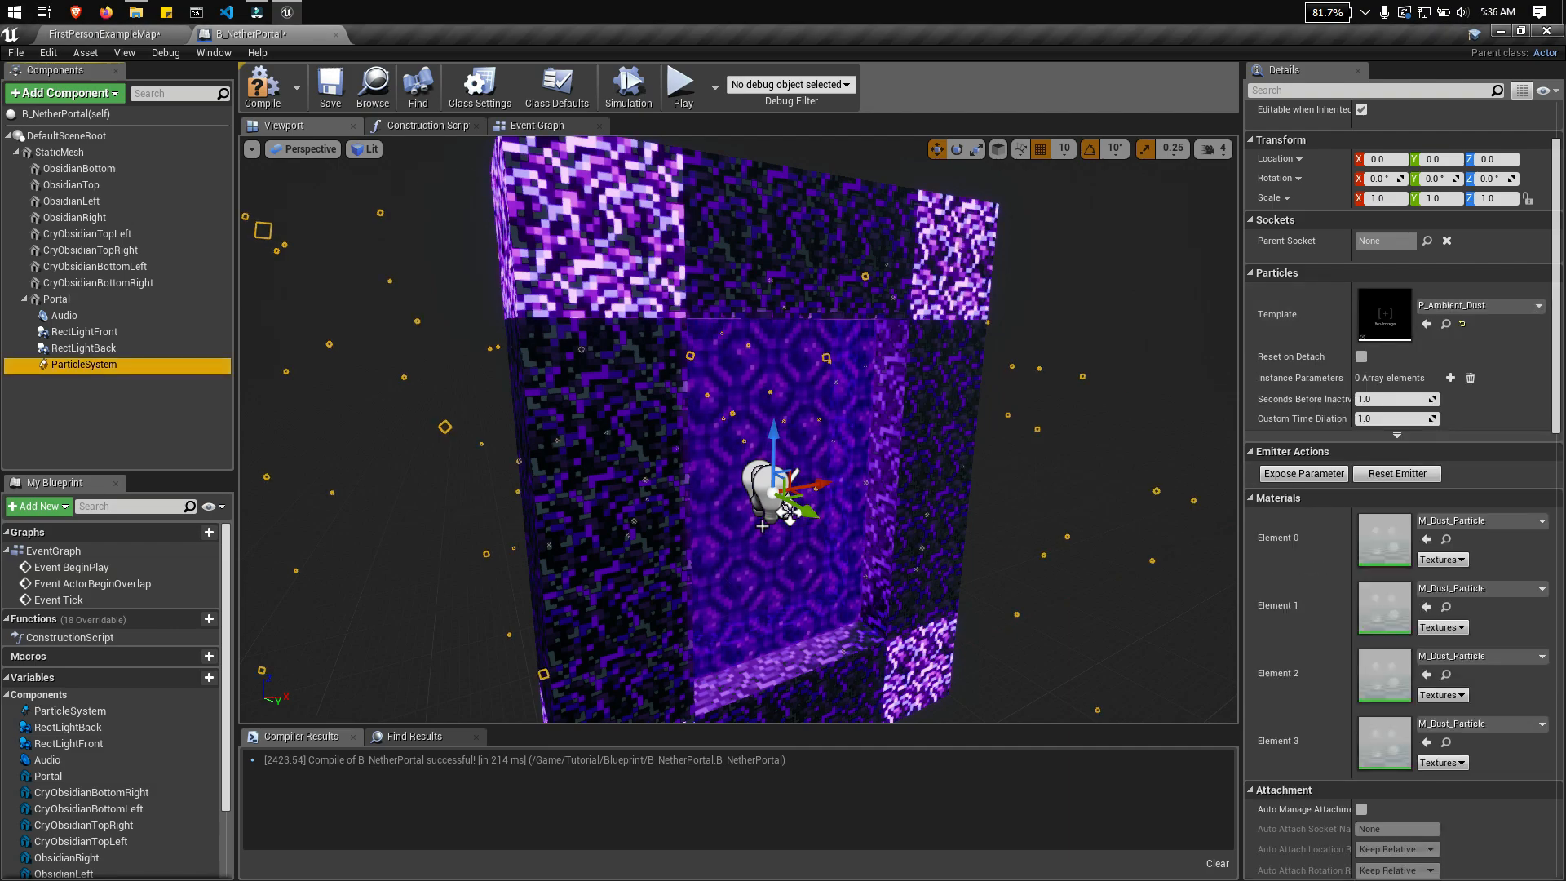
scroll(739, 430, down, 3)
right_drag(884, 452, 944, 438)
key(d)
key(d)
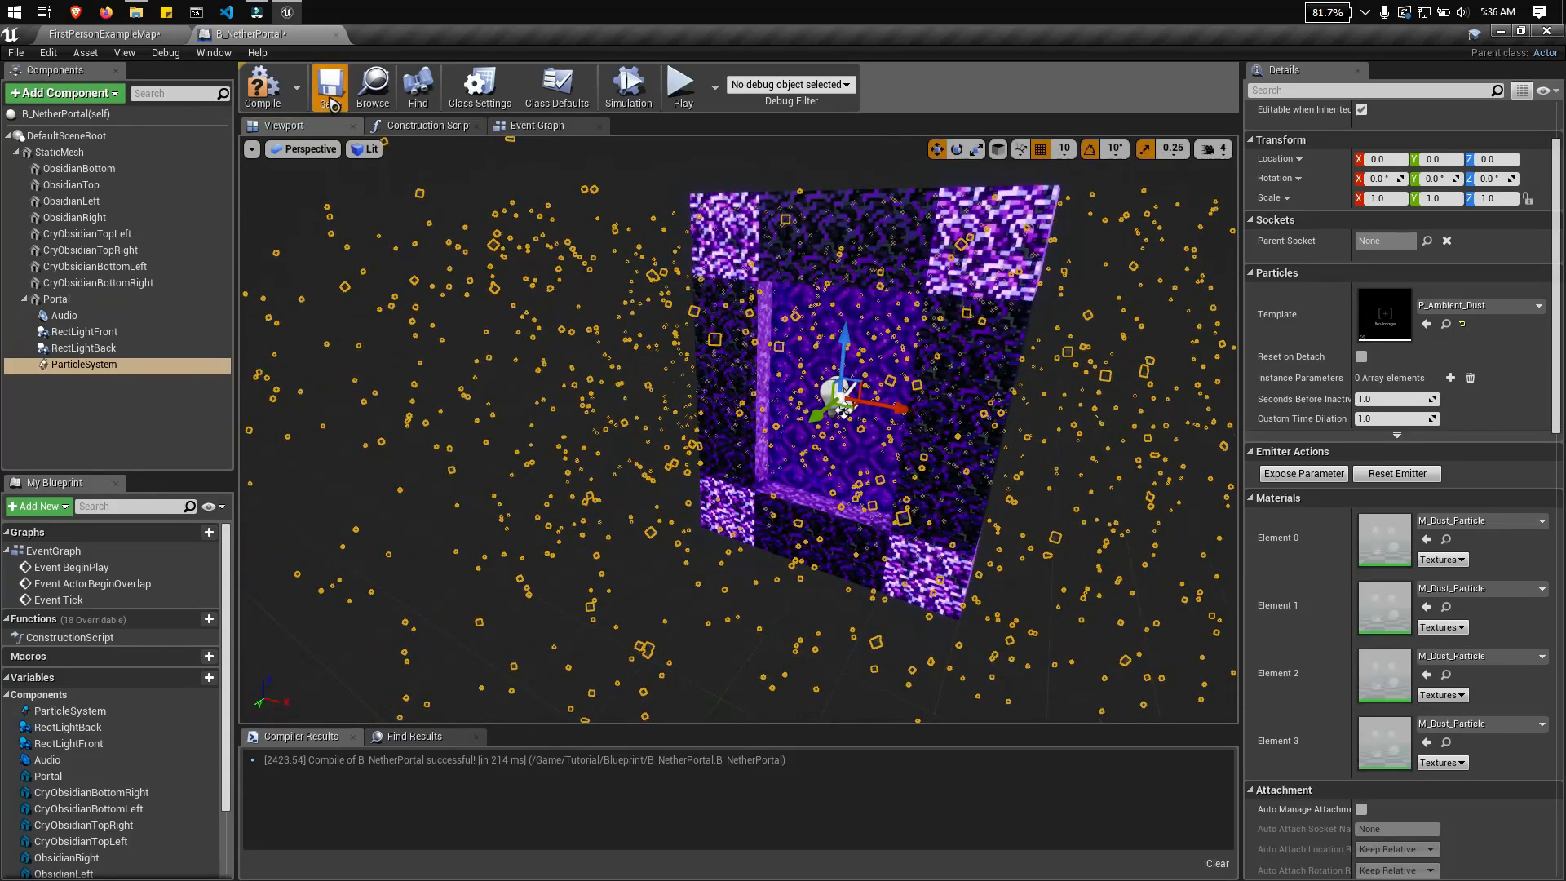
click(273, 101)
Step: Return to the FirstPersonExampleMap level and save it
click(100, 35)
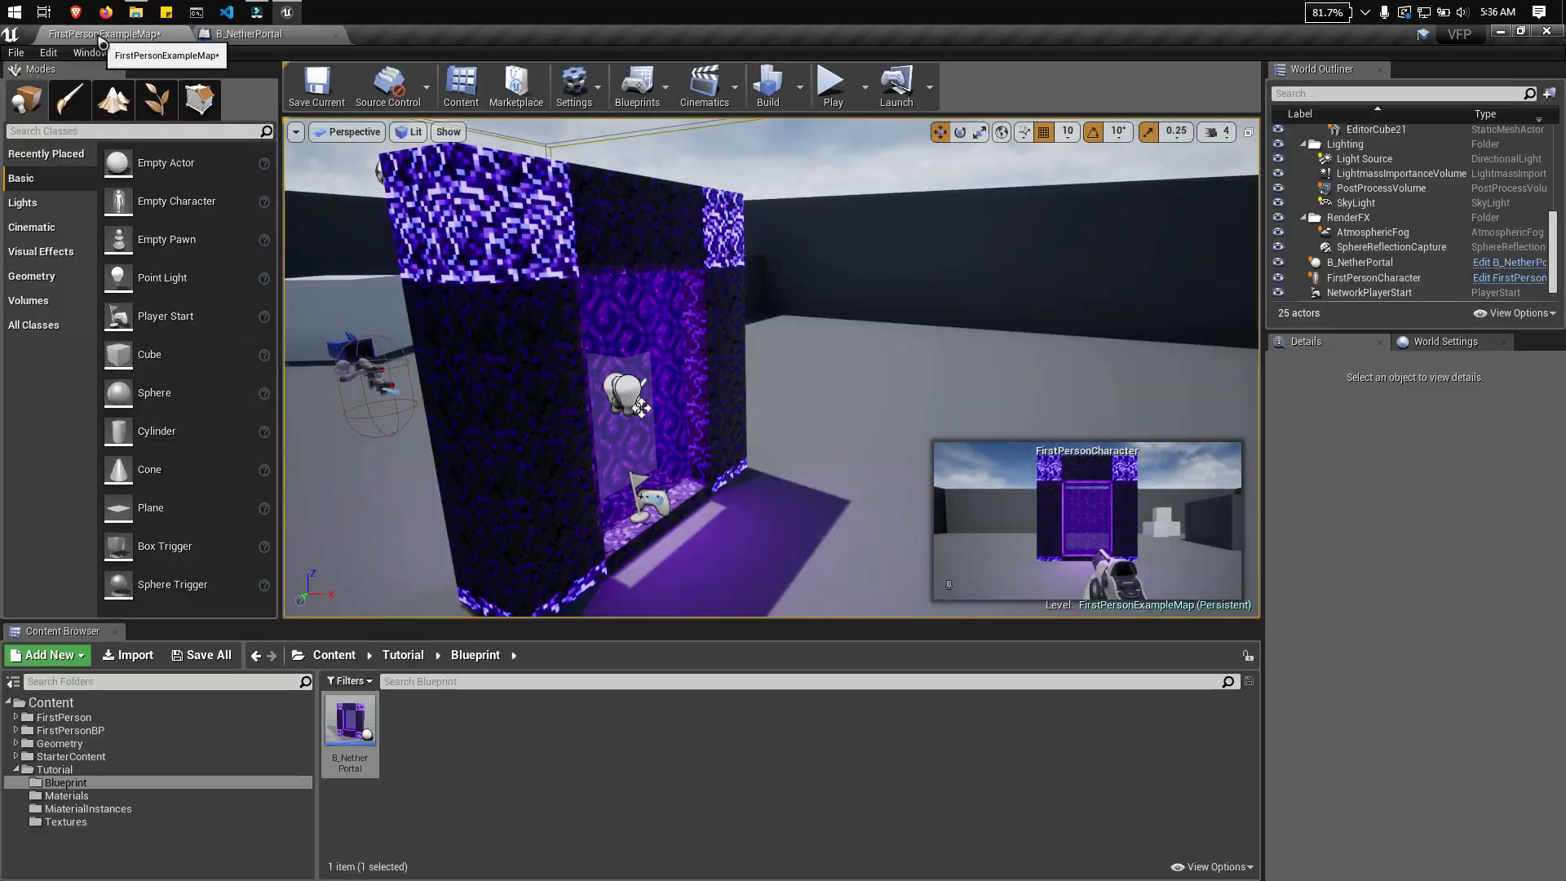
right_drag(829, 389, 830, 388)
key(ctrl+s)
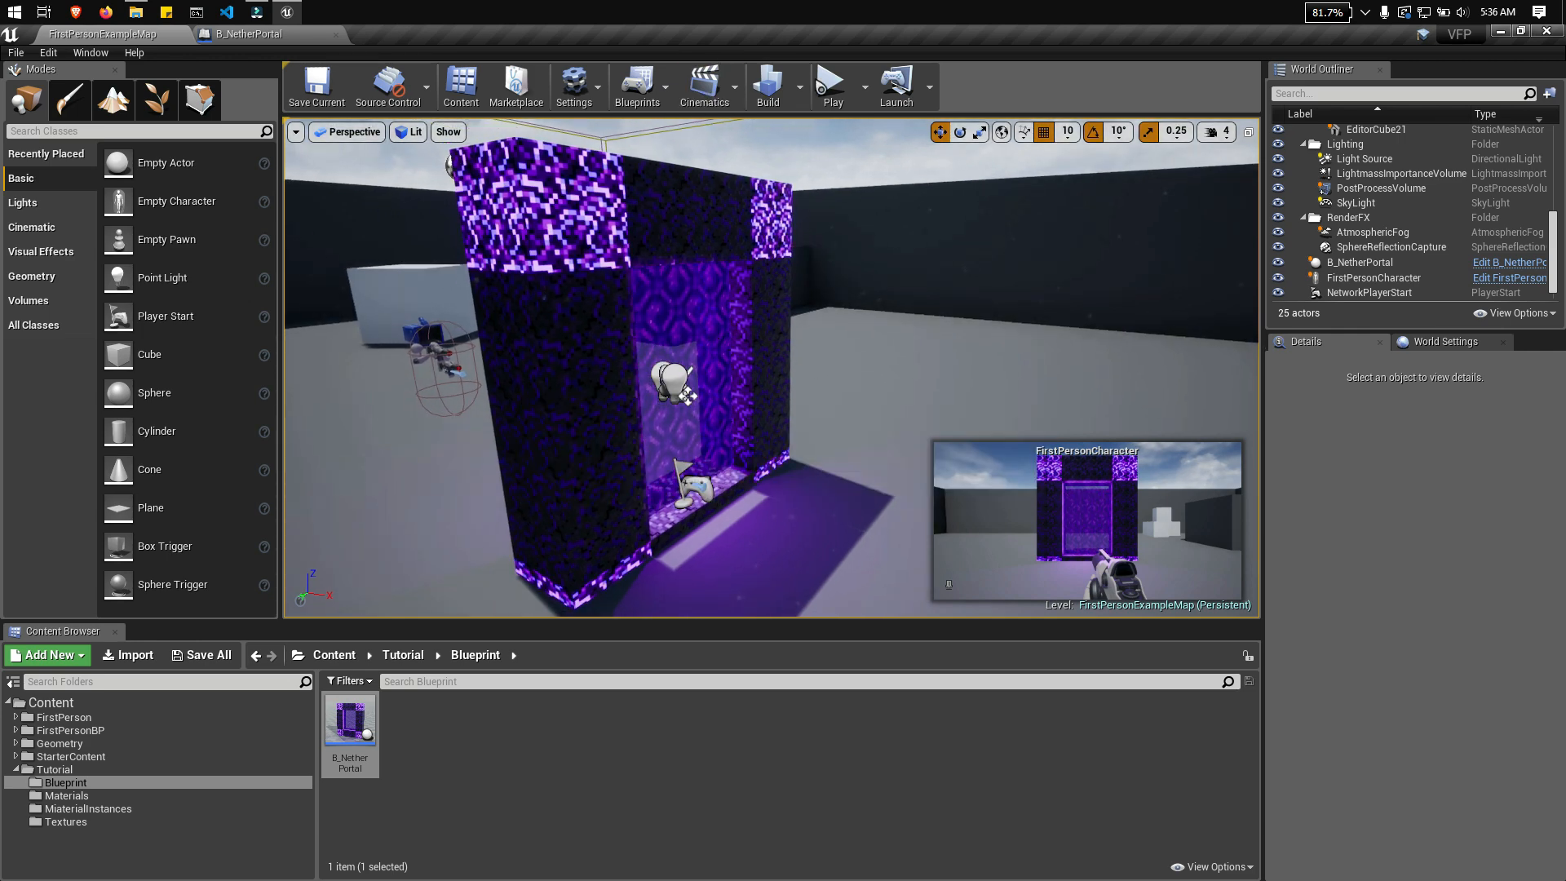
Step: Play the level and walk around the portal to examine the ambient dust and the purple light on both sides
click(833, 85)
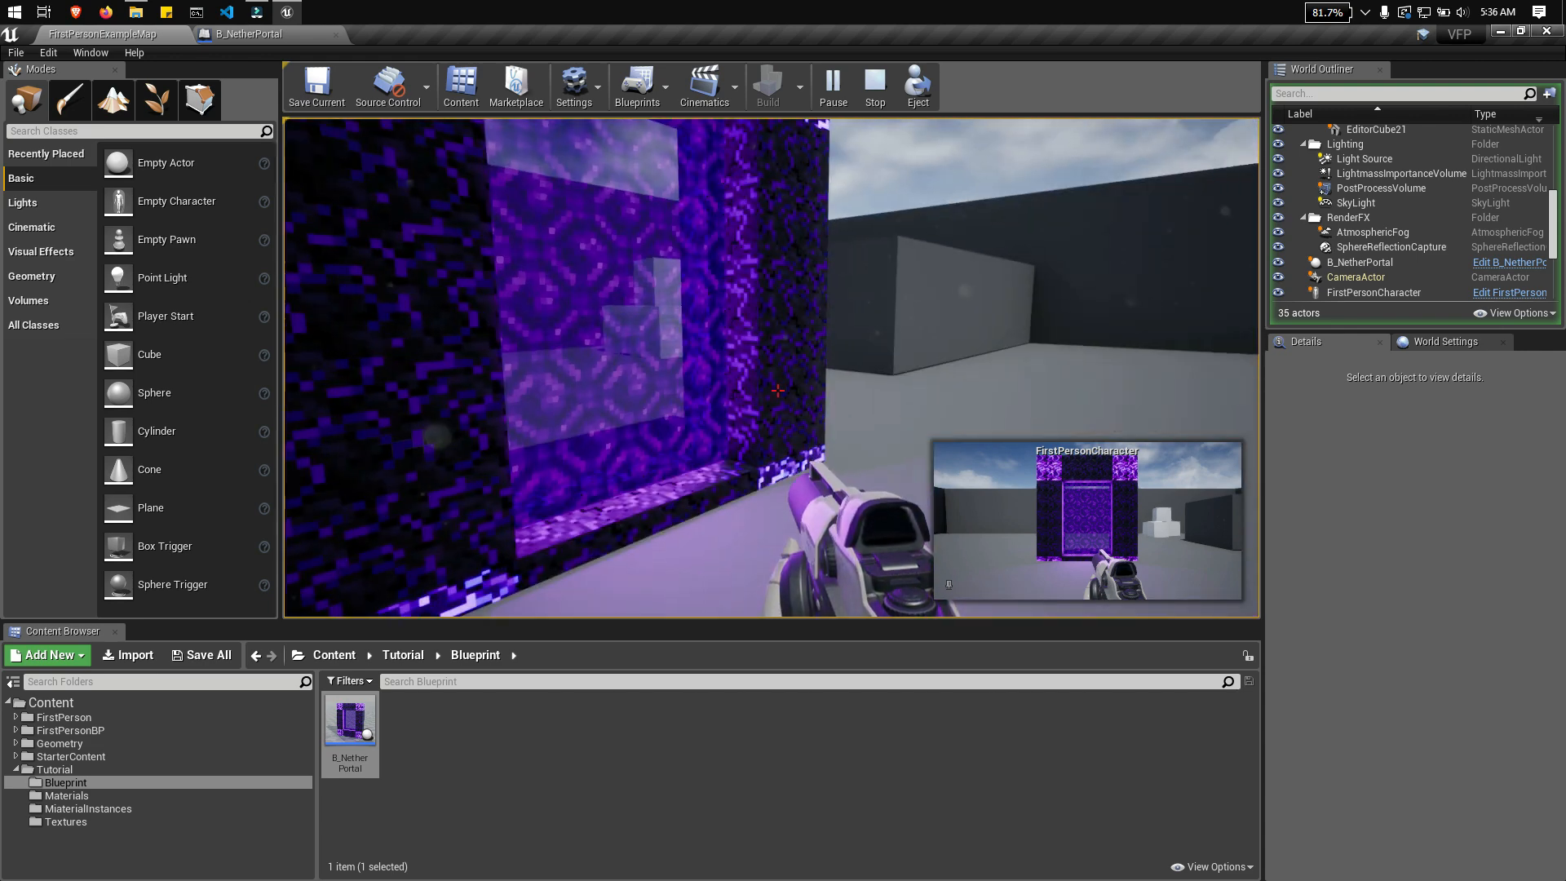
key(a)
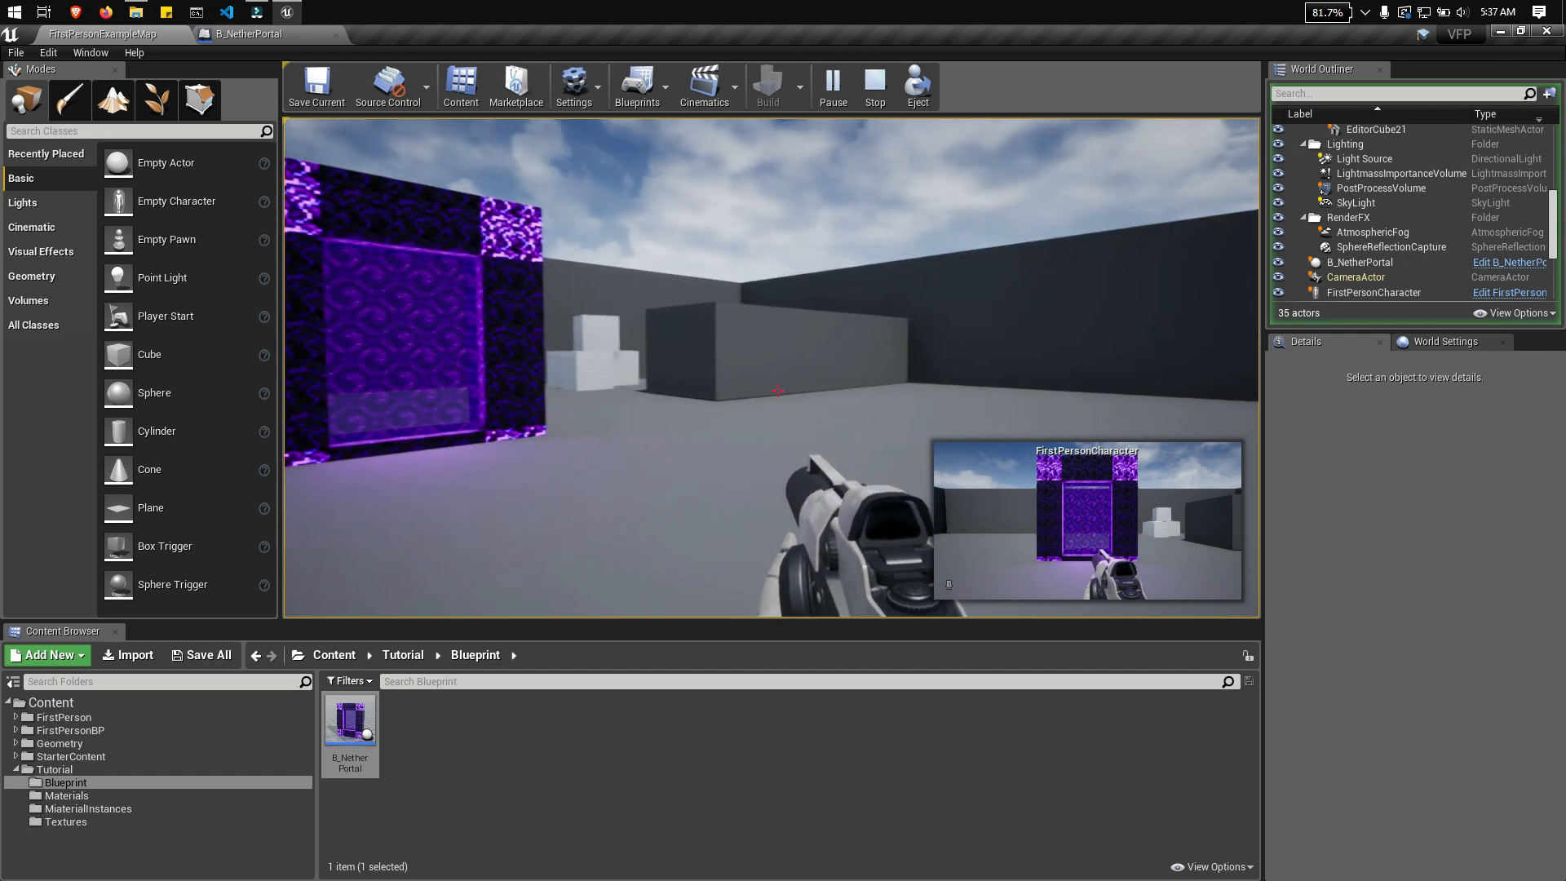
key(w)
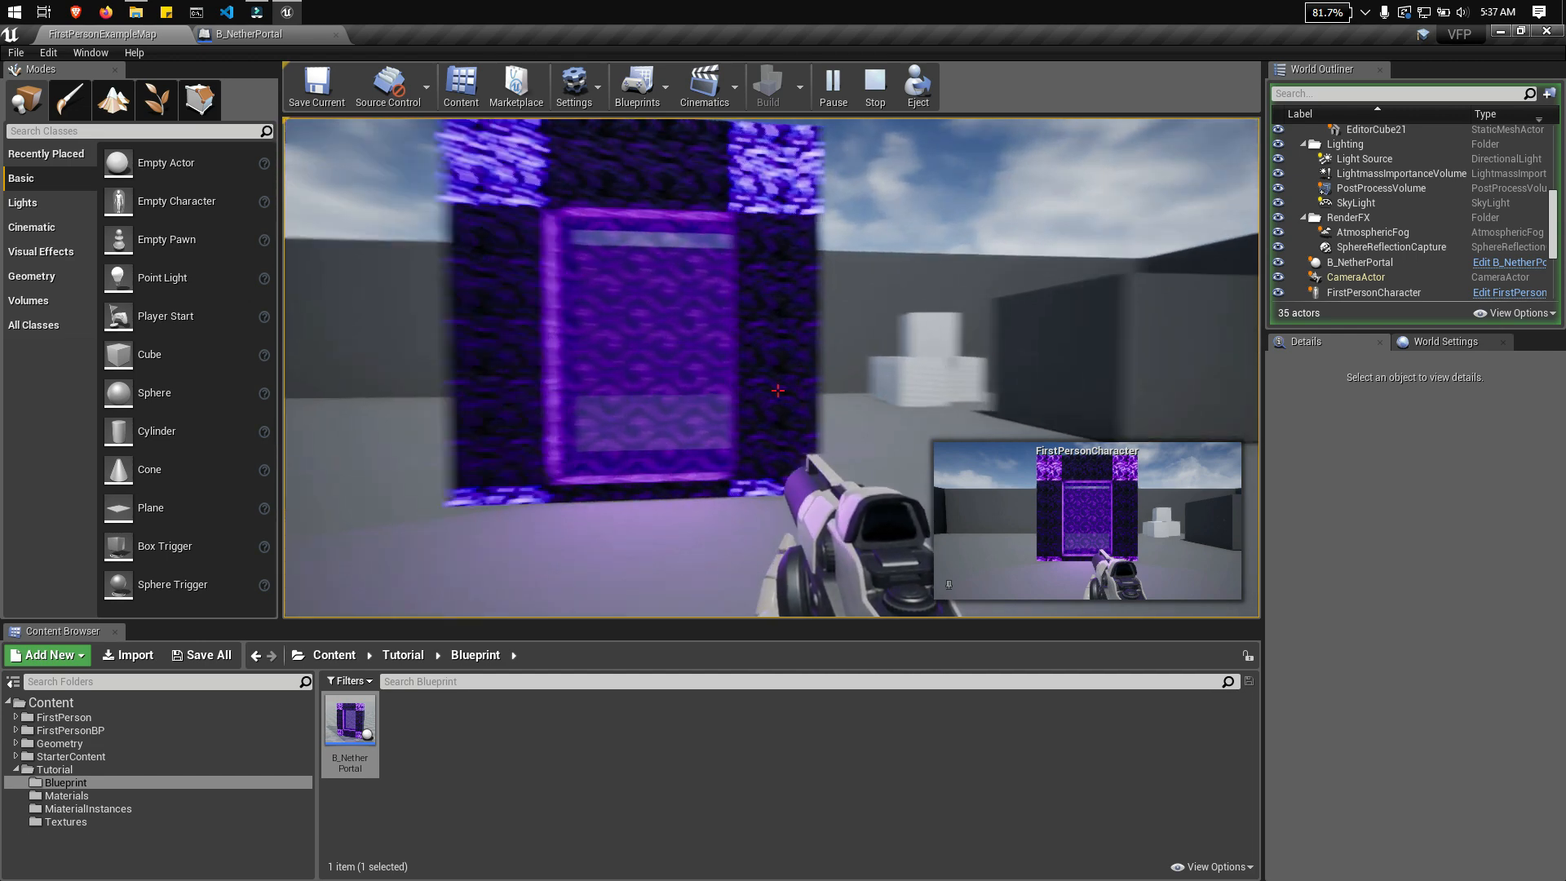
key(w)
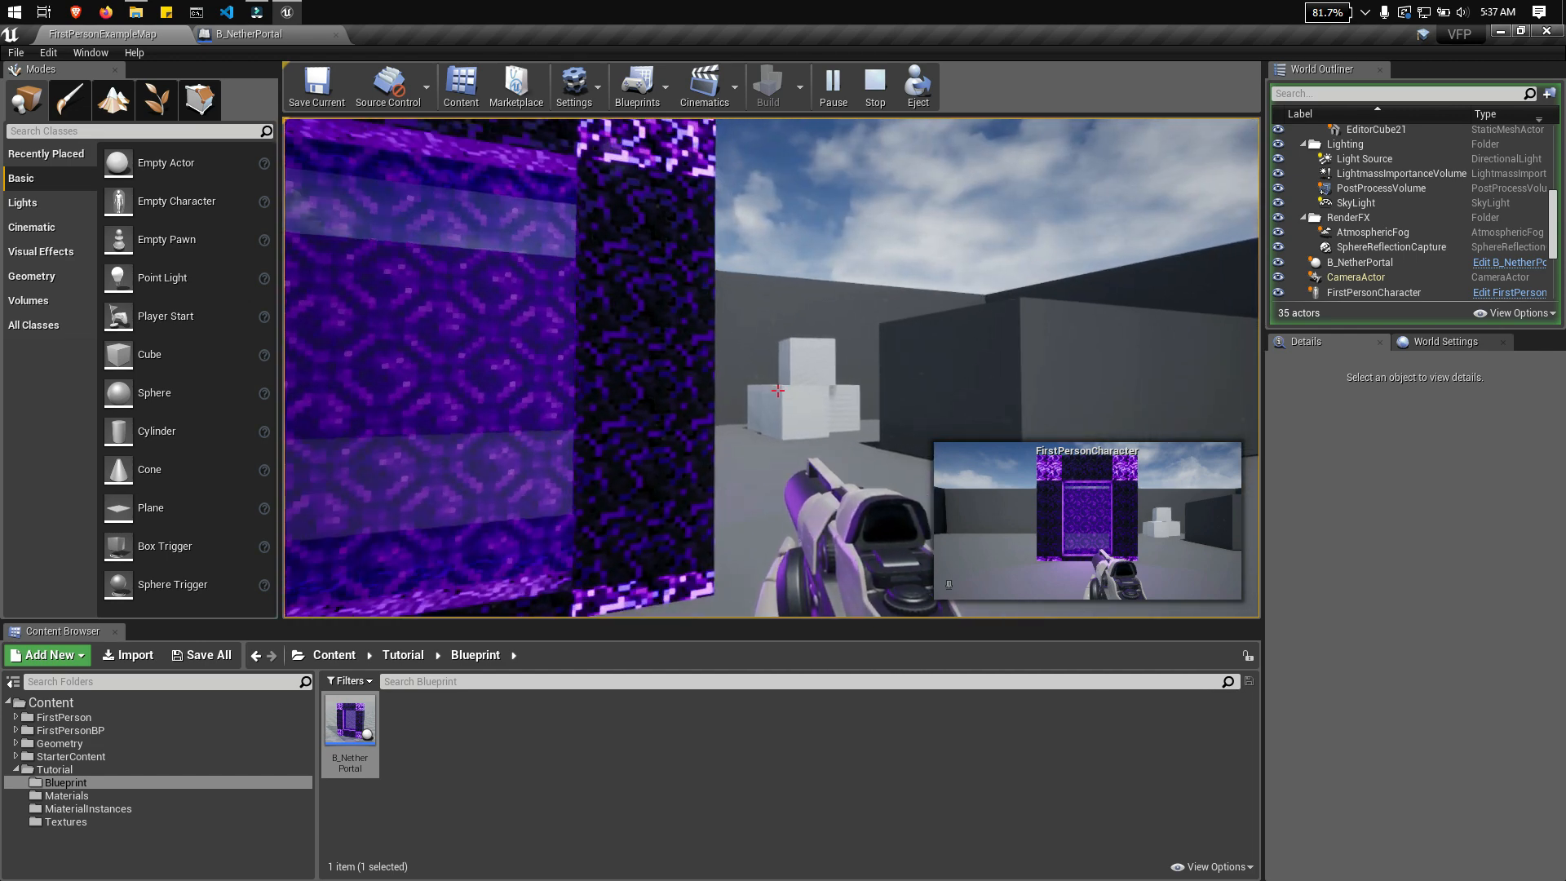
key(d)
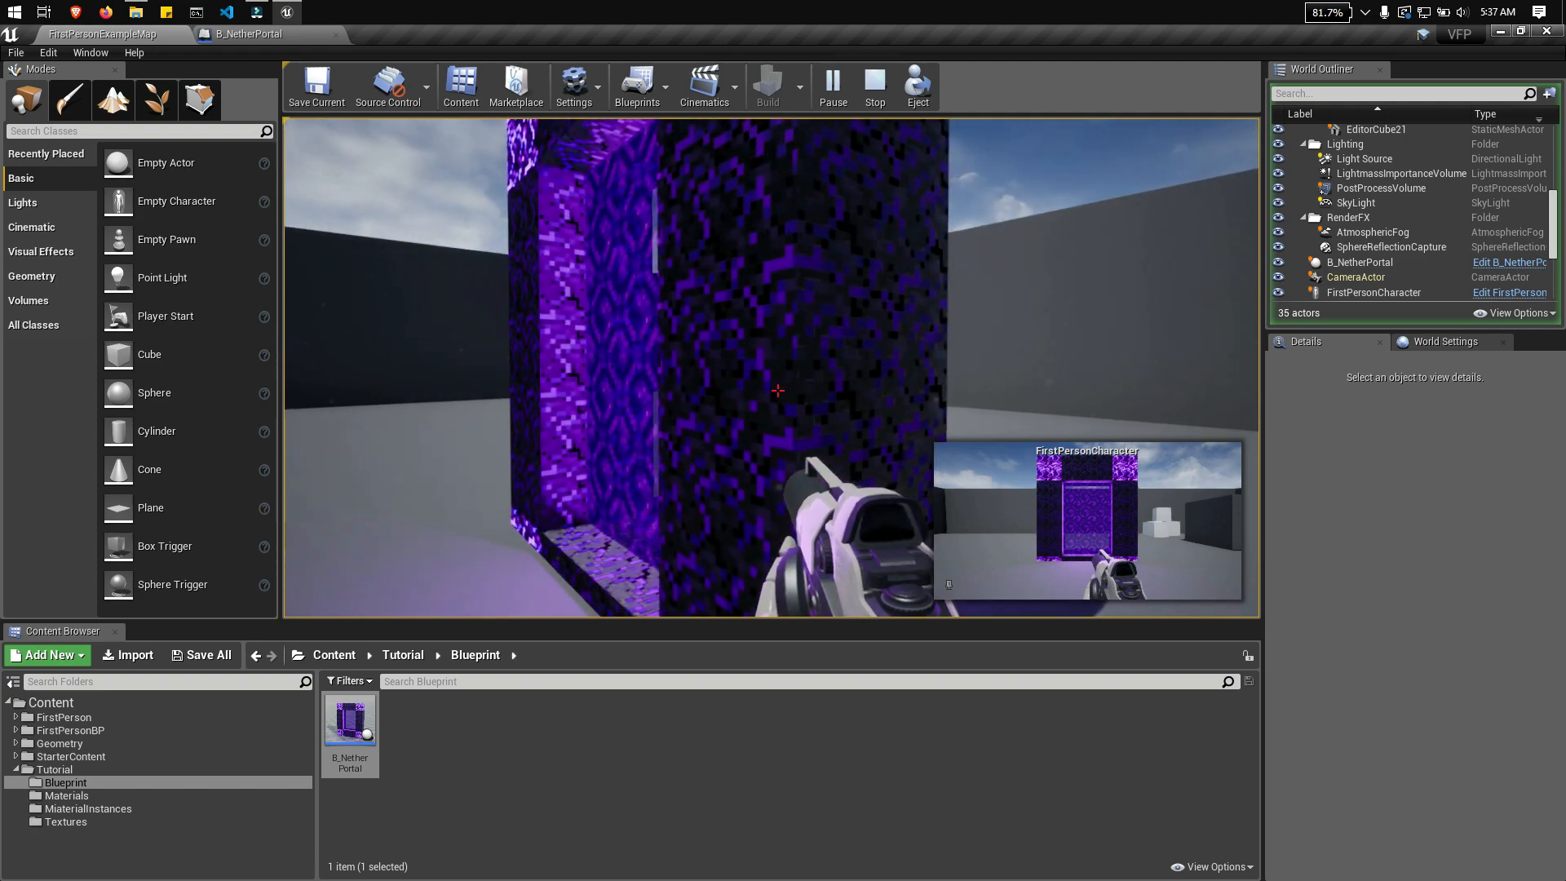
key(d)
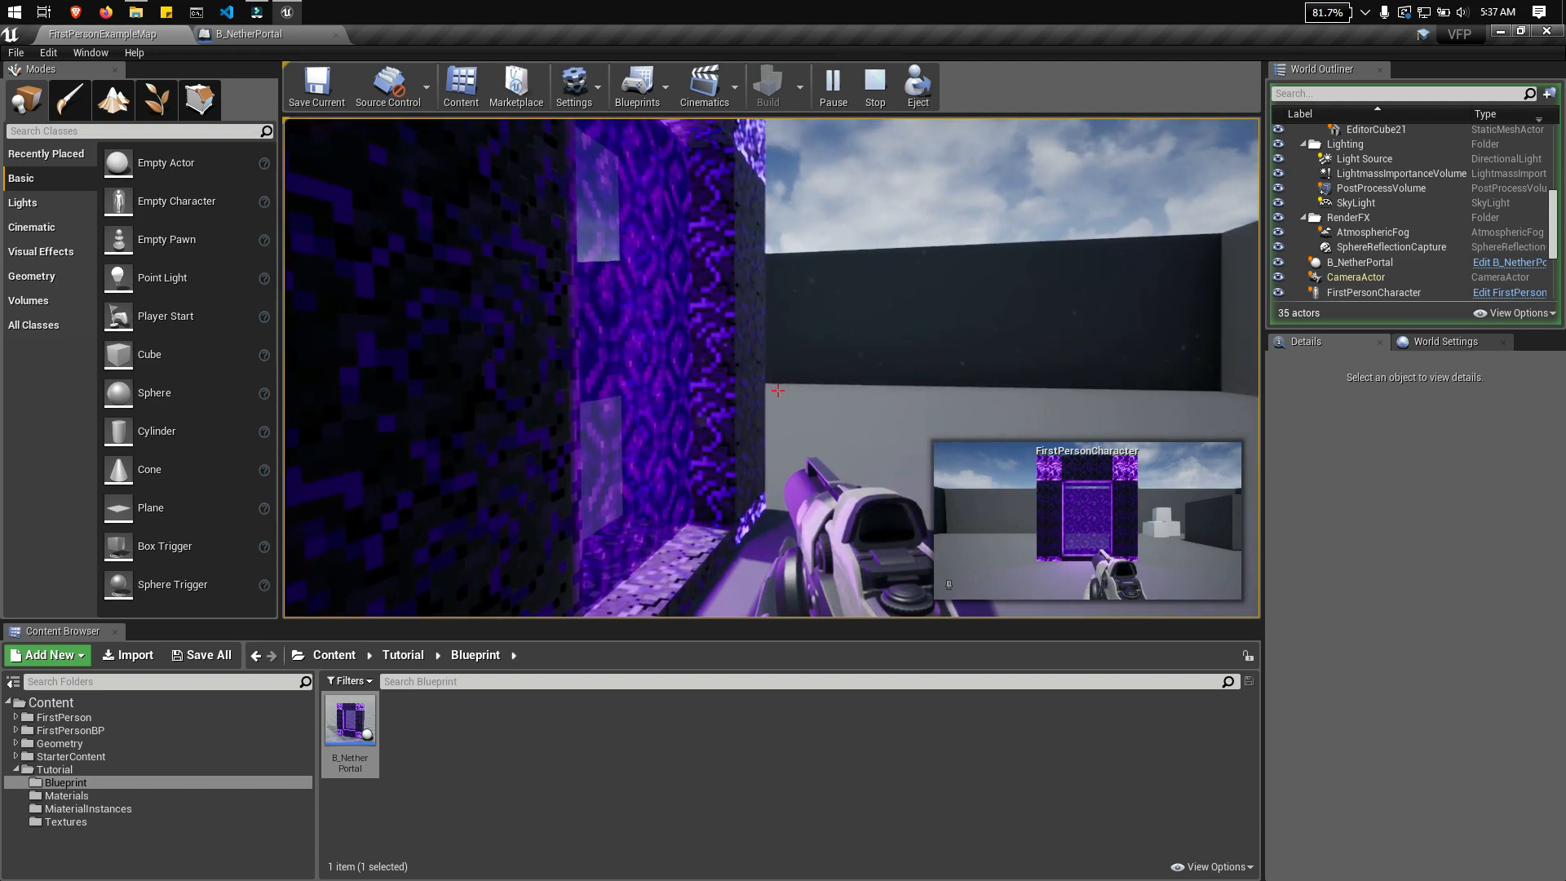
Step: Inspect the portal from several sides and distances in the running level and stop the play session
key(d)
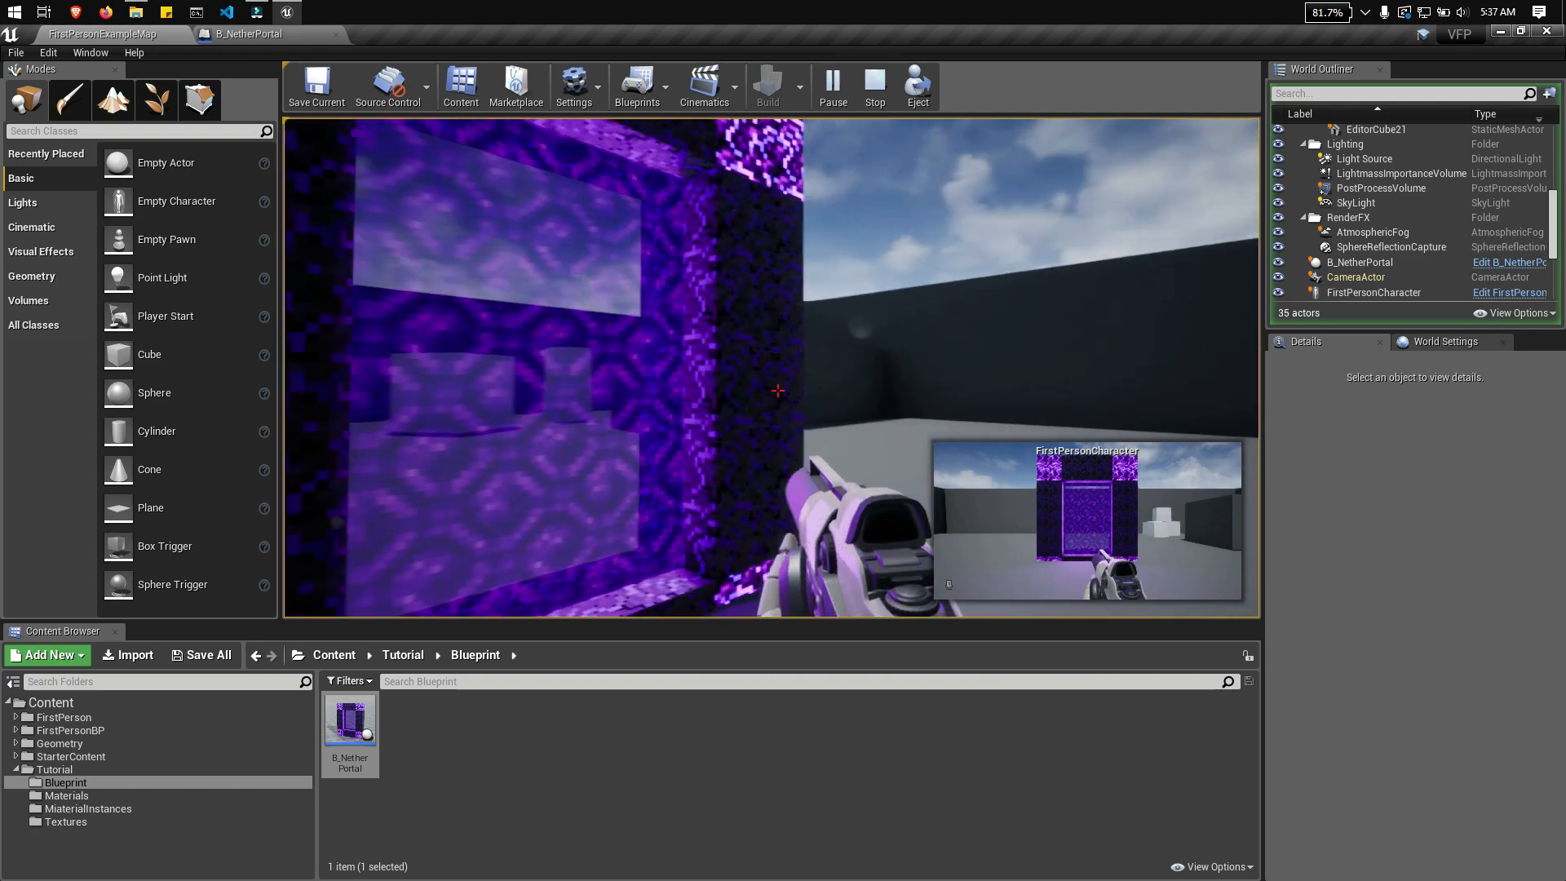
key(d)
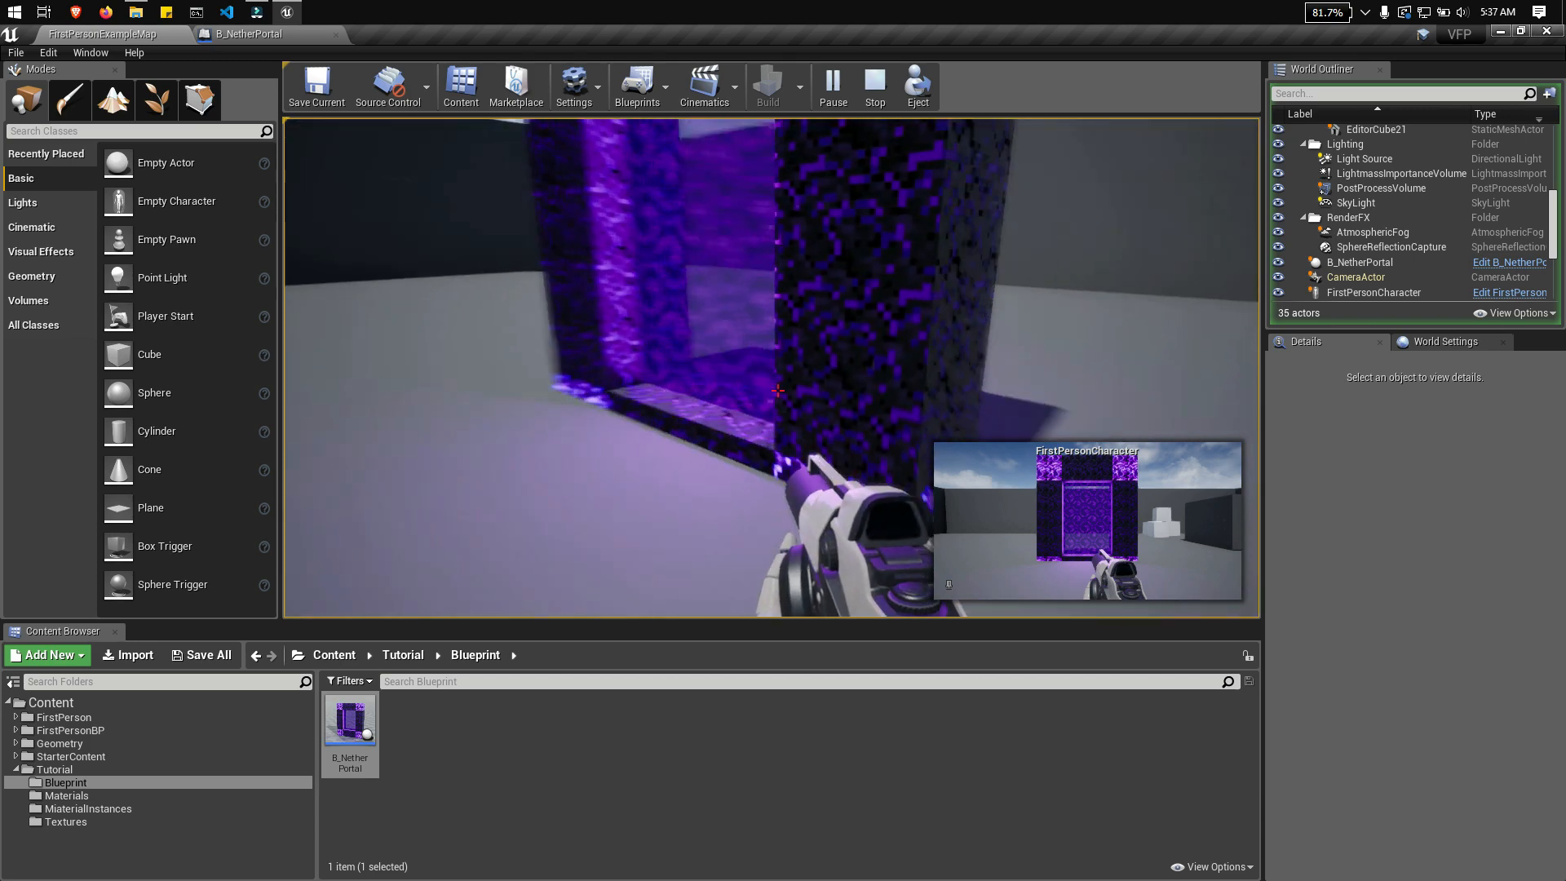
key(a)
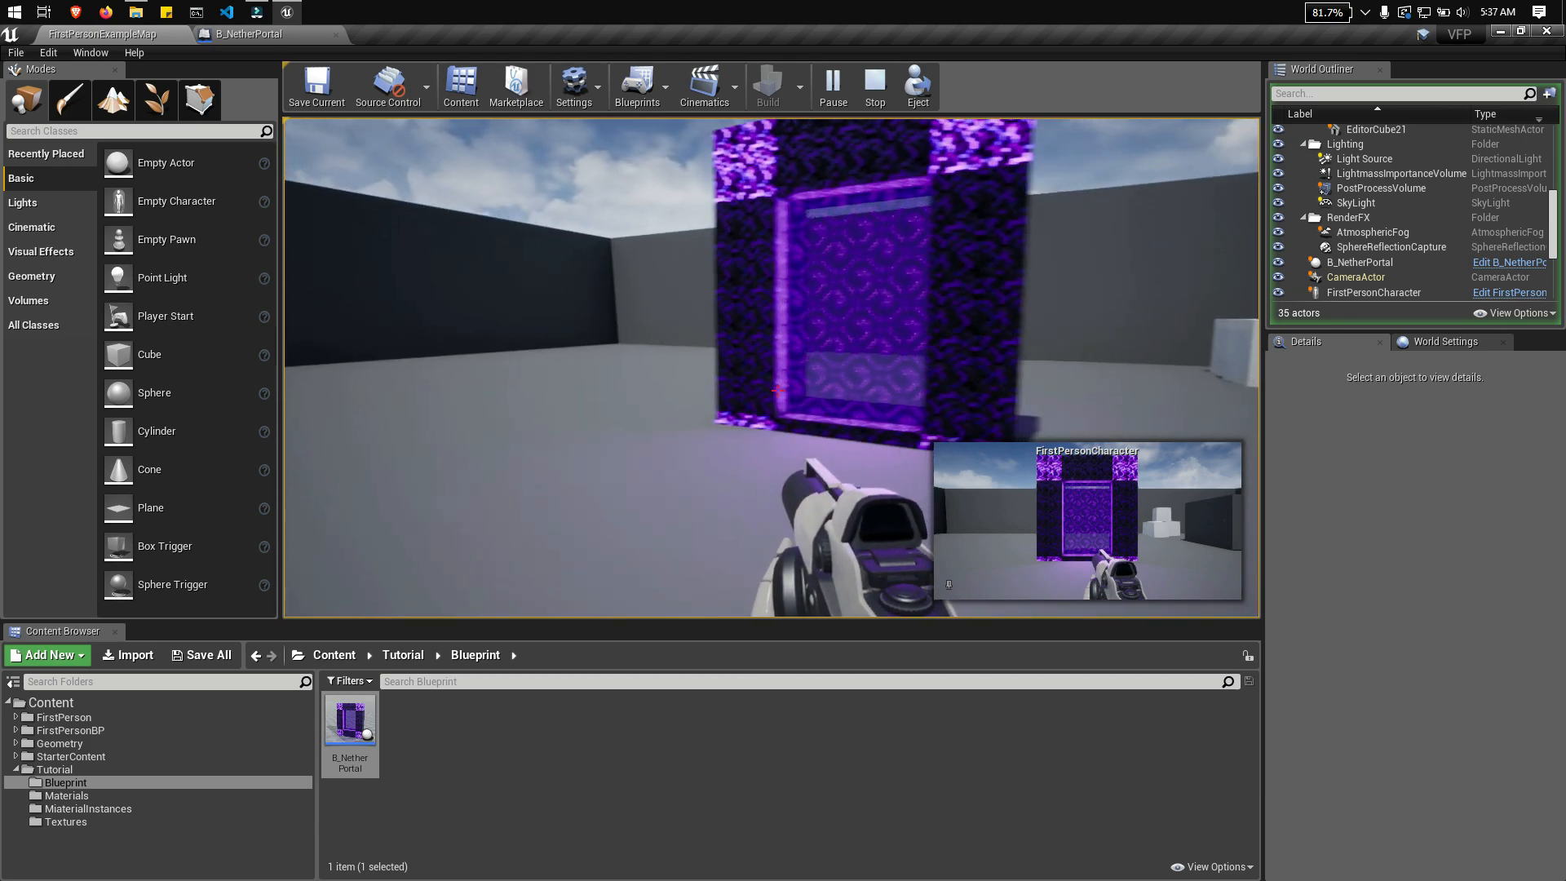
key(a)
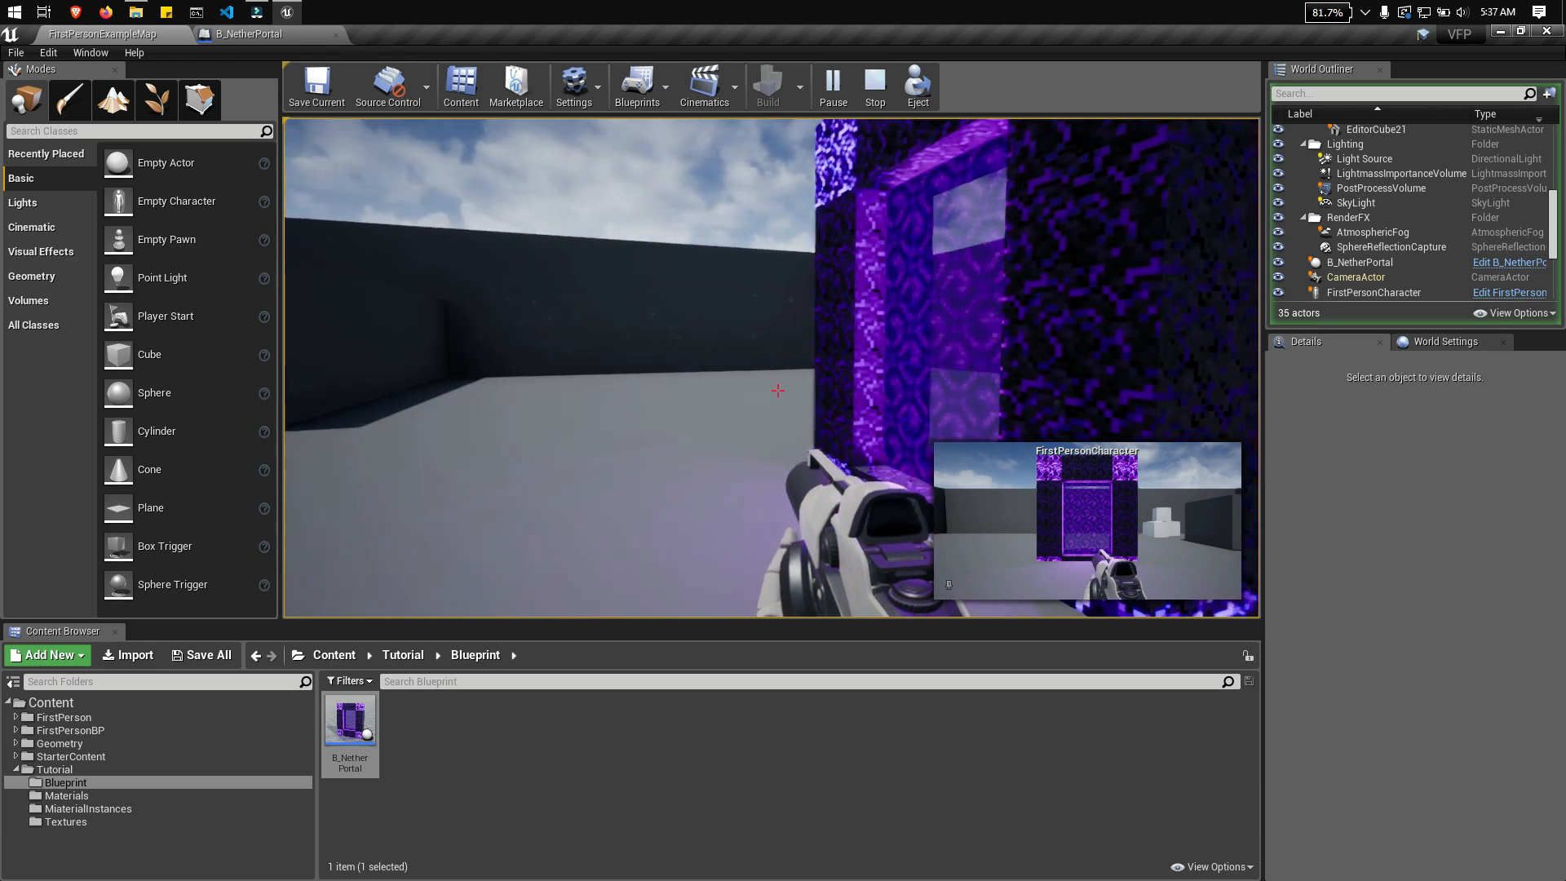
key(a)
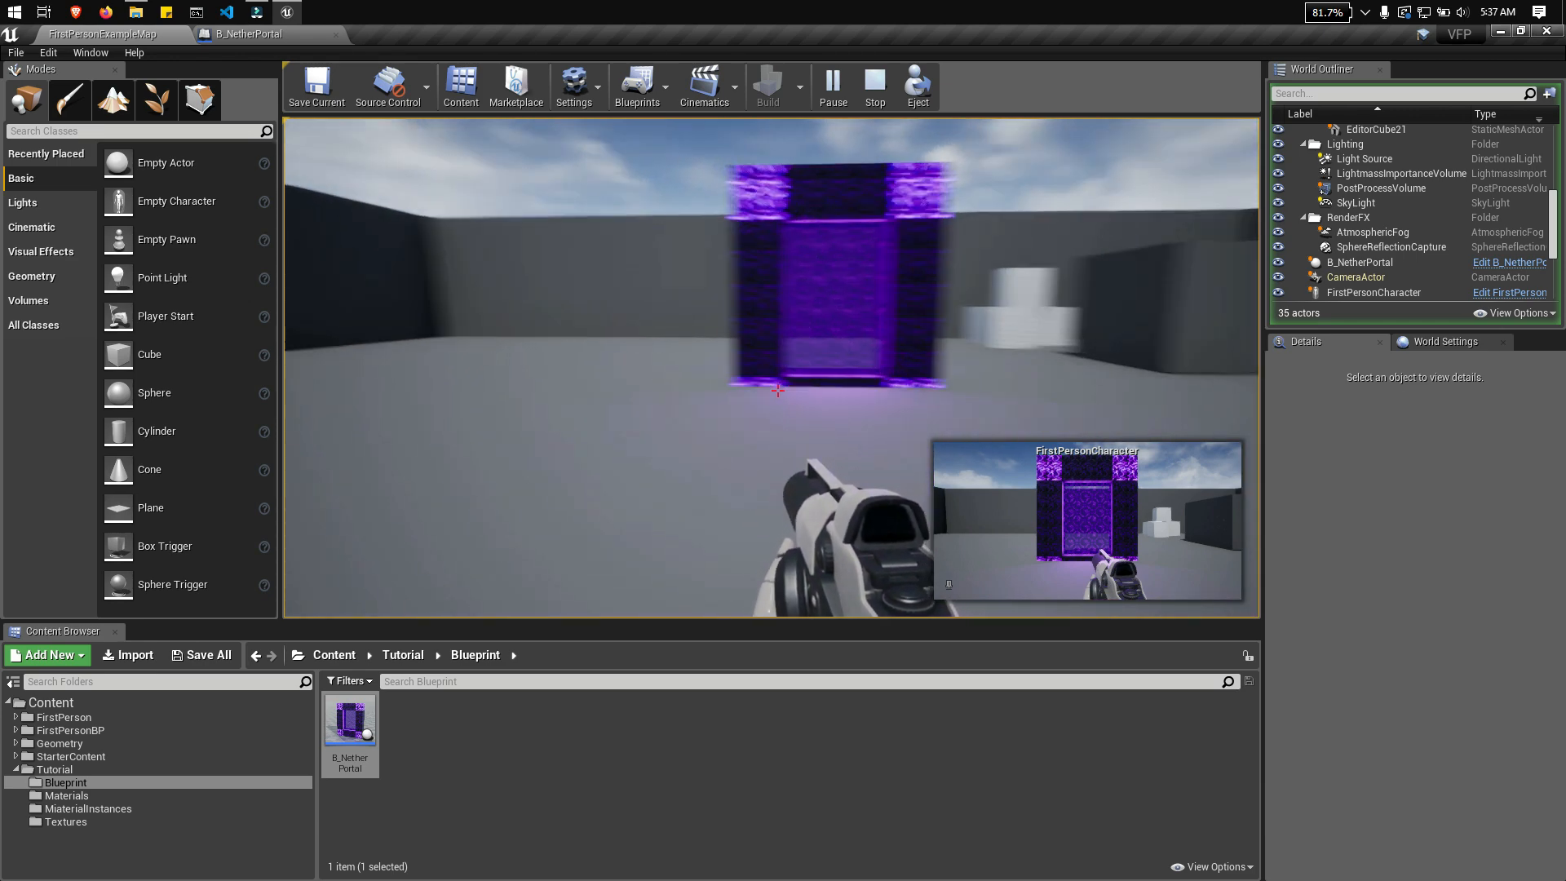
key(w)
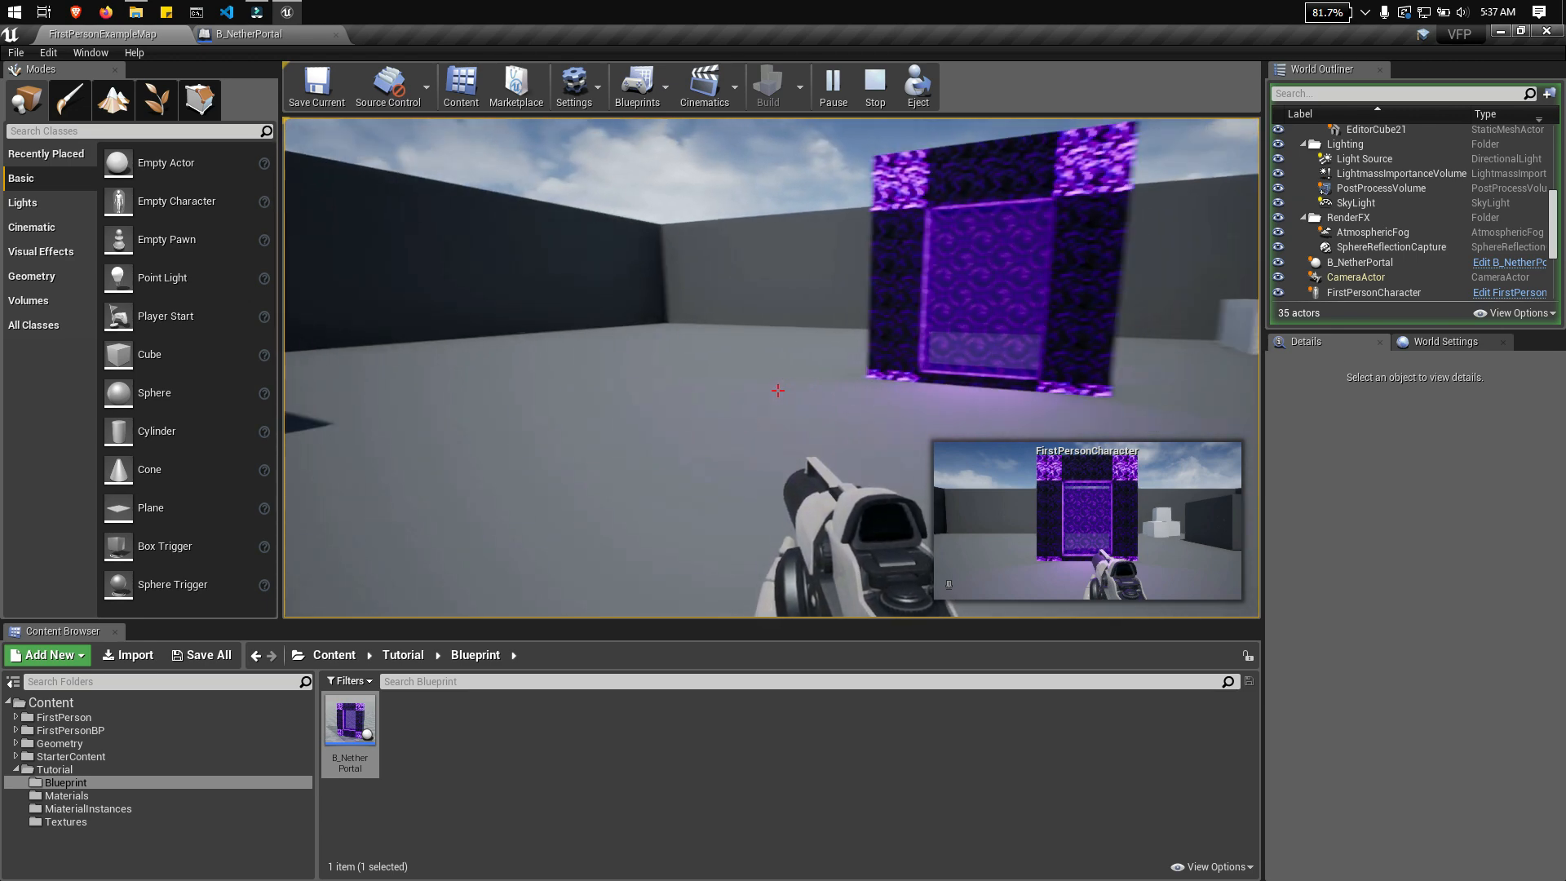
key(d)
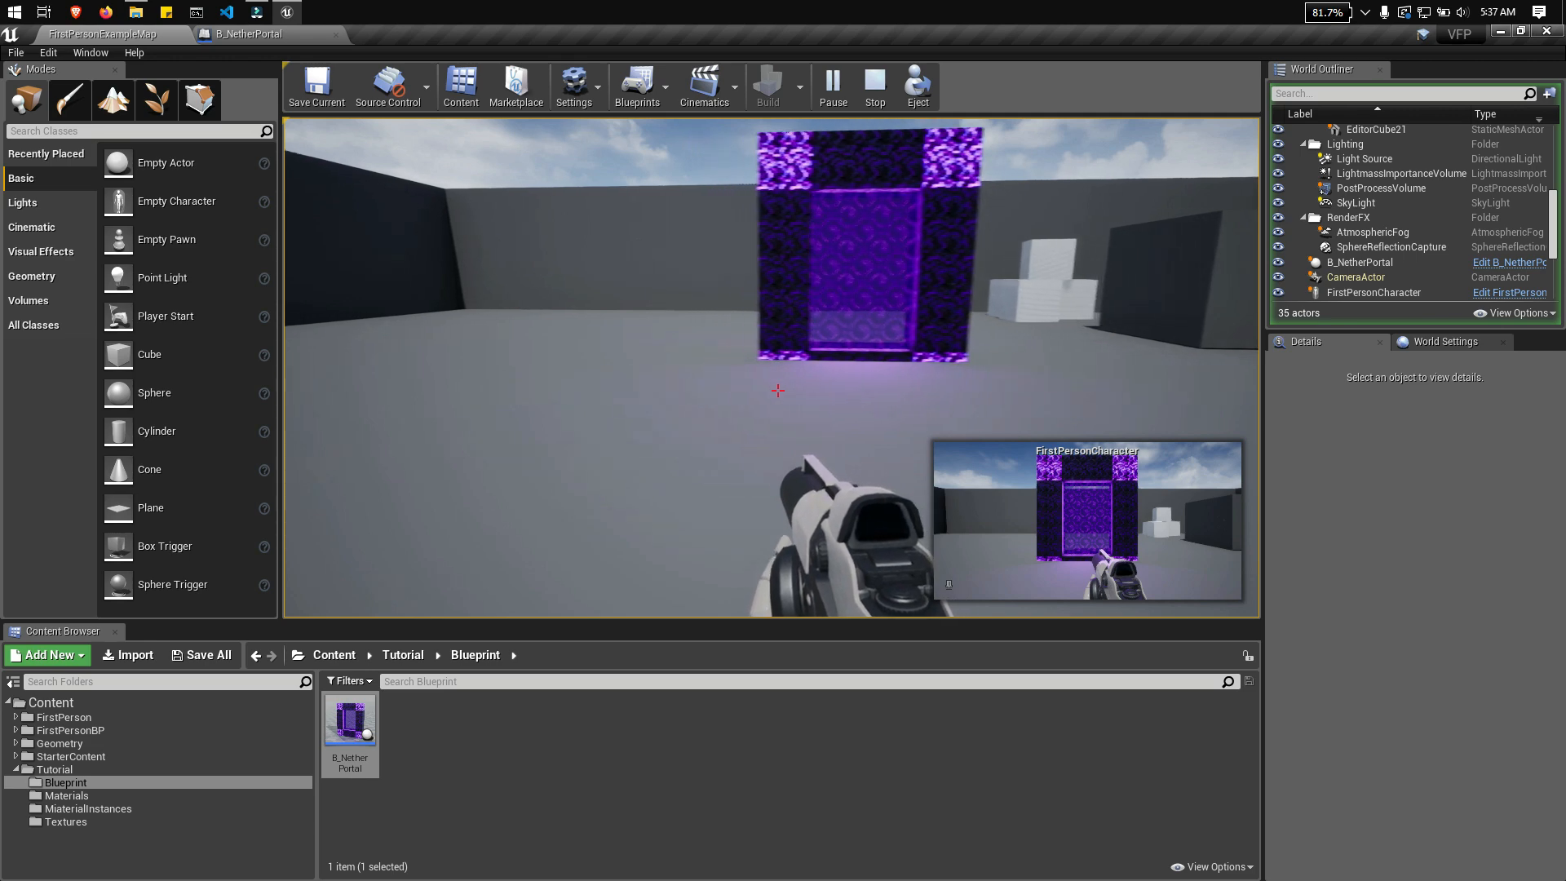
key(d)
key(s)
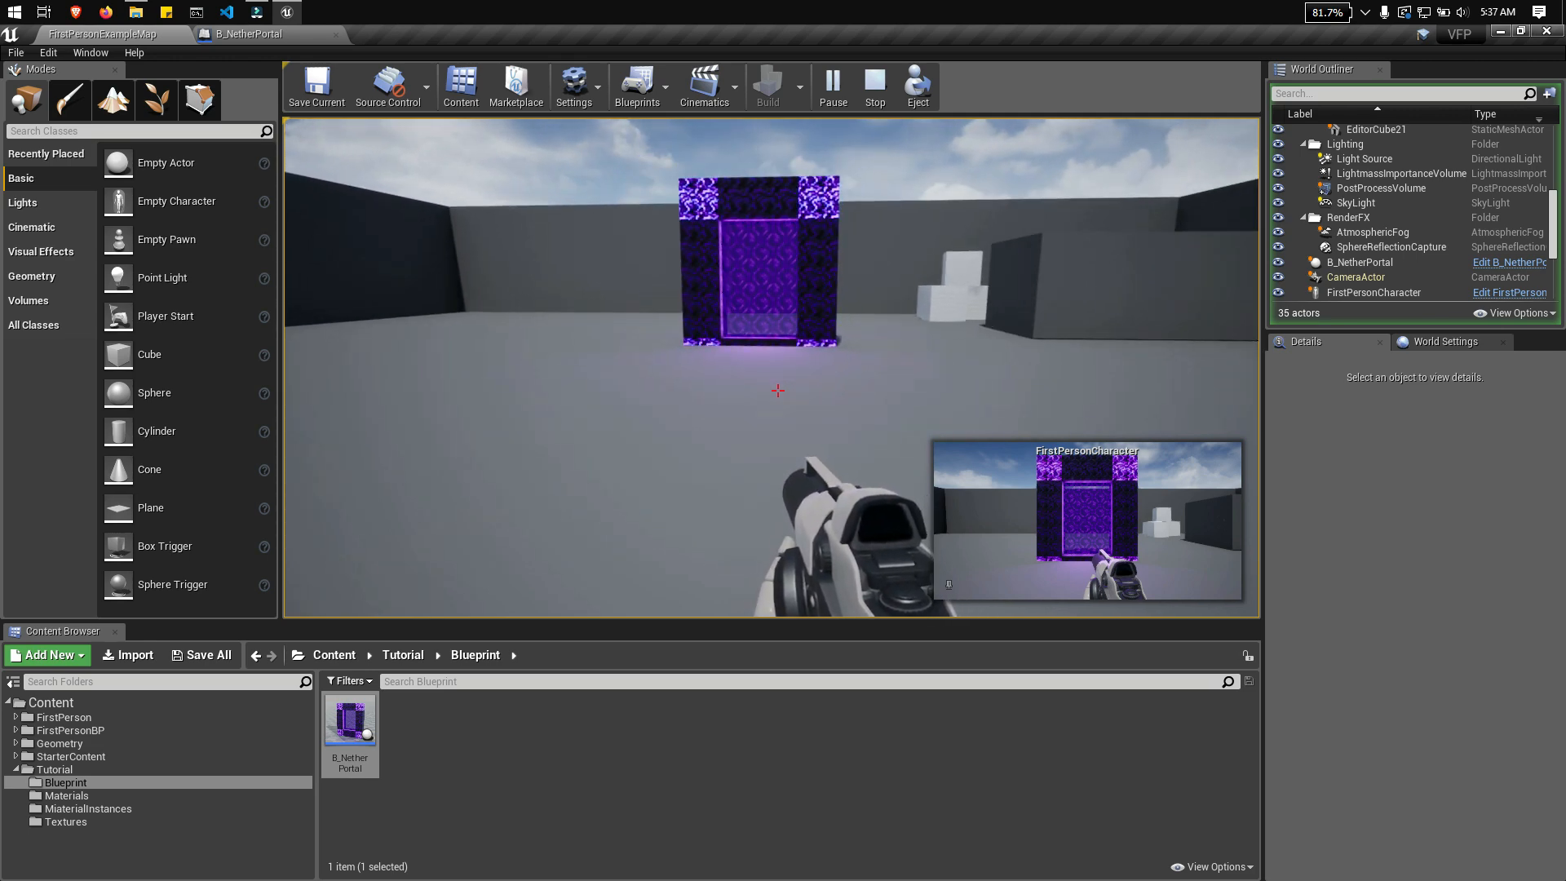
key(Escape)
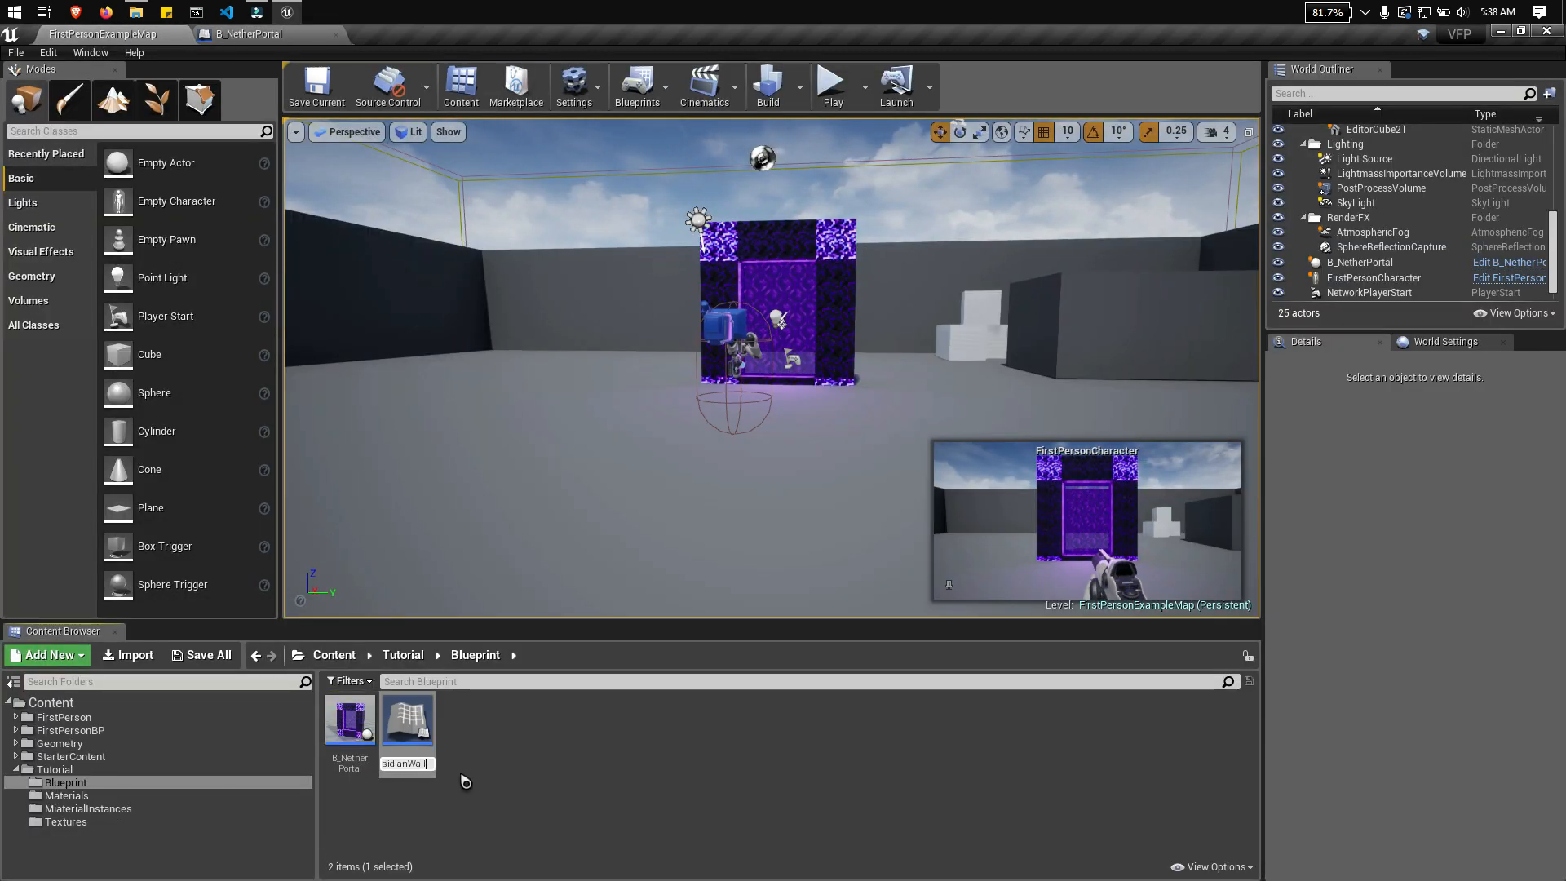
Step: Create and open an Actor Blueprint named B_ObsidianWall, and add a Static Mesh component under its root
key(Return)
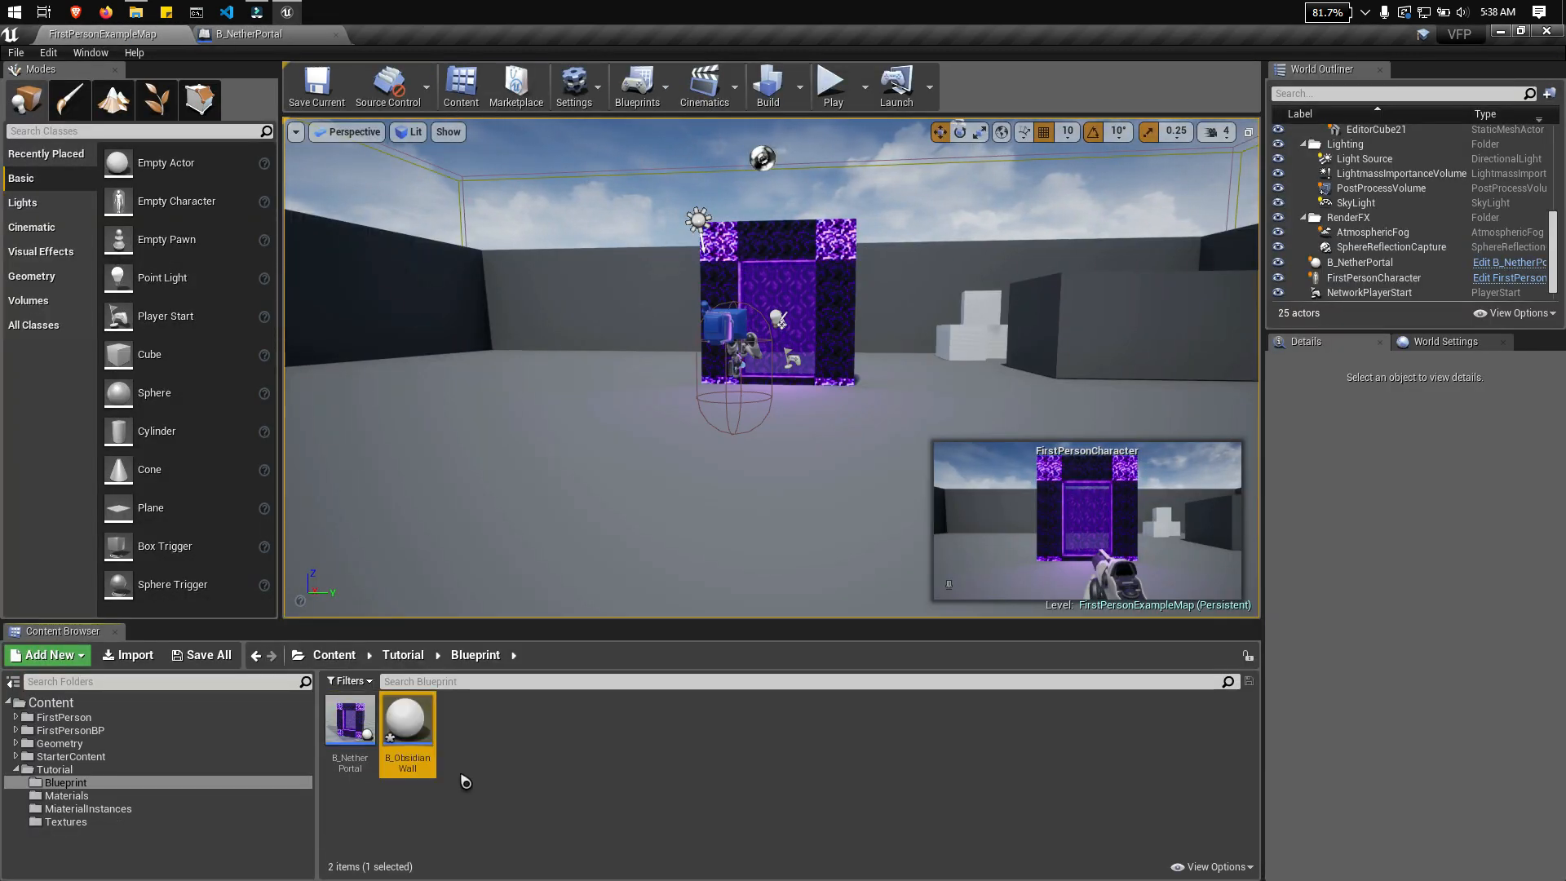
double_click(408, 719)
click(108, 137)
click(69, 94)
text(static)
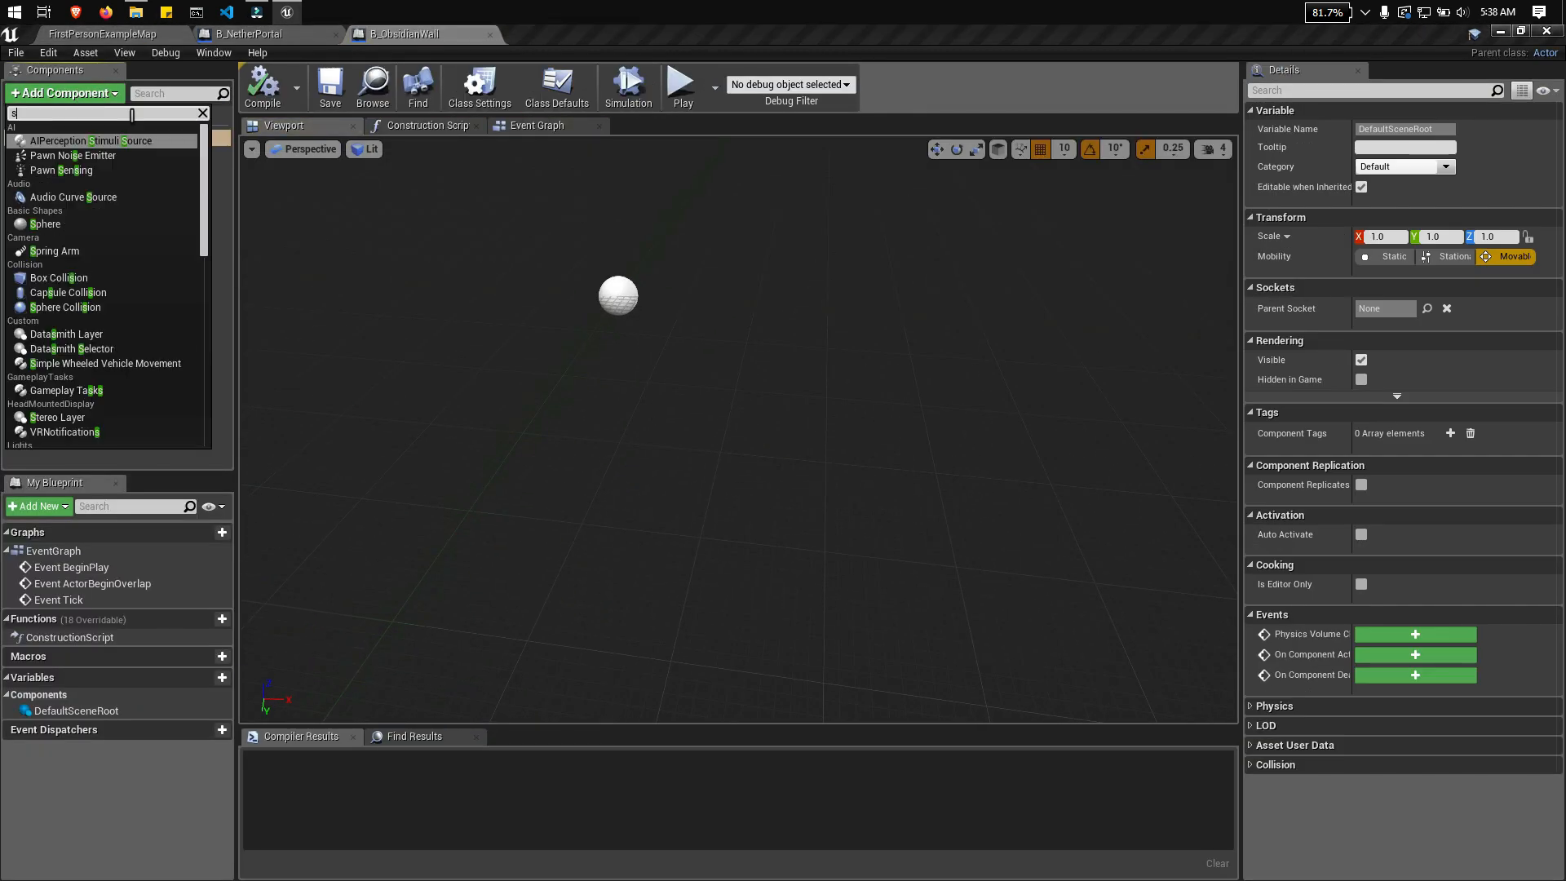
key(Return)
Step: Paste a copy of the Static Mesh component as its child and set the child's mesh to 1M_Cube
right_click(80, 155)
click(114, 230)
right_click(84, 156)
click(118, 255)
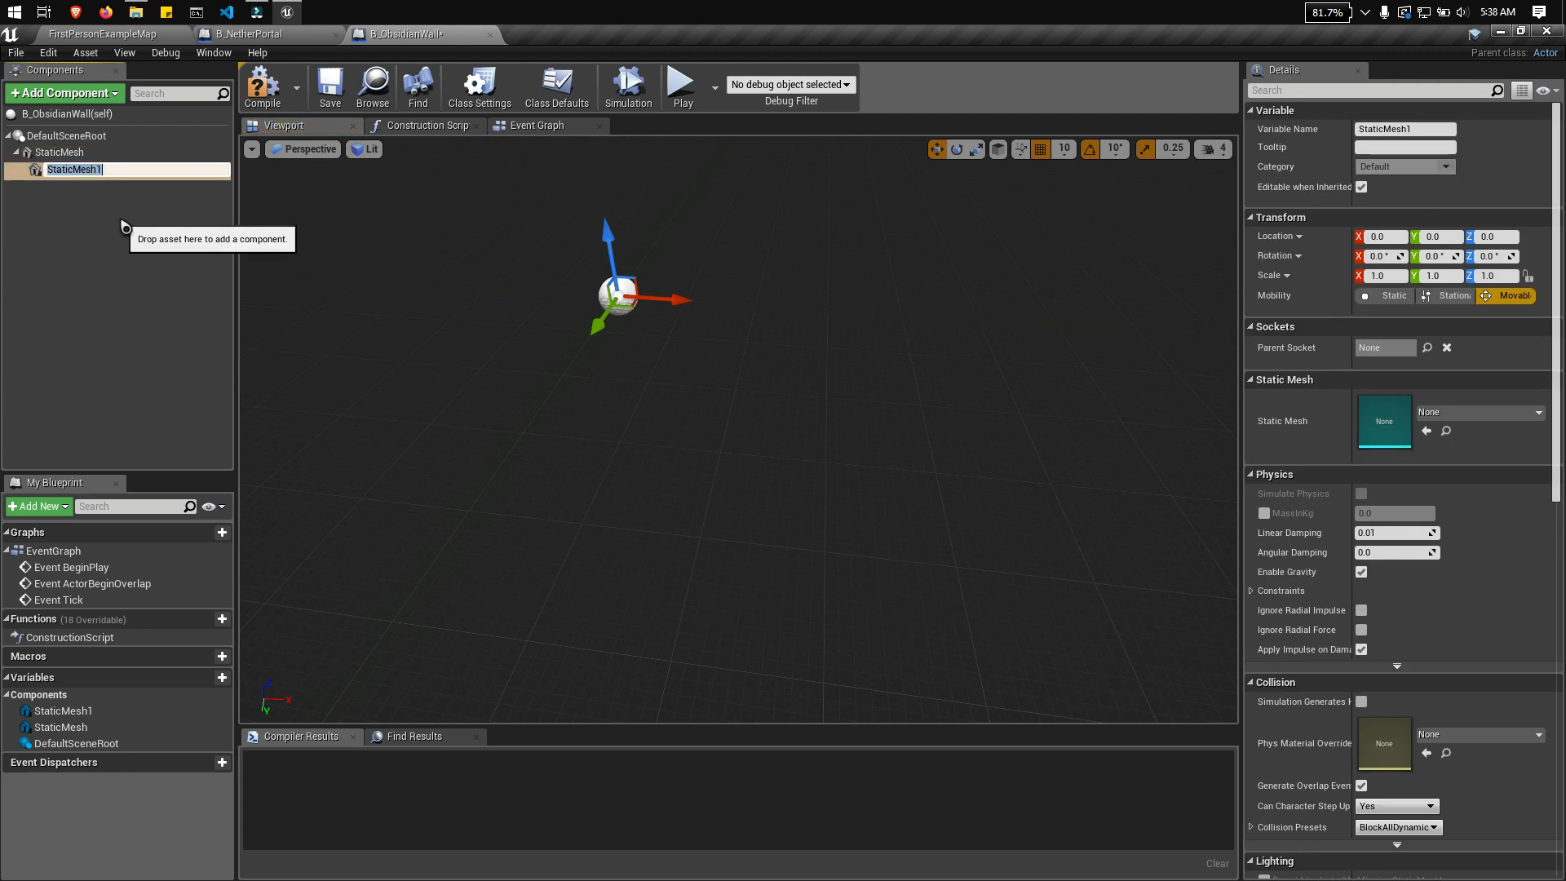
click(1478, 412)
click(1353, 565)
Step: Lower the cube to Z -40 in the Front view
right_drag(897, 408, 783, 392)
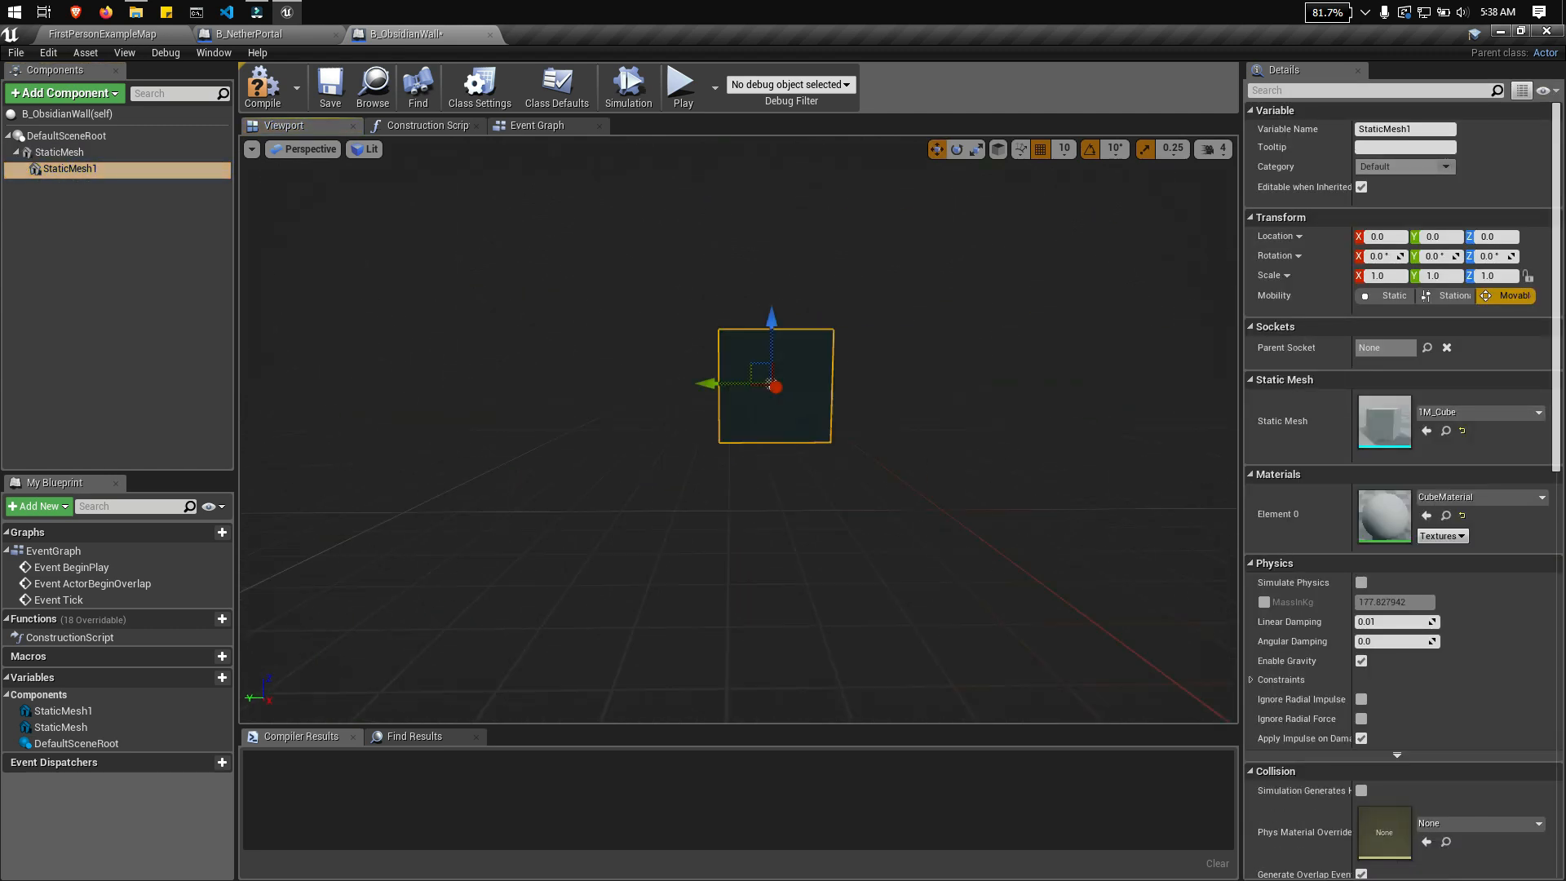
click(303, 150)
click(316, 276)
drag(756, 385, 756, 409)
key(e)
right_drag(905, 352, 905, 436)
scroll(905, 436, up, 5)
key(w)
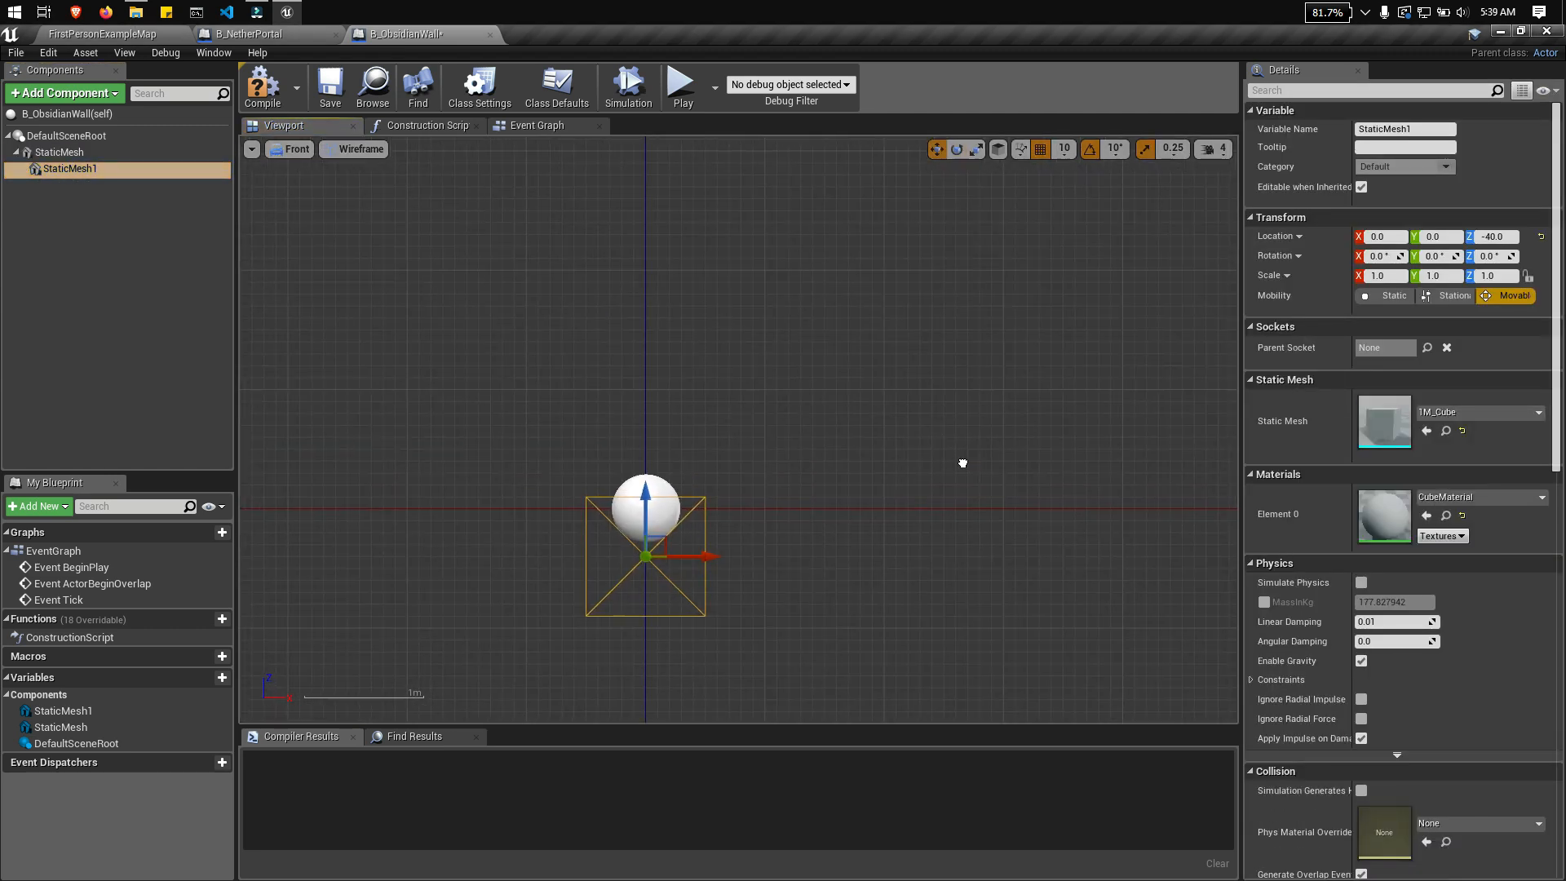
Step: Show the cube in an unlit Top view and assign it the M_Obsidian material
click(297, 151)
click(308, 202)
click(351, 150)
click(359, 185)
scroll(796, 344, down, 5)
click(1439, 495)
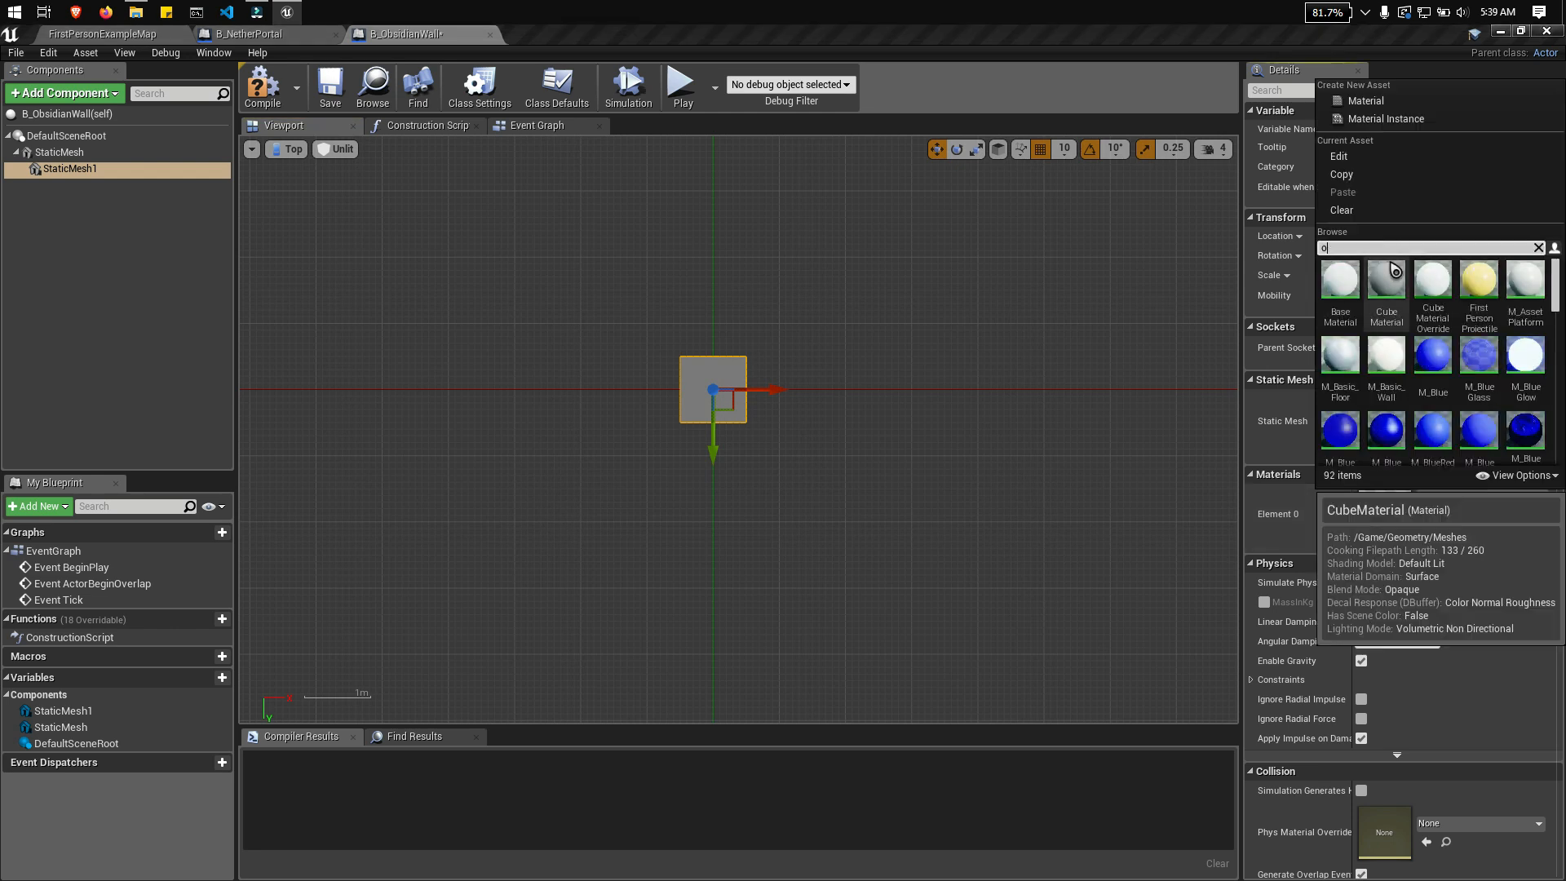
click(1410, 295)
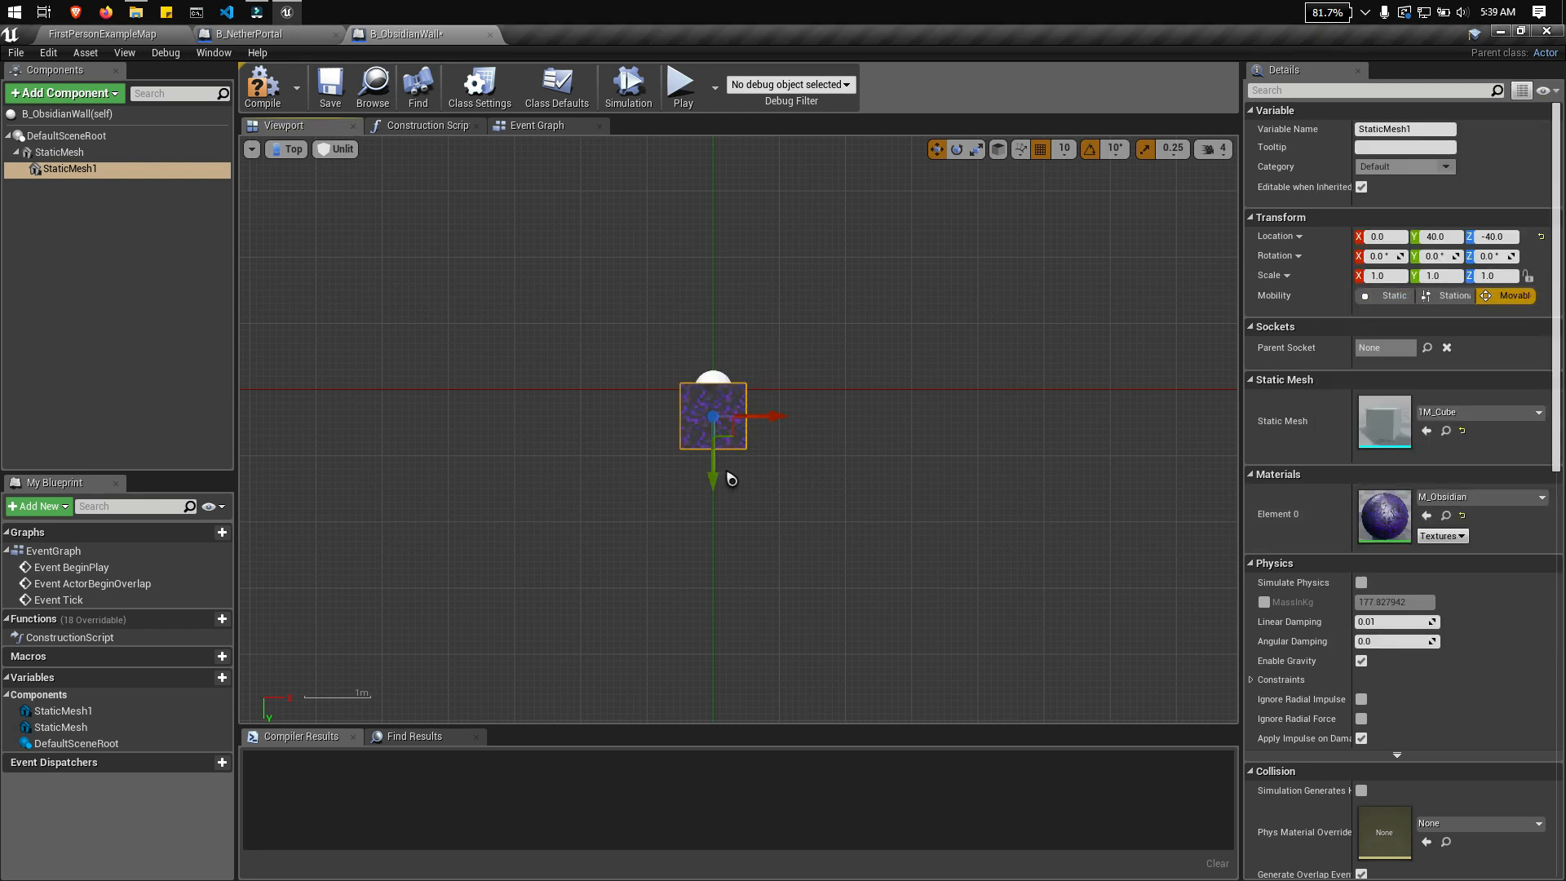
Step: Duplicate the obsidian block, rotate the copy -90° about Z and place it at about X -150, Y 200
right_click(89, 169)
click(124, 267)
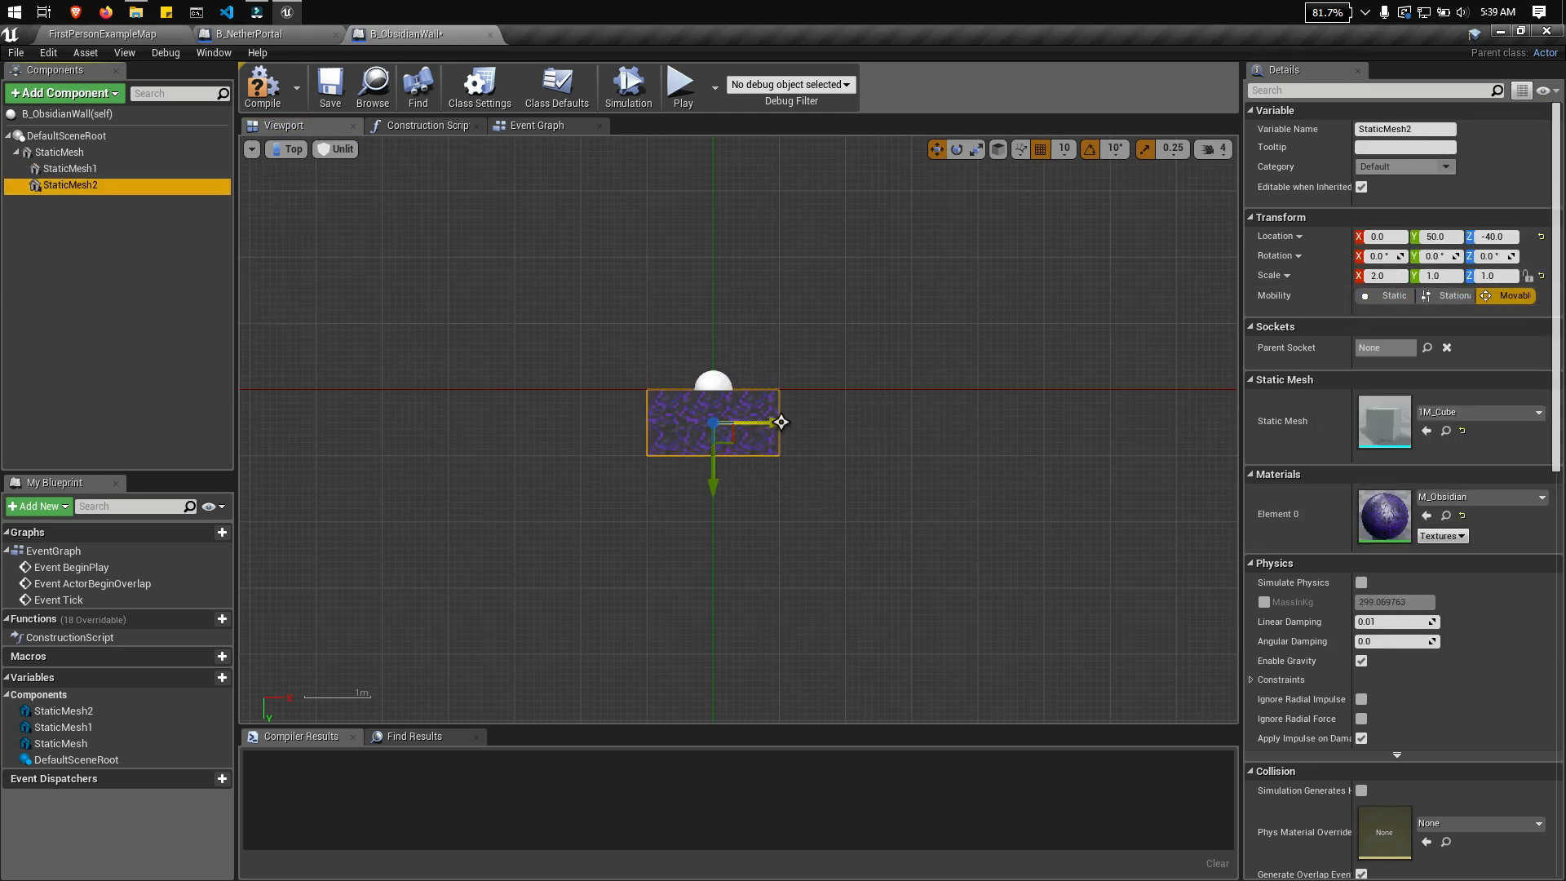
key(e)
drag(762, 488, 675, 503)
key(w)
drag(774, 423, 608, 421)
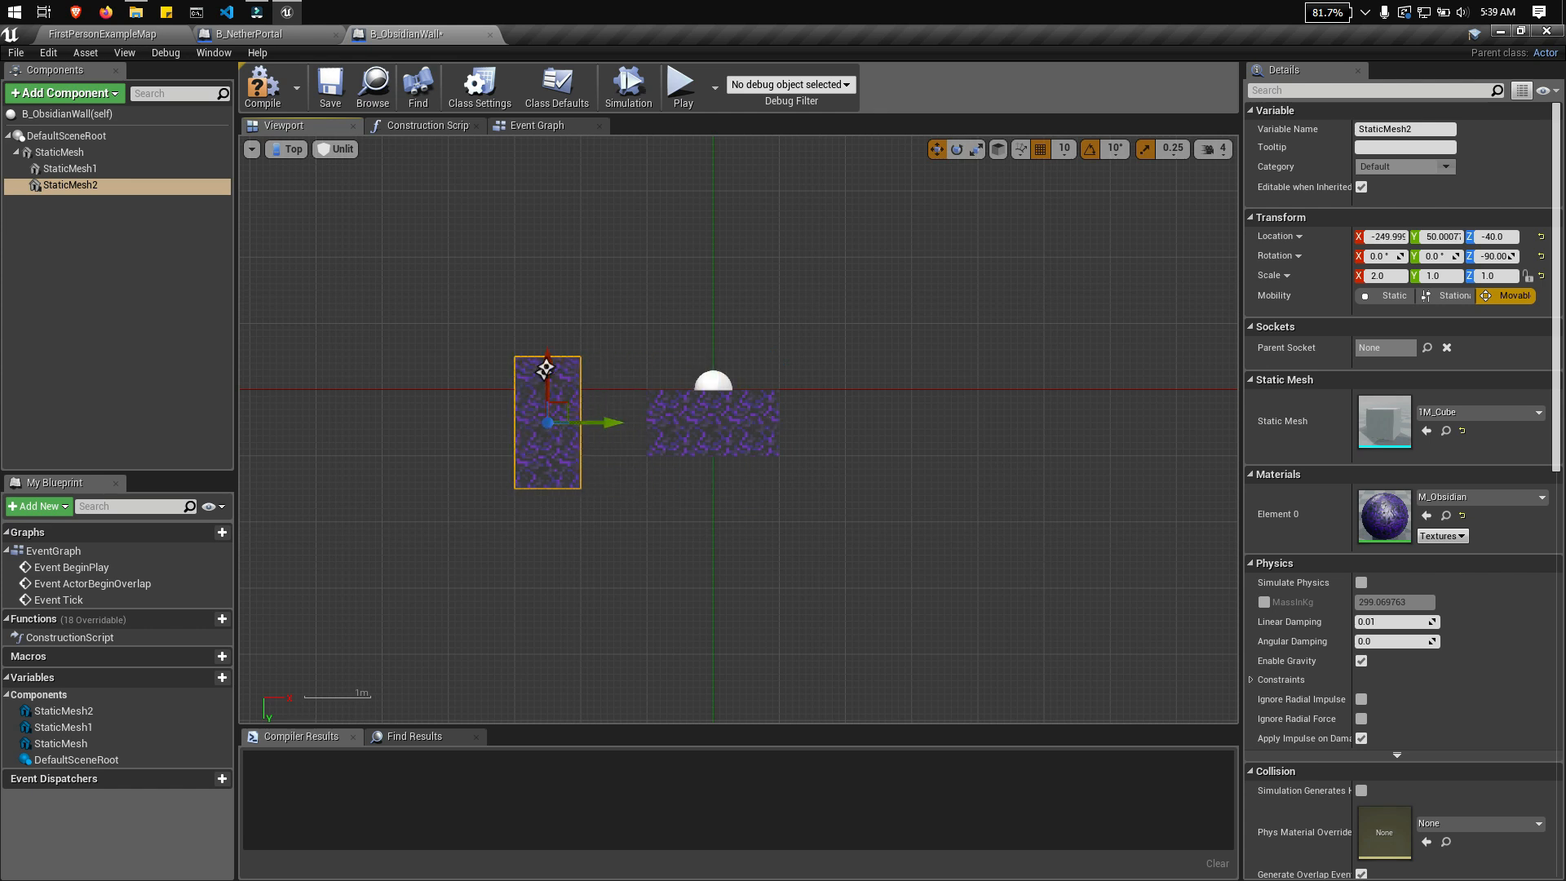
drag(548, 359, 552, 457)
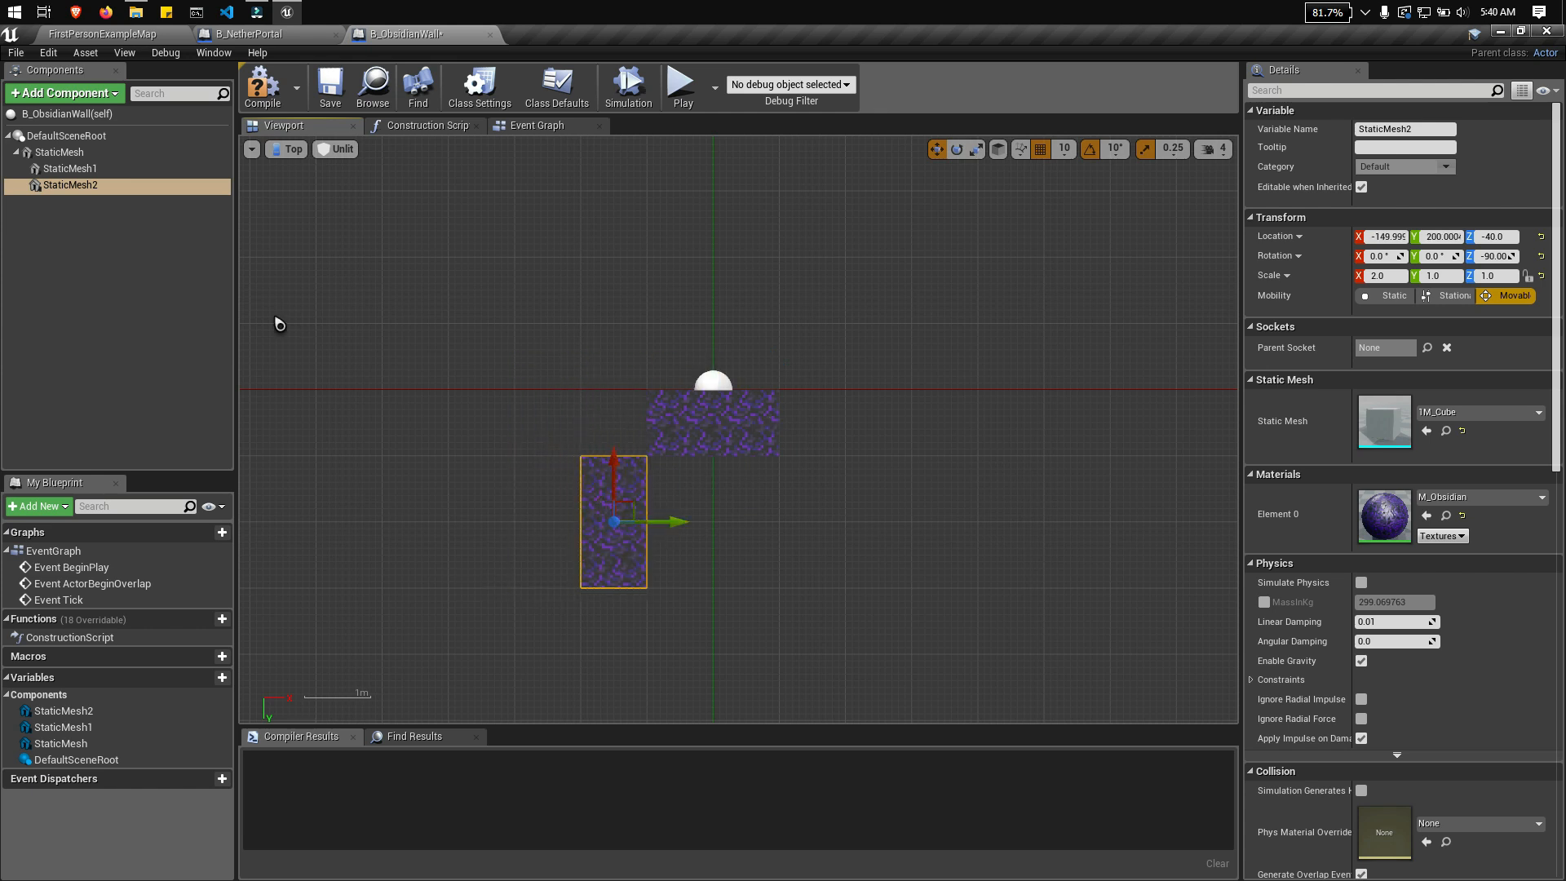
Step: Duplicate the rotated obsidian block and place the copy at about X 50, Y 300
key(ctrl+w)
drag(669, 523, 801, 526)
drag(746, 470, 748, 536)
right_drag(748, 536, 823, 442)
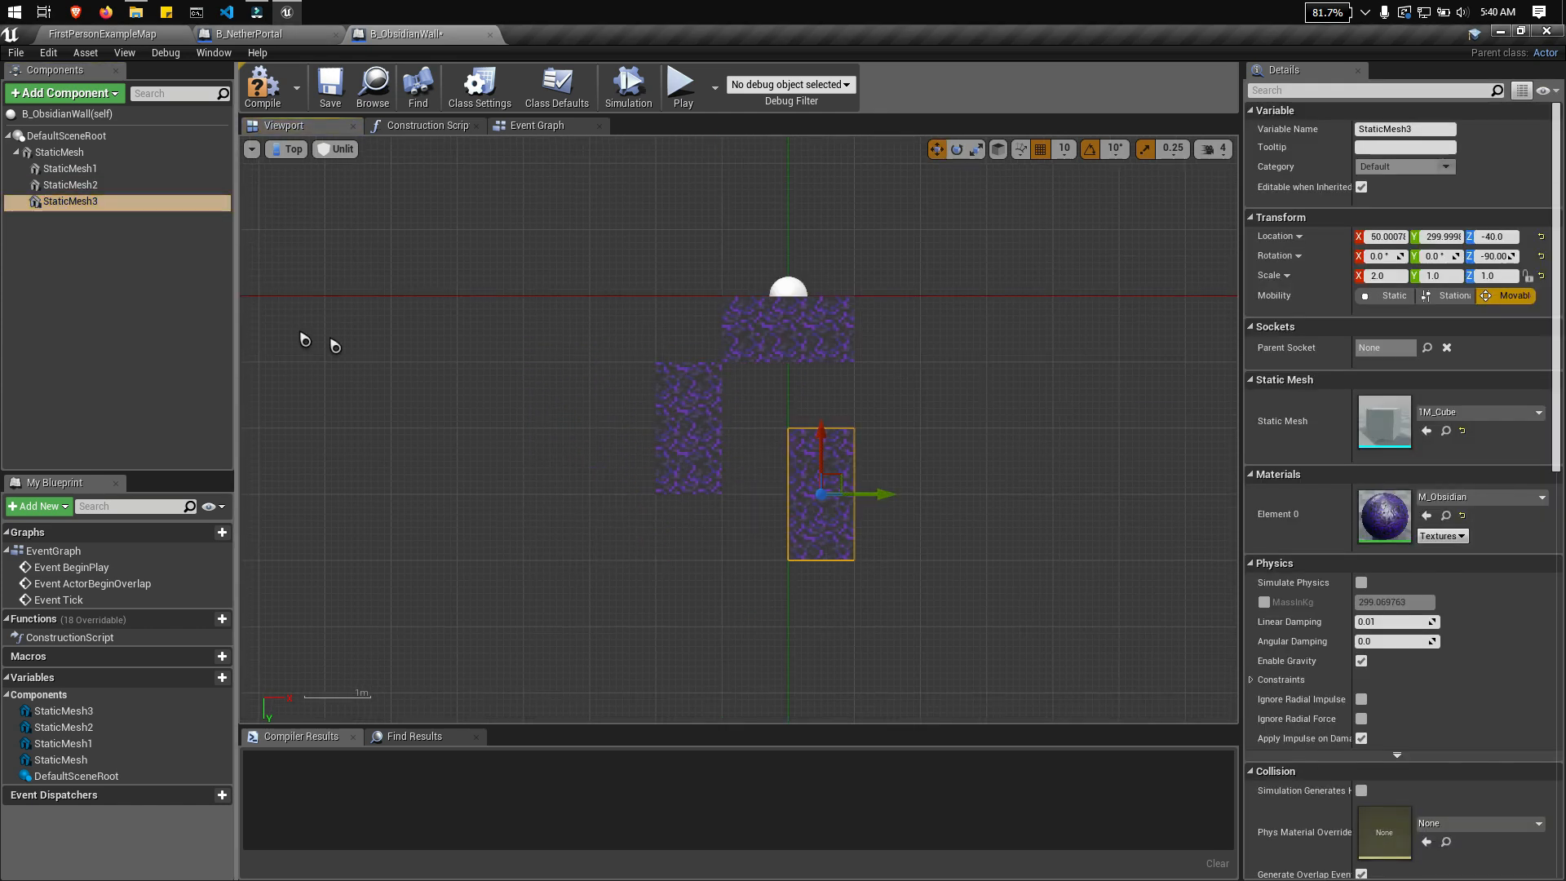
Step: Duplicate the vertical block twice, placing one copy at X 150 level with the block at X -150 and one at X -50, Y 400
key(ctrl+w)
drag(885, 493, 951, 492)
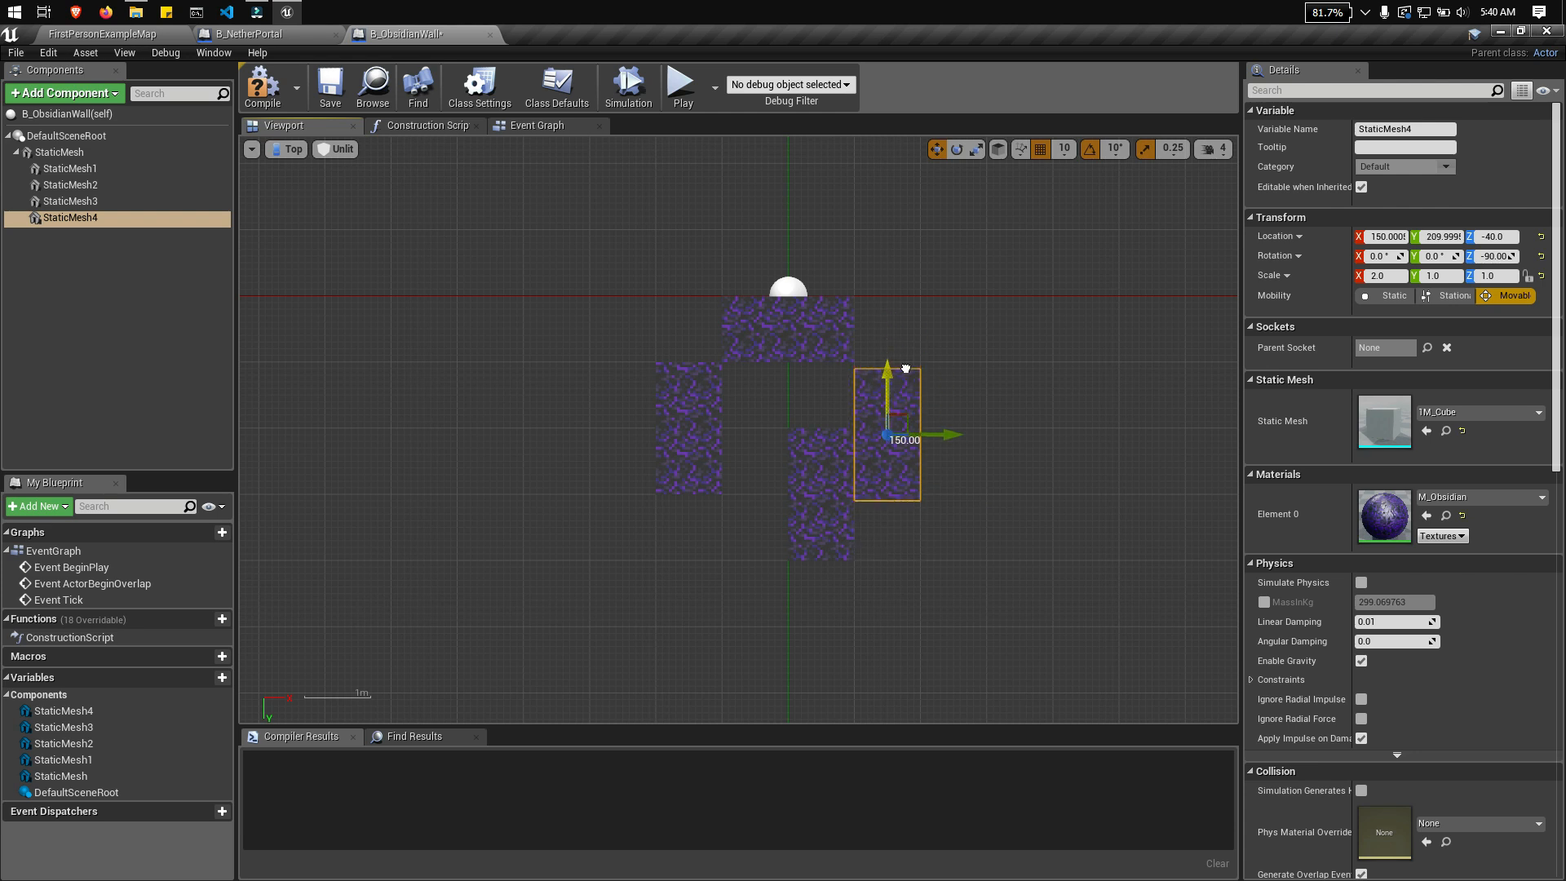
key(ctrl+w)
drag(889, 364, 889, 558)
drag(956, 627, 812, 628)
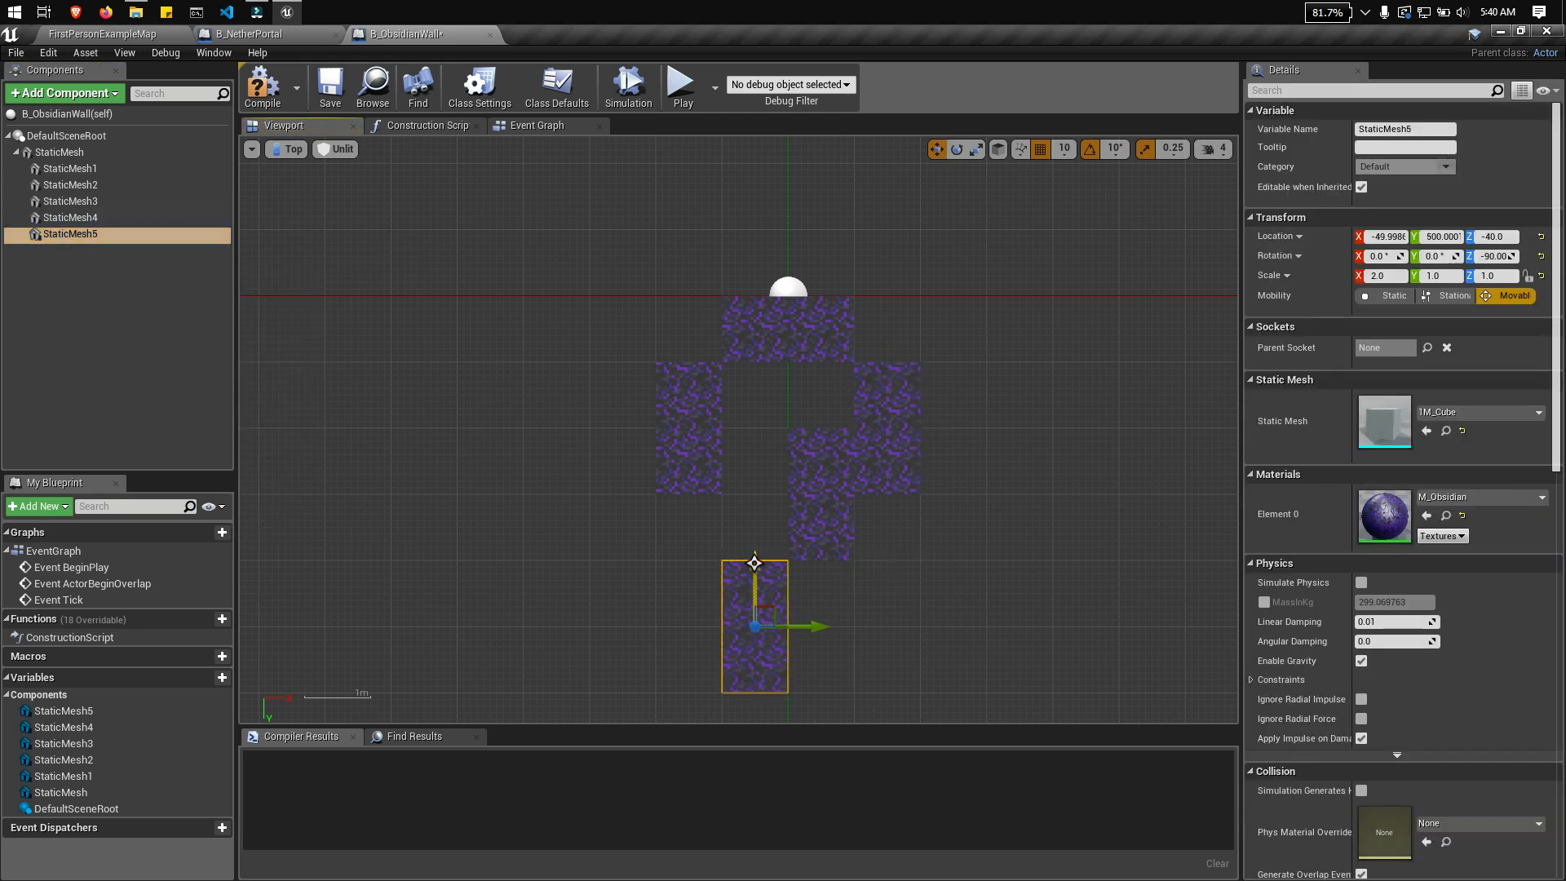
Step: Duplicate the lowest block as a single cube with X scale 1 and material MI_CryingObsidian_01, placed at X 150, Y 350
right_click(107, 238)
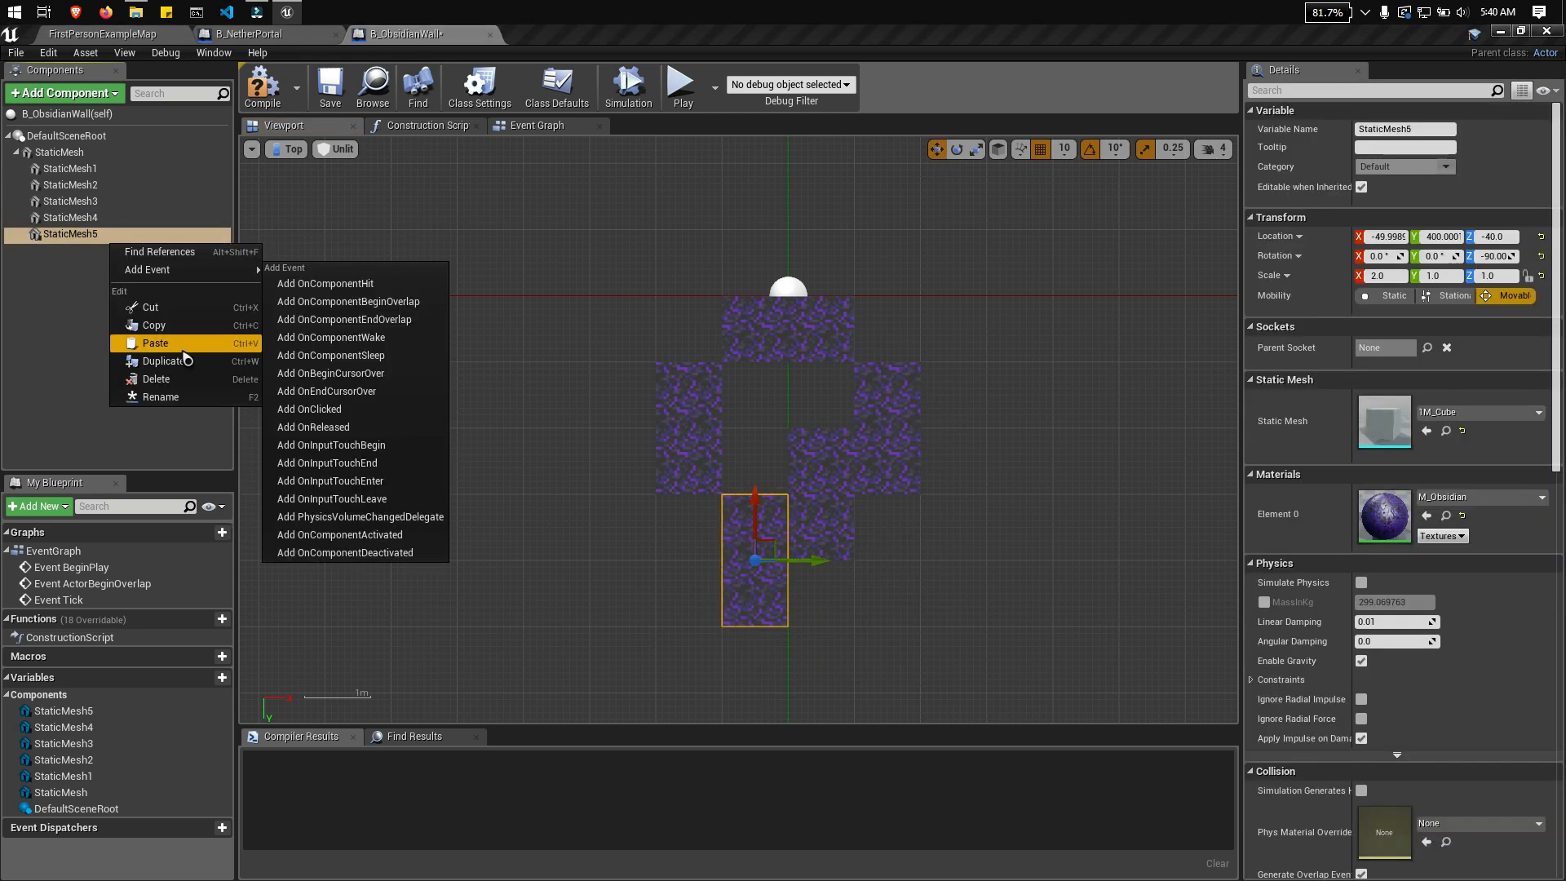
click(184, 361)
drag(801, 563, 940, 563)
click(749, 558)
click(894, 559)
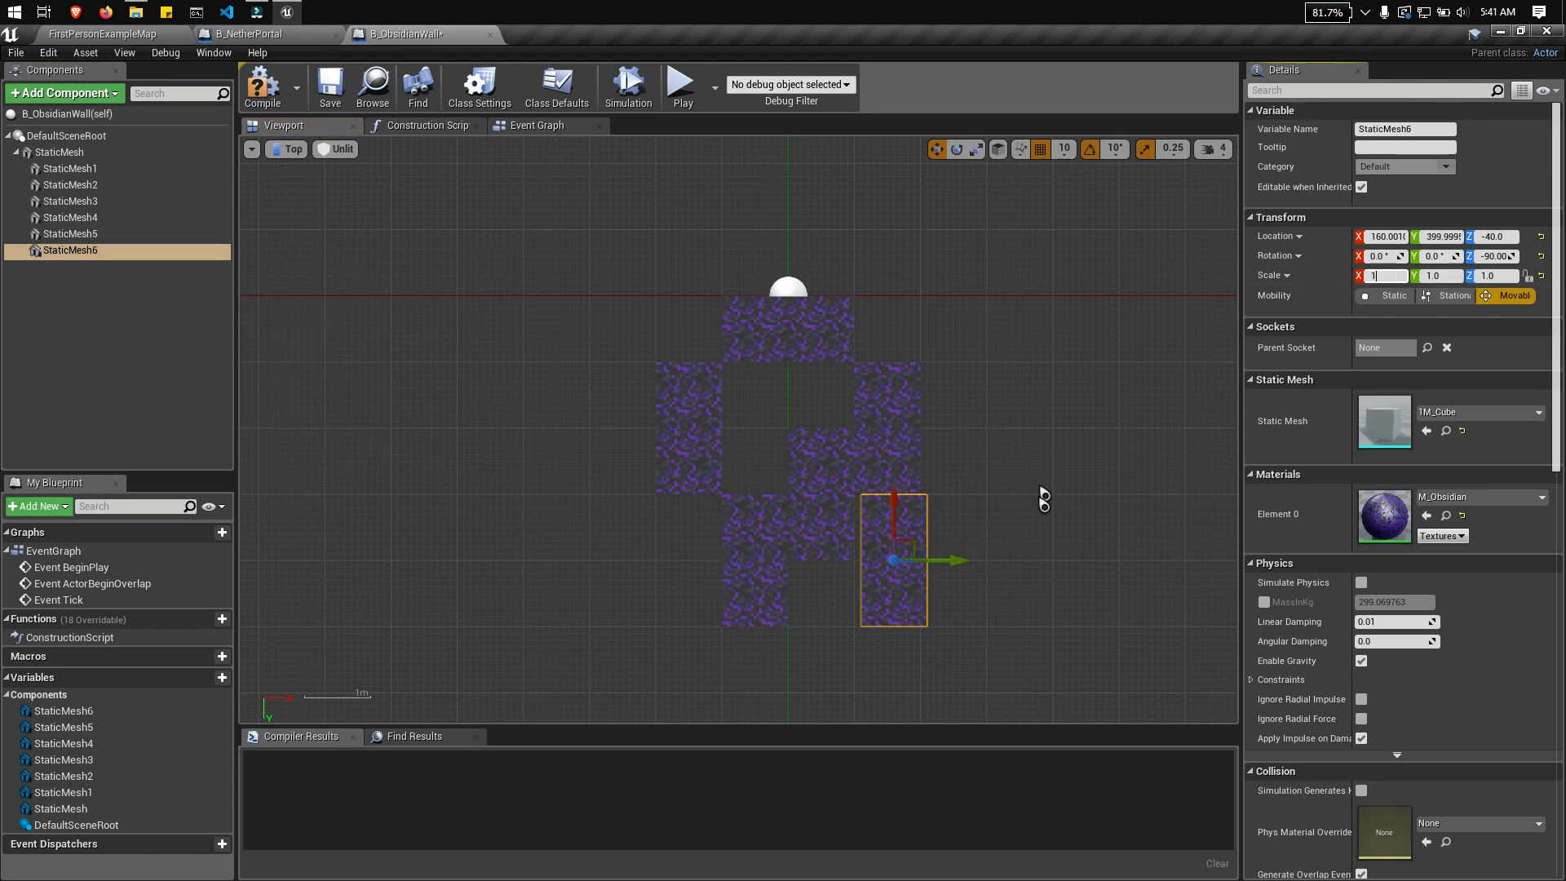
click(1480, 497)
click(1354, 302)
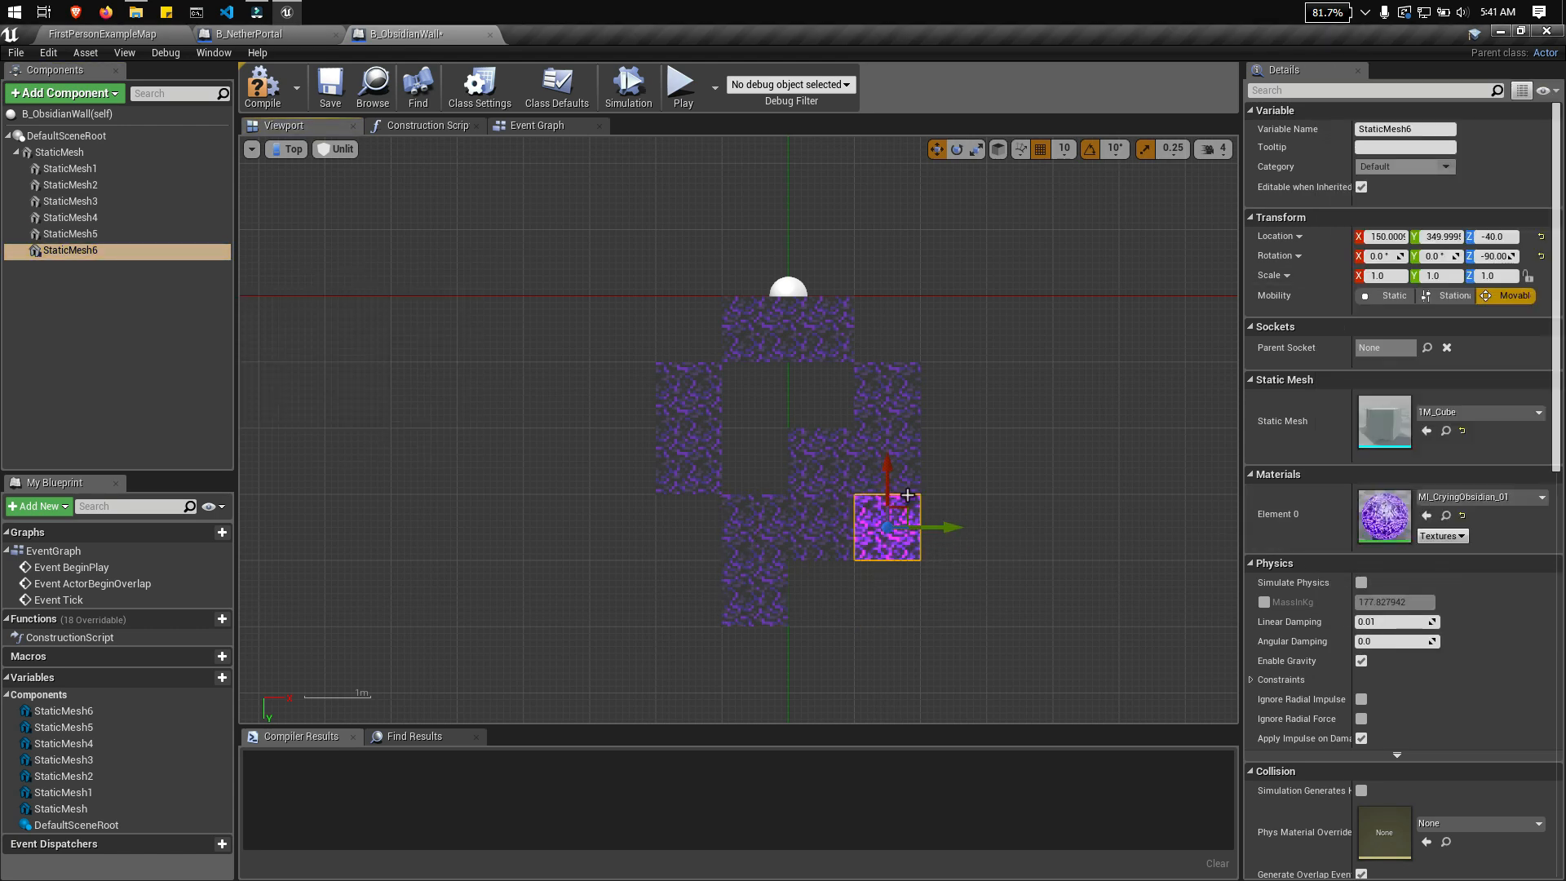
Step: Duplicate the crying obsidian cube and move the copy to the wall corner at X -150, Y 50
right_click(89, 270)
right_click(87, 253)
click(147, 375)
drag(942, 532, 743, 535)
drag(689, 467, 689, 268)
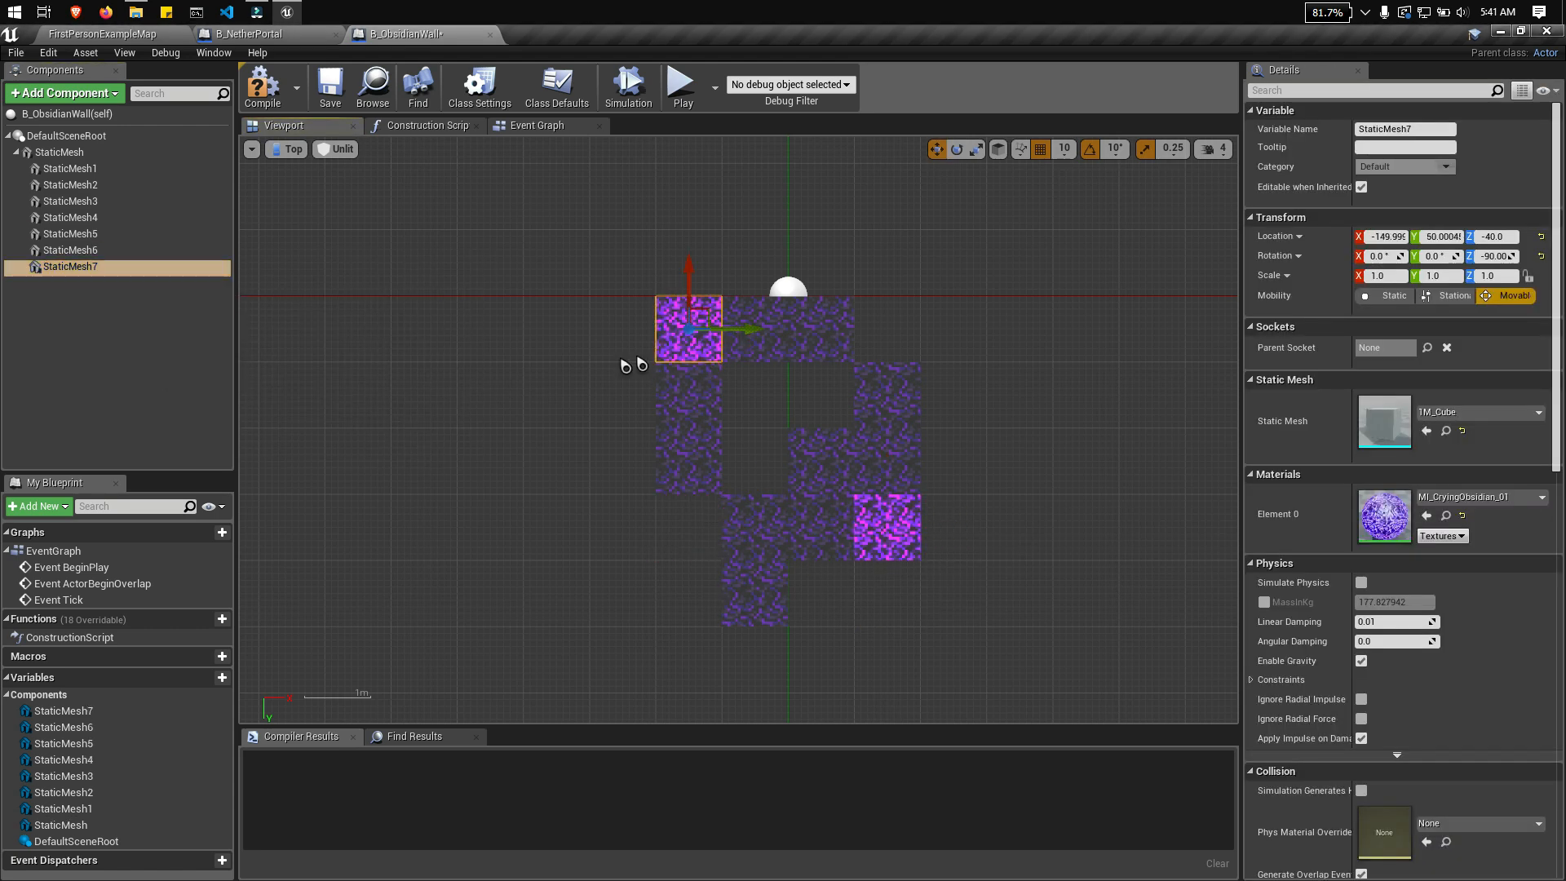
Step: Add two more crying obsidian copies, one in the opposite corner of the first row and one at X -50, Y 250
right_click(71, 269)
click(85, 389)
right_click(77, 285)
drag(749, 330, 815, 329)
click(148, 403)
drag(755, 267, 756, 399)
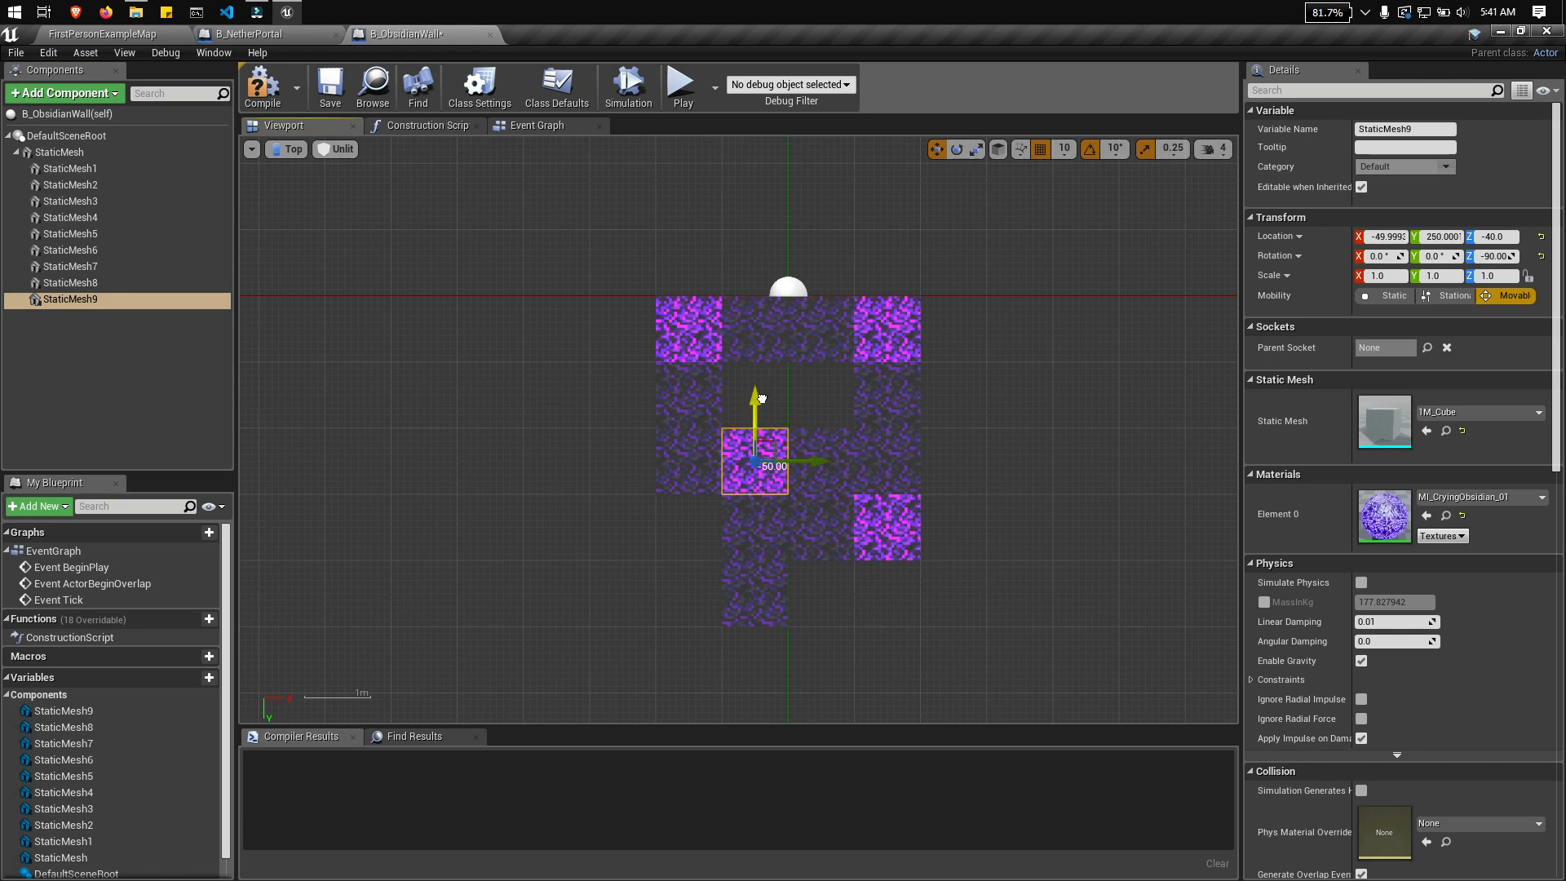
Step: Duplicate the crying obsidian cube at X -50, Y 250 and move the copy to the corner at X -150, Y 450
right_click(94, 304)
click(151, 423)
drag(818, 463, 752, 462)
drag(691, 400, 691, 532)
Step: Duplicate that corner cube, move the copy to X 50, Y 450 and assign it MI_CryingObsidian_02
right_click(90, 316)
click(155, 435)
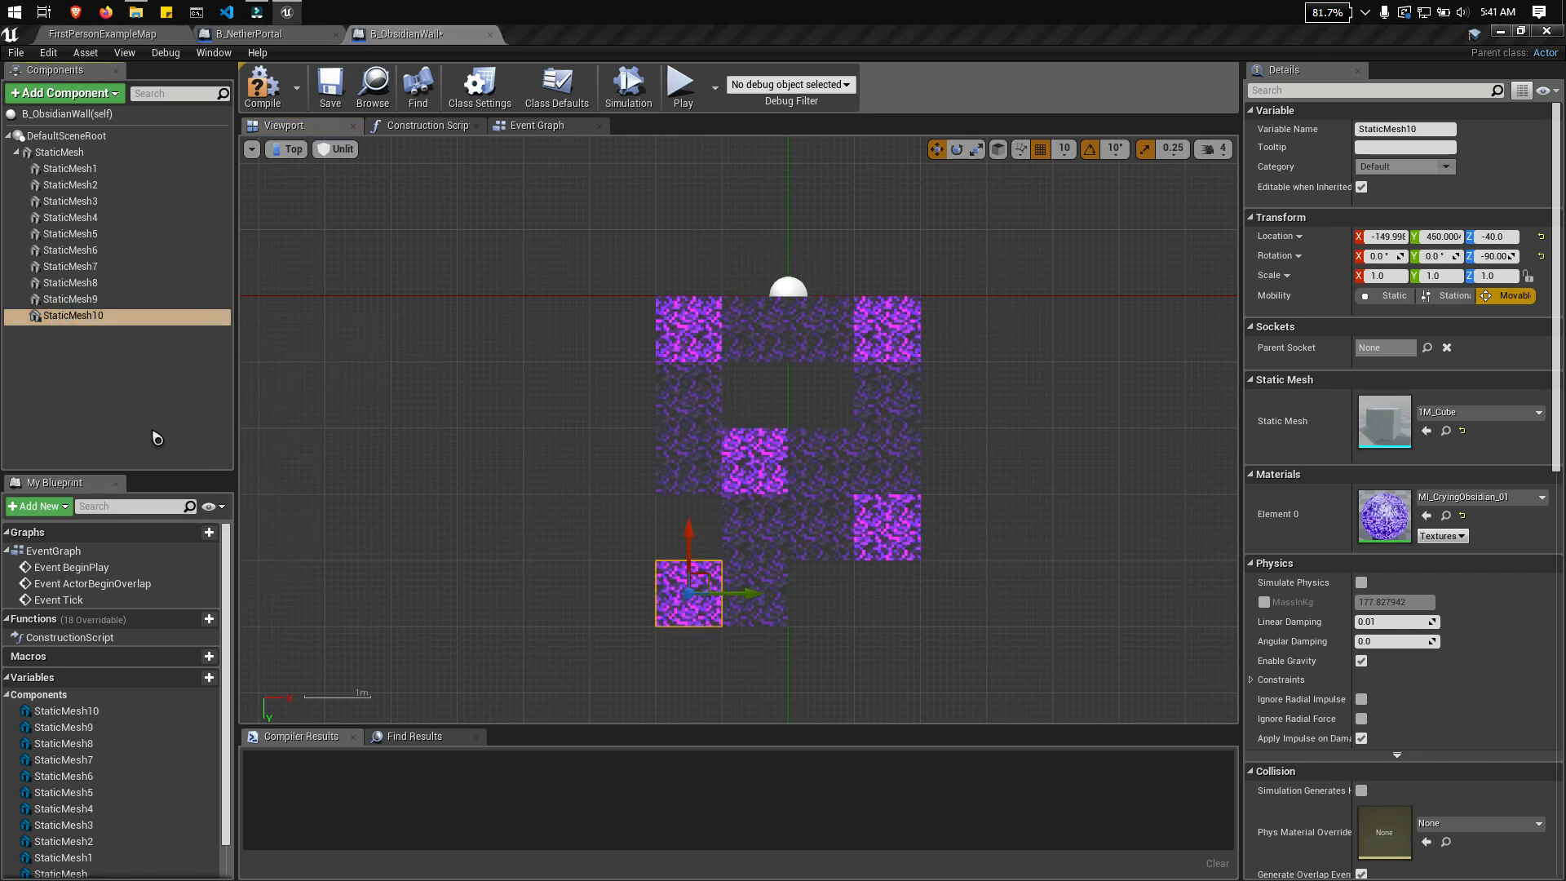
drag(756, 597, 890, 598)
click(1483, 498)
click(1387, 286)
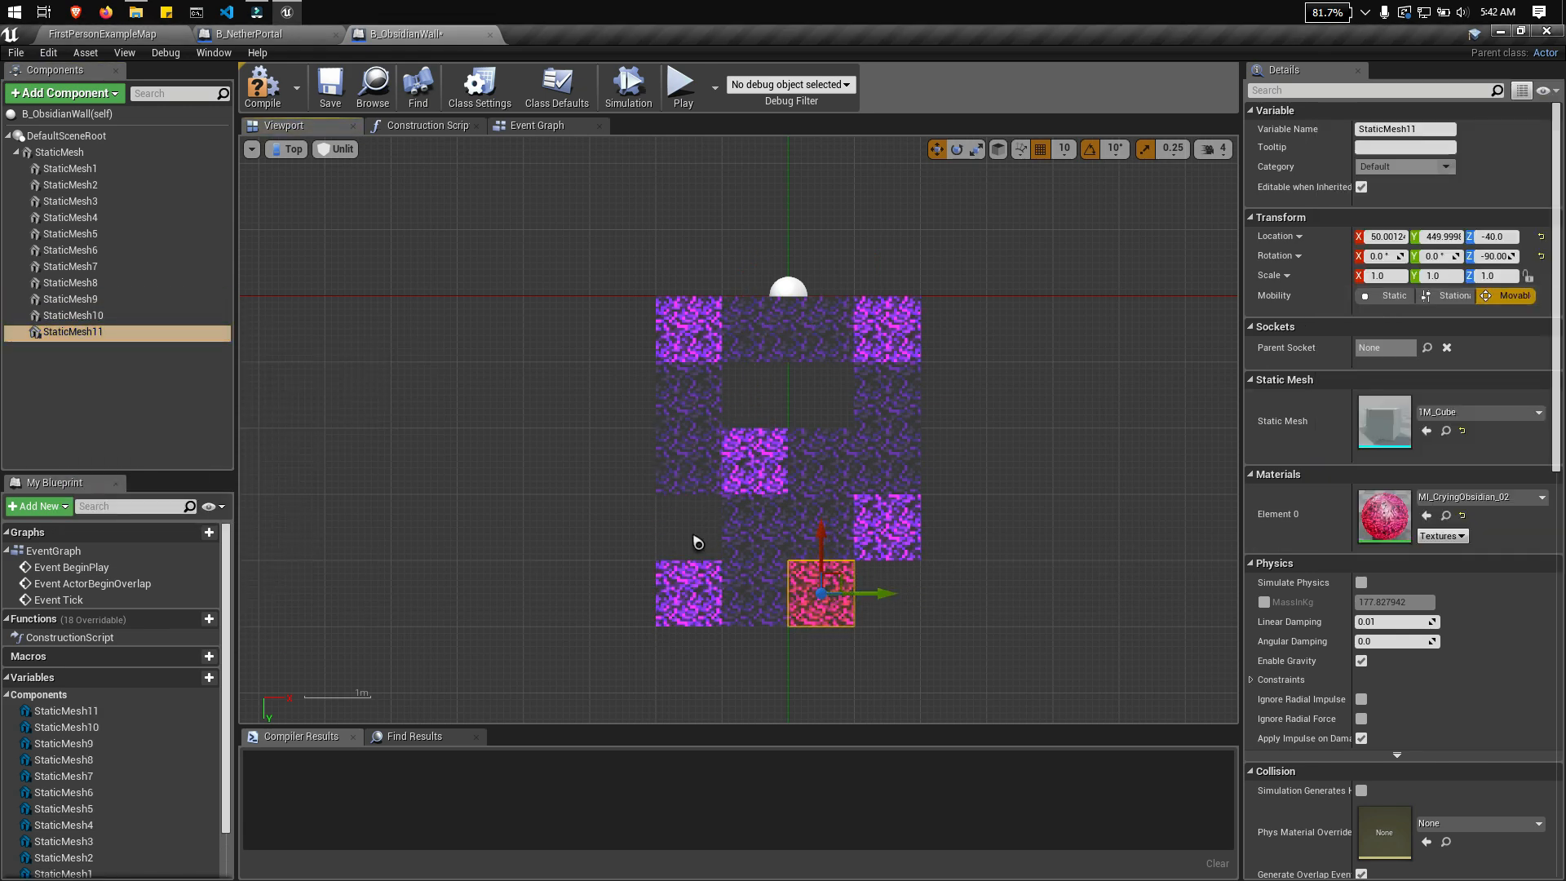
Step: Duplicate the MI_CryingObsidian_02 cube twice, placing one copy in the second row at X 50 and one at X -150, Y 350
right_click(96, 329)
click(155, 449)
drag(821, 544, 821, 346)
right_click(82, 348)
click(155, 467)
drag(866, 394, 689, 507)
click(753, 330)
Step: Fill the wall's last two gaps with duplicated M_Obsidian cubes, one in the second row and one at X 150, Y 450
right_click(122, 363)
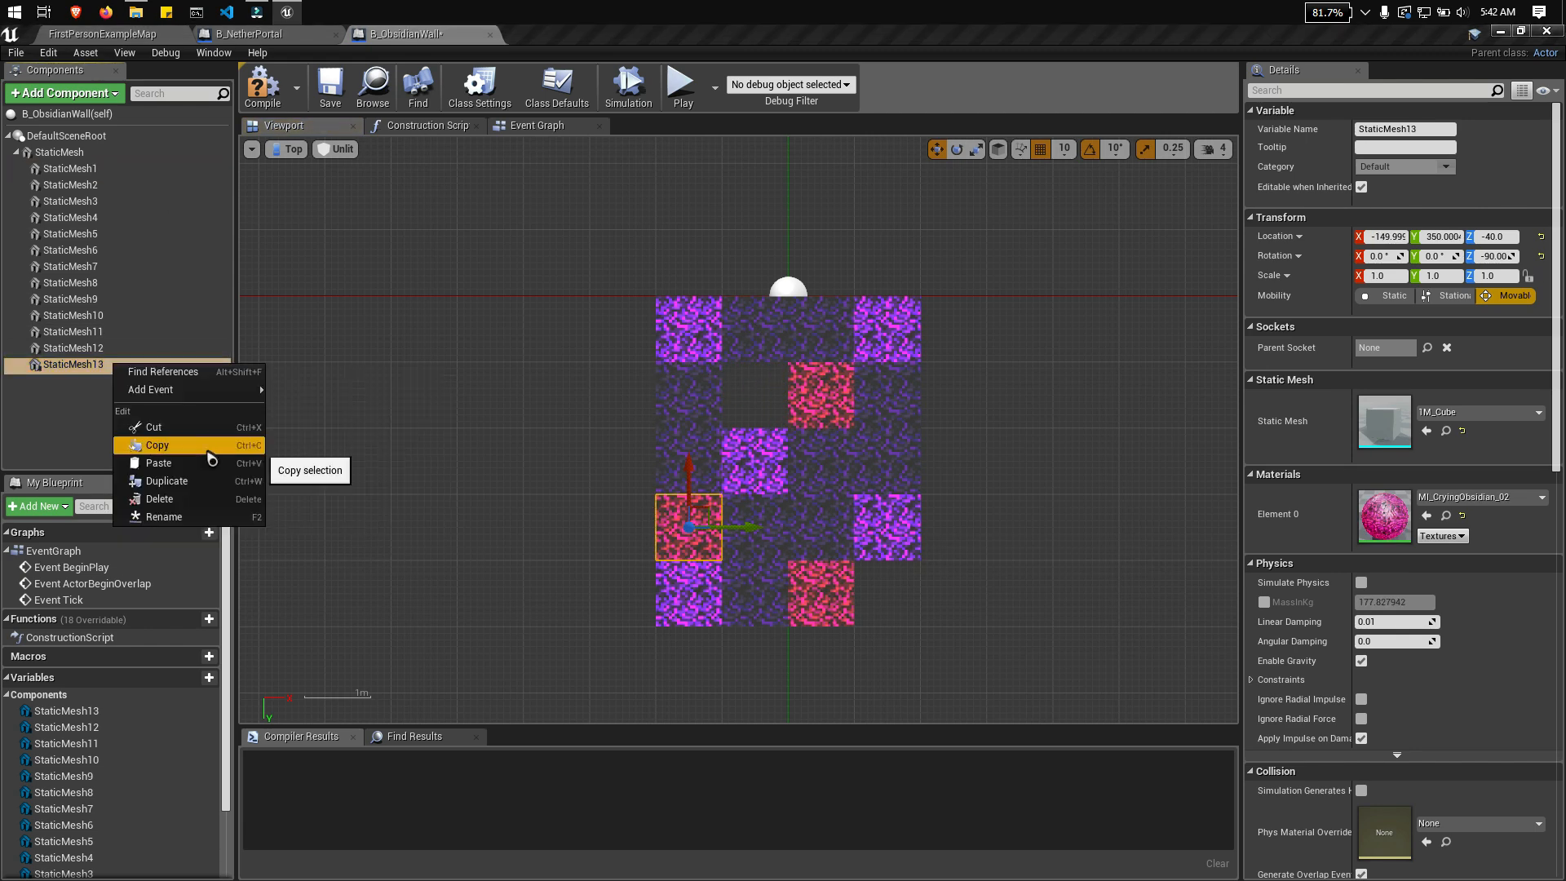
click(168, 483)
click(1485, 499)
text(obs)
click(1386, 283)
drag(689, 483, 689, 350)
drag(756, 397, 954, 402)
right_click(163, 385)
click(214, 506)
drag(900, 332, 901, 531)
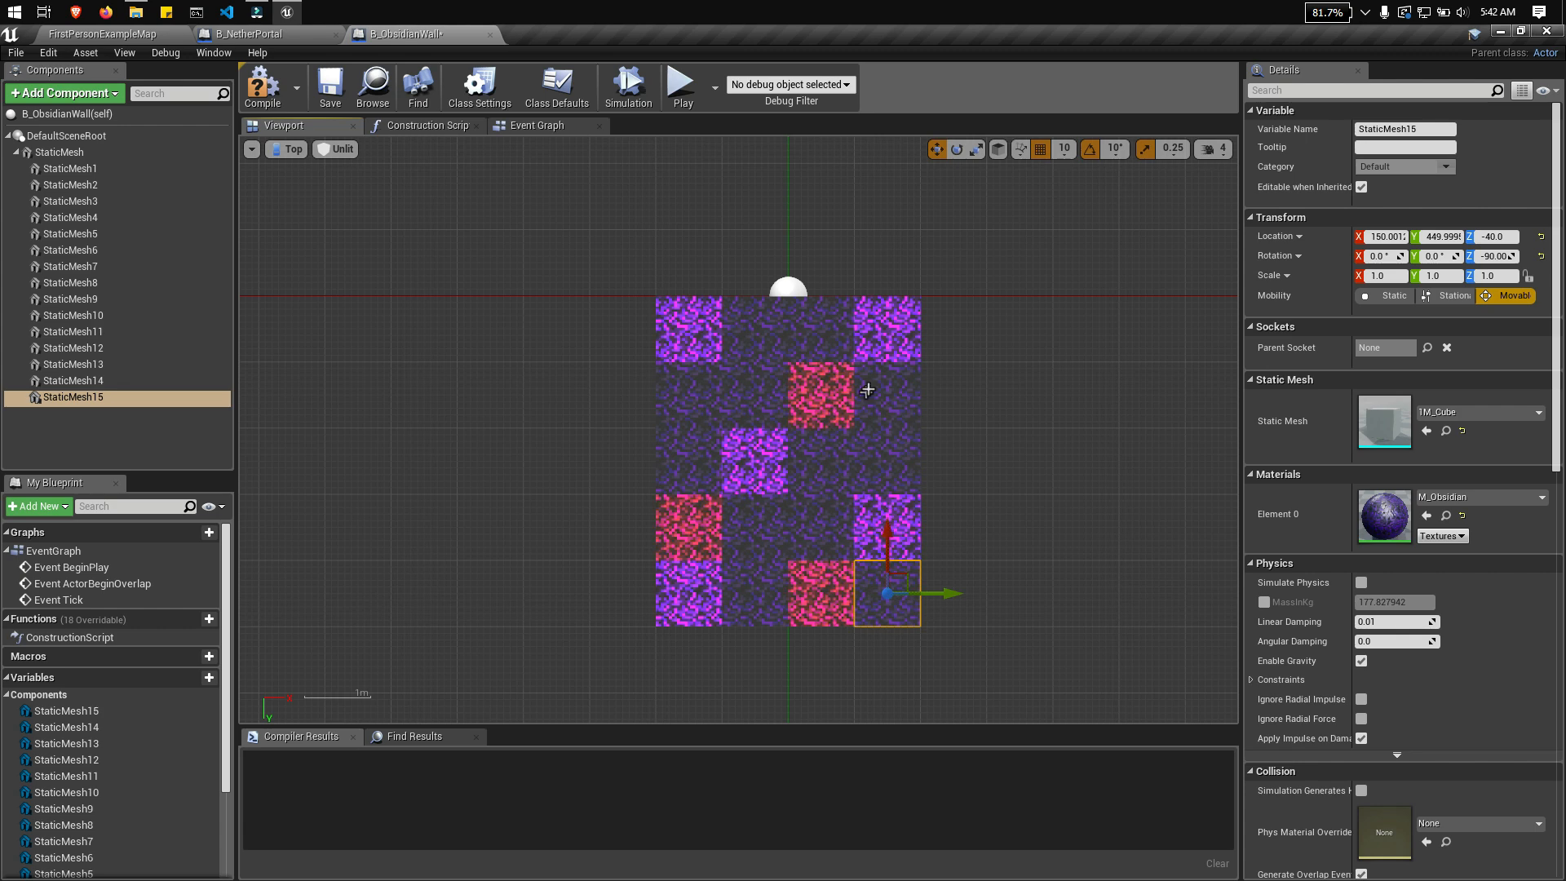
Step: Lower the red crying obsidian cube in the wall's last row to Z -50 and check its offset in the Front view
click(287, 148)
click(306, 174)
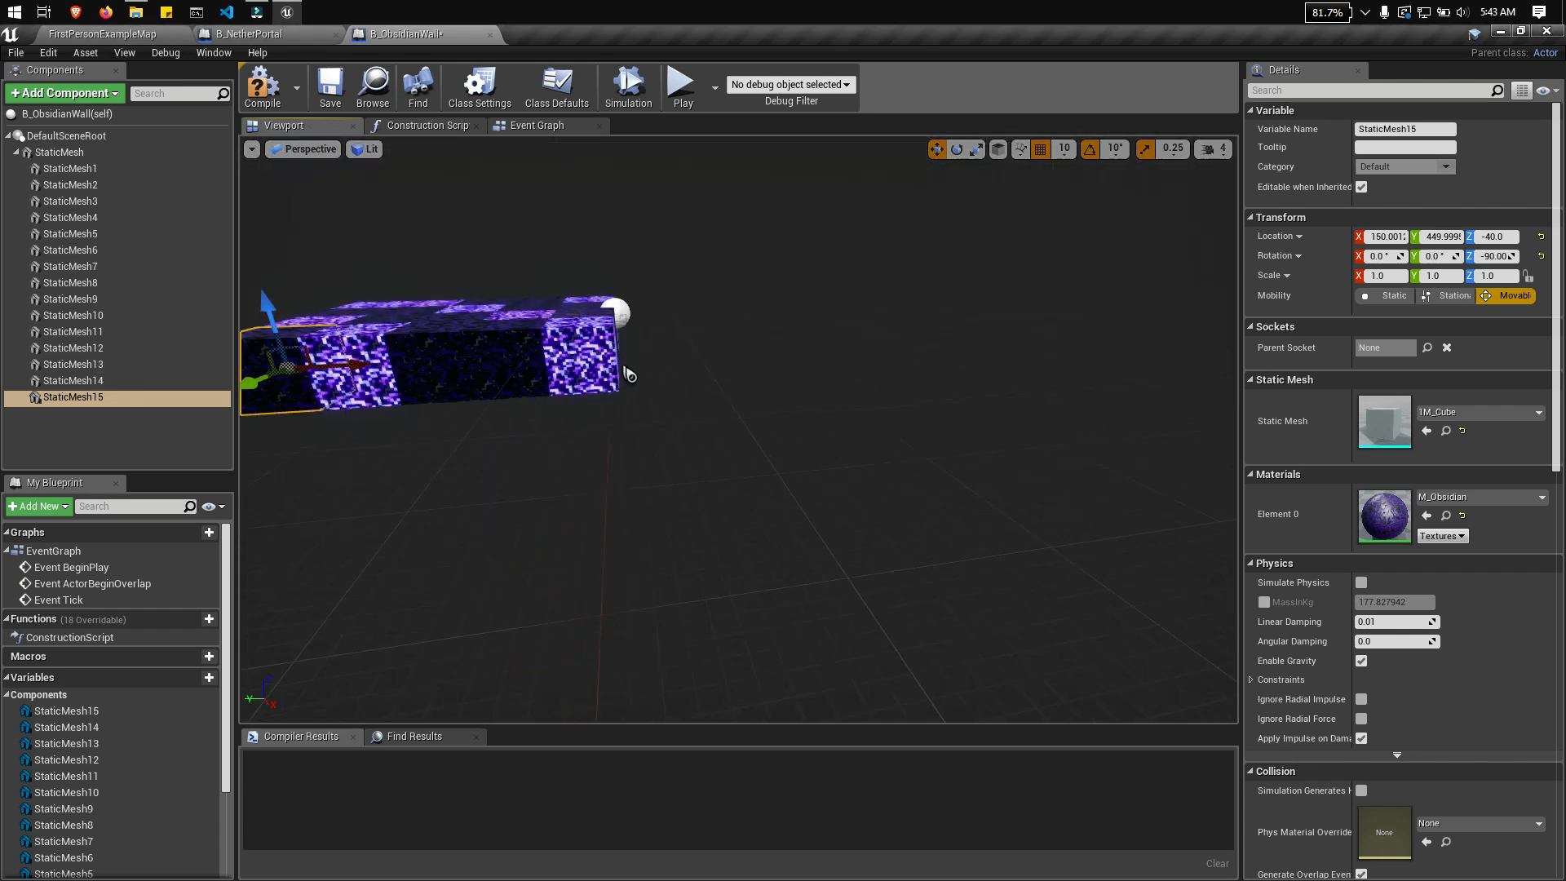
right_drag(629, 375, 758, 416)
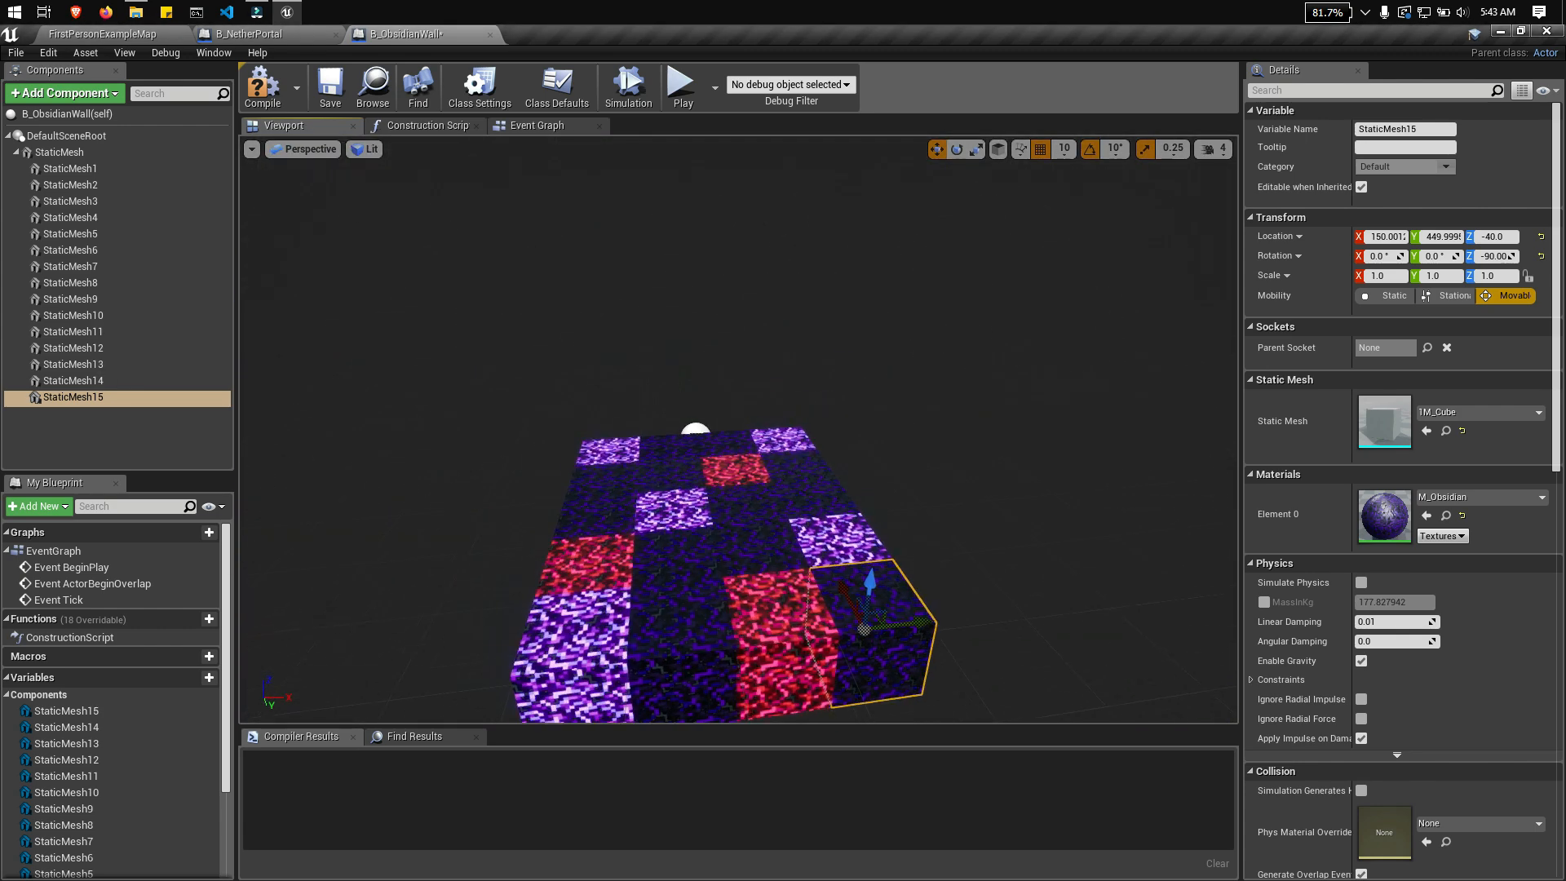
click(773, 624)
drag(773, 594, 773, 609)
right_drag(773, 608, 773, 505)
click(318, 150)
click(342, 276)
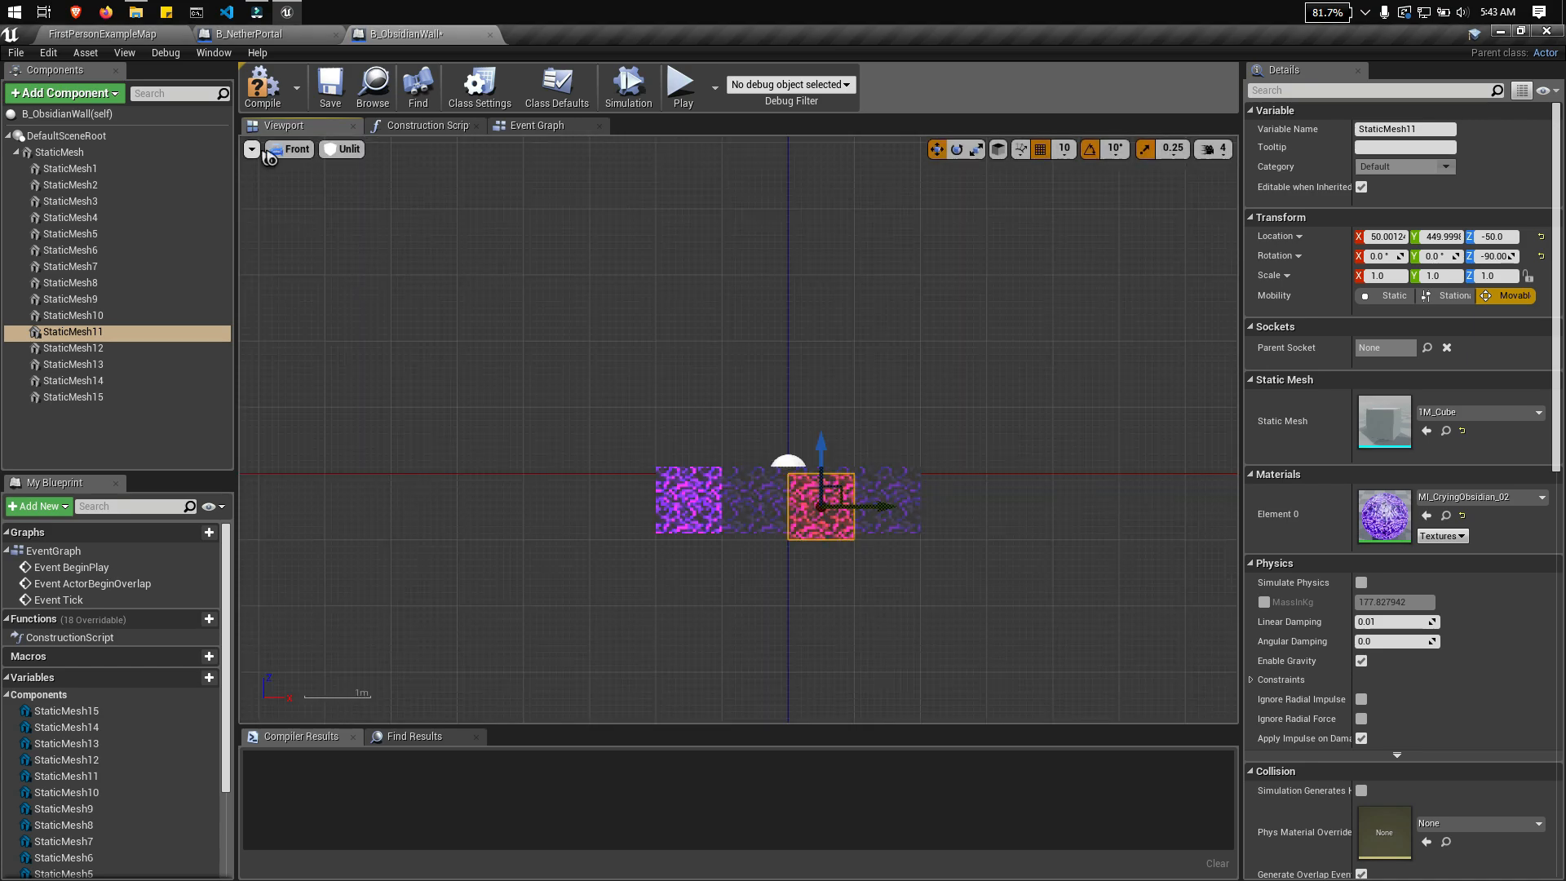
Step: Raise the purple crying obsidian cube in the middle of the wall to Z -30 in the Perspective view
click(278, 150)
click(306, 175)
right_drag(735, 392, 734, 432)
click(909, 309)
click(679, 318)
drag(681, 305, 680, 292)
right_drag(680, 292, 783, 310)
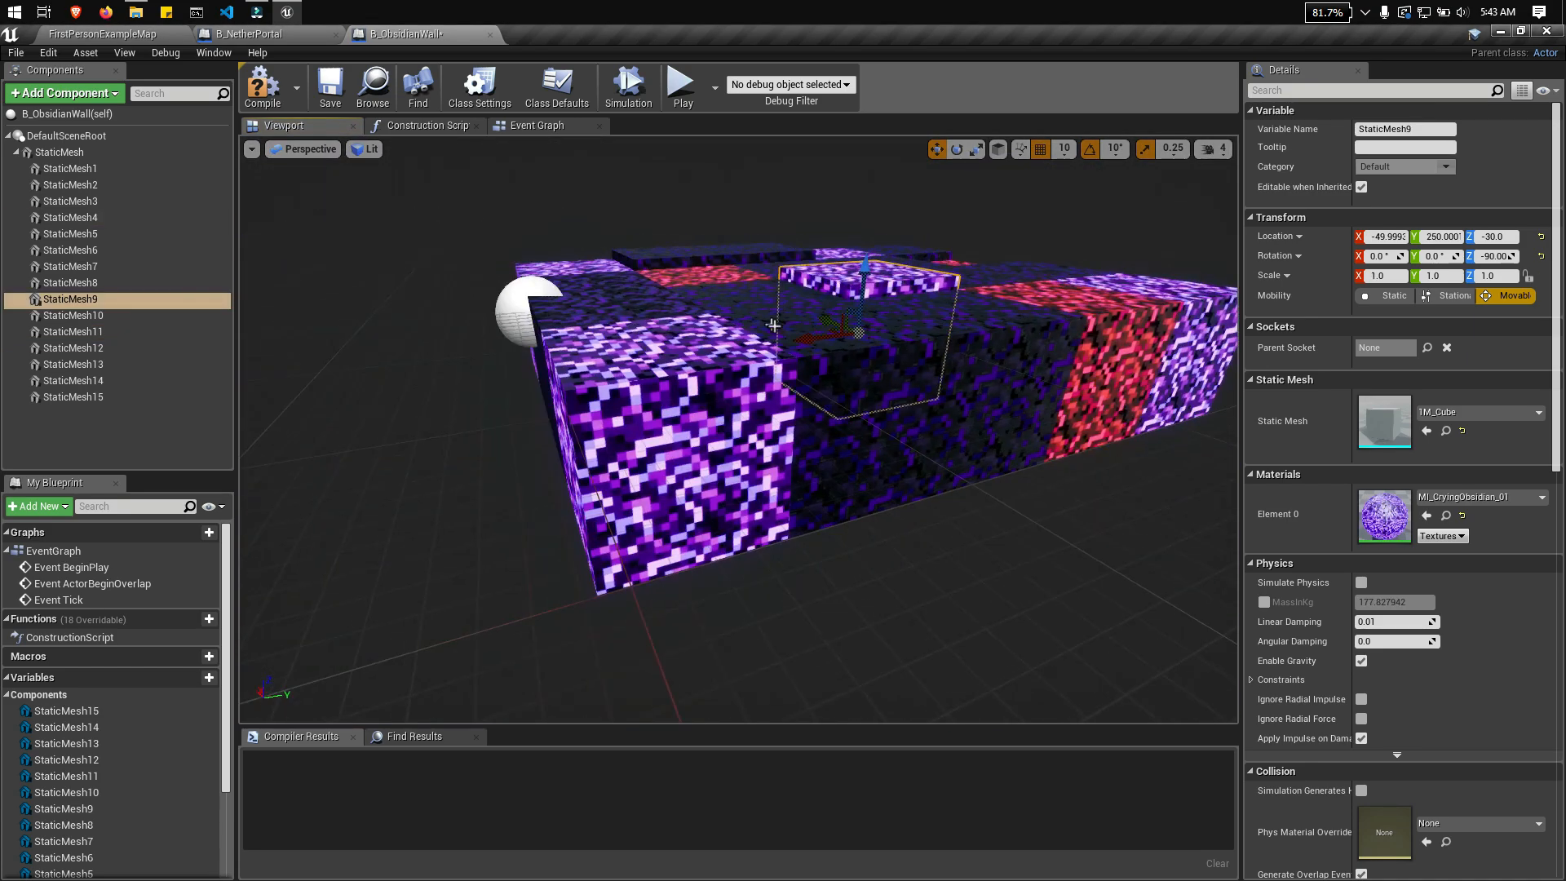
Step: Raise the purple crying obsidian cube at the wall's corner, X -150 and Y 450, to Z -40
click(823, 351)
click(738, 316)
click(723, 387)
drag(674, 369, 673, 354)
right_drag(673, 354, 783, 359)
click(645, 383)
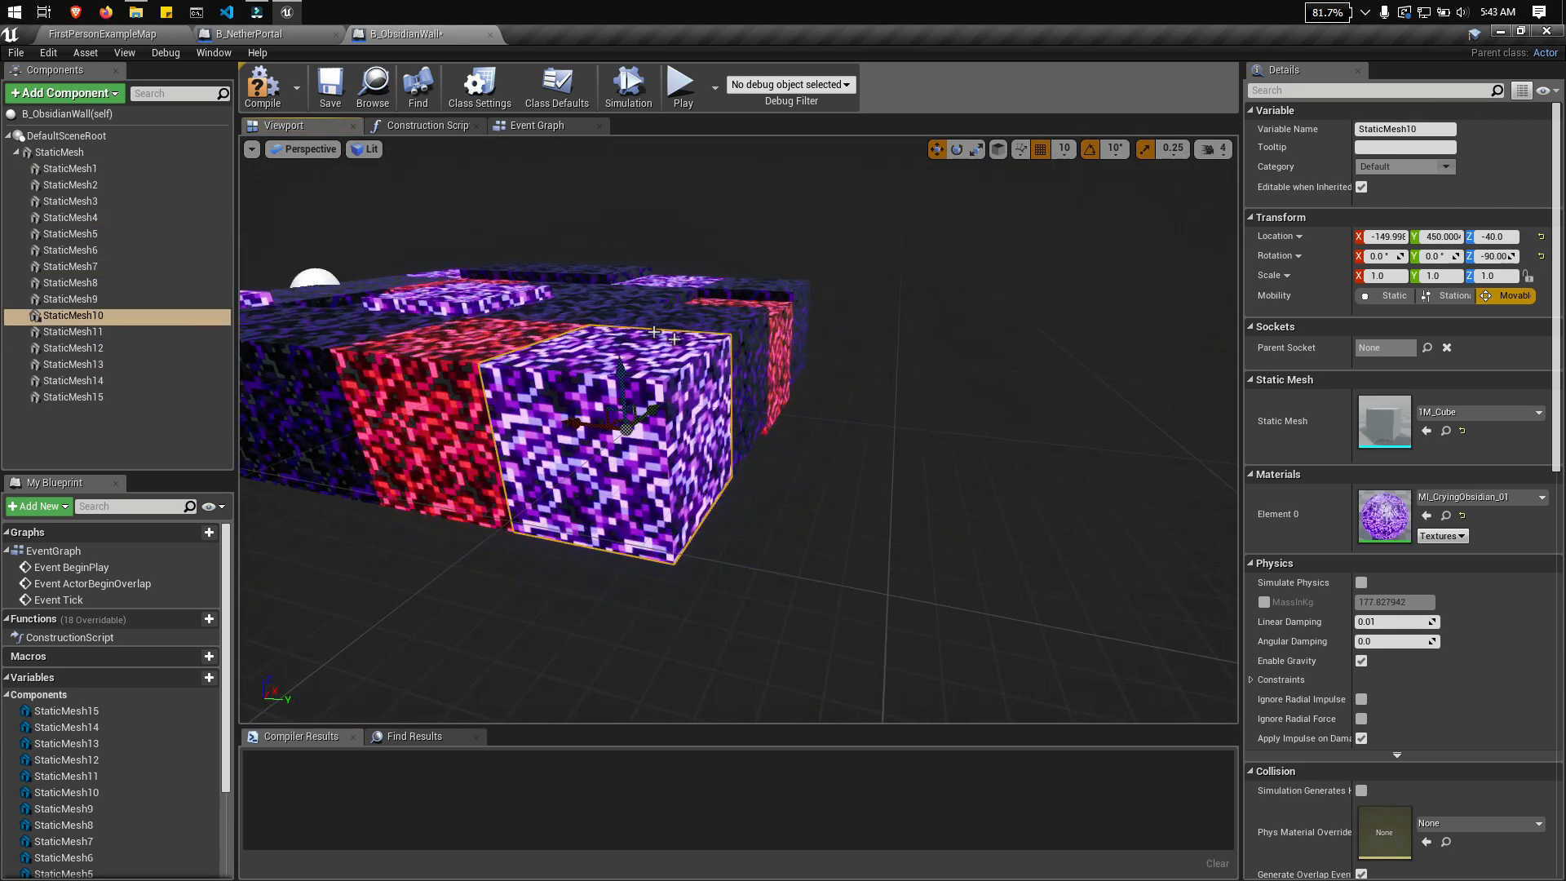
drag(616, 351, 617, 336)
right_drag(616, 336, 661, 408)
Step: Save and compile the B_ObsidianWall Blueprint and return to the FirstPersonExampleMap level
click(331, 86)
click(263, 87)
click(15, 153)
click(110, 34)
right_drag(594, 356, 571, 473)
Step: Place B_ObsidianWall in the level as a floor near the portal, rotated 90° about Z, at X 220, Y -220, Z 170
drag(416, 724, 629, 370)
right_drag(632, 375, 783, 424)
key(e)
drag(788, 490, 721, 524)
key(w)
drag(652, 431, 481, 441)
right_drag(481, 441, 327, 432)
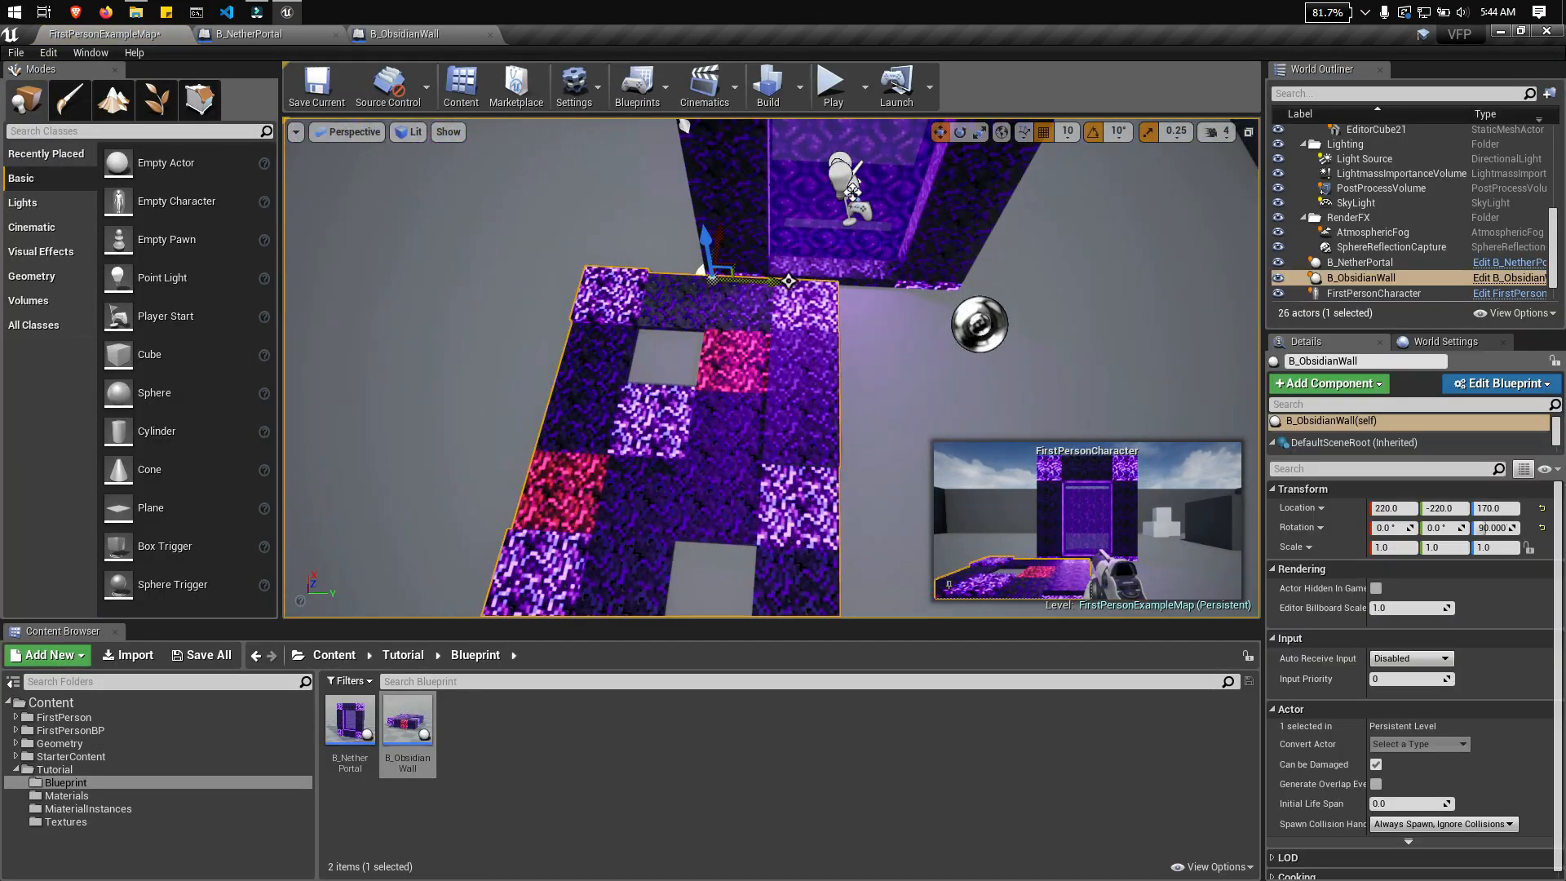
Step: Center the obsidian floor piece in front of the portal at Y -30, Z 180, matching the B_NetherPortal's Y location
drag(742, 265, 852, 265)
mouse_move(693, 351)
right_down()
mouse_move(824, 350)
mouse_move(692, 346)
right_up()
drag(671, 325, 673, 309)
click(599, 285)
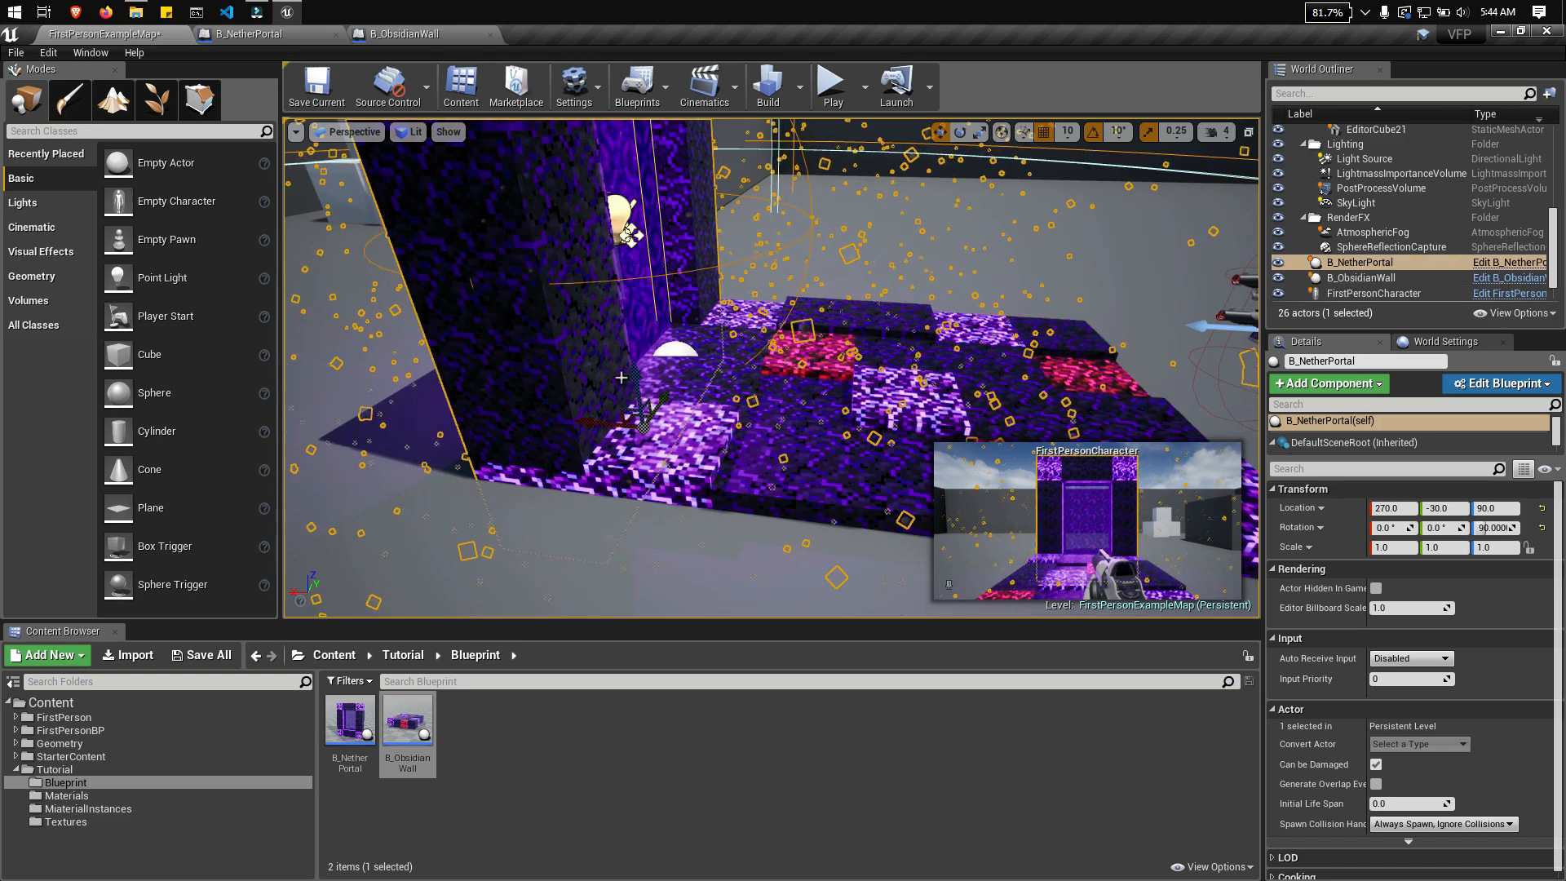
Step: Duplicate the obsidian floor piece along the walkway and place the copy at X -310, Y -30
right_drag(599, 285, 441, 350)
click(647, 292)
key(ctrl+w)
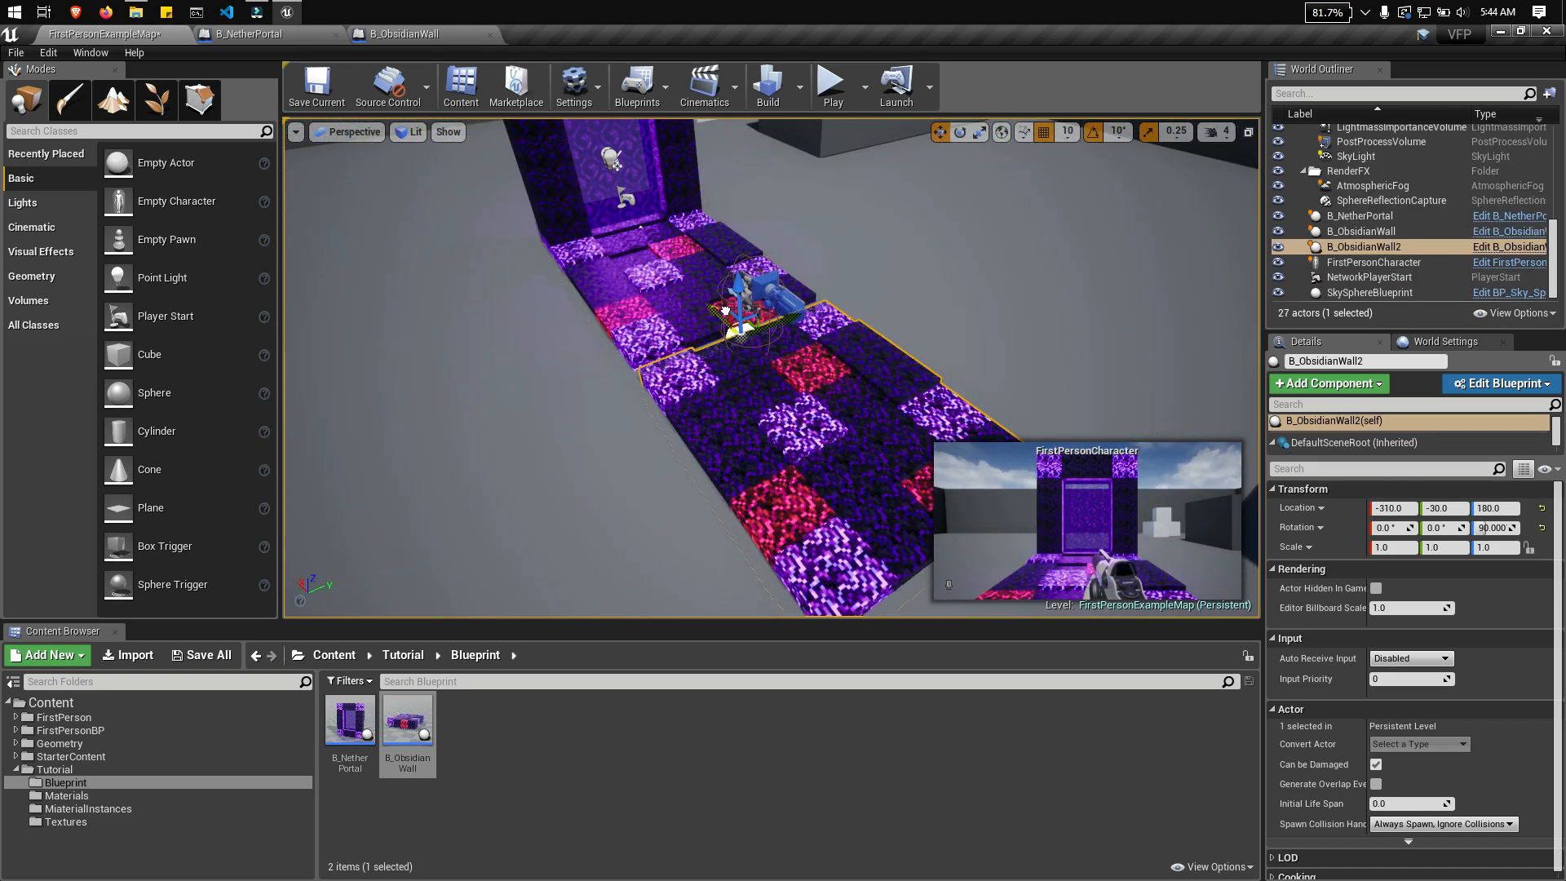
Step: Turn the copied floor piece half a turn about Z and align it end to end with the first one
right_drag(725, 311, 856, 351)
key(e)
drag(734, 453, 885, 457)
key(w)
drag(744, 399, 1068, 341)
Step: Delete one of the white template cubes standing near the obsidian floor
click(1134, 269)
right_drag(1134, 269, 978, 282)
click(772, 349)
right_drag(773, 349, 897, 359)
click(739, 518)
key(Delete)
Step: Select all the remaining white EditorCube actors together and delete them from the level
right_drag(739, 517, 650, 457)
click(650, 281)
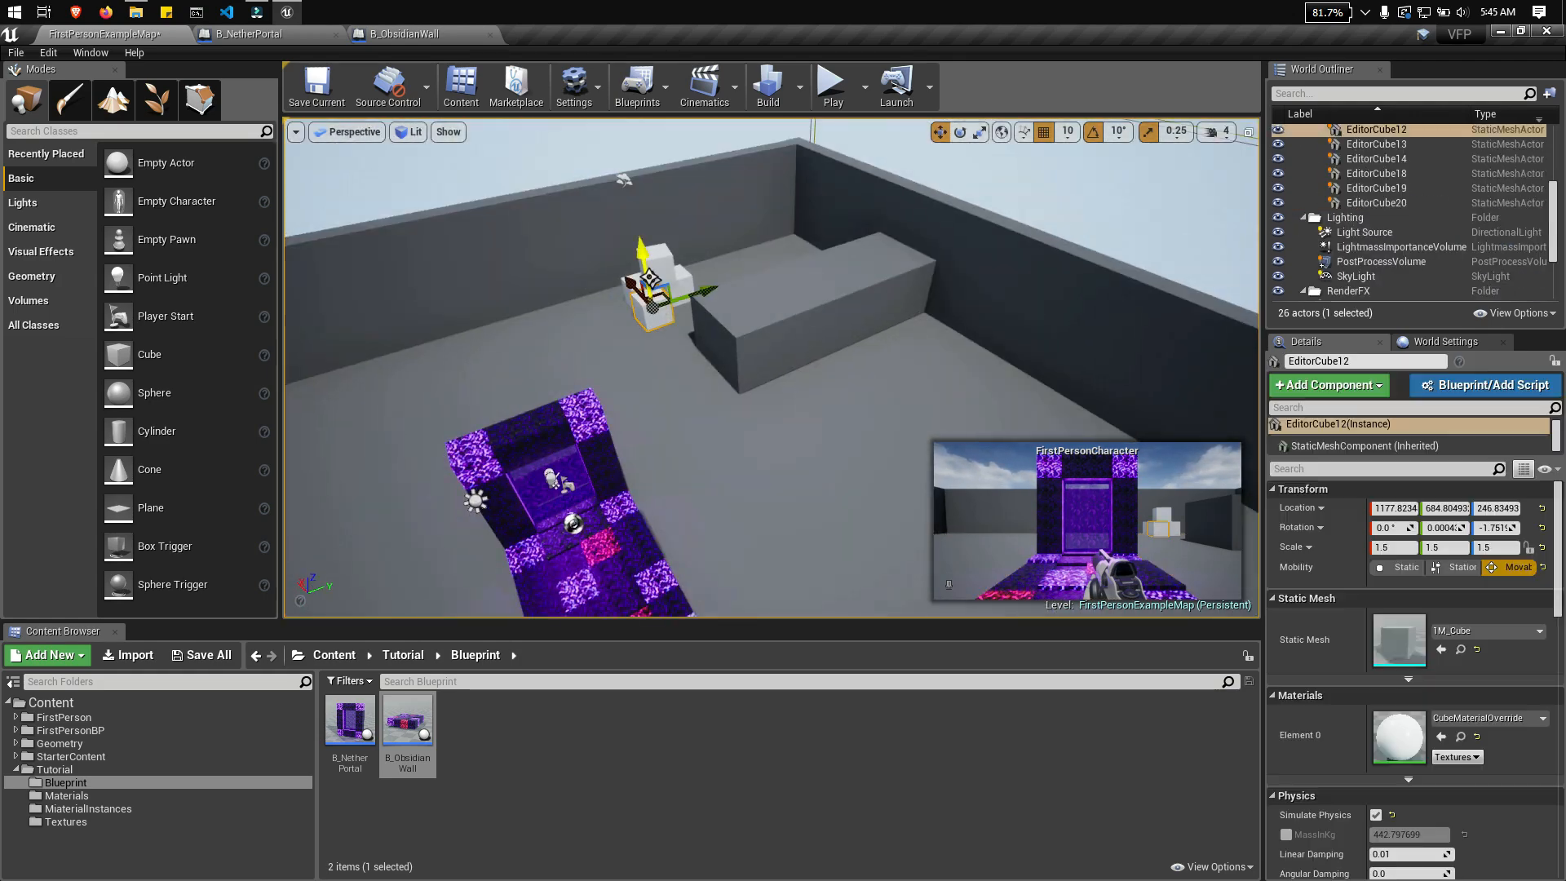
ctrl+click(657, 259)
scroll(1385, 150, up, 2)
click(1380, 167)
shift+click(1389, 256)
key(Delete)
Step: Place another B_ObsidianWall beside the walkway, stand it upright with 90° X rotation, and move it to Y -680, Z 670
right_drag(1085, 285, 620, 326)
click(440, 351)
right_drag(440, 351, 359, 359)
drag(415, 724, 808, 269)
right_drag(807, 269, 599, 434)
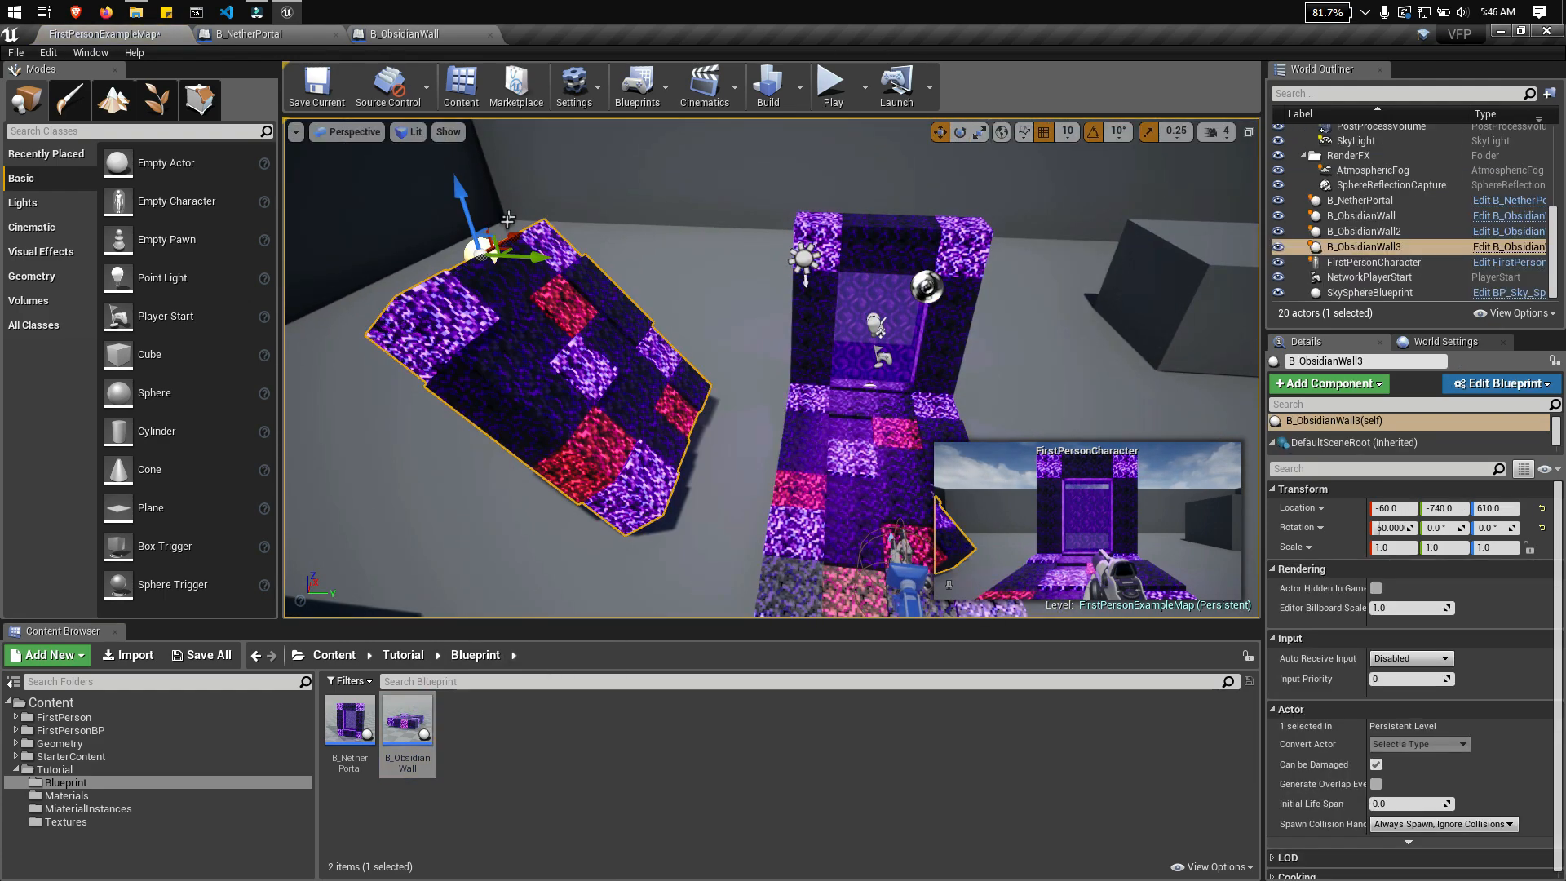
key(e)
drag(515, 200, 766, 259)
key(w)
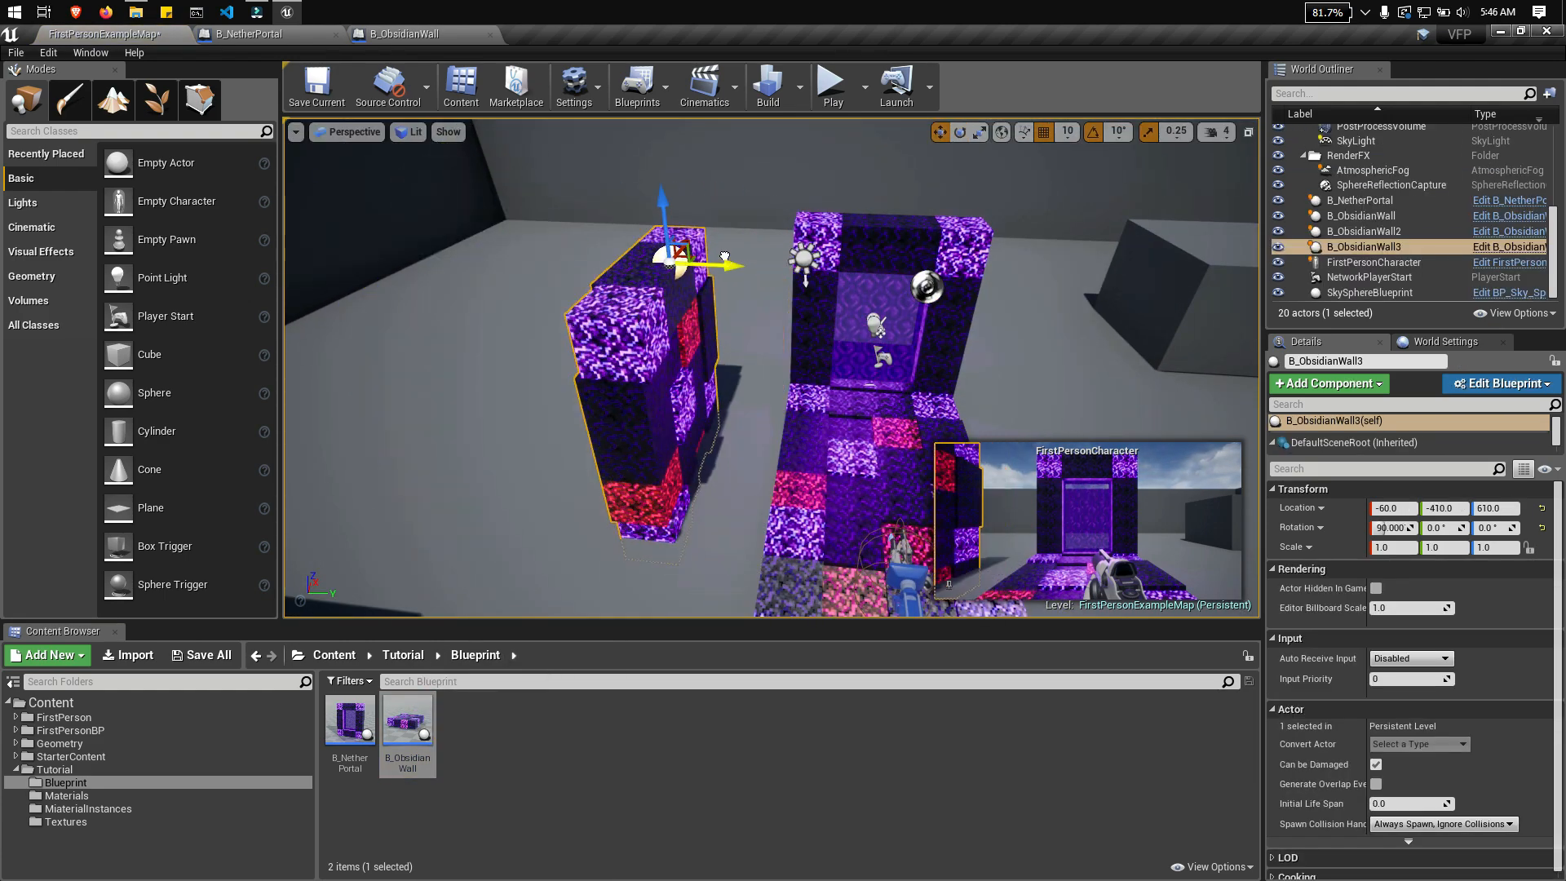
mouse_move(725, 256)
right_down()
mouse_move(623, 223)
mouse_move(734, 229)
right_up()
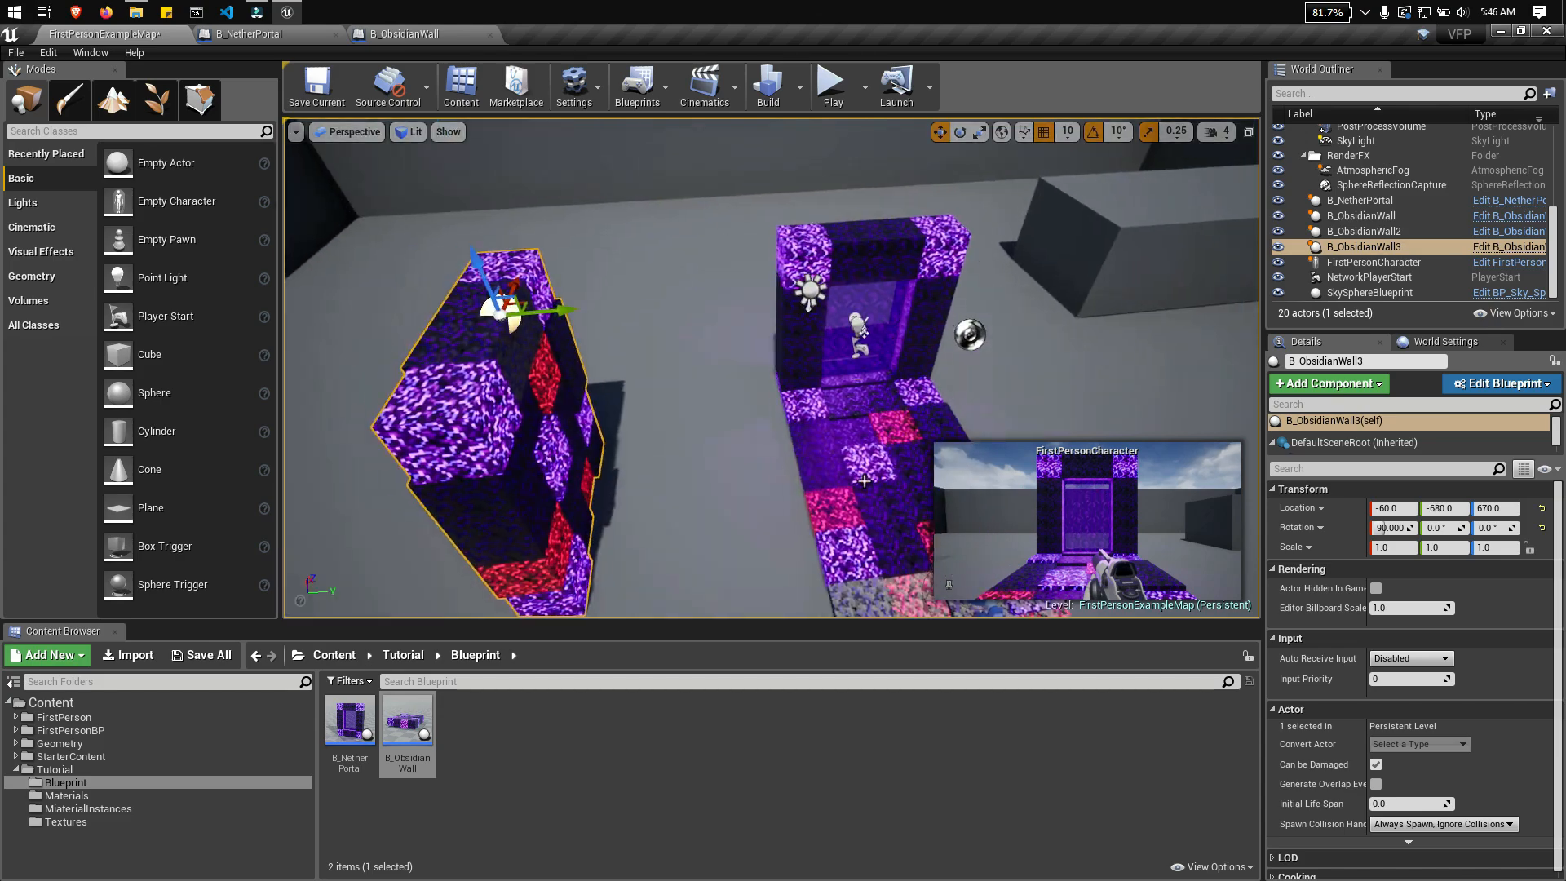
Step: Duplicate the floor piece with 0° rotation and fit the copy against the walkway's negative Y side at Y -720
click(866, 457)
alt+drag(917, 379, 922, 379)
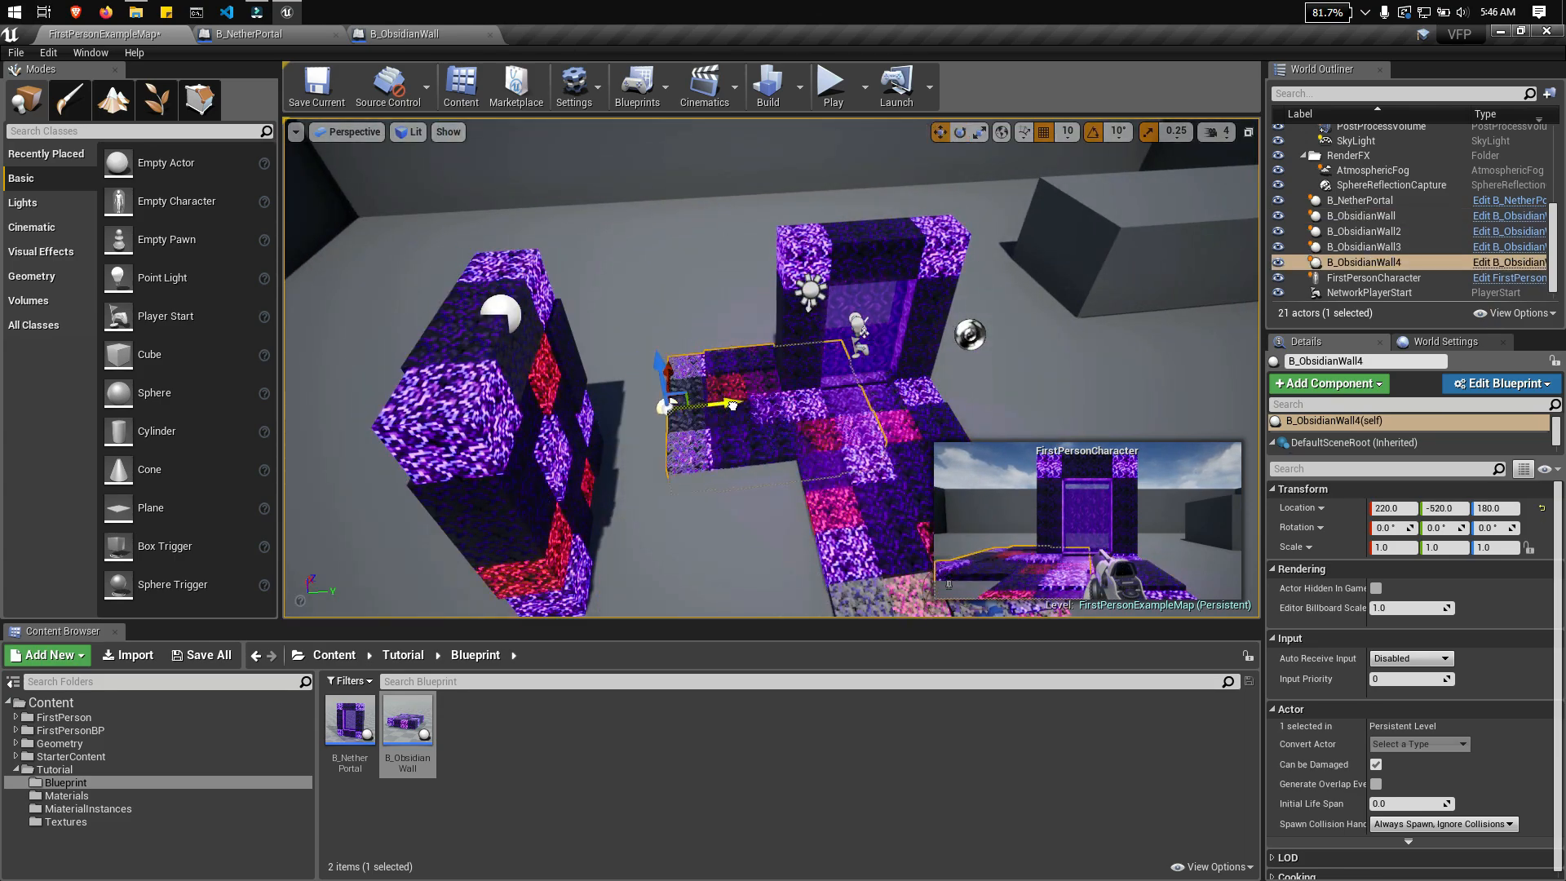
drag(733, 406, 657, 413)
right_drag(657, 413, 803, 457)
drag(716, 587, 692, 589)
right_drag(692, 589, 583, 523)
Step: Duplicate the side floor piece to the walkway's opposite side and rotate the copy 180° about Z
alt+drag(591, 369, 1117, 368)
right_drag(1117, 368, 788, 394)
key(e)
drag(787, 395, 503, 375)
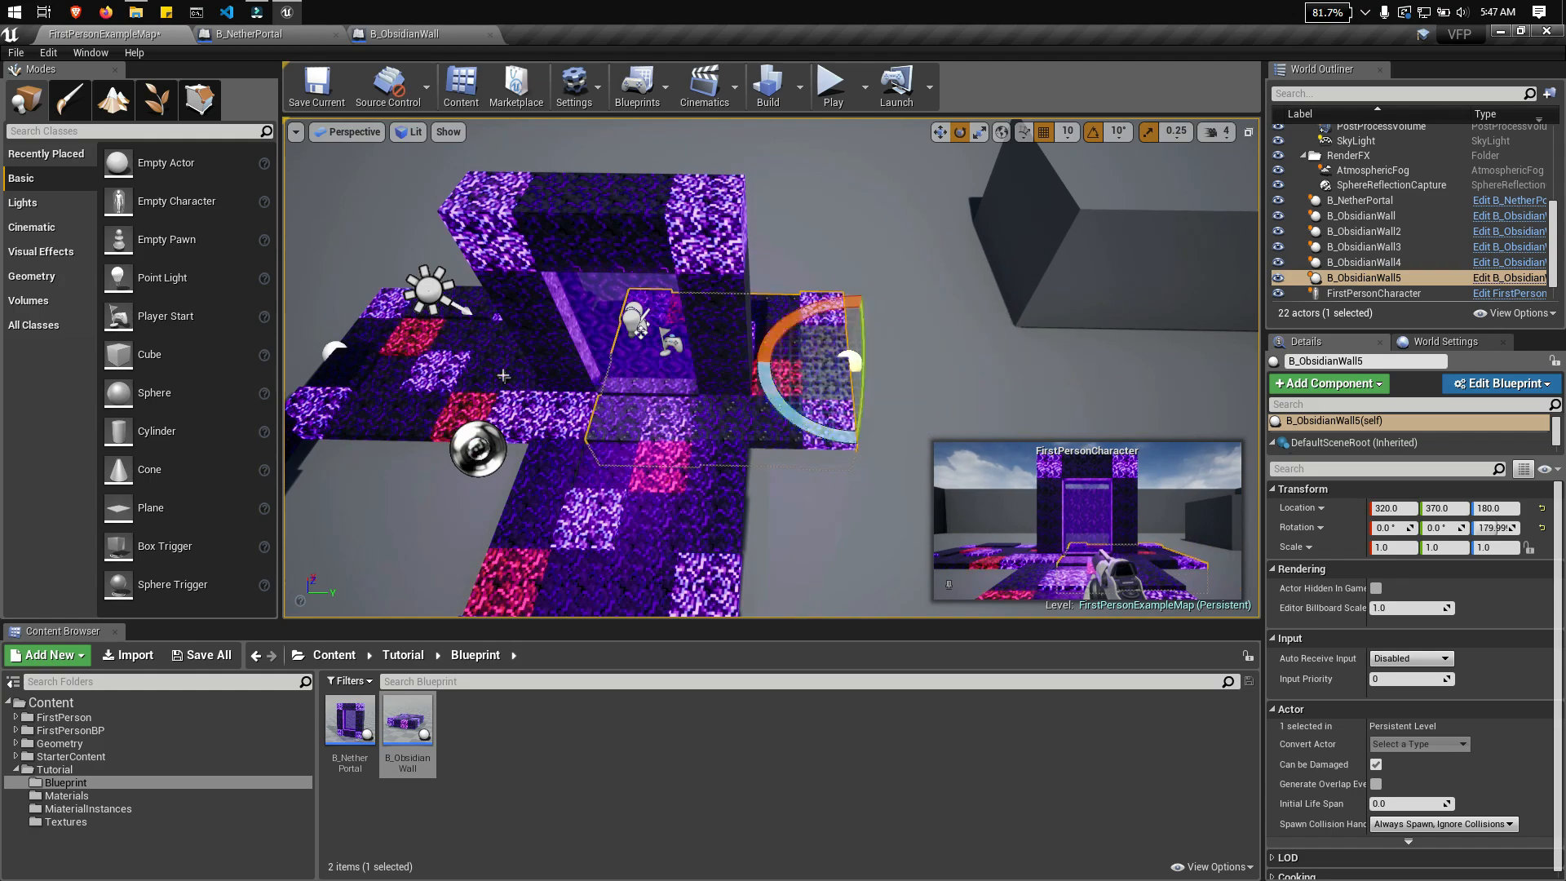
right_drag(1025, 370, 898, 433)
Step: Select the two side floor pieces together and move them along X to X 620, beside the portal
click(701, 285)
click(848, 408)
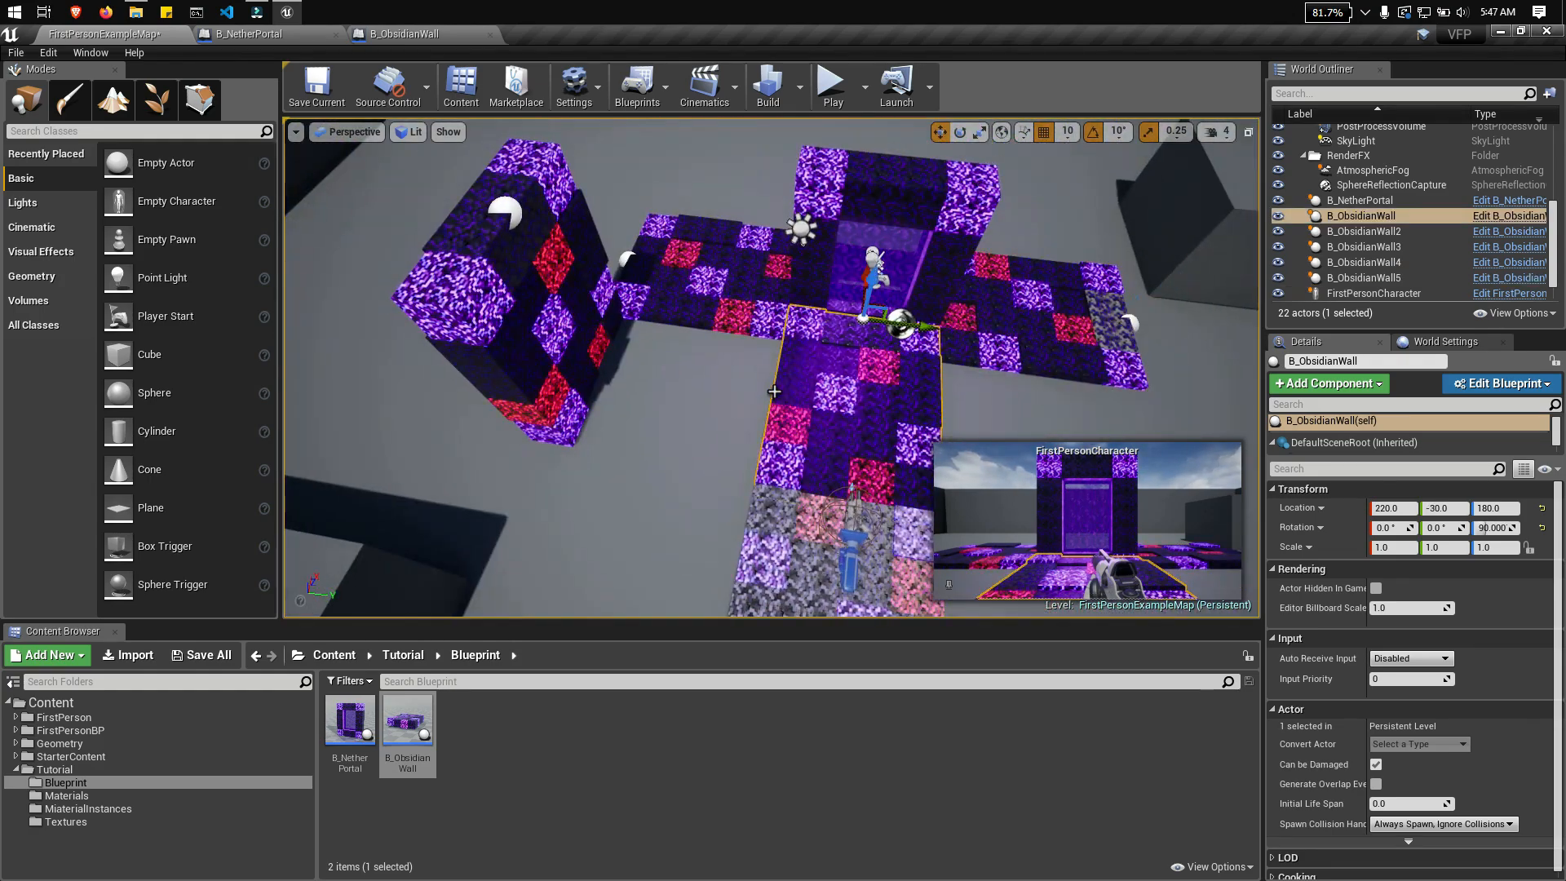
click(702, 286)
ctrl+click(1036, 318)
right_drag(595, 300, 465, 367)
Step: Duplicate the front floor piece and move the copy behind the portal, keeping Y -30, Z 180 and 90° rotation
drag(853, 467, 906, 463)
right_drag(905, 463, 804, 489)
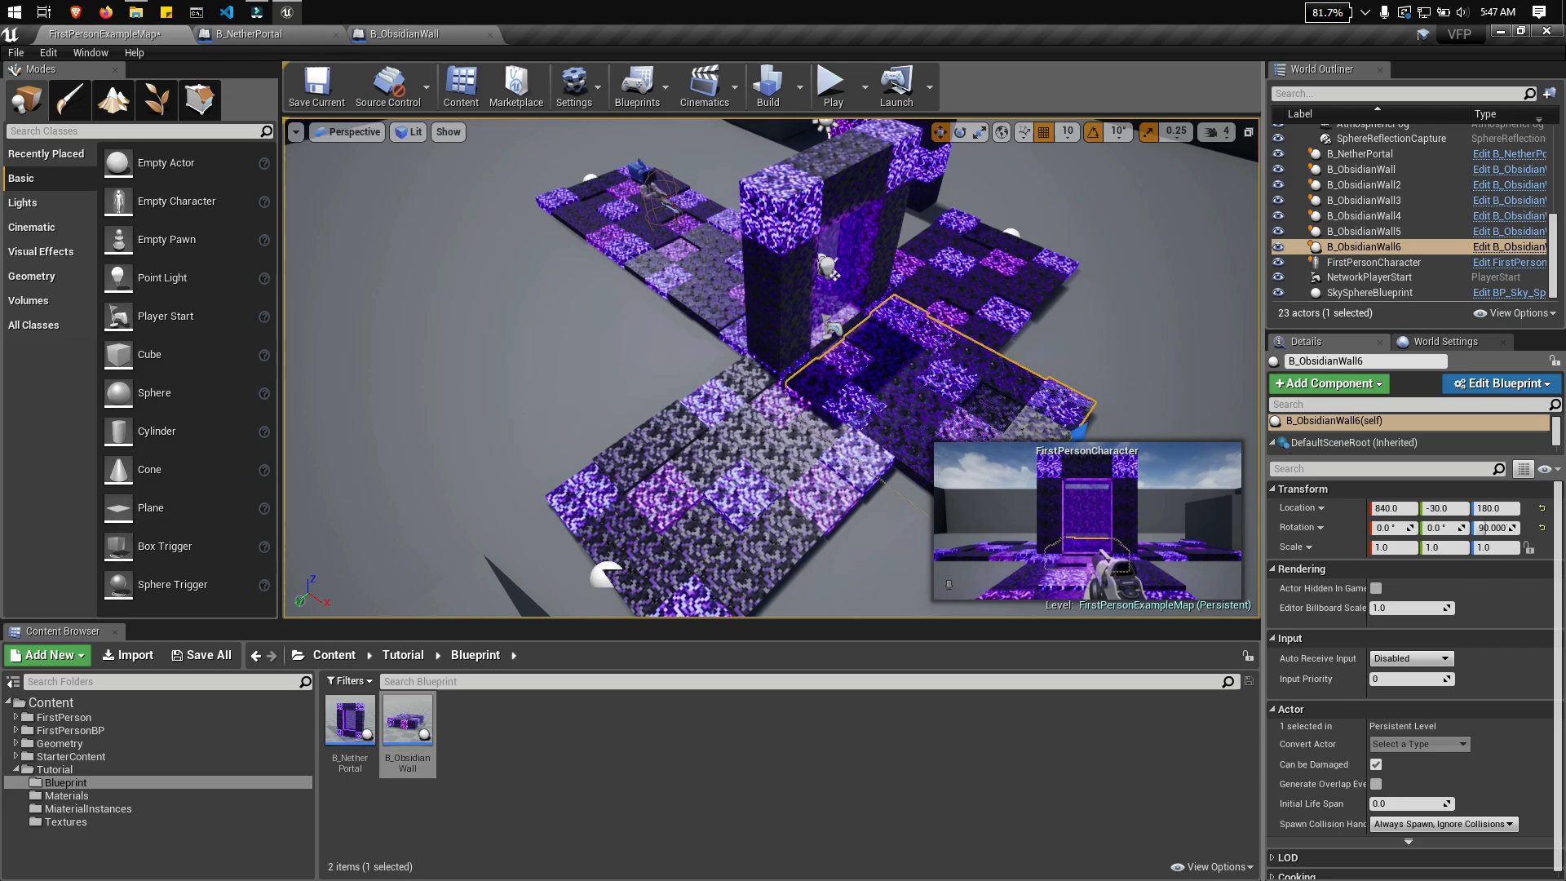
right_drag(897, 359, 1093, 367)
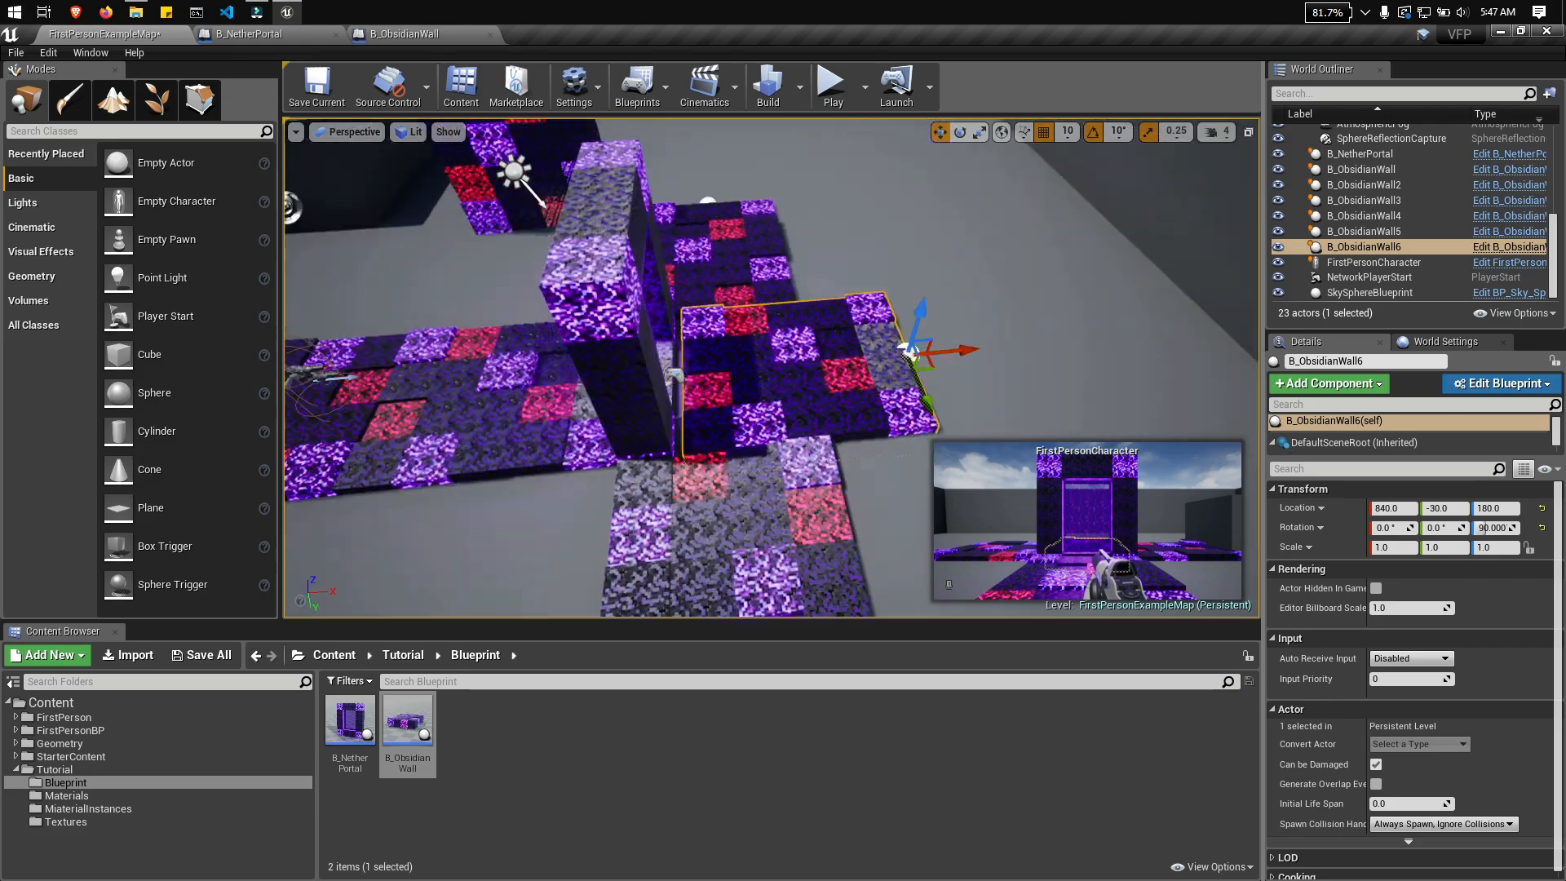
right_drag(976, 353, 721, 392)
Step: Duplicate the negative Y side floor piece three times along X at Y -720, Z 180 to extend the floor
click(720, 347)
alt+drag(658, 295, 651, 314)
right_drag(702, 343, 718, 400)
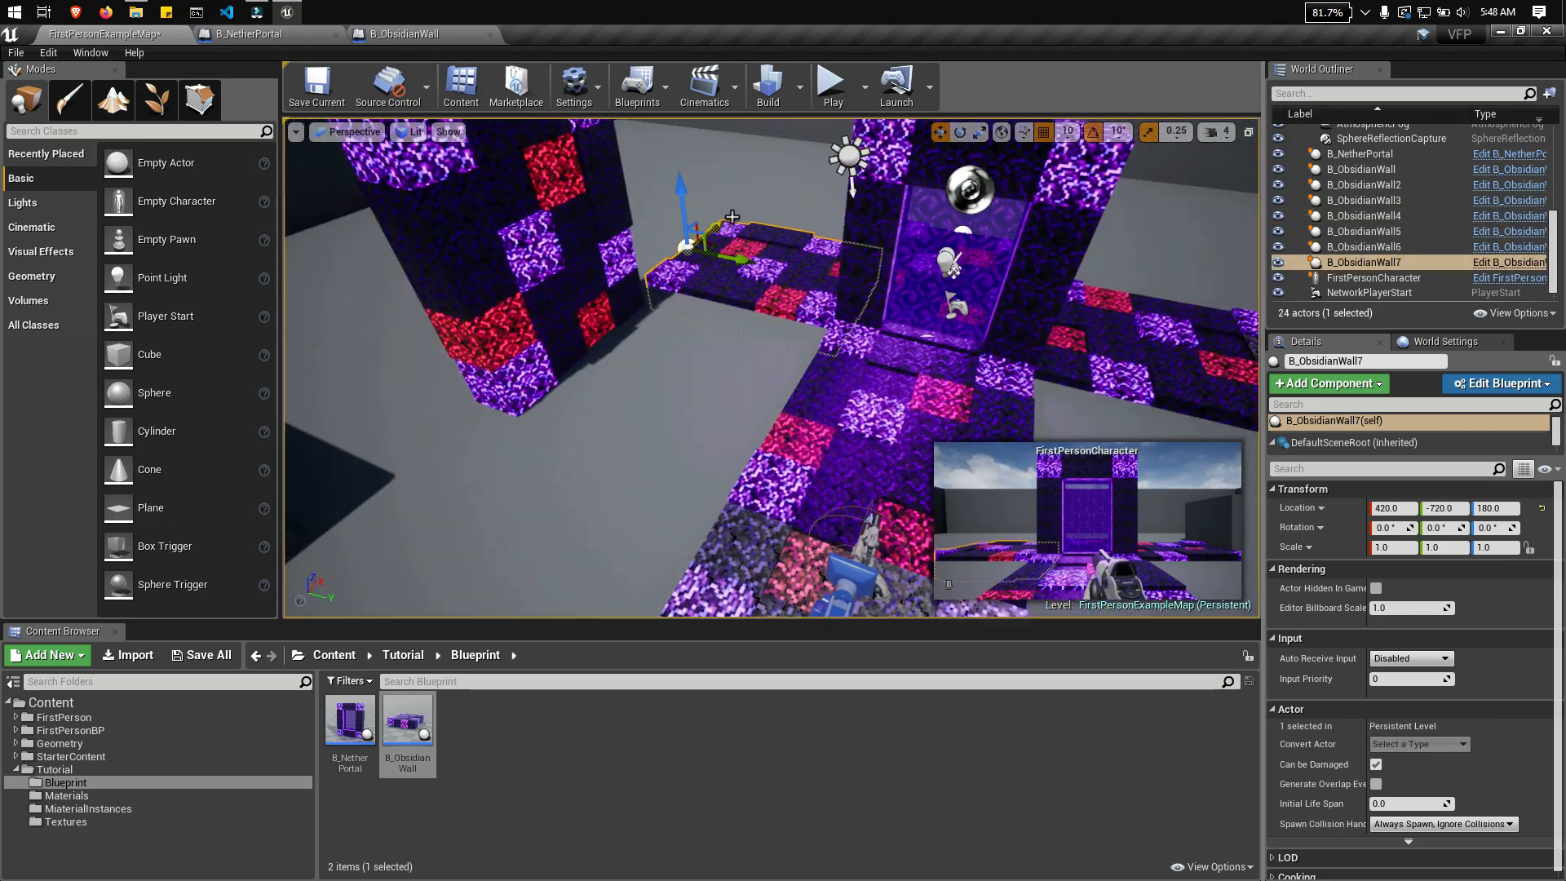
drag(687, 236, 587, 351)
right_drag(620, 359, 636, 392)
right_drag(775, 367, 644, 359)
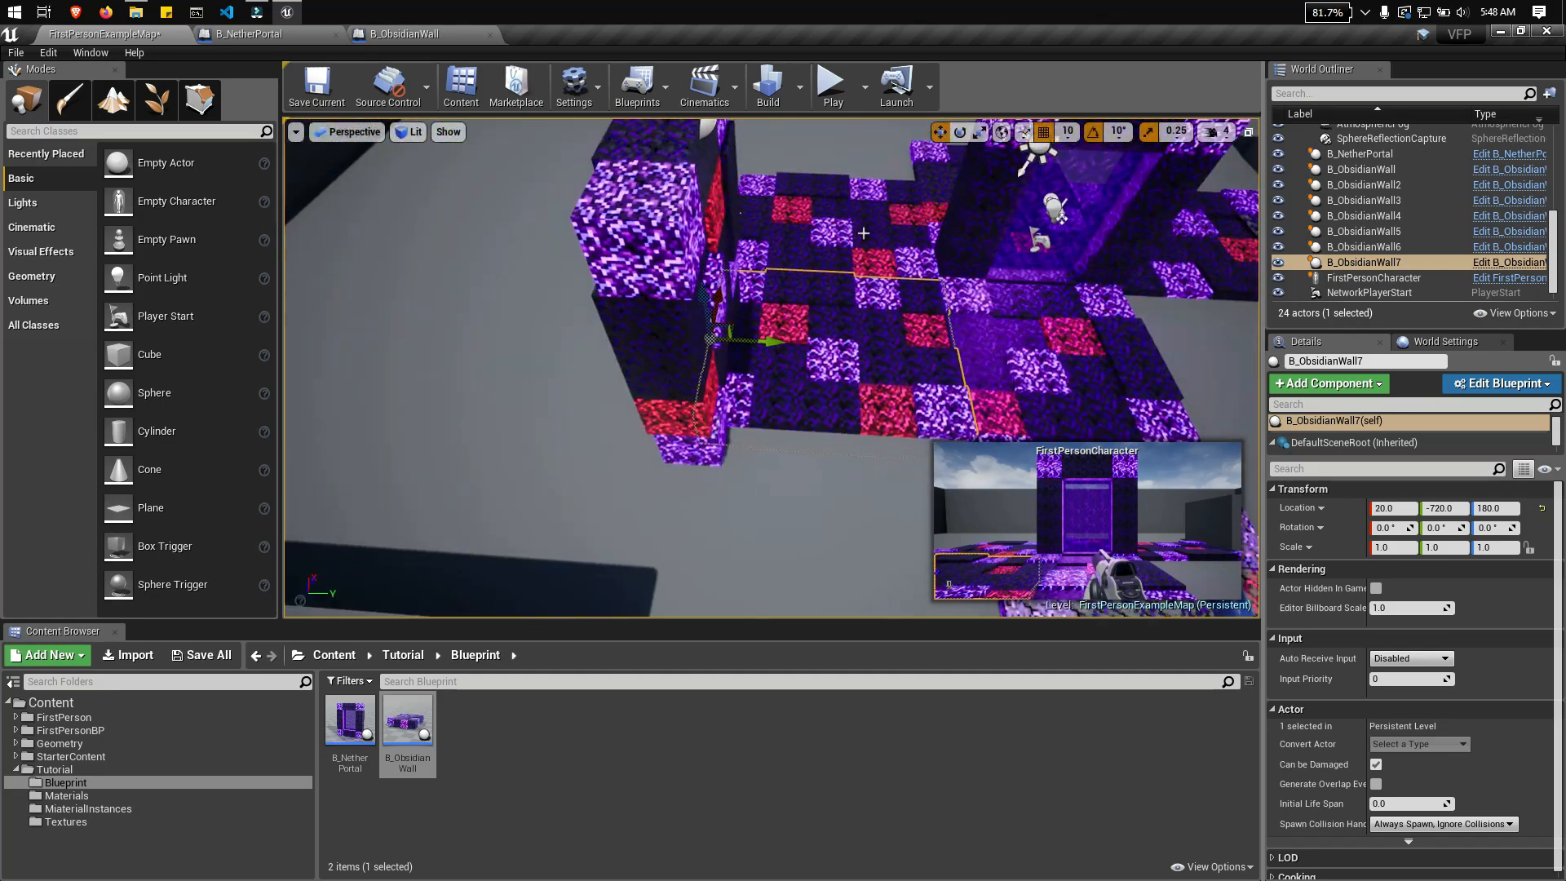
ctrl+click(979, 281)
alt+drag(824, 354, 830, 358)
right_drag(783, 342, 832, 367)
Step: Select the four floor pieces on the negative Y side and shift them together along X
click(718, 305)
click(693, 400)
click(744, 225)
ctrl+click(718, 298)
ctrl+click(681, 408)
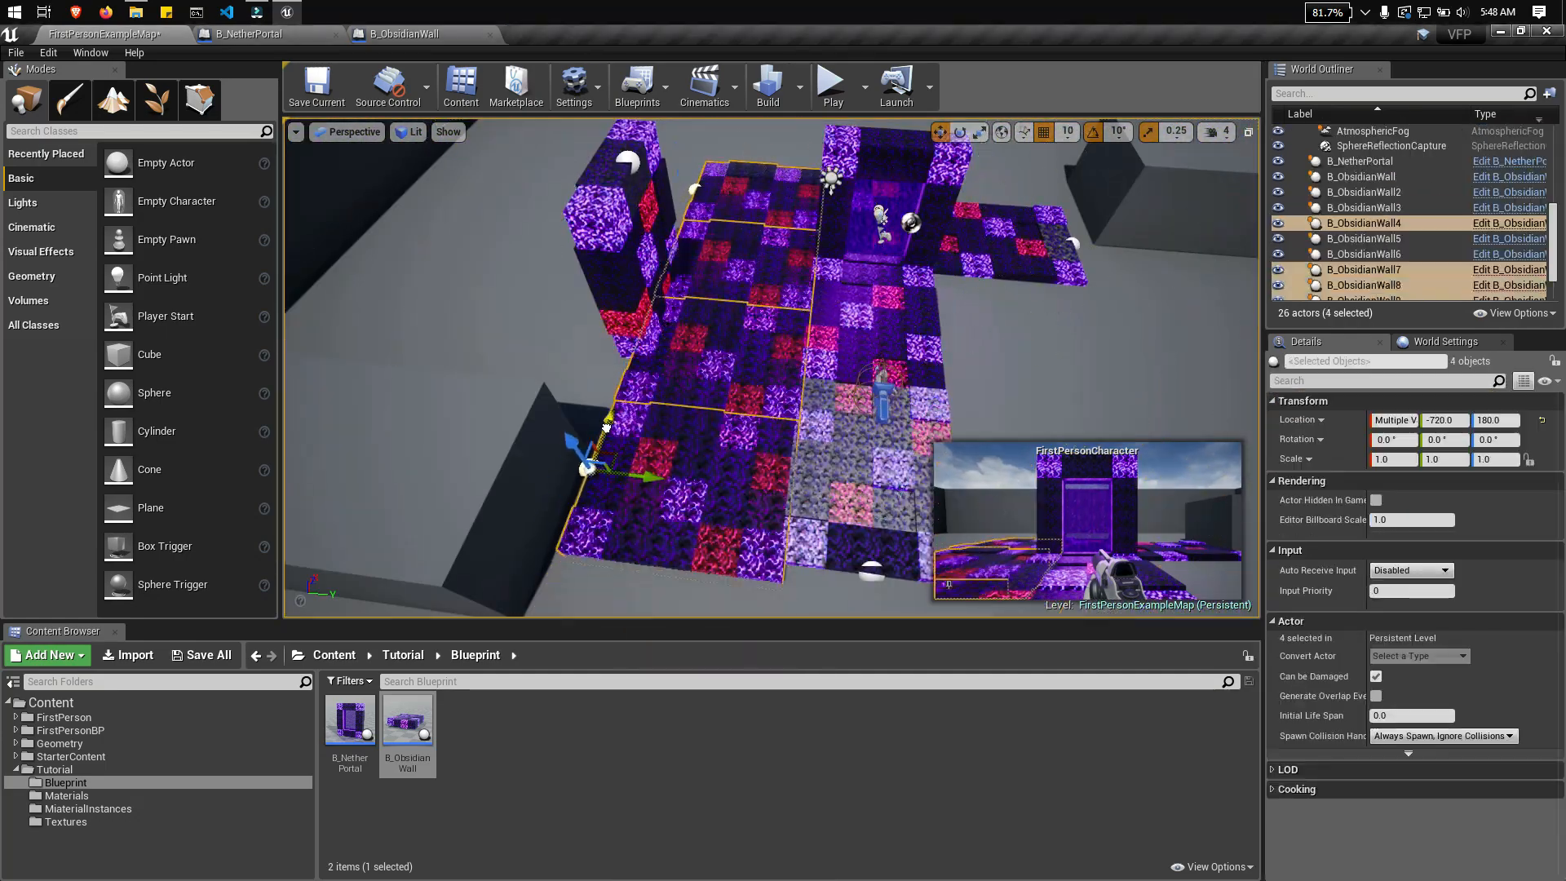
right_drag(607, 428, 879, 356)
Step: Duplicate the positive Y side floor piece three times along X to complete the other half of the floor
click(746, 432)
mouse_move(747, 432)
right_down()
mouse_move(709, 462)
mouse_move(766, 422)
right_up()
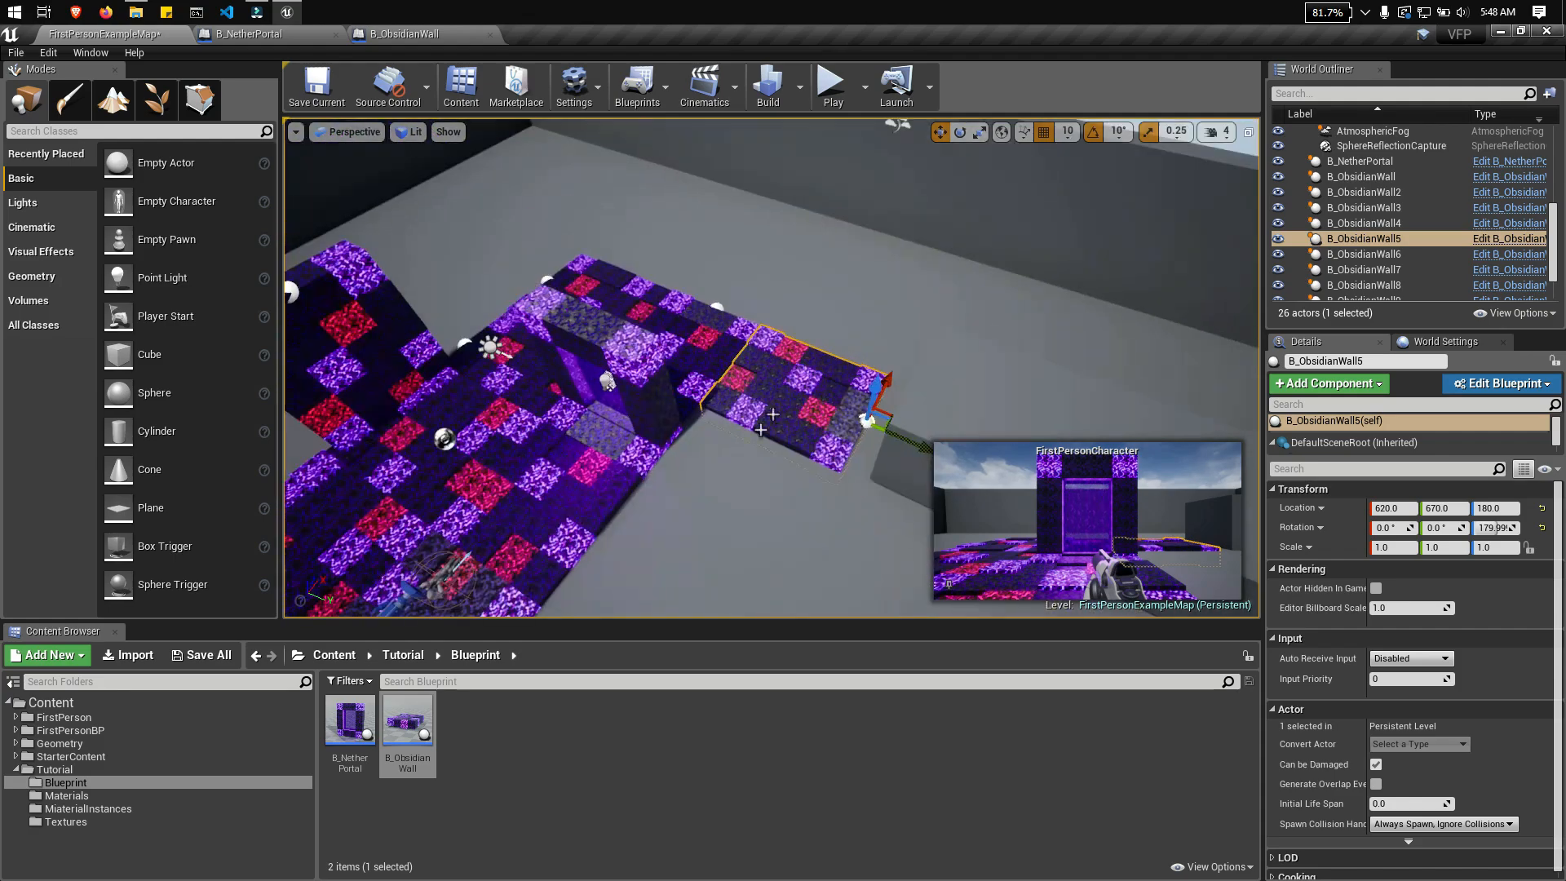
alt+drag(887, 382, 819, 507)
right_drag(815, 489, 734, 465)
ctrl+click(930, 342)
alt+drag(808, 453, 391, 518)
Step: Set the upright obsidian wall against the floor's outer edge at Y -730 and slide it along X to the edge's end
right_drag(637, 457, 628, 371)
click(644, 351)
drag(748, 364, 758, 366)
right_drag(758, 367, 620, 343)
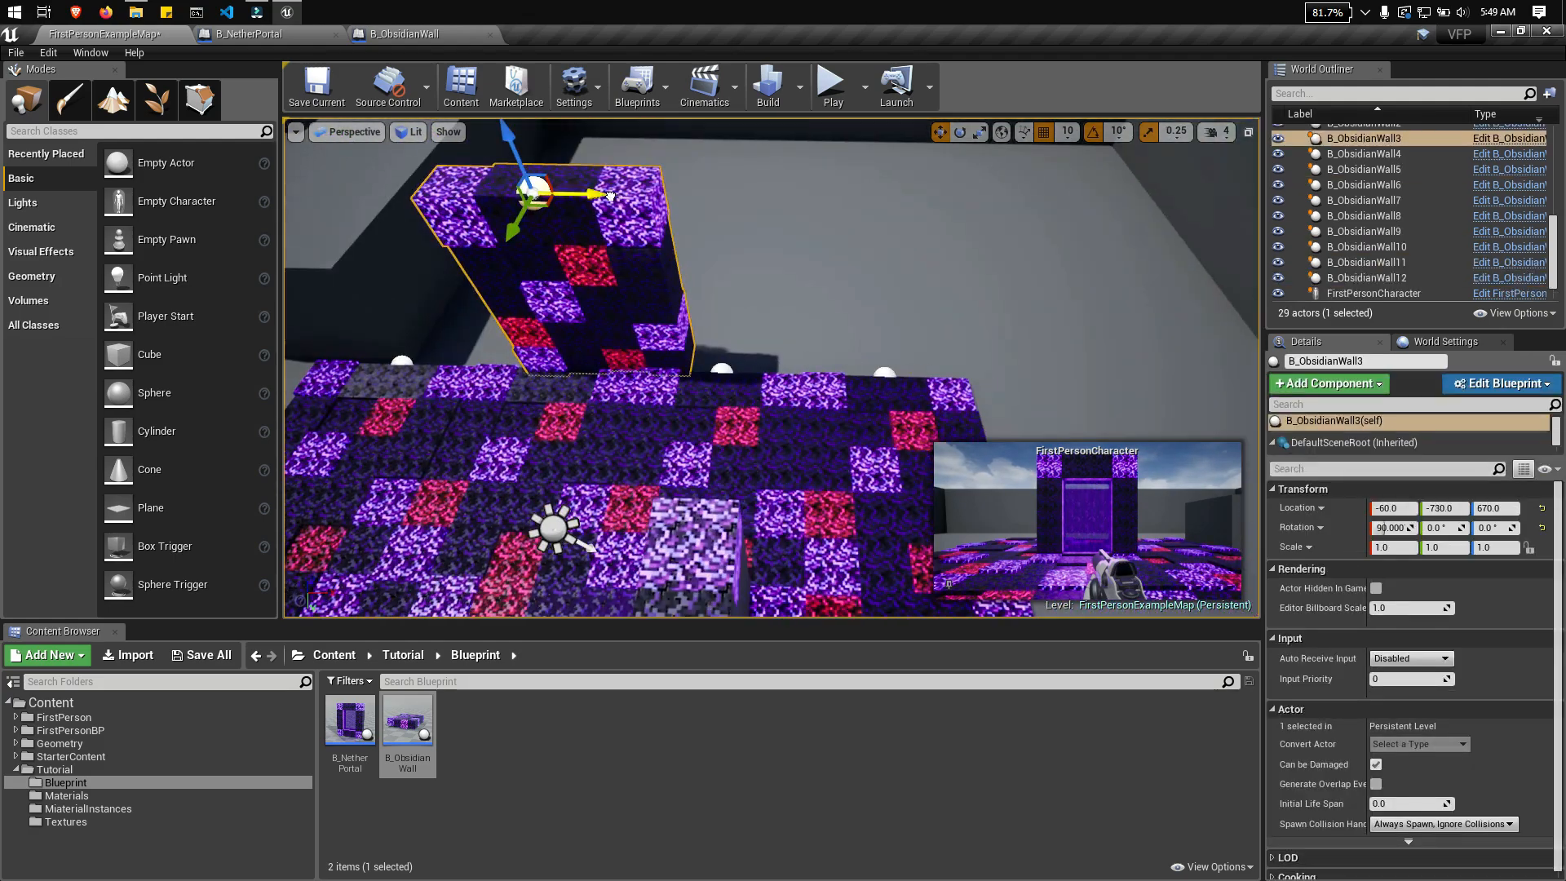
drag(1002, 205, 1014, 206)
right_drag(1014, 206, 881, 196)
Step: Move the arena's BigWall back to about X -763, Y -1350, clear of the obsidian wall
key(e)
click(636, 220)
drag(652, 199, 628, 245)
right_drag(628, 245, 718, 269)
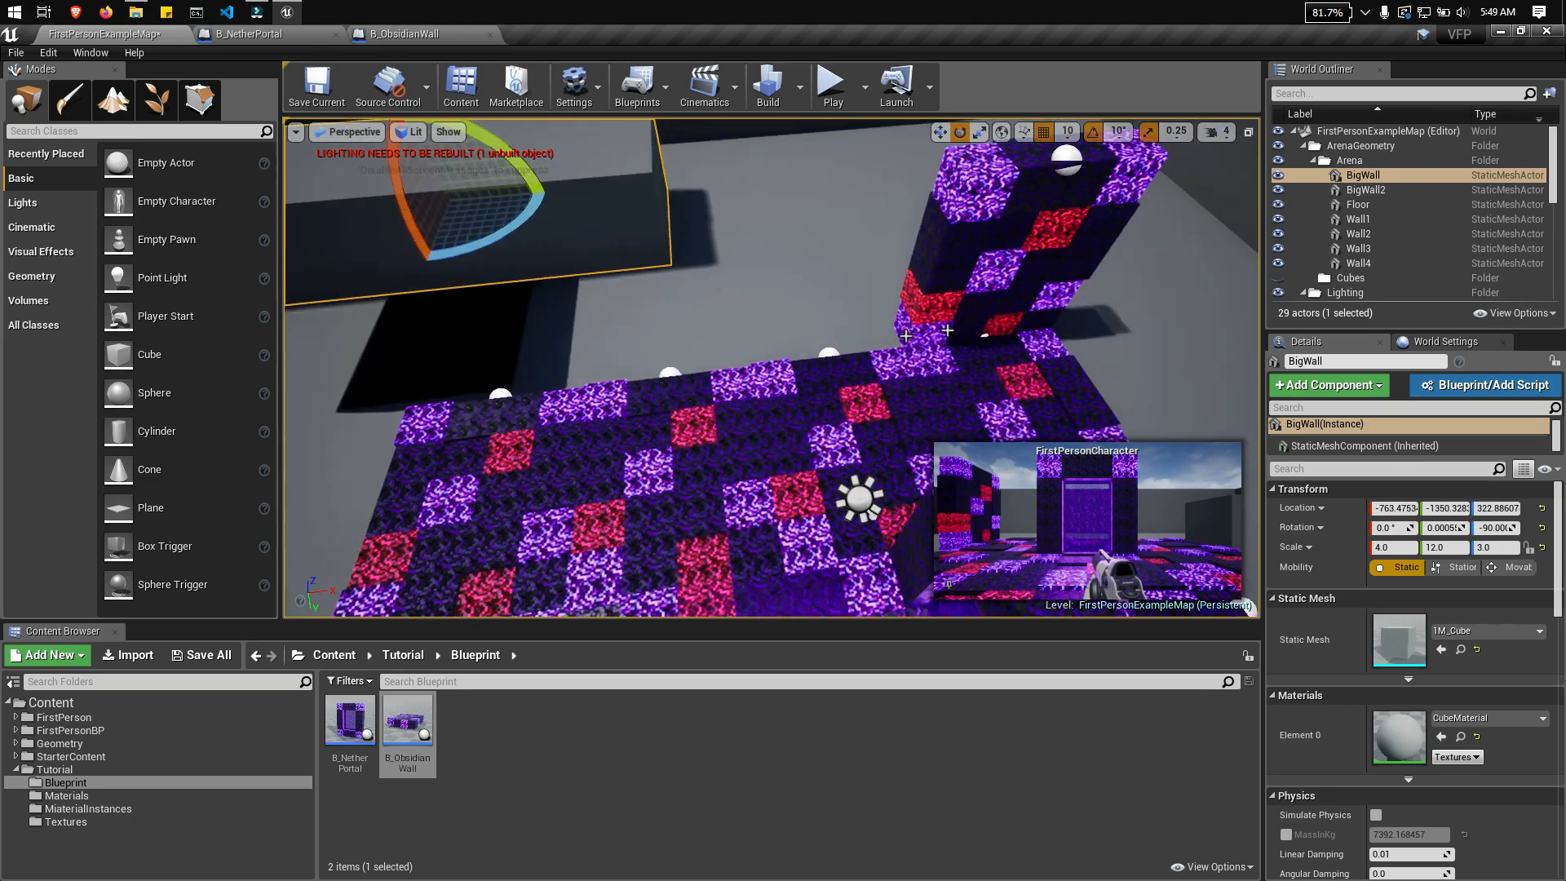
Step: Duplicate the upright obsidian wall three times along X to form a continuous four-panel side wall
click(1011, 245)
alt+drag(1053, 204, 1065, 206)
ctrl+click(848, 327)
alt+drag(769, 261, 416, 245)
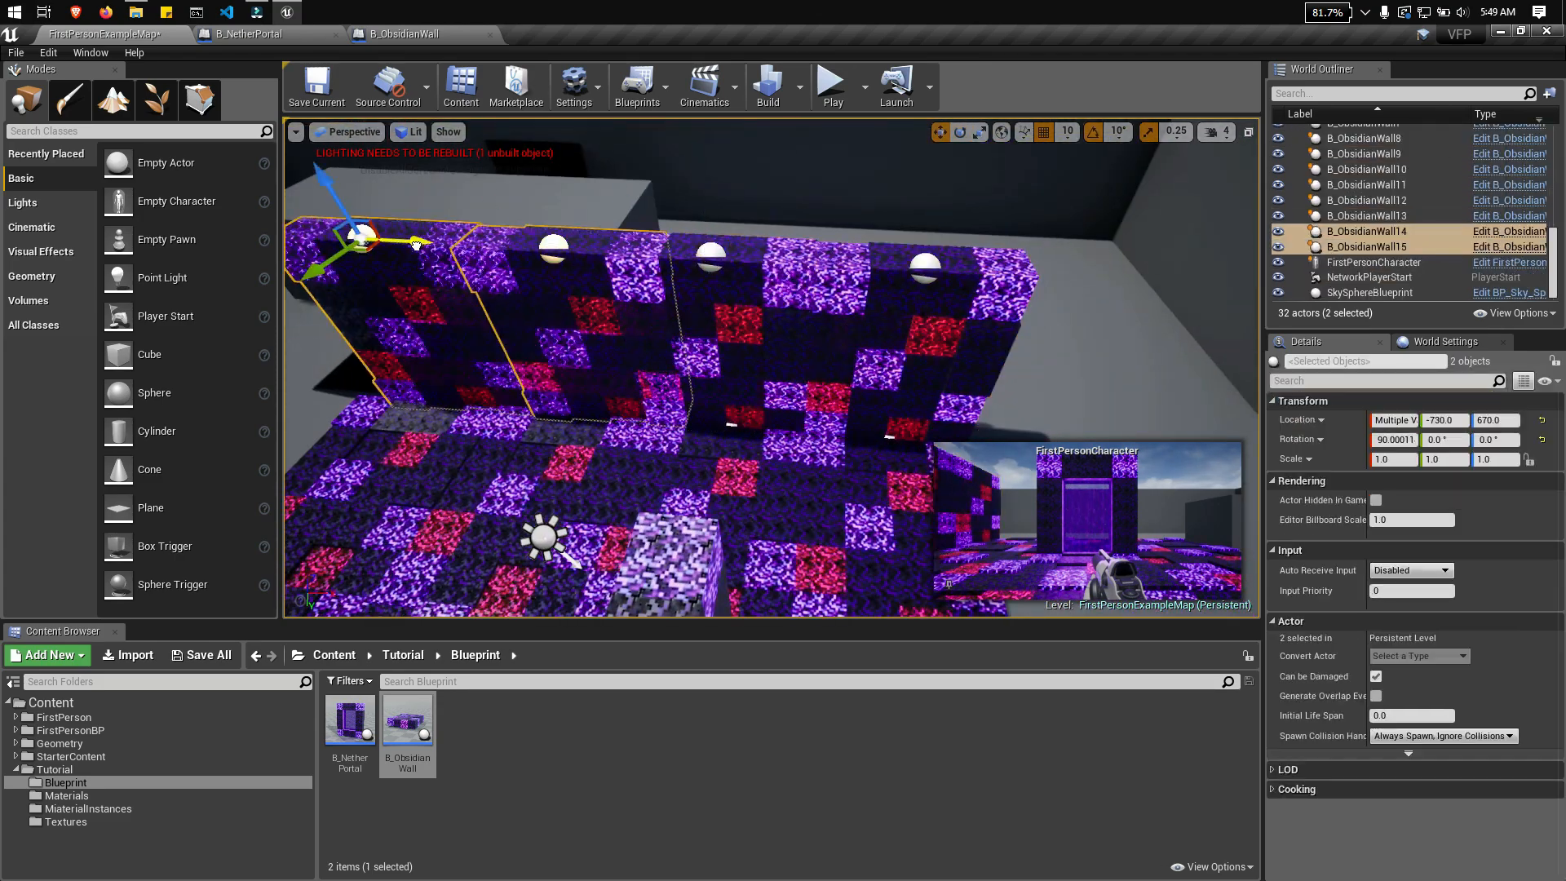
Step: Duplicate the four-panel side wall, flip the copies to -90° X rotation, and move them to the floor's opposite edge
ctrl+click(706, 314)
ctrl+click(764, 233)
right_drag(763, 232, 881, 277)
alt+drag(589, 544, 602, 542)
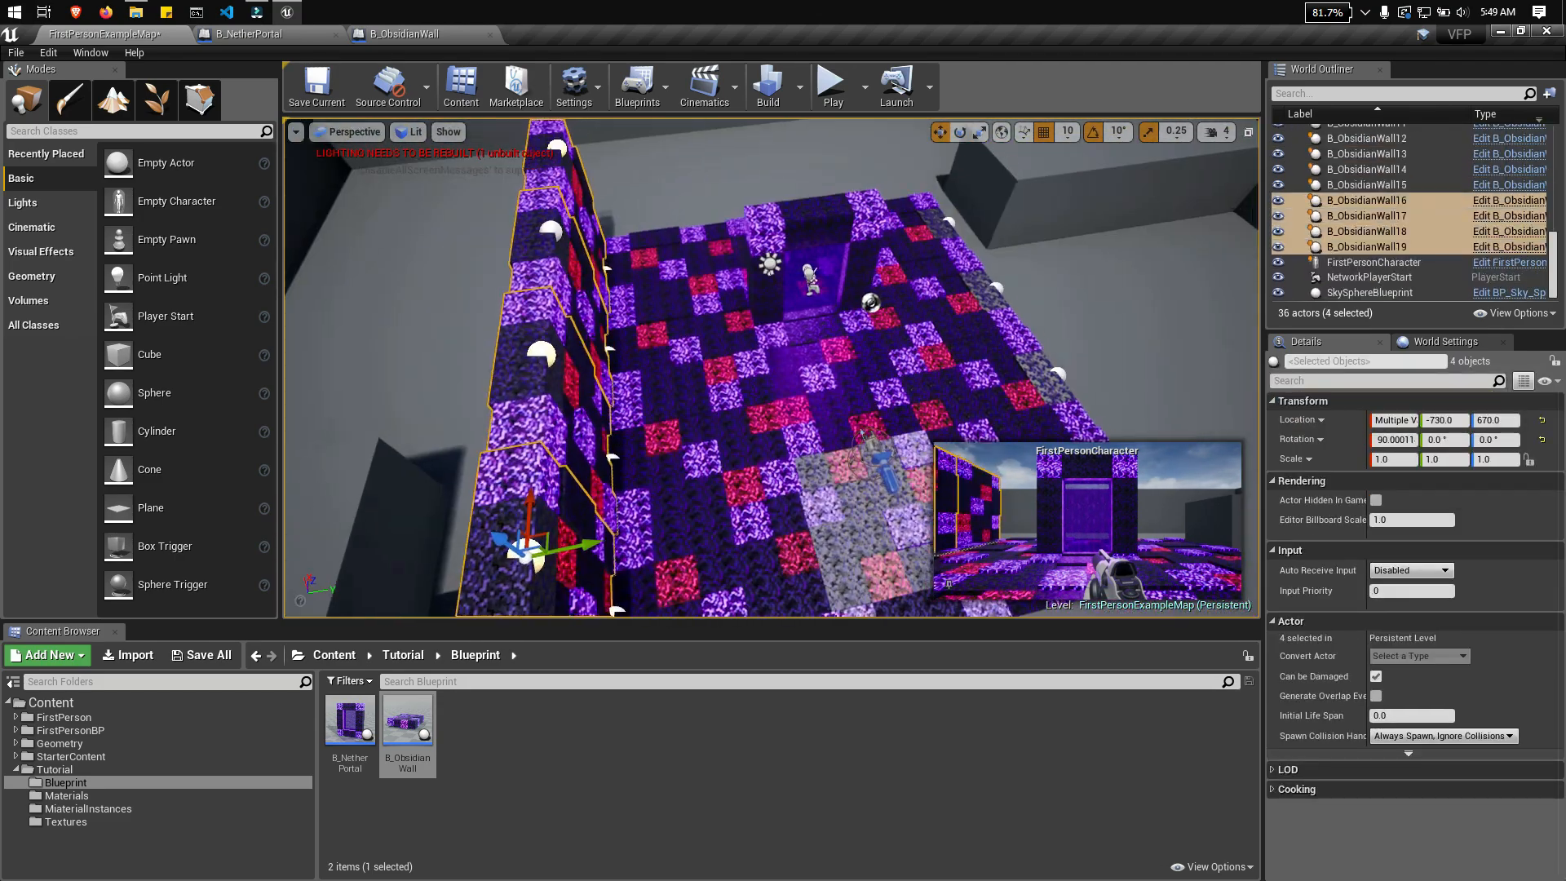
right_drag(898, 327, 991, 303)
key(e)
drag(991, 303, 975, 392)
right_drag(975, 392, 921, 327)
drag(789, 576, 791, 578)
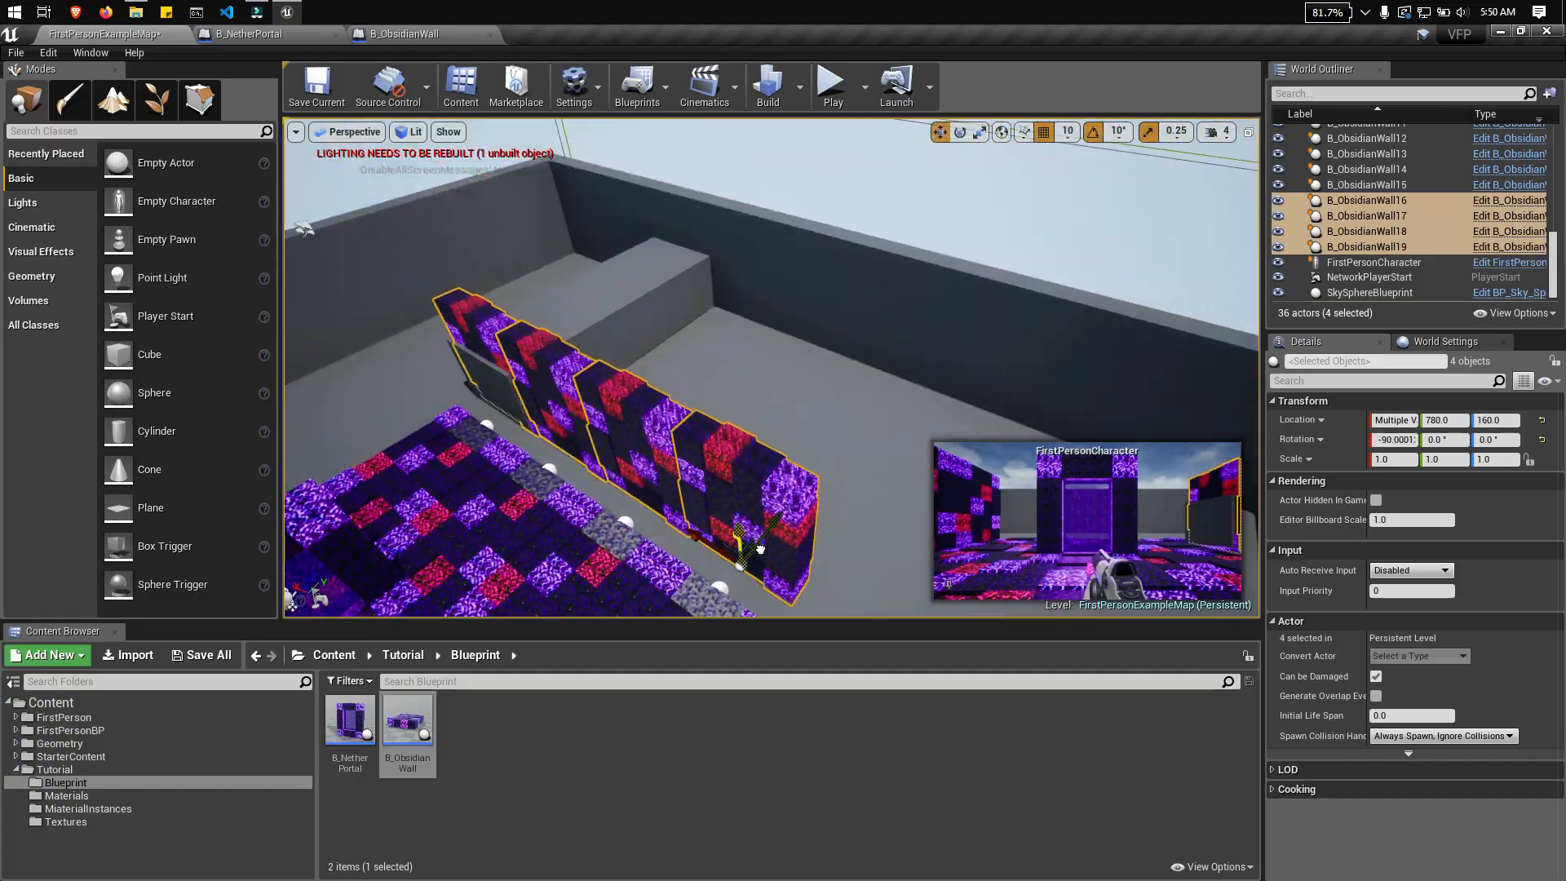
right_drag(760, 549, 678, 594)
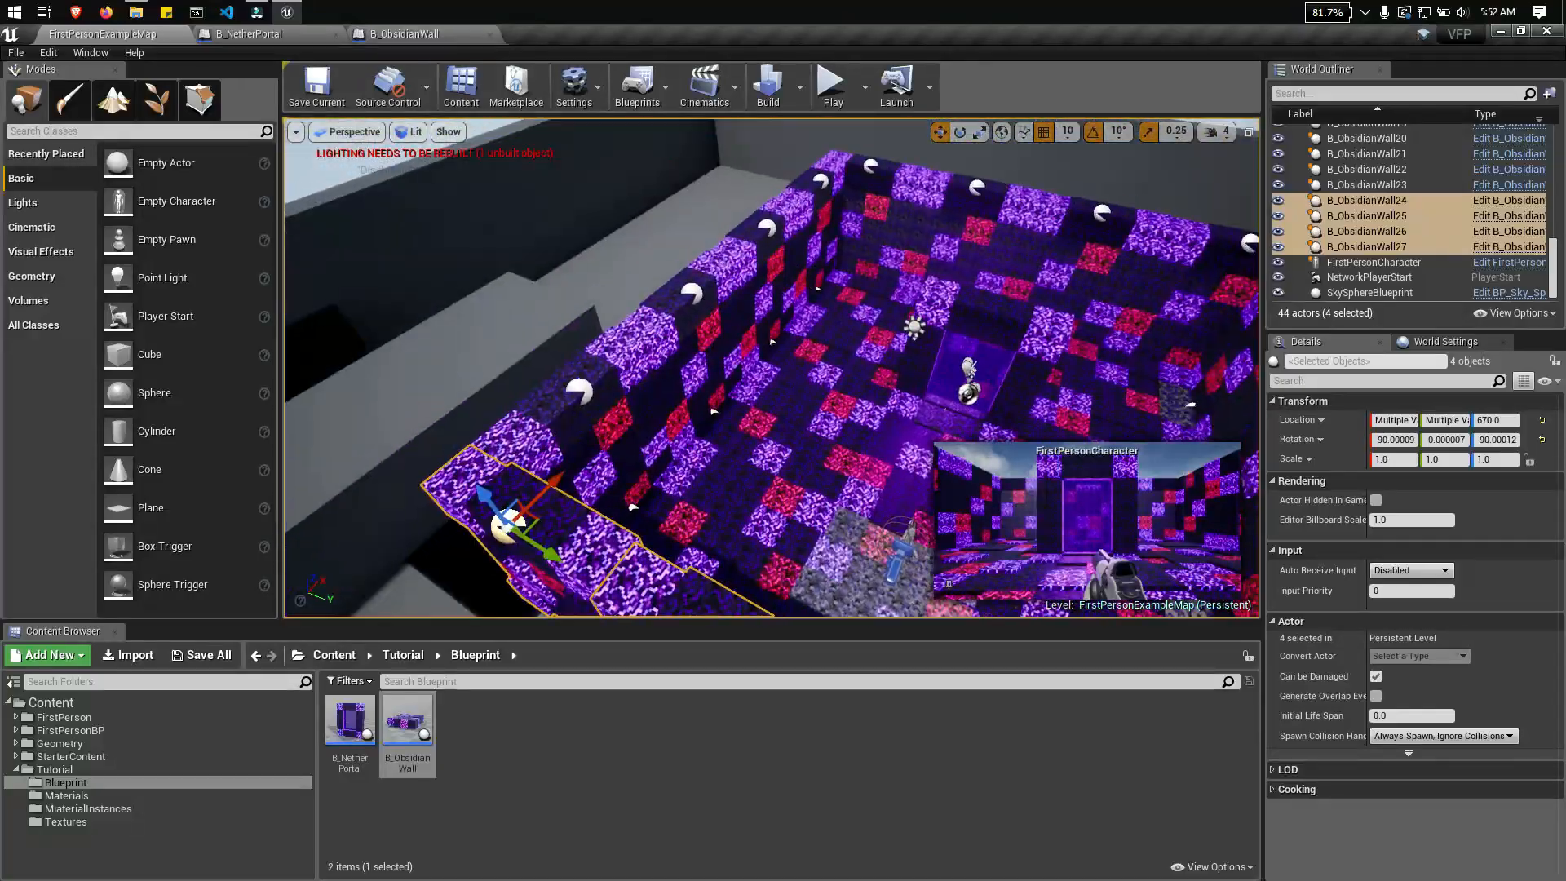
Step: Apply the obsidian material to the BigWall slab that roofs the room
click(566, 331)
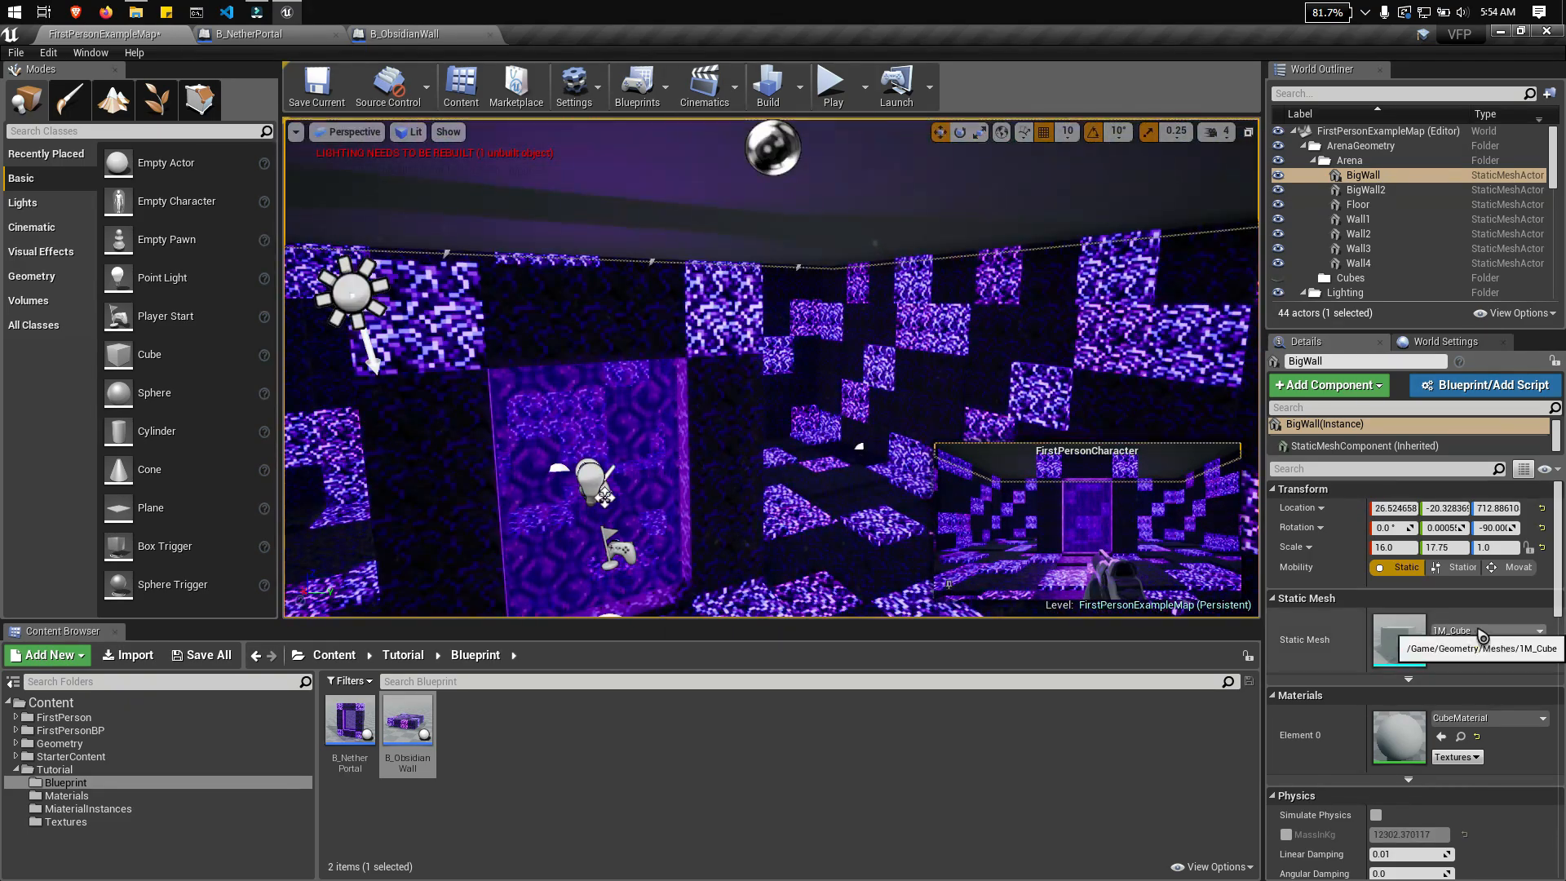
click(1496, 633)
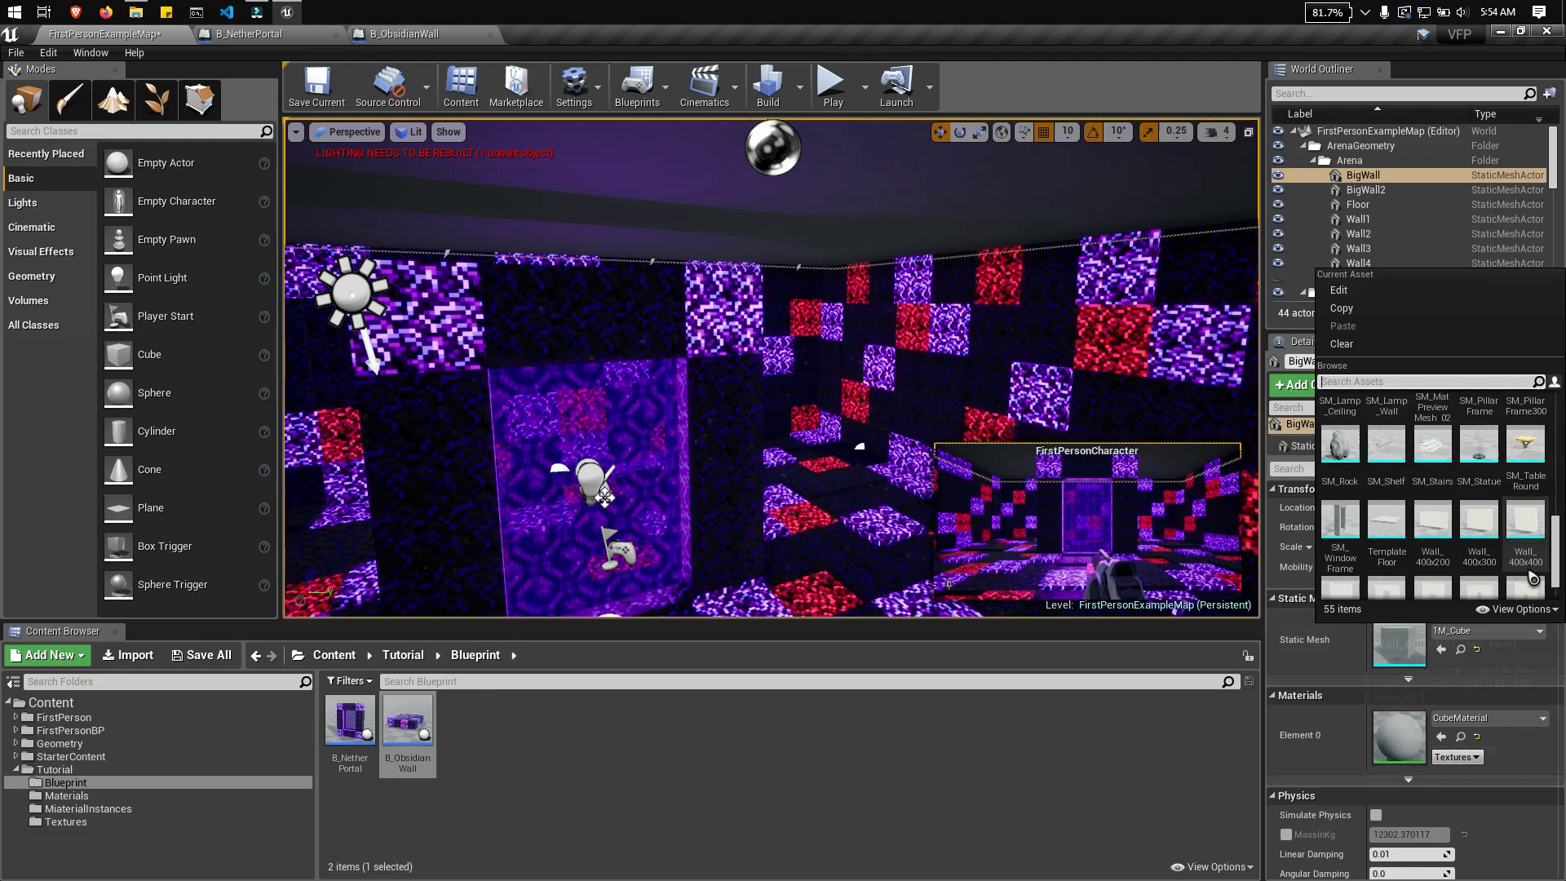
click(1488, 718)
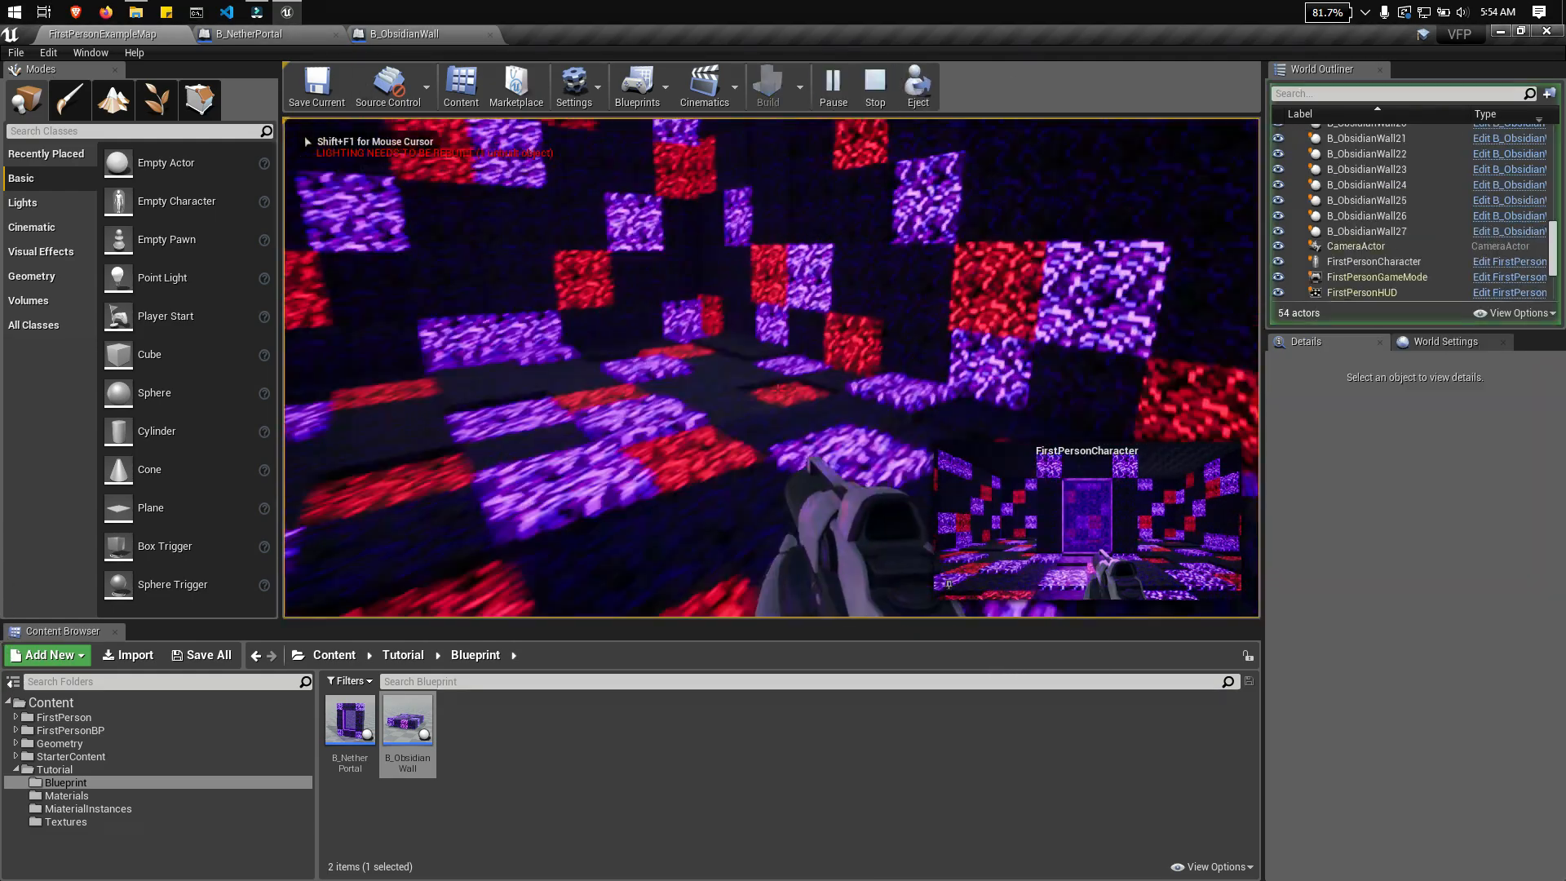
Step: Build the level's lighting and close the message log
click(767, 86)
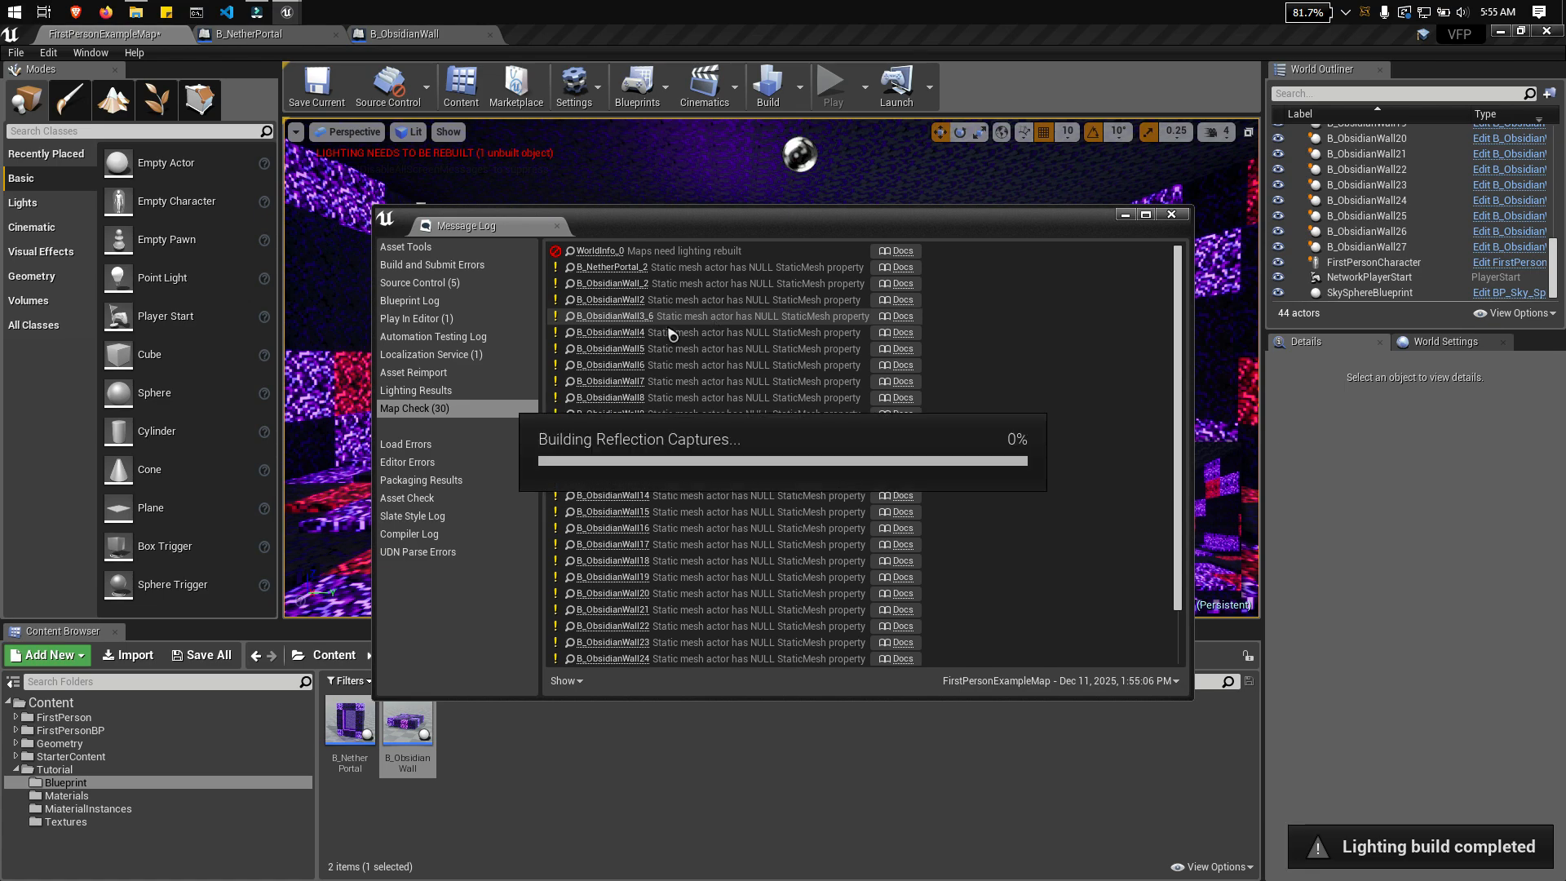
click(1172, 215)
Step: Move the FirstPersonCharacter back to X -550 and Z about 286, facing the portal, and save the map
click(881, 350)
right_drag(865, 359, 1101, 351)
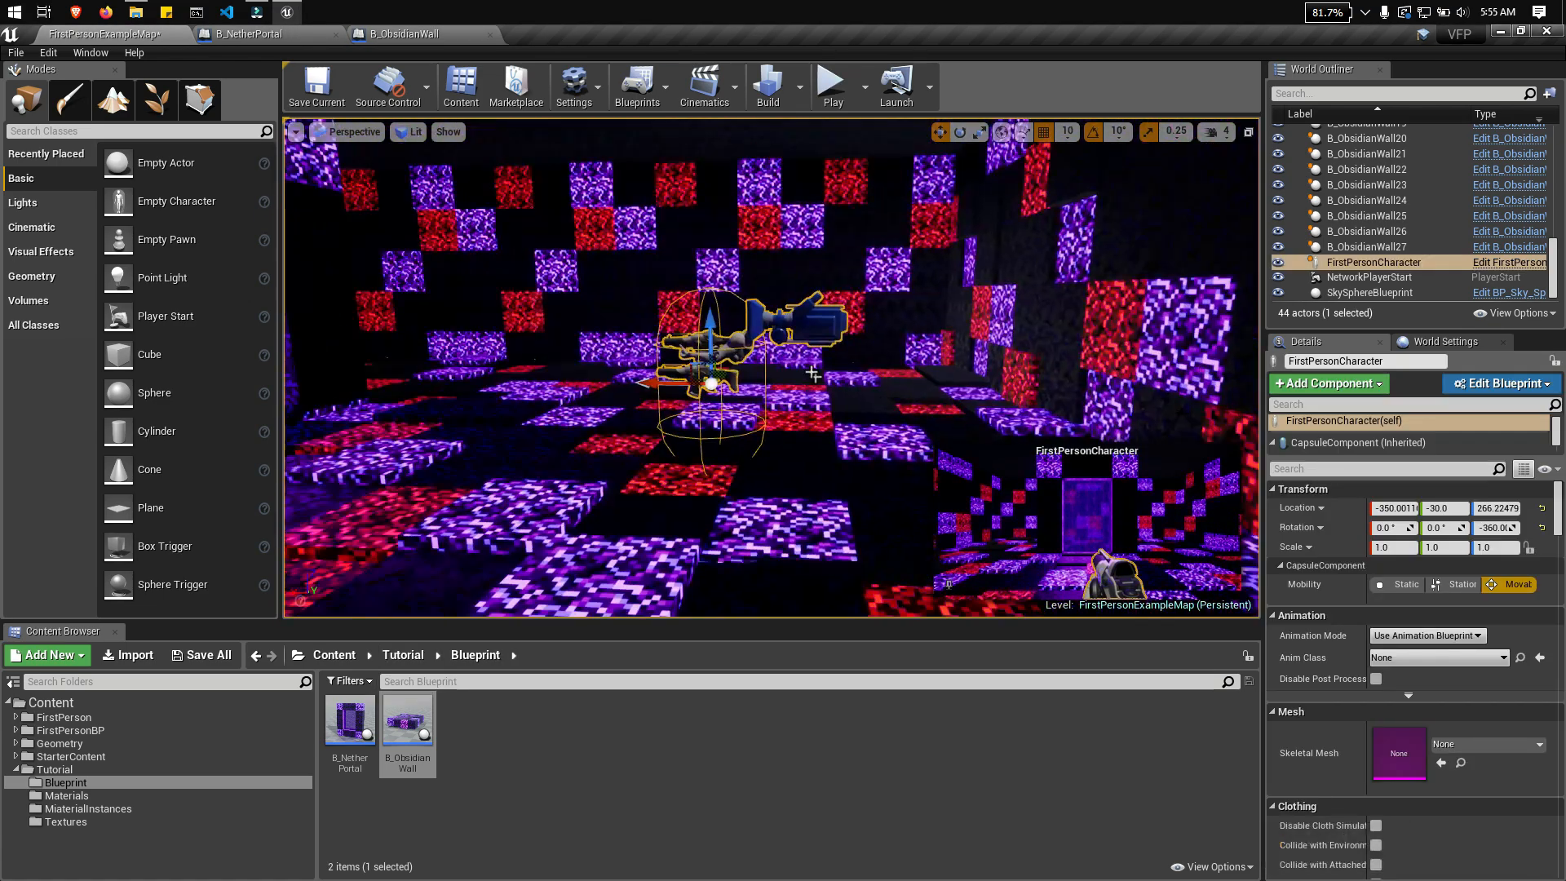
drag(665, 381, 860, 385)
drag(919, 327, 919, 308)
right_drag(897, 318, 561, 326)
key(ctrl+s)
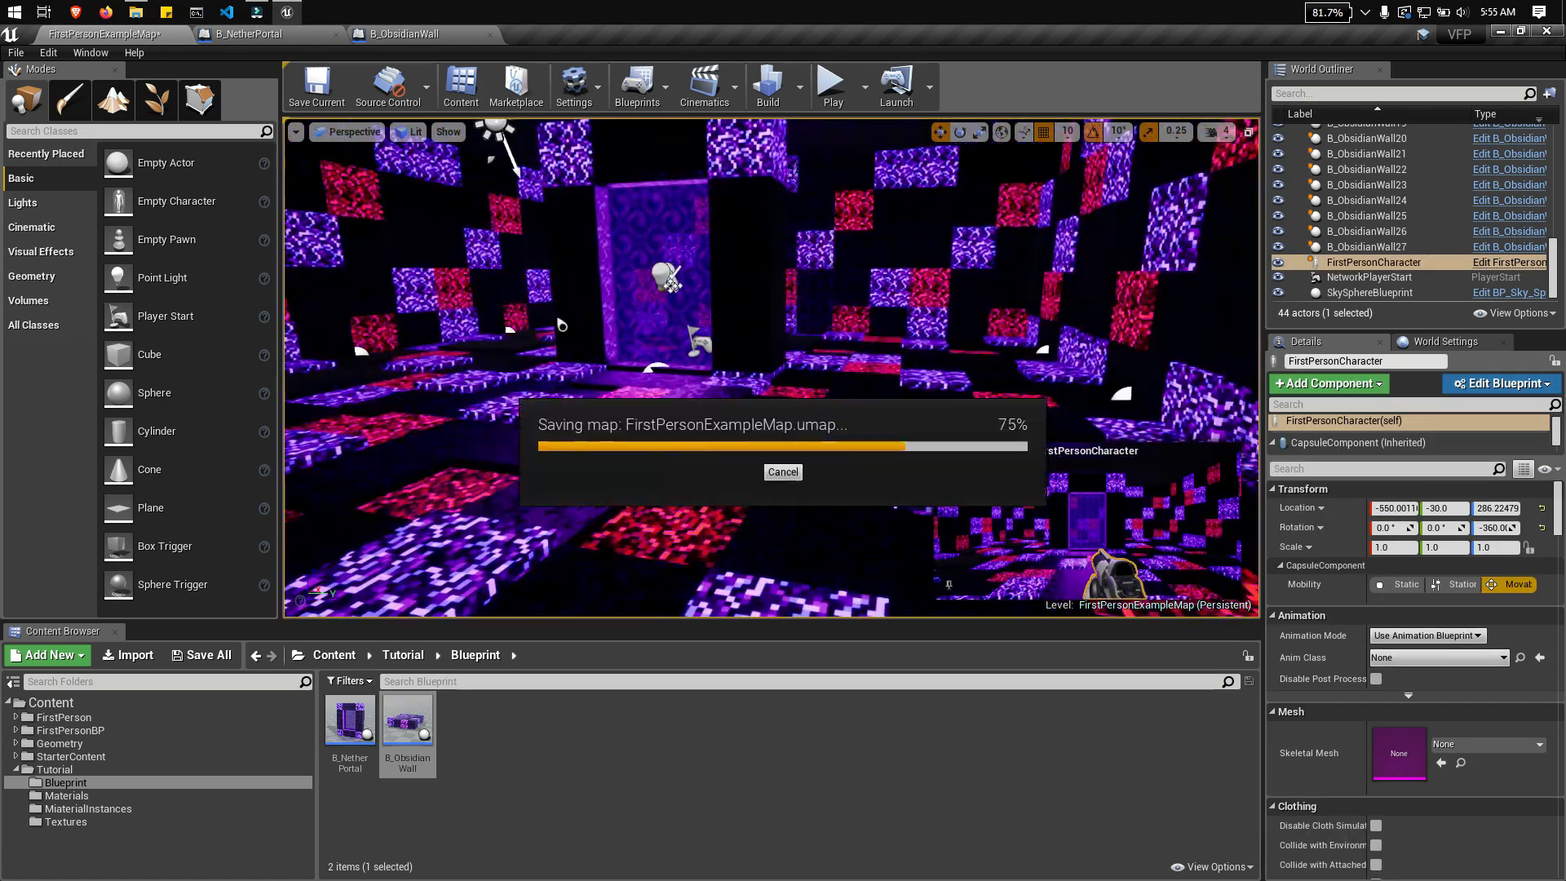
Step: Start playing the level in the viewport and walk around the nether portal to examine the obsidian room's walls and floor
click(830, 99)
click(823, 212)
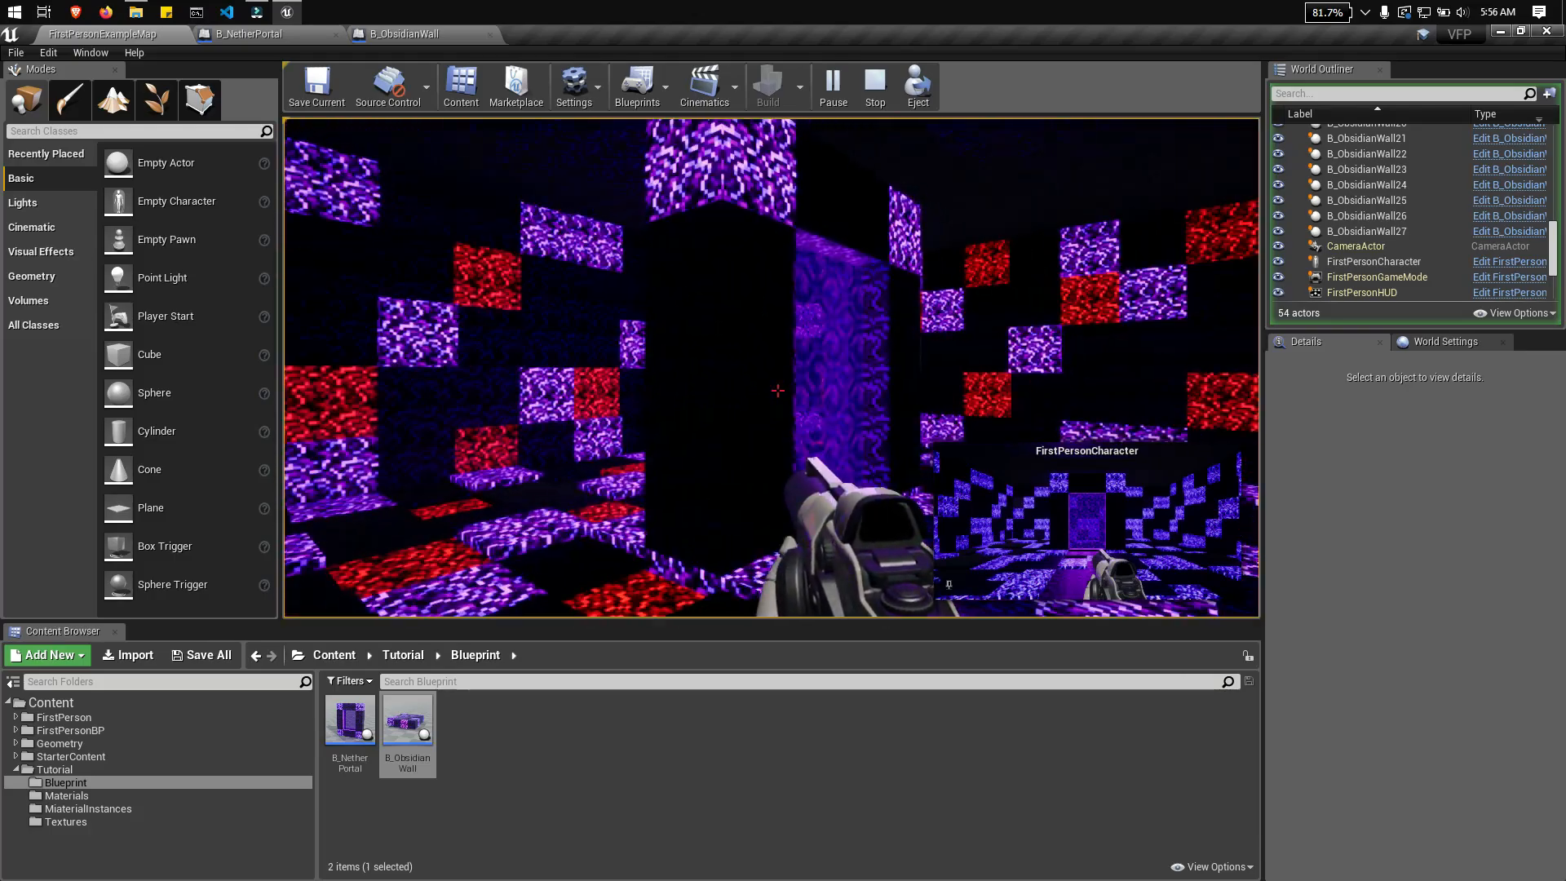
key(w)
key(d)
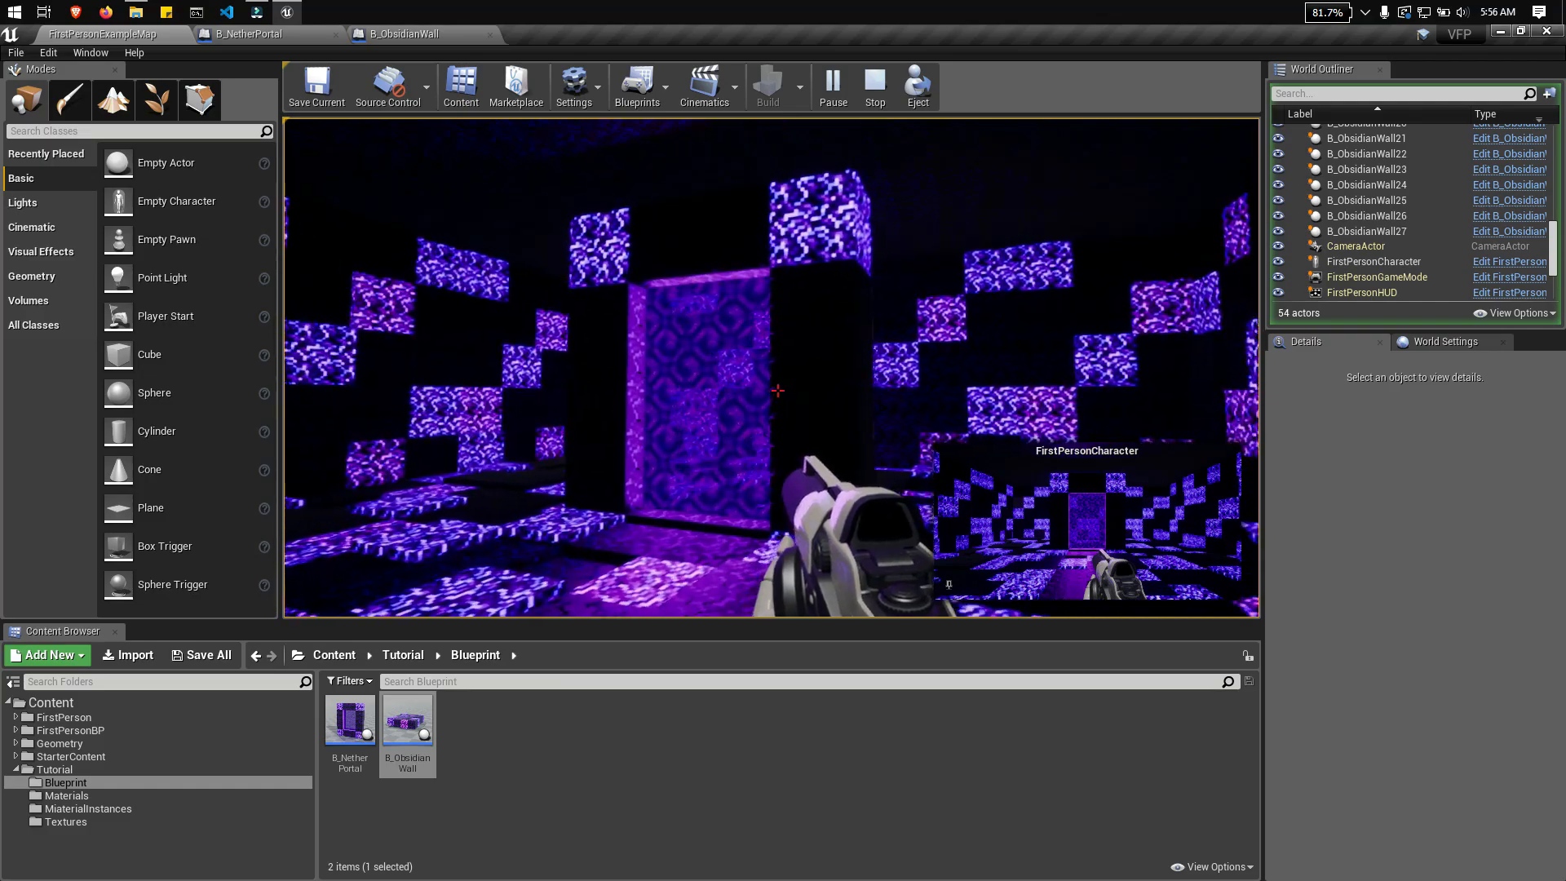
key(d)
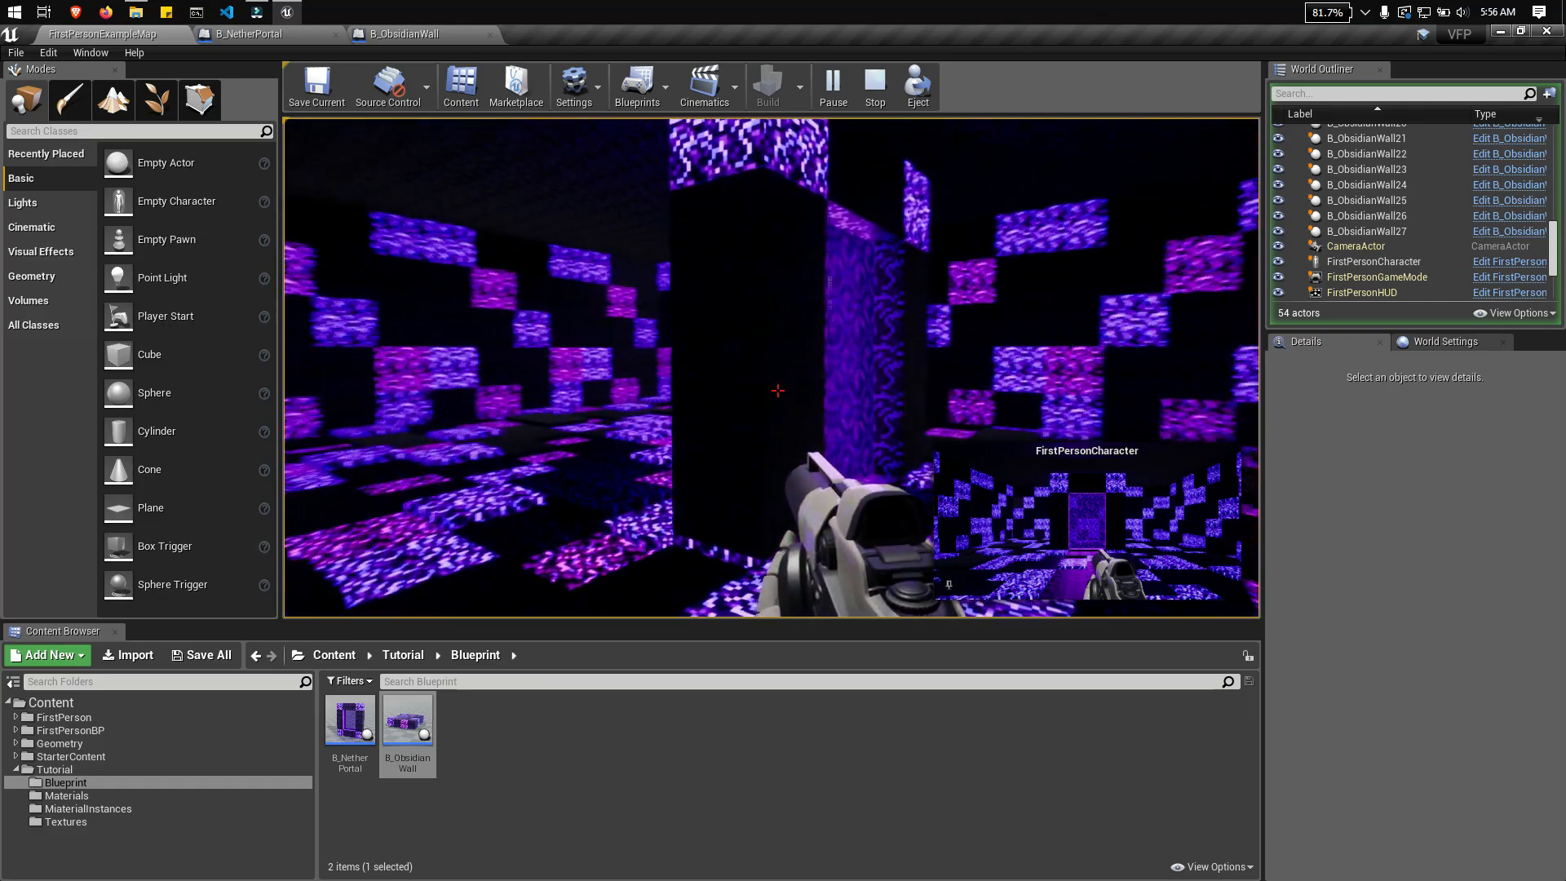
key(w)
key(a)
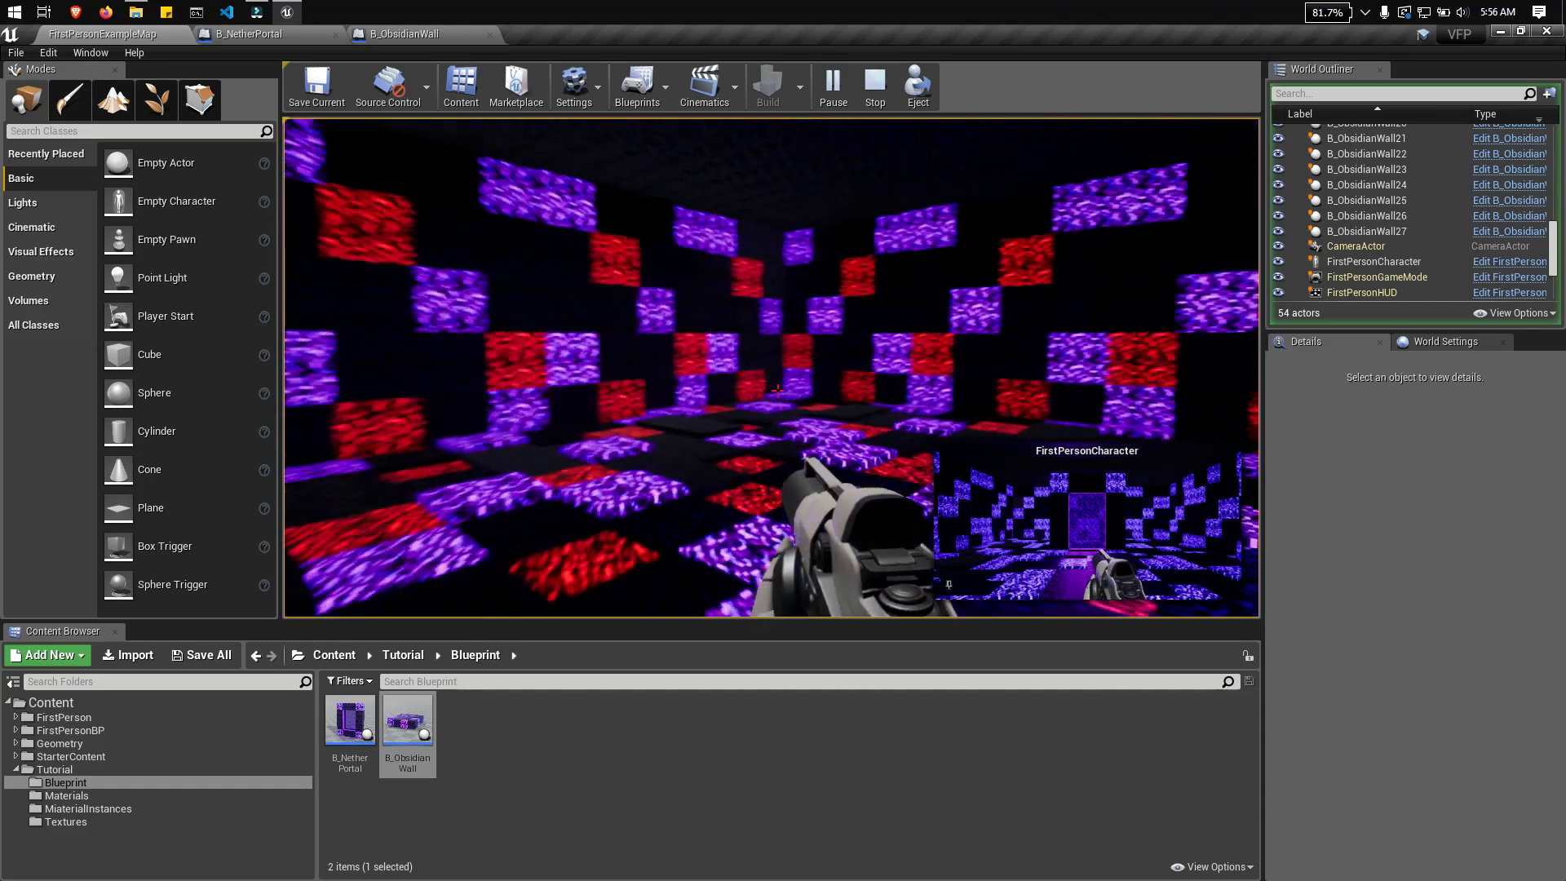
key(w)
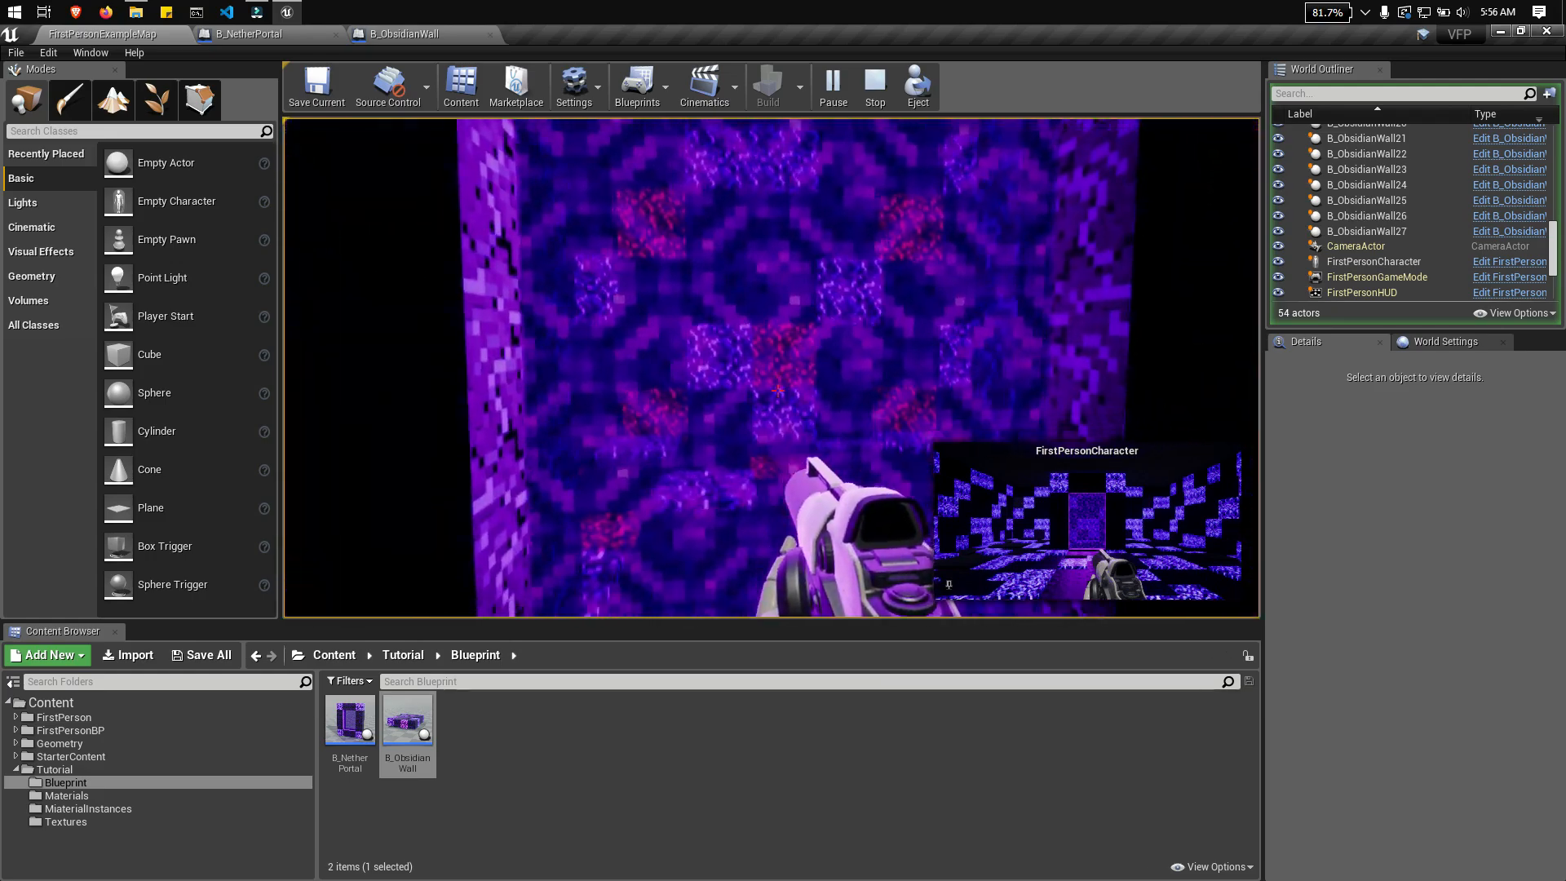
key(s)
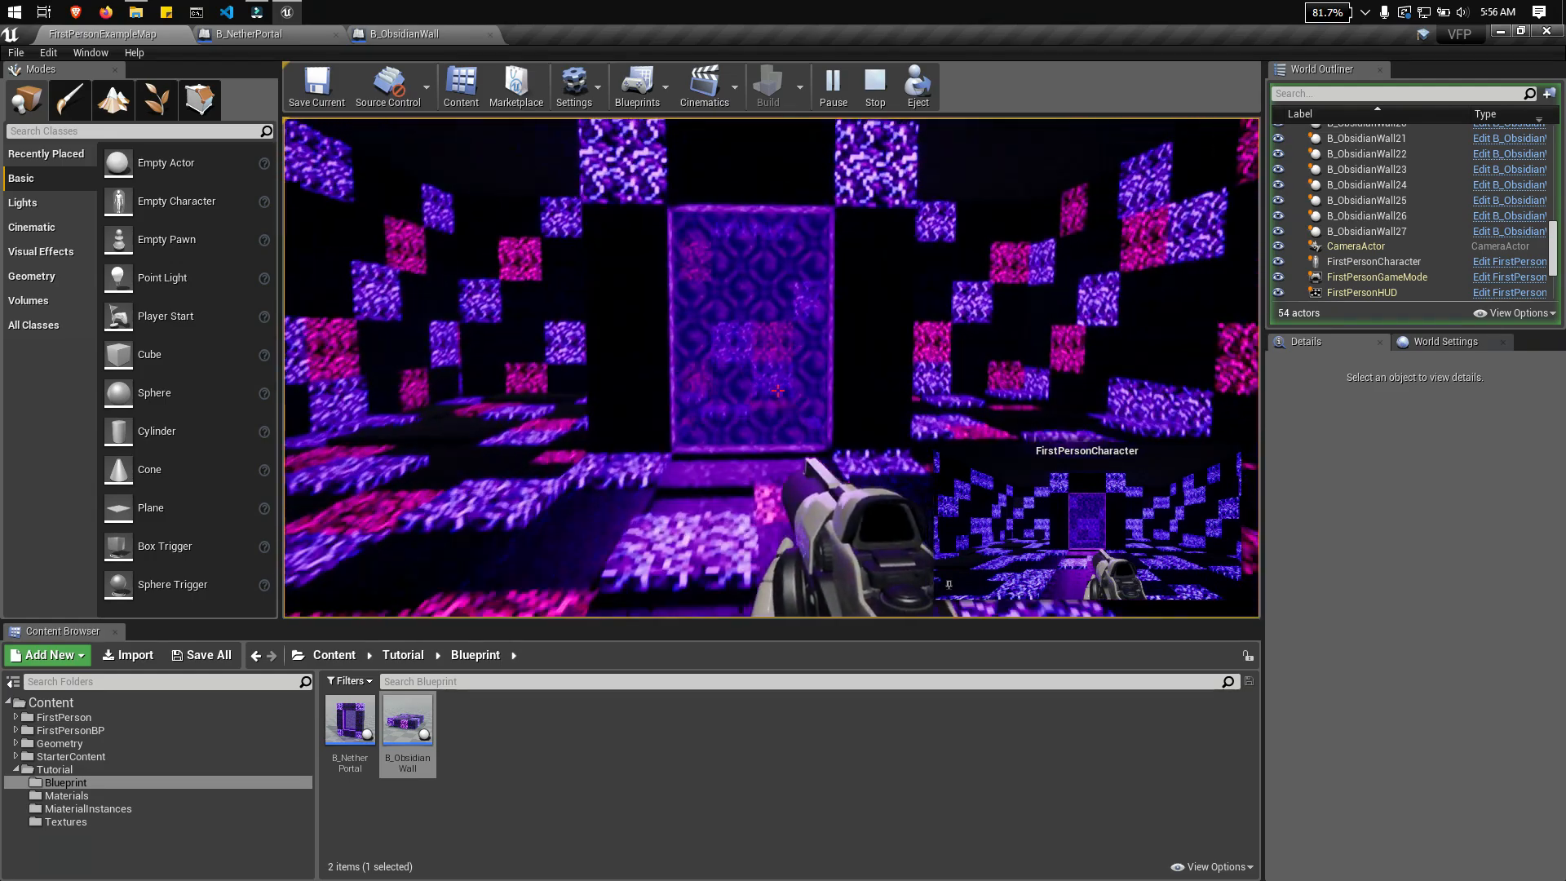
Step: Keep walking around the portal, approaching and backing away to examine its surface and the animated obsidian blocks from near and far
key(w)
key(d)
key(d)
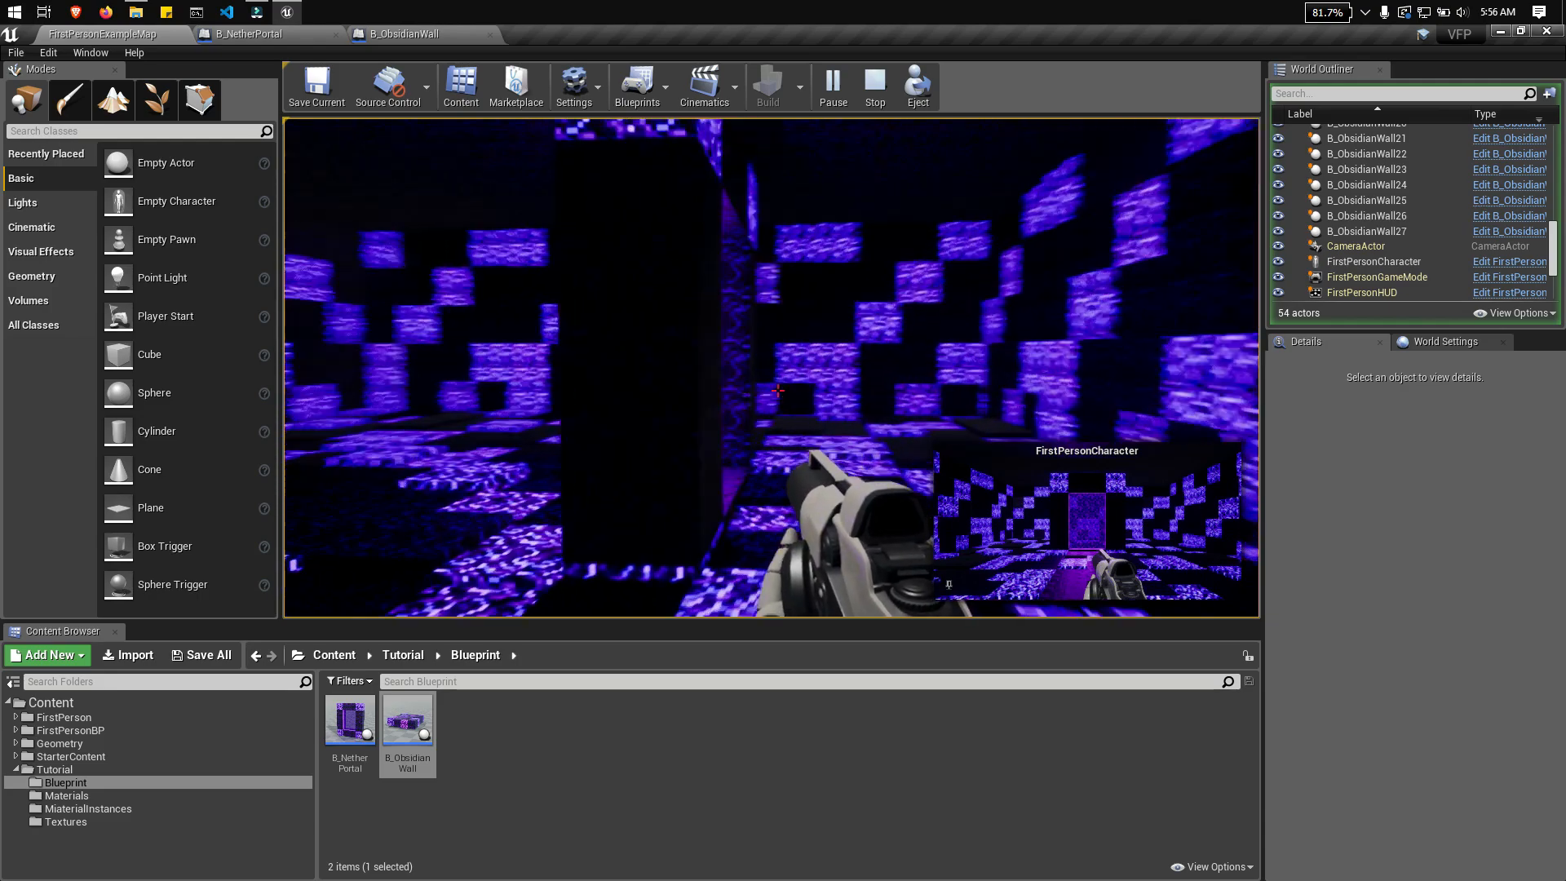
key(d)
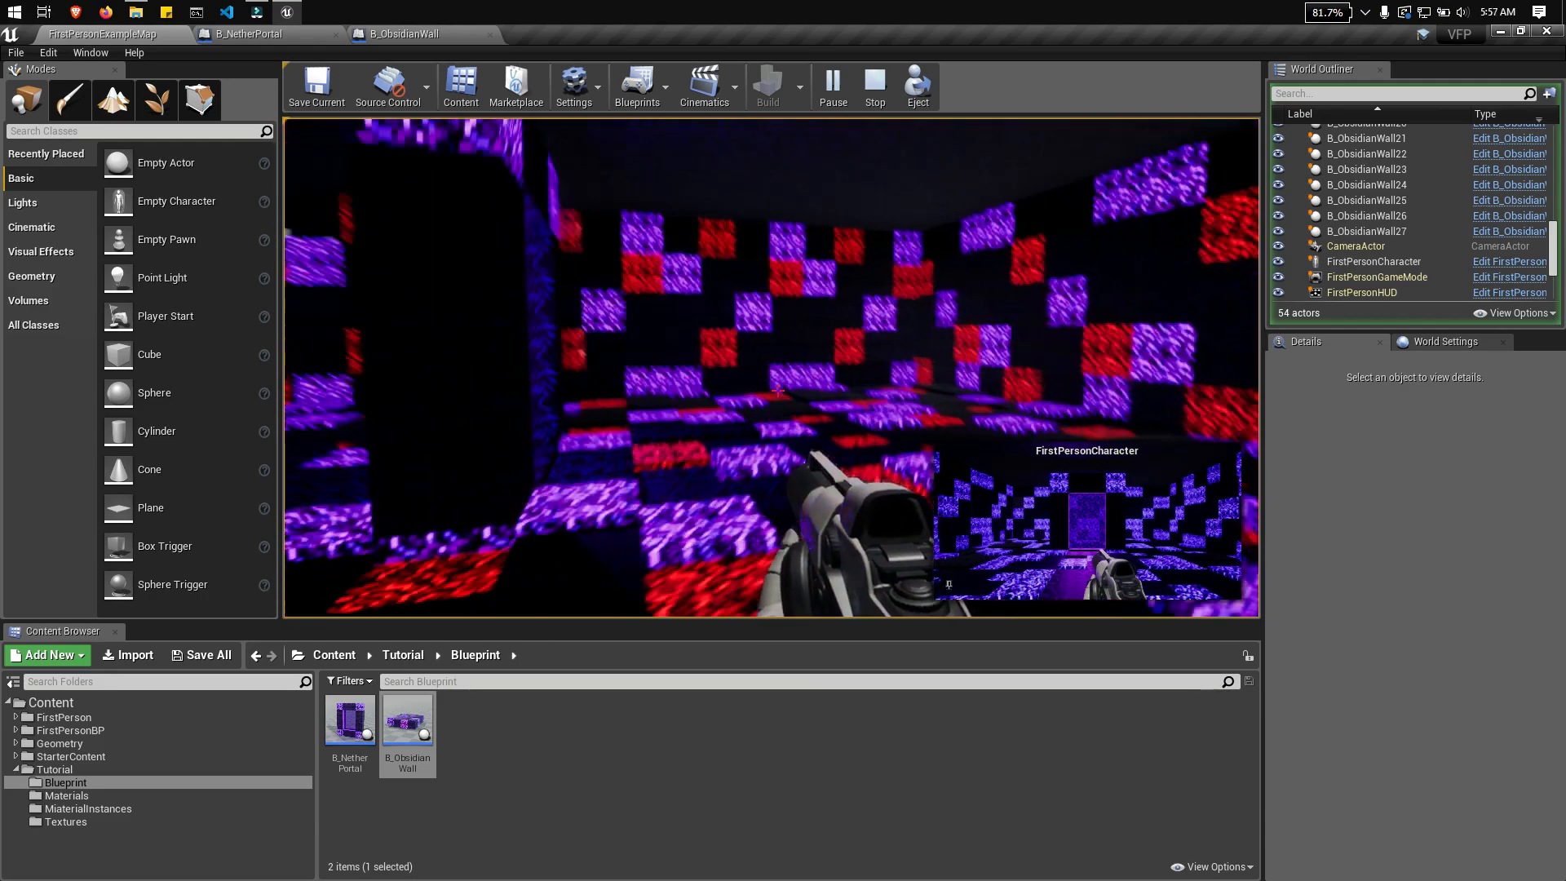
key(s)
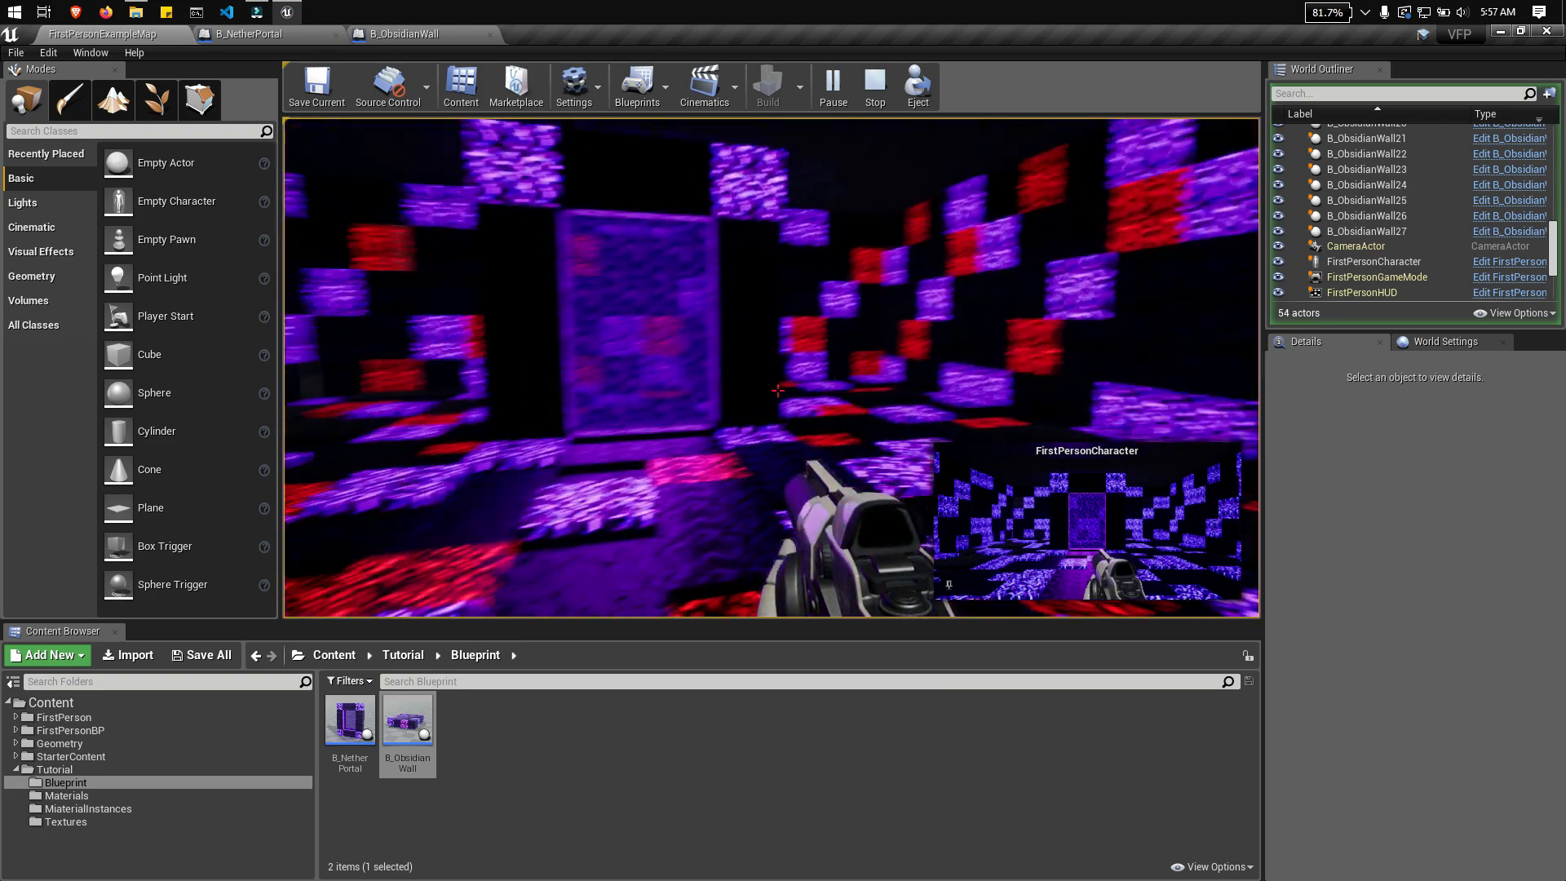
key(w)
key(s)
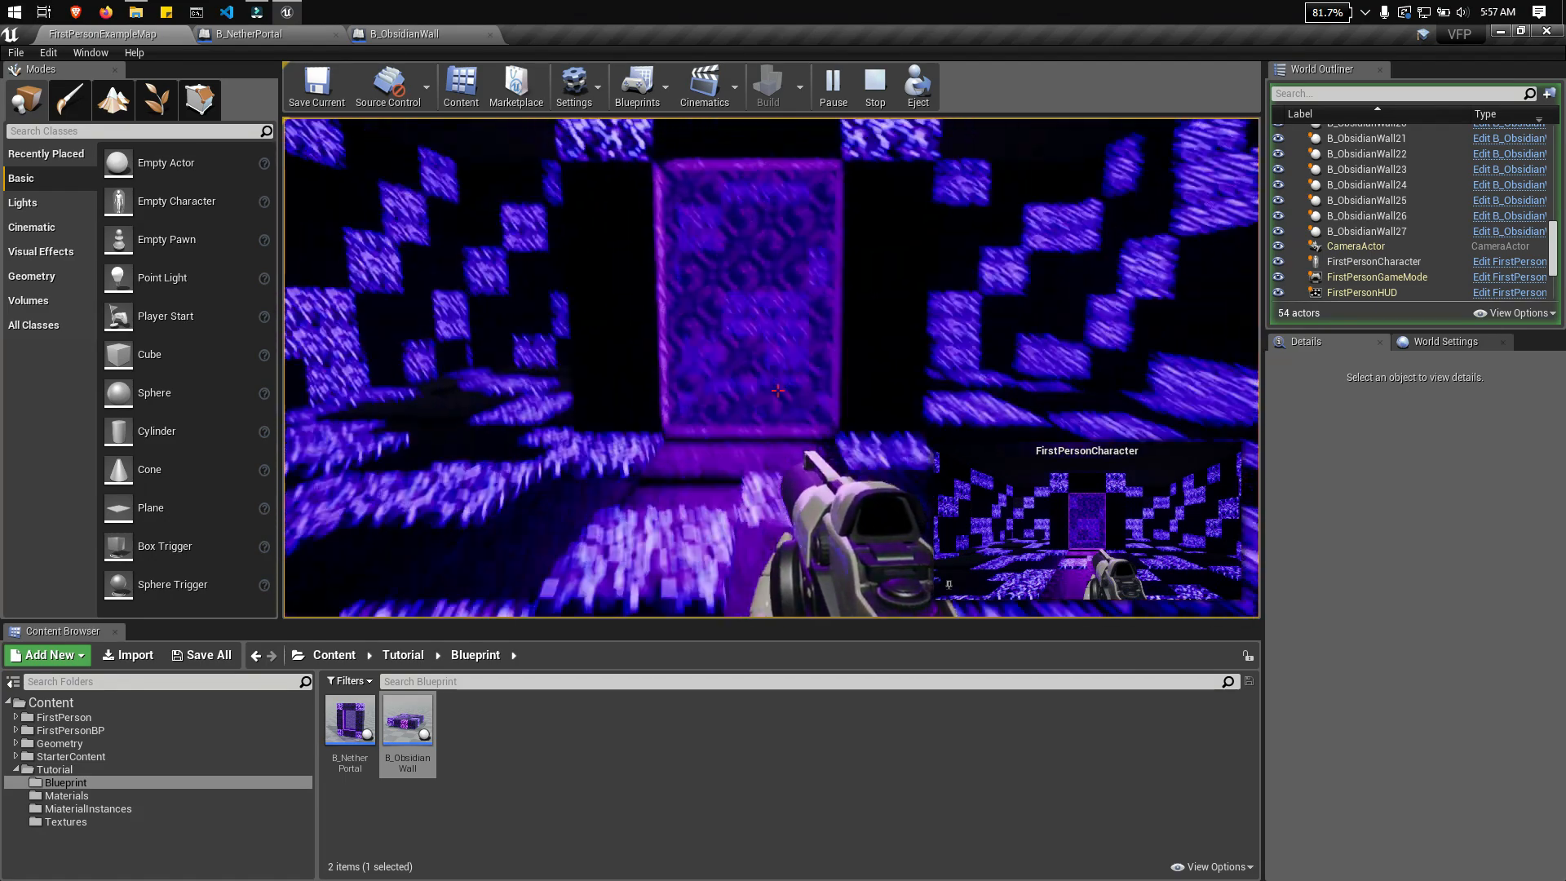
key(w)
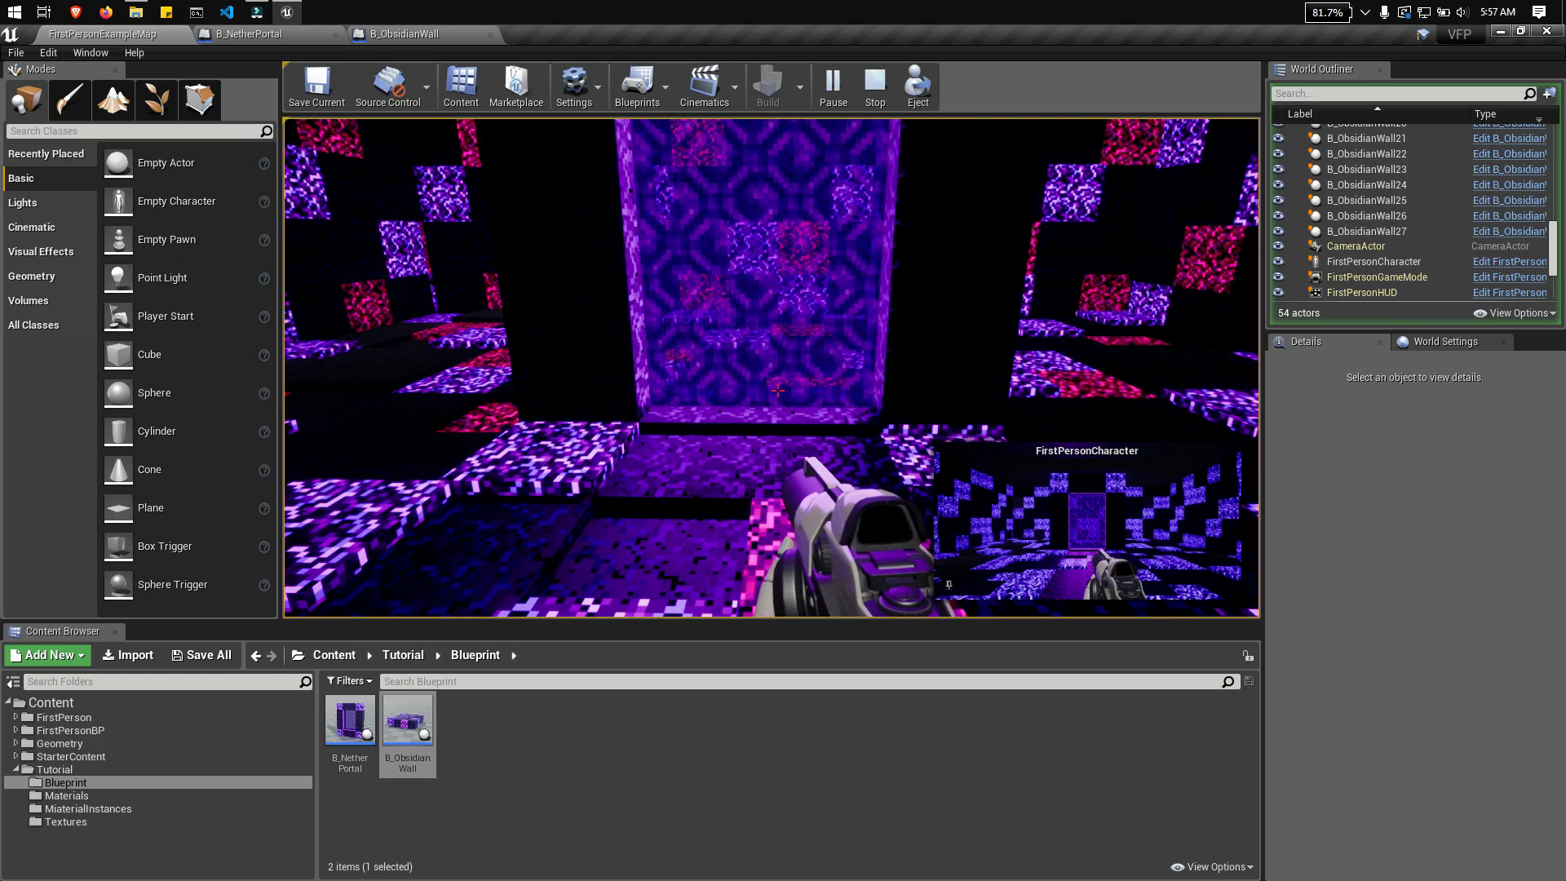
key(s)
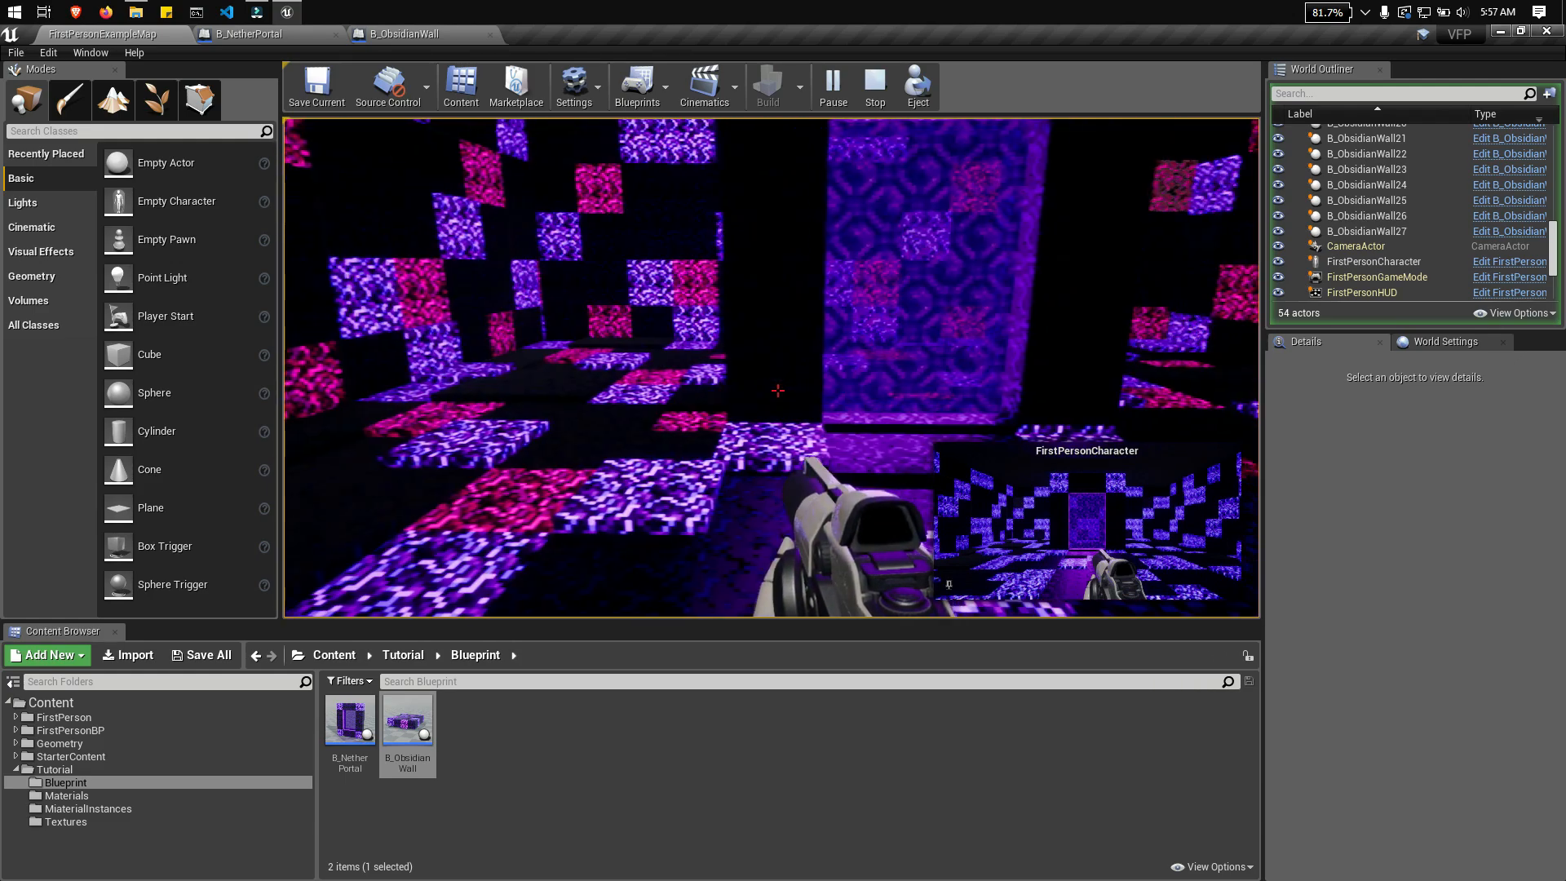
key(w)
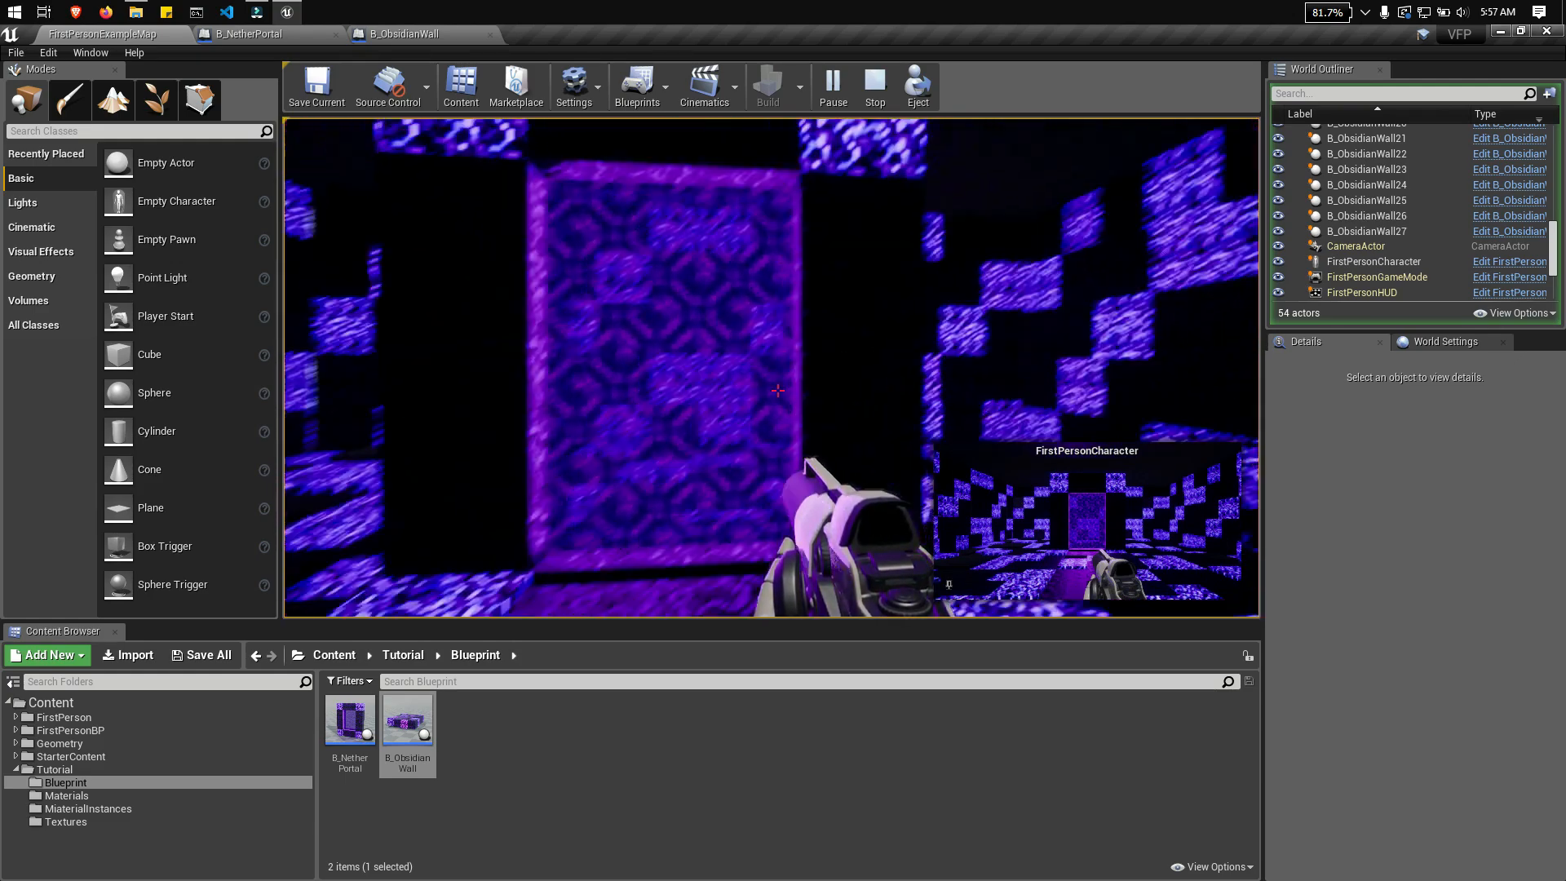
key(d)
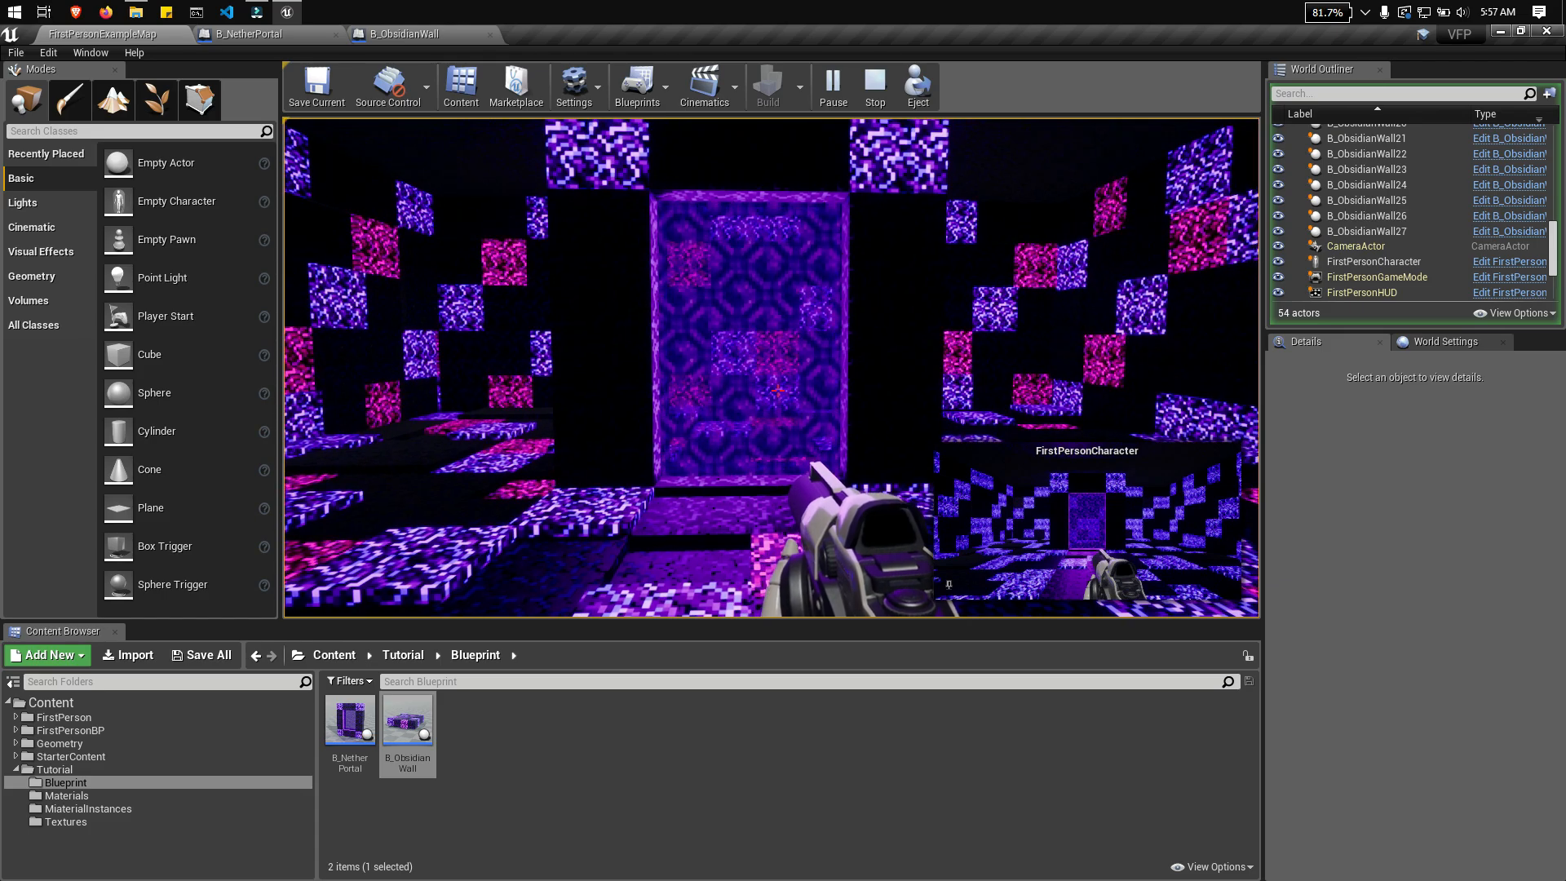
key(a)
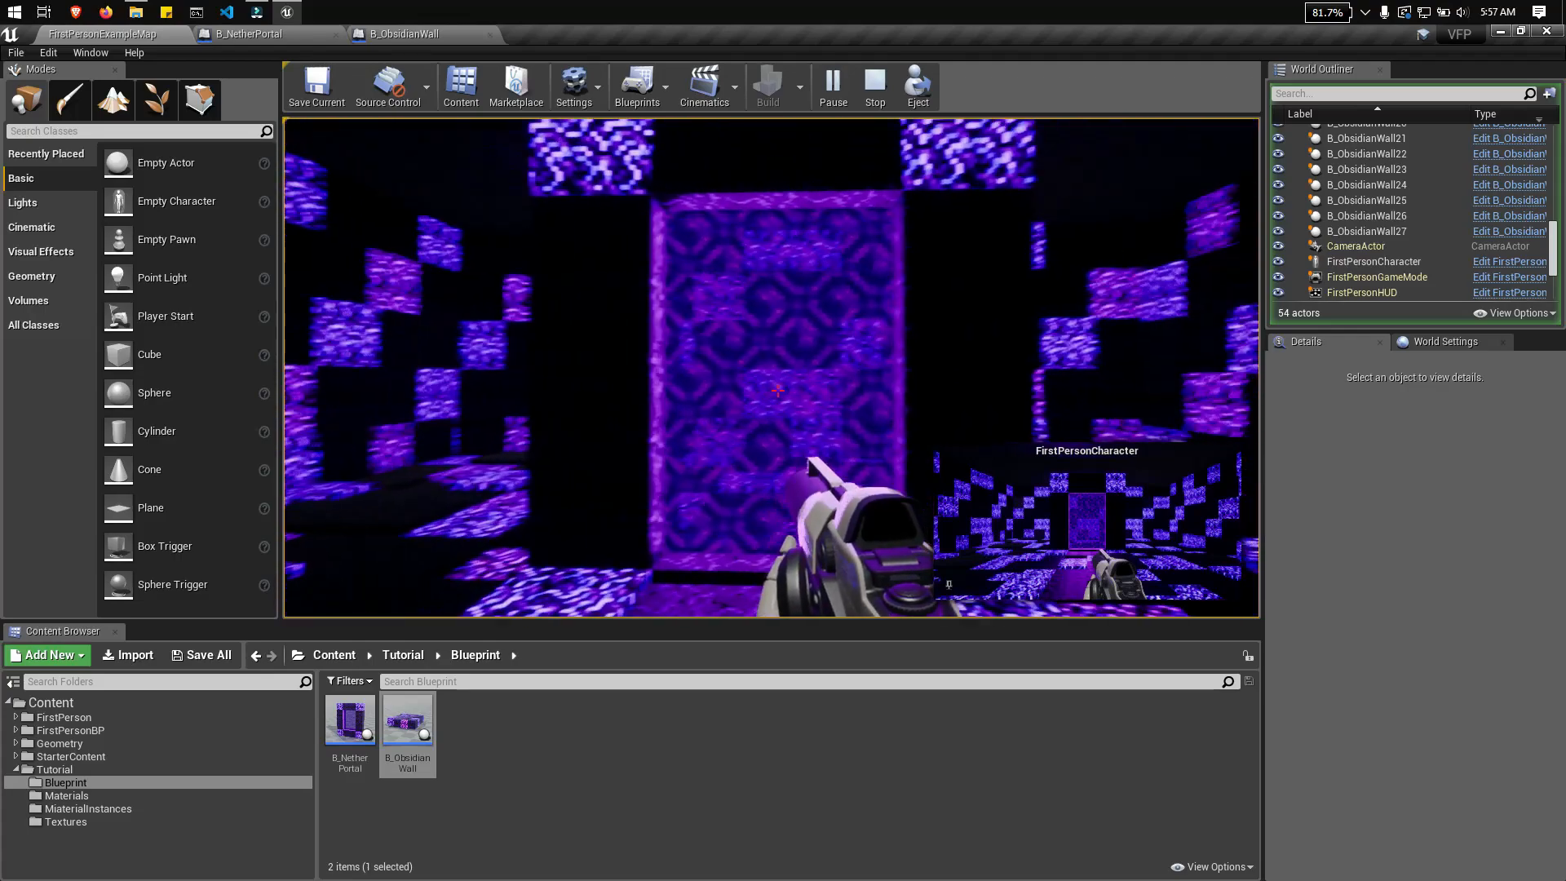
key(s)
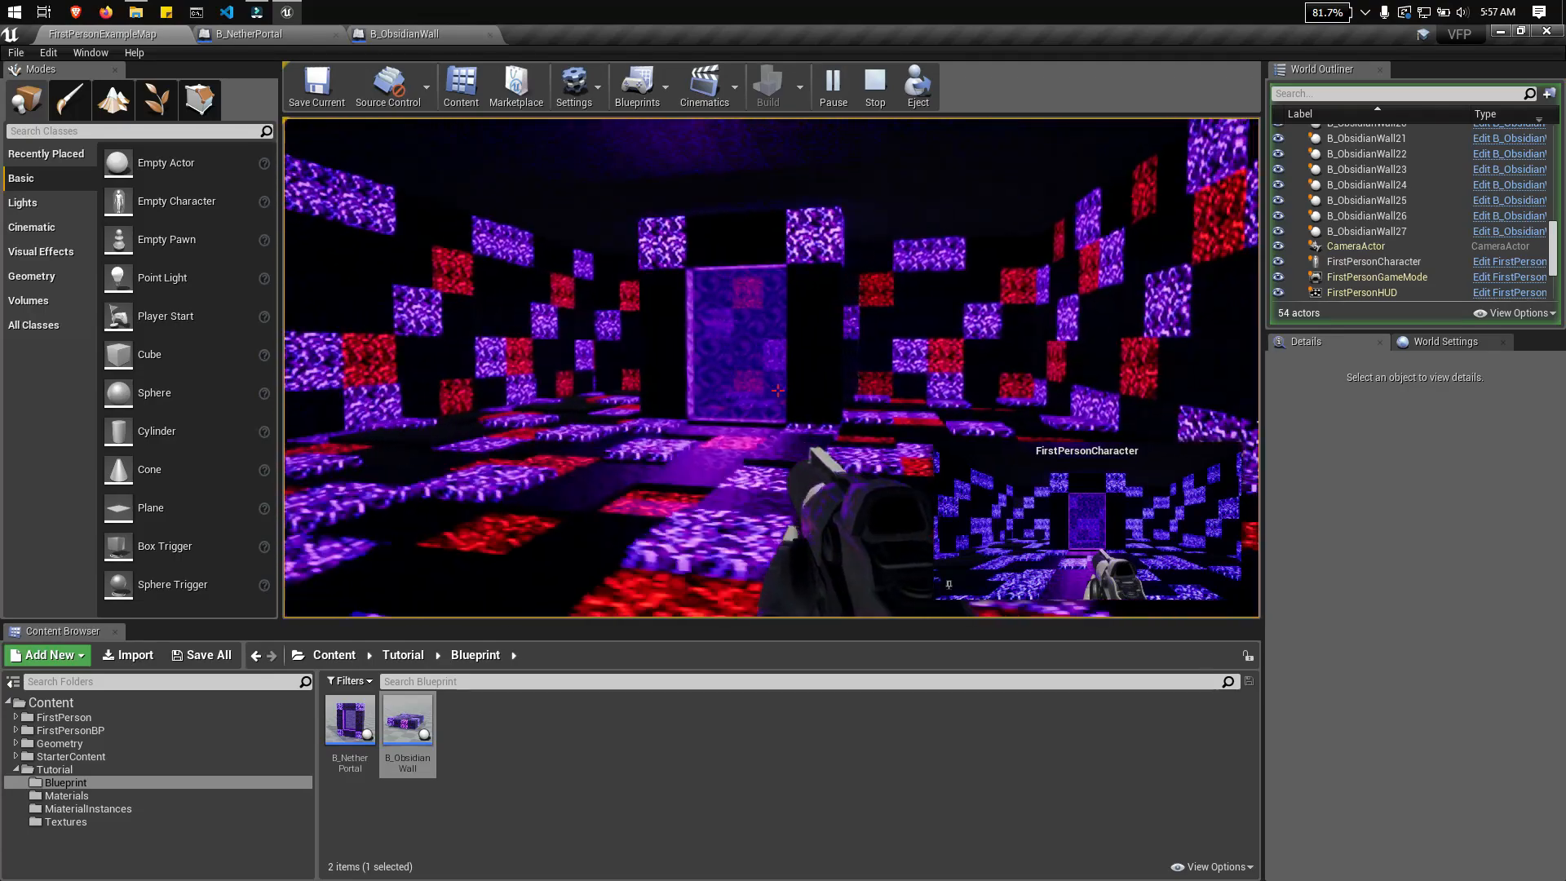
key(a)
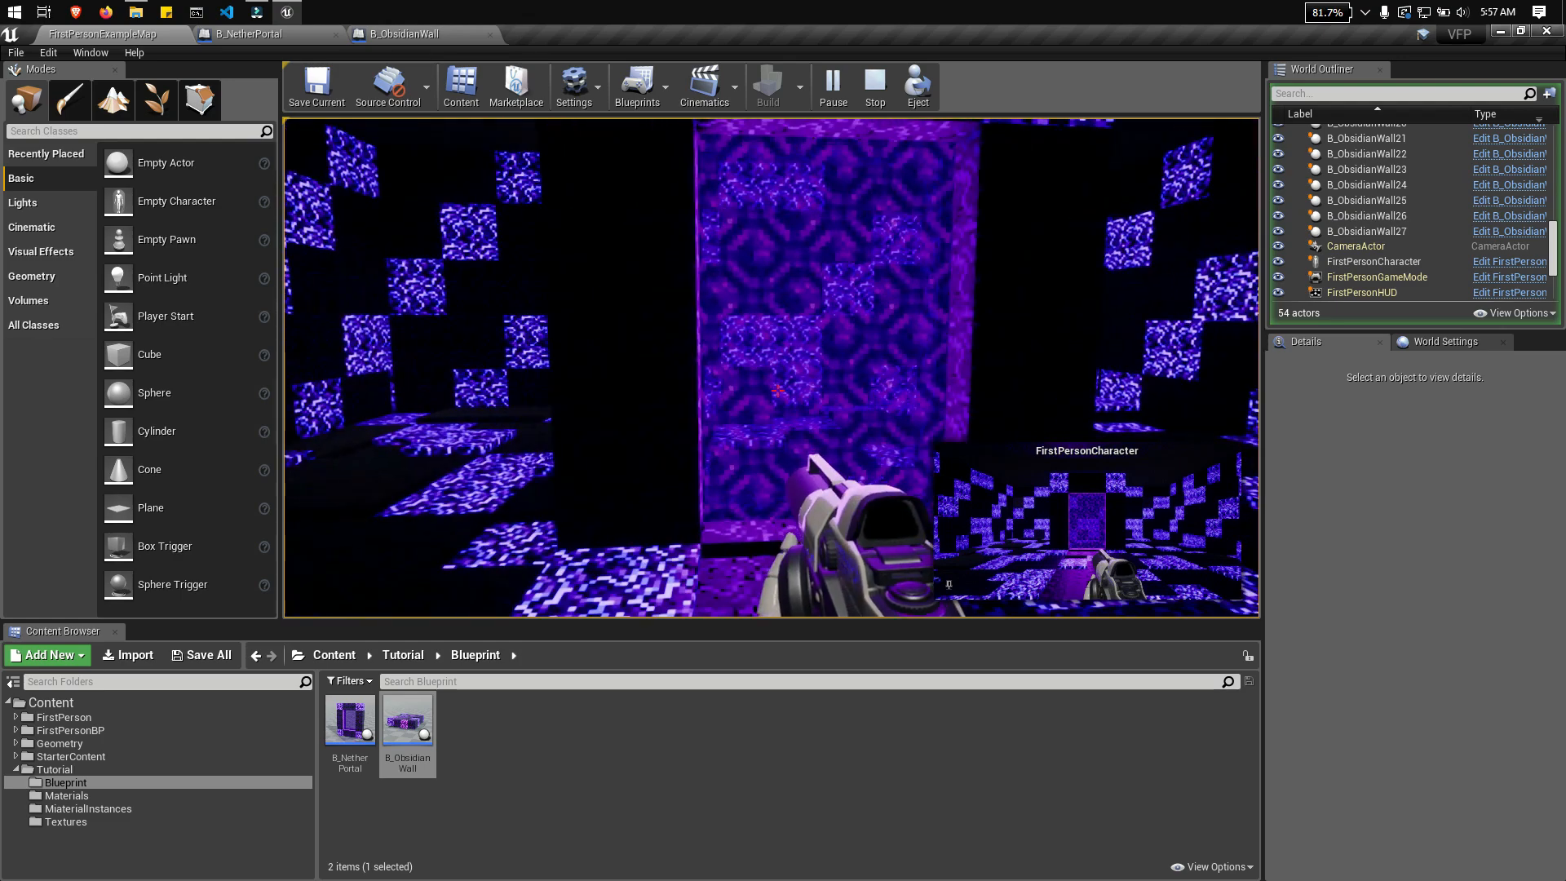
key(s)
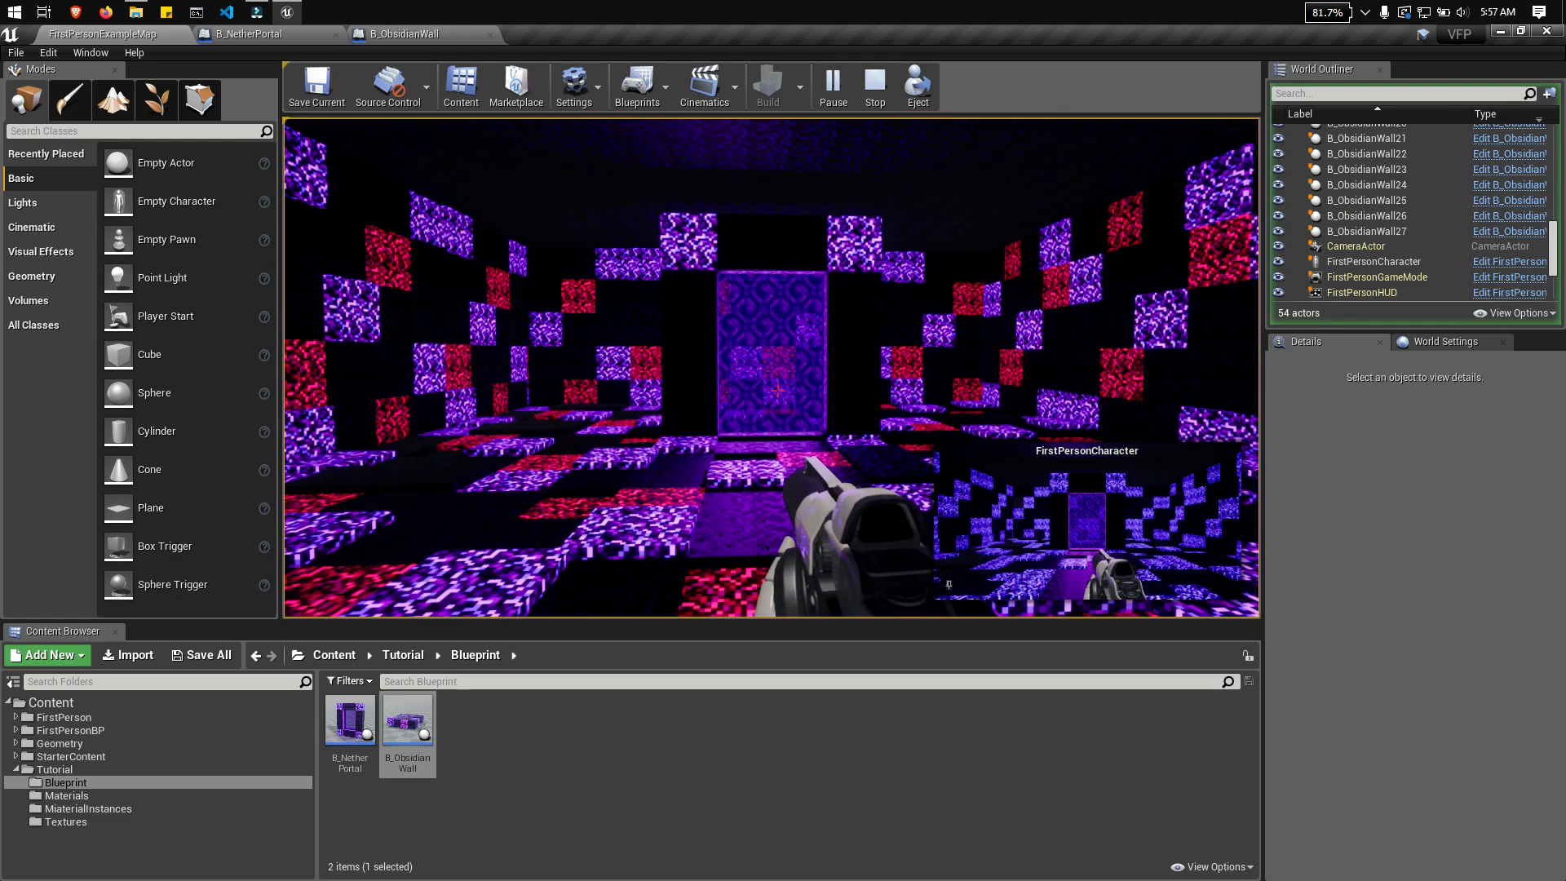